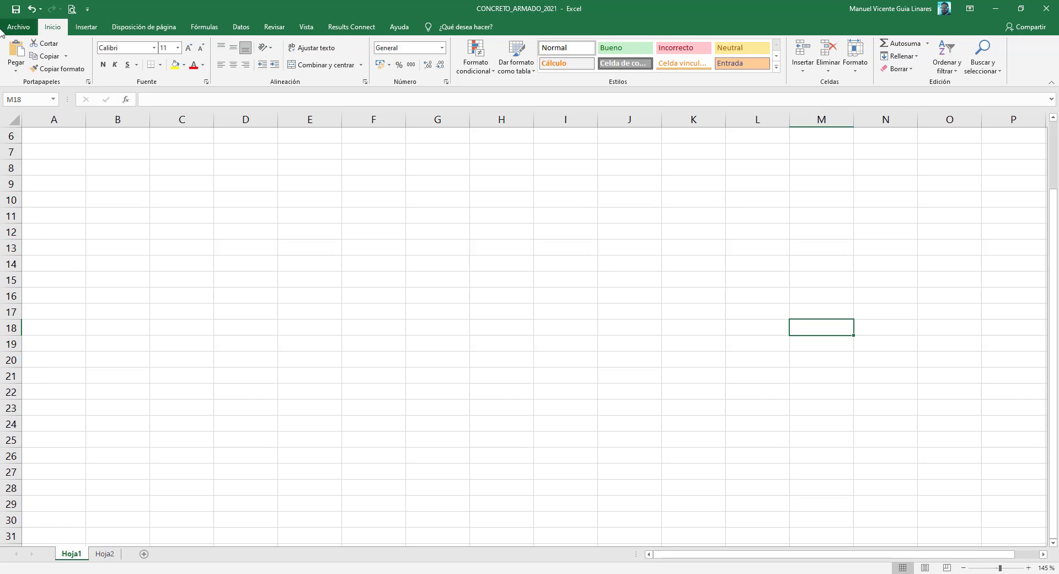
{"action": "left_click", "coordinate": [18, 33]}
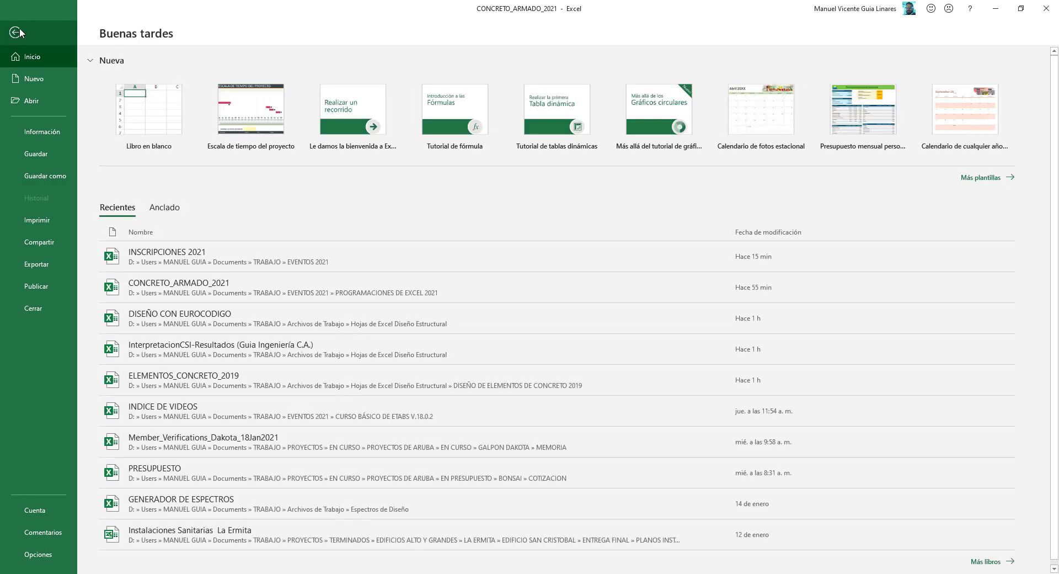
{"action": "key", "text": "Escape"}
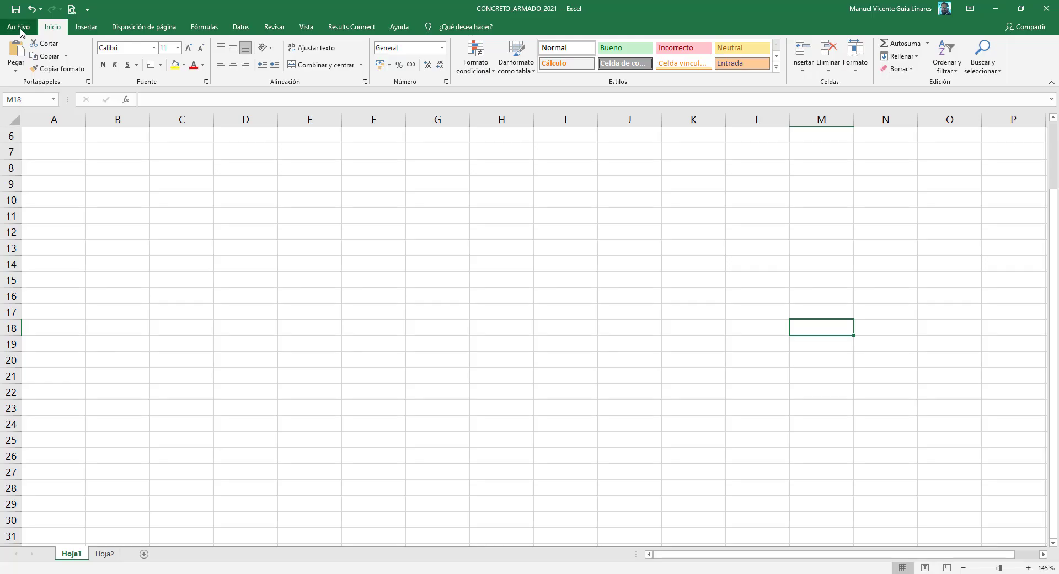
{"action": "left_click", "coordinate": [86, 28]}
{"action": "left_click", "coordinate": [142, 32]}
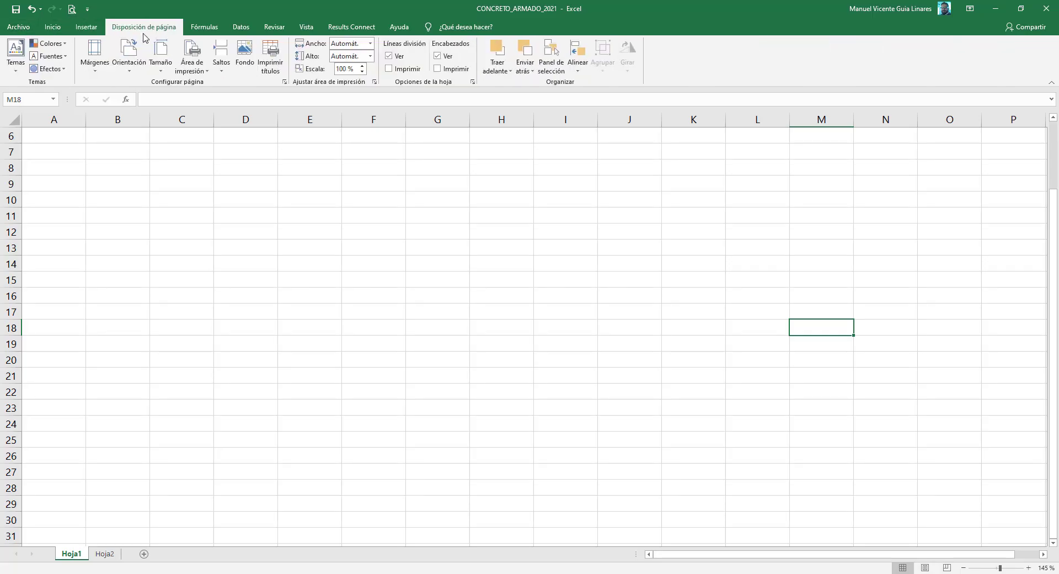
{"action": "left_click", "coordinate": [198, 28]}
{"action": "left_click", "coordinate": [241, 29]}
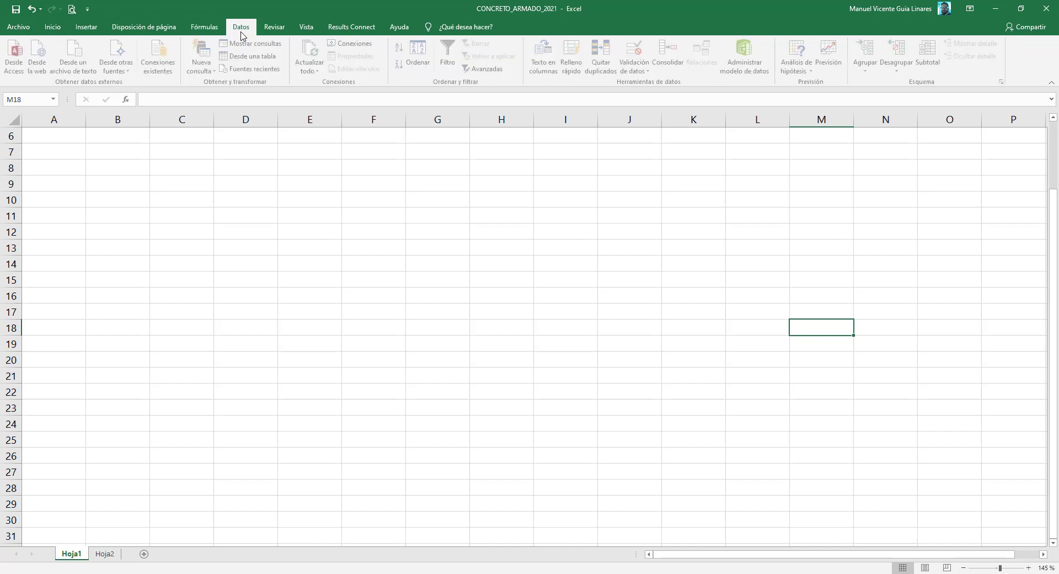
{"action": "left_click", "coordinate": [280, 30]}
{"action": "left_click", "coordinate": [308, 31]}
{"action": "left_click", "coordinate": [351, 29]}
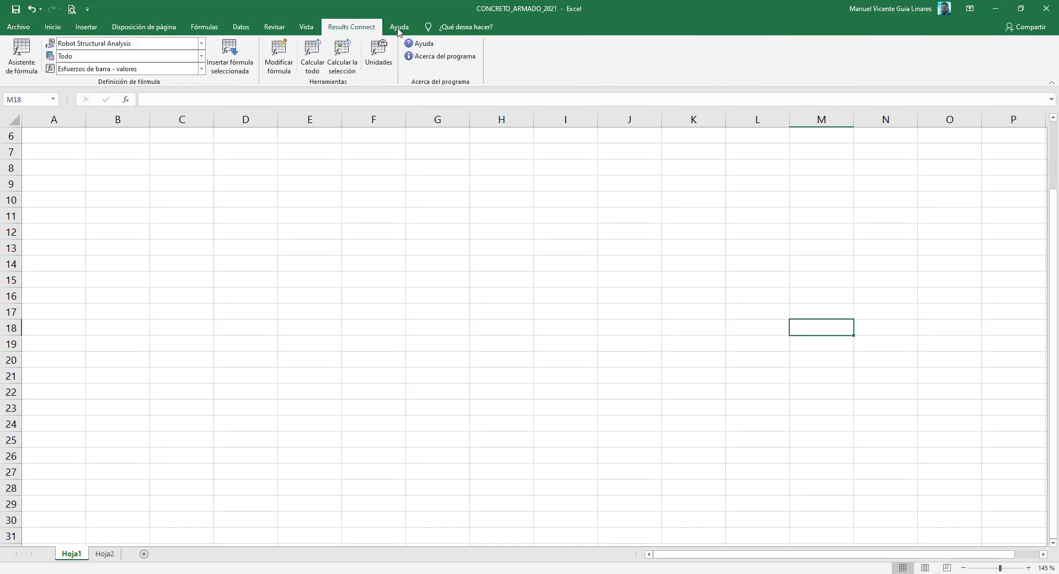
{"action": "left_click", "coordinate": [401, 31]}
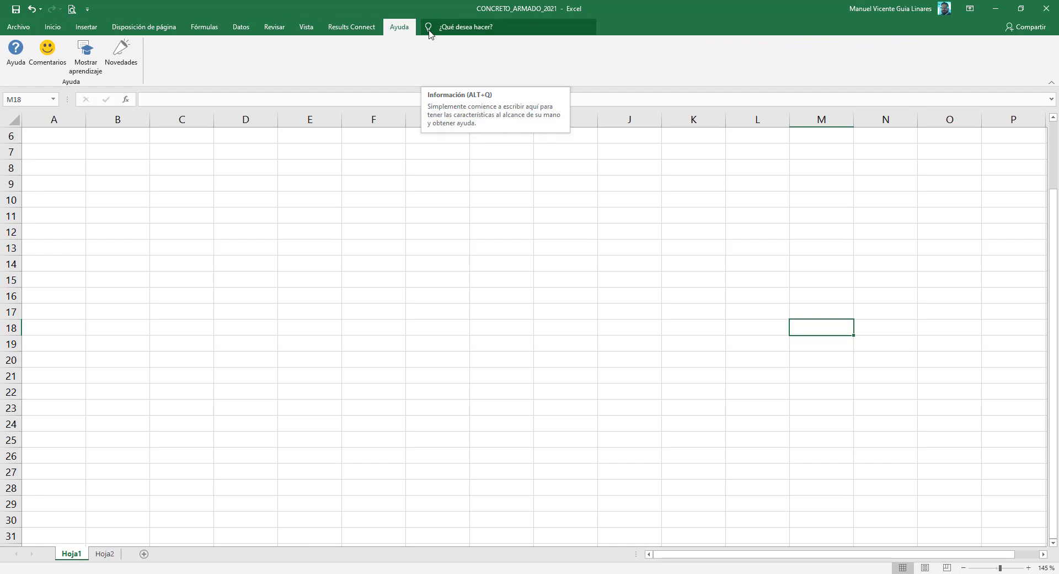
{"action": "left_click", "coordinate": [58, 29]}
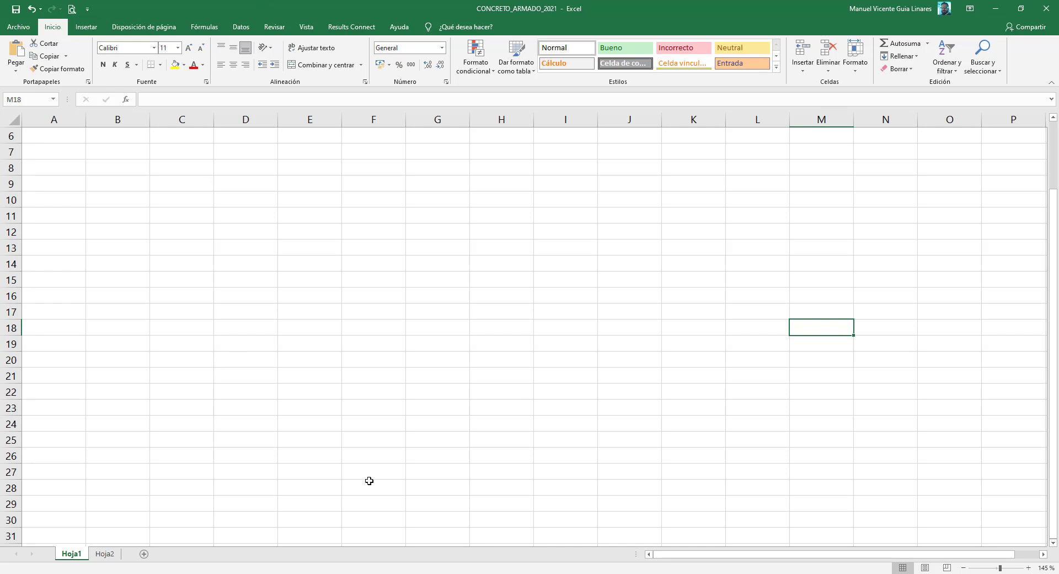
- Switch to Nitro Pro to view the cover of the ACI 318S-14 PDF, and return to the Excel workbook
{"action": "key", "text": "alt+Tab"}
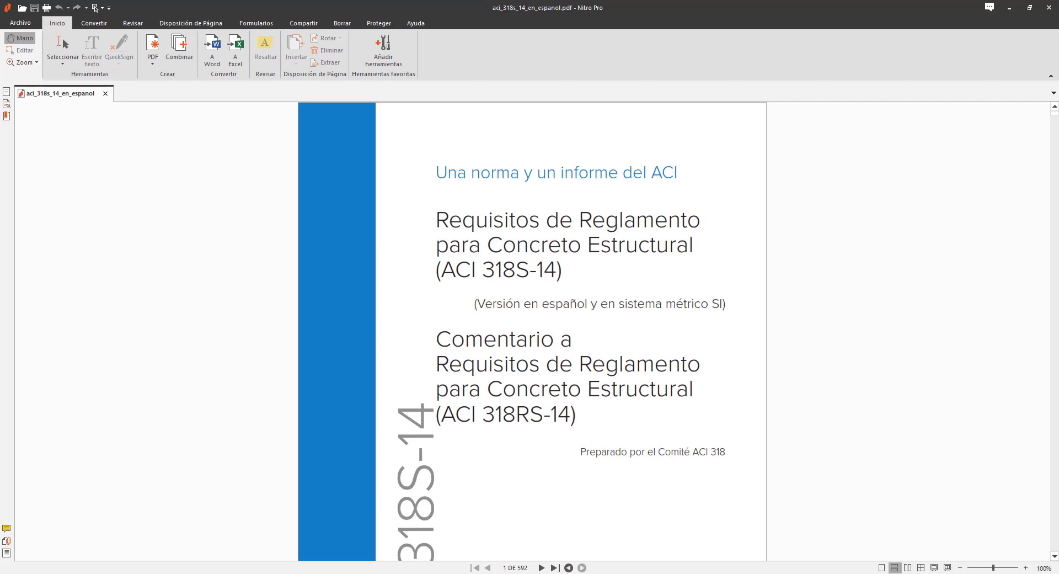
{"action": "scroll", "coordinate": [637, 433], "scroll_direction": "down", "scroll_amount": 1}
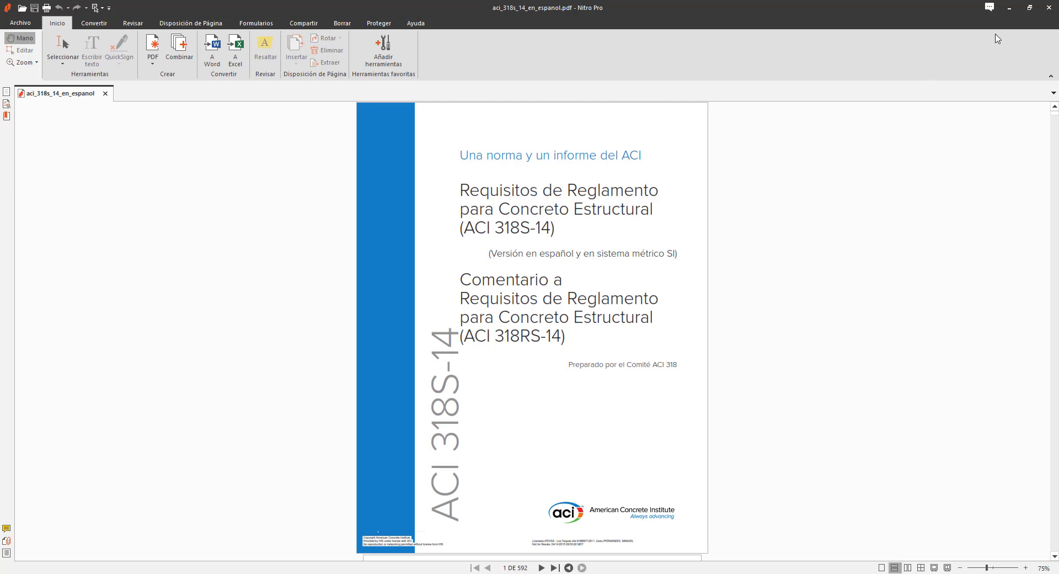
{"action": "left_click", "coordinate": [1007, 8]}
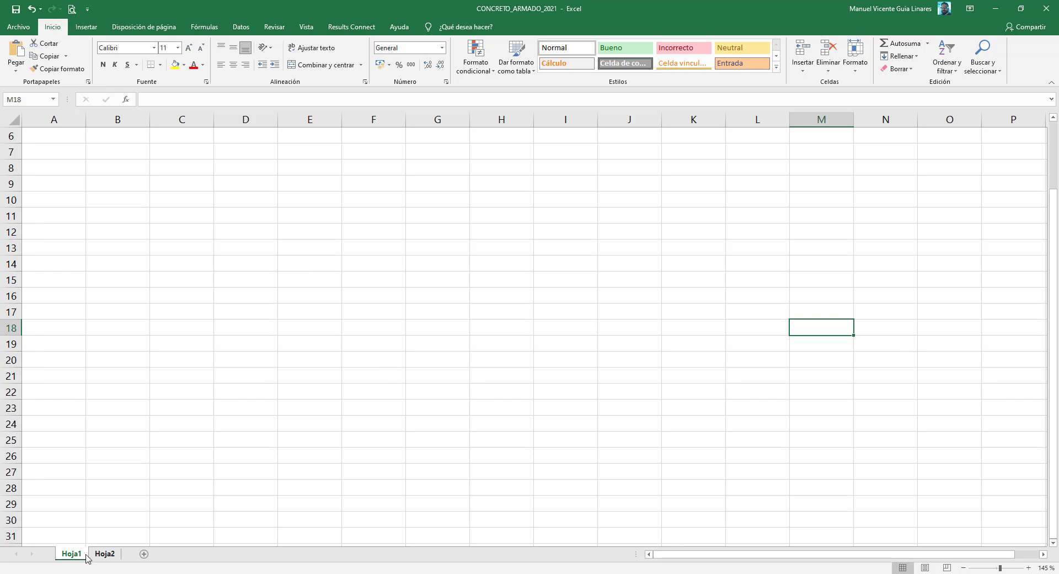
- Rename the worksheet Hoja2 as BASE DE DATOS
{"action": "left_click", "coordinate": [107, 556]}
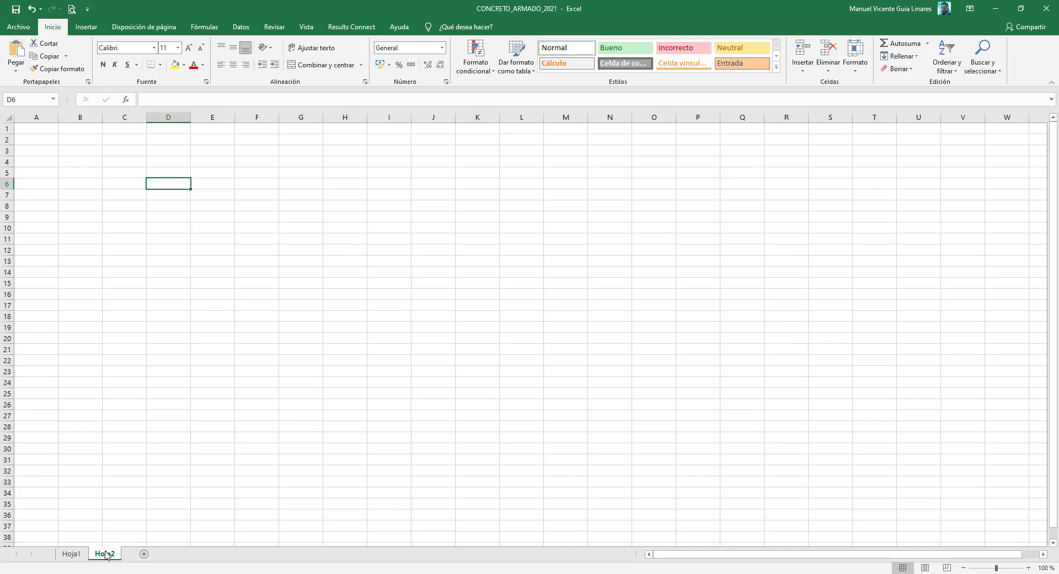
{"action": "double_click", "coordinate": [107, 554]}
{"action": "key", "text": "BackSpace"}
{"action": "type", "text": "BASE DA"}
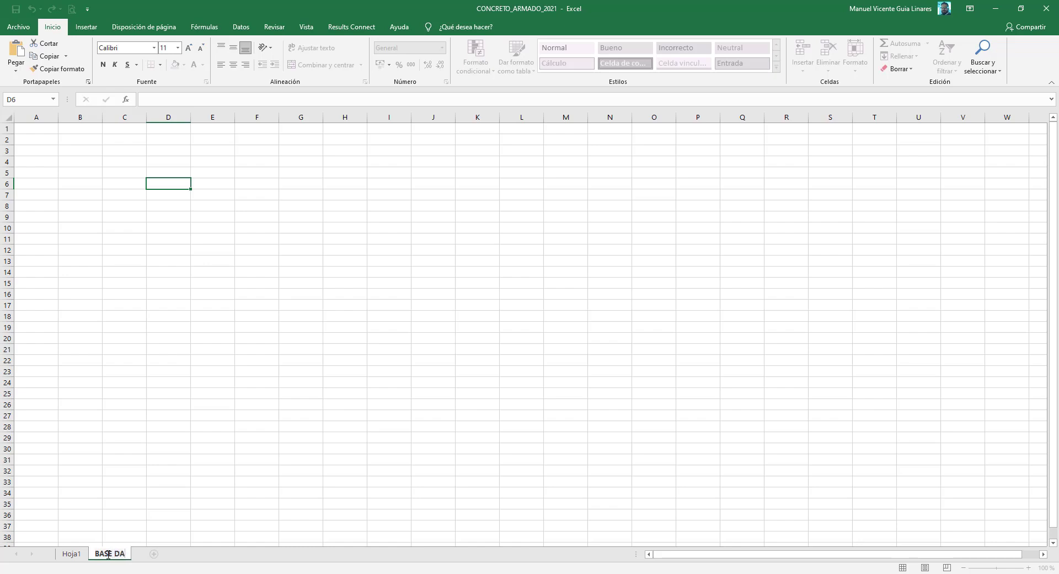
{"action": "type", "text": "TOS"}
{"action": "key", "text": "BackSpace"}
{"action": "key", "text": "BackSpace"}
{"action": "key", "text": "BackSpace"}
{"action": "key", "text": "BackSpace"}
{"action": "type", "text": "E DATOS"}
{"action": "key", "text": "Return"}
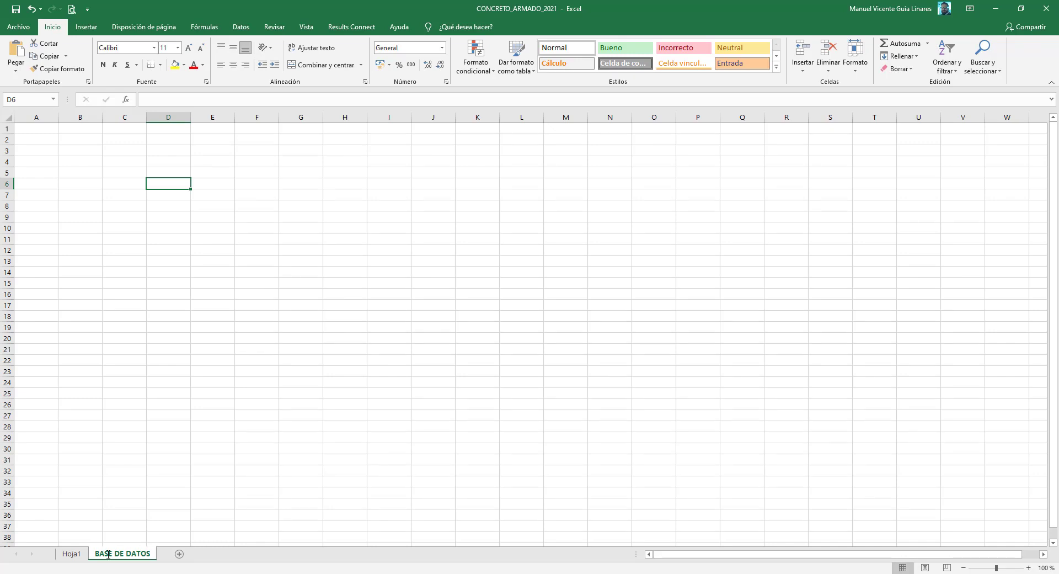
- Apply the last custom margin configuration (superior 2 cm, inferior 0,8 cm, derecha 0,5 cm) to the worksheet Hoja1
{"action": "left_click", "coordinate": [73, 554]}
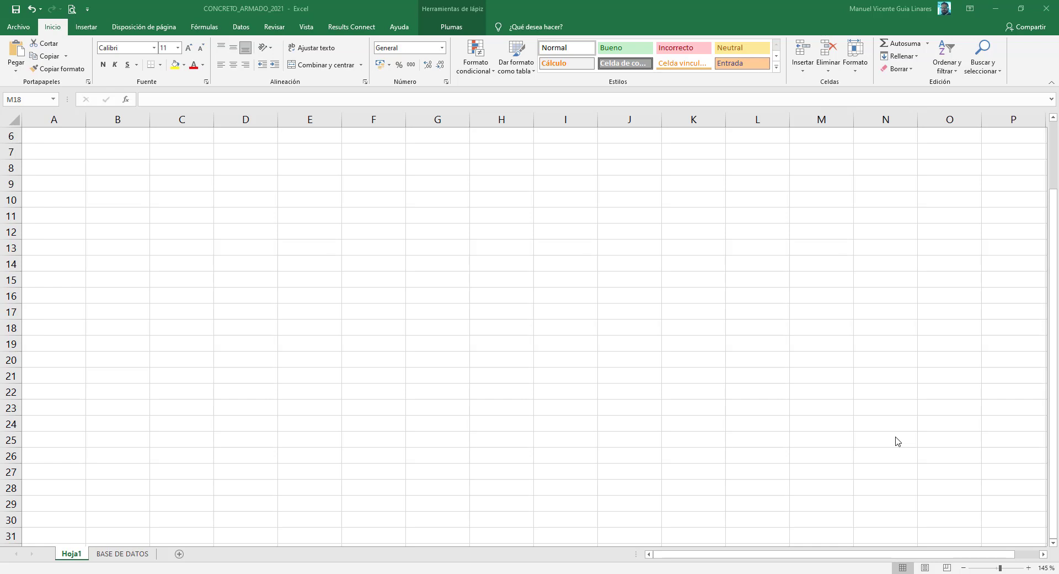
{"action": "left_click", "coordinate": [143, 27]}
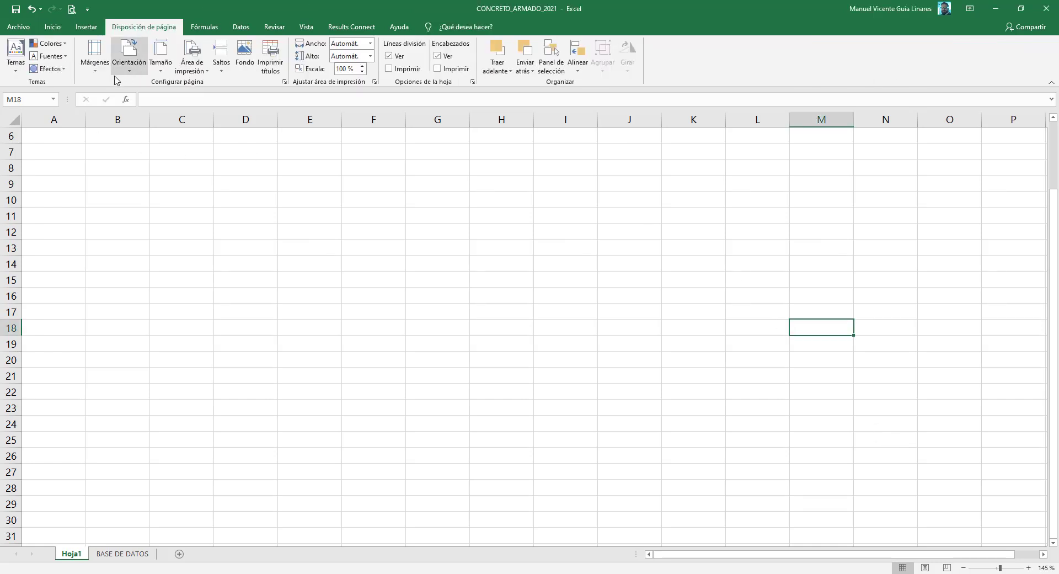
{"action": "left_click", "coordinate": [95, 60]}
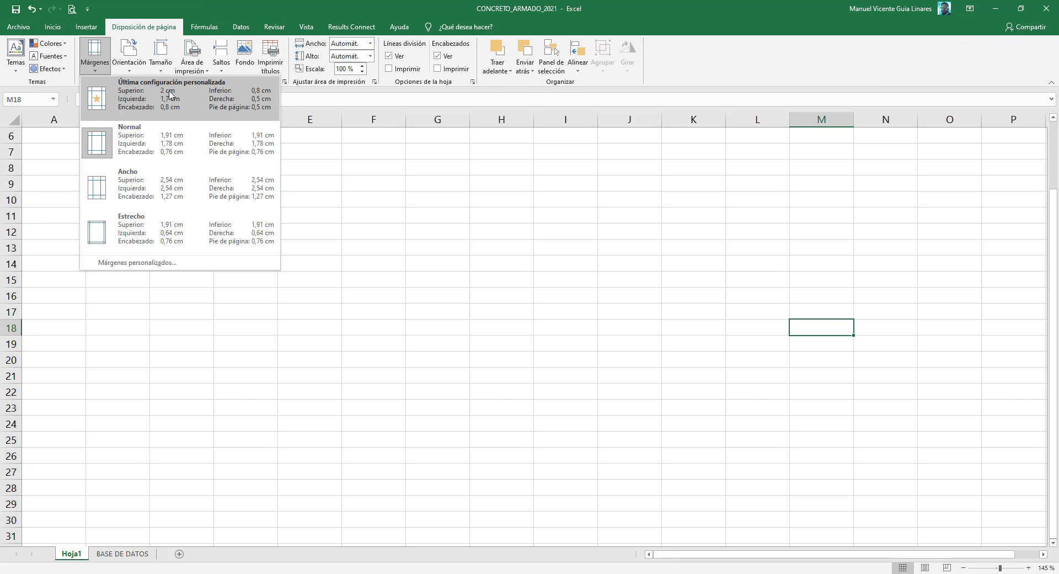
{"action": "left_click", "coordinate": [103, 92]}
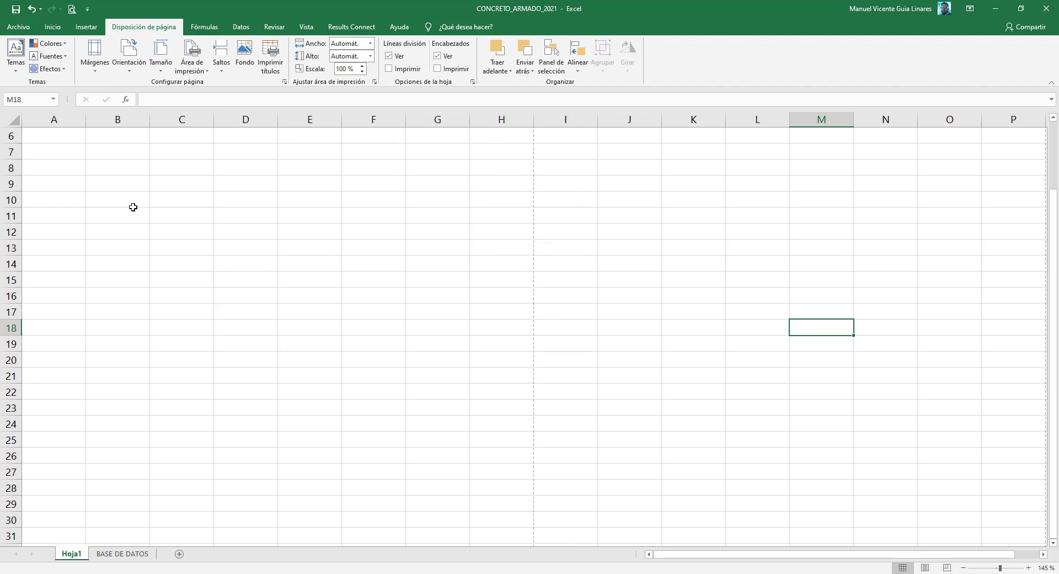
{"action": "scroll", "coordinate": [105, 185], "scroll_direction": "up", "scroll_amount": 1}
{"action": "scroll", "coordinate": [105, 185], "scroll_direction": "up", "scroll_amount": 3}
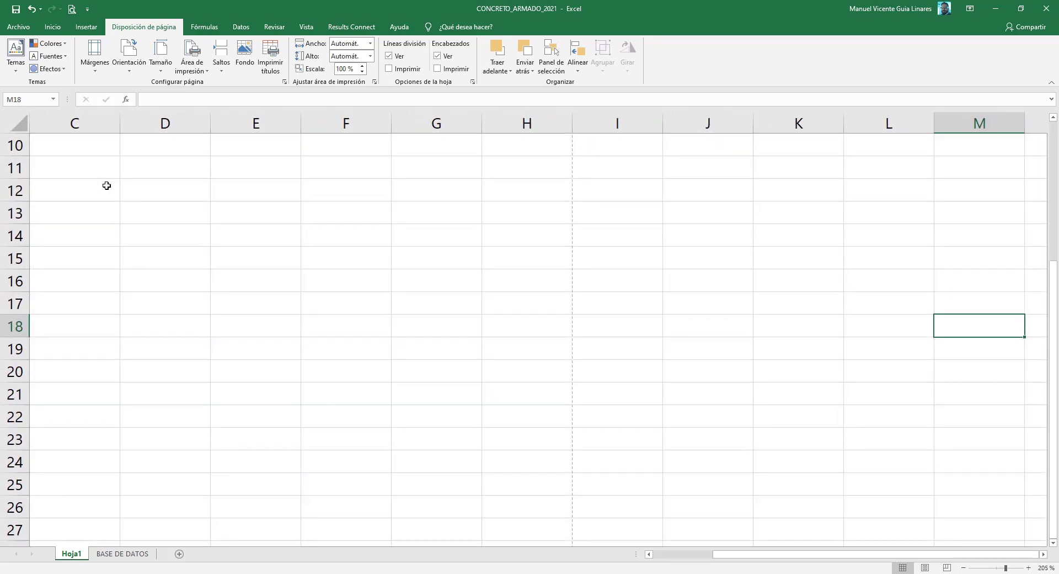
{"action": "left_click_drag", "start_coordinate": [719, 553], "coordinate": [649, 553]}
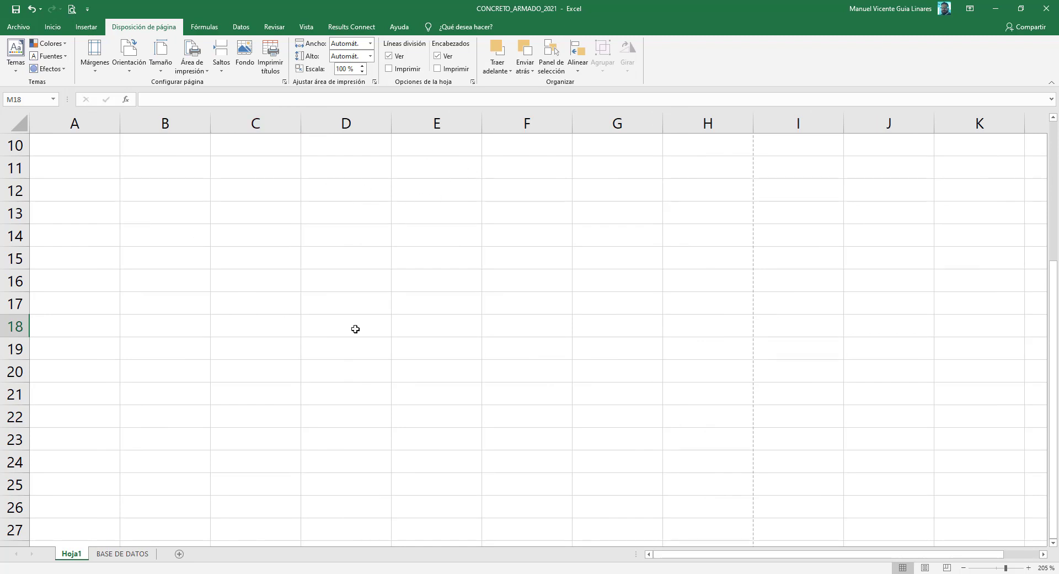
{"action": "scroll", "coordinate": [458, 192], "scroll_direction": "down", "scroll_amount": 4}
{"action": "scroll", "coordinate": [457, 192], "scroll_direction": "down", "scroll_amount": 4}
{"action": "scroll", "coordinate": [457, 192], "scroll_direction": "up", "scroll_amount": 11}
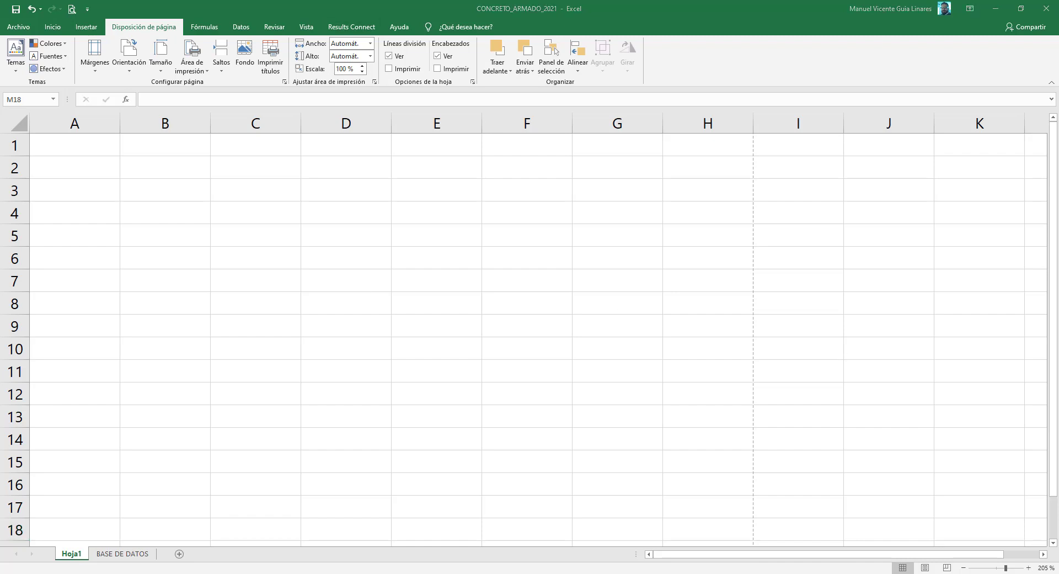
- Switch to the ACI 318S-14 PDF in Nitro Pro and examine section 19.2.1 with the f'c limits in Tabla 19.2.1.1
{"action": "key", "text": "alt+Tab"}
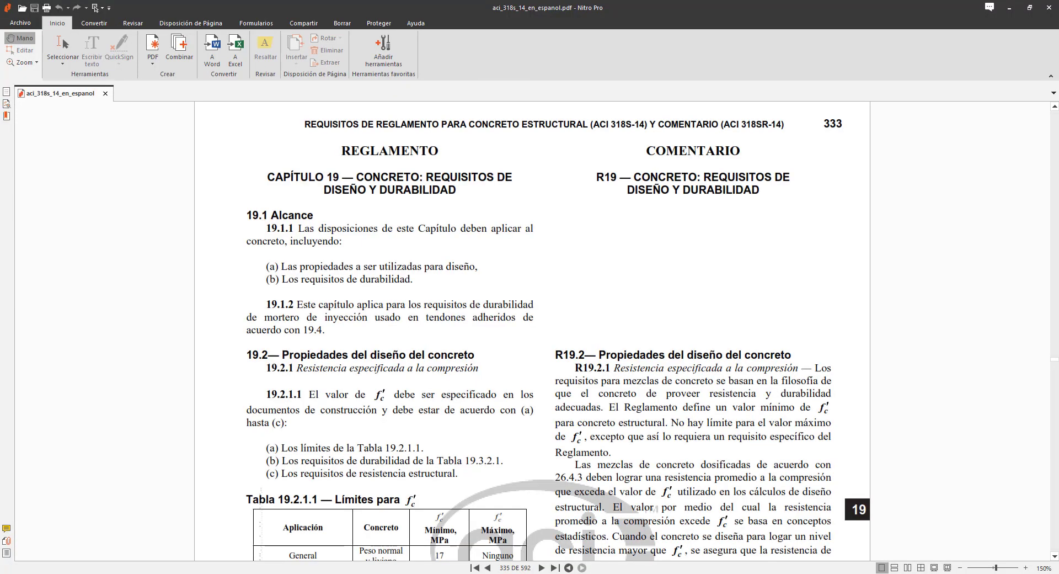
{"action": "scroll", "coordinate": [483, 288], "scroll_direction": "down", "scroll_amount": 5}
{"action": "scroll", "coordinate": [484, 290], "scroll_direction": "up", "scroll_amount": 5}
{"action": "scroll", "coordinate": [518, 260], "scroll_direction": "down", "scroll_amount": 2}
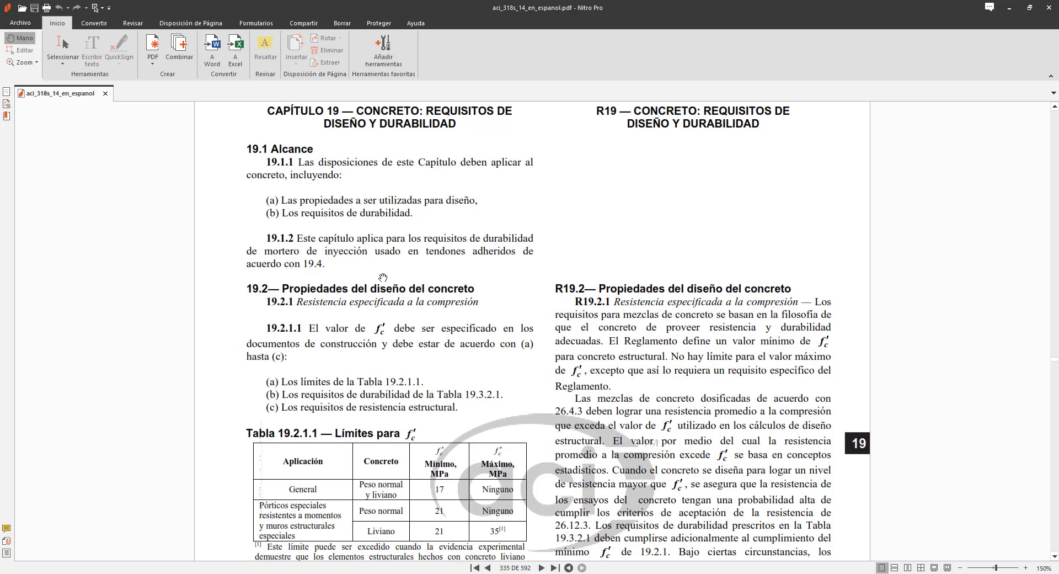
{"action": "scroll", "coordinate": [383, 277], "scroll_direction": "down", "scroll_amount": 1}
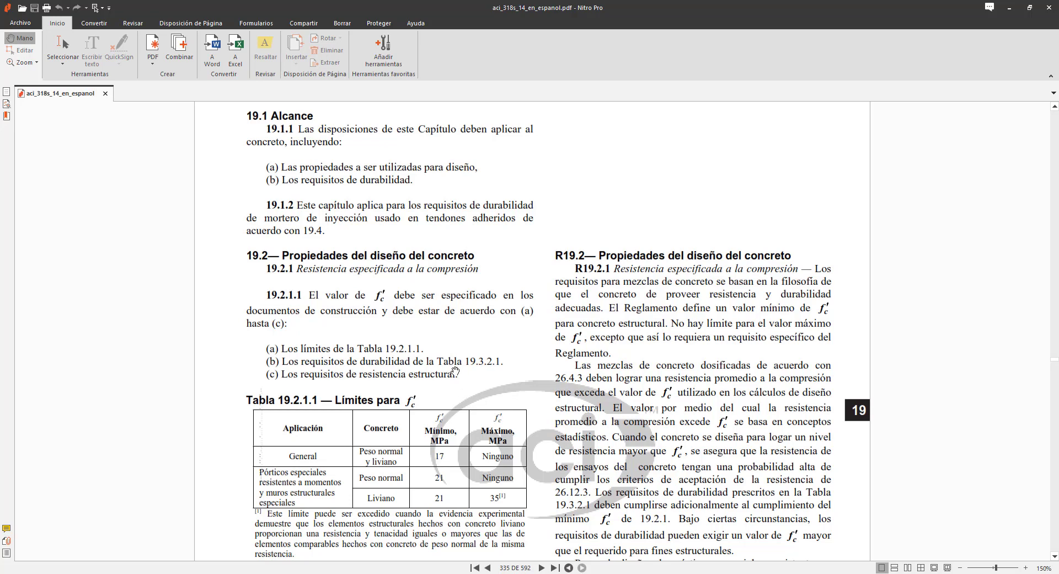
{"action": "scroll", "coordinate": [456, 371], "scroll_direction": "down", "scroll_amount": 2}
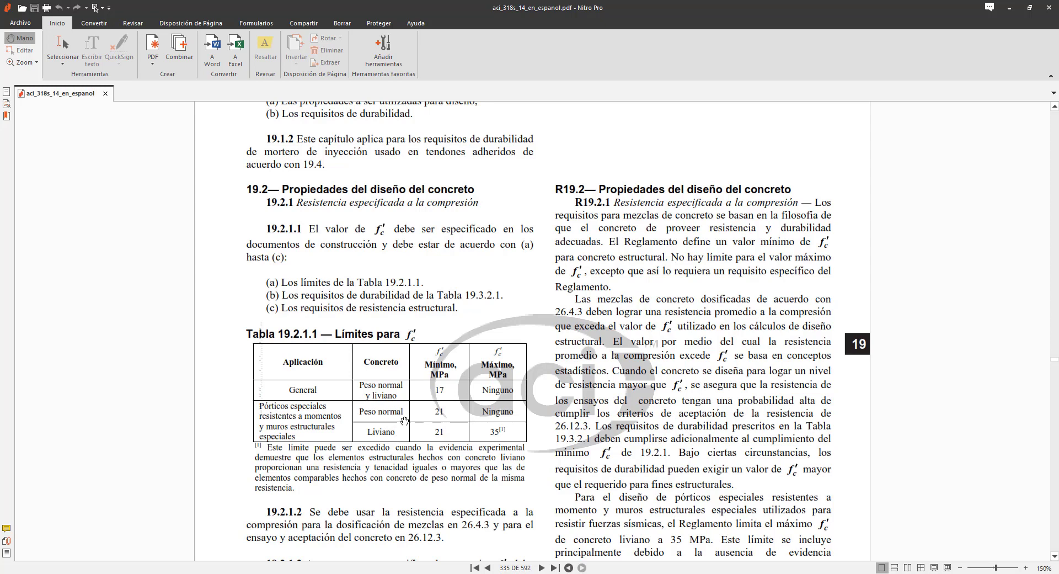
{"action": "scroll", "coordinate": [401, 416], "scroll_direction": "down", "scroll_amount": 1}
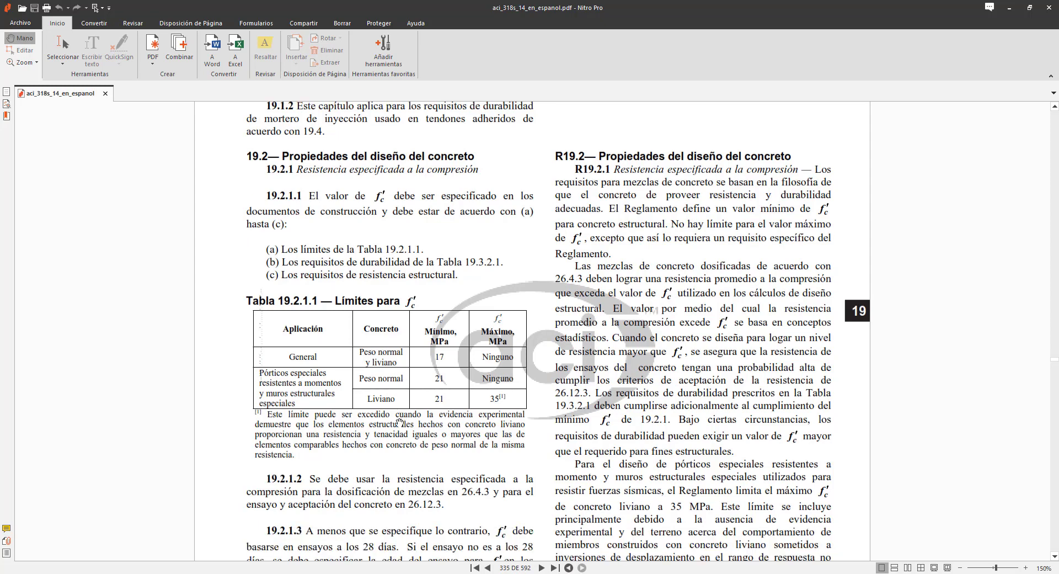
{"action": "scroll", "coordinate": [399, 419], "scroll_direction": "down", "scroll_amount": 1}
{"action": "scroll", "coordinate": [400, 419], "scroll_direction": "down", "scroll_amount": 1}
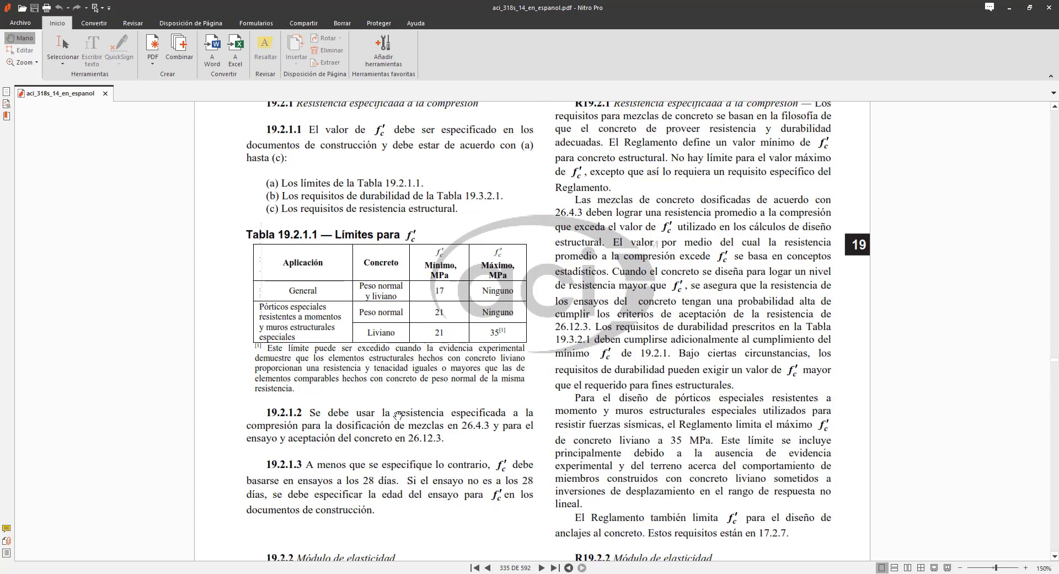
- Read section 19.2.2 on the concrete's modulus of elasticity, including equations 19.2.2.1.a and 19.2.2.1.b
{"action": "scroll", "coordinate": [395, 412], "scroll_direction": "down", "scroll_amount": 3}
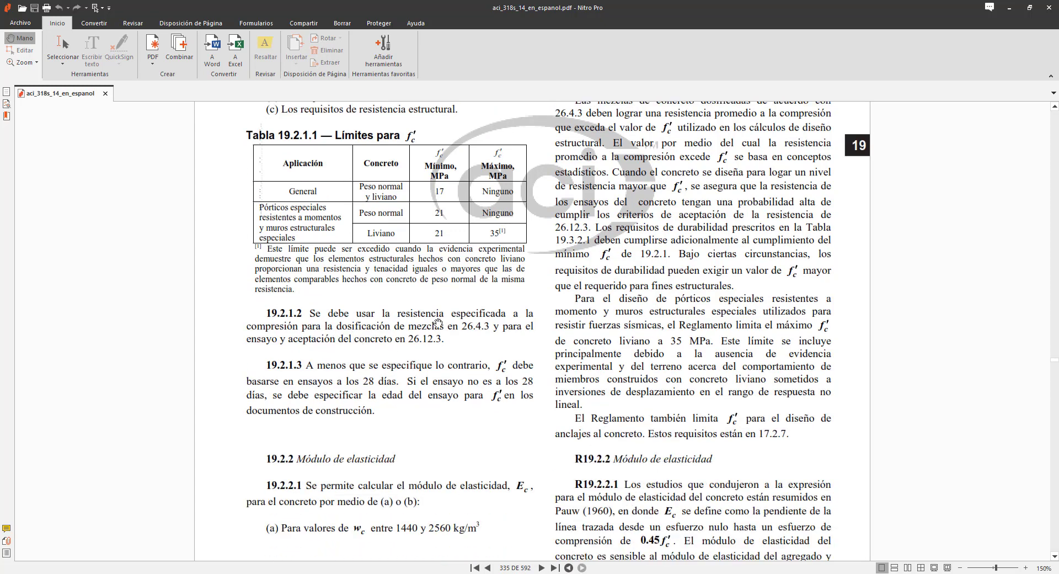
{"action": "scroll", "coordinate": [414, 339], "scroll_direction": "down", "scroll_amount": 1}
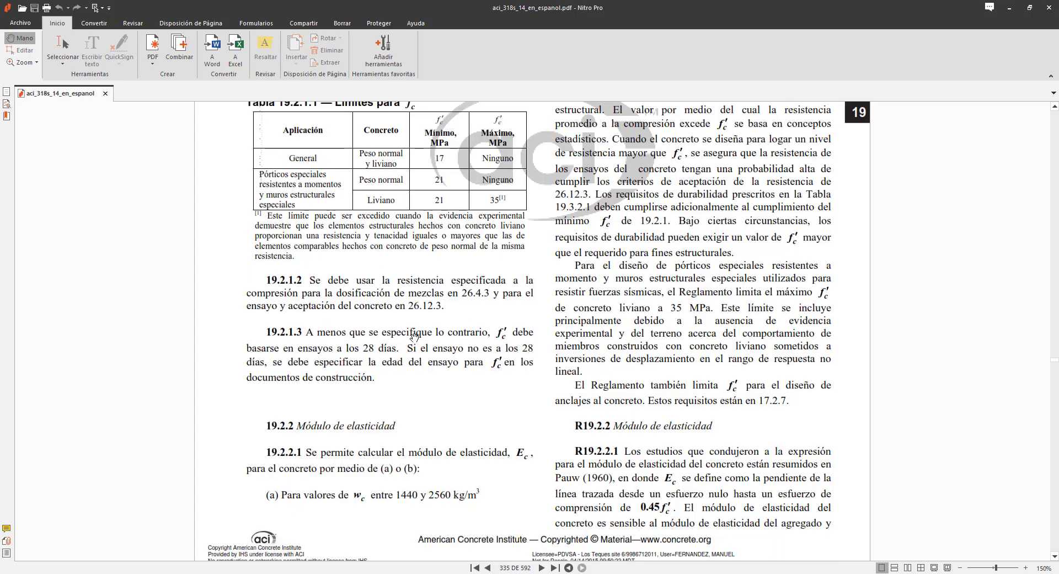
{"action": "scroll", "coordinate": [415, 344], "scroll_direction": "down", "scroll_amount": 1}
{"action": "scroll", "coordinate": [415, 343], "scroll_direction": "down", "scroll_amount": 2}
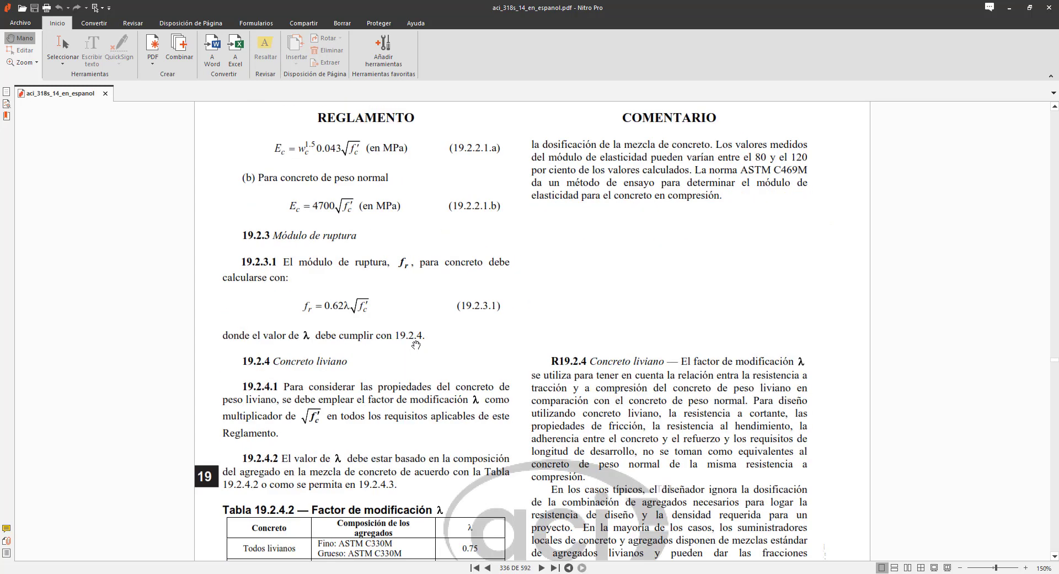
{"action": "scroll", "coordinate": [416, 345], "scroll_direction": "up", "scroll_amount": 5}
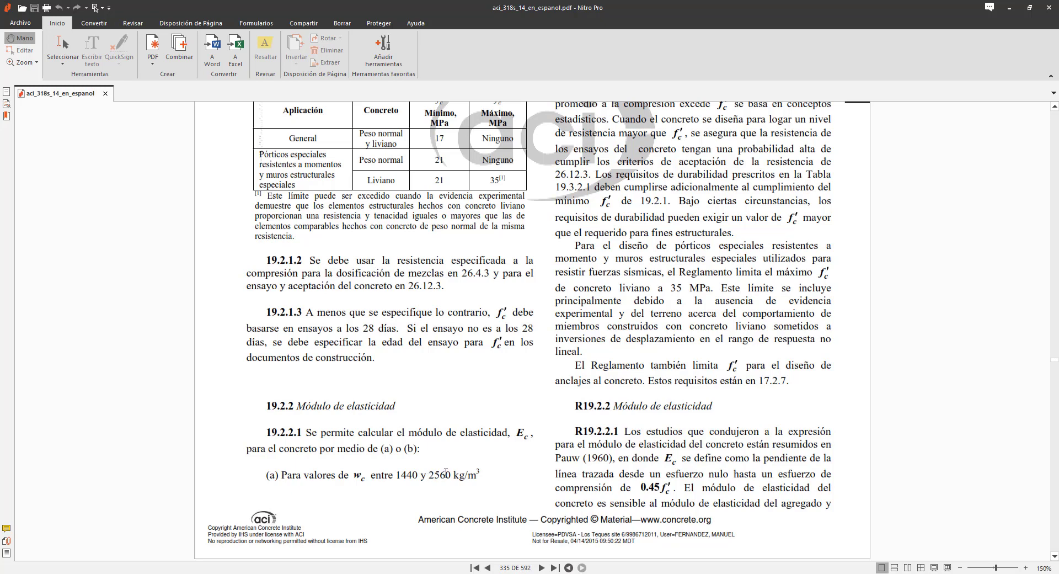
{"action": "scroll", "coordinate": [446, 473], "scroll_direction": "down", "scroll_amount": 2}
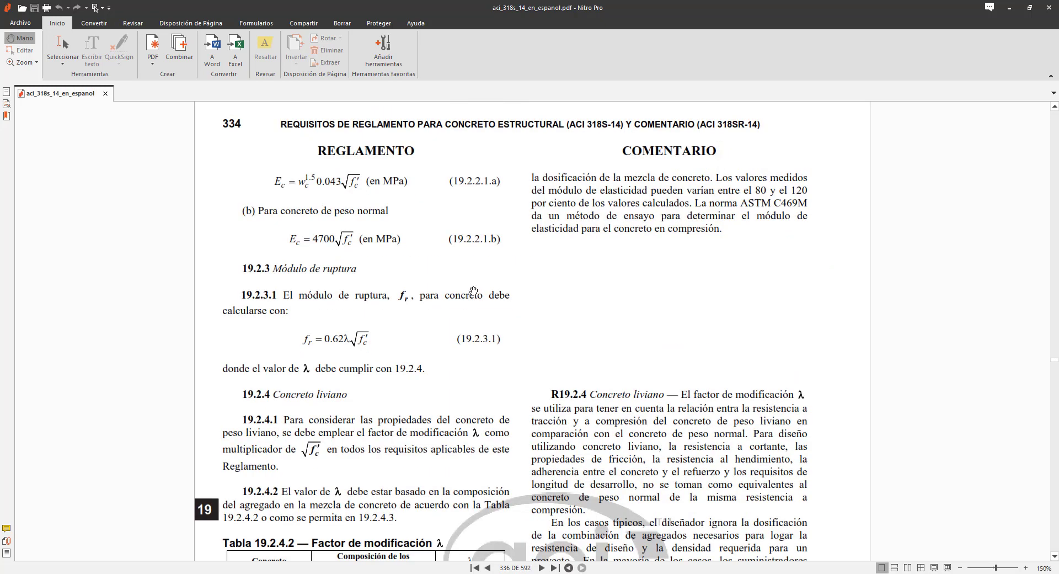
{"action": "scroll", "coordinate": [474, 291], "scroll_direction": "up", "scroll_amount": 1}
{"action": "scroll", "coordinate": [473, 291], "scroll_direction": "up", "scroll_amount": 3}
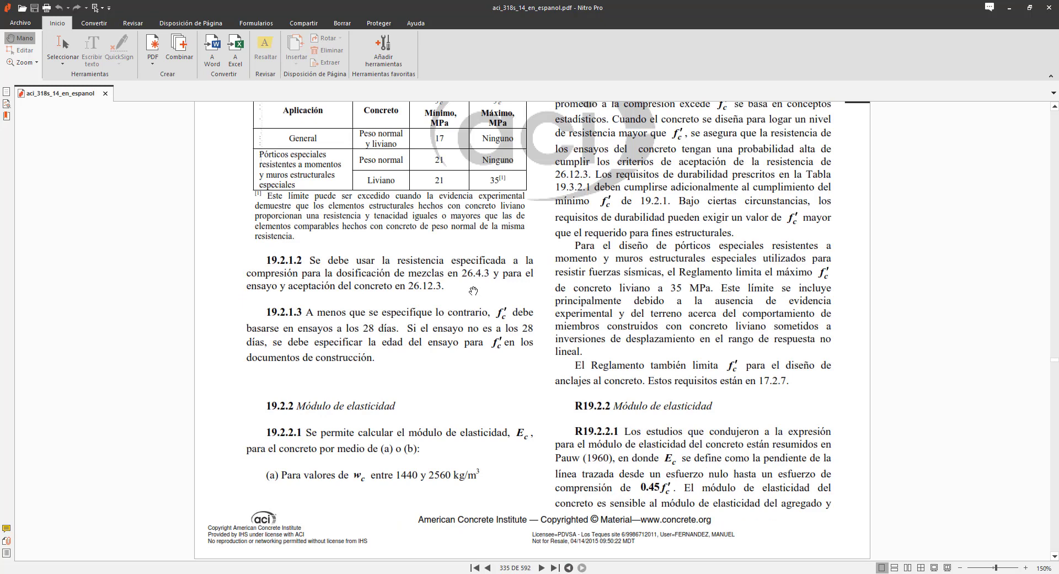
{"action": "scroll", "coordinate": [469, 448], "scroll_direction": "down", "scroll_amount": 3}
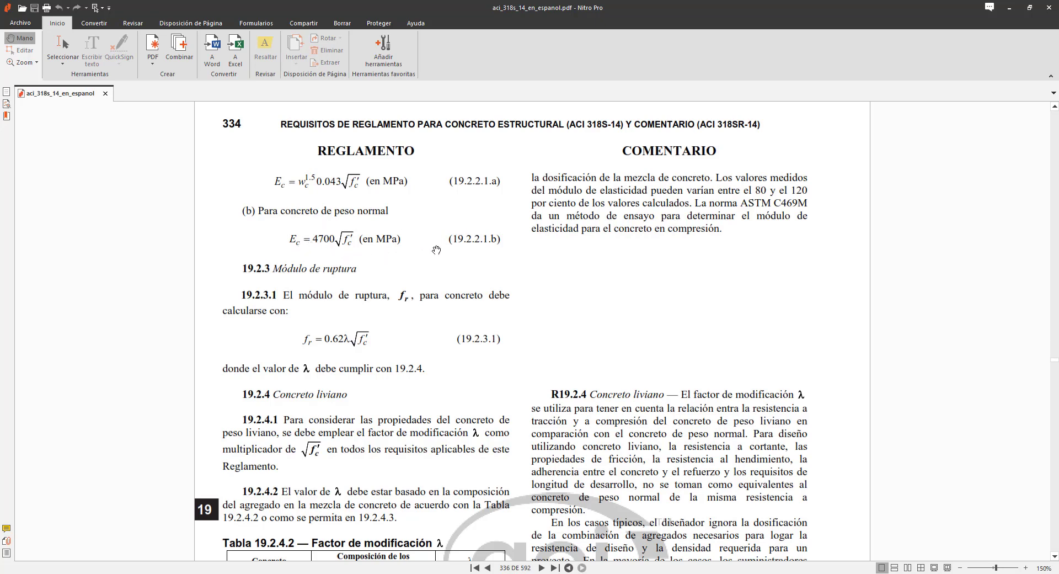
{"action": "left_click", "coordinate": [1055, 107]}
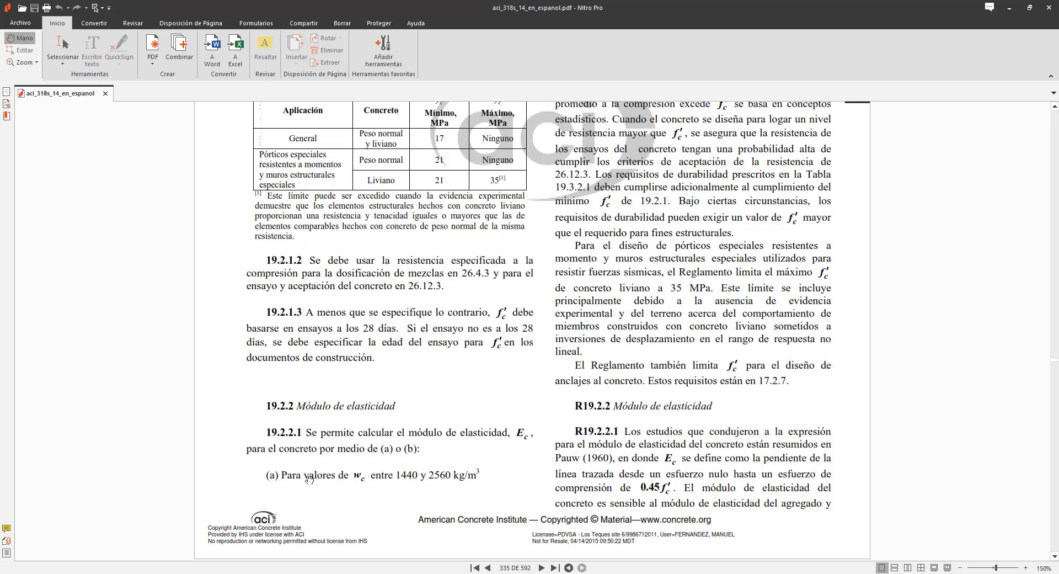
{"action": "scroll", "coordinate": [377, 478], "scroll_direction": "down", "scroll_amount": 2}
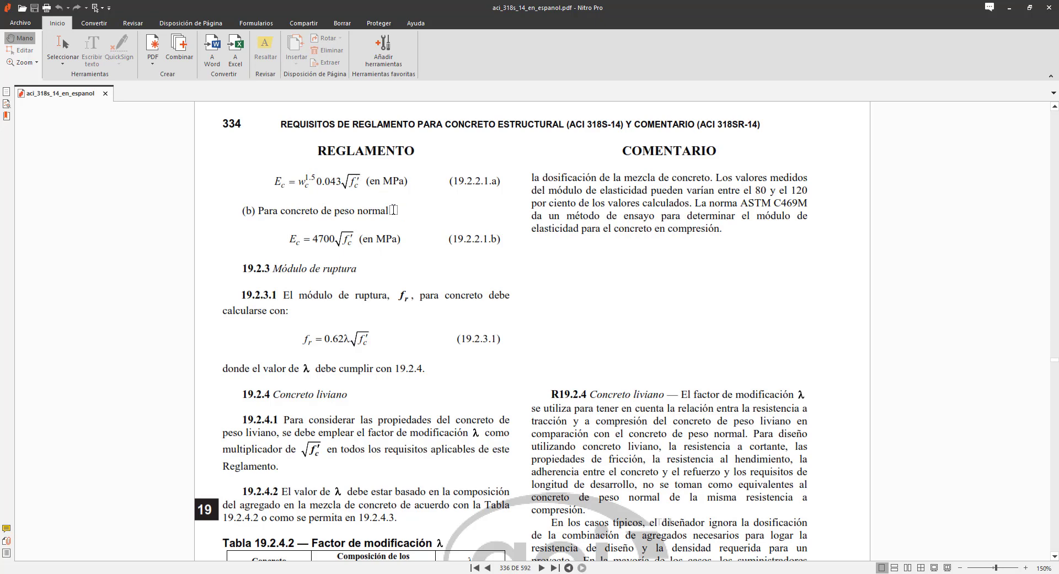
- Compare the f'c limits in Tabla 19.2.1.1 with the elasticity, rupture modulus and lightweight concrete requirements in sections 19.2.2 to 19.2.4
{"action": "left_click_drag", "start_coordinate": [393, 210], "coordinate": [398, 213]}
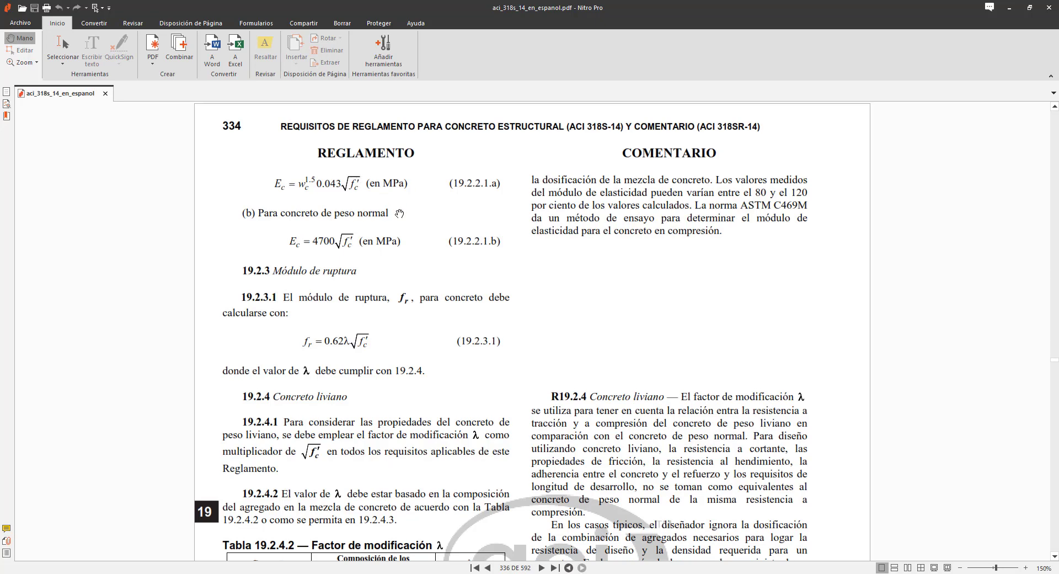
{"action": "scroll", "coordinate": [399, 213], "scroll_direction": "up", "scroll_amount": 8}
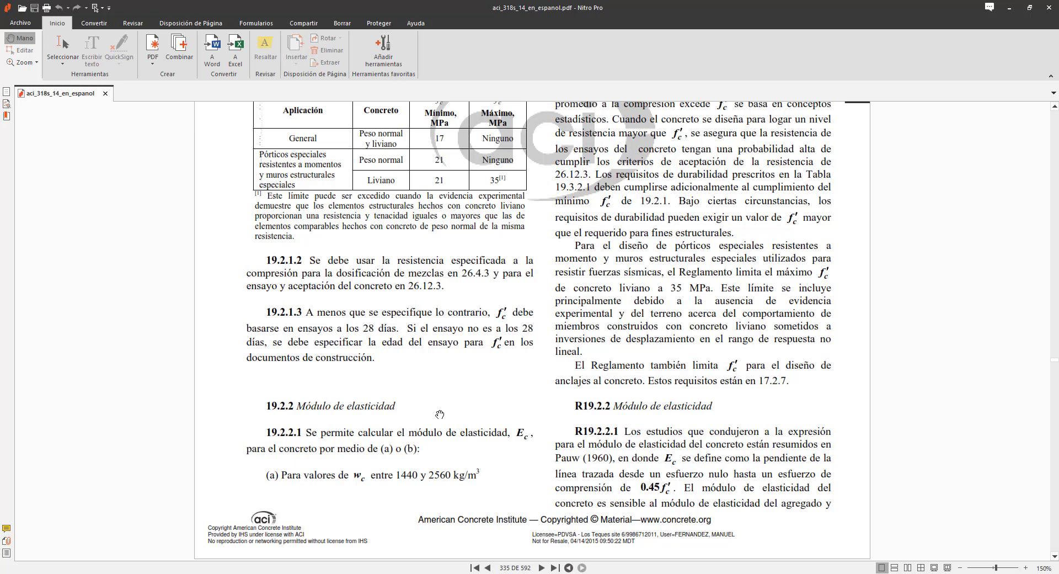
{"action": "scroll", "coordinate": [439, 414], "scroll_direction": "down", "scroll_amount": 5}
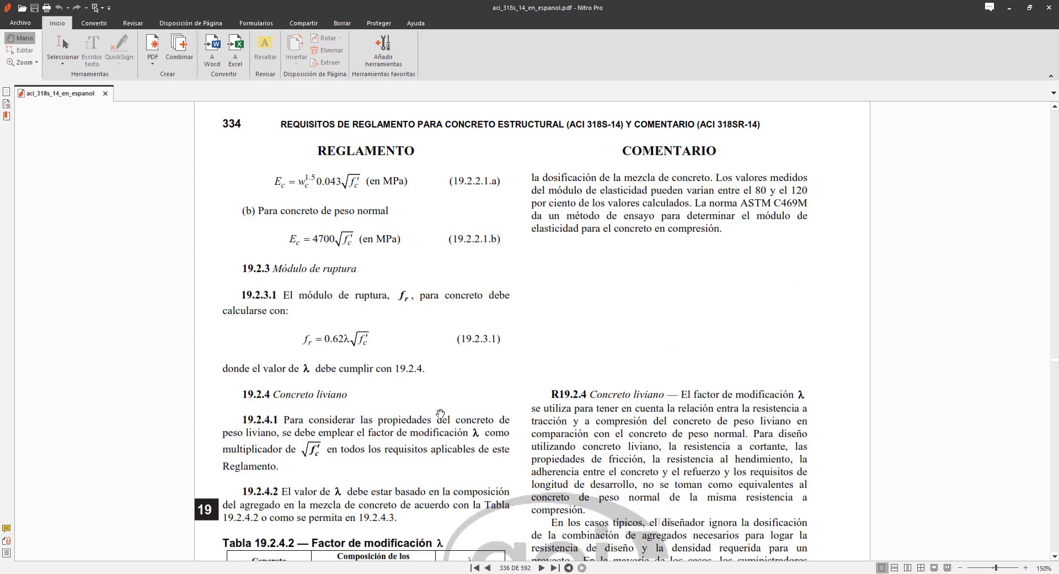
{"action": "scroll", "coordinate": [445, 291], "scroll_direction": "up", "scroll_amount": 1}
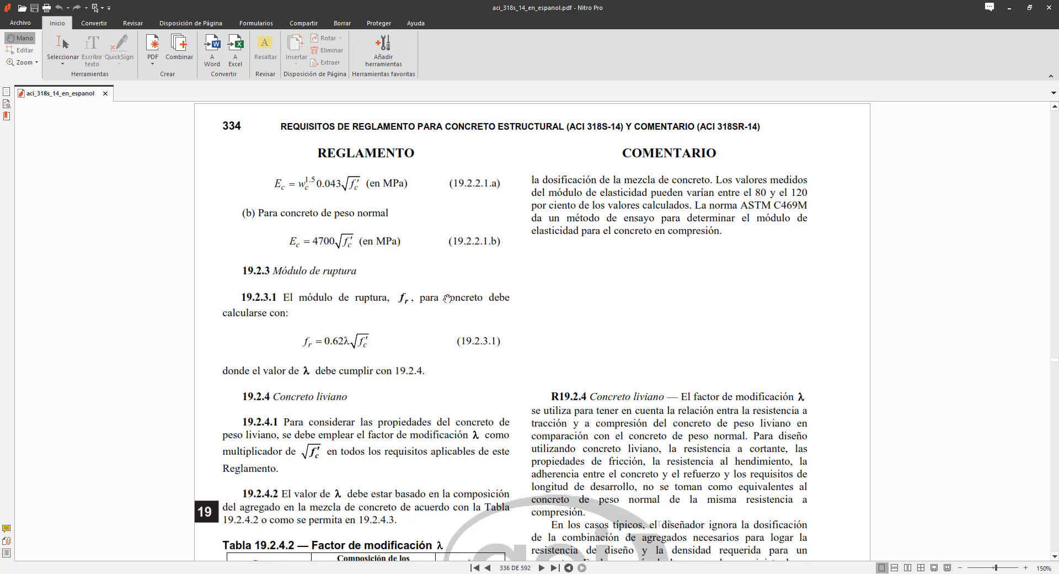
{"action": "scroll", "coordinate": [447, 299], "scroll_direction": "up", "scroll_amount": 5}
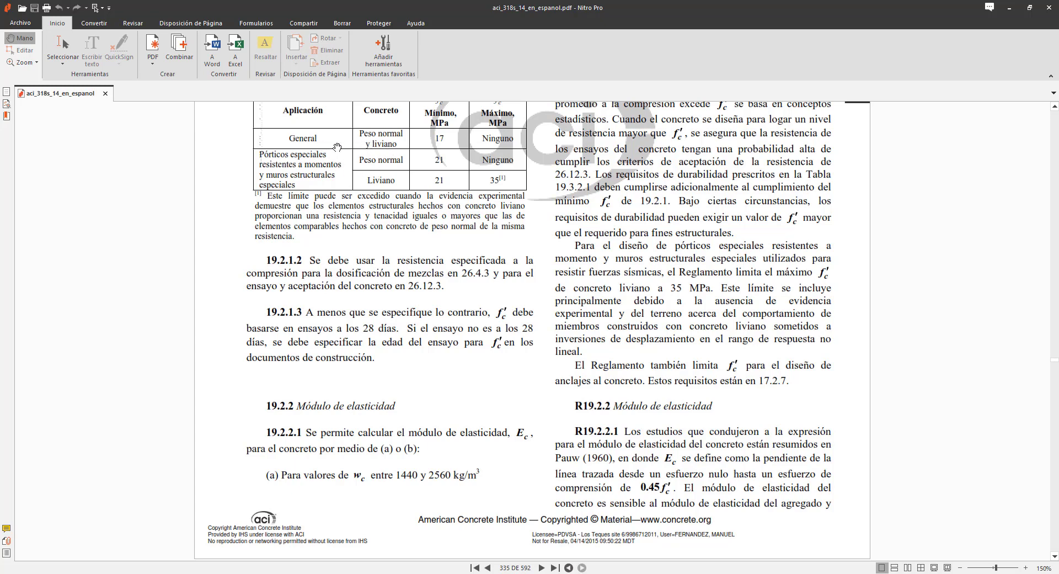
{"action": "scroll", "coordinate": [368, 154], "scroll_direction": "up", "scroll_amount": 1}
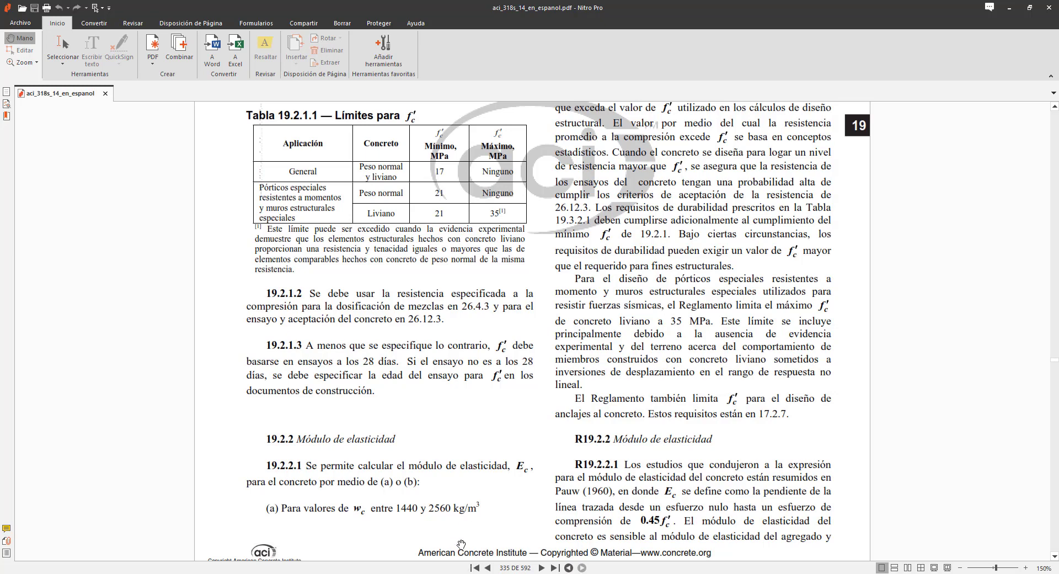
{"action": "scroll", "coordinate": [456, 194], "scroll_direction": "down", "scroll_amount": 1}
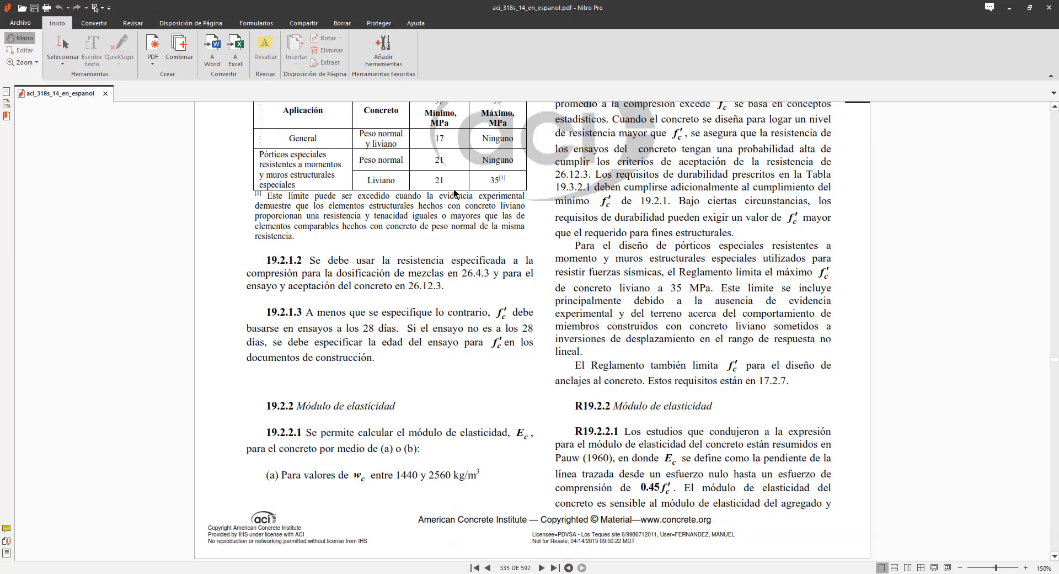
{"action": "scroll", "coordinate": [453, 190], "scroll_direction": "down", "scroll_amount": 1}
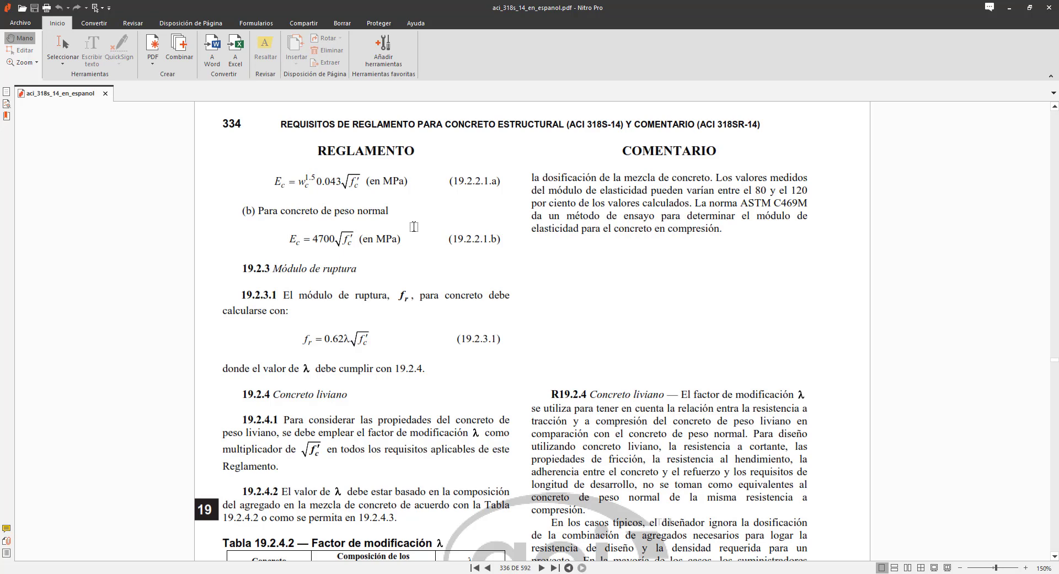
{"action": "scroll", "coordinate": [422, 228], "scroll_direction": "down", "scroll_amount": 1}
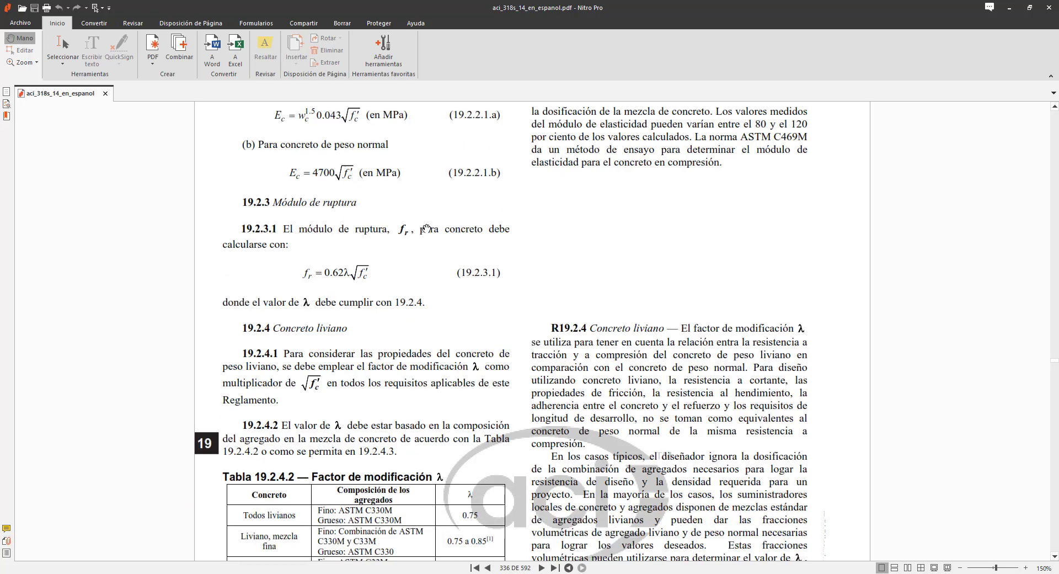
{"action": "scroll", "coordinate": [427, 228], "scroll_direction": "up", "scroll_amount": 5}
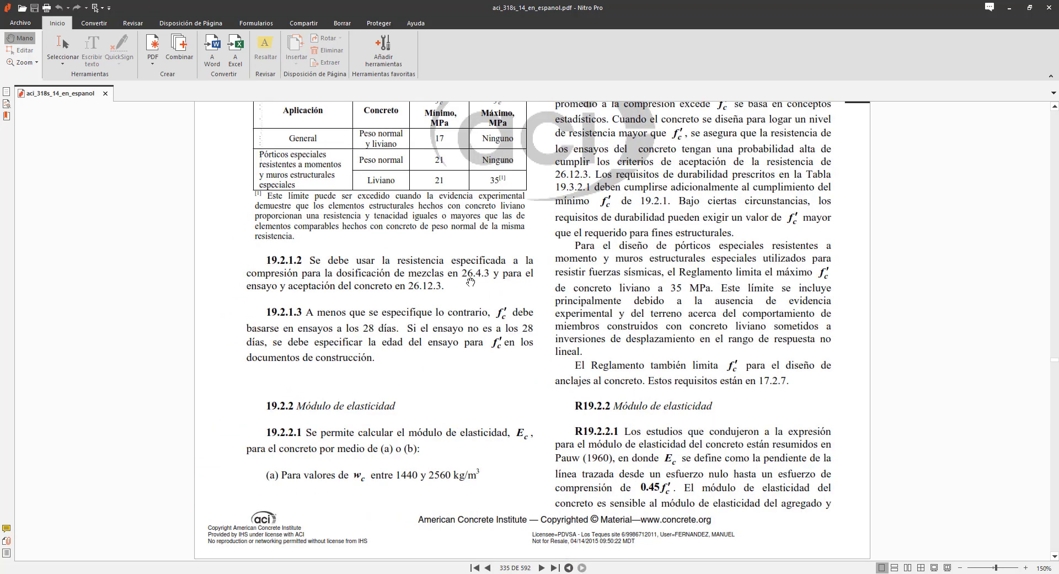
{"action": "scroll", "coordinate": [471, 282], "scroll_direction": "up", "scroll_amount": 1}
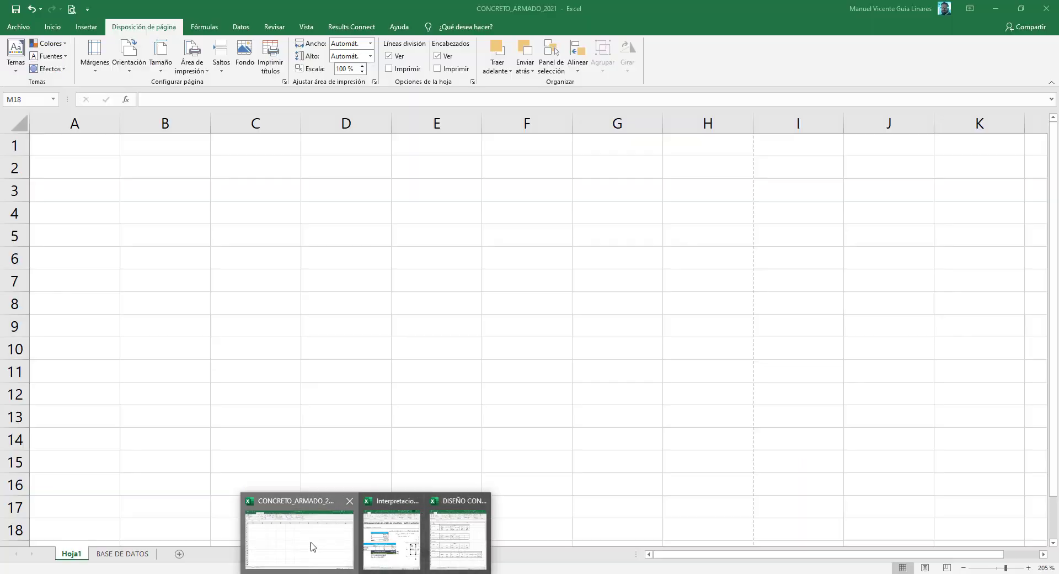
- Switch to the CONCRETO_ARMADO_2021 workbook in Excel and merge and center cells C1:F2 on Hoja1
{"action": "left_click", "coordinate": [308, 545]}
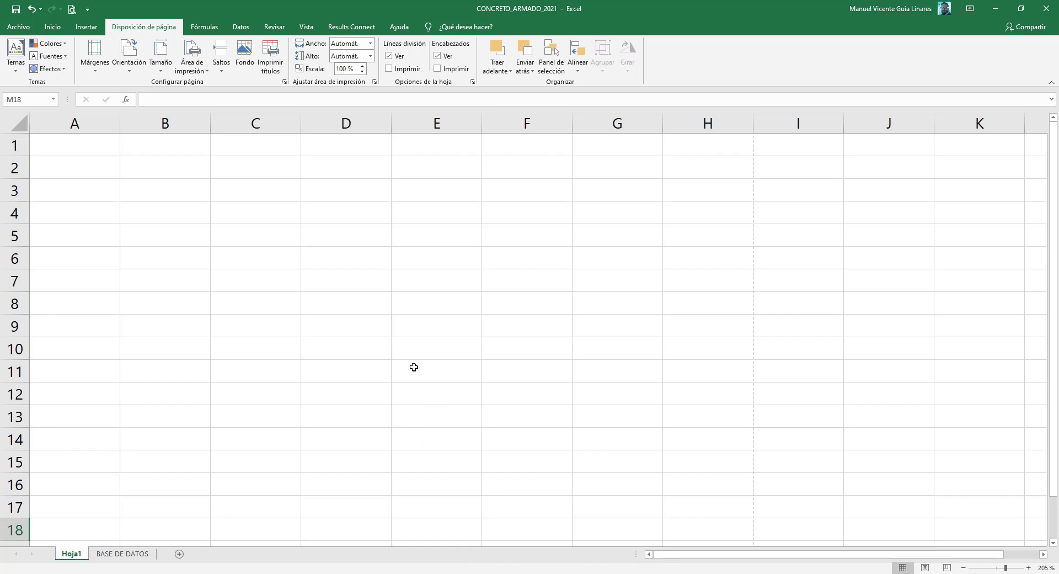
{"action": "left_click_drag", "start_coordinate": [102, 139], "coordinate": [709, 160]}
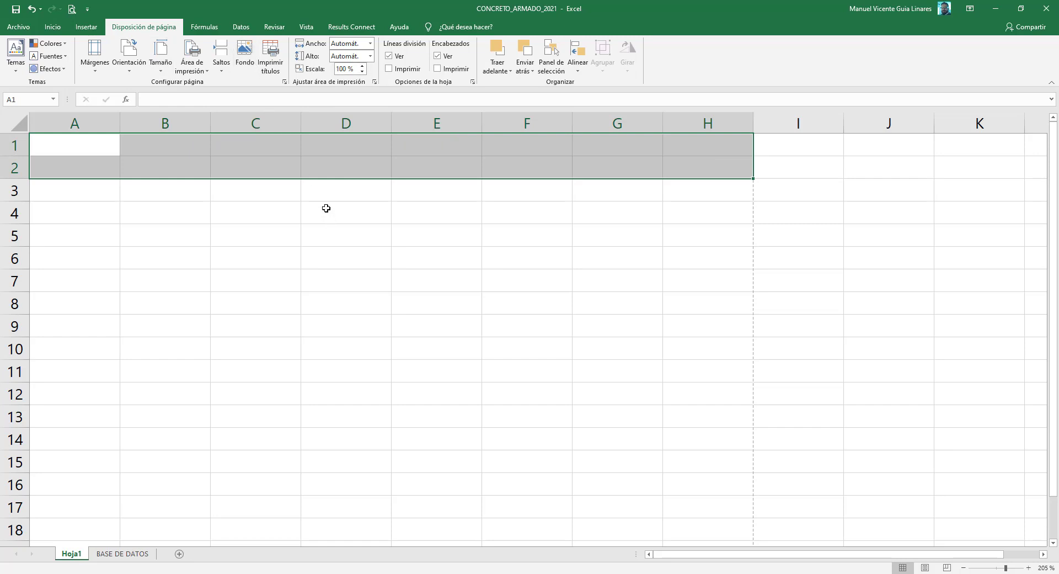
{"action": "left_click", "coordinate": [325, 141]}
{"action": "left_click_drag", "start_coordinate": [324, 150], "coordinate": [483, 164]}
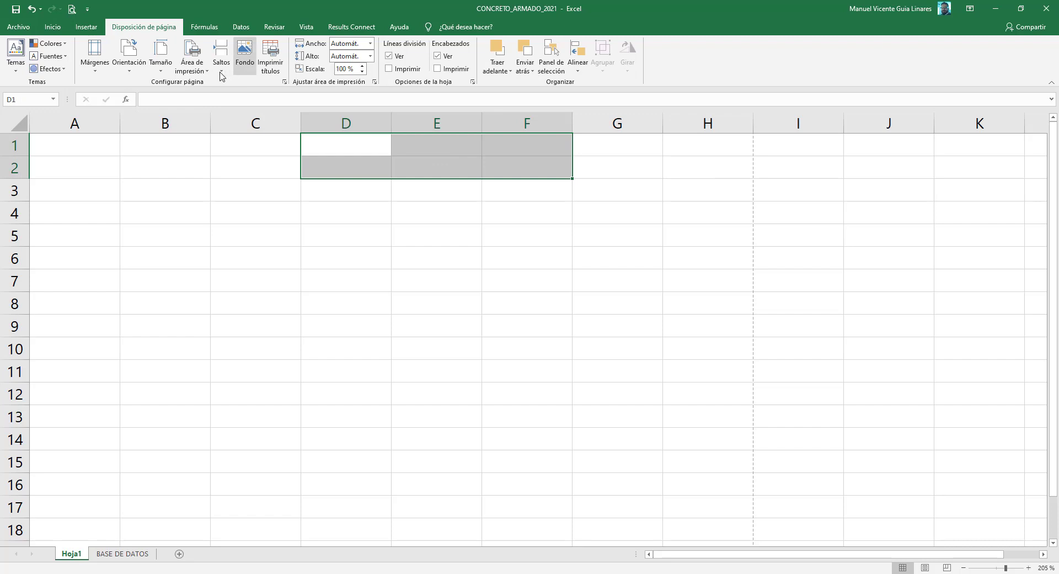
{"action": "left_click", "coordinate": [52, 27]}
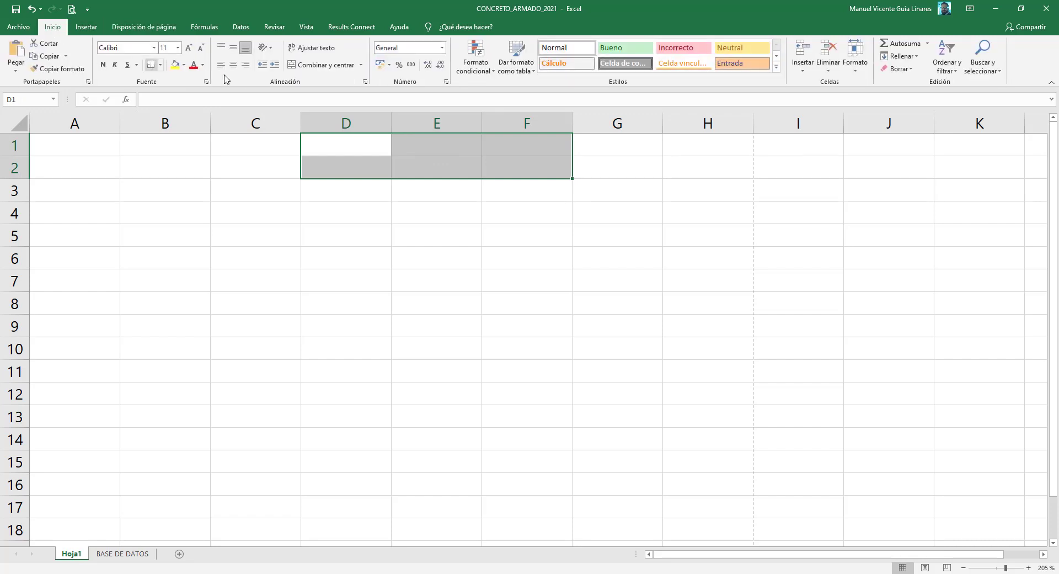
{"action": "left_click", "coordinate": [320, 64]}
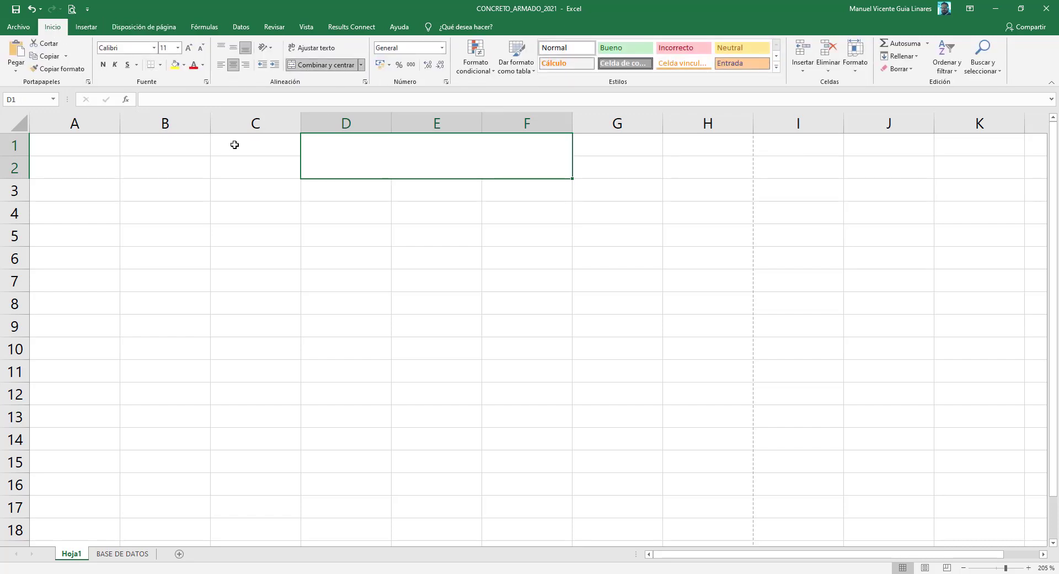
{"action": "left_click_drag", "start_coordinate": [236, 144], "coordinate": [466, 160]}
{"action": "left_click", "coordinate": [308, 66]}
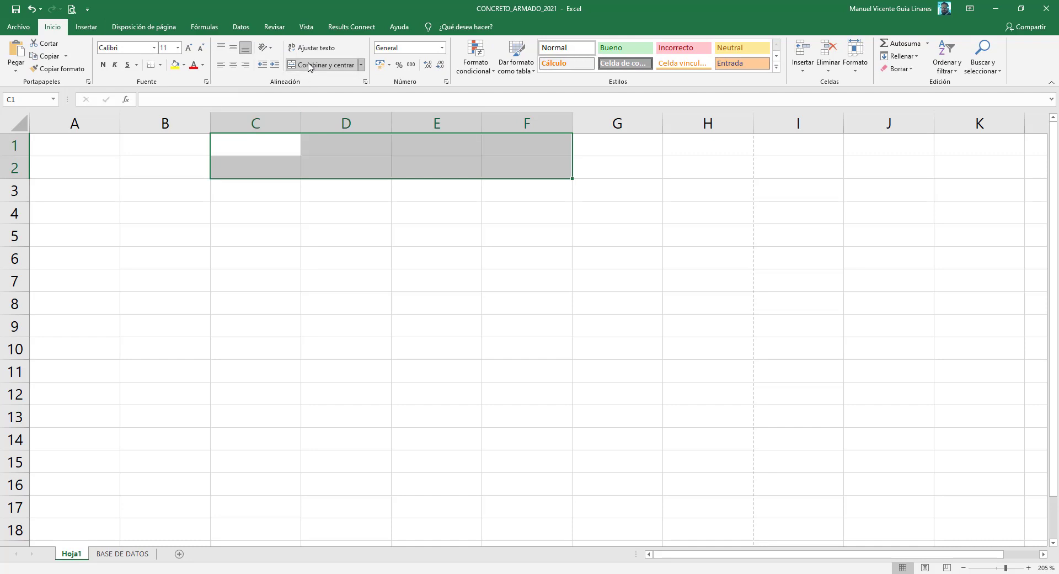
- Enter the title MATERIALES DEL PROYECTO in the merged cell C1:F2
{"action": "type", "text": "M"}
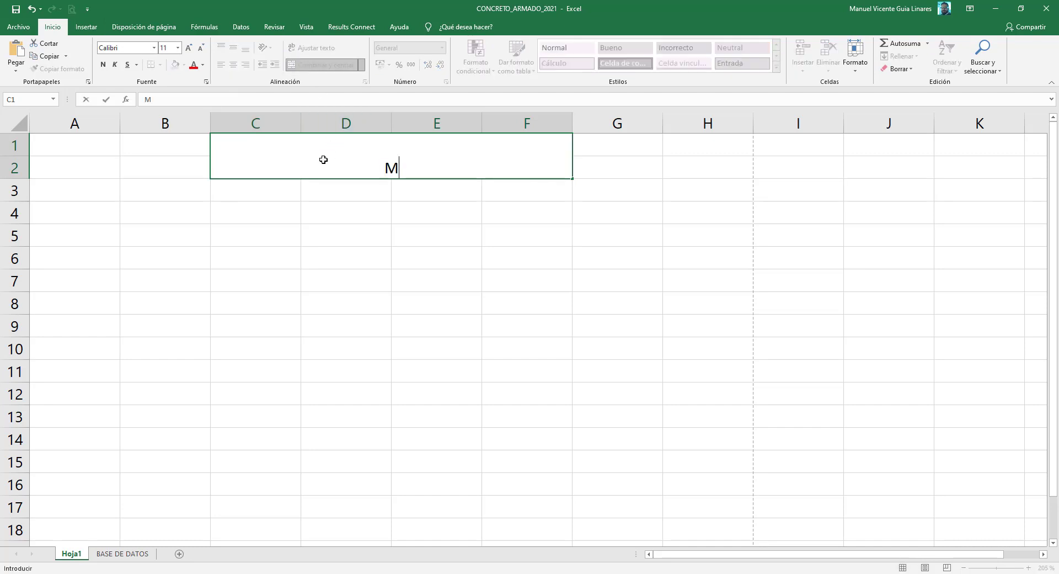
{"action": "type", "text": "ATERIALES DE"}
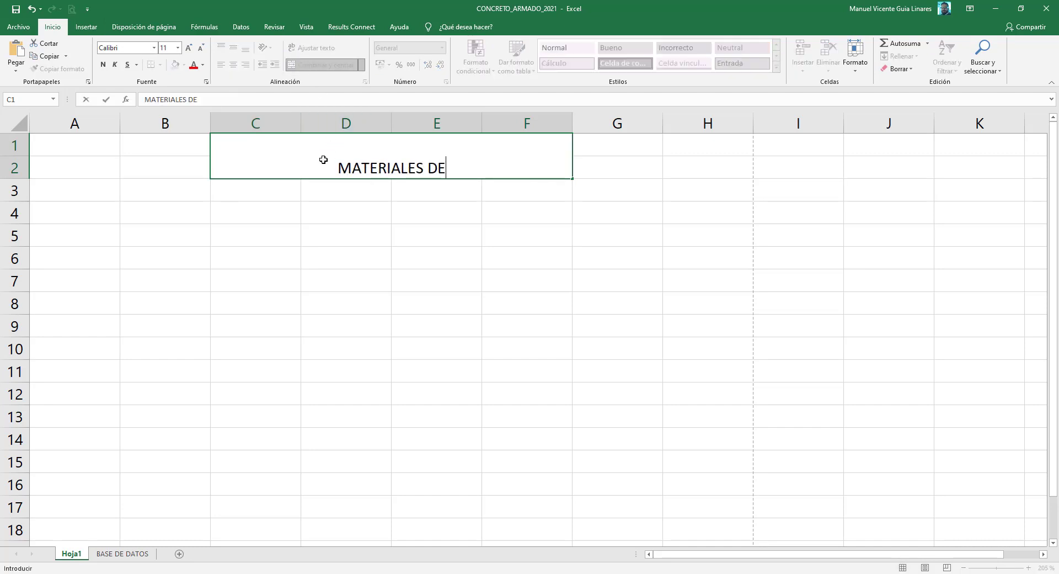
{"action": "type", "text": "L PROYECTO"}
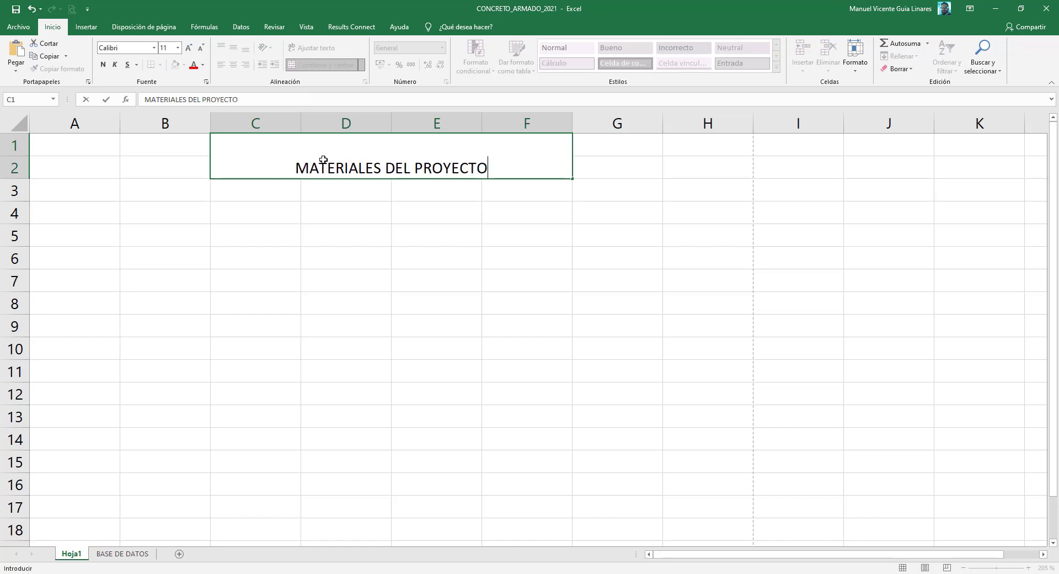
{"action": "key", "text": "Return"}
- Enter the section heading CONCRETO in cell A4
{"action": "left_click", "coordinate": [67, 212]}
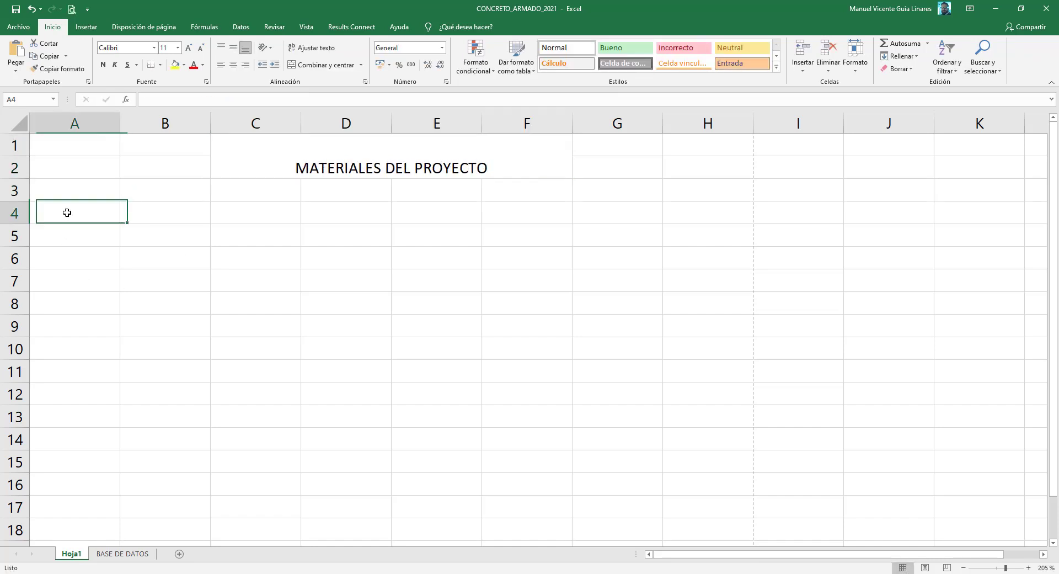
{"action": "type", "text": "CONCRETOI"}
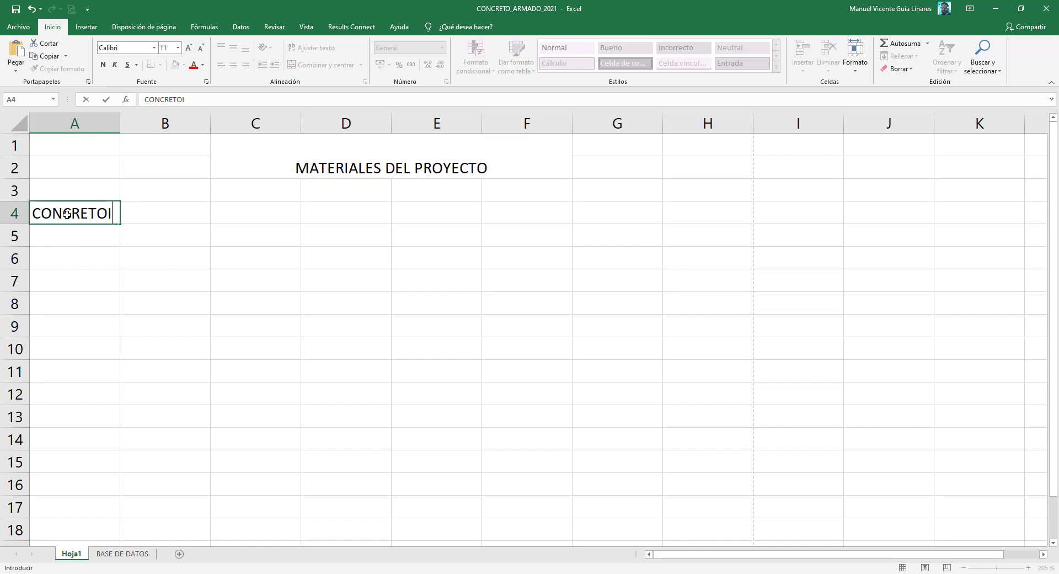
{"action": "key", "text": "Return"}
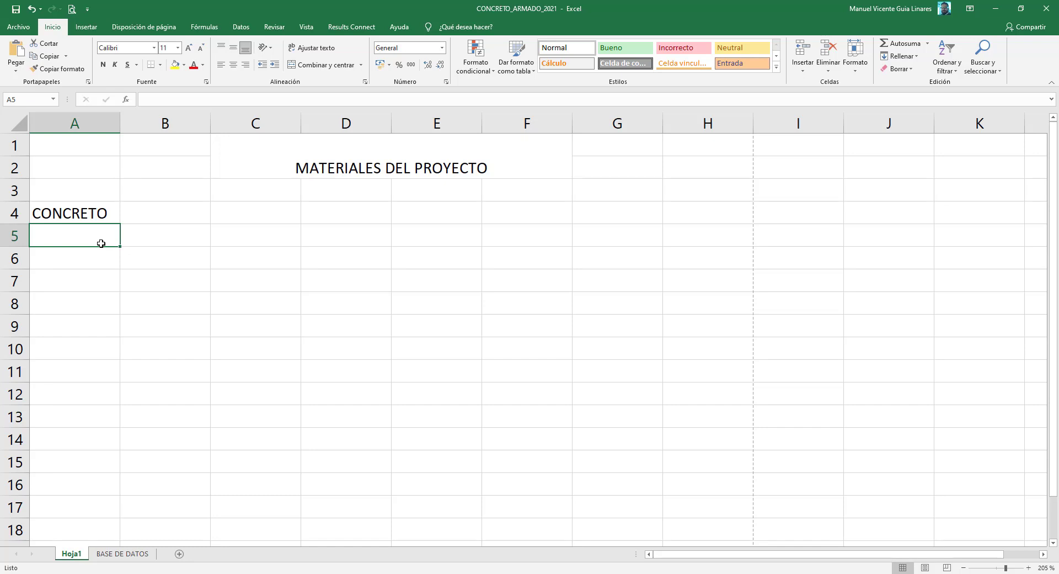
{"action": "type", "text": "f"}
{"action": "key", "text": "BackSpace"}
{"action": "type", "text": "f"}
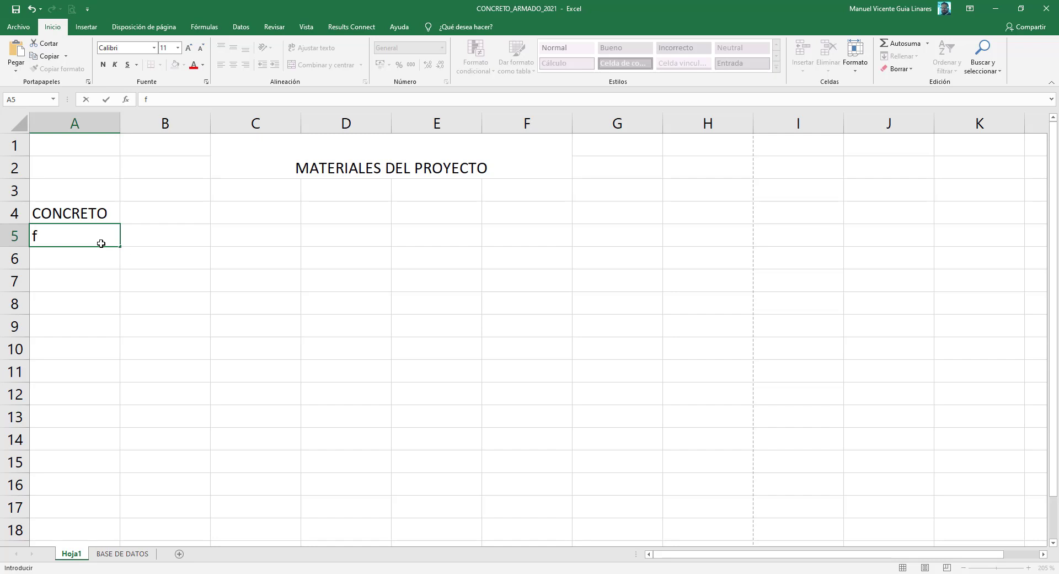
{"action": "type", "text": "´ccccccccccccccccccc"}
{"action": "key", "text": "BackSpace"}
{"action": "key", "text": "BackSpace"}
{"action": "key", "text": "BackSpace"}
{"action": "key", "text": "BackSpace"}
{"action": "key", "text": "BackSpace"}
{"action": "key", "text": "BackSpace"}
{"action": "key", "text": "BackSpace"}
{"action": "key", "text": "BackSpace"}
{"action": "key", "text": "BackSpace"}
{"action": "key", "text": "BackSpace"}
{"action": "key", "text": "BackSpace"}
{"action": "key", "text": "BackSpace"}
{"action": "key", "text": "BackSpace"}
{"action": "key", "text": "BackSpace"}
{"action": "key", "text": "BackSpace"}
{"action": "key", "text": "BackSpace"}
{"action": "key", "text": "BackSpace"}
{"action": "key", "text": "BackSpace"}
{"action": "key", "text": "Return"}
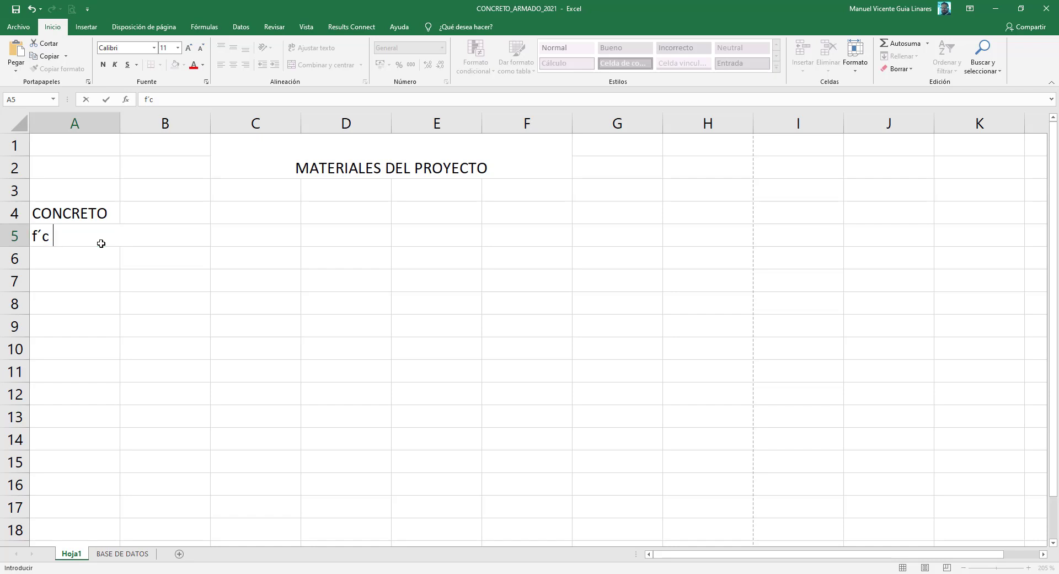
{"action": "type", "text": "["}
{"action": "key", "text": "BackSpace"}
{"action": "key", "text": "BackSpace"}
{"action": "key", "text": "BackSpace"}
{"action": "key", "text": "BackSpace"}
{"action": "key", "text": "BackSpace"}
- Enter the label "Resistencia a la Compresión [f´c]" in cell A5
{"action": "type", "text": "Resistencia a la"}
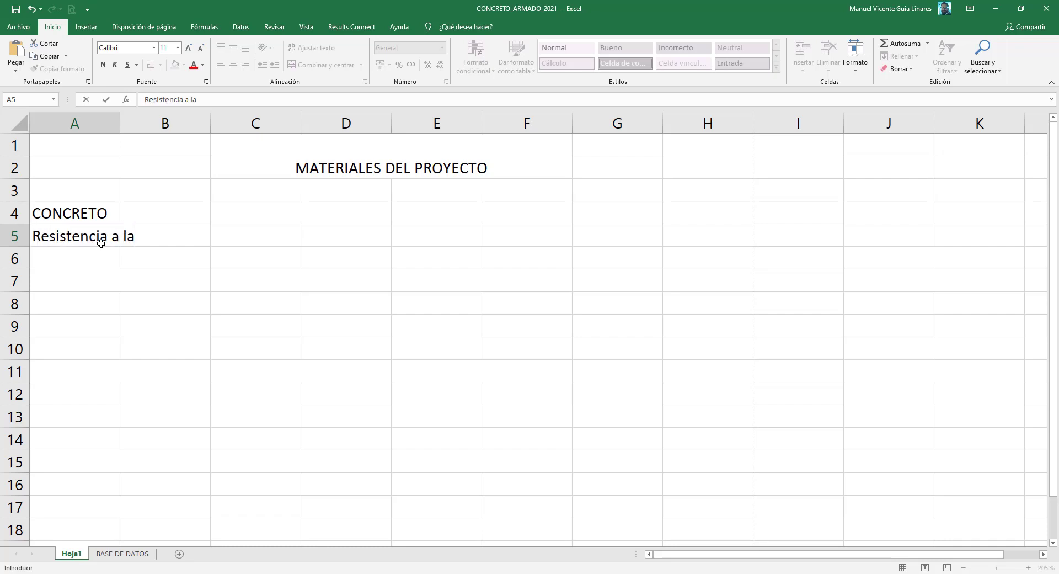
{"action": "type", "text": " Compresi"}
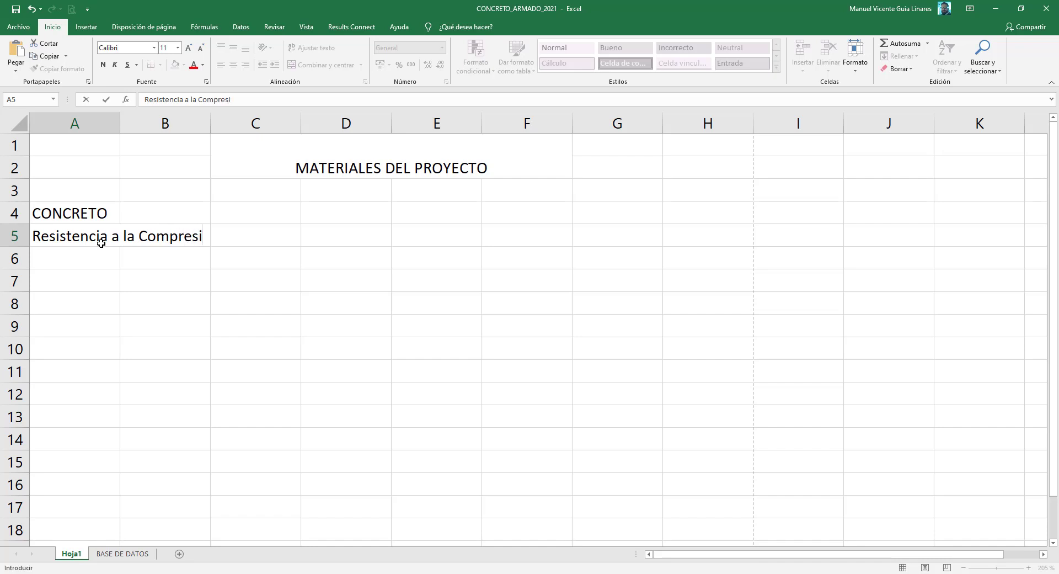
{"action": "type", "text": "ón f´ccccccccccccccccc"}
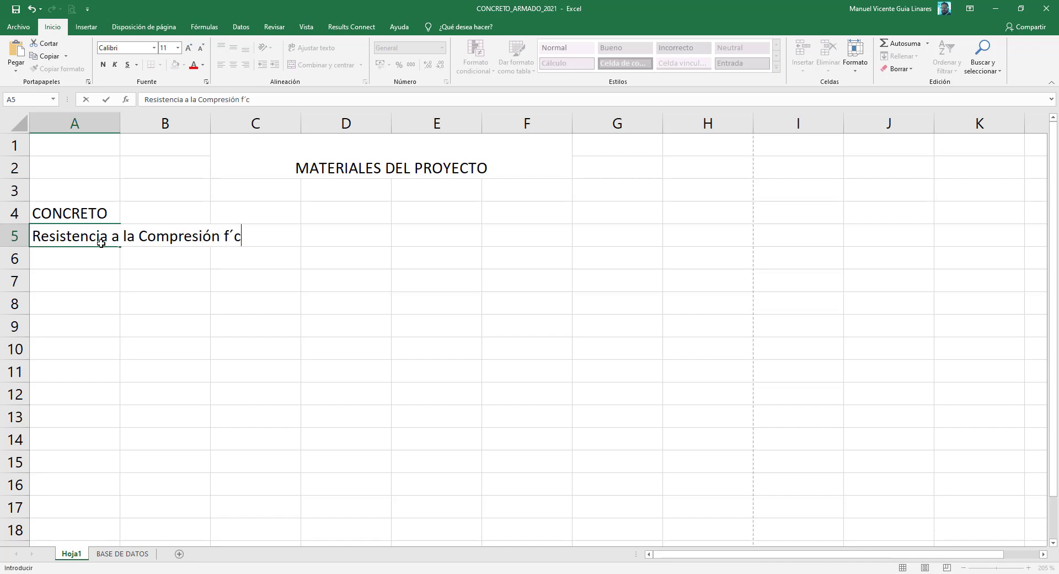
{"action": "key", "text": "BackSpace"}
{"action": "key", "text": "BackSpace"}
{"action": "key", "text": "BackSpace"}
{"action": "key", "text": "BackSpace"}
{"action": "key", "text": "BackSpace"}
{"action": "key", "text": "BackSpace"}
{"action": "key", "text": "BackSpace"}
{"action": "key", "text": "BackSpace"}
{"action": "key", "text": "BackSpace"}
{"action": "key", "text": "BackSpace"}
{"action": "key", "text": "BackSpace"}
{"action": "key", "text": "BackSpace"}
{"action": "key", "text": "BackSpace"}
{"action": "key", "text": "BackSpace"}
{"action": "key", "text": "BackSpace"}
{"action": "key", "text": "BackSpace"}
{"action": "key", "text": "BackSpace"}
{"action": "type", "text": "c]"}
{"action": "left_click", "coordinate": [242, 99]}
{"action": "type", "text": "["}
{"action": "key", "text": "Return"}
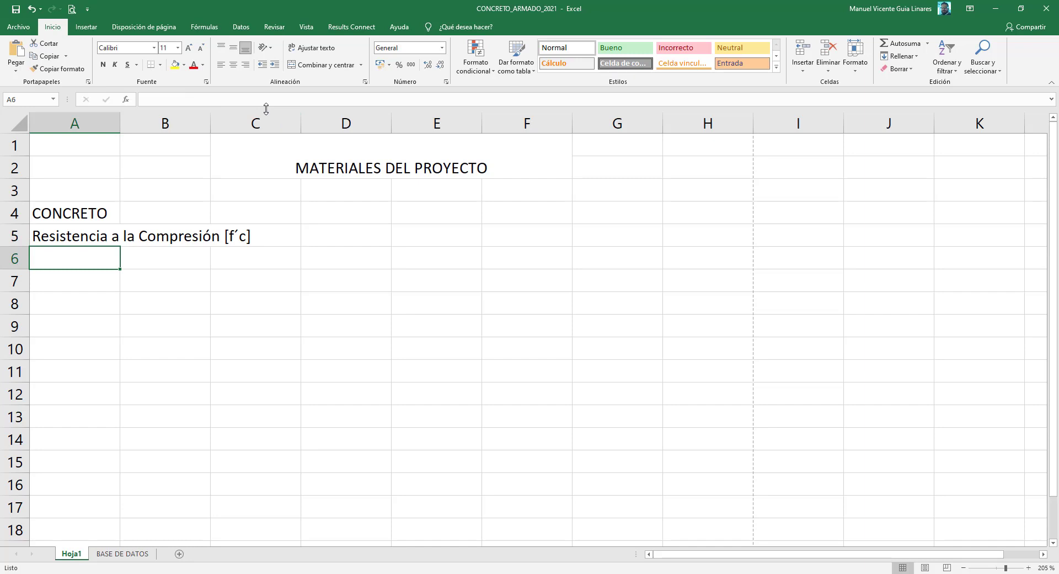
- Widen column A to fit the compressive strength label and enter 210 as its value in cell B5
{"action": "left_click_drag", "start_coordinate": [120, 120], "coordinate": [253, 132]}
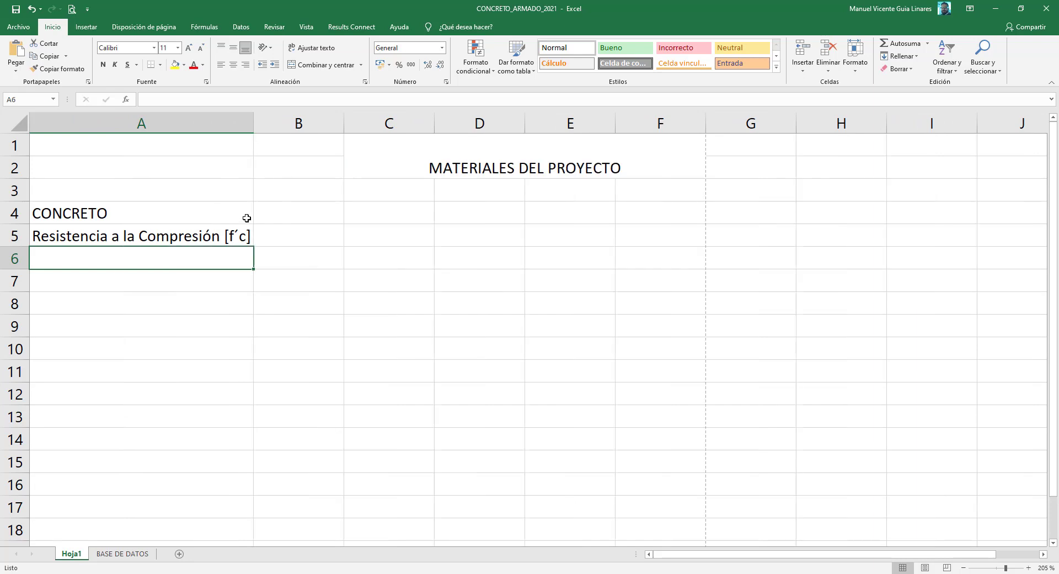
{"action": "left_click", "coordinate": [289, 239]}
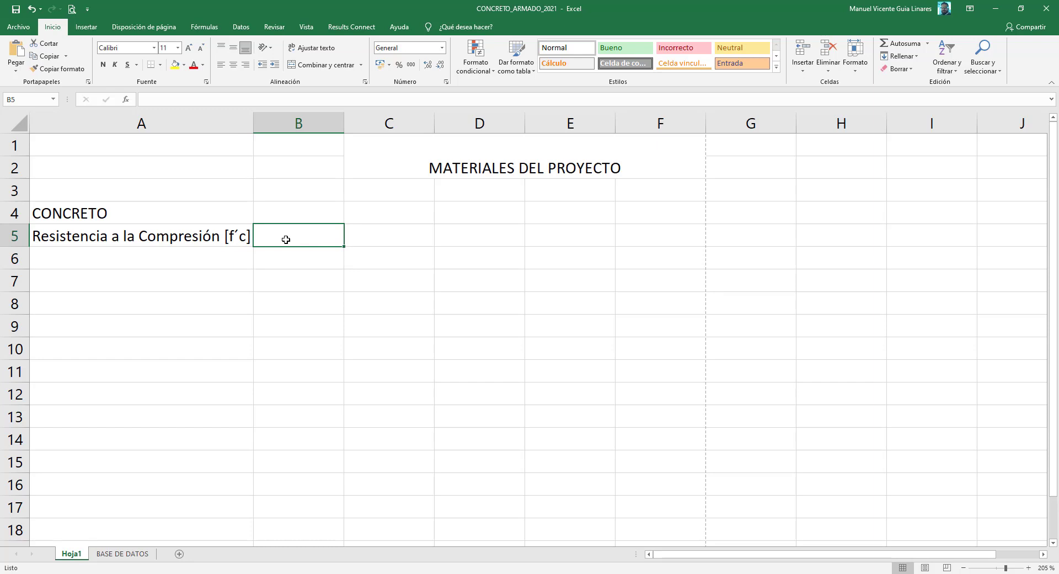
{"action": "type", "text": "210"}
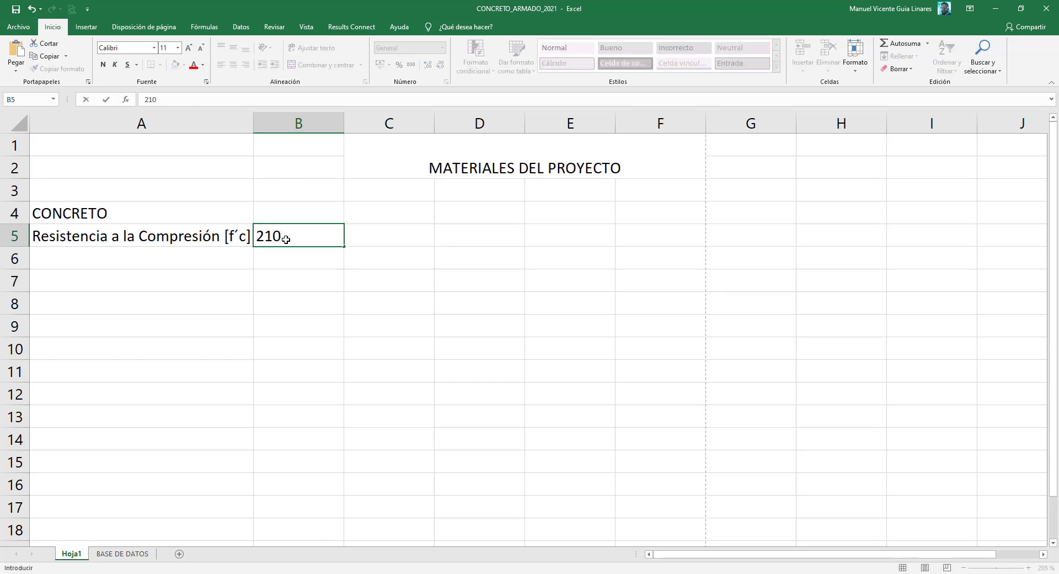
{"action": "key", "text": "Return"}
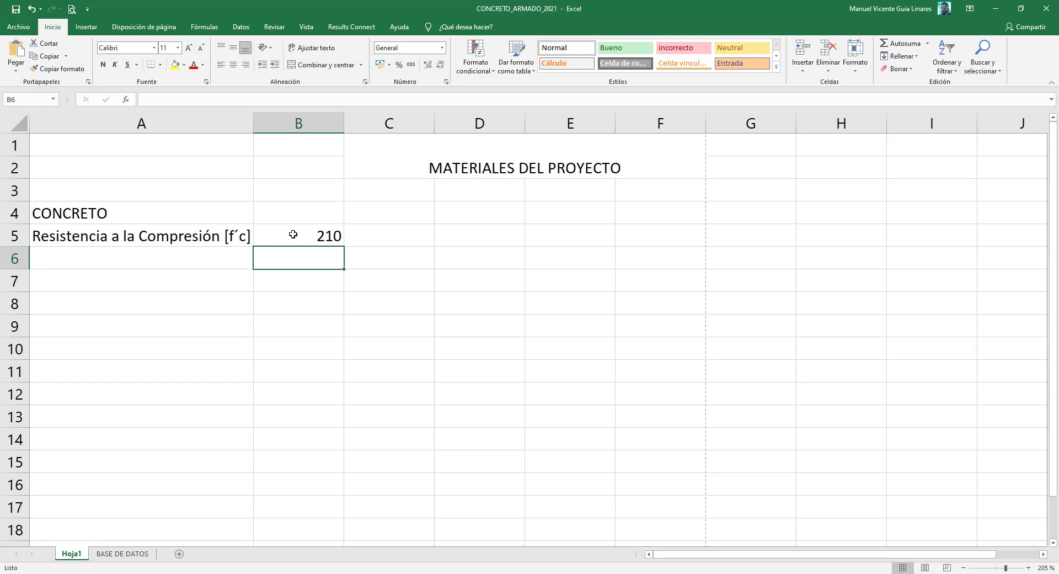
- Display the compressive strength value in cell B5 with two decimal places
{"action": "left_click", "coordinate": [293, 233]}
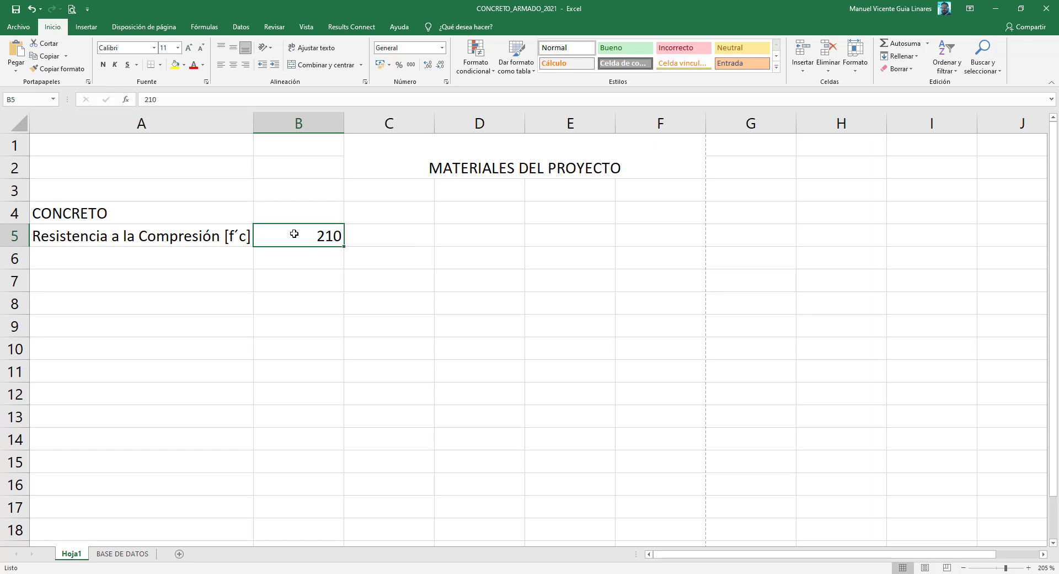
{"action": "left_click", "coordinate": [294, 234]}
{"action": "left_click", "coordinate": [294, 233]}
{"action": "left_click", "coordinate": [294, 234]}
{"action": "left_click", "coordinate": [294, 234]}
{"action": "left_click", "coordinate": [294, 234]}
{"action": "left_click", "coordinate": [294, 234]}
{"action": "key", "text": "ctrl"}
{"action": "key", "text": "ctrl"}
{"action": "key", "text": "ctrl"}
{"action": "key", "text": "ctrl"}
{"action": "key", "text": "ctrl"}
{"action": "left_click", "coordinate": [430, 70]}
{"action": "left_click", "coordinate": [431, 70]}
- Apply the custom number format #,##0 "Kg/cm2" to the compressive strength value in cell B5
{"action": "left_click", "coordinate": [330, 235]}
{"action": "right_click", "coordinate": [329, 236]}
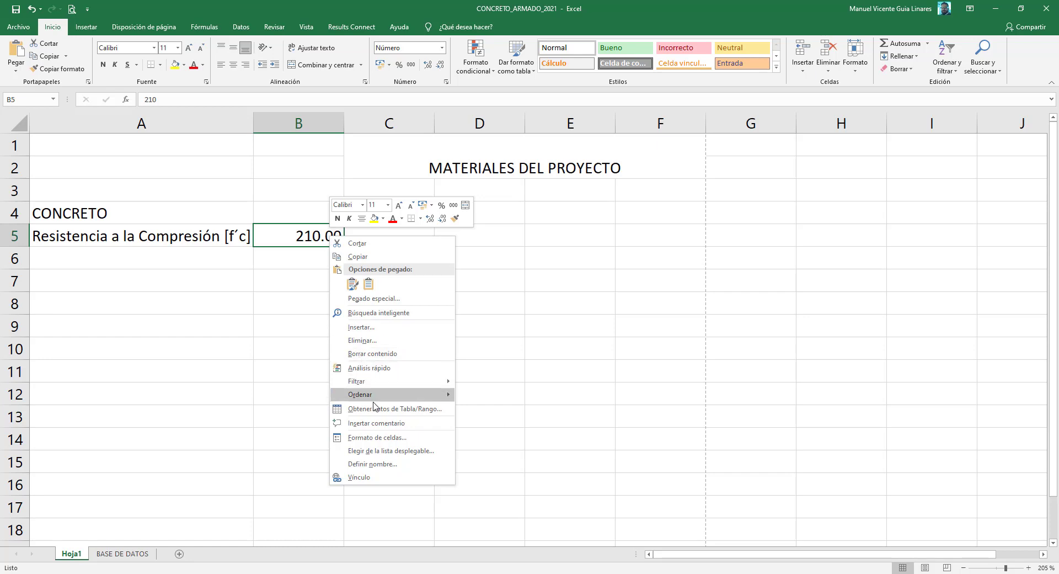
{"action": "left_click", "coordinate": [388, 437]}
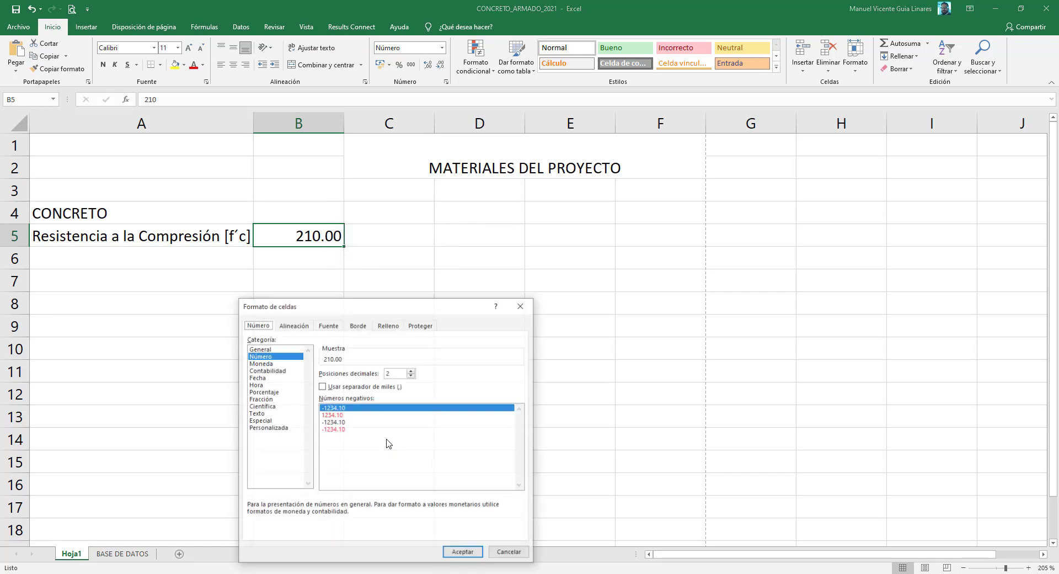
{"action": "left_click_drag", "start_coordinate": [390, 309], "coordinate": [609, 190]}
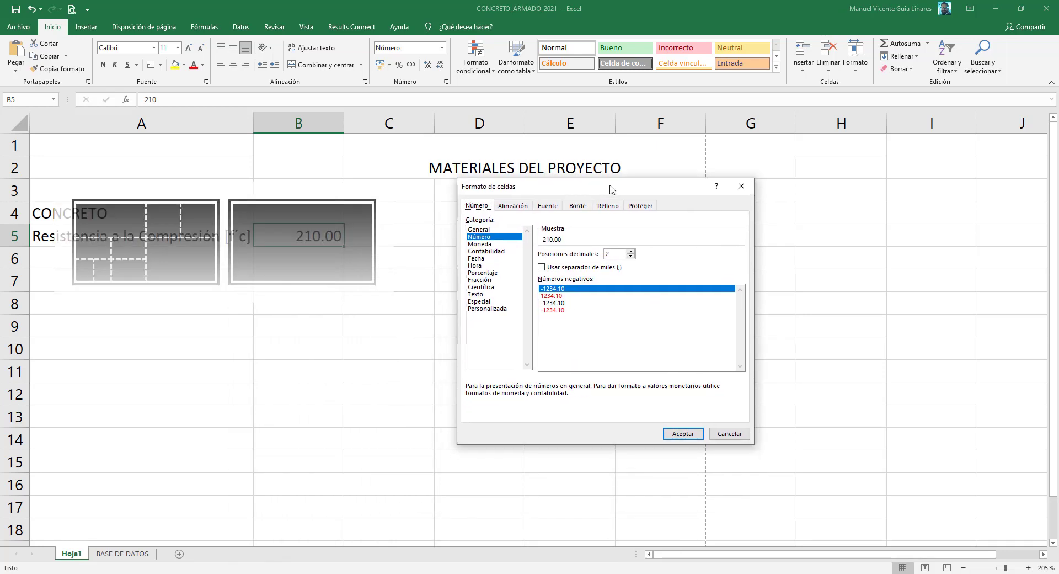
{"action": "left_click", "coordinate": [500, 309]}
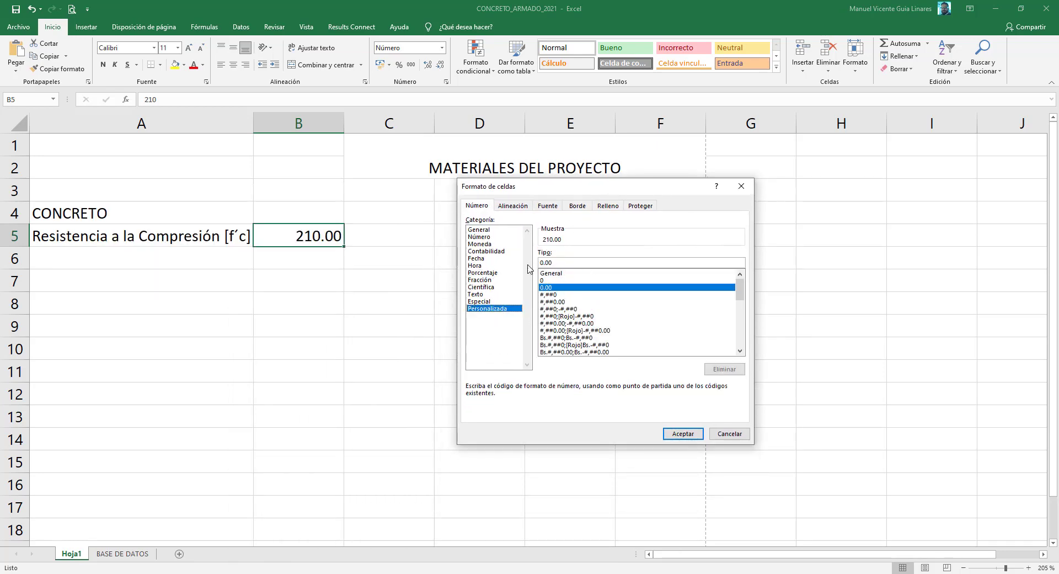
{"action": "left_click", "coordinate": [552, 295]}
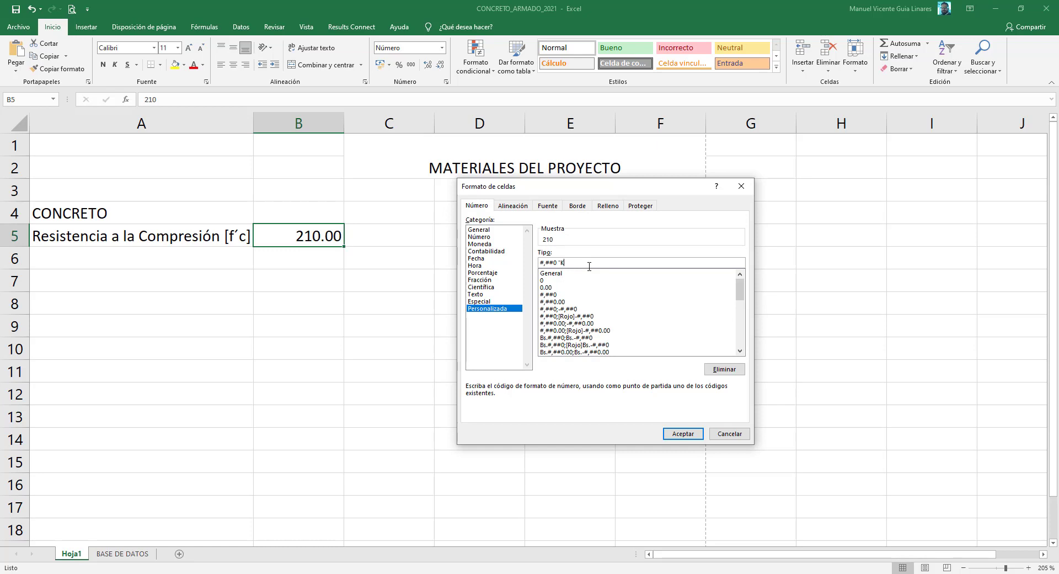
{"action": "type", "text": "g/cm2\""}
{"action": "left_click", "coordinate": [679, 434]}
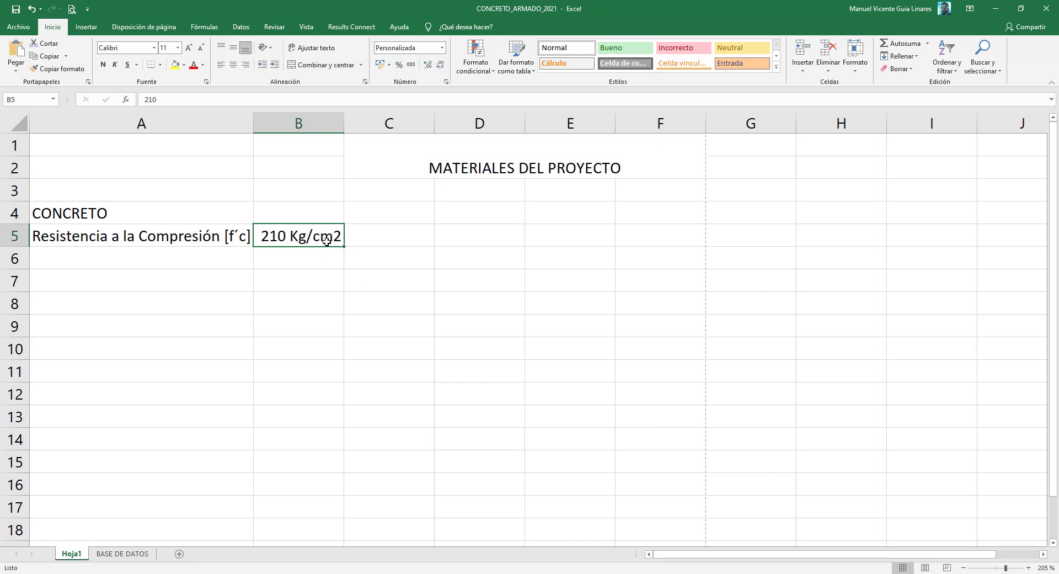
- Show the Kg/cm2 value in cell B5 with two decimals and widen column B to fit it
{"action": "left_click_drag", "start_coordinate": [345, 123], "coordinate": [361, 123]}
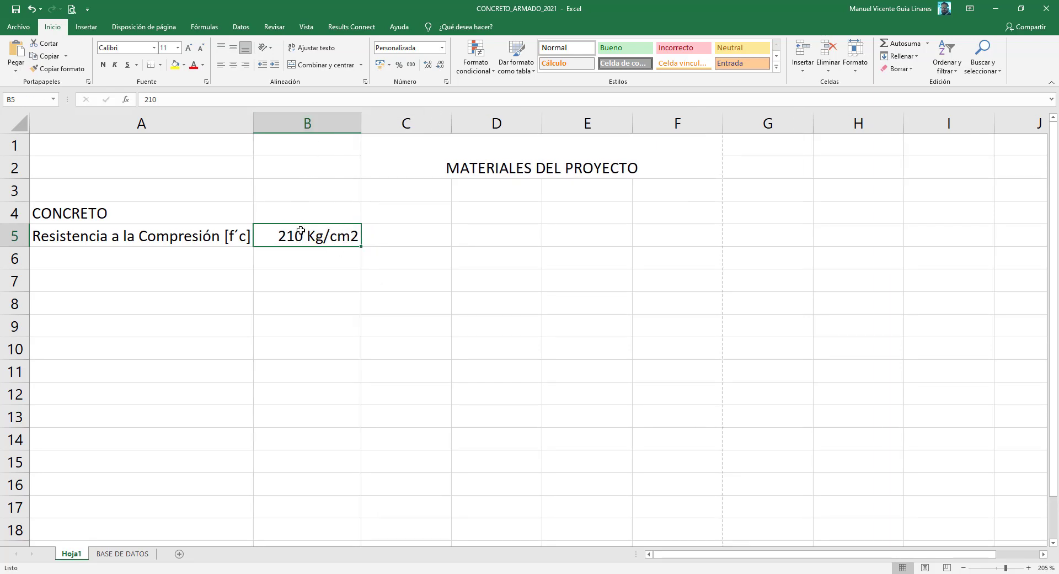
{"action": "left_click", "coordinate": [428, 64]}
{"action": "left_click", "coordinate": [427, 64]}
{"action": "left_click_drag", "start_coordinate": [359, 119], "coordinate": [365, 119]}
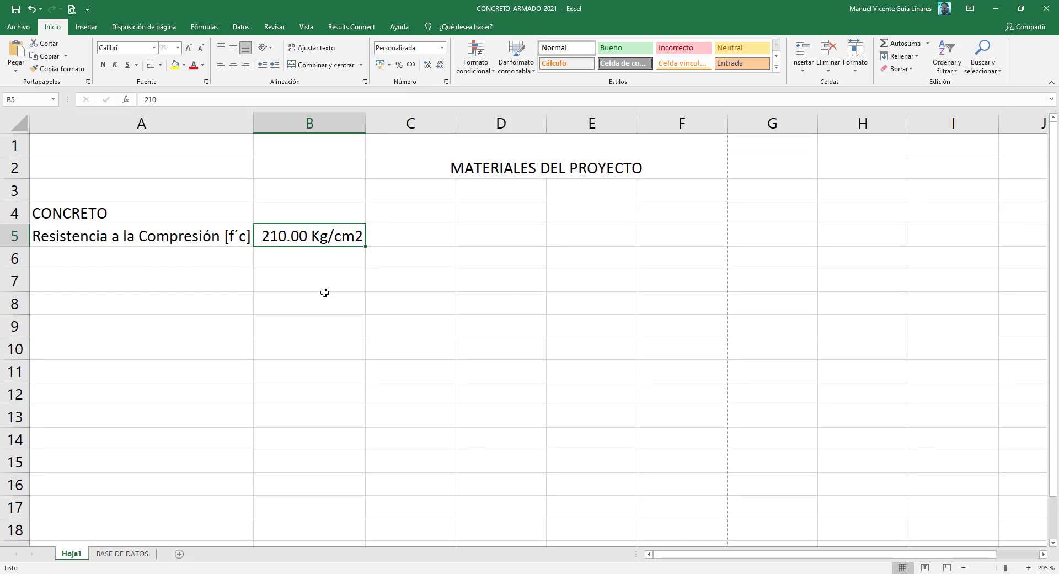
- Color the text of the compressive strength value in cell B5 standard green
{"action": "left_click", "coordinate": [185, 66]}
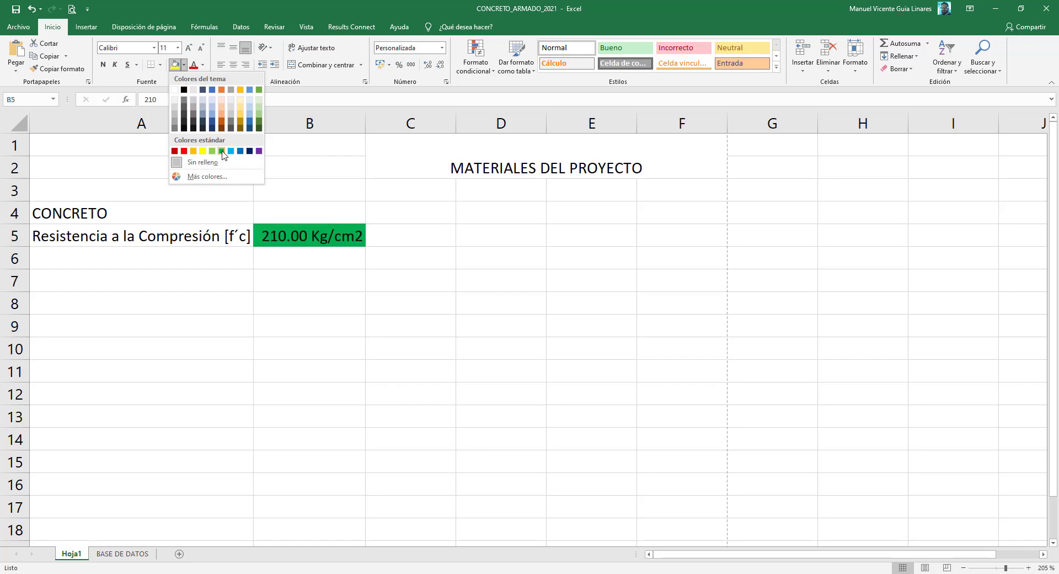
{"action": "left_click", "coordinate": [202, 66]}
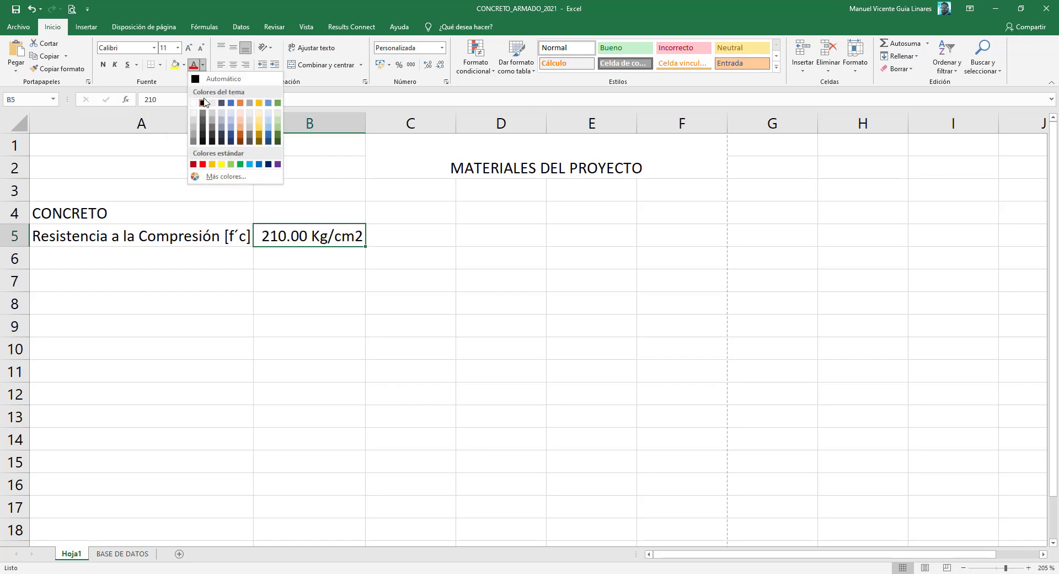
{"action": "left_click", "coordinate": [240, 164]}
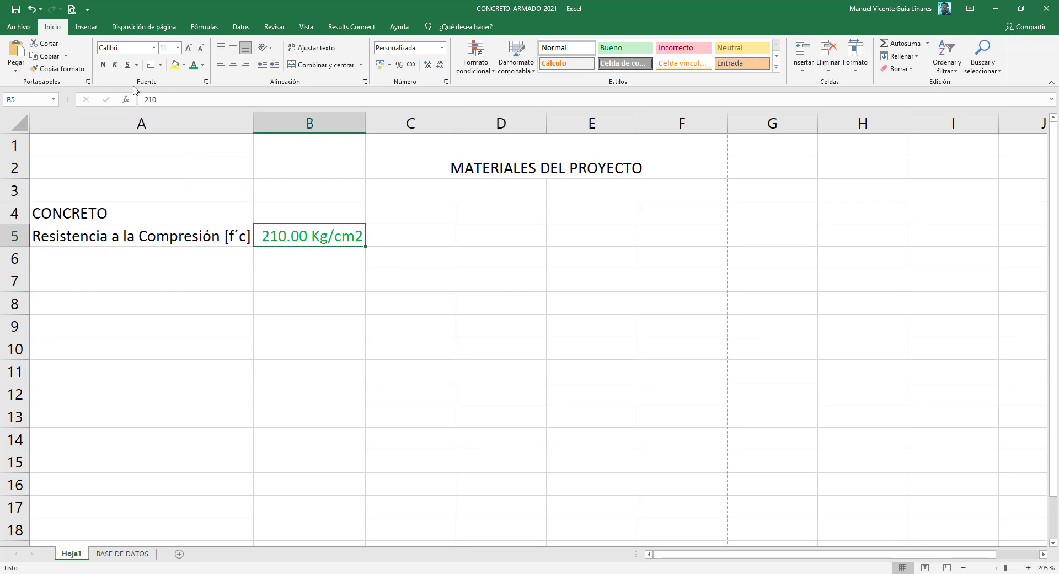
- Try bold and italic on the compressive strength value in cell B5, and remove both styles again
{"action": "left_click", "coordinate": [103, 64]}
{"action": "left_click", "coordinate": [115, 64]}
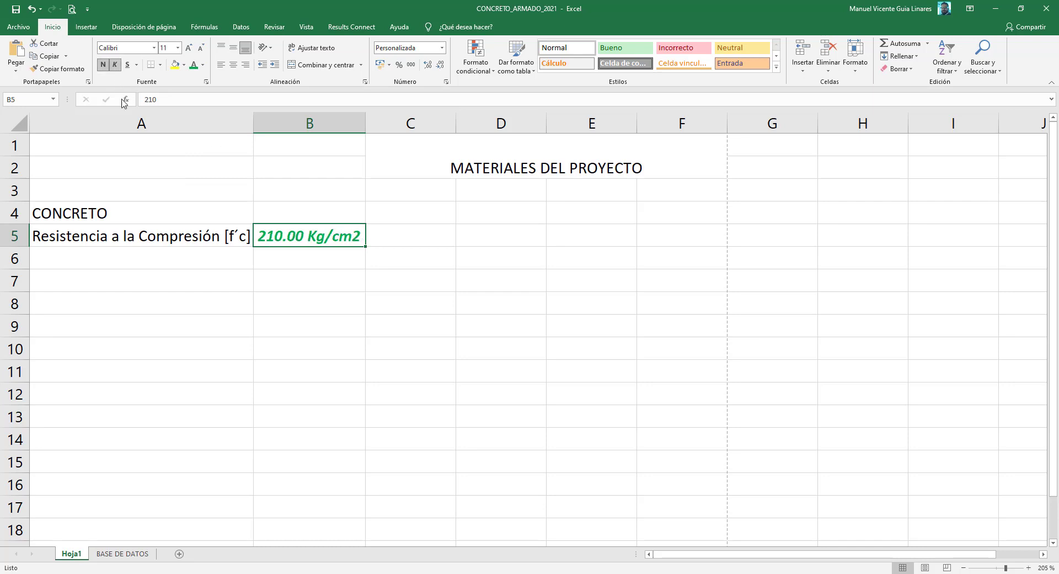
{"action": "left_click", "coordinate": [116, 65]}
{"action": "left_click", "coordinate": [103, 65]}
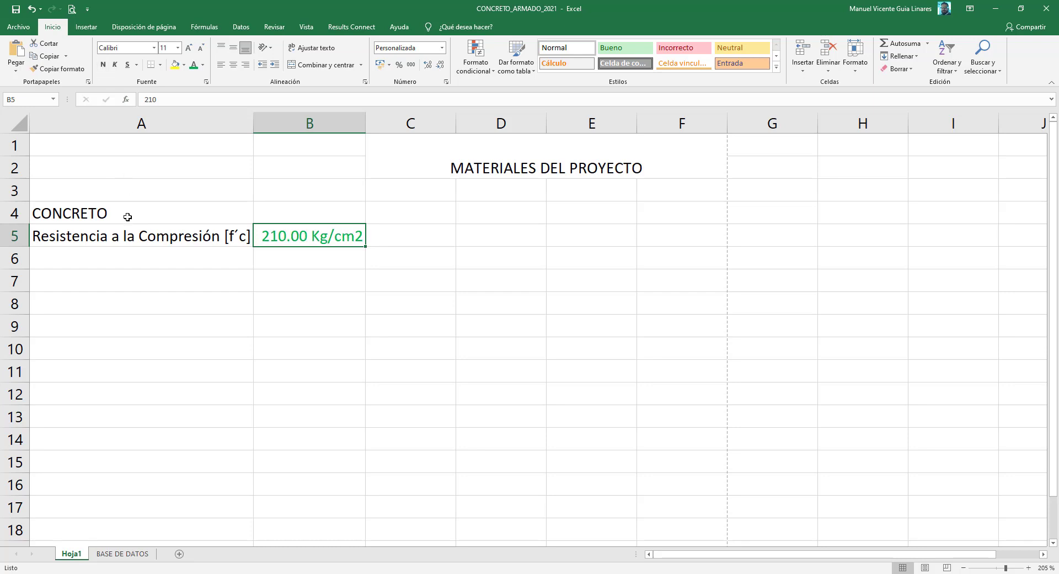
- Switch to the ACI 318S-14 PDF in Nitro Pro and review the f'c limits in Table 19.2.1.1
{"action": "left_click", "coordinate": [119, 235]}
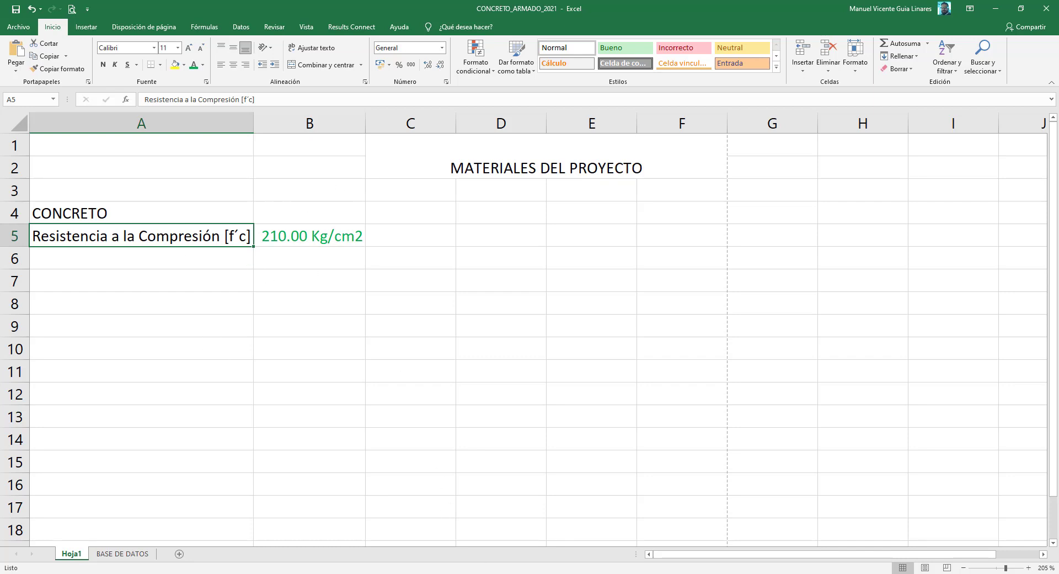
{"action": "key", "text": "alt+Tab"}
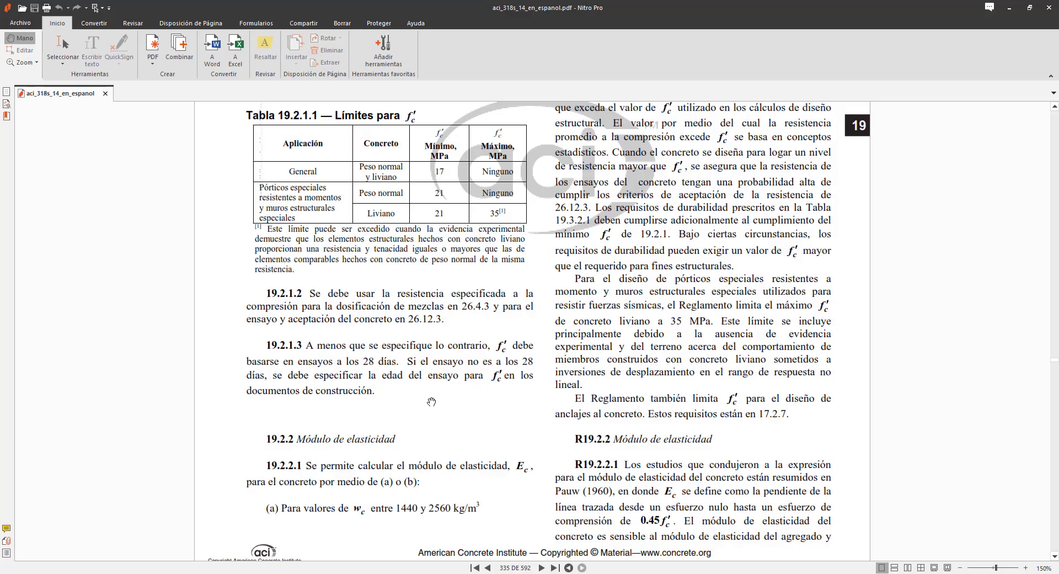
{"action": "scroll", "coordinate": [433, 399], "scroll_direction": "up", "scroll_amount": 1}
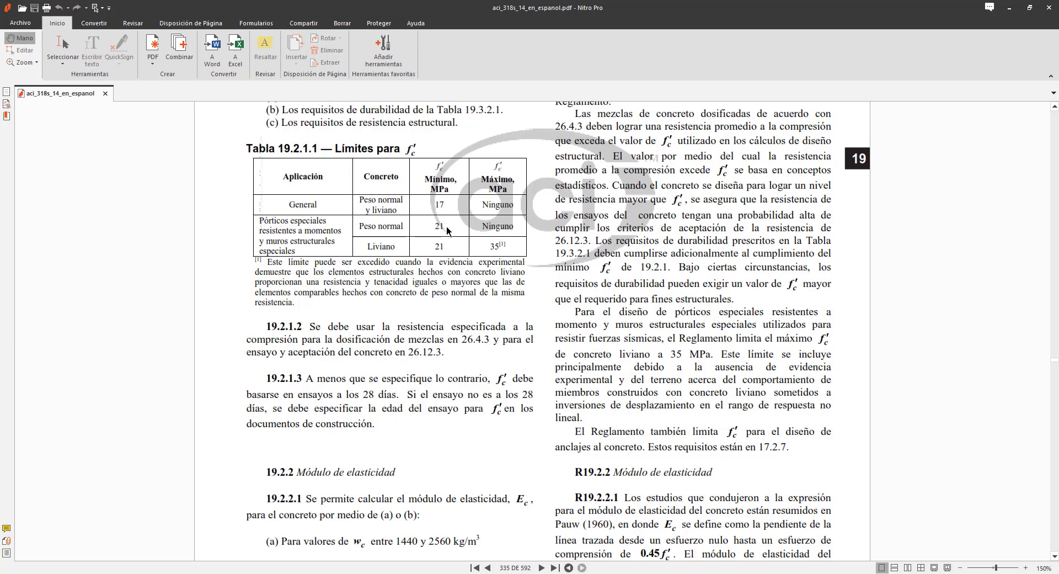
- Examine section 19.2.2 on the modulus of elasticity, including the Ec equations and the range of wc values they apply to
{"action": "scroll", "coordinate": [429, 249], "scroll_direction": "down", "scroll_amount": 2}
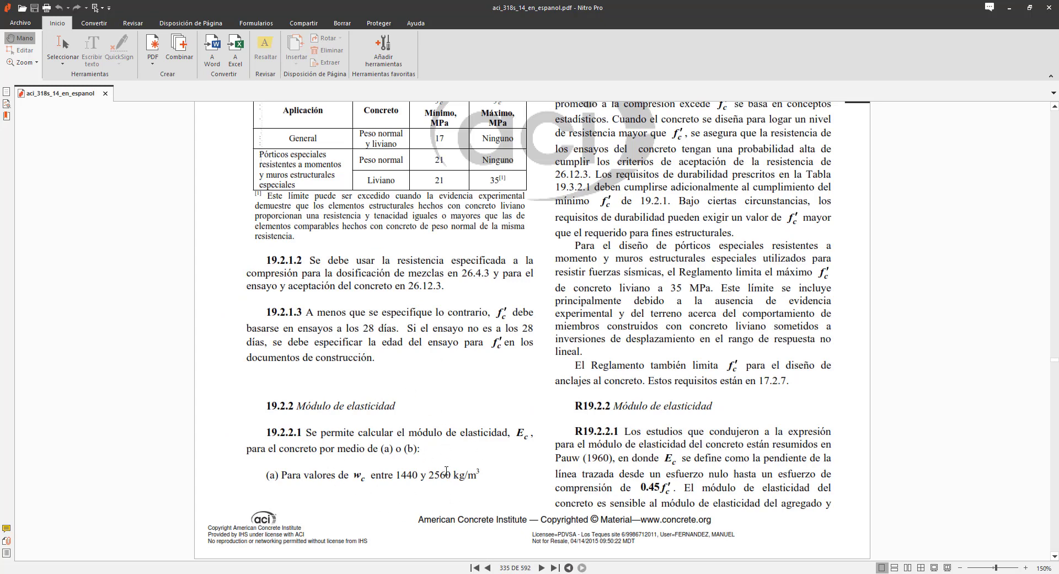
{"action": "scroll", "coordinate": [446, 469], "scroll_direction": "down", "scroll_amount": 2}
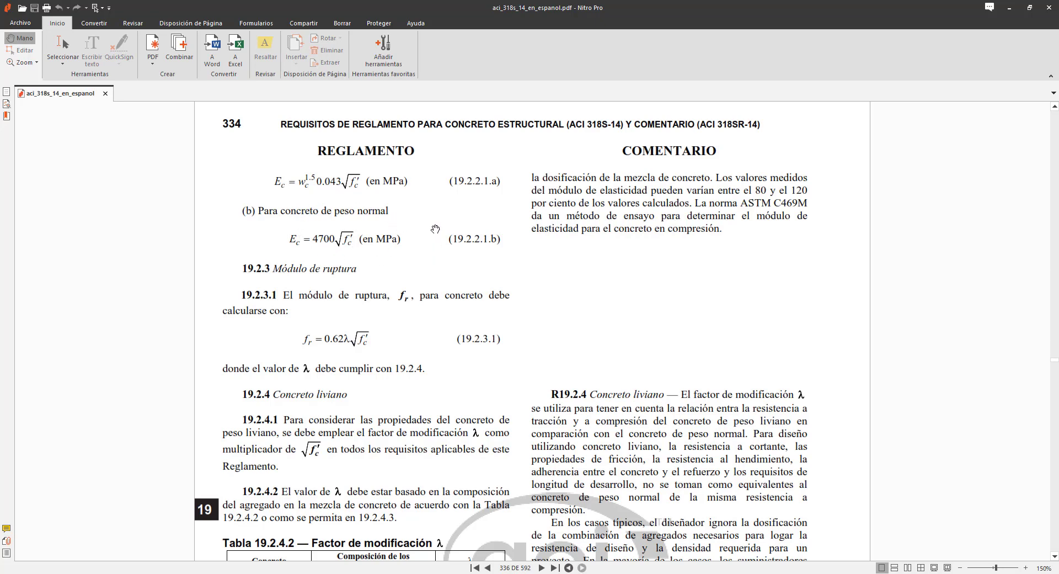
{"action": "left_click_drag", "start_coordinate": [436, 228], "coordinate": [437, 231]}
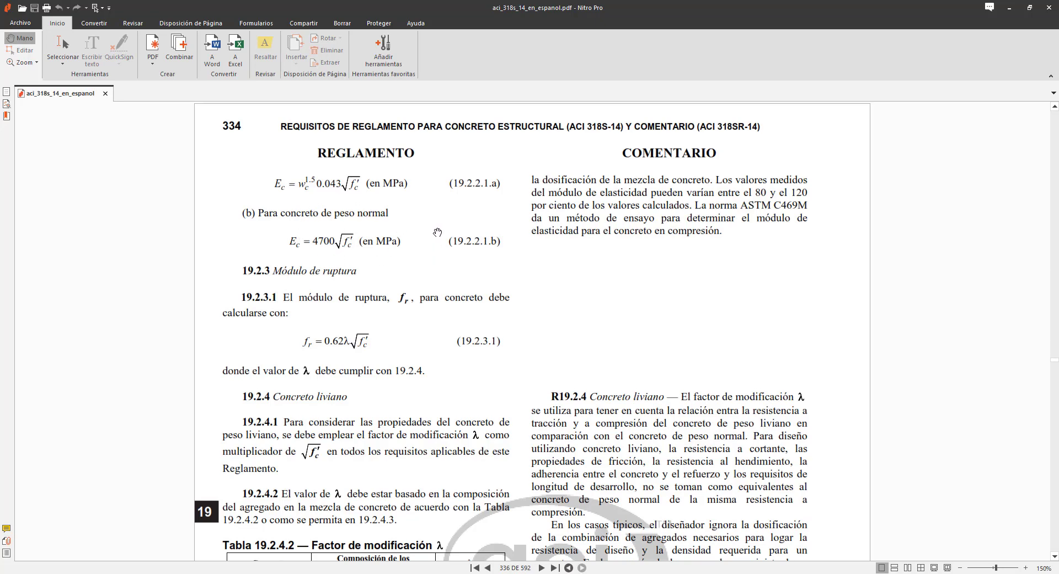
{"action": "scroll", "coordinate": [437, 232], "scroll_direction": "up", "scroll_amount": 1}
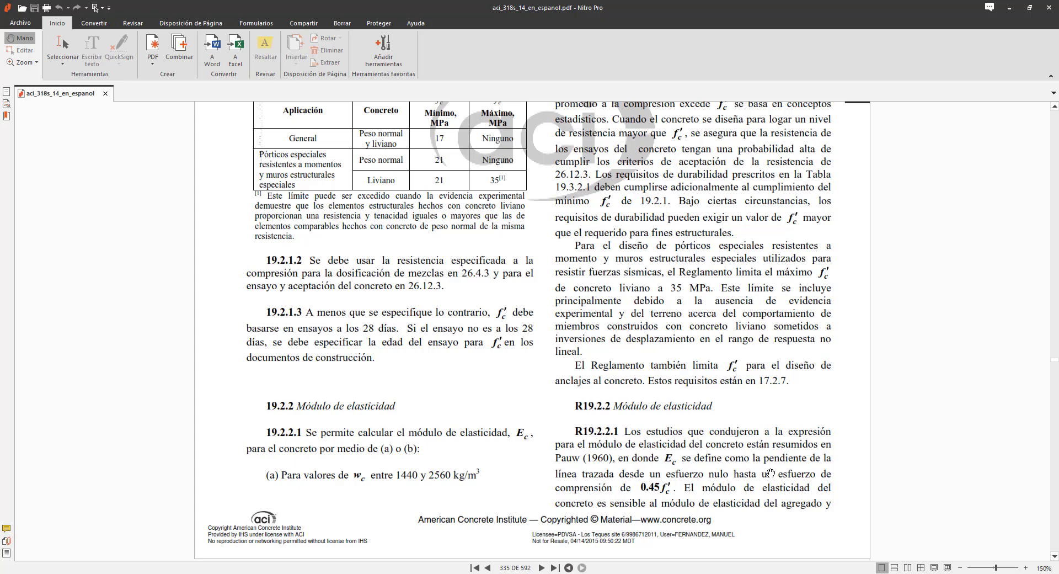
{"action": "scroll", "coordinate": [771, 473], "scroll_direction": "down", "scroll_amount": 3}
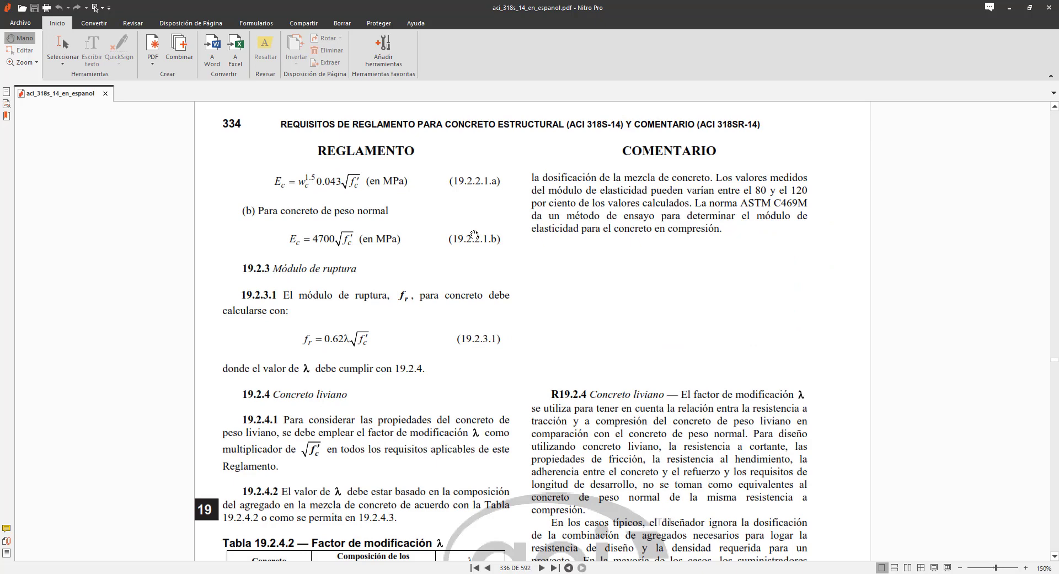
{"action": "scroll", "coordinate": [413, 252], "scroll_direction": "down", "scroll_amount": 1}
{"action": "scroll", "coordinate": [414, 251], "scroll_direction": "up", "scroll_amount": 1}
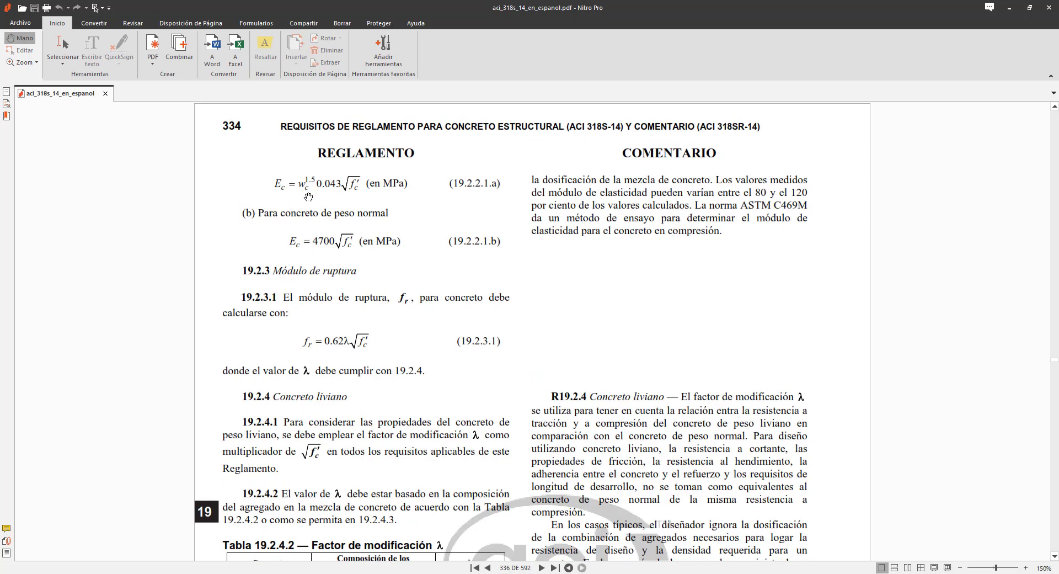
{"action": "key", "text": "ctrl"}
{"action": "key", "text": "ctrl"}
{"action": "key", "text": "ctrl"}
{"action": "key", "text": "ctrl"}
{"action": "scroll", "coordinate": [489, 235], "scroll_direction": "up", "scroll_amount": 1}
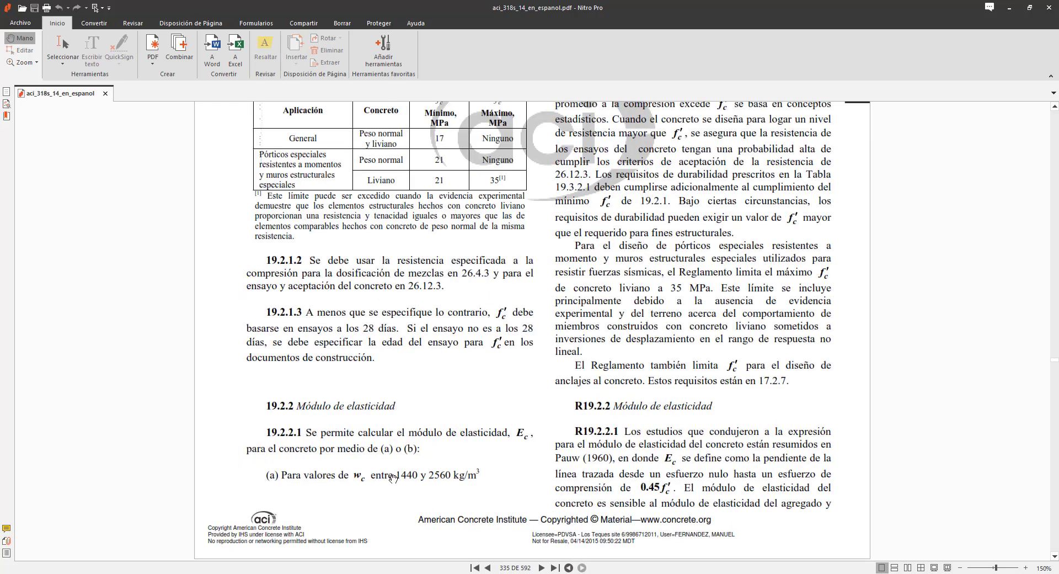
{"action": "key", "text": "ctrl"}
{"action": "key", "text": "ctrl"}
- Switch back to the Excel workbook and enter the label "Peso Especifico del Concreto" in cell A6
{"action": "left_click", "coordinate": [336, 540]}
{"action": "left_click", "coordinate": [221, 255]}
{"action": "type", "text": "Peso"}
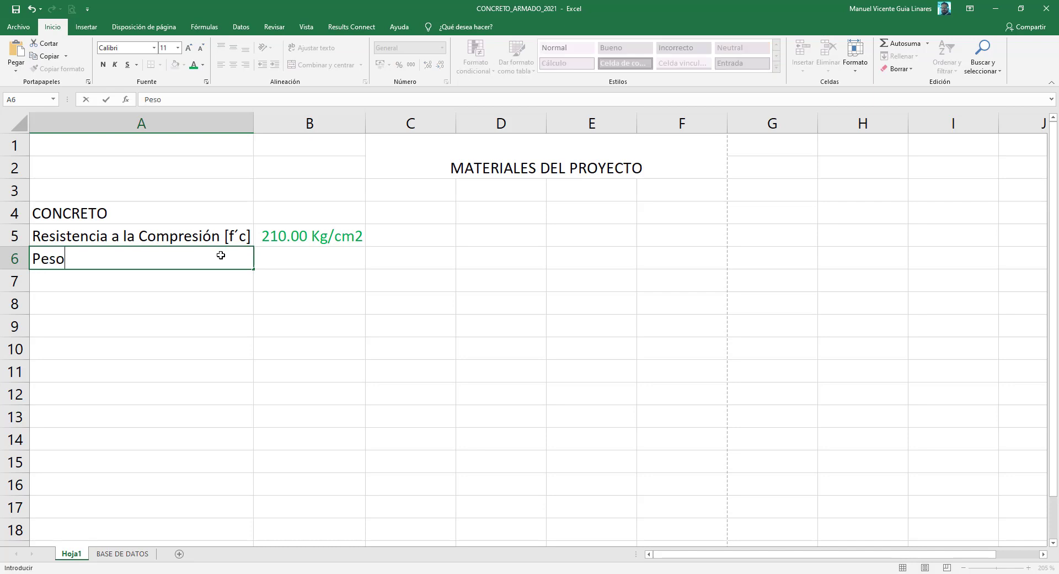
{"action": "type", "text": " Especific"}
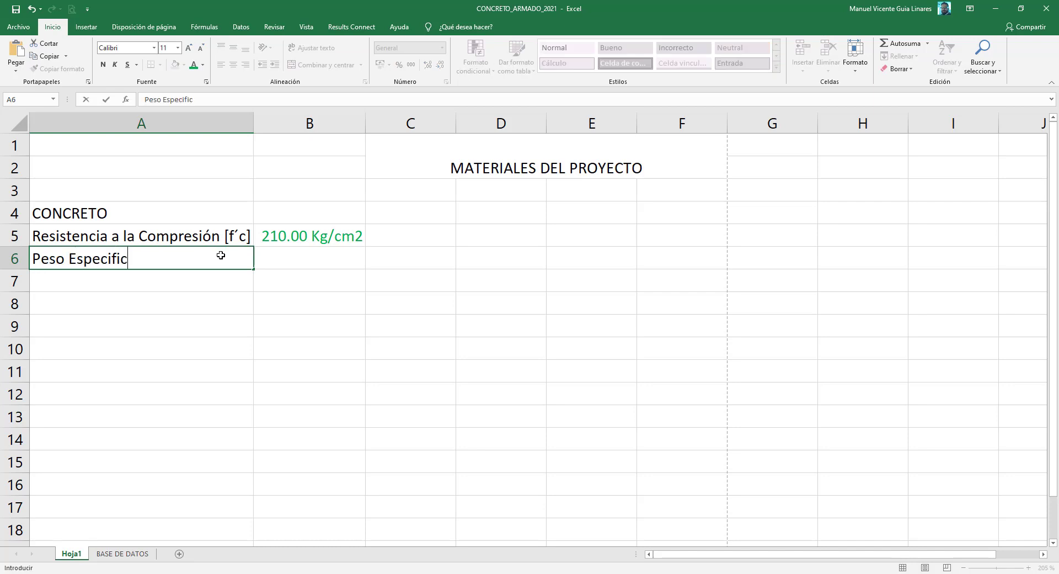
{"action": "type", "text": "o del Concreto"}
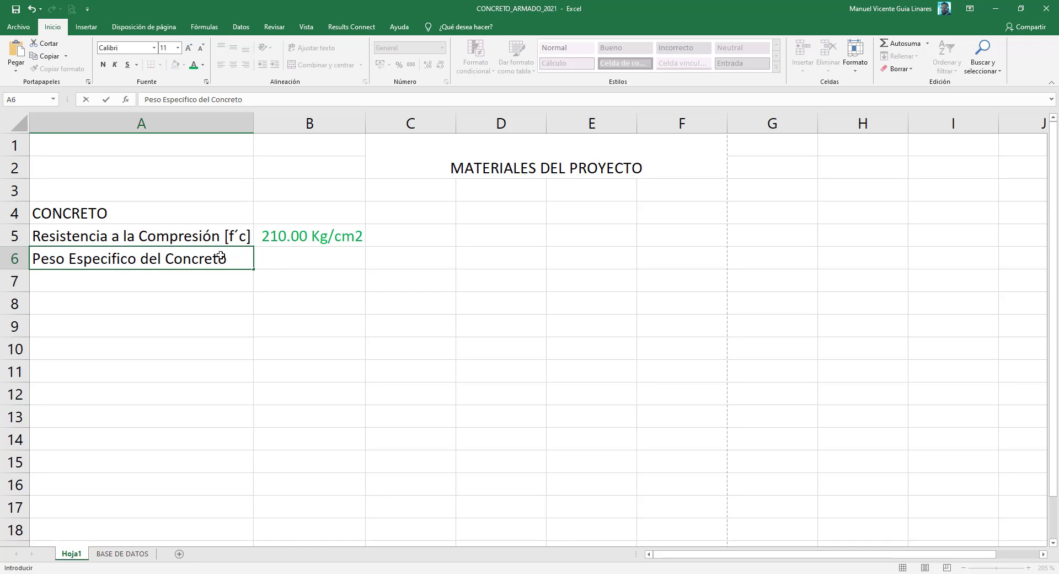
{"action": "key", "text": "Tab"}
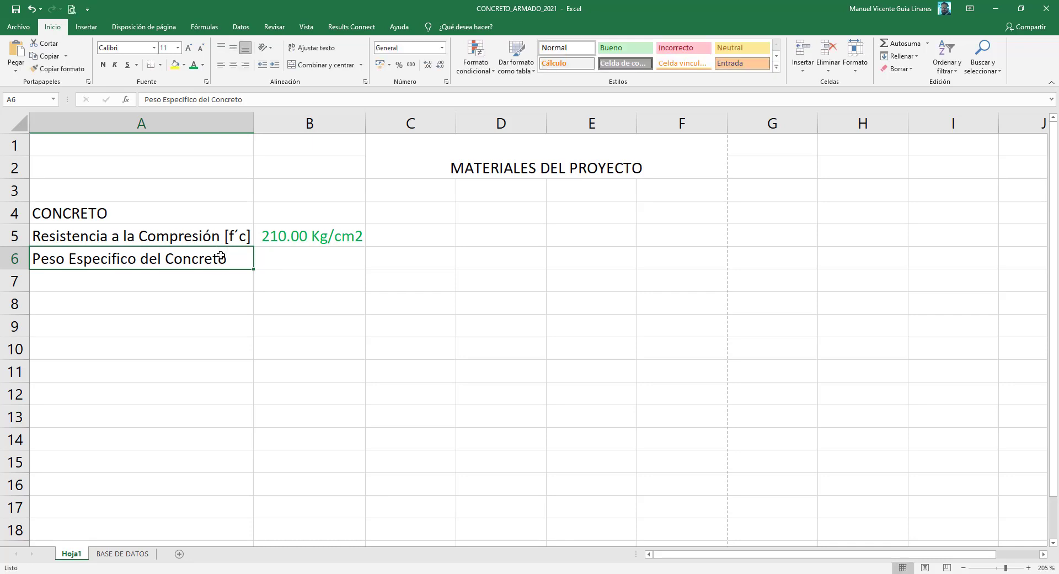
- Change the label in cell A6 to "Peso Especifico [Wc]"
{"action": "left_click", "coordinate": [221, 255]}
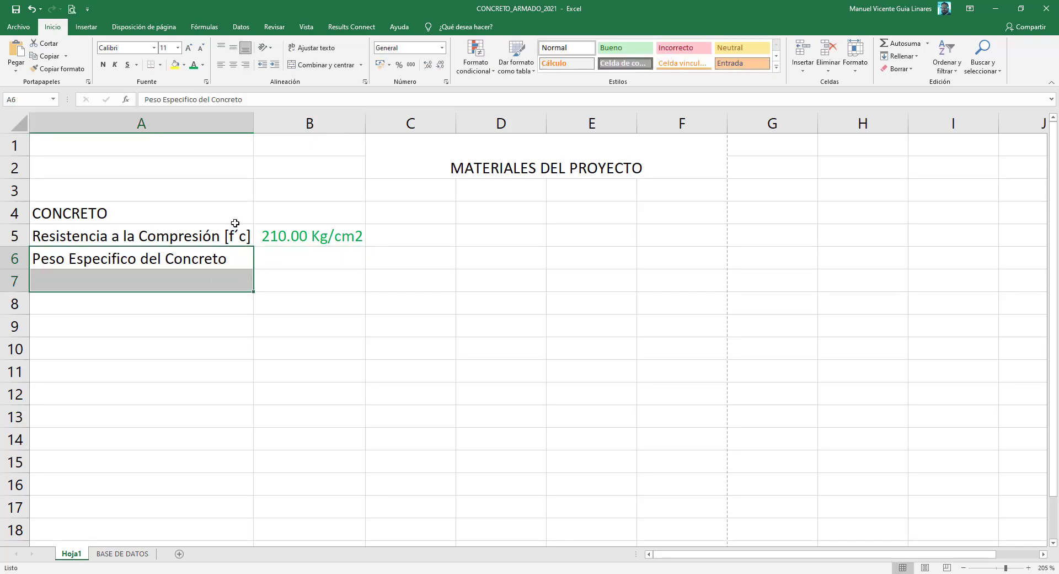
{"action": "left_click_drag", "start_coordinate": [253, 102], "coordinate": [201, 104]}
{"action": "key", "text": "Delete"}
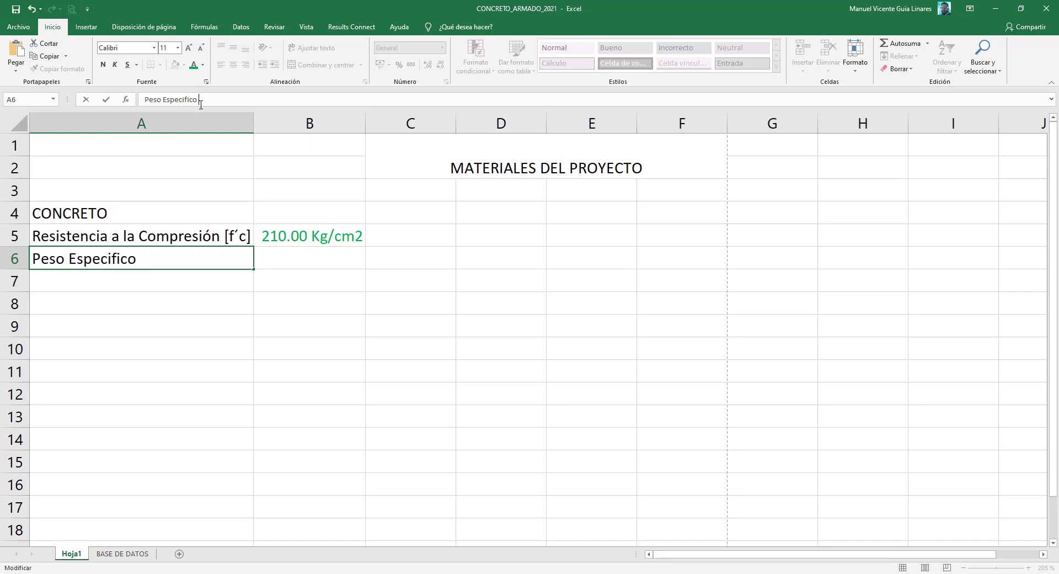
{"action": "type", "text": "["}
{"action": "type", "text": "Wcc]"}
{"action": "key", "text": "Left"}
{"action": "key", "text": "BackSpace"}
{"action": "key", "text": "Return"}
{"action": "key", "text": "Up"}
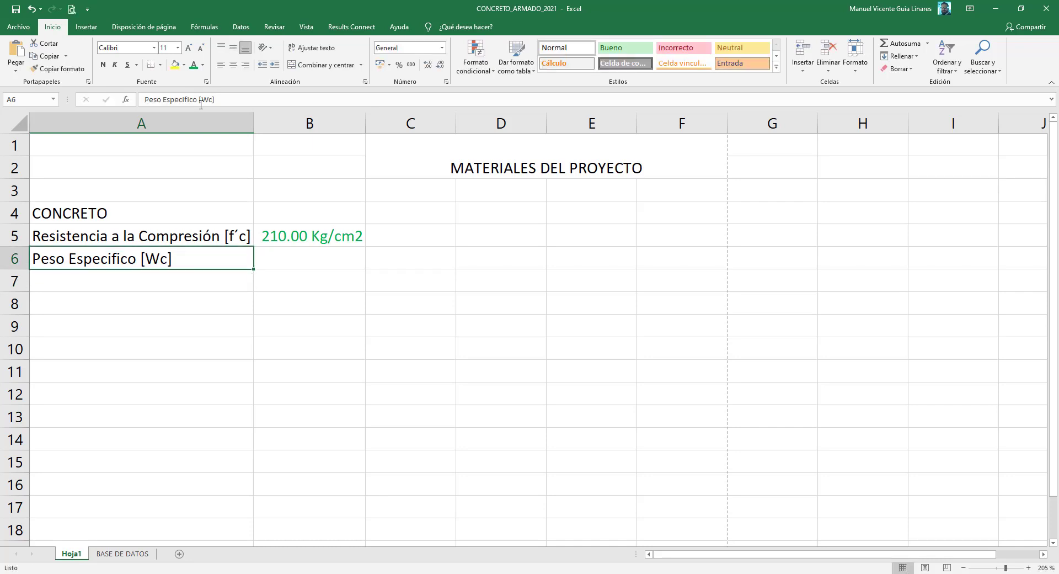
- Fill the compressive strength value and its formatting from cell B5 down into cell B6
{"action": "key", "text": "Right"}
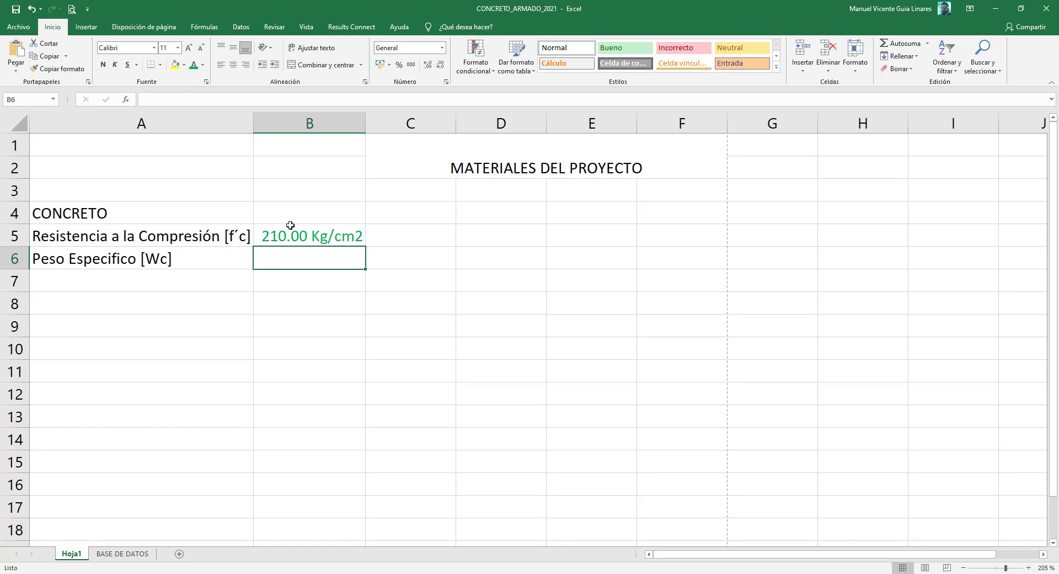
{"action": "right_click", "coordinate": [323, 258]}
{"action": "key", "text": "Escape"}
{"action": "left_click", "coordinate": [322, 239]}
{"action": "left_click_drag", "start_coordinate": [365, 248], "coordinate": [356, 266]}
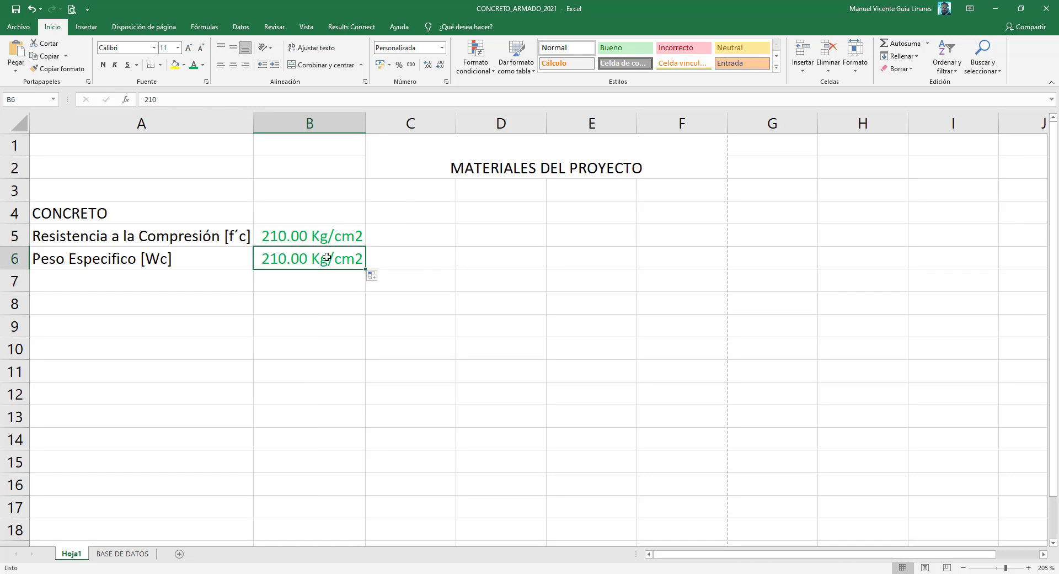
- Give cell B6 the custom number format #,##0.00 "Kg/m3" and set its value to 2400
{"action": "right_click", "coordinate": [333, 259]}
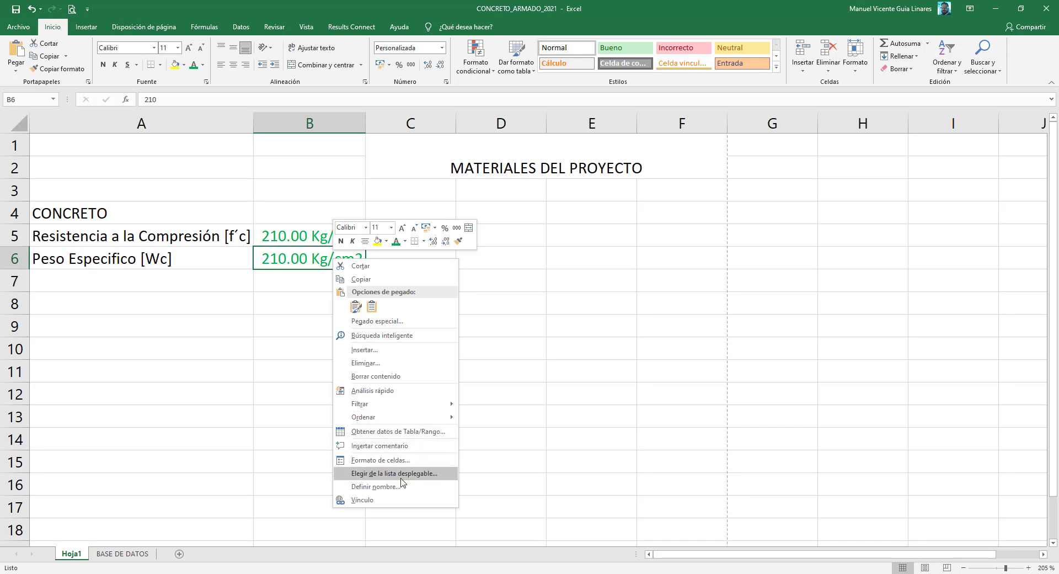
{"action": "left_click", "coordinate": [390, 459]}
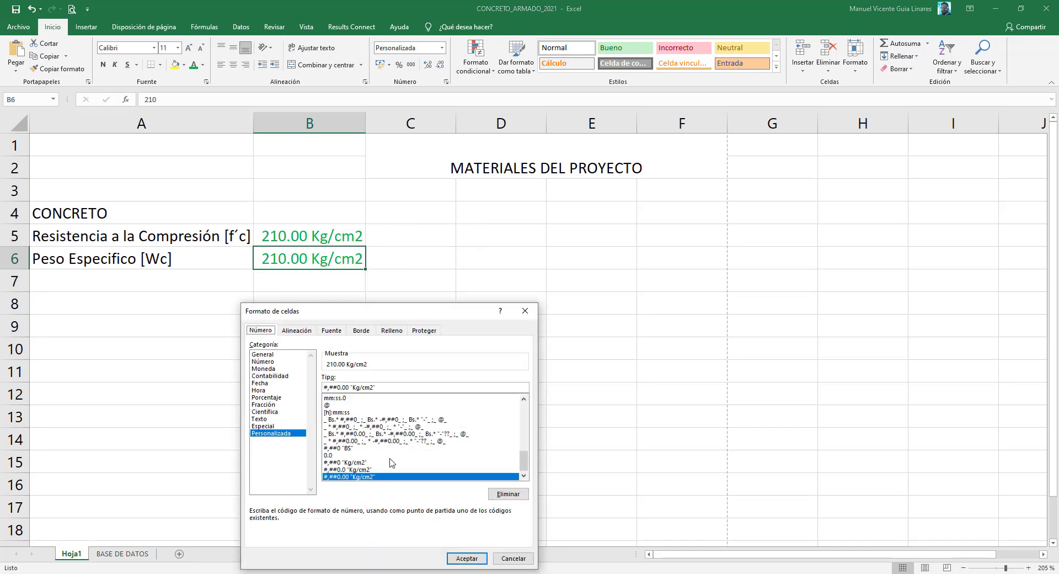
{"action": "left_click", "coordinate": [365, 387]}
{"action": "key", "text": "BackSpace"}
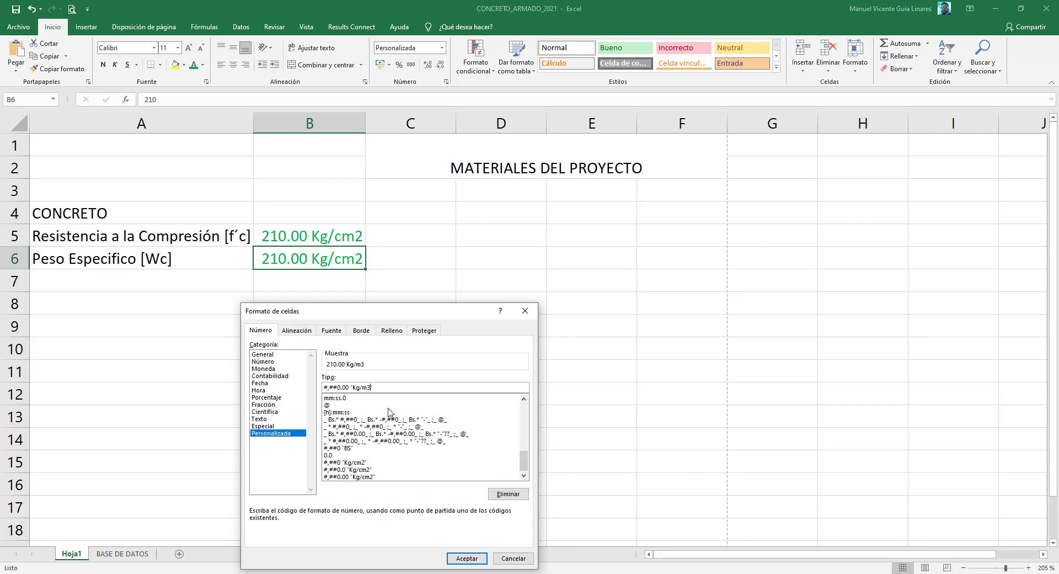
{"action": "key", "text": "Return"}
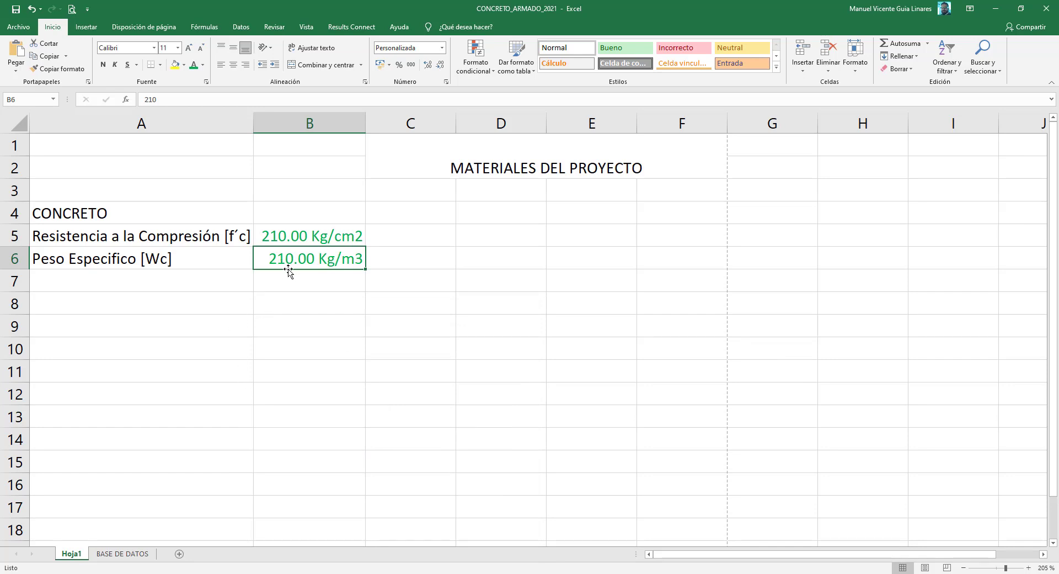
{"action": "type", "text": "2400"}
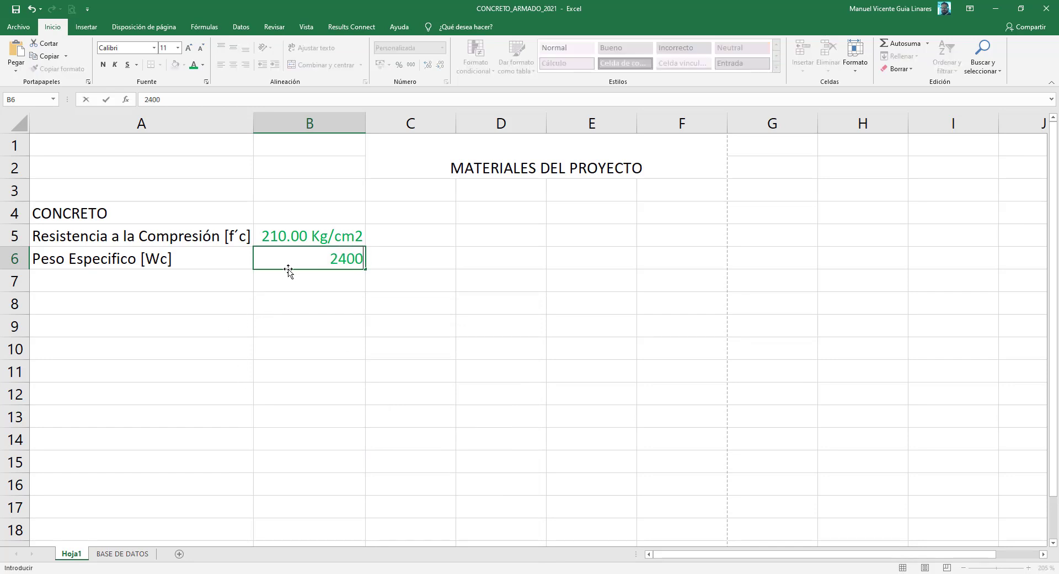
{"action": "key", "text": "Return"}
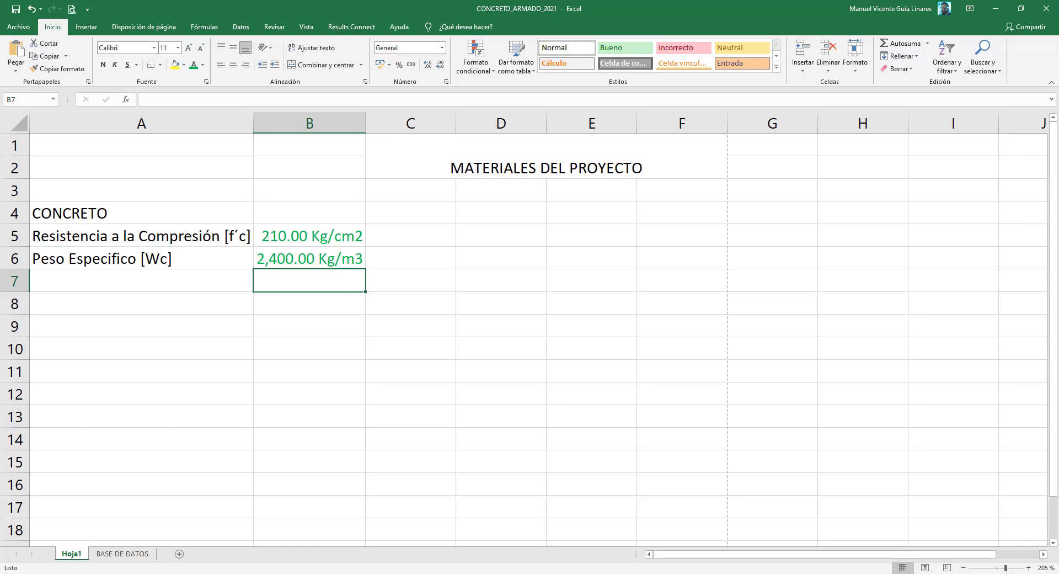
- Switch to the ACI 318S-14 PDF to check Table 19.2.1.1 and return to the CONCRETO_ARMADO_2021 workbook
{"action": "key", "text": "alt+Tab"}
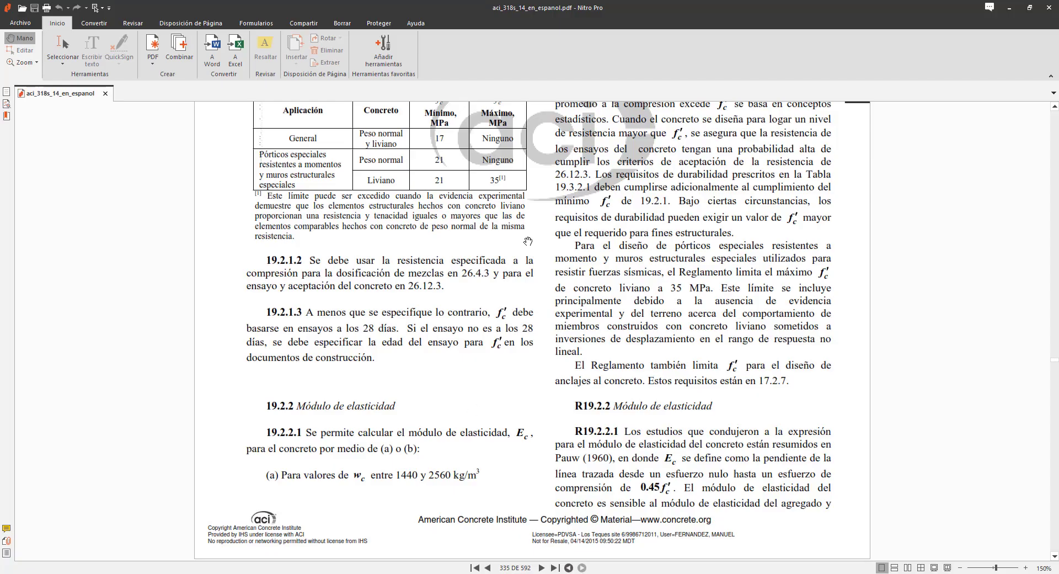
{"action": "scroll", "coordinate": [430, 258], "scroll_direction": "up", "scroll_amount": 1}
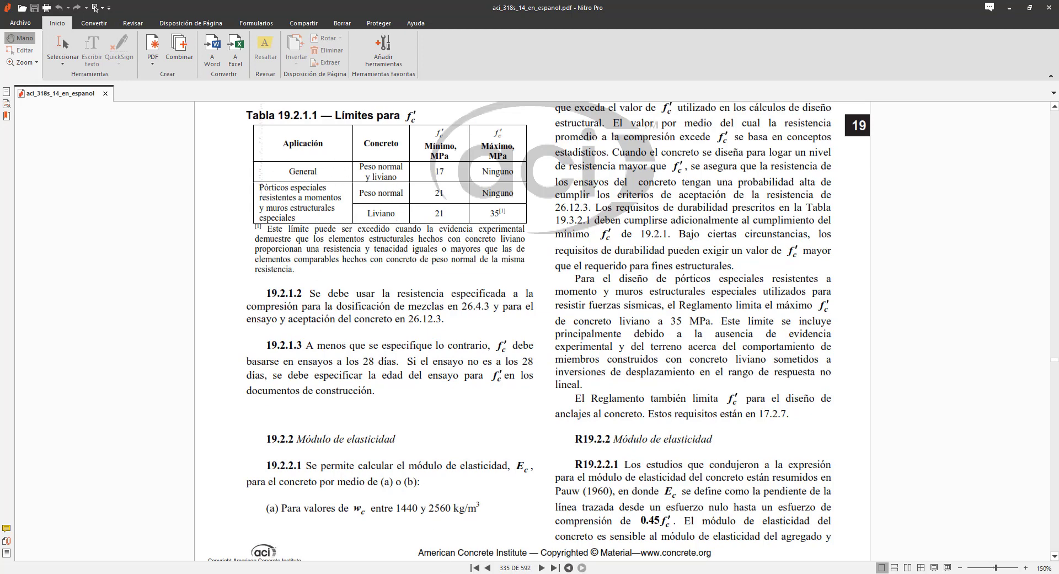
{"action": "mouse_move", "coordinate": [367, 573]}
{"action": "left_click", "coordinate": [333, 544]}
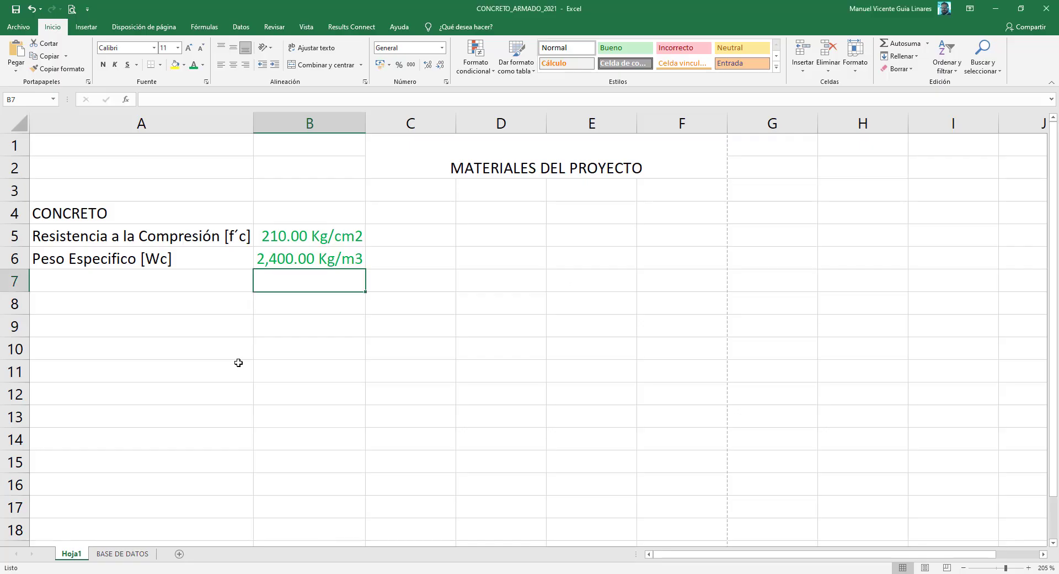
- Move the compressive strength and specific weight rows down to A7:B8 and enter the label "Aplicación" in cell A6
{"action": "left_click", "coordinate": [162, 284]}
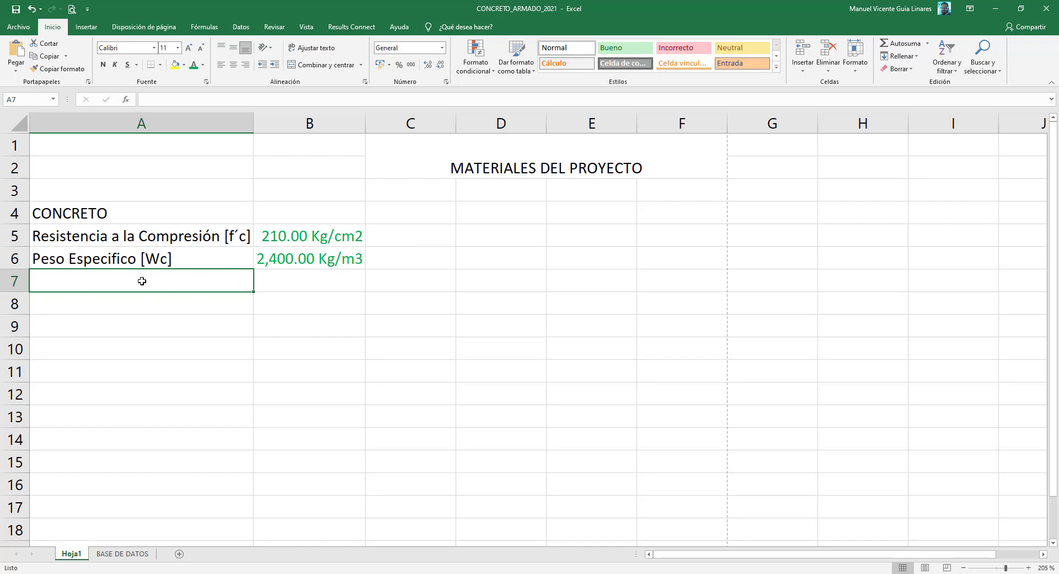
{"action": "left_click_drag", "start_coordinate": [164, 234], "coordinate": [237, 303]}
{"action": "left_click", "coordinate": [113, 233]}
{"action": "left_click", "coordinate": [115, 258]}
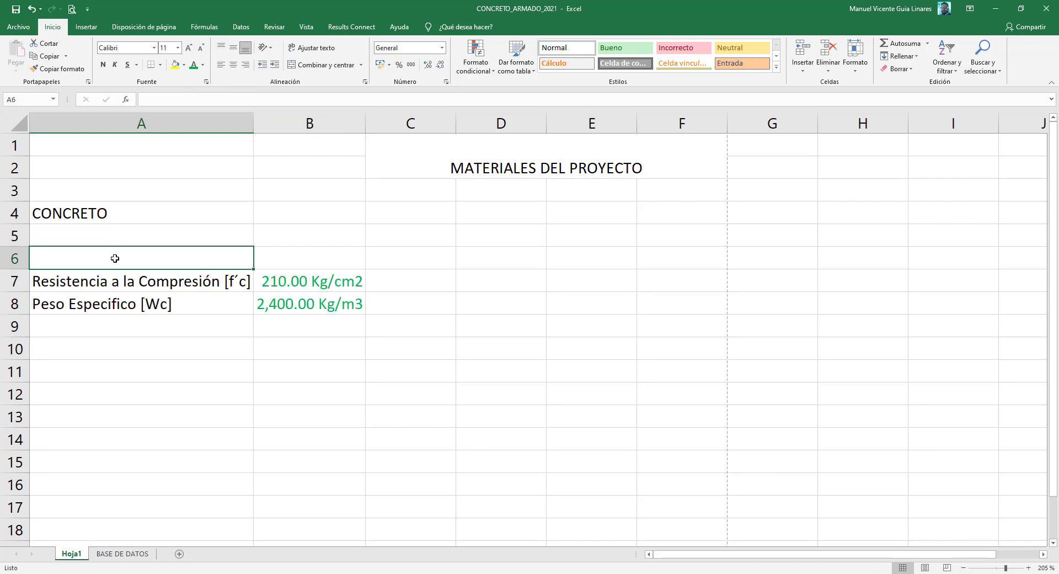
{"action": "type", "text": "Aplicaci"}
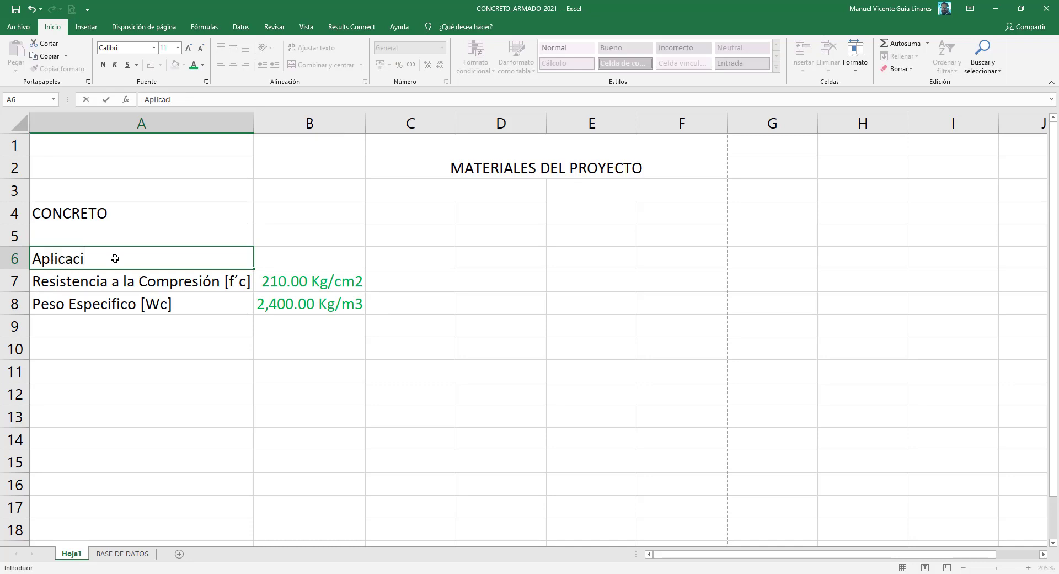
{"action": "type", "text": "ón"}
{"action": "key", "text": "Return"}
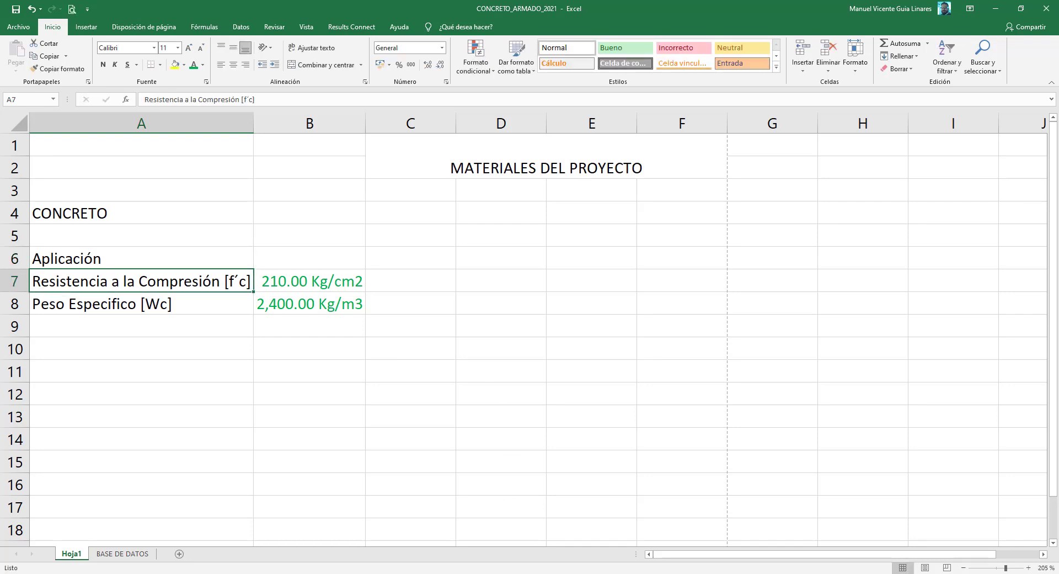
- Switch to the ACI PDF in Nitro Pro and take a snapshot of the body of Table 19.2.1.1
{"action": "left_click", "coordinate": [418, 573]}
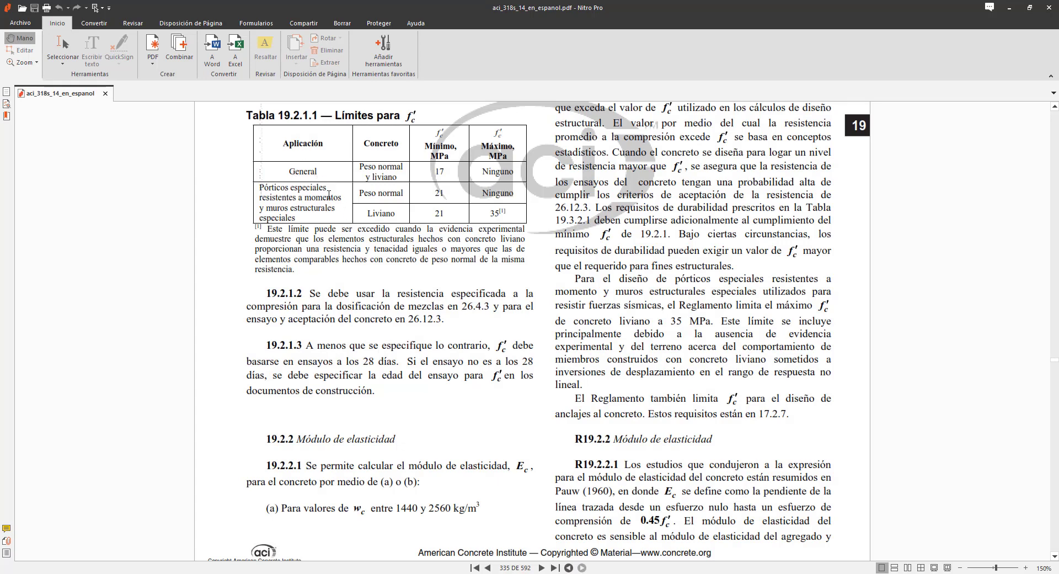
{"action": "scroll", "coordinate": [332, 149], "scroll_direction": "up", "scroll_amount": 3, "text": "ctrl"}
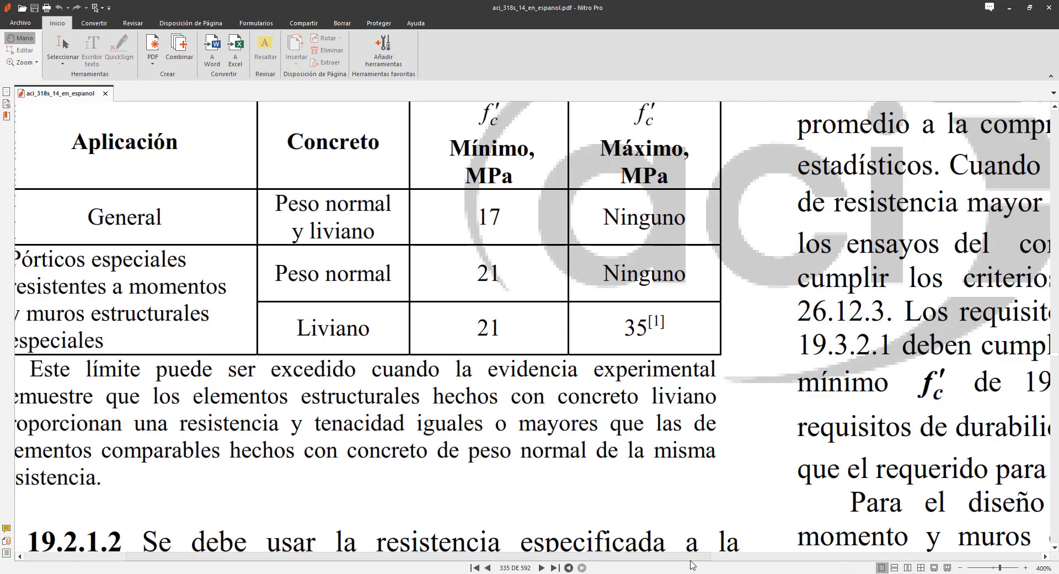
{"action": "left_click_drag", "start_coordinate": [686, 558], "coordinate": [667, 559]}
{"action": "scroll", "coordinate": [475, 382], "scroll_direction": "up", "scroll_amount": 1}
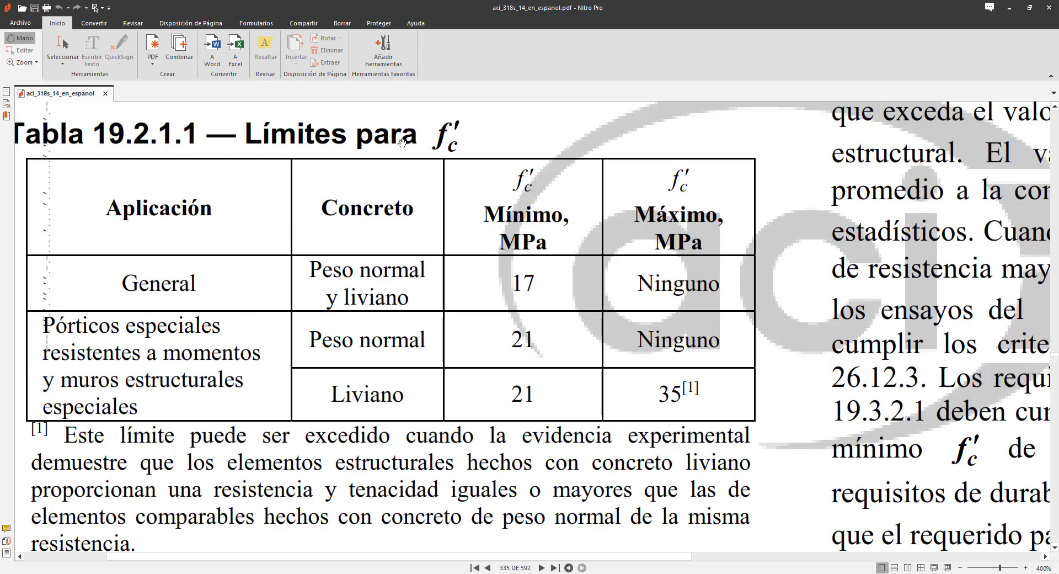
{"action": "left_click", "coordinate": [63, 65]}
{"action": "left_click", "coordinate": [67, 87]}
{"action": "left_click_drag", "start_coordinate": [23, 154], "coordinate": [750, 452]}
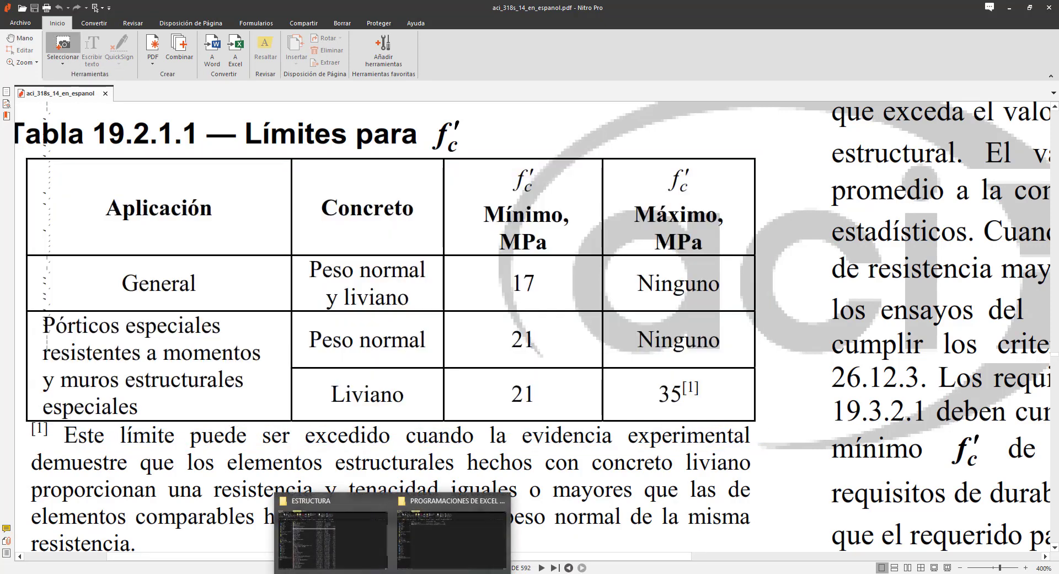
- Return to the CONCRETO_ARMADO_2021 workbook in Excel and open the BASE DE DATOS sheet
{"action": "mouse_move", "coordinate": [392, 573]}
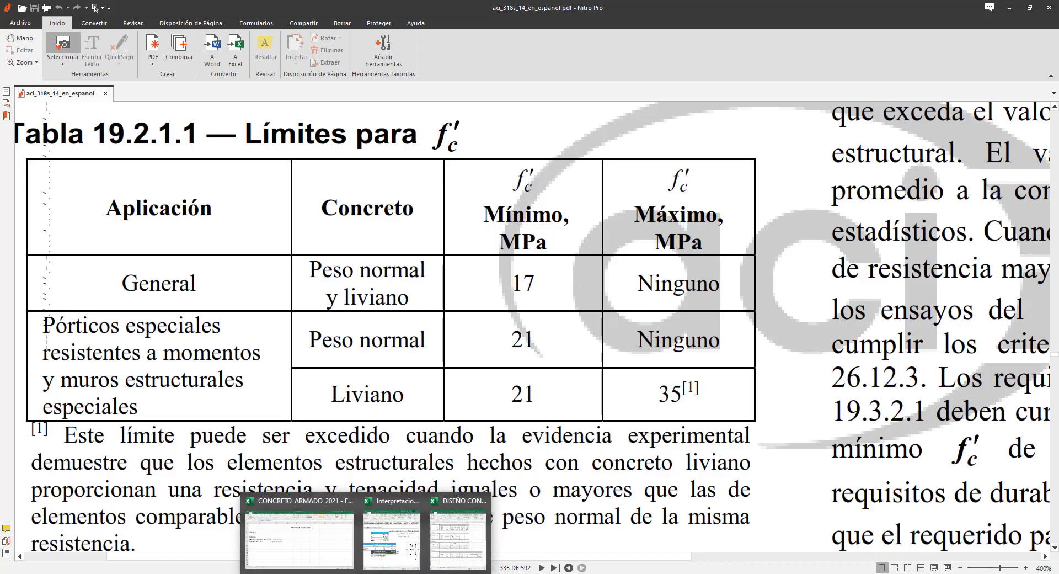
{"action": "left_click", "coordinate": [290, 542]}
{"action": "left_click", "coordinate": [152, 258]}
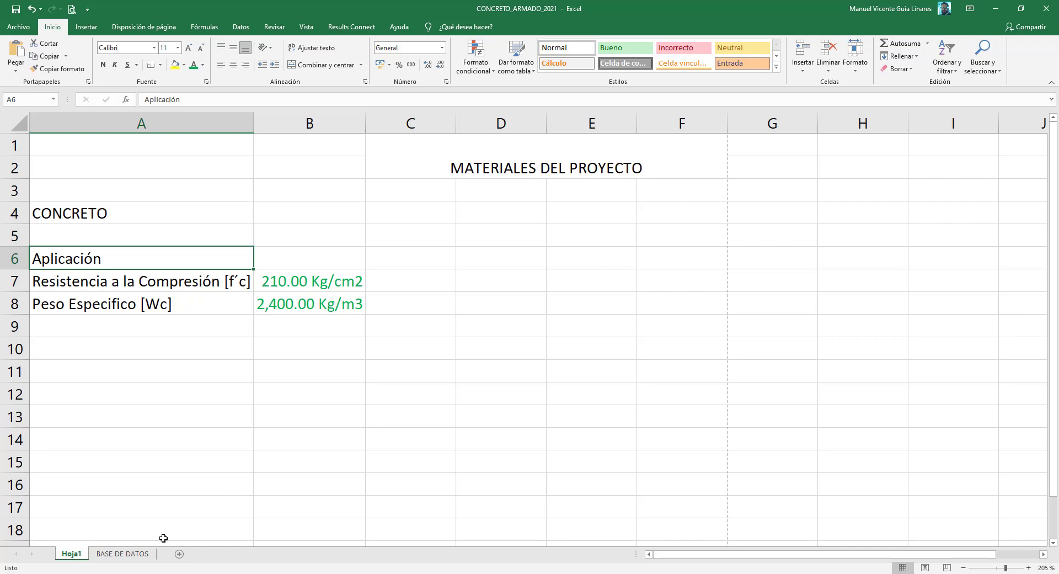
{"action": "left_click", "coordinate": [145, 554]}
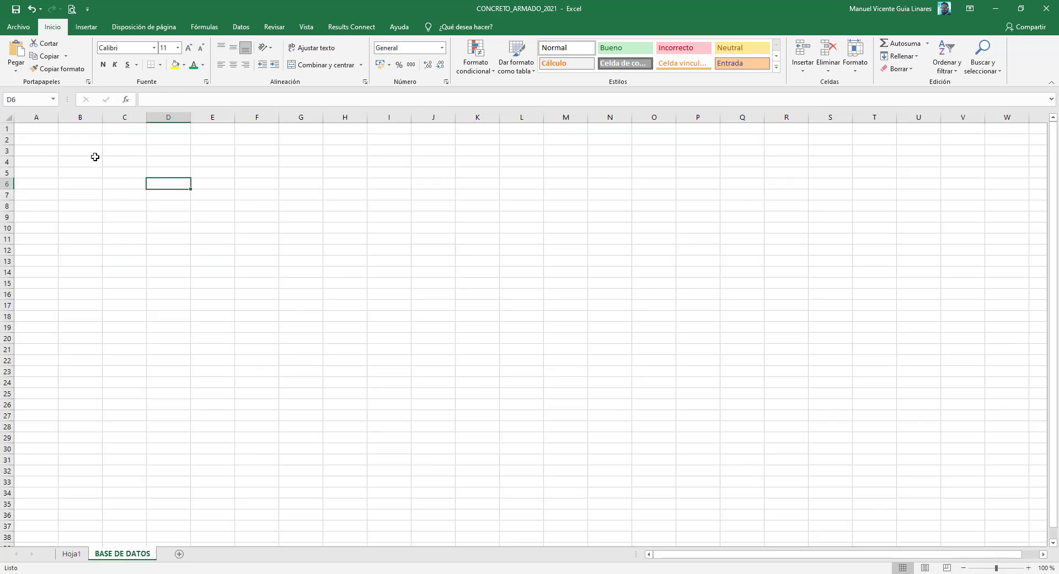
- Paste the table snapshot at cell N6, shrink it and place it across columns L to W from row 11
{"action": "right_click", "coordinate": [622, 186]}
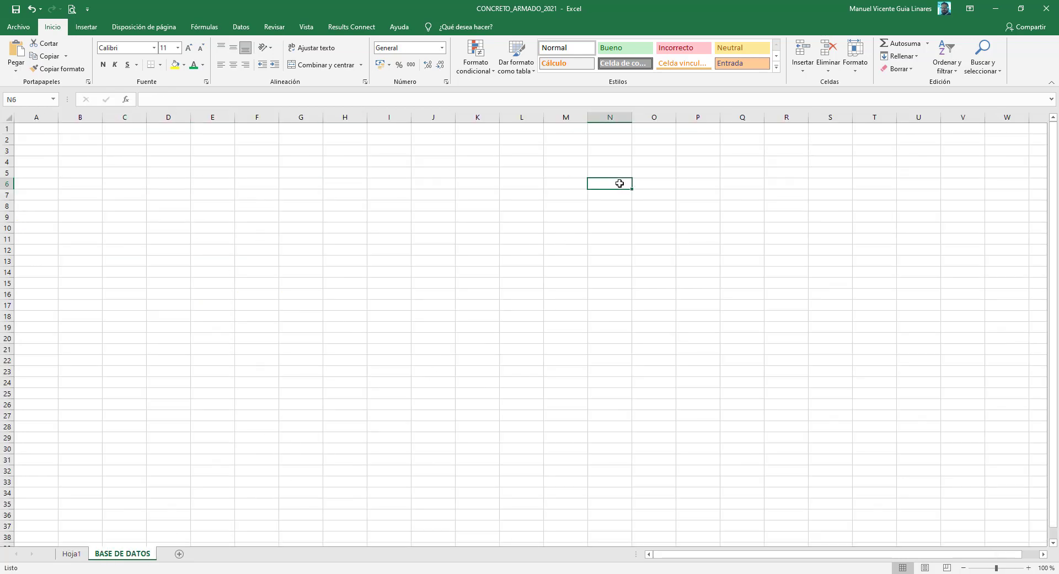
{"action": "left_click", "coordinate": [643, 231]}
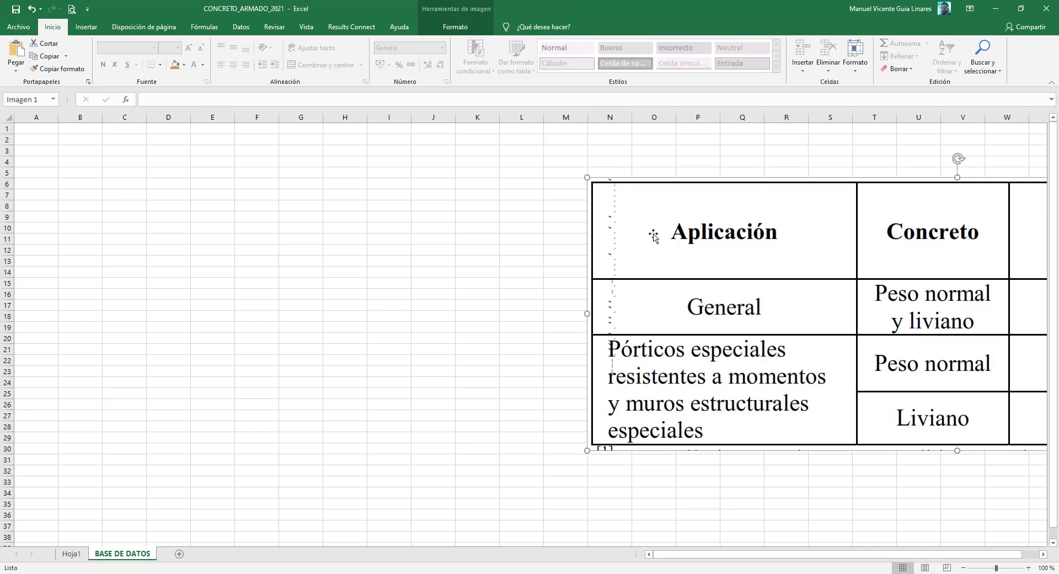
{"action": "left_click_drag", "start_coordinate": [587, 177], "coordinate": [815, 345]}
{"action": "left_click_drag", "start_coordinate": [977, 328], "coordinate": [668, 310]}
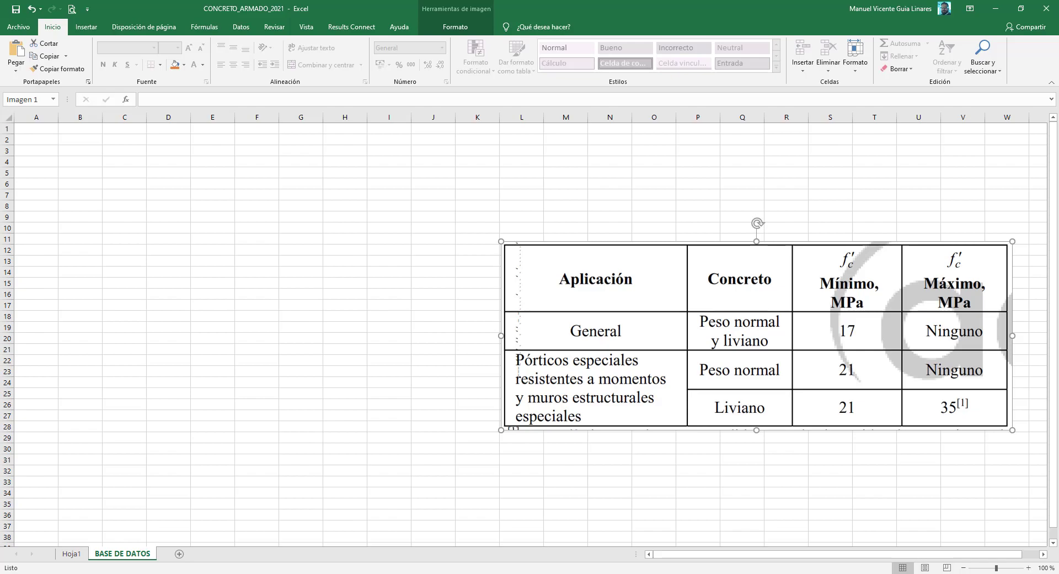
- Capture Table 19.2.1.1 with its title in the PDF and replace the picture in BASE DE DATOS with it, starting at column G, row 10
{"action": "key", "text": "alt+Tab"}
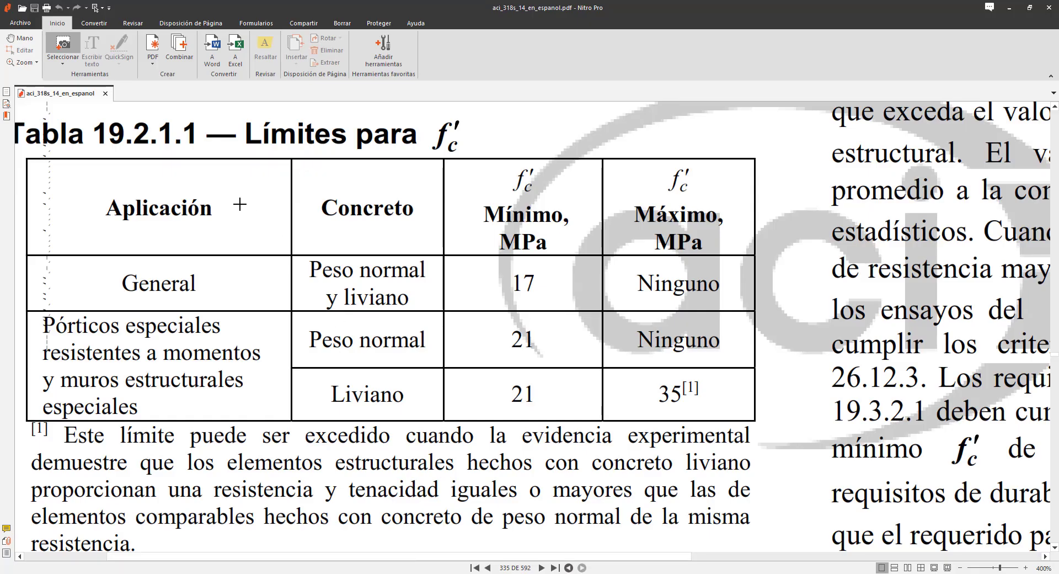
{"action": "left_click_drag", "start_coordinate": [18, 116], "coordinate": [756, 422]}
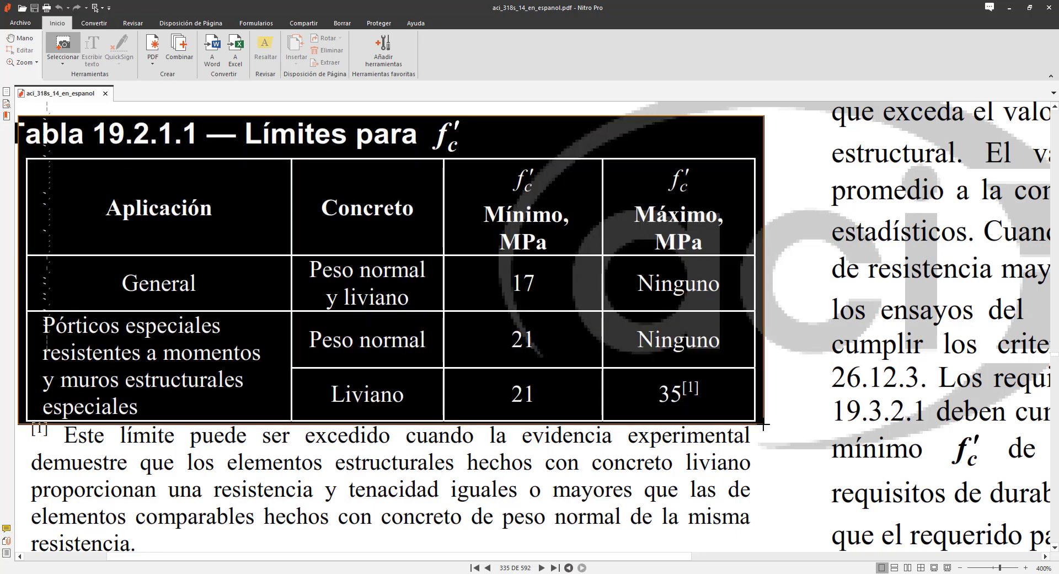
{"action": "mouse_move", "coordinate": [367, 573]}
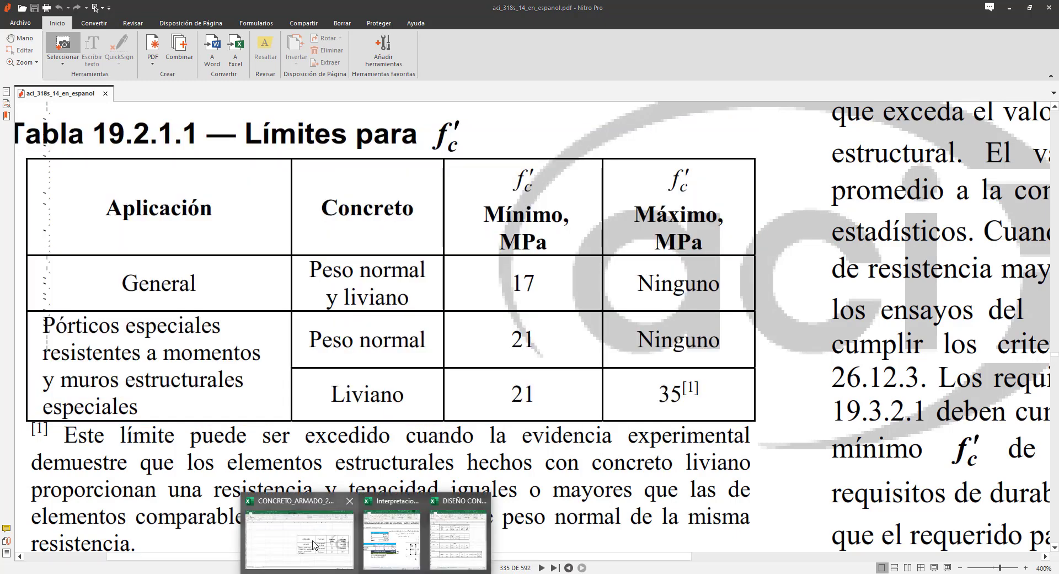
{"action": "left_click", "coordinate": [313, 542]}
{"action": "key", "text": "Delete"}
{"action": "right_click", "coordinate": [679, 313]}
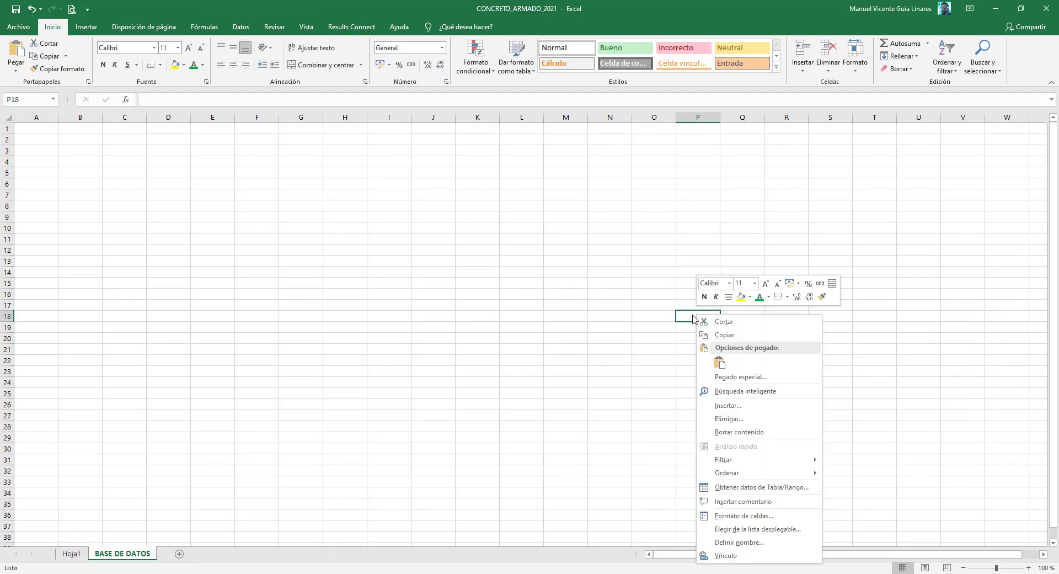
{"action": "left_click", "coordinate": [717, 364]}
{"action": "left_click_drag", "start_coordinate": [716, 366], "coordinate": [468, 320]}
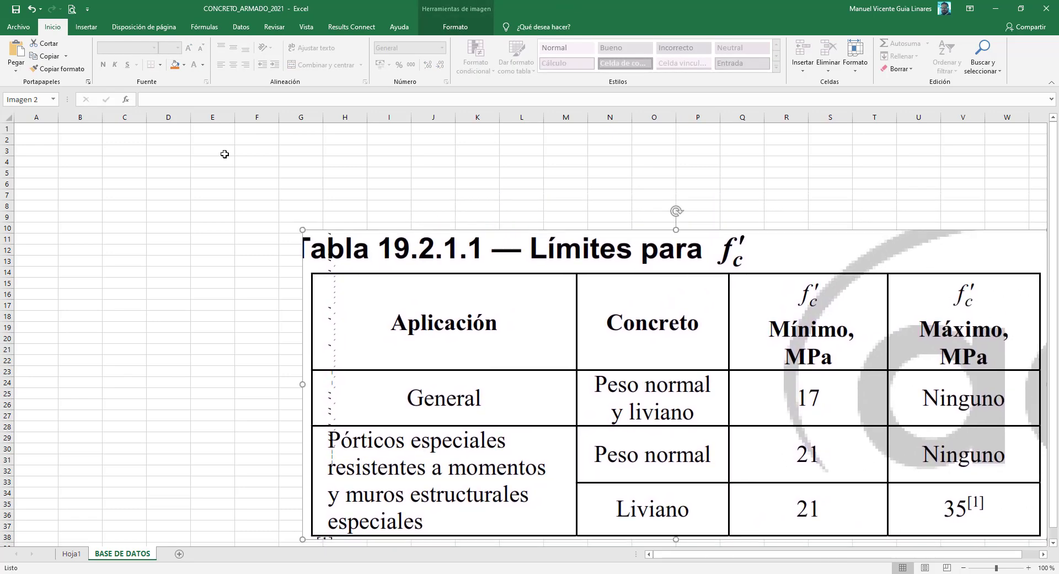
- Merge and center the range A1:D1 on the BASE DE DATOS sheet
{"action": "left_click", "coordinate": [42, 130]}
{"action": "left_click_drag", "start_coordinate": [41, 129], "coordinate": [169, 127]}
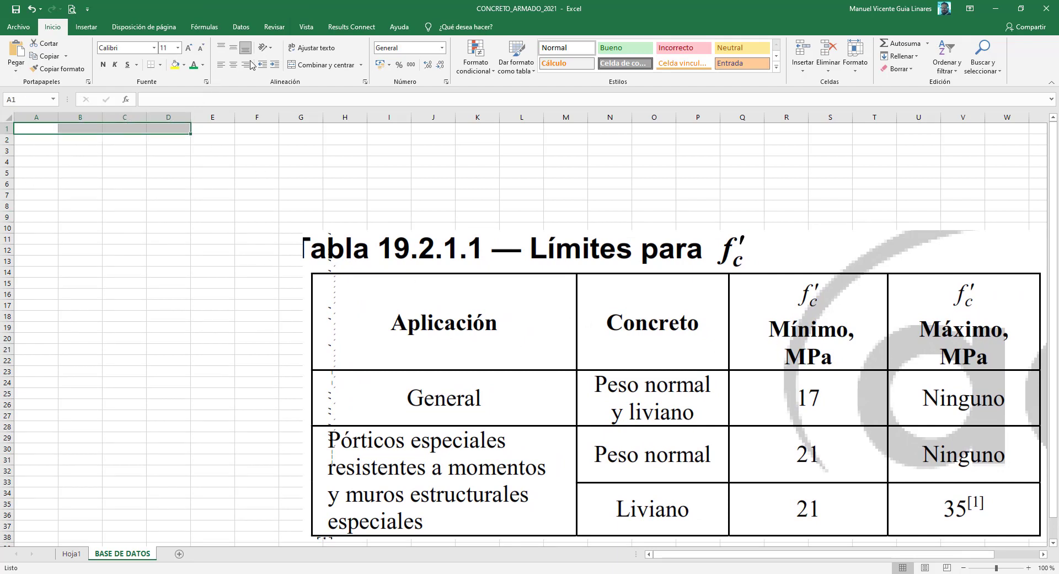
{"action": "left_click", "coordinate": [317, 64]}
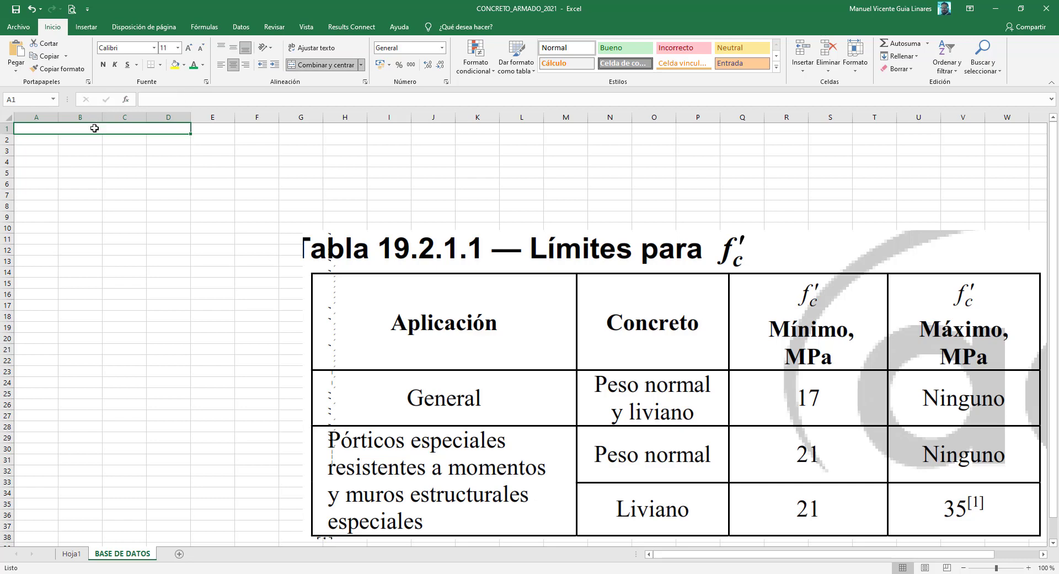
- Enter the title "Tabla 19.2.1.1-Límites para f´c [ACI-318-14]" in the merged cell A1
{"action": "type", "text": "tabla"}
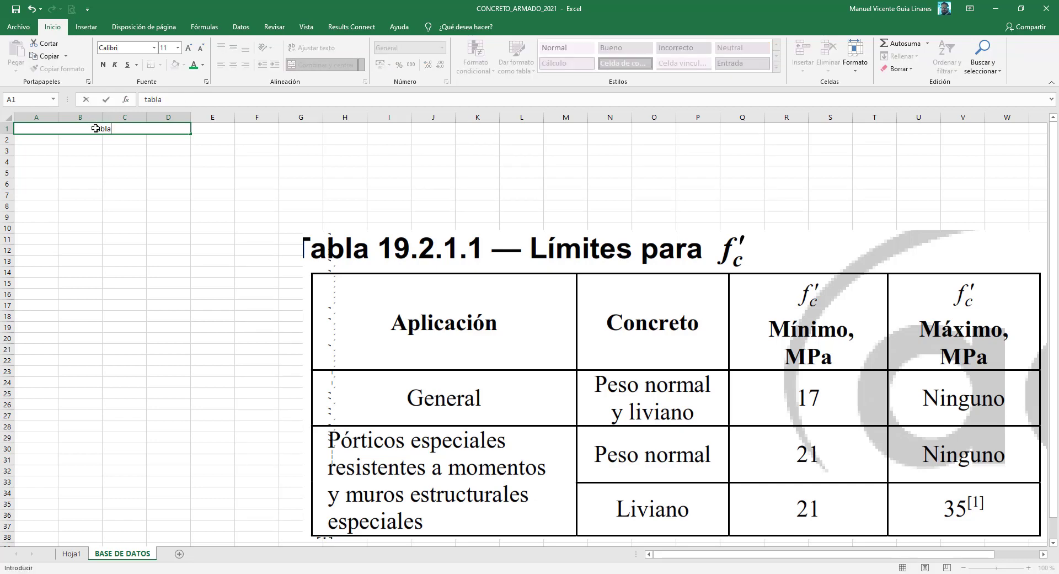
{"action": "key", "text": "BackSpace"}
{"action": "key", "text": "BackSpace"}
{"action": "key", "text": "BackSpace"}
{"action": "type", "text": "Tabla 19.2.1.1-Límites"}
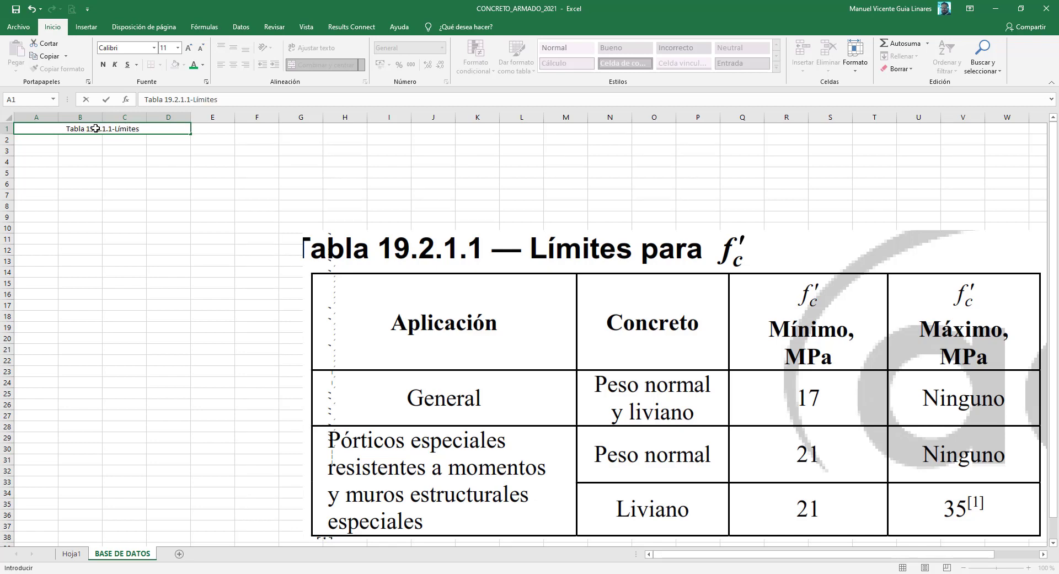
{"action": "type", "text": " para f´cccccccccccccc"}
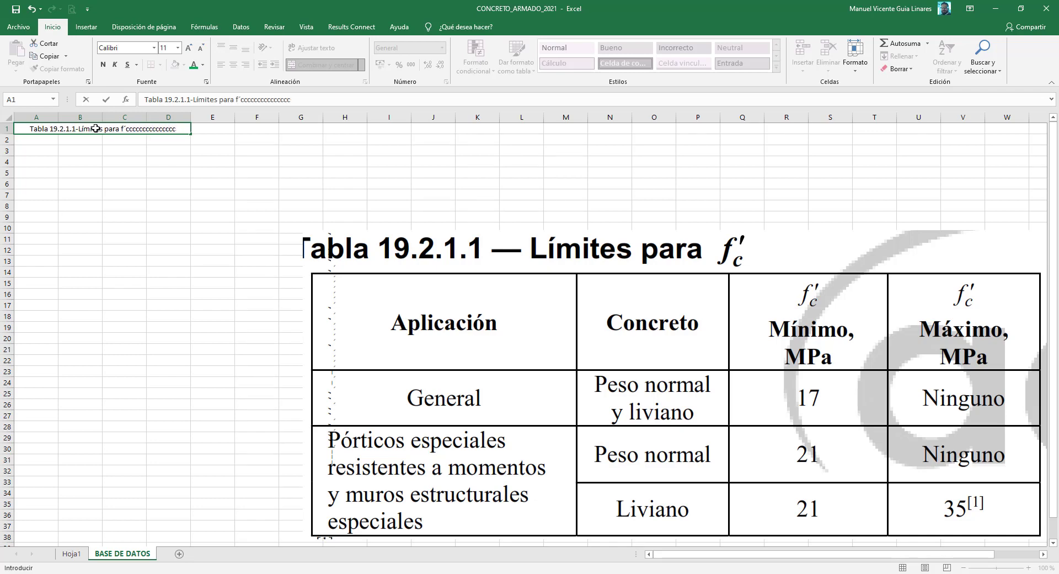
{"action": "key", "text": "BackSpace"}
{"action": "key", "text": "BackSpace"}
{"action": "key", "text": "BackSpace"}
{"action": "key", "text": "BackSpace"}
{"action": "key", "text": "BackSpace"}
{"action": "key", "text": "BackSpace"}
{"action": "key", "text": "BackSpace"}
{"action": "key", "text": "BackSpace"}
{"action": "key", "text": "BackSpace"}
{"action": "key", "text": "BackSpace"}
{"action": "key", "text": "BackSpace"}
{"action": "key", "text": "BackSpace"}
{"action": "key", "text": "BackSpace"}
{"action": "type", "text": "[ACI"}
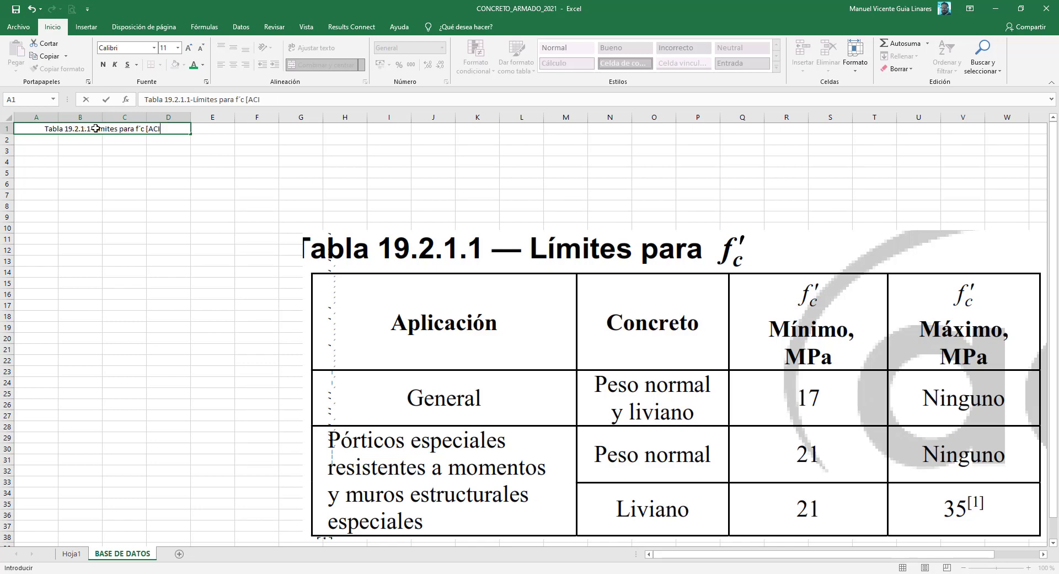
{"action": "type", "text": "-31"}
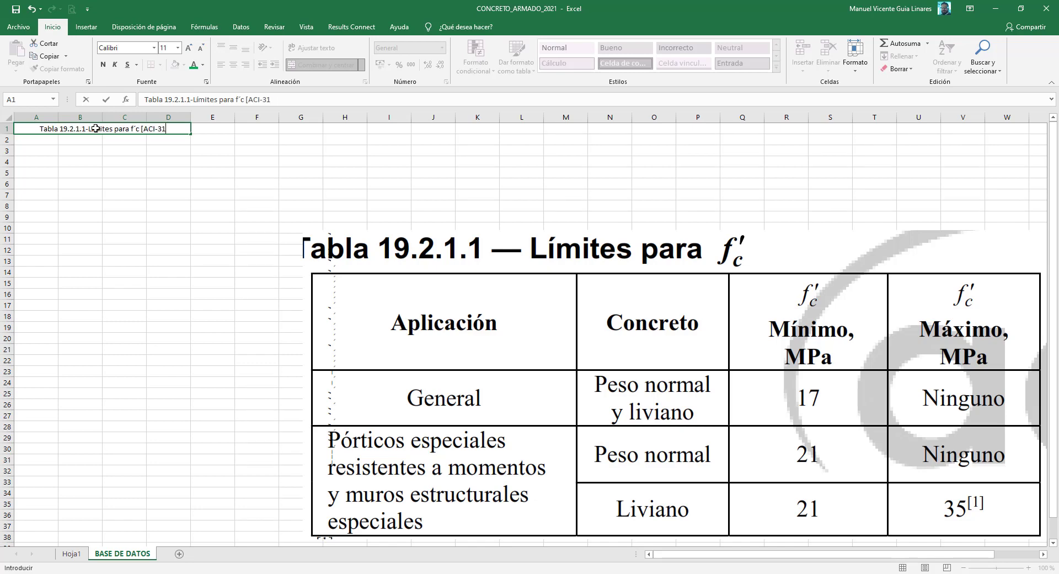
{"action": "type", "text": "8-14]"}
{"action": "key", "text": "Return"}
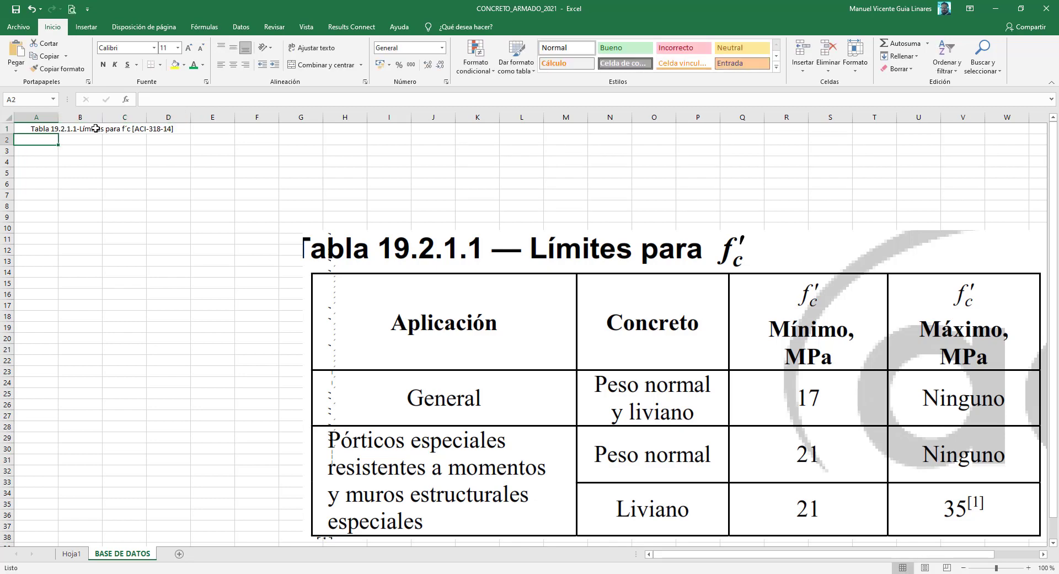
- Shrink the table picture and place it beside the title block, over columns E to G, rows 3 to 7
{"action": "type", "text": "ap"}
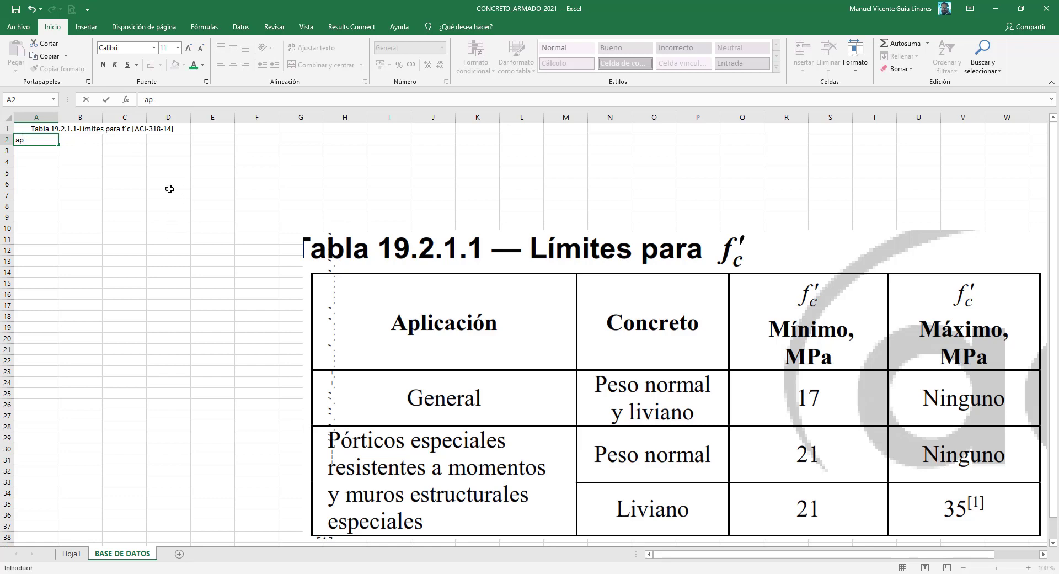
{"action": "left_click", "coordinate": [78, 152]}
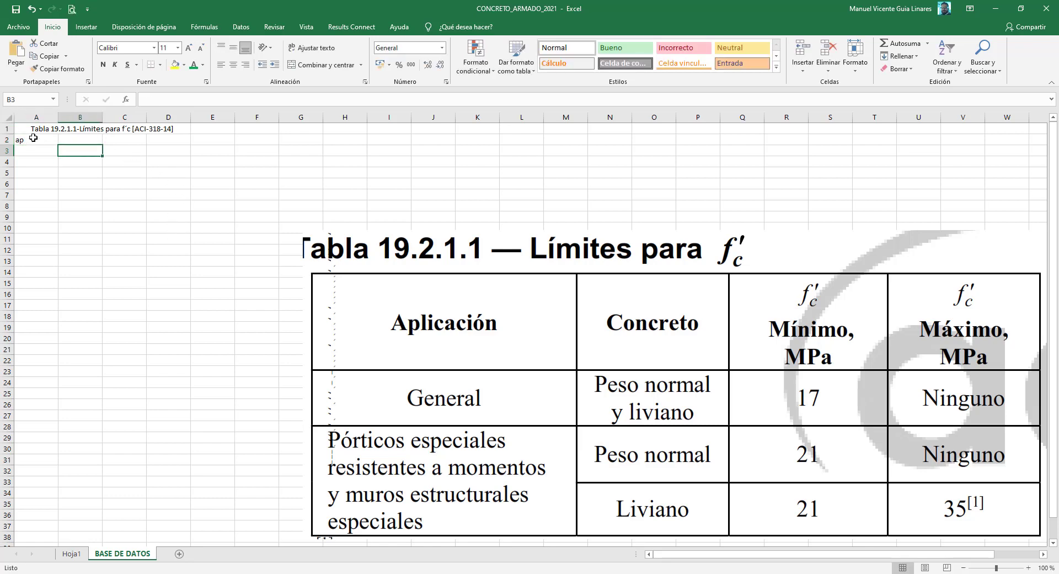
{"action": "scroll", "coordinate": [34, 135], "scroll_direction": "up", "scroll_amount": 4}
{"action": "scroll", "coordinate": [55, 148], "scroll_direction": "up", "scroll_amount": 4}
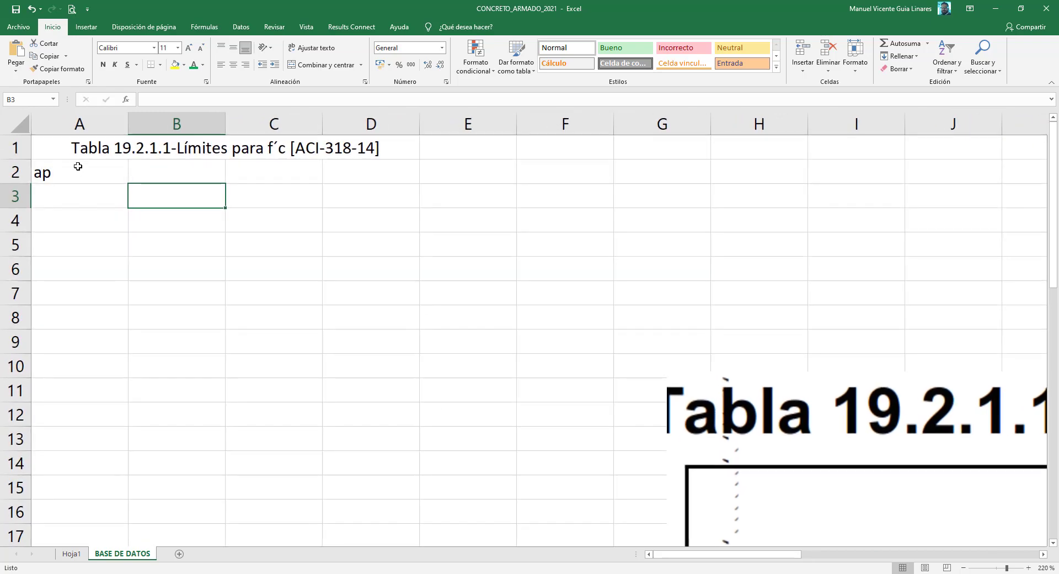
{"action": "left_click", "coordinate": [832, 458]}
{"action": "left_click_drag", "start_coordinate": [833, 458], "coordinate": [165, 243]}
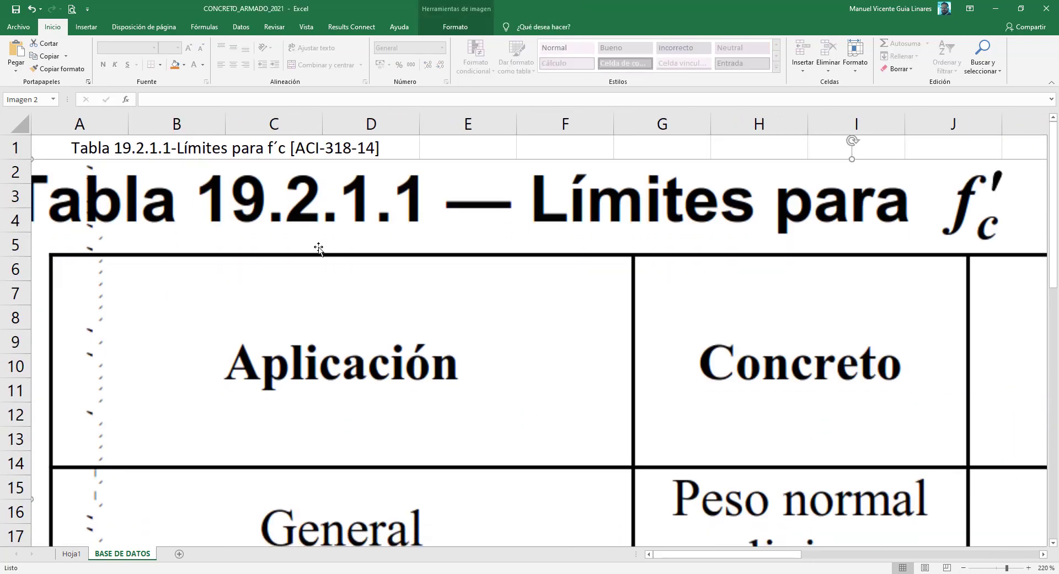
{"action": "scroll", "coordinate": [303, 259], "scroll_direction": "down", "scroll_amount": 2}
{"action": "scroll", "coordinate": [303, 260], "scroll_direction": "down", "scroll_amount": 6}
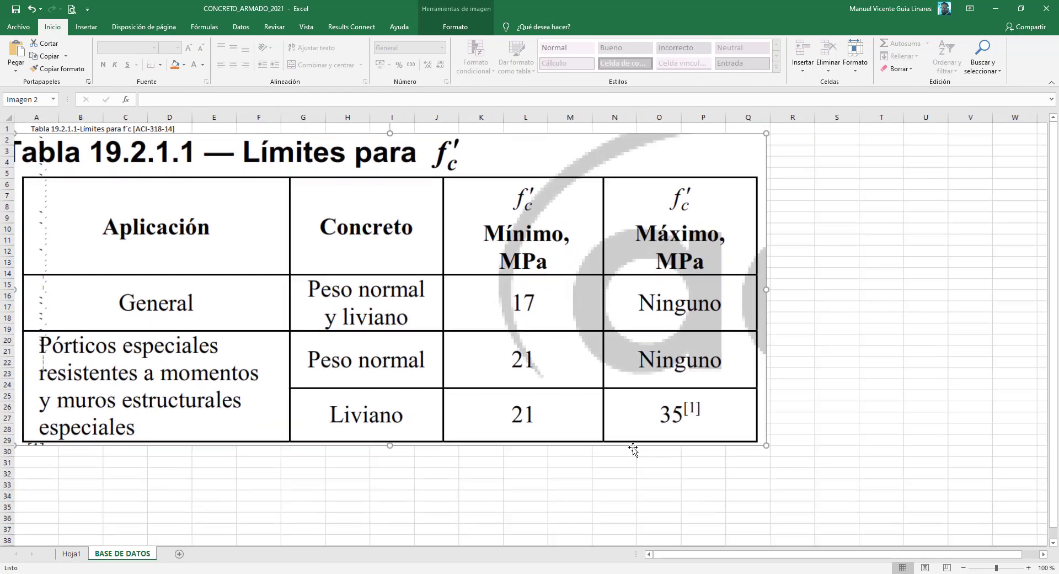
{"action": "left_click_drag", "start_coordinate": [761, 441], "coordinate": [135, 183]}
{"action": "left_click_drag", "start_coordinate": [93, 147], "coordinate": [422, 174]}
{"action": "left_click", "coordinate": [280, 168]}
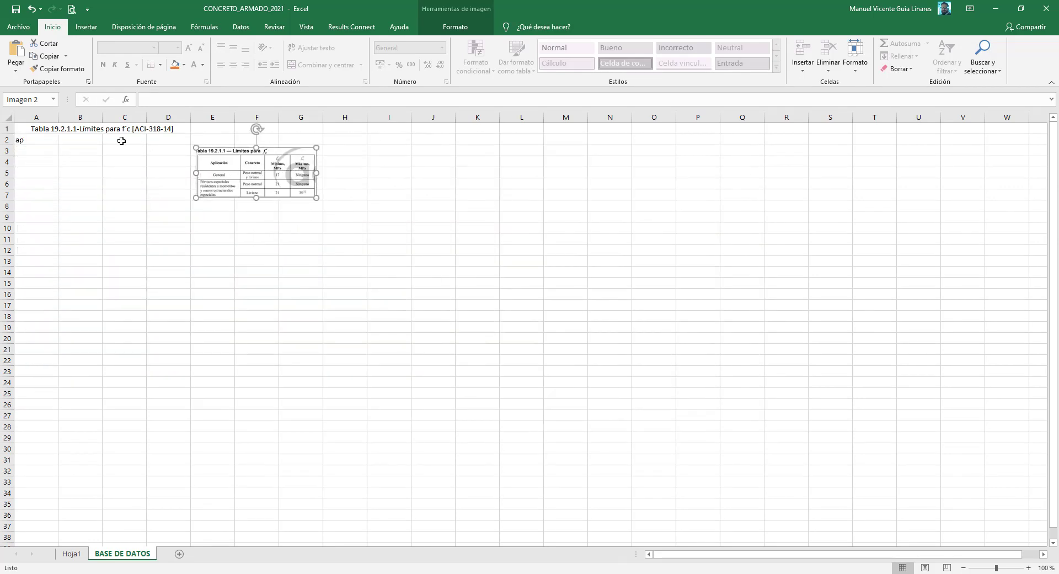
- Enter the column headings "Aplicación" in A2 and "Concreto" in B2
{"action": "scroll", "coordinate": [146, 144], "scroll_direction": "up", "scroll_amount": 9}
{"action": "scroll", "coordinate": [148, 173], "scroll_direction": "up", "scroll_amount": 3}
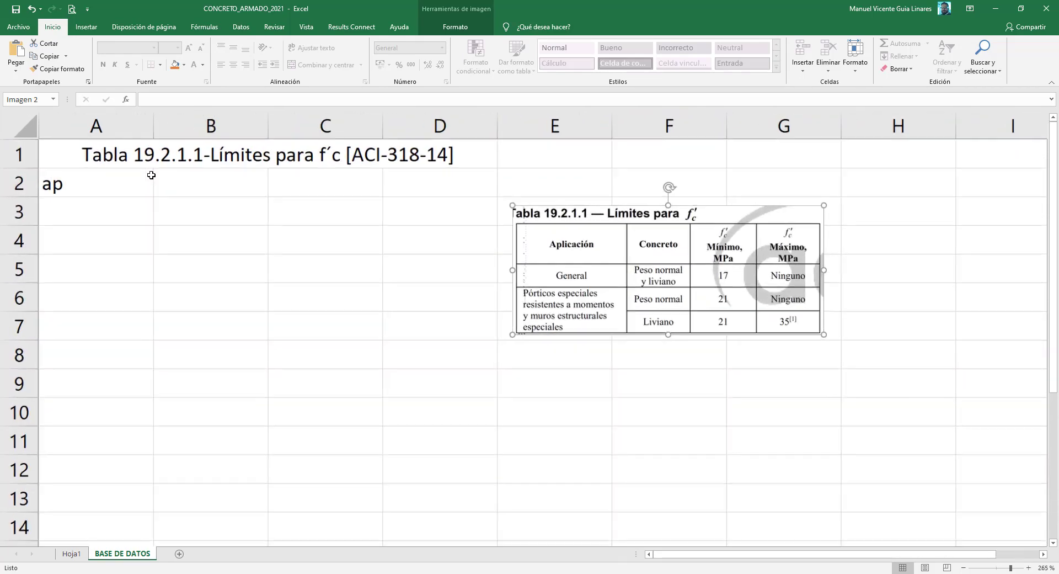
{"action": "left_click", "coordinate": [152, 194]}
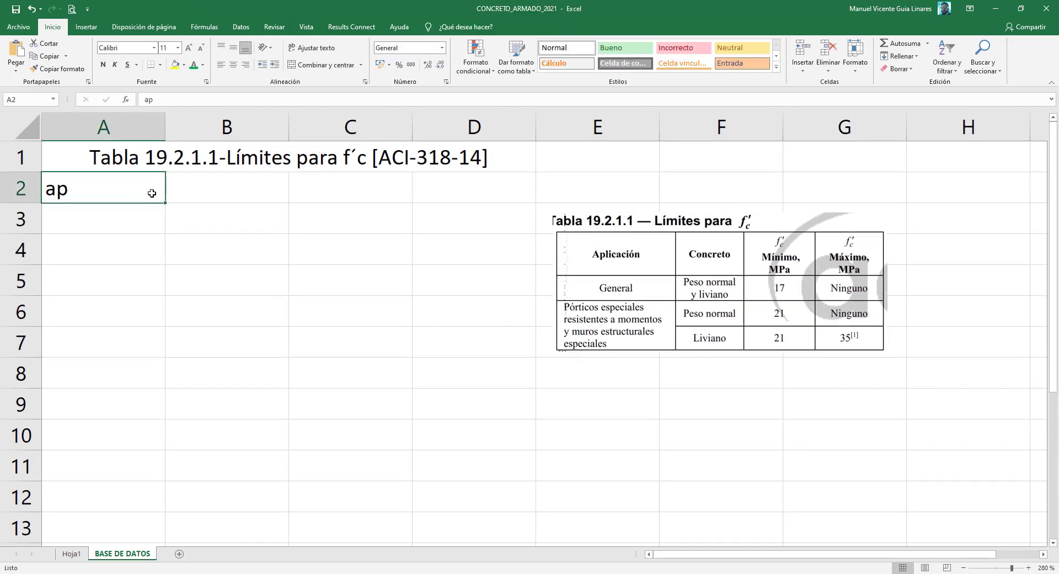
{"action": "type", "text": "Aplicaci"}
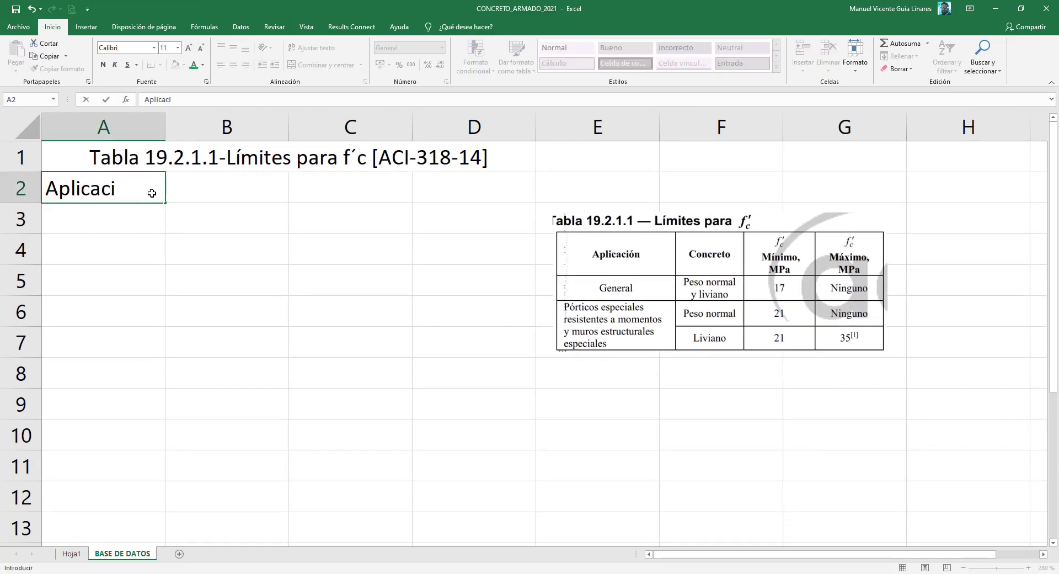
{"action": "type", "text": "ón"}
{"action": "key", "text": "Tab"}
{"action": "type", "text": "conc"}
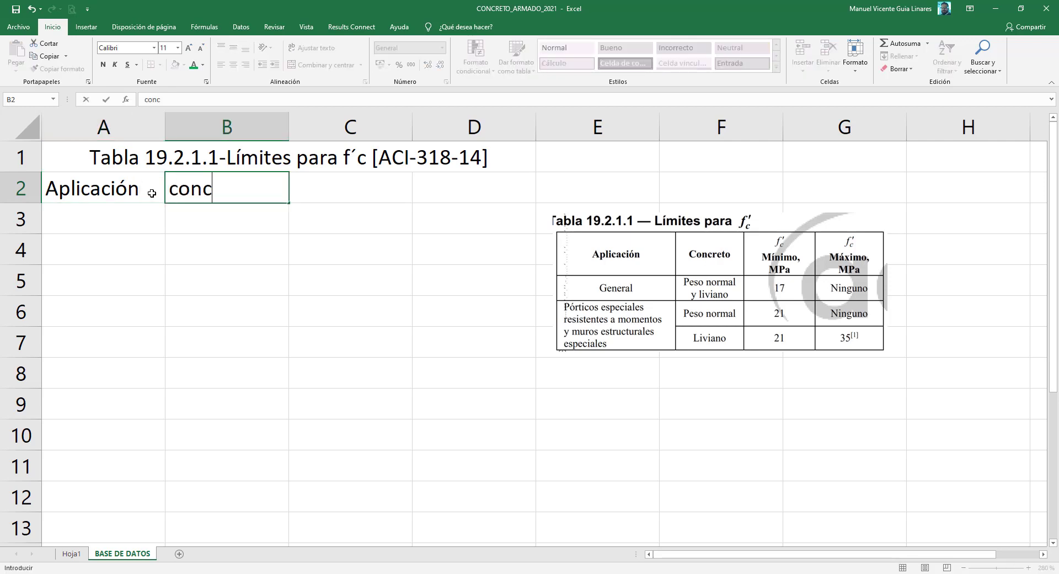
{"action": "type", "text": "reto"}
{"action": "key", "text": "BackSpace"}
{"action": "key", "text": "BackSpace"}
{"action": "key", "text": "BackSpace"}
{"action": "key", "text": "BackSpace"}
{"action": "key", "text": "BackSpace"}
{"action": "key", "text": "BackSpace"}
{"action": "key", "text": "BackSpace"}
{"action": "key", "text": "BackSpace"}
{"action": "type", "text": "Concreto"}
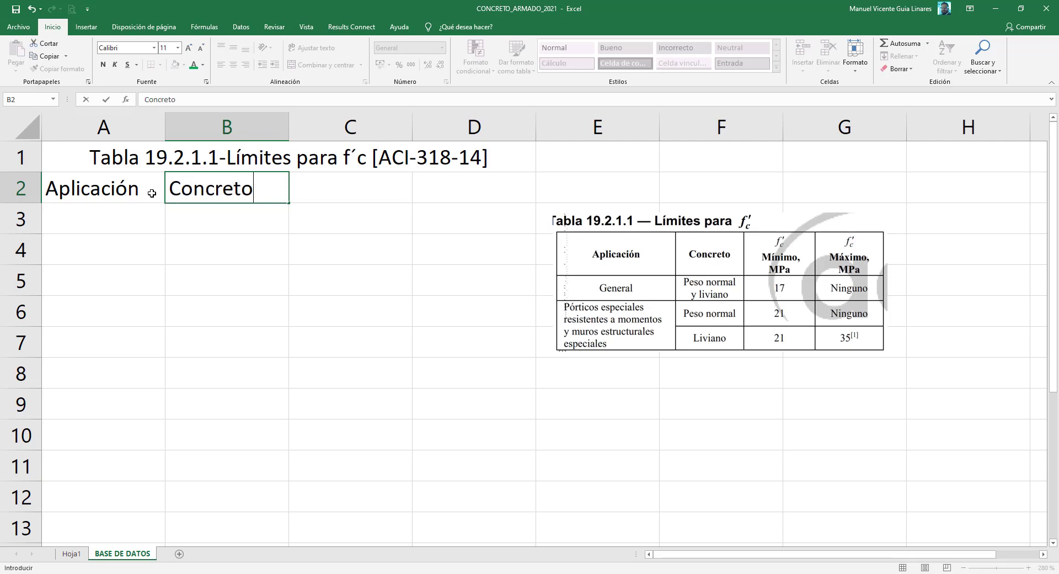
{"action": "key", "text": "Tab"}
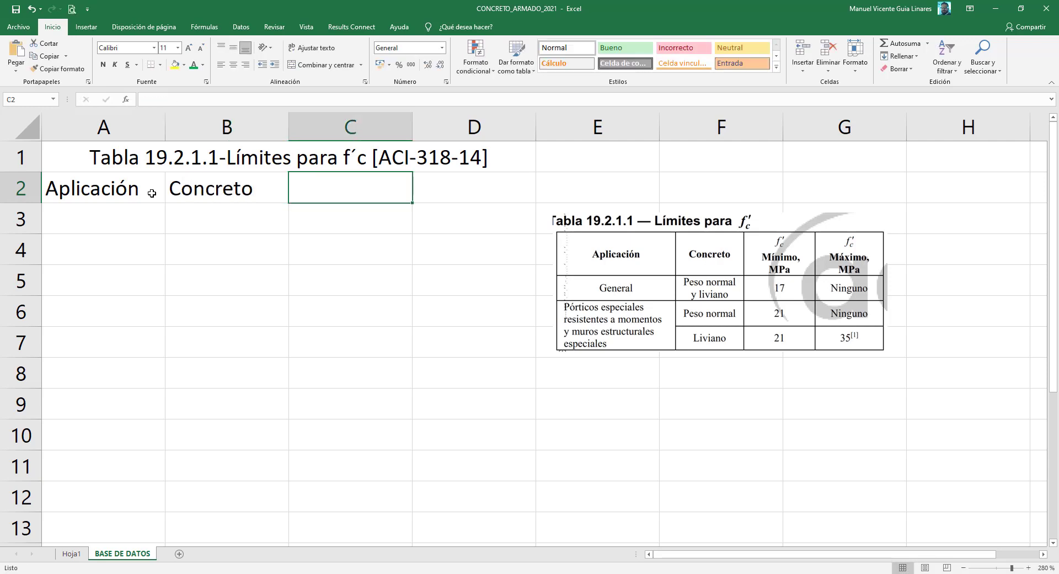
- Enter the column headings "f´c minimo" in C2 and "f´c máximo" in D2
{"action": "type", "text": "f´ccccccccccccccccccc"}
{"action": "key", "text": "BackSpace"}
{"action": "key", "text": "BackSpace"}
{"action": "key", "text": "BackSpace"}
{"action": "key", "text": "BackSpace"}
{"action": "key", "text": "BackSpace"}
{"action": "key", "text": "BackSpace"}
{"action": "key", "text": "BackSpace"}
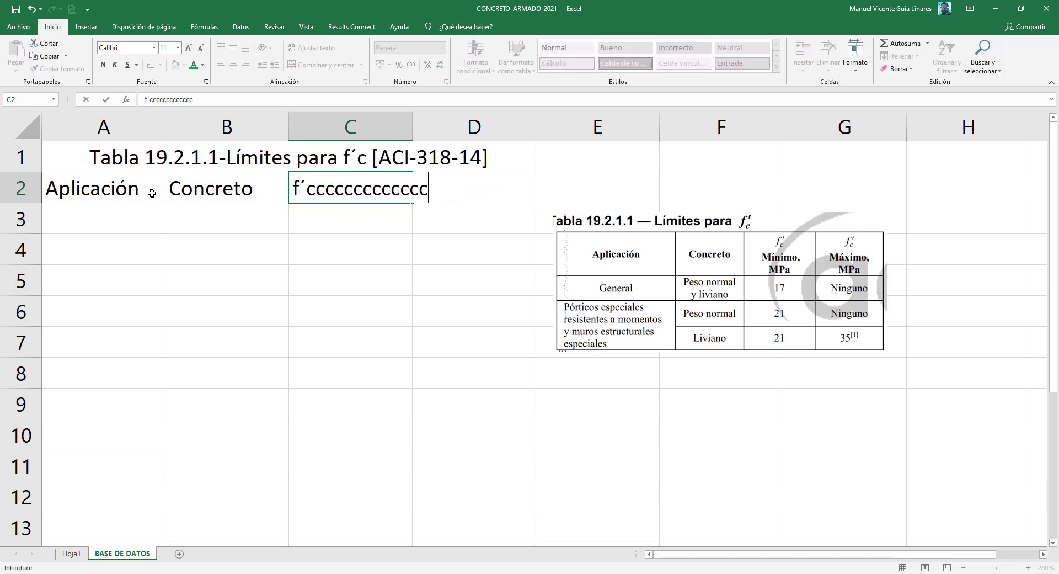
{"action": "key", "text": "BackSpace"}
{"action": "key", "text": "BackSpace"}
{"action": "key", "text": "BackSpace"}
{"action": "key", "text": "BackSpace"}
{"action": "key", "text": "BackSpace"}
{"action": "key", "text": "BackSpace"}
{"action": "key", "text": "BackSpace"}
{"action": "key", "text": "BackSpace"}
{"action": "key", "text": "BackSpace"}
{"action": "key", "text": "BackSpace"}
{"action": "key", "text": "BackSpace"}
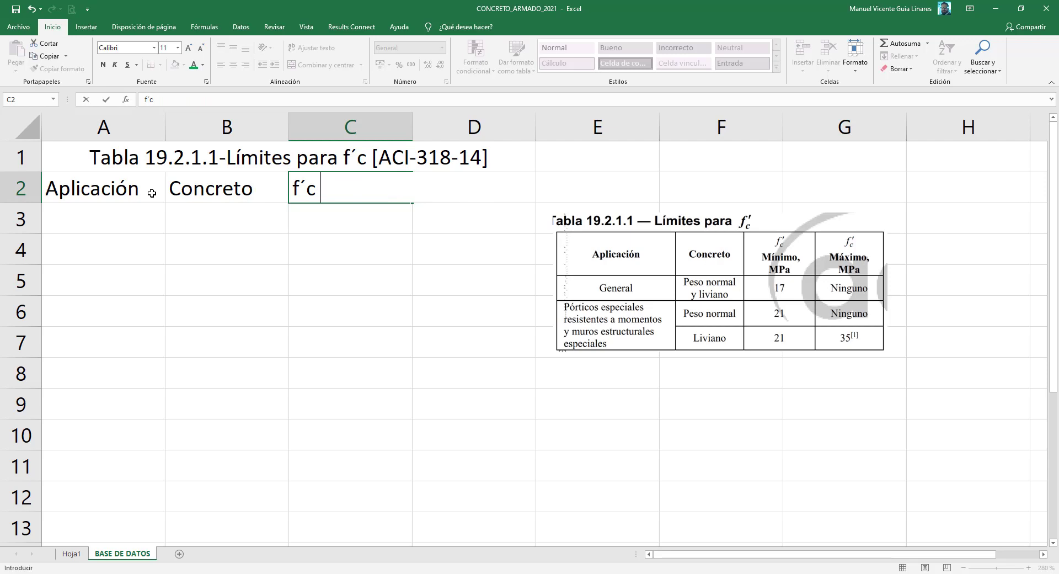
{"action": "type", "text": "minimo"}
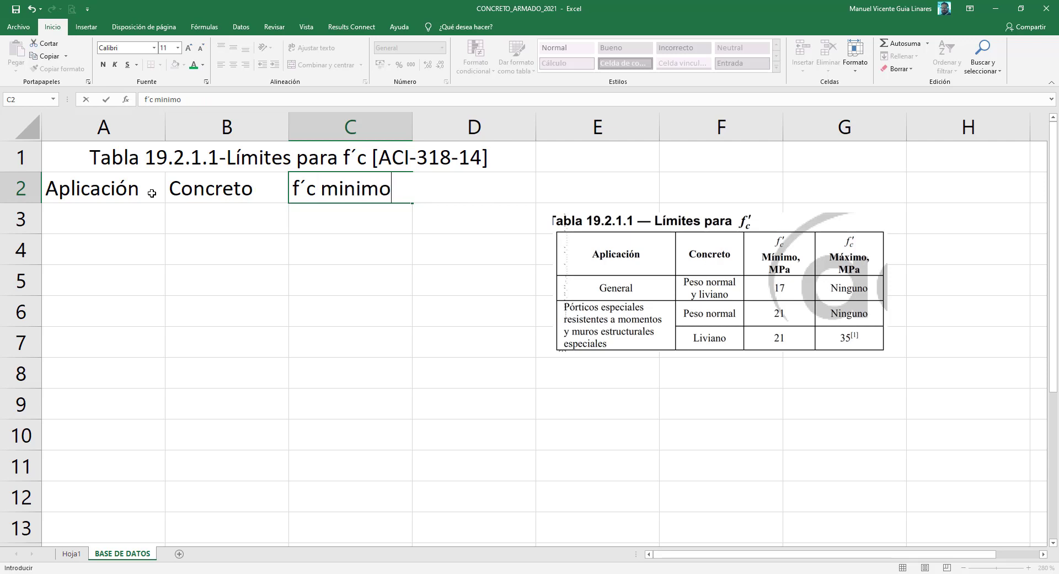
{"action": "key", "text": "Tab"}
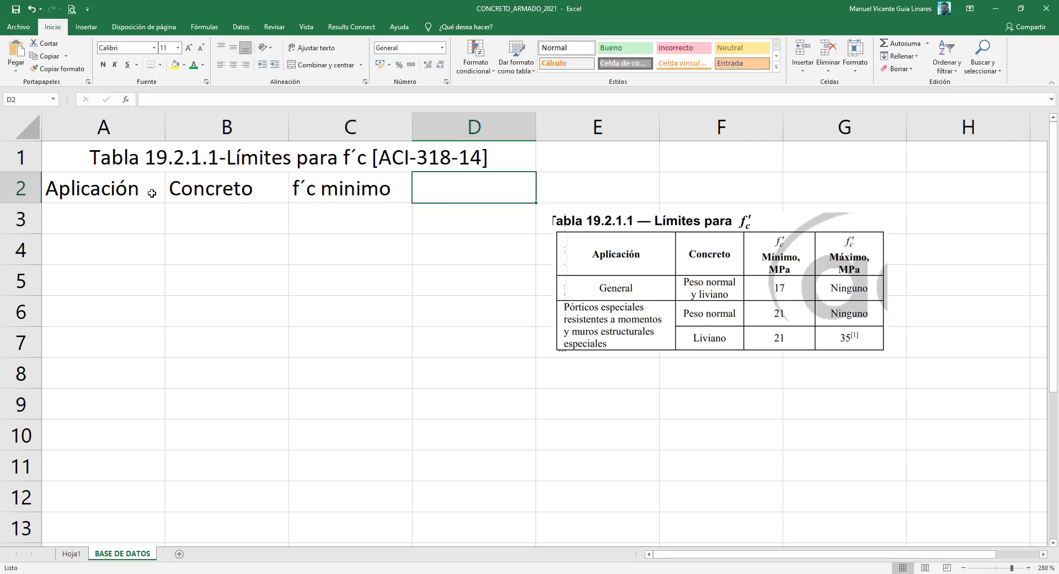
{"action": "type", "text": "f´c"}
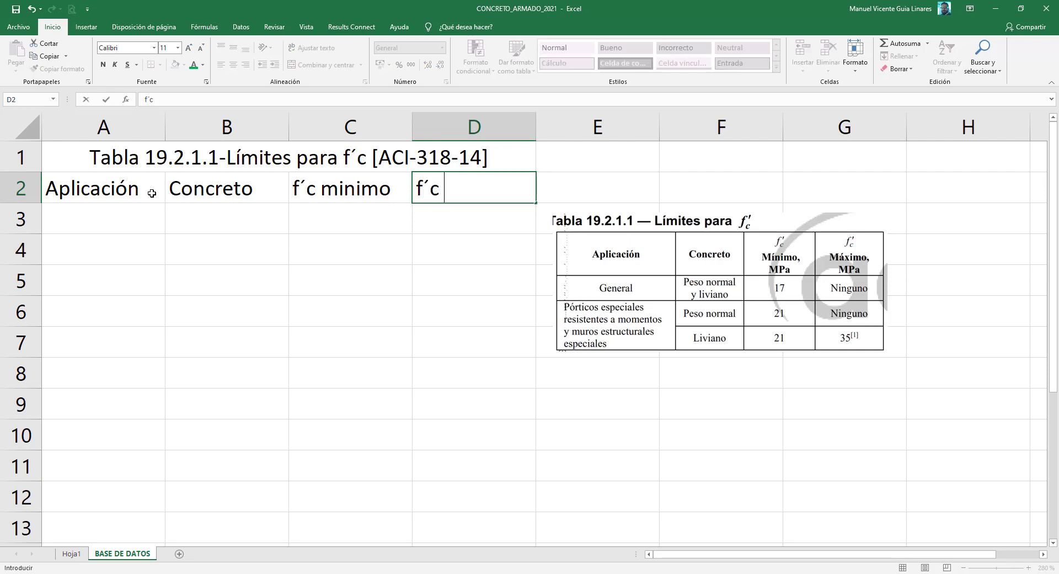
{"action": "type", "text": " máximo"}
{"action": "key", "text": "ctrl+Return"}
{"action": "key", "text": "Return"}
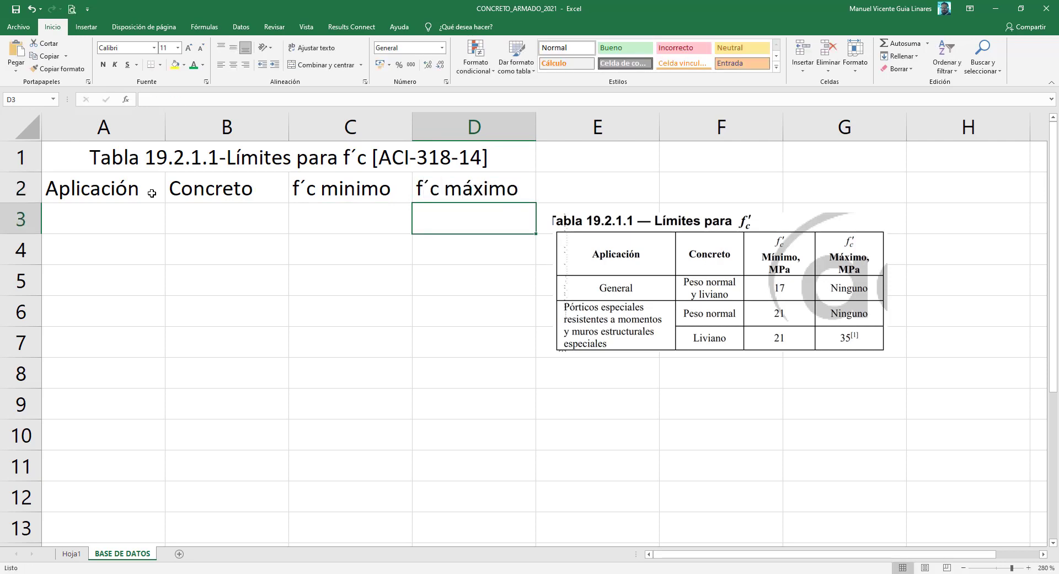
- Enter "General" as the first application in cell A3
{"action": "left_click", "coordinate": [138, 212]}
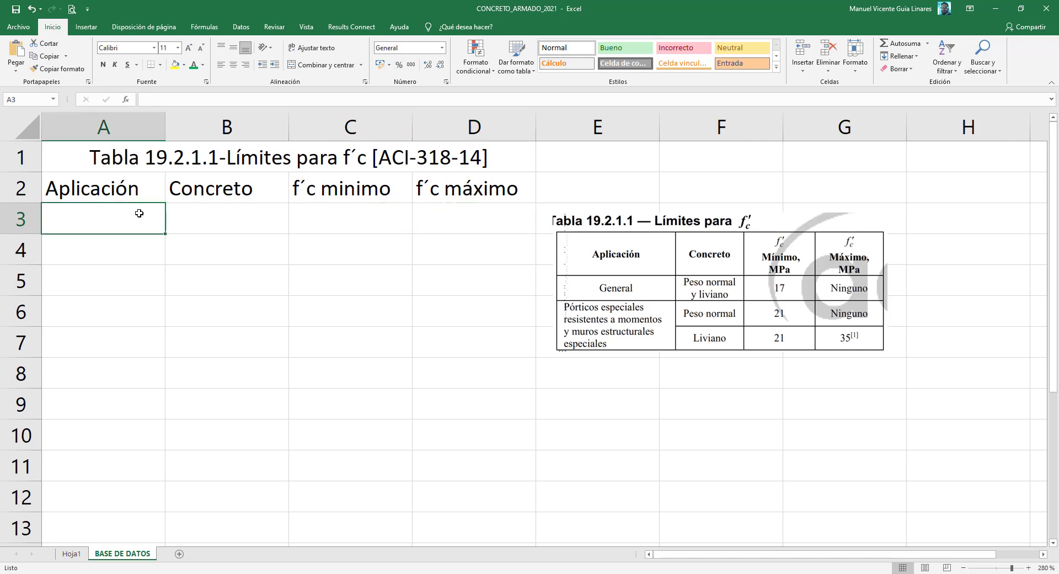
{"action": "type", "text": "general"}
{"action": "key", "text": "BackSpace"}
{"action": "key", "text": "BackSpace"}
{"action": "key", "text": "BackSpace"}
{"action": "key", "text": "BackSpace"}
{"action": "key", "text": "BackSpace"}
{"action": "key", "text": "BackSpace"}
{"action": "key", "text": "BackSpace"}
{"action": "type", "text": "Gener"}
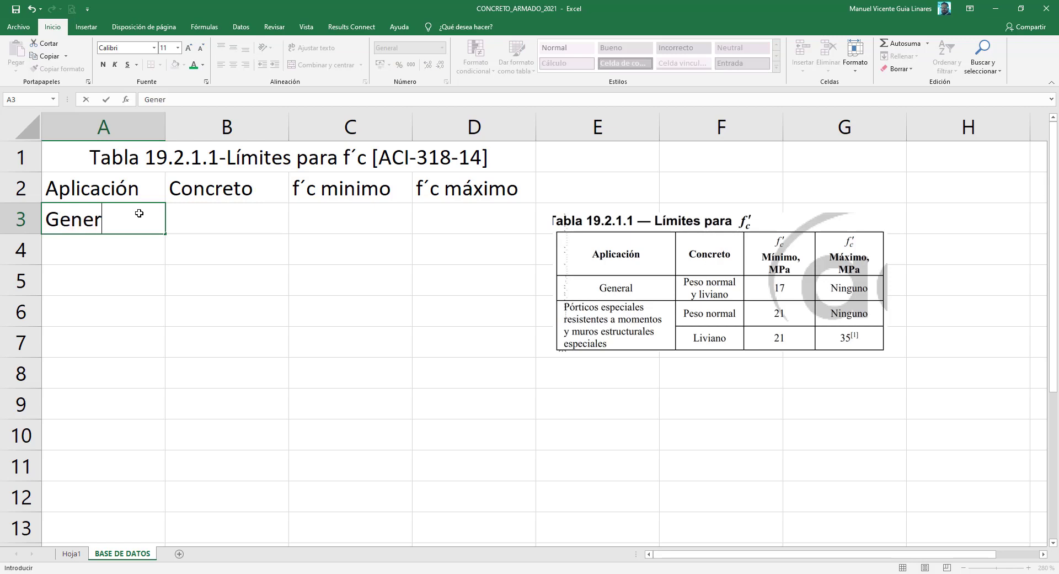
{"action": "type", "text": "al"}
{"action": "key", "text": "Return"}
- Enter "Pórticos Especiales Resistentes a momentos y muros estructurales especiales" in A4 and move the table picture to start in column F, row 6
{"action": "type", "text": "Pór"}
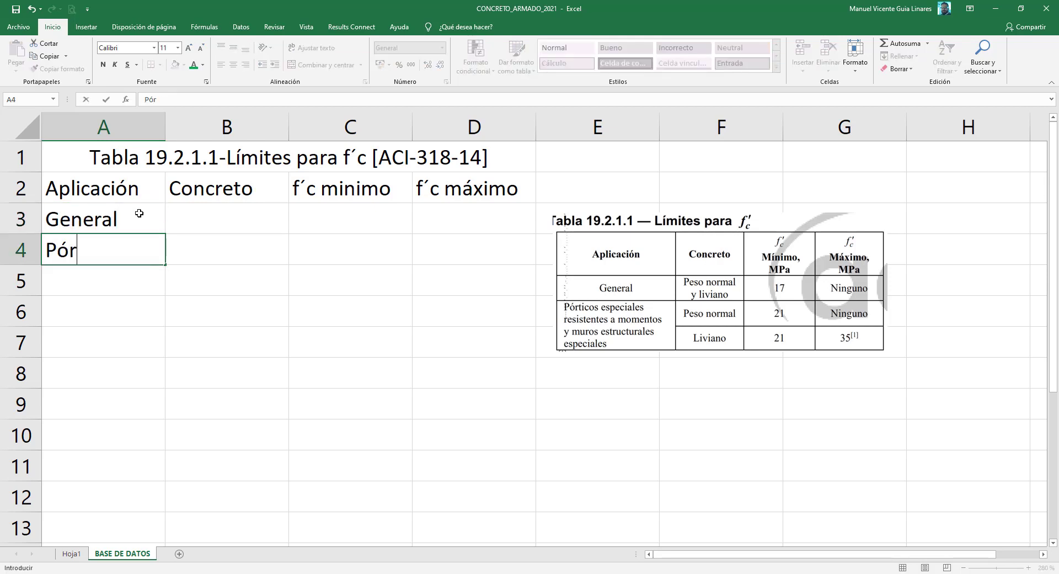
{"action": "type", "text": "ticos Especiales"}
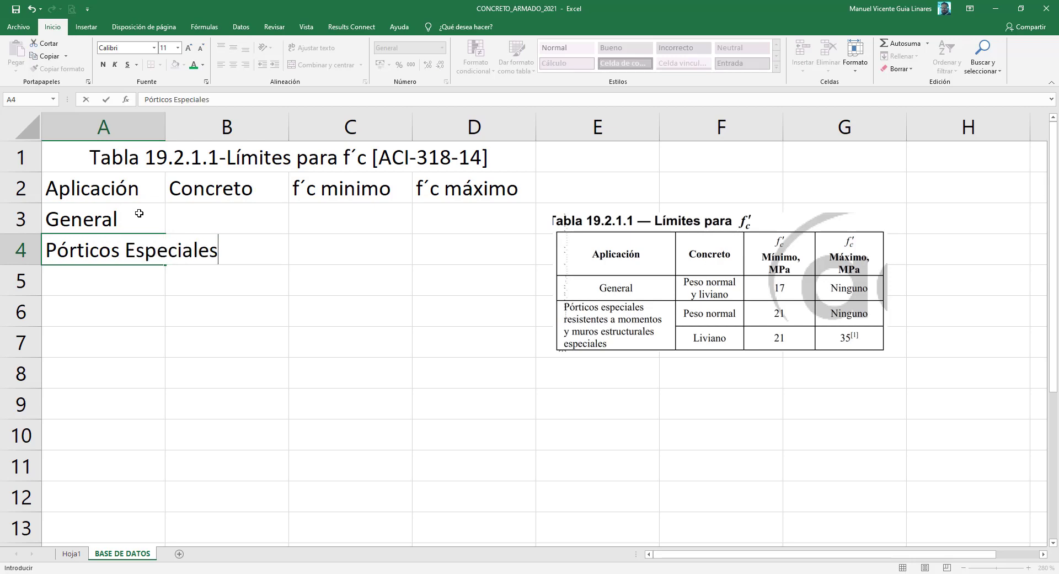
{"action": "type", "text": " Resis"}
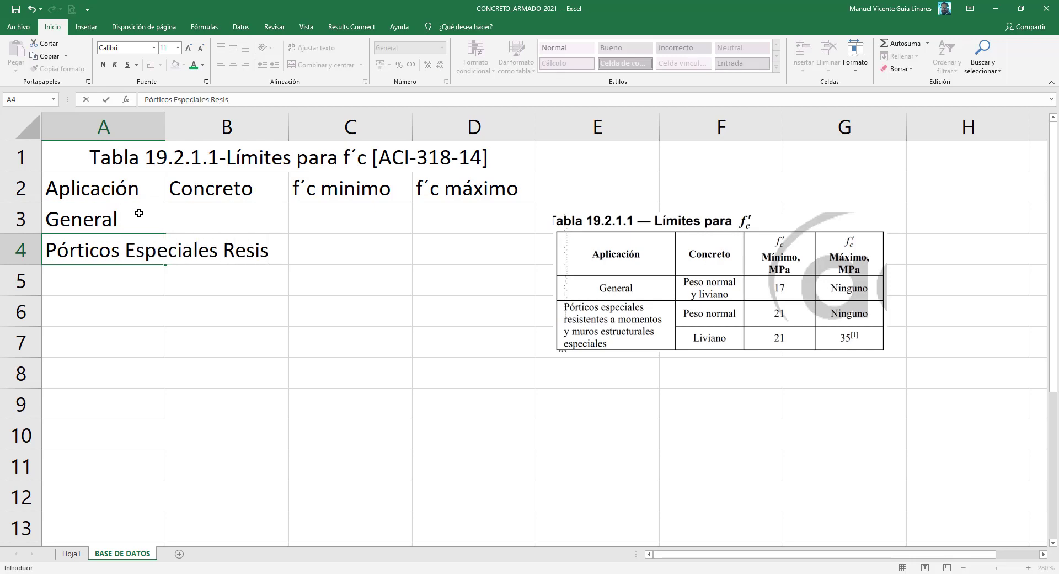
{"action": "type", "text": "tentes a momentos"}
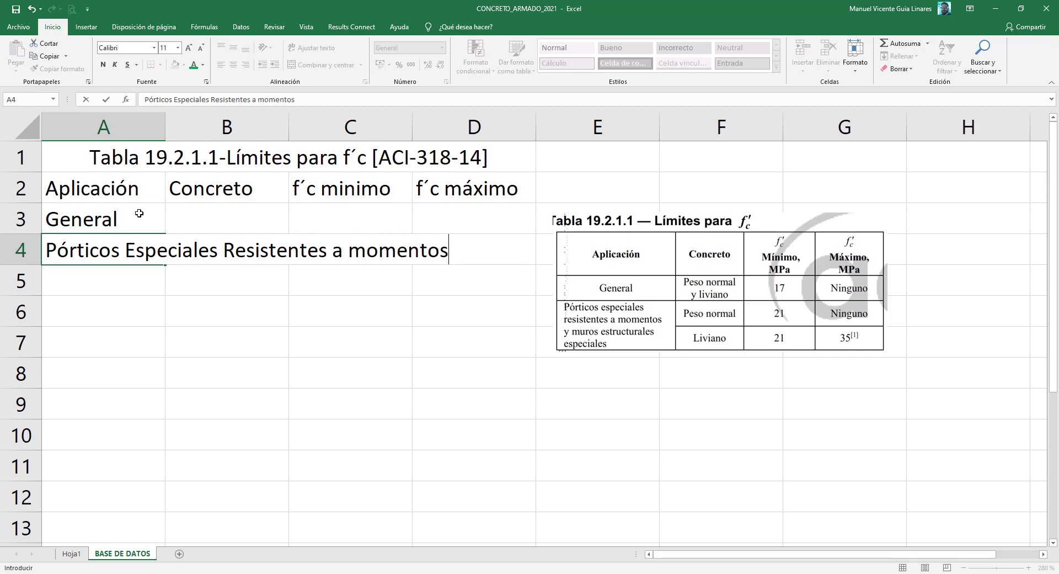
{"action": "type", "text": " y muros estructurales"}
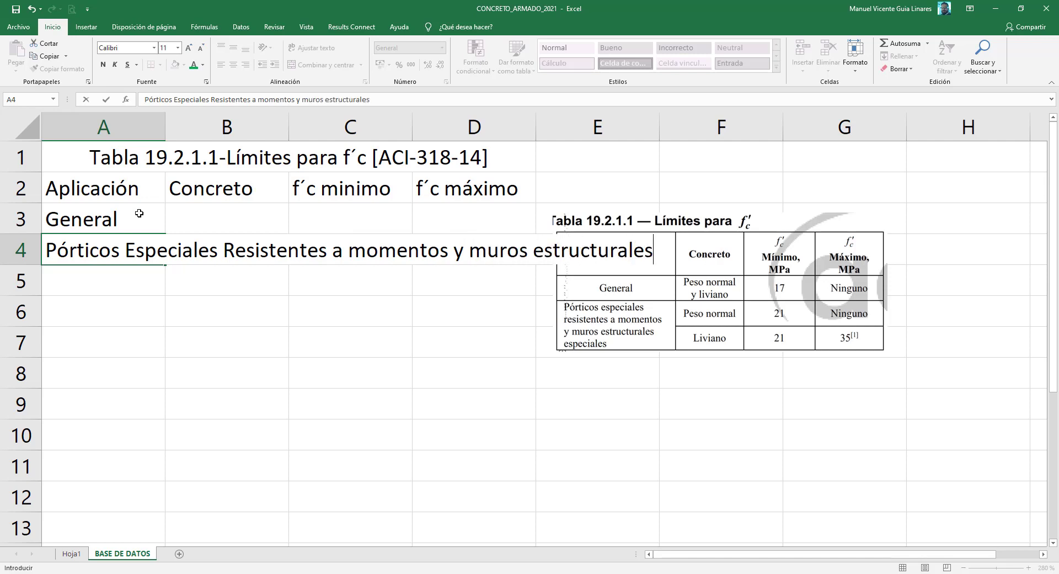
{"action": "type", "text": " especiales"}
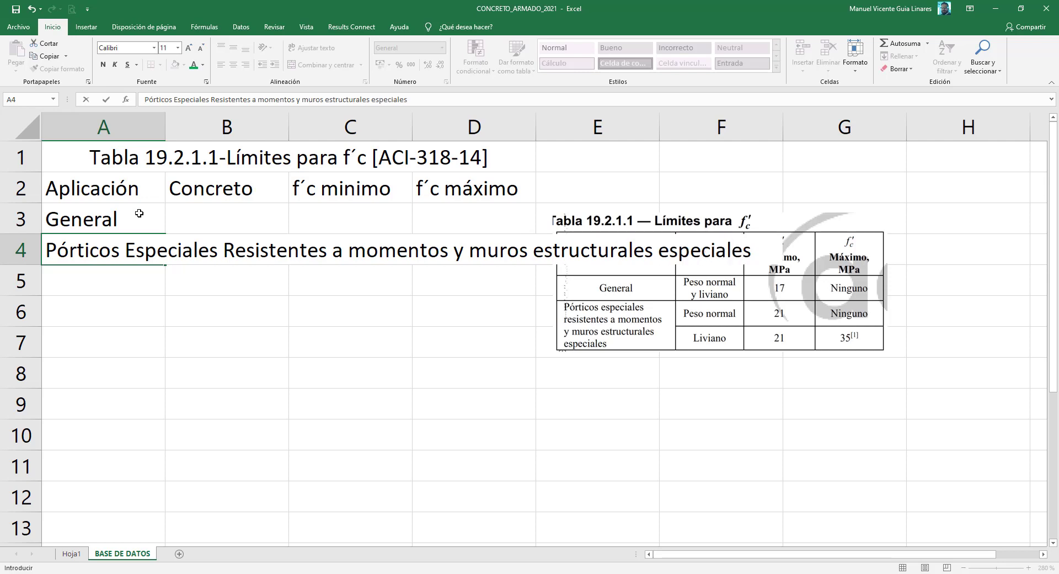
{"action": "key", "text": "Return"}
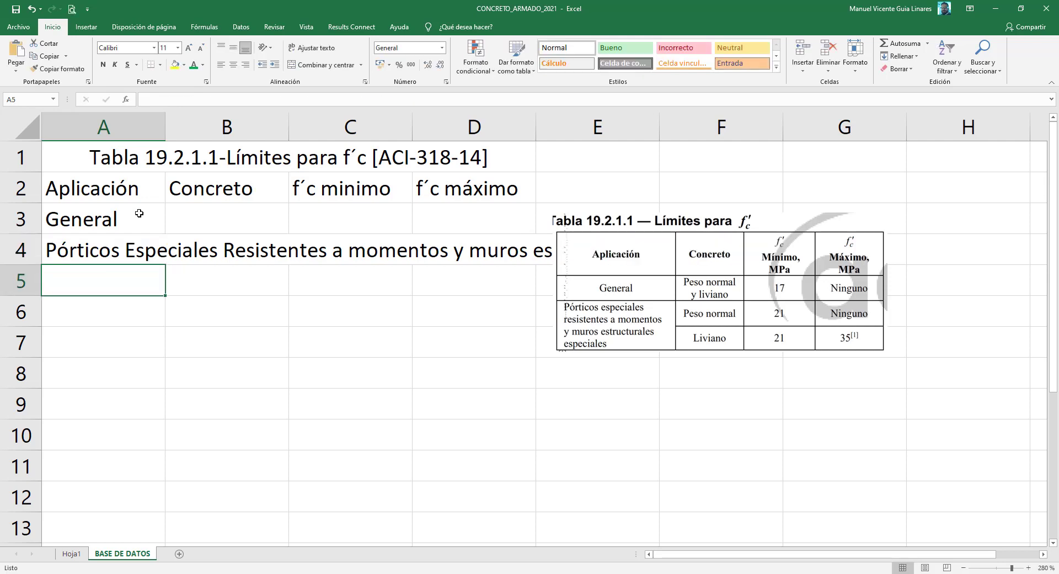
{"action": "left_click_drag", "start_coordinate": [599, 278], "coordinate": [777, 371]}
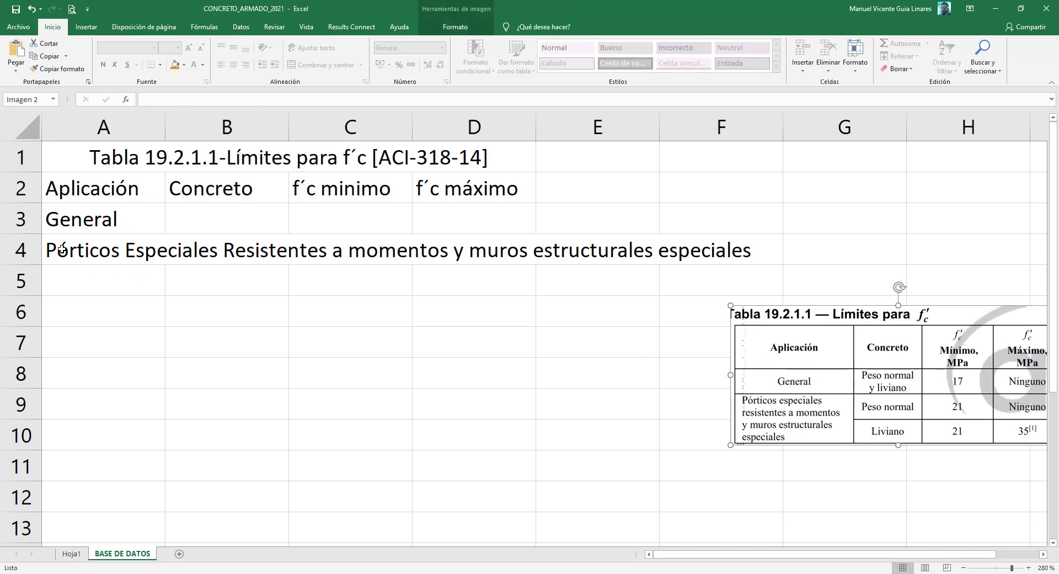
- Turn on text wrapping for the special-frames application text in cell A4 through the cell format's alignment settings
{"action": "left_click", "coordinate": [68, 242]}
{"action": "right_click", "coordinate": [69, 242]}
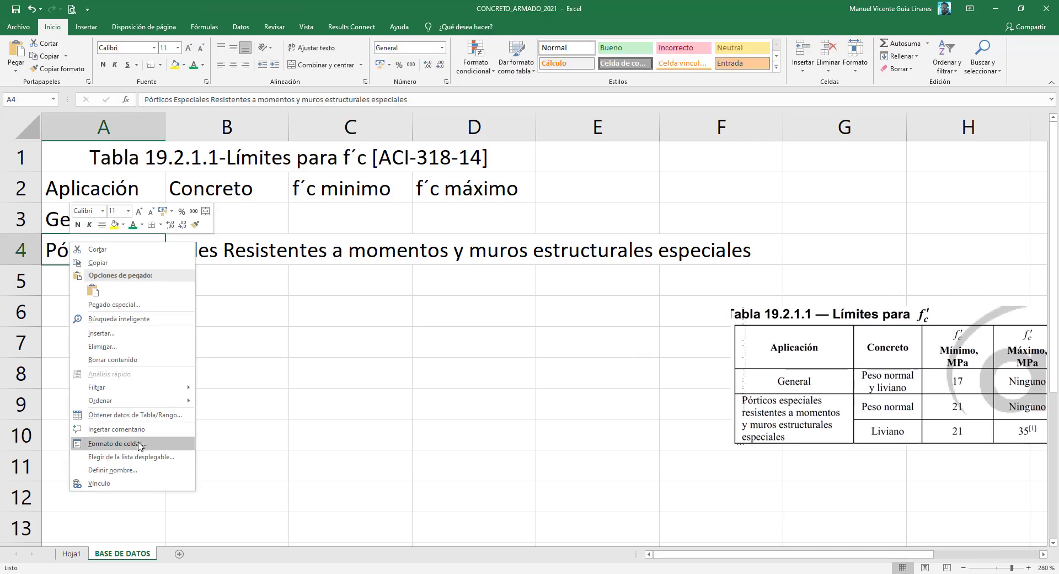
{"action": "left_click", "coordinate": [115, 443]}
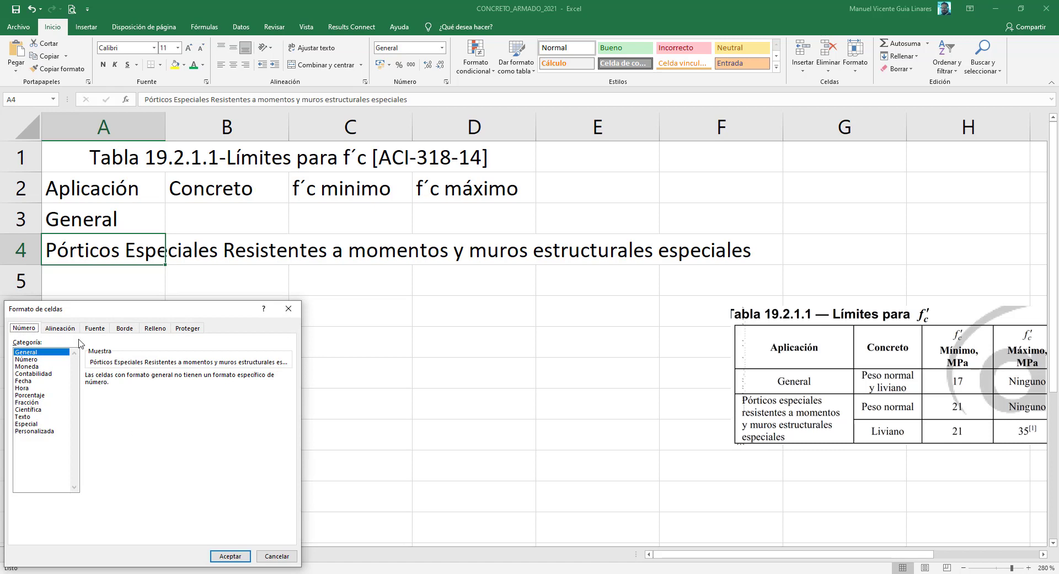
{"action": "left_click", "coordinate": [60, 328]}
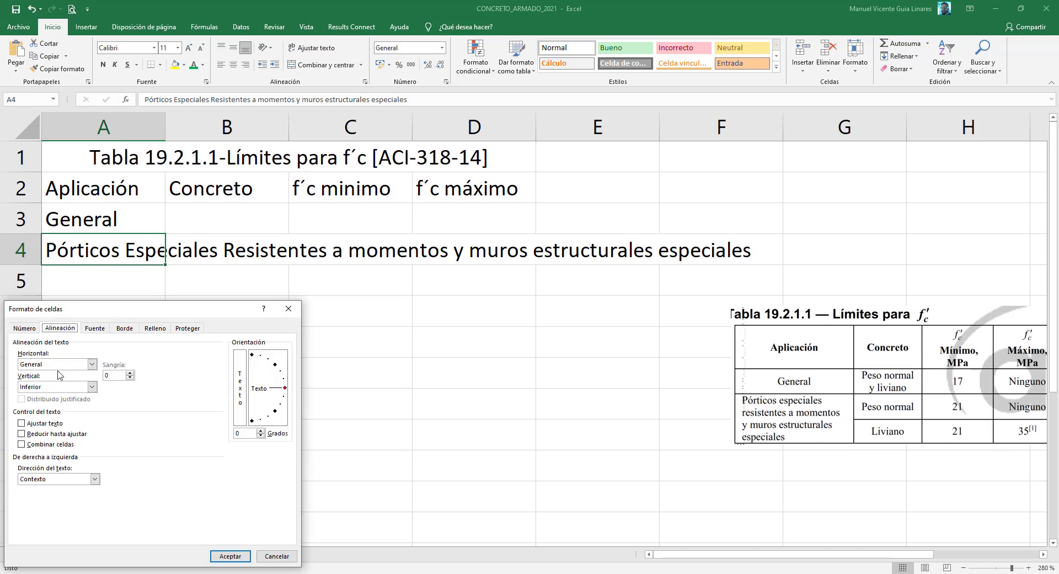
{"action": "left_click", "coordinate": [33, 434]}
{"action": "left_click", "coordinate": [33, 423]}
{"action": "left_click", "coordinate": [229, 556]}
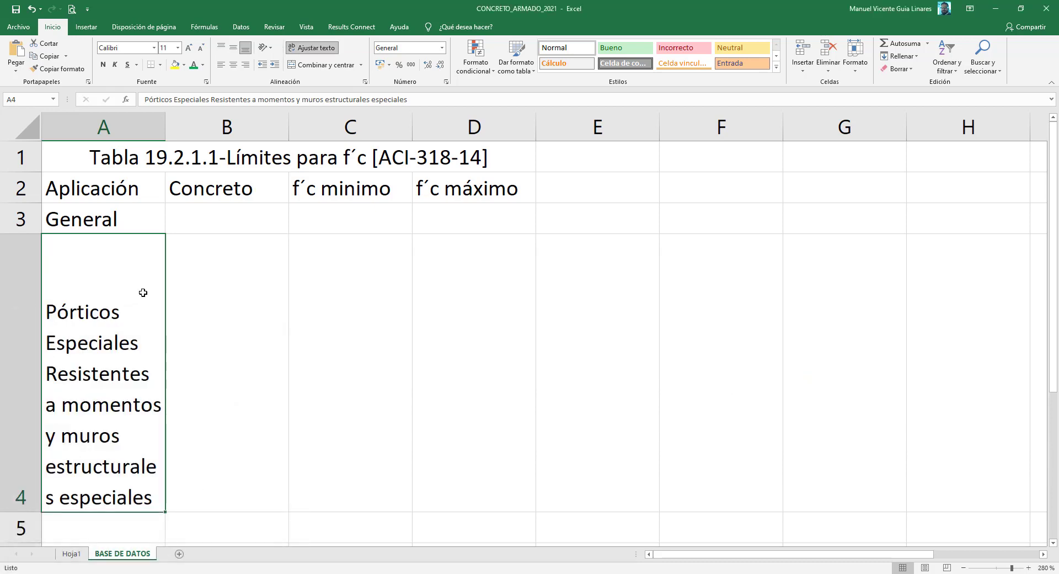
- Align the text of cell A4 to the top and widen column A so whole words fit on each line
{"action": "left_click", "coordinate": [220, 48]}
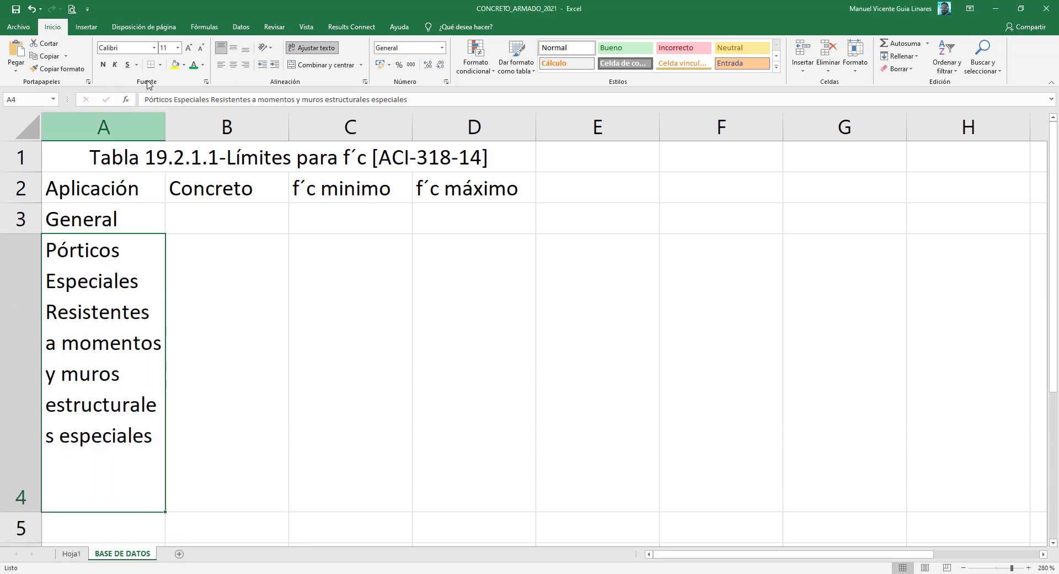
{"action": "left_click_drag", "start_coordinate": [166, 123], "coordinate": [205, 122]}
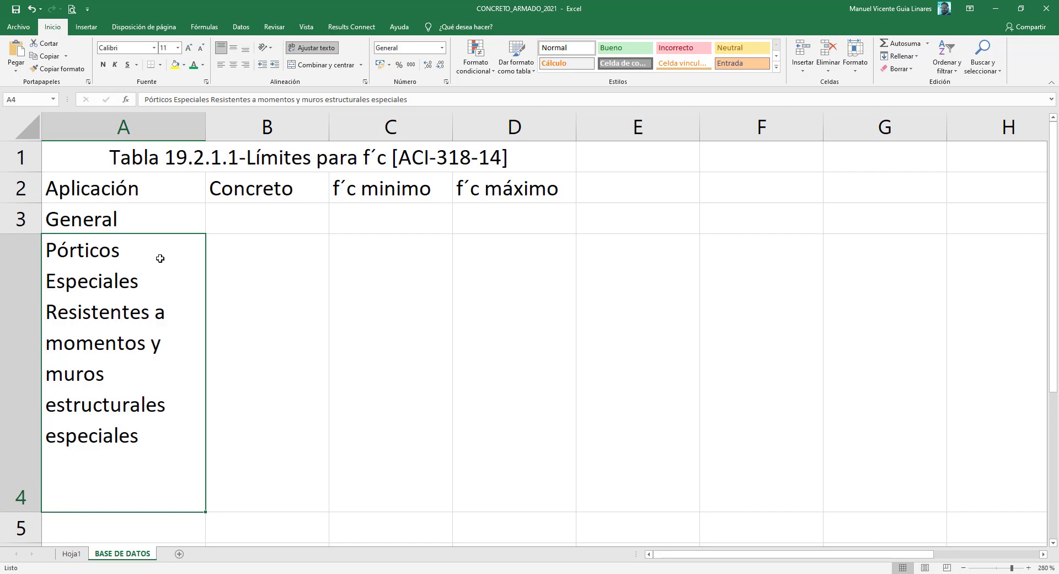
{"action": "scroll", "coordinate": [503, 287], "scroll_direction": "down", "scroll_amount": 4}
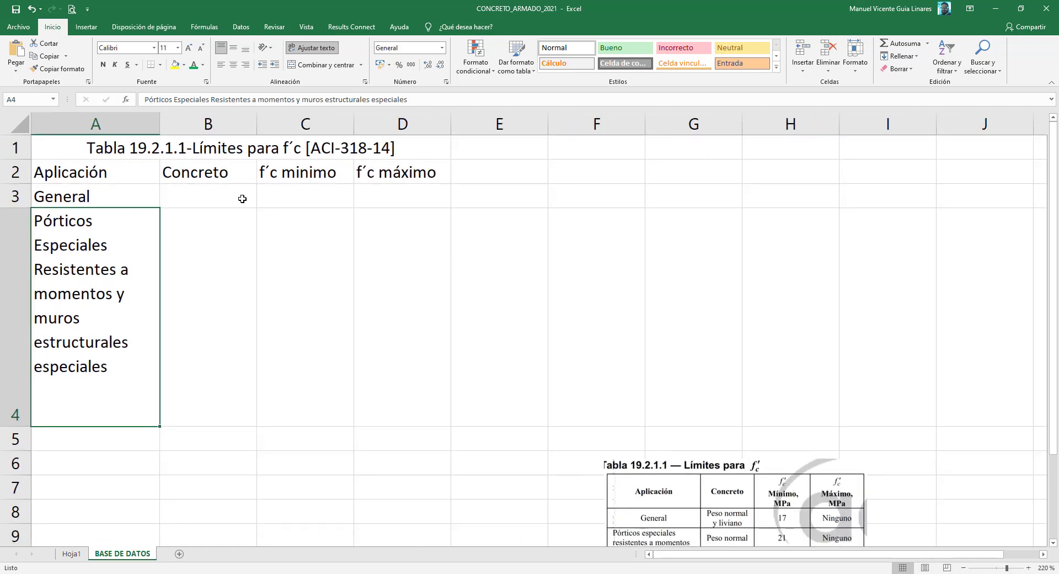
- Reduce the font size of the entire BASE DE DATOS sheet to 9
{"action": "left_click", "coordinate": [20, 124]}
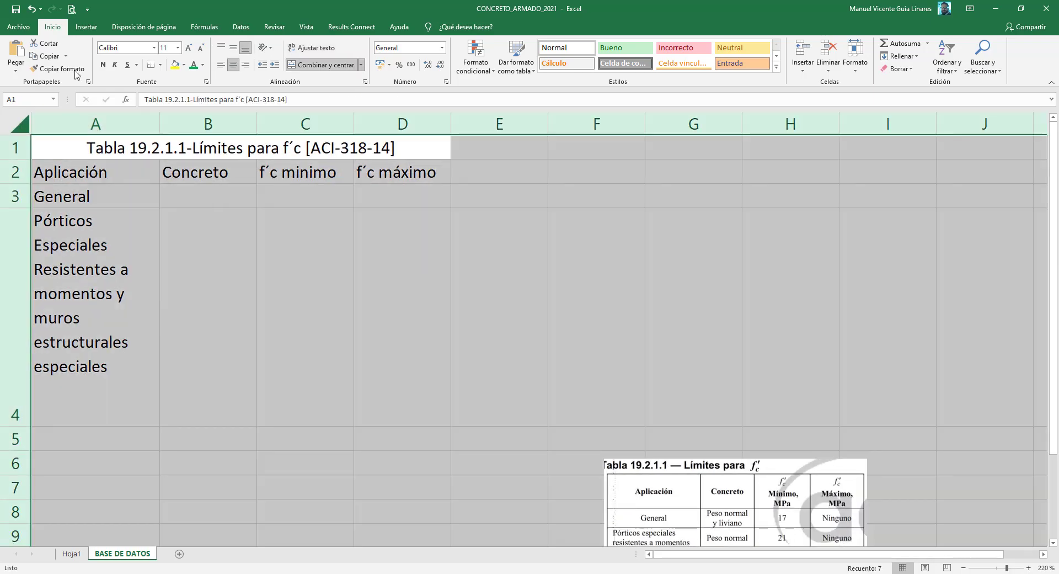
{"action": "left_click", "coordinate": [200, 49]}
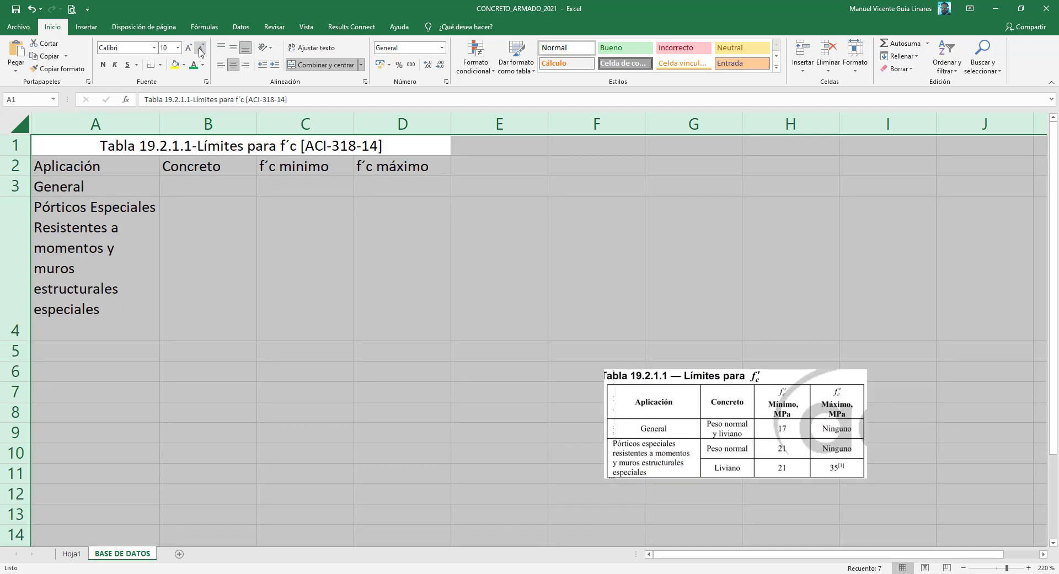
{"action": "left_click", "coordinate": [201, 51]}
{"action": "left_click", "coordinate": [206, 239]}
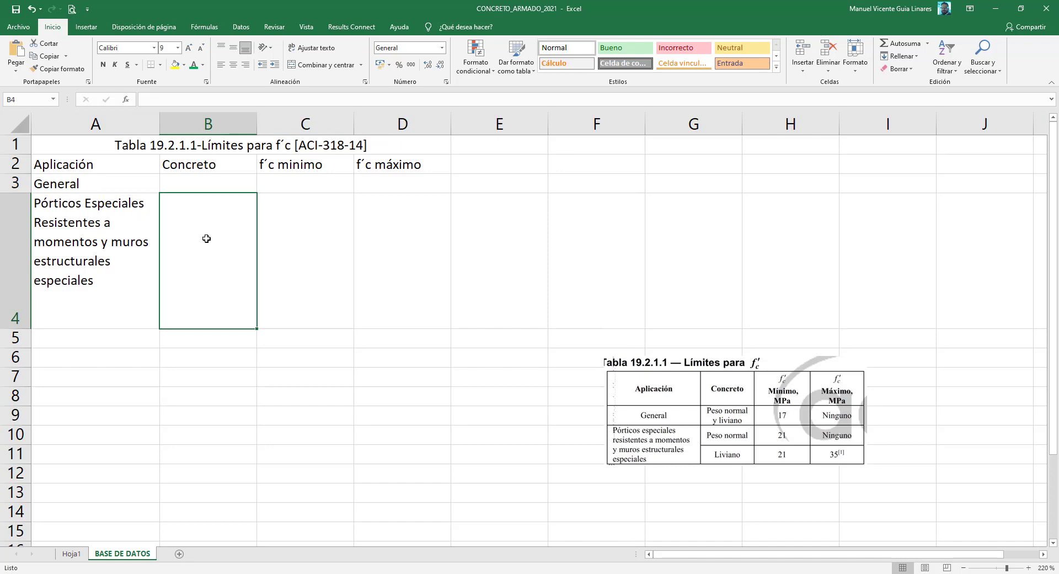
- Enter "Peso Normal y liviano" in cell B3 and widen column B to fit the text
{"action": "left_click", "coordinate": [197, 183]}
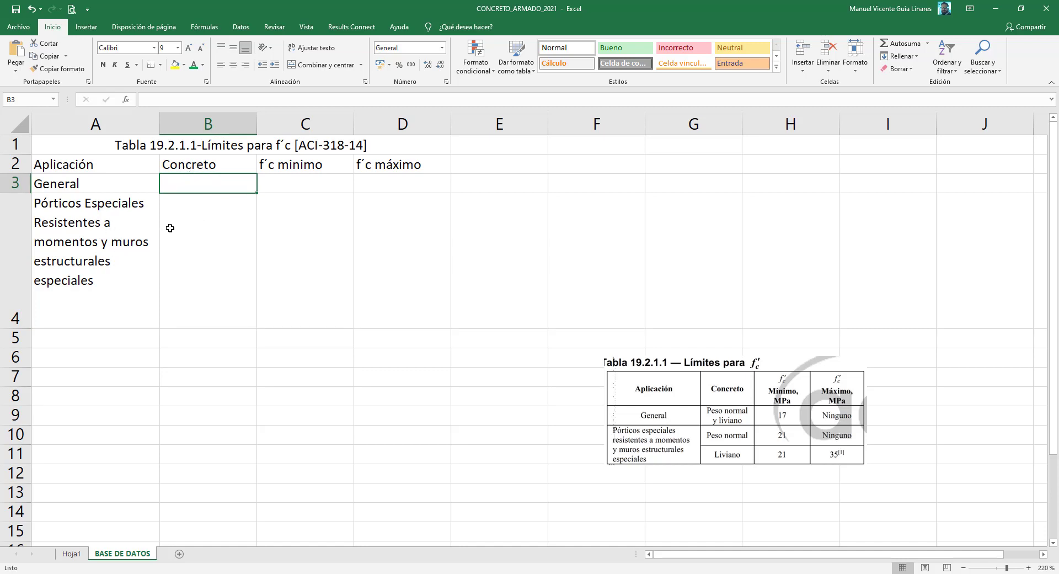
{"action": "left_click", "coordinate": [195, 217]}
{"action": "left_click", "coordinate": [202, 337]}
{"action": "left_click", "coordinate": [206, 276]}
{"action": "left_click", "coordinate": [213, 336]}
{"action": "left_click", "coordinate": [190, 187]}
{"action": "type", "text": "Peso Nortma"}
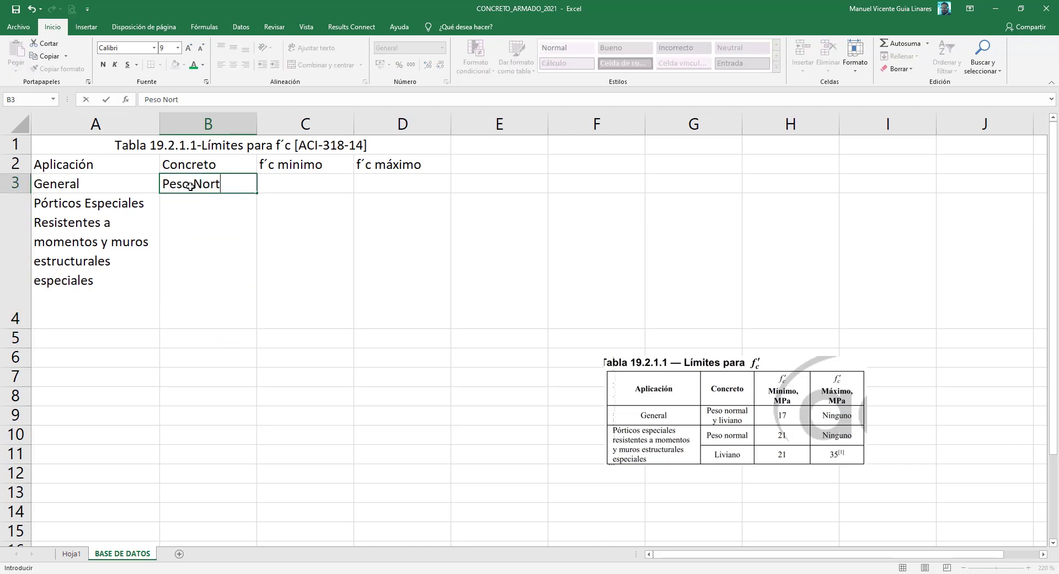
{"action": "key", "text": "BackSpace"}
{"action": "key", "text": "BackSpace"}
{"action": "key", "text": "BackSpace"}
{"action": "type", "text": "mal y liviano"}
{"action": "key", "text": "Return"}
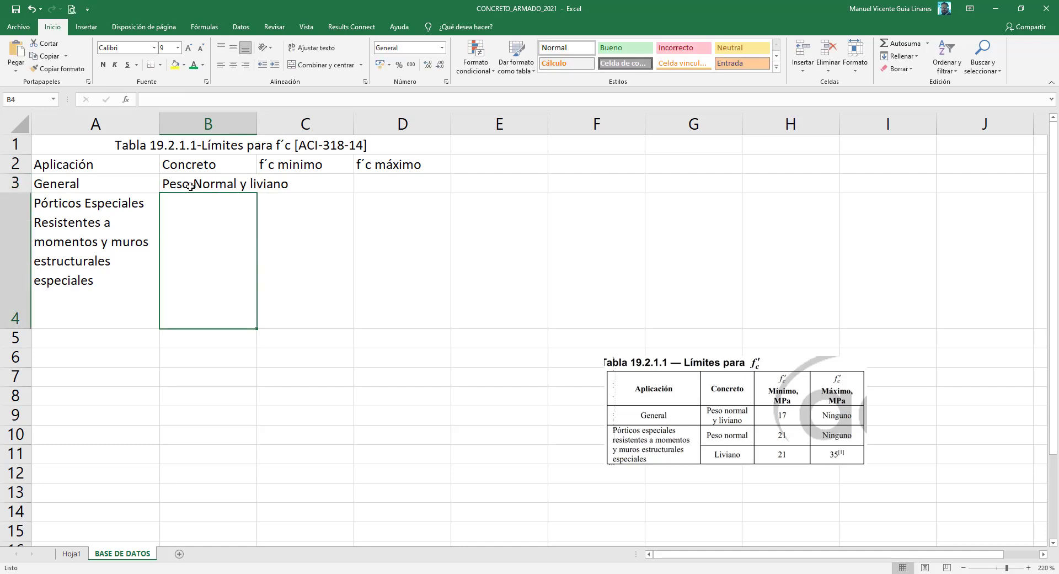
{"action": "left_click_drag", "start_coordinate": [257, 129], "coordinate": [296, 129]}
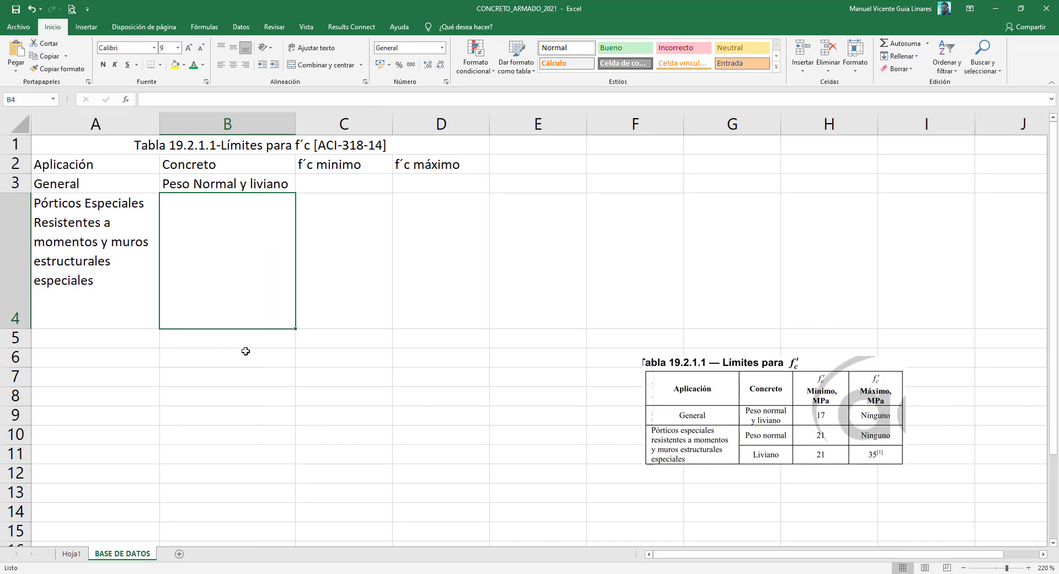
- Enter the concrete types "Peso Normal" in B4 and "Peso Liviano" in B5
{"action": "type", "text": "Peso"}
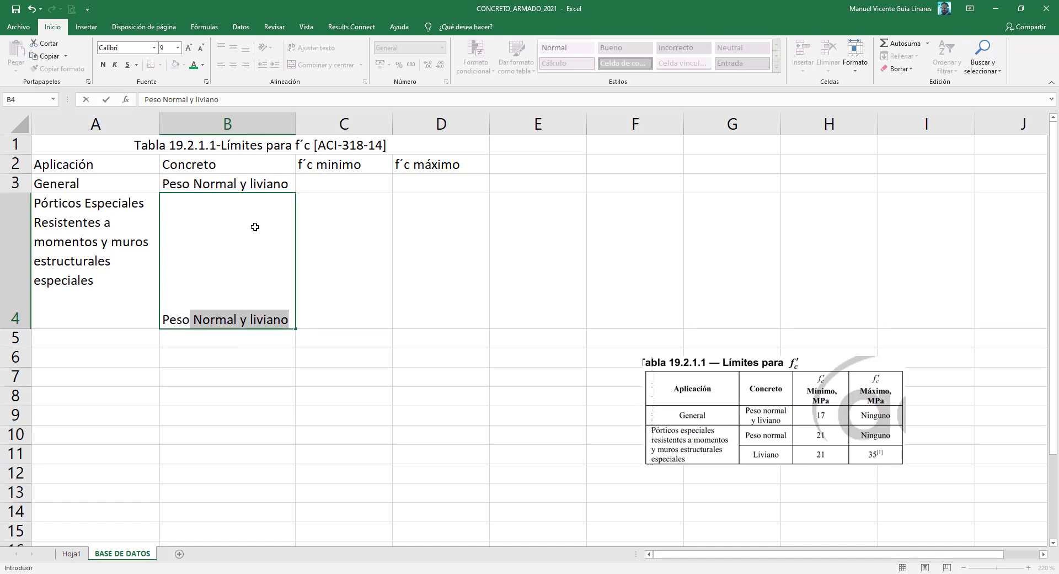
{"action": "key", "text": "Tab"}
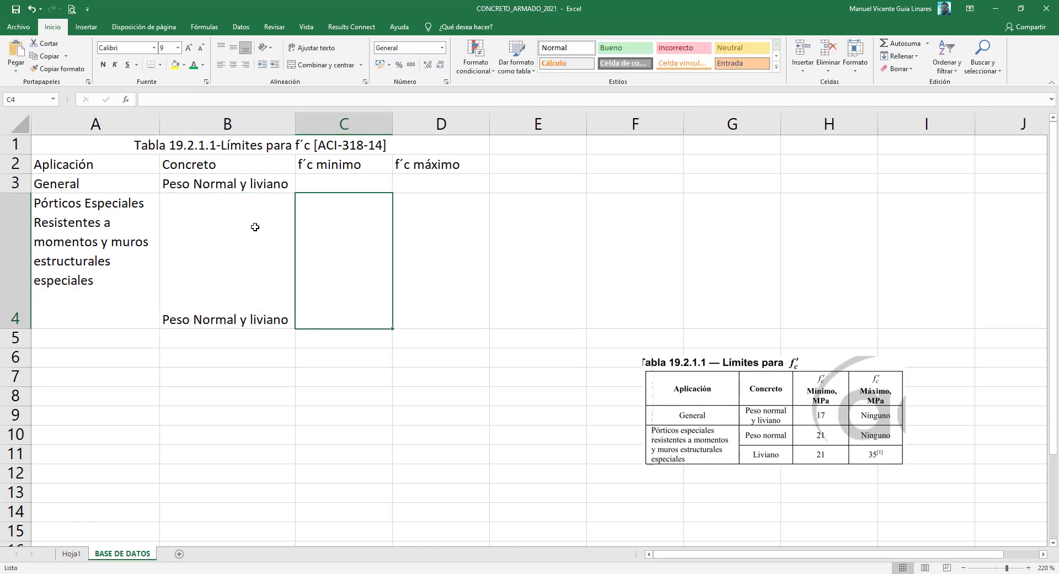
{"action": "left_click", "coordinate": [273, 268]}
{"action": "left_click", "coordinate": [228, 101]}
{"action": "key", "text": "BackSpace"}
{"action": "key", "text": "BackSpace"}
{"action": "key", "text": "BackSpace"}
{"action": "key", "text": "BackSpace"}
{"action": "key", "text": "BackSpace"}
{"action": "key", "text": "BackSpace"}
{"action": "key", "text": "BackSpace"}
{"action": "key", "text": "BackSpace"}
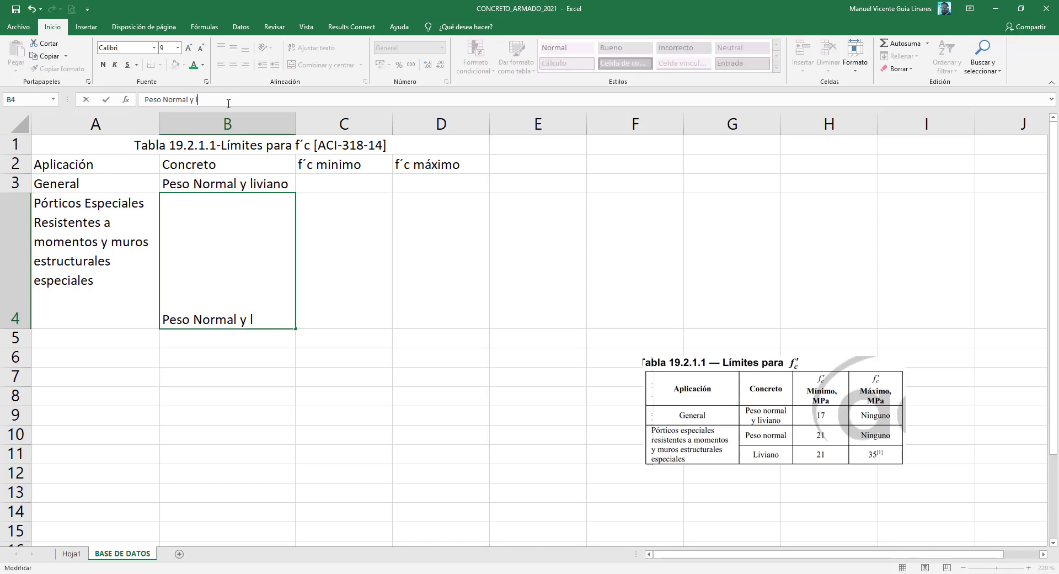
{"action": "key", "text": "BackSpace"}
{"action": "key", "text": "BackSpace"}
{"action": "key", "text": "Return"}
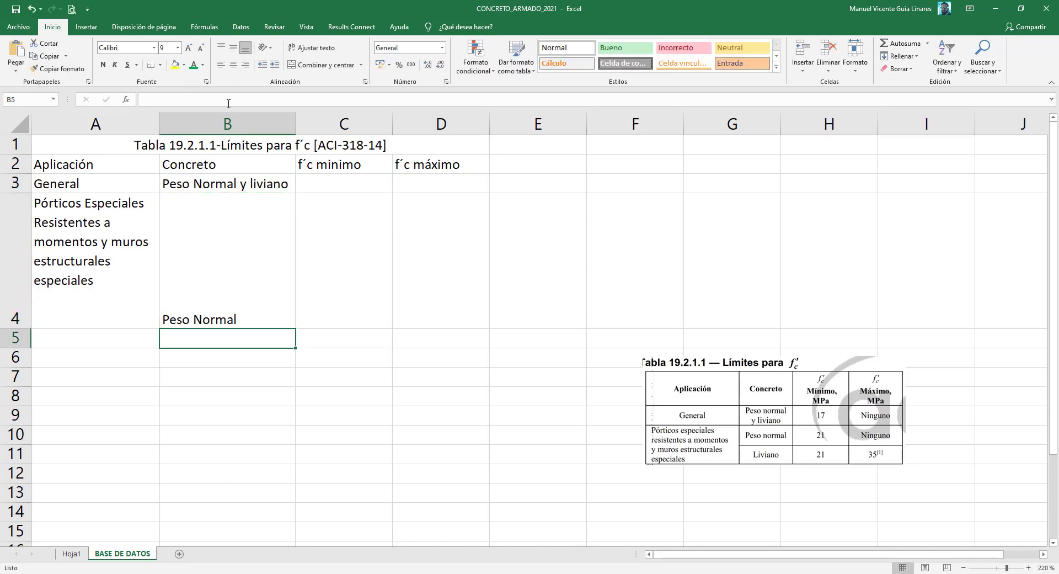
{"action": "type", "text": "Peso Liviano"}
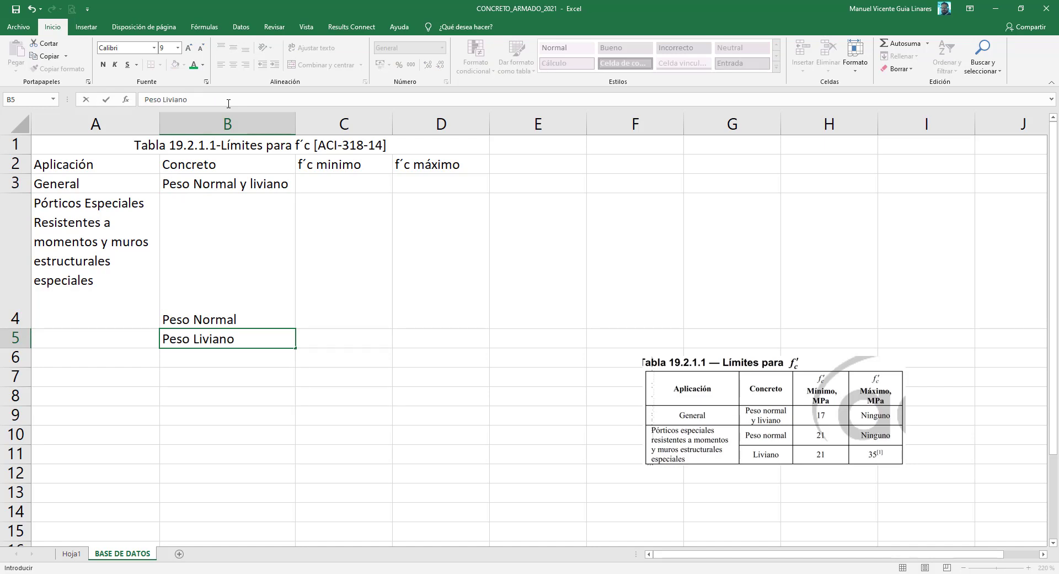
{"action": "left_click", "coordinate": [239, 274]}
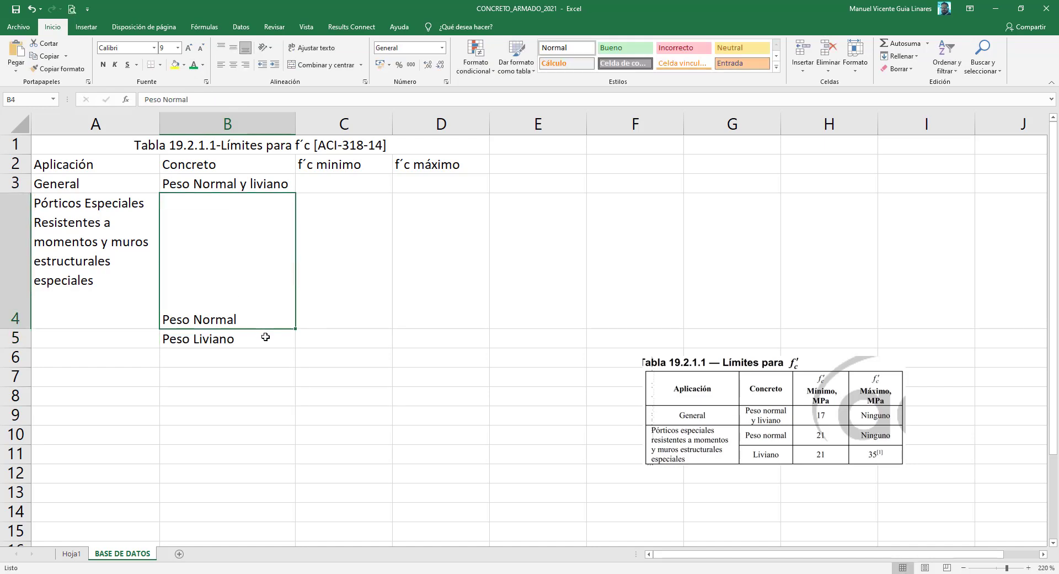
- Align the contents of all cells in the sheet vertically to the middle
{"action": "left_click", "coordinate": [16, 122]}
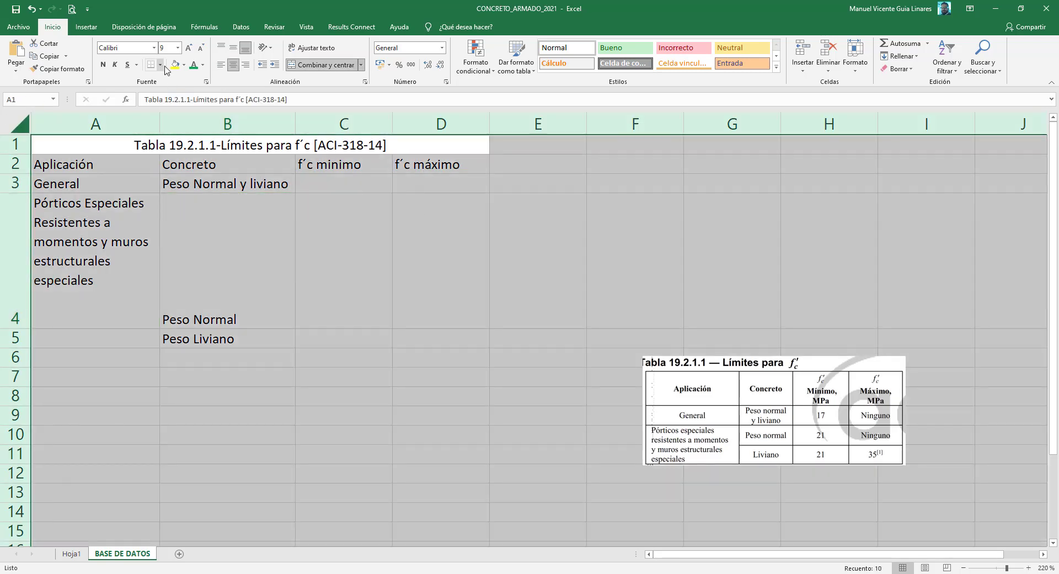
{"action": "left_click", "coordinate": [233, 47]}
{"action": "left_click", "coordinate": [264, 283]}
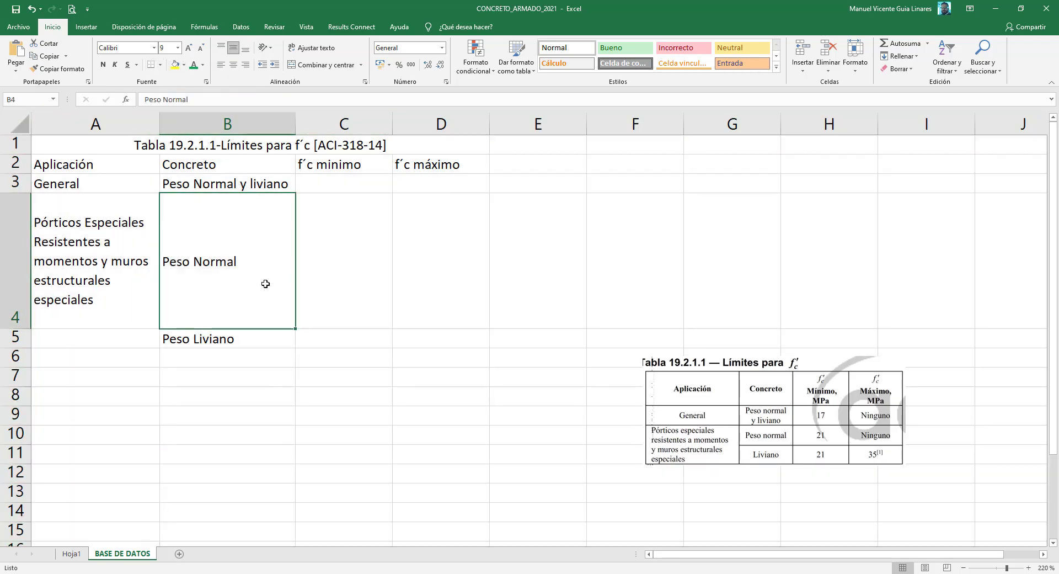
- Enter the minimum f´c values 170 in C3, 210 in C4 and 210 in C5
{"action": "left_click", "coordinate": [336, 187]}
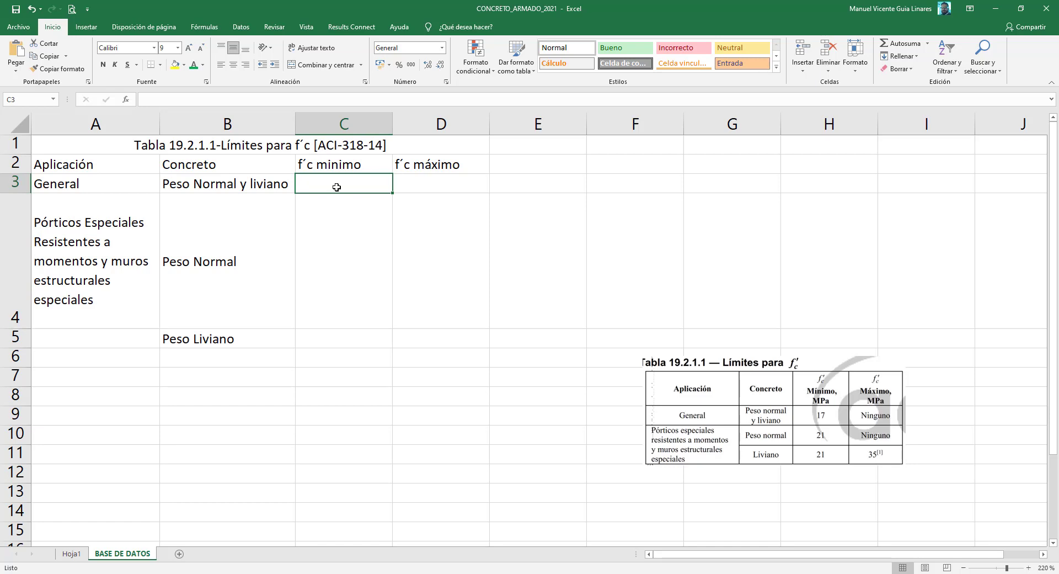
{"action": "type", "text": "170"}
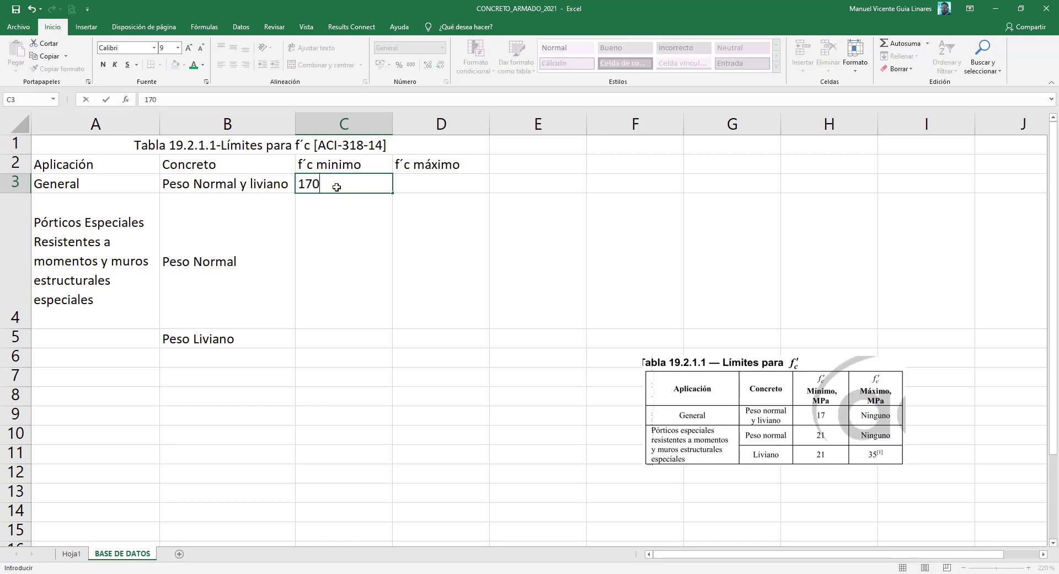
{"action": "key", "text": "Return"}
{"action": "type", "text": "210"}
{"action": "key", "text": "Return"}
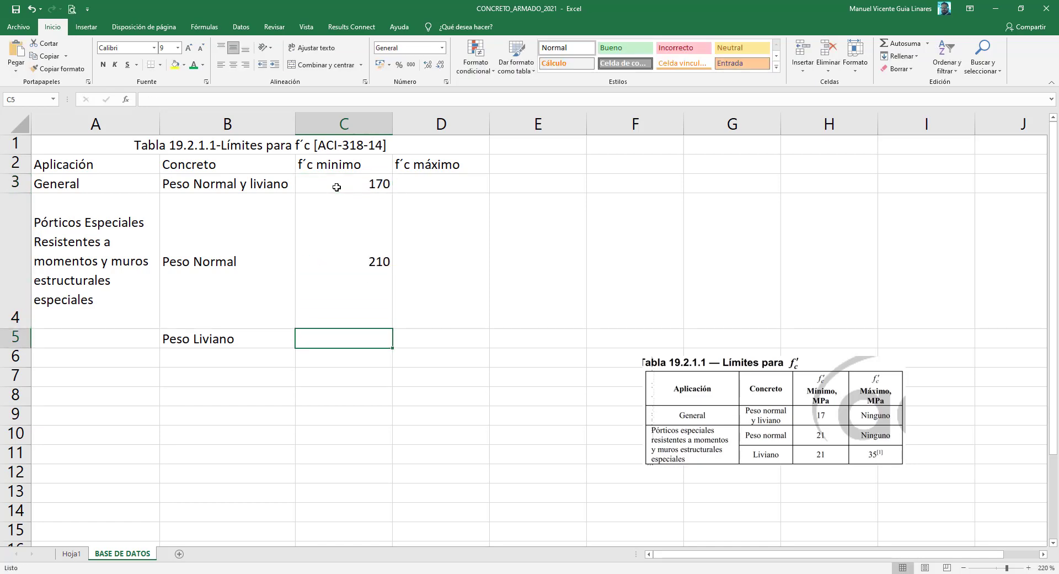
{"action": "type", "text": "210"}
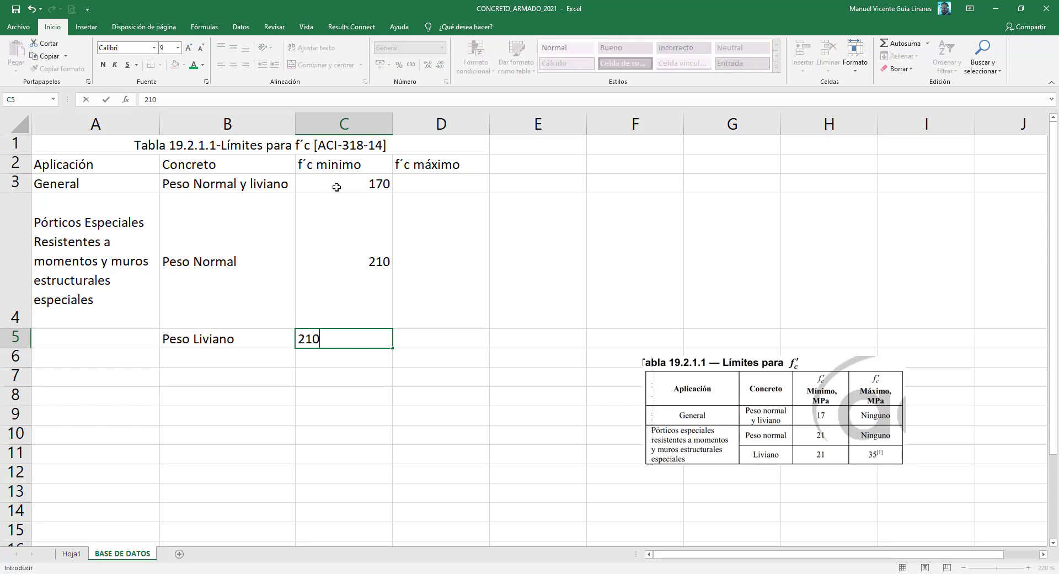
{"action": "key", "text": "Return"}
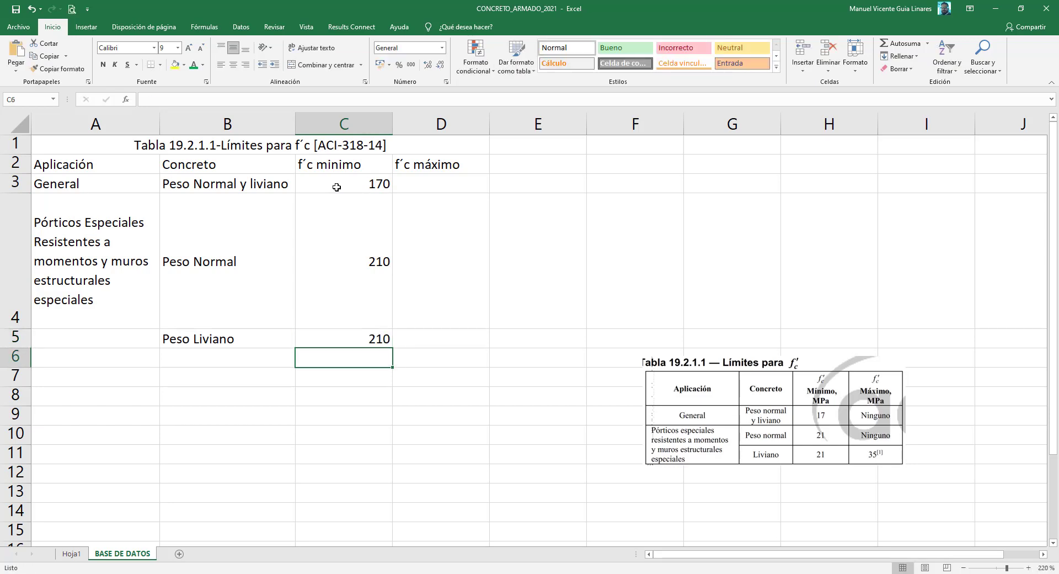
- Enter "Ninguno" as the maximum f´c in D3 and fill it down to D4
{"action": "left_click", "coordinate": [423, 187]}
{"action": "type", "text": "ninguno"}
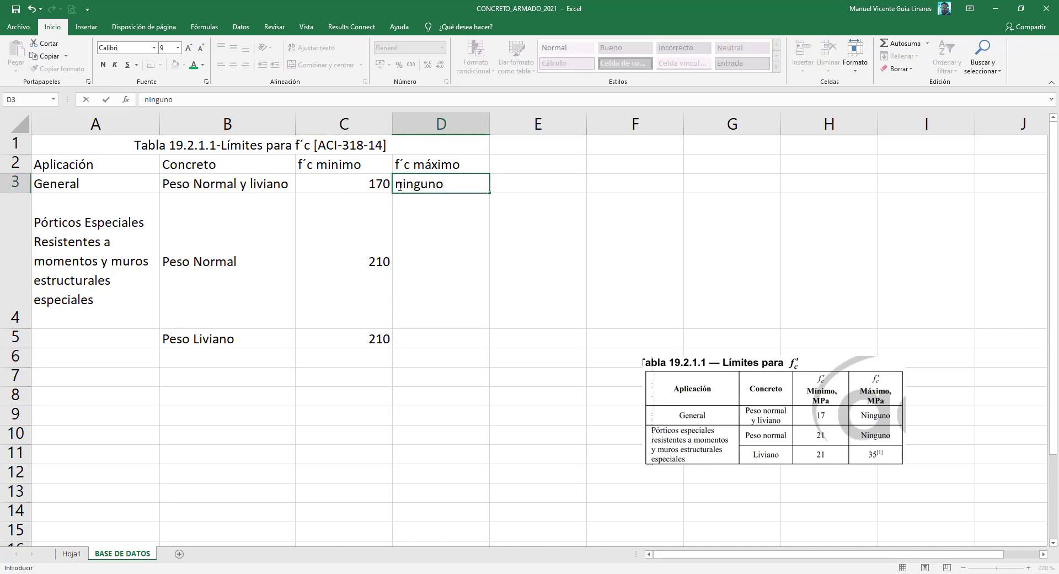
{"action": "left_click", "coordinate": [149, 100]}
{"action": "type", "text": "N"}
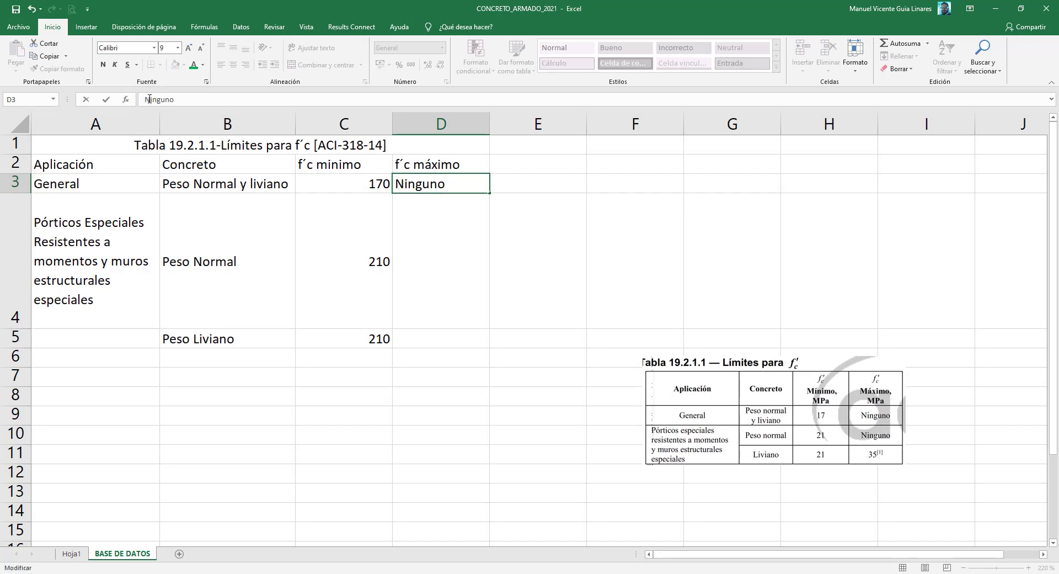
{"action": "key", "text": "Return"}
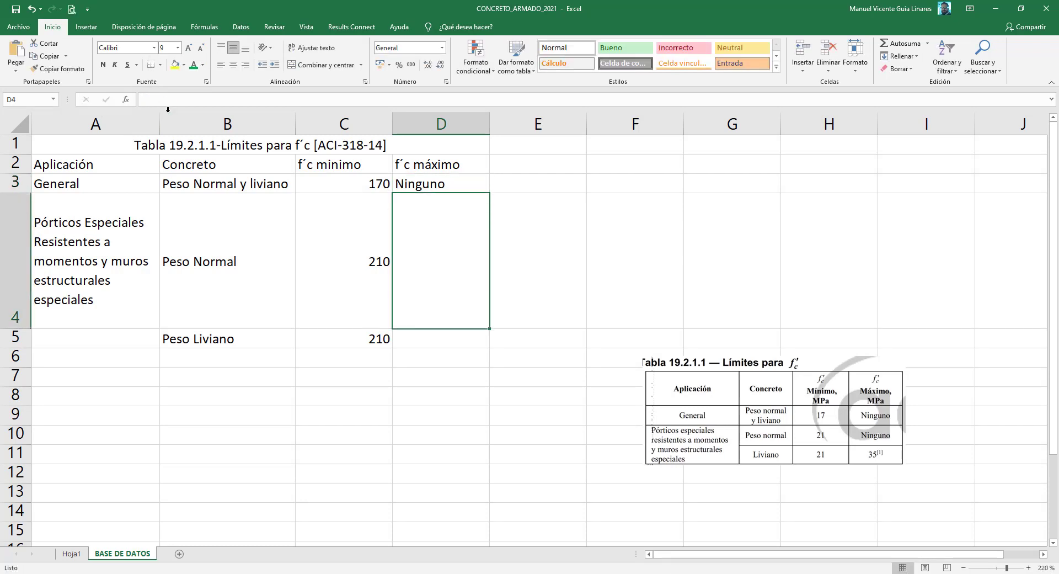
{"action": "left_click", "coordinate": [463, 188]}
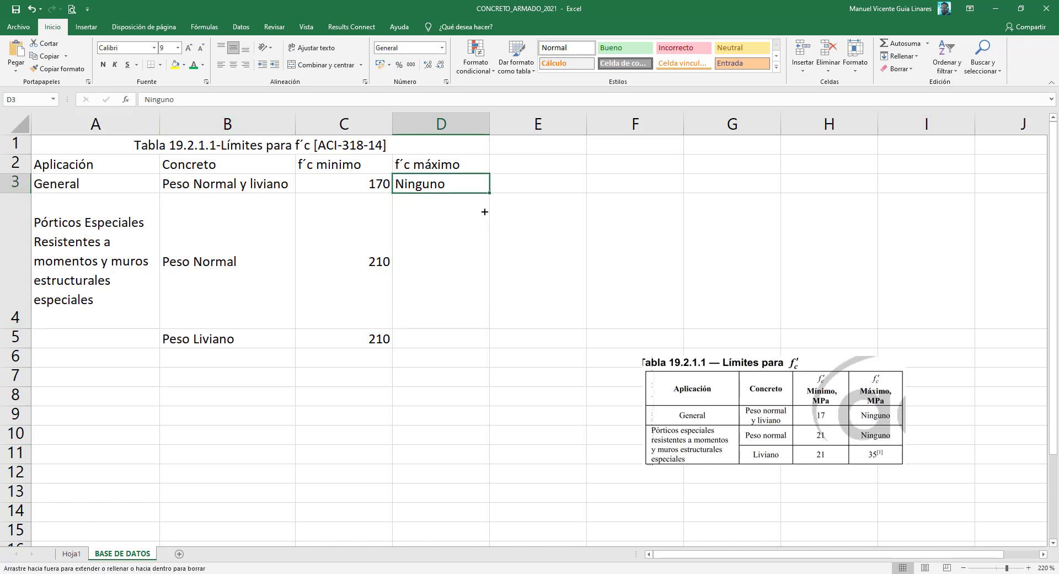
{"action": "left_click_drag", "start_coordinate": [488, 193], "coordinate": [475, 319]}
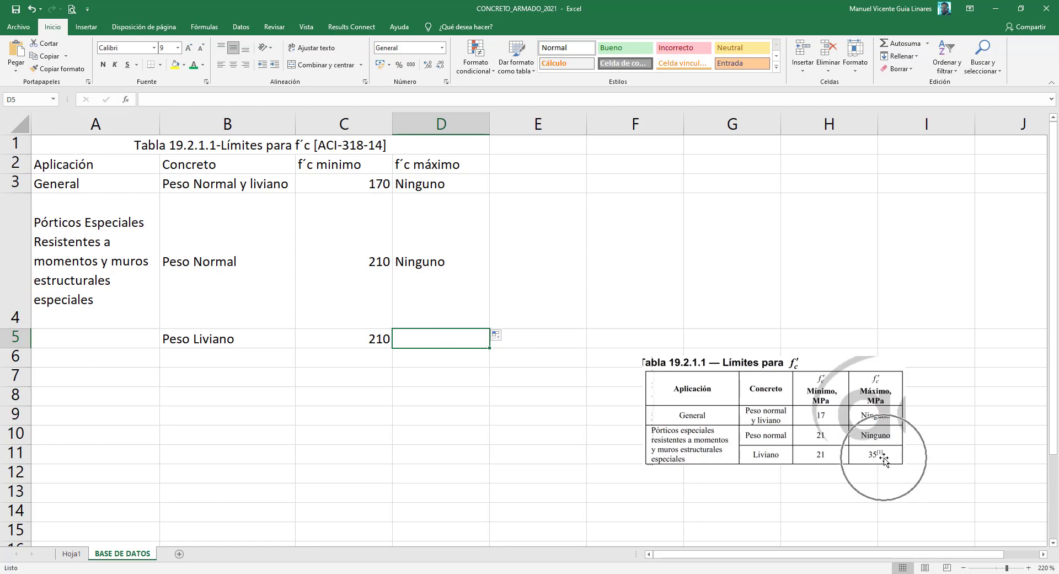
- Read footnote [1] of Tabla 19.2.1.1 in the ACI 318S-14 PDF in Nitro Pro and return to the CONCRETO_ARMADO_2021 workbook in Excel
{"action": "key", "text": "alt+Tab"}
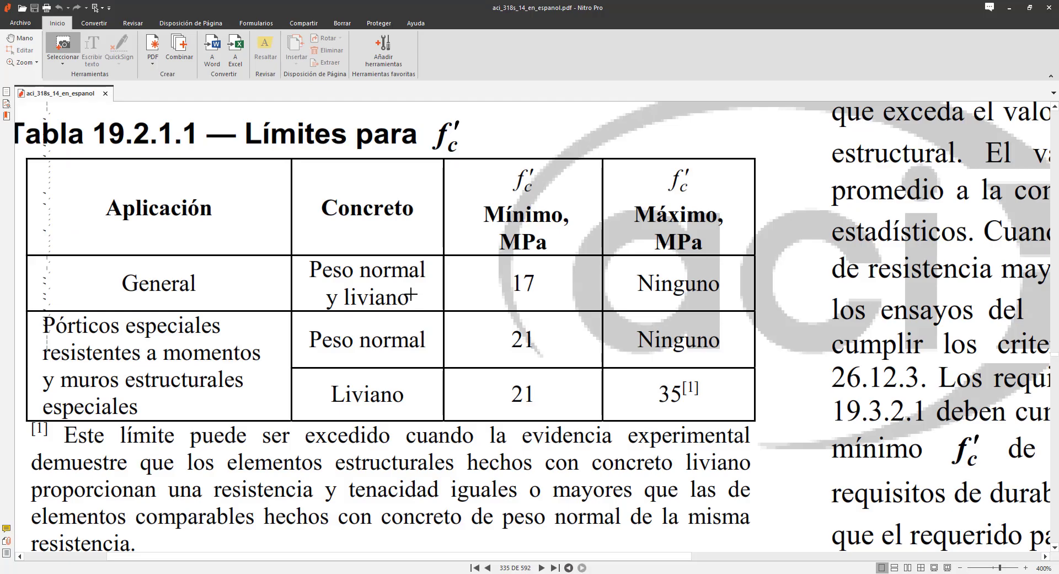
{"action": "scroll", "coordinate": [298, 312], "scroll_direction": "down", "scroll_amount": 1}
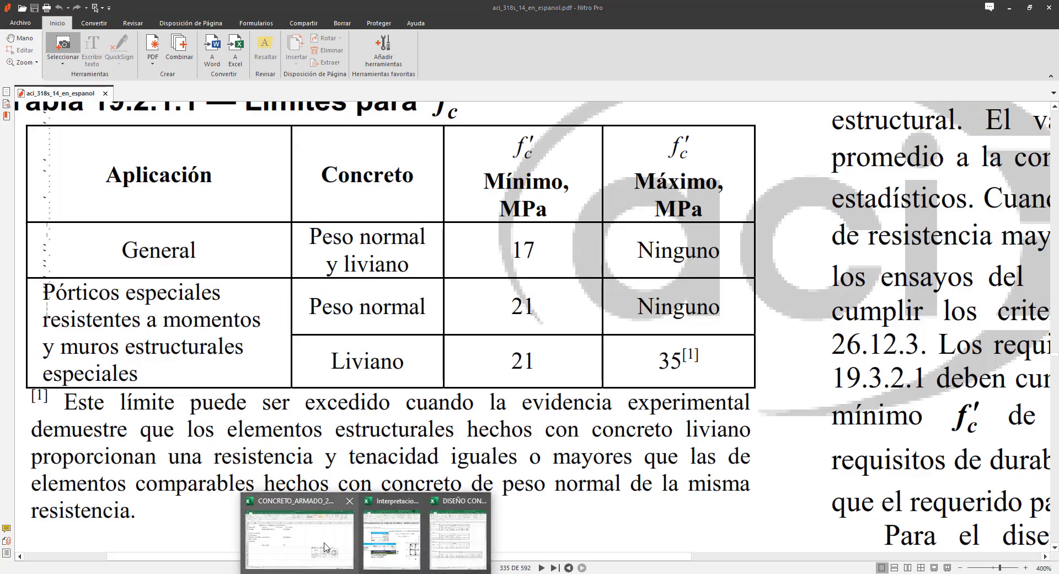
{"action": "left_click", "coordinate": [321, 538]}
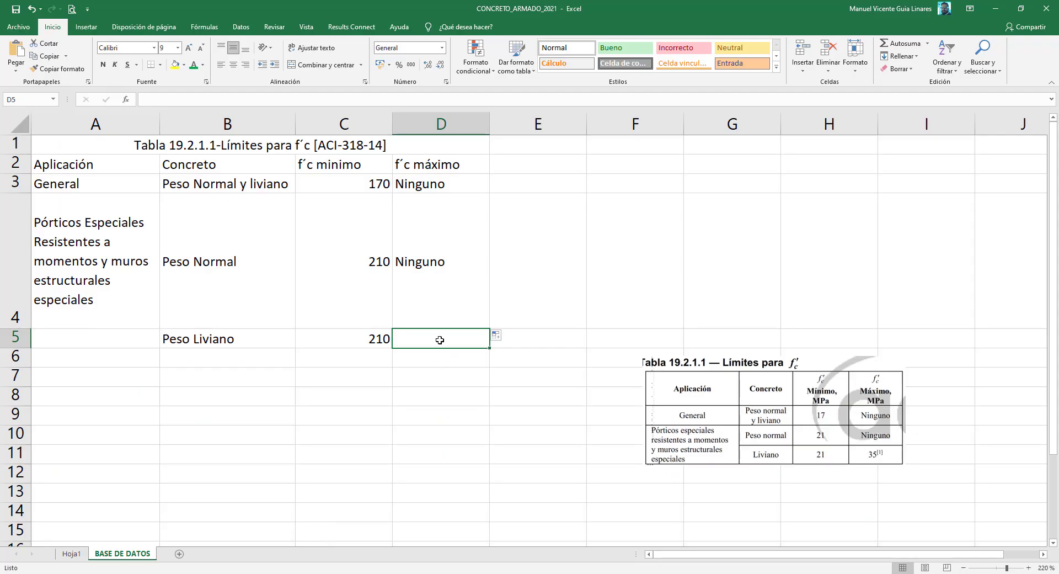
- Enter the maximum f´c value 350 in D5 and append the unit [kg/cm2] to the "f´c minimo" header in C2
{"action": "type", "text": "350"}
{"action": "key", "text": "Return"}
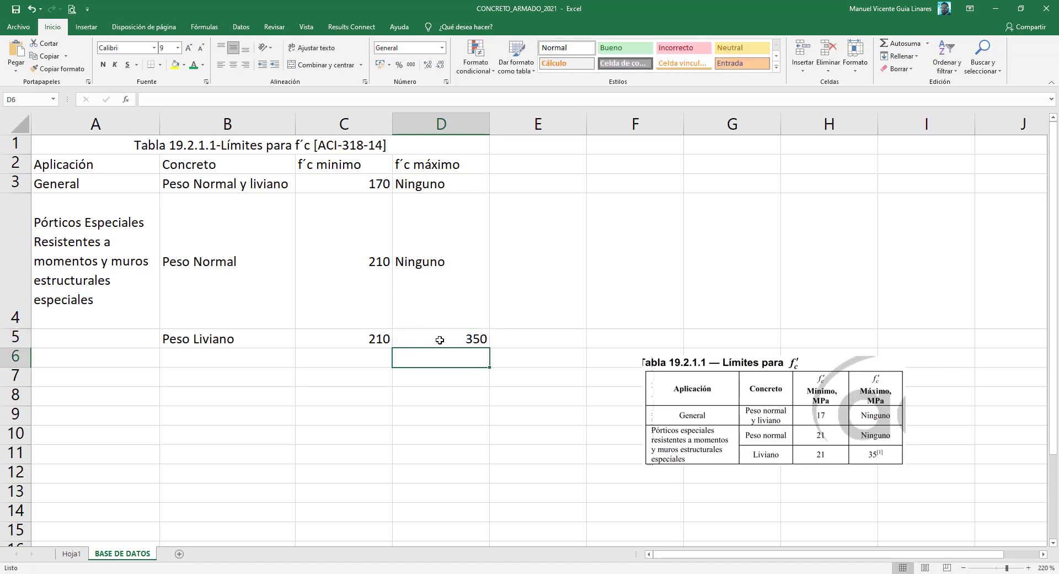
{"action": "left_click", "coordinate": [372, 161]}
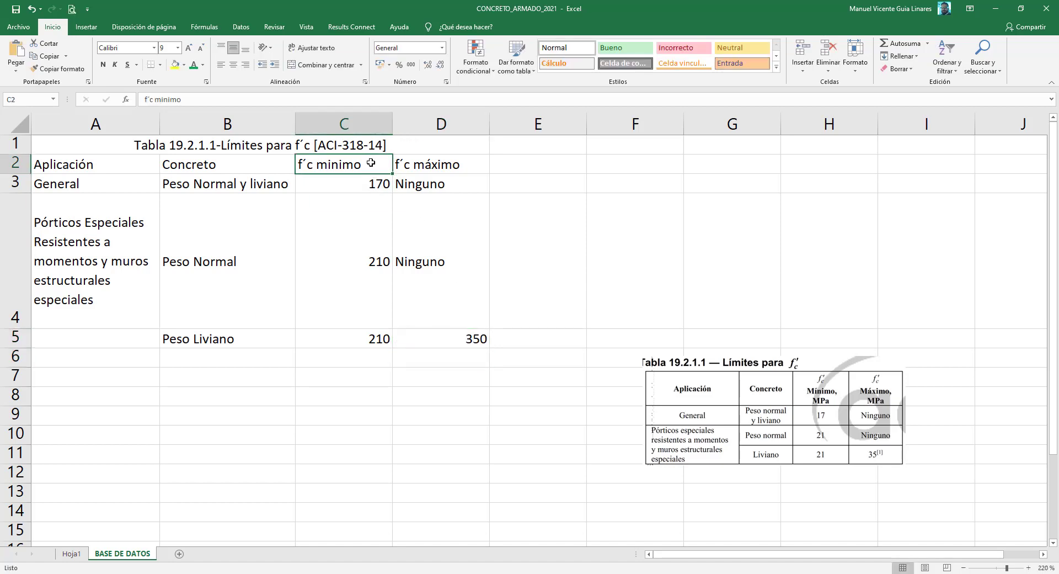
{"action": "left_click", "coordinate": [72, 553]}
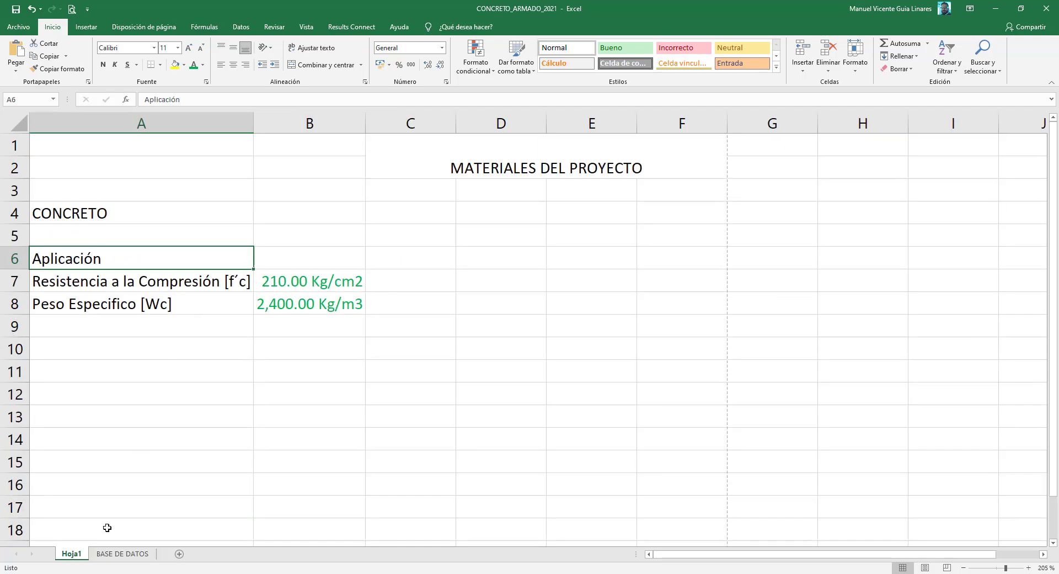
{"action": "left_click", "coordinate": [117, 553]}
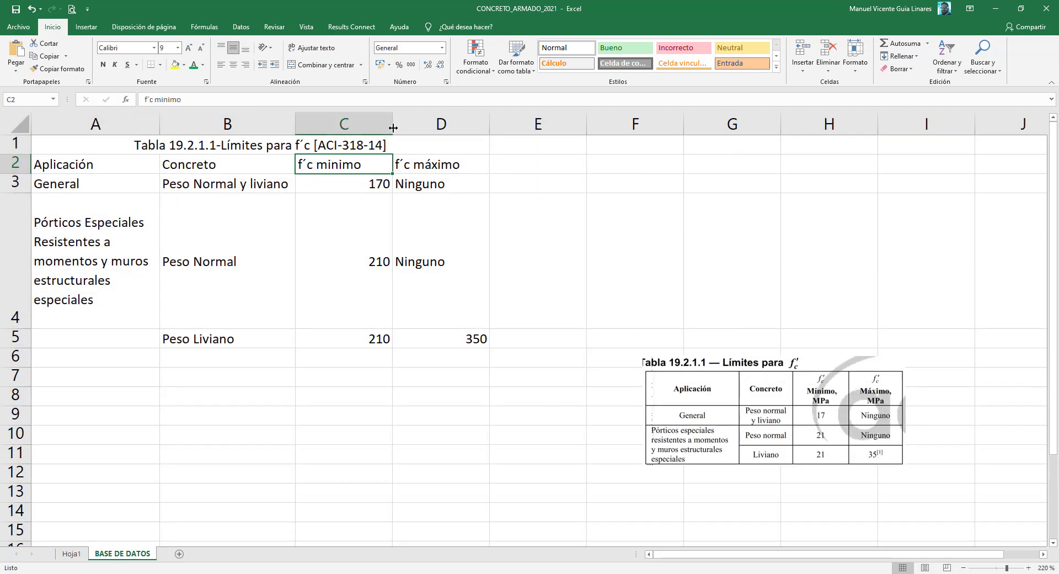
{"action": "left_click", "coordinate": [253, 99]}
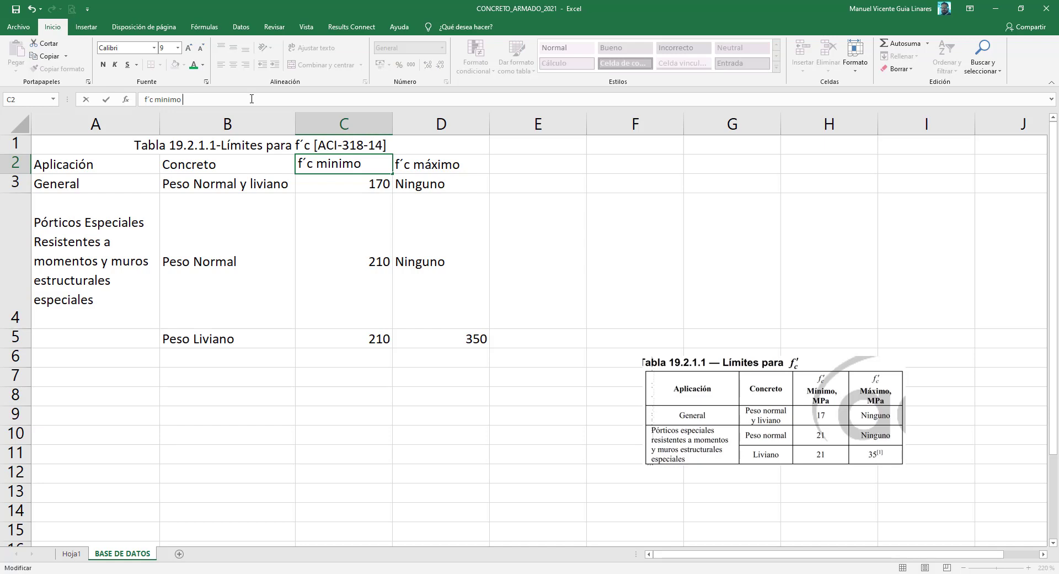
{"action": "type", "text": "[kg/cm2"}
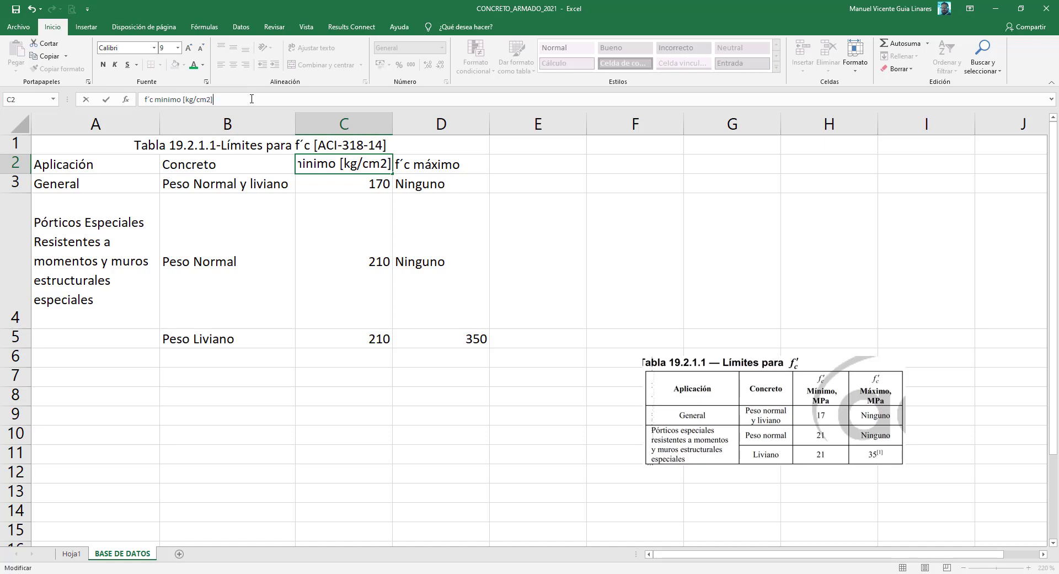
- Copy the [kg/cm2] unit text from the C2 header and append it, after a space, to the "f´c máximo" header in D2
{"action": "key", "text": "shift+Left"}
{"action": "key", "text": "shift+Left"}
{"action": "key", "text": "shift+Left"}
{"action": "right_click", "coordinate": [205, 102]}
{"action": "left_click", "coordinate": [226, 117]}
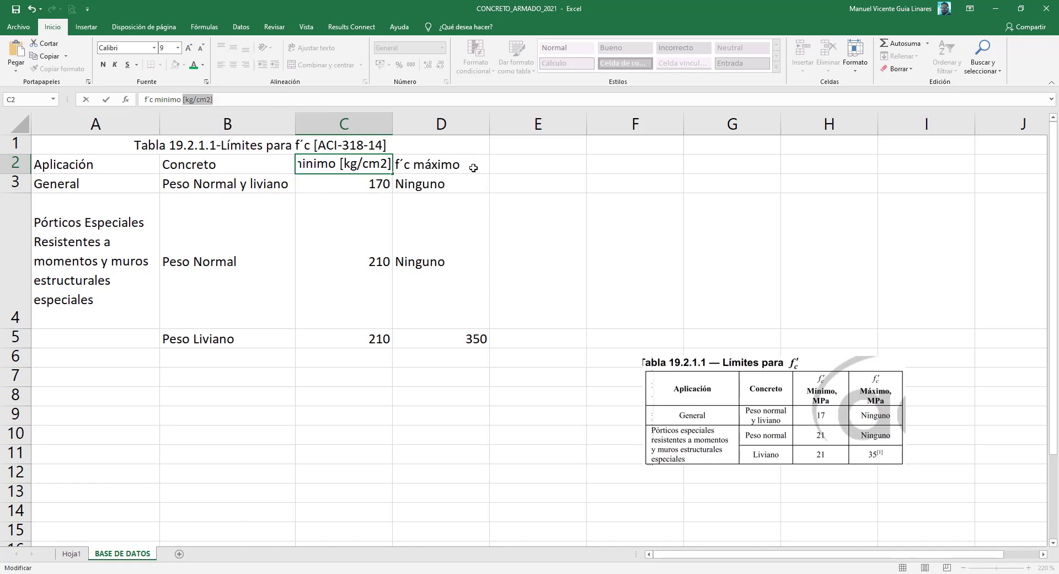
{"action": "key", "text": "Return"}
{"action": "left_click", "coordinate": [474, 165]}
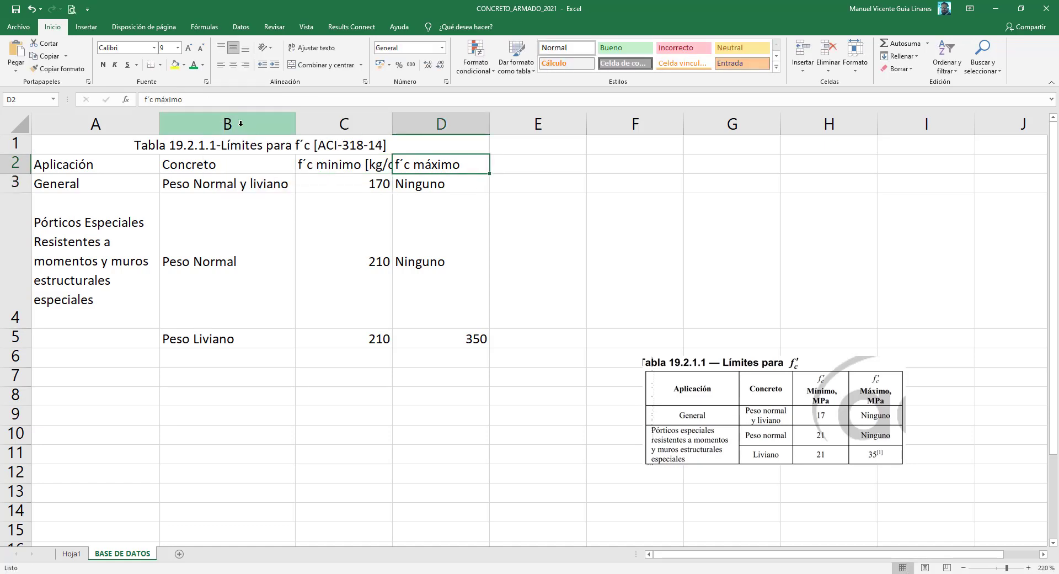
{"action": "right_click", "coordinate": [214, 99]}
{"action": "left_click", "coordinate": [235, 148]}
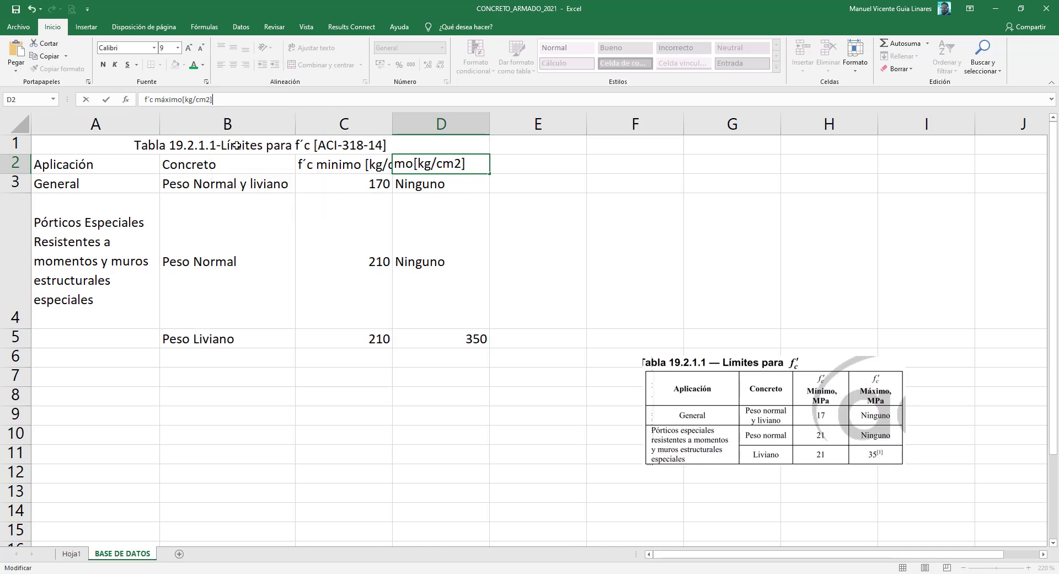
{"action": "left_click", "coordinate": [183, 99]}
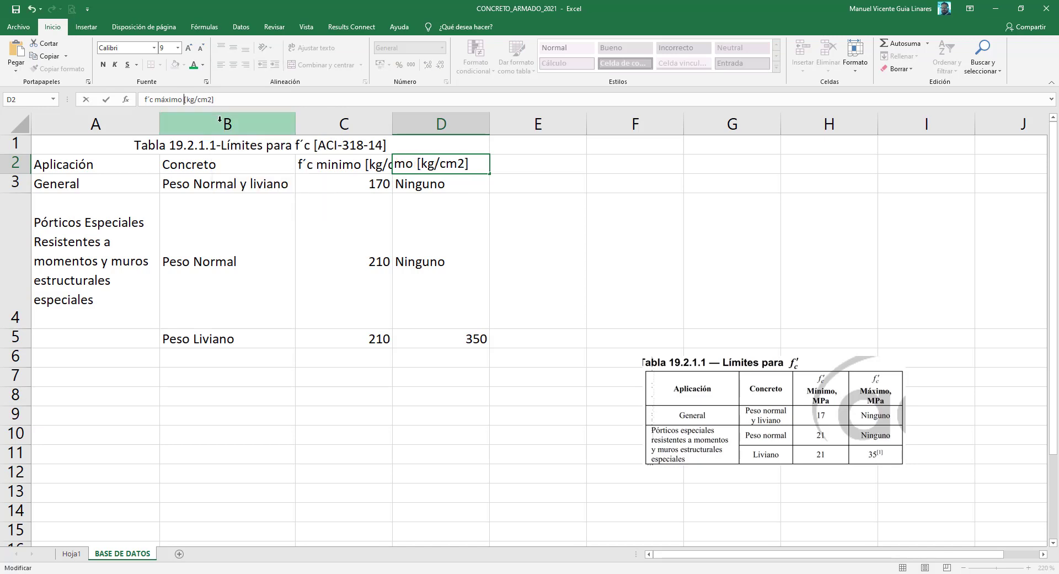
{"action": "left_click", "coordinate": [506, 283]}
- Widen columns C and D so that the f´c minimo and f´c máximo headers fit completely
{"action": "left_click", "coordinate": [458, 330]}
{"action": "double_click", "coordinate": [392, 123]}
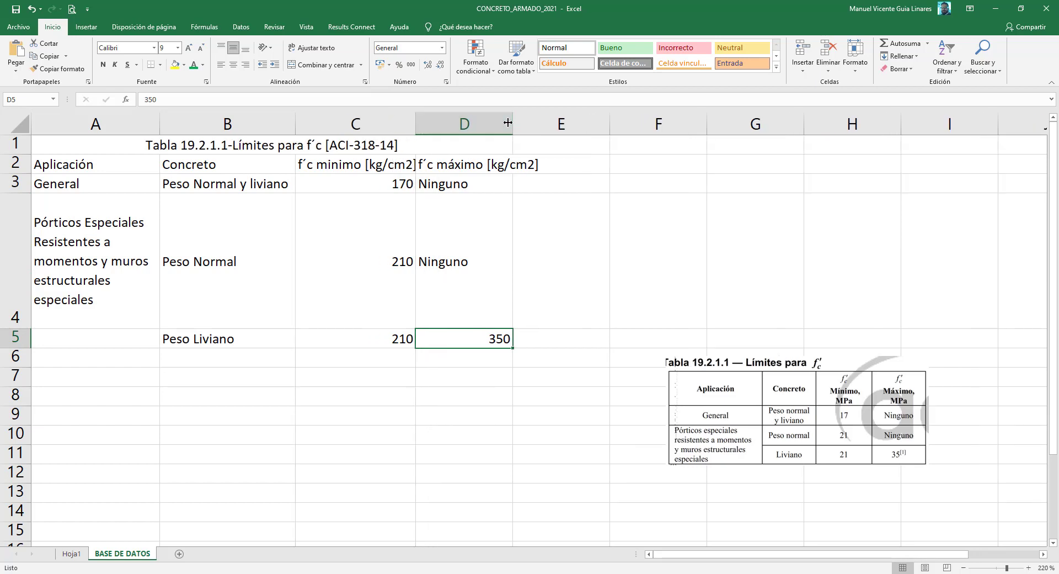
{"action": "left_click_drag", "start_coordinate": [515, 117], "coordinate": [551, 117]}
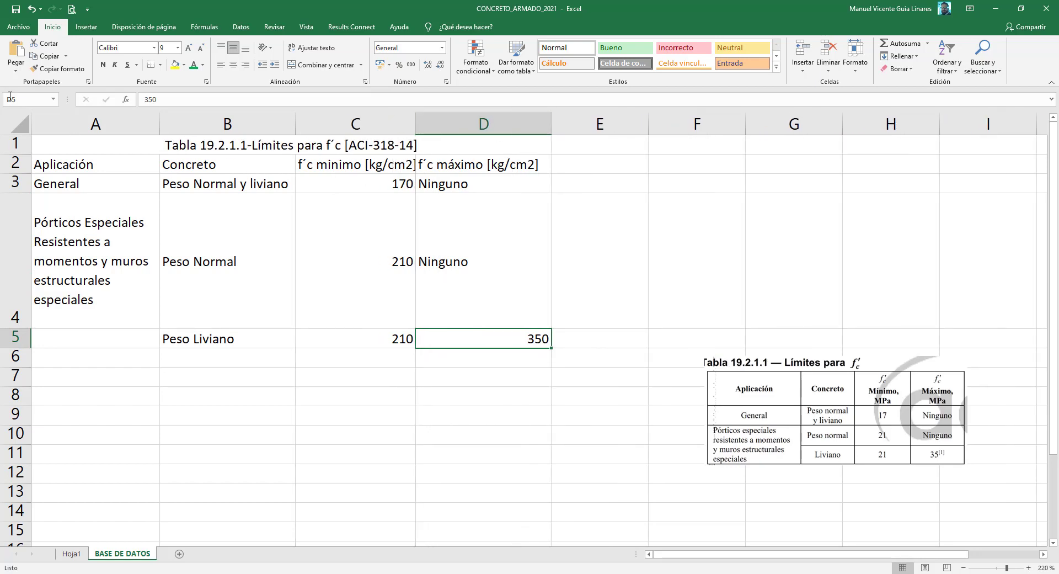
- Center the contents of all cells in the BASE DE DATOS sheet horizontally
{"action": "left_click", "coordinate": [16, 125]}
{"action": "left_click", "coordinate": [238, 64]}
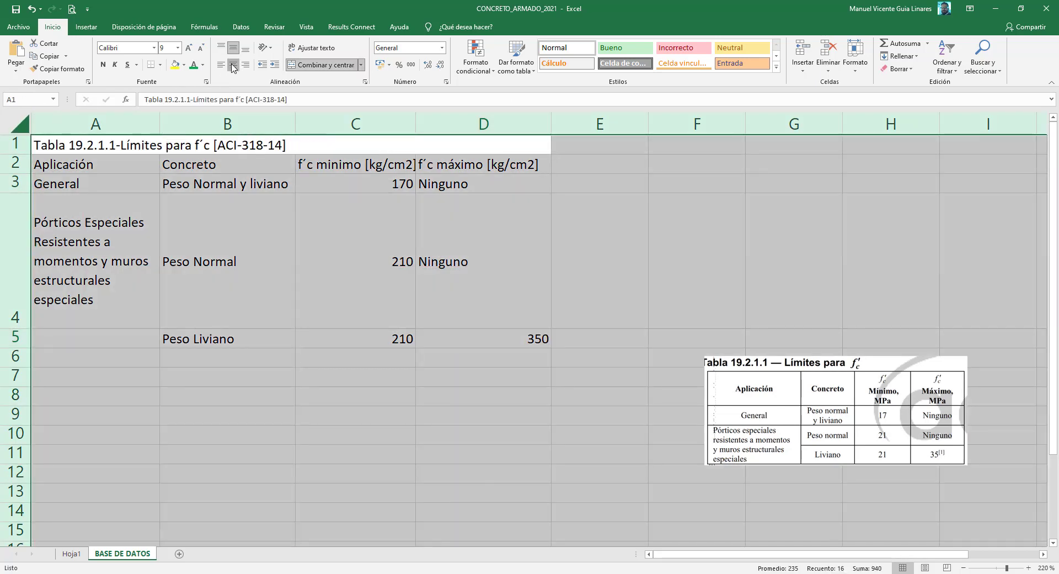
{"action": "left_click", "coordinate": [237, 65]}
{"action": "left_click", "coordinate": [333, 247]}
- Apply a thick outside border around the table A1:D5 and around its title row
{"action": "left_click_drag", "start_coordinate": [513, 335], "coordinate": [85, 141]}
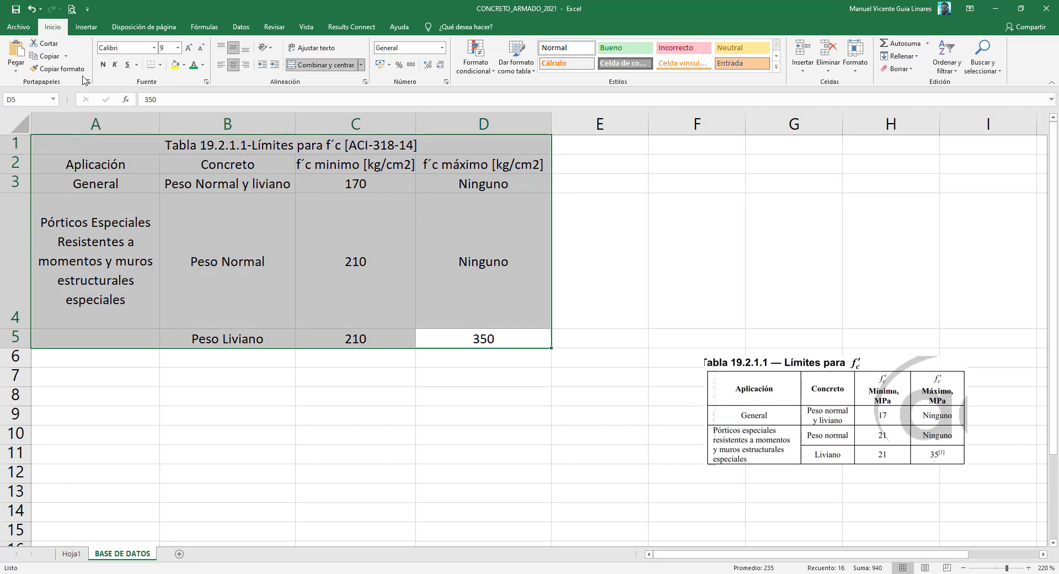
{"action": "left_click", "coordinate": [159, 65]}
{"action": "left_click", "coordinate": [189, 188]}
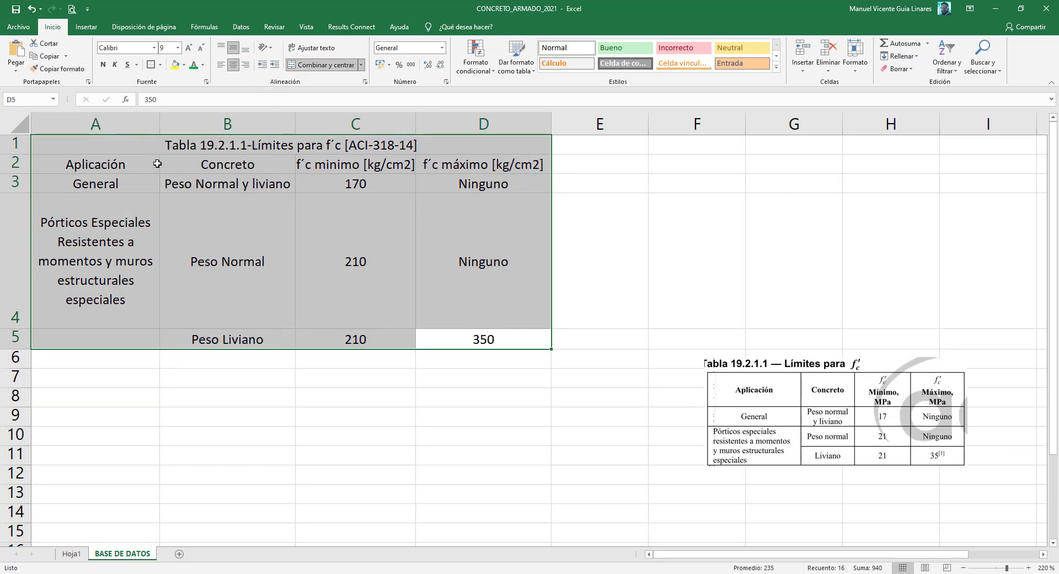
{"action": "left_click", "coordinate": [138, 148]}
{"action": "left_click", "coordinate": [222, 226]}
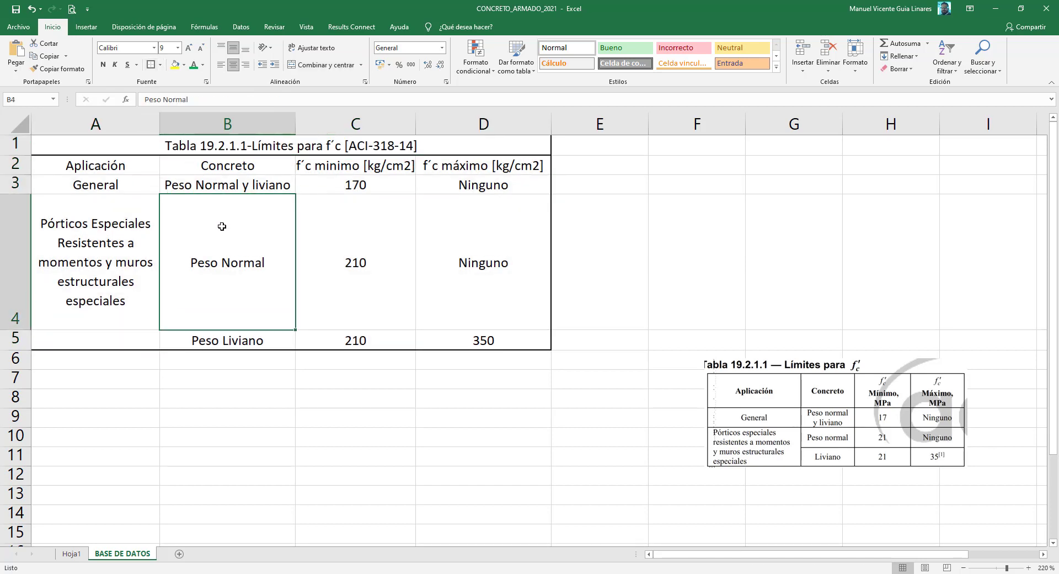
- Apply the same thick outside border to the header row A2:D2
{"action": "left_click_drag", "start_coordinate": [123, 169], "coordinate": [491, 164]}
{"action": "left_click", "coordinate": [151, 65]}
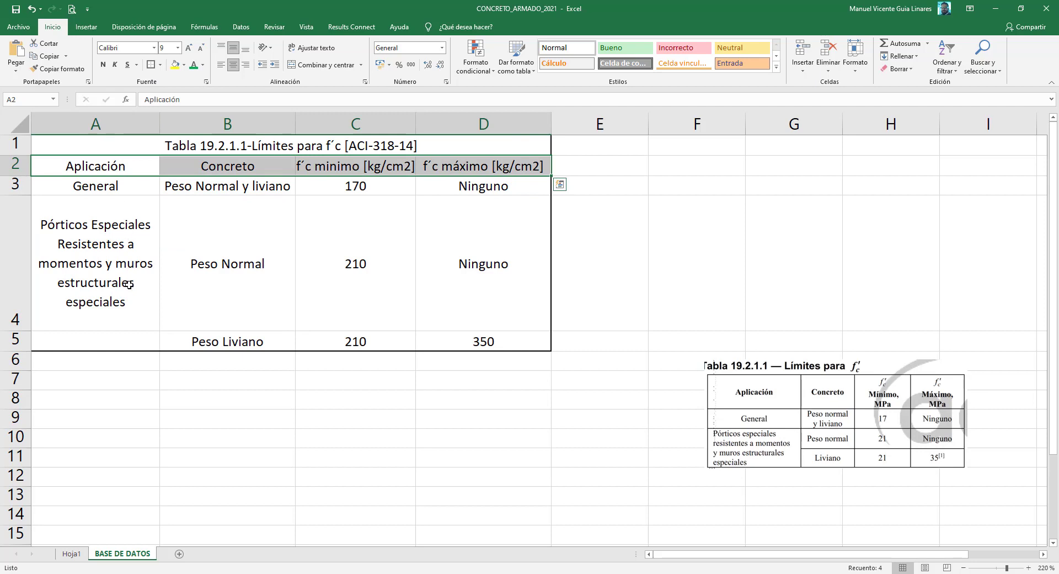
{"action": "left_click", "coordinate": [129, 188]}
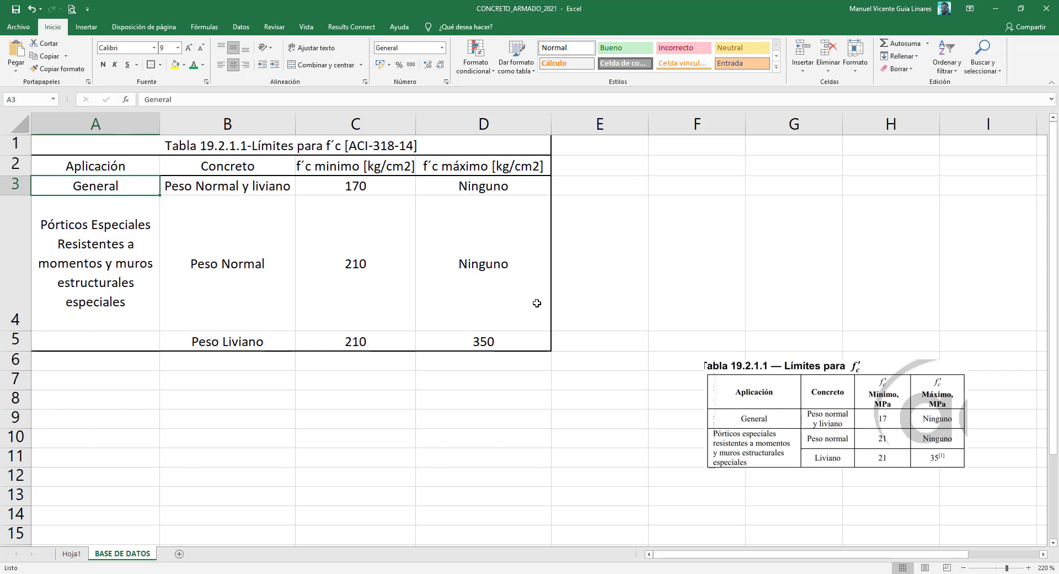
- Move the Aplicación label on Hoja1 from A6 to row 5, merged and centered across D5:F5
{"action": "left_click", "coordinate": [72, 554]}
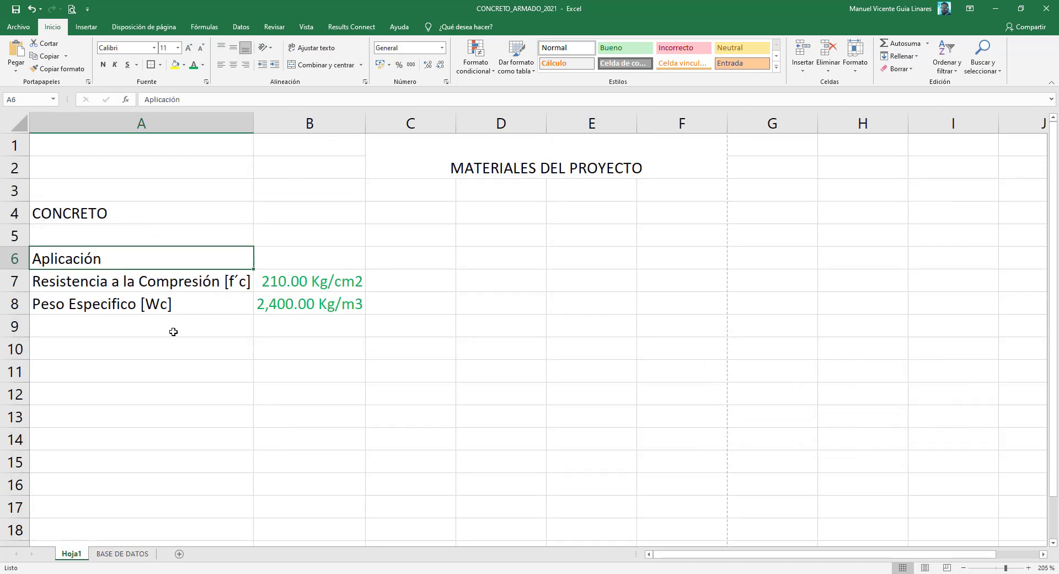
{"action": "left_click", "coordinate": [295, 263]}
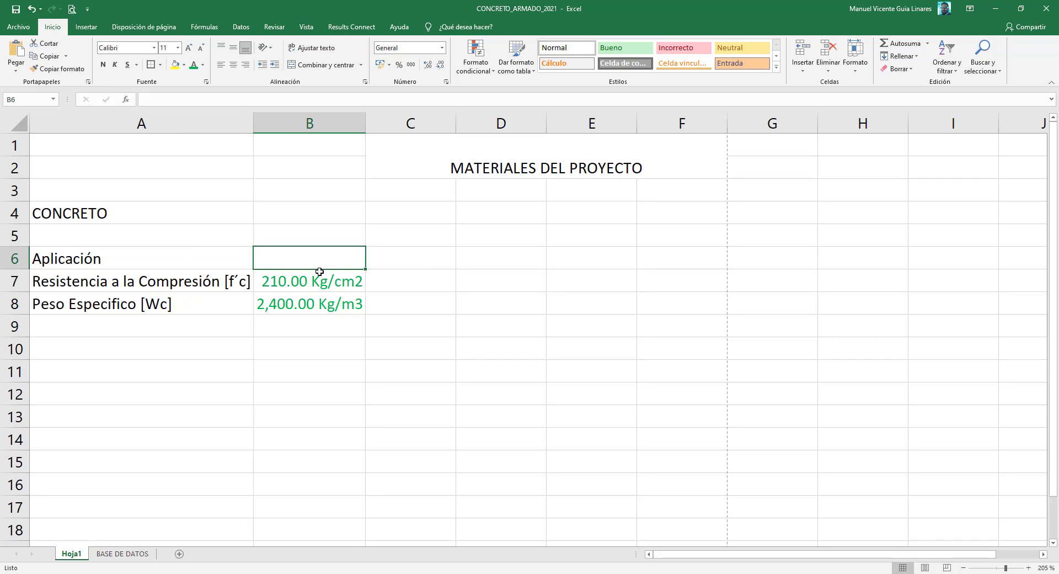
{"action": "left_click", "coordinate": [109, 257]}
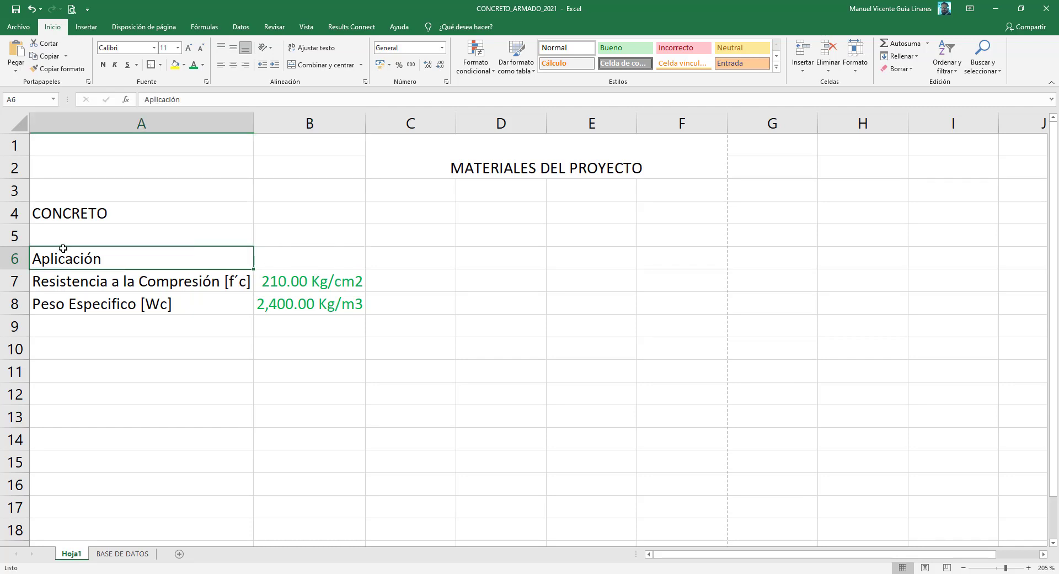
{"action": "left_click_drag", "start_coordinate": [63, 247], "coordinate": [516, 254]}
{"action": "left_click_drag", "start_coordinate": [678, 261], "coordinate": [515, 263]}
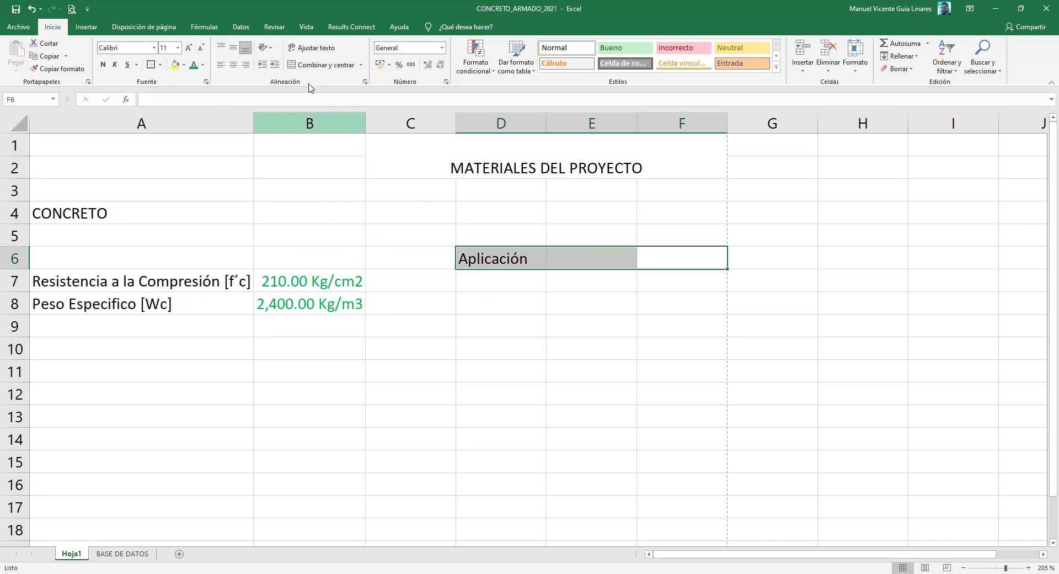
{"action": "left_click", "coordinate": [303, 67]}
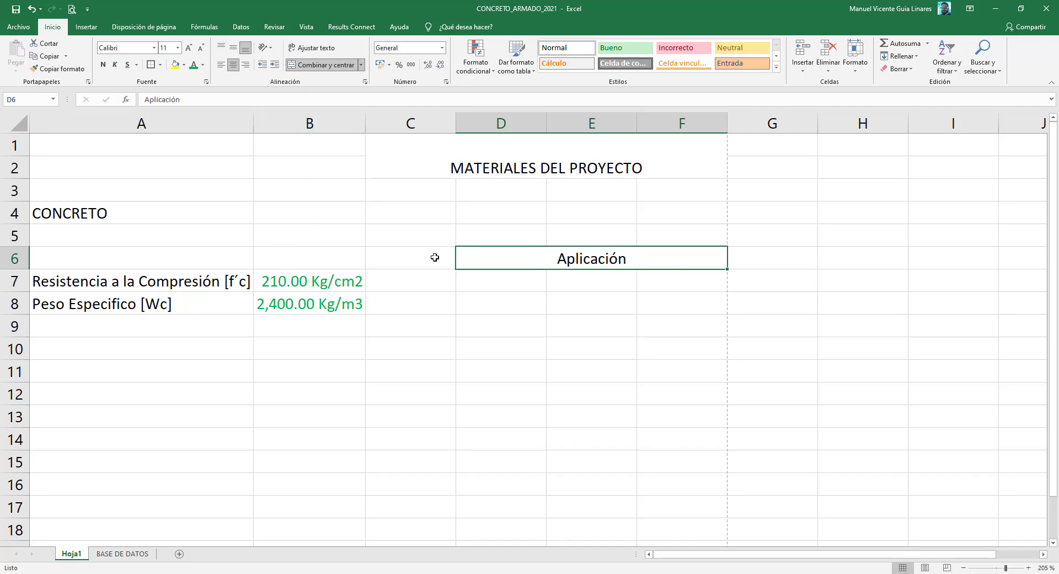
{"action": "left_click_drag", "start_coordinate": [516, 250], "coordinate": [515, 233]}
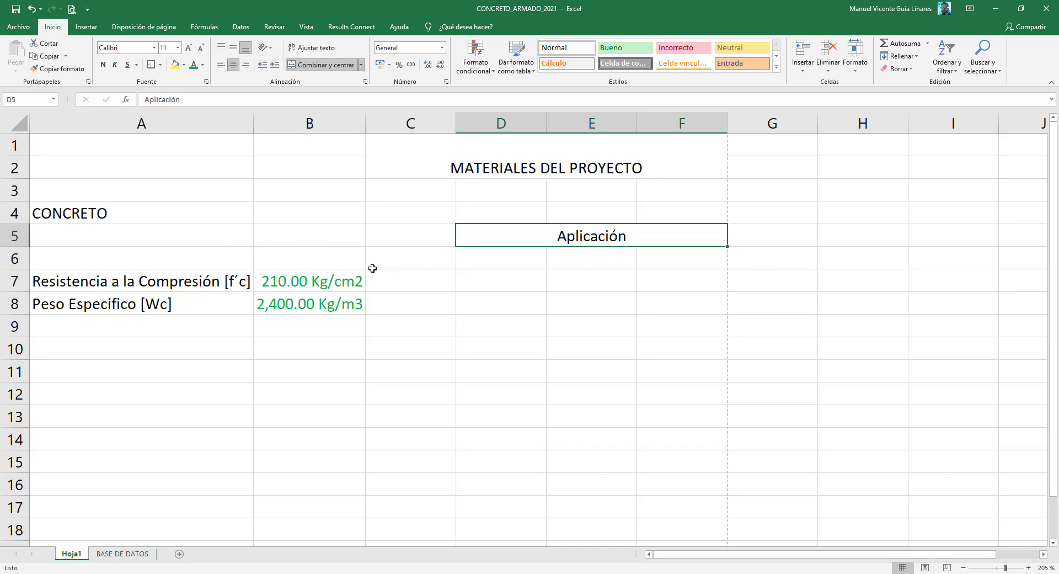
- Delete the entire empty row 6 above Resistencia a la Compresión [f´c]
{"action": "right_click", "coordinate": [148, 258]}
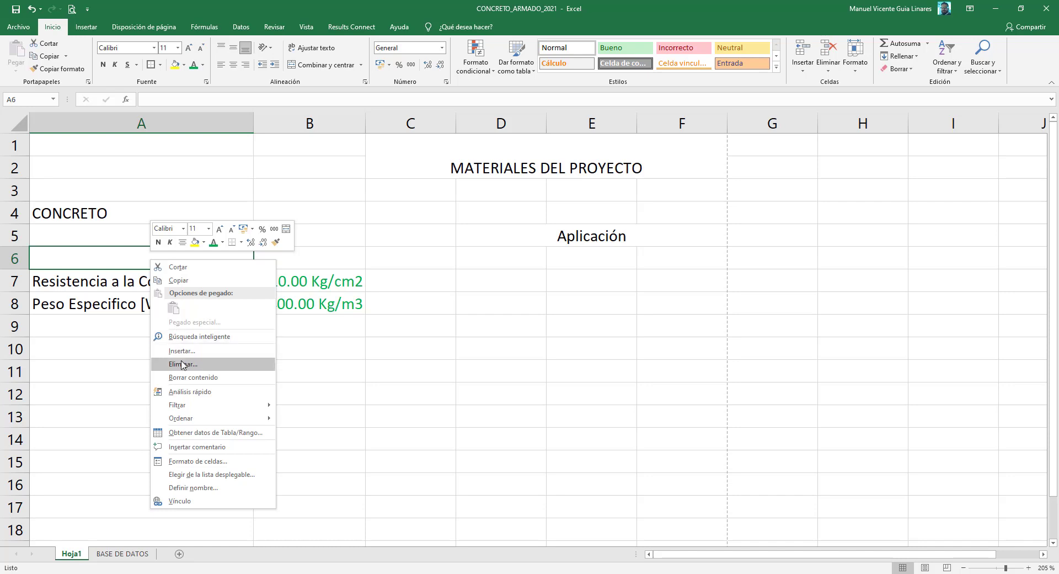
{"action": "left_click", "coordinate": [184, 362]}
{"action": "left_click", "coordinate": [147, 361]}
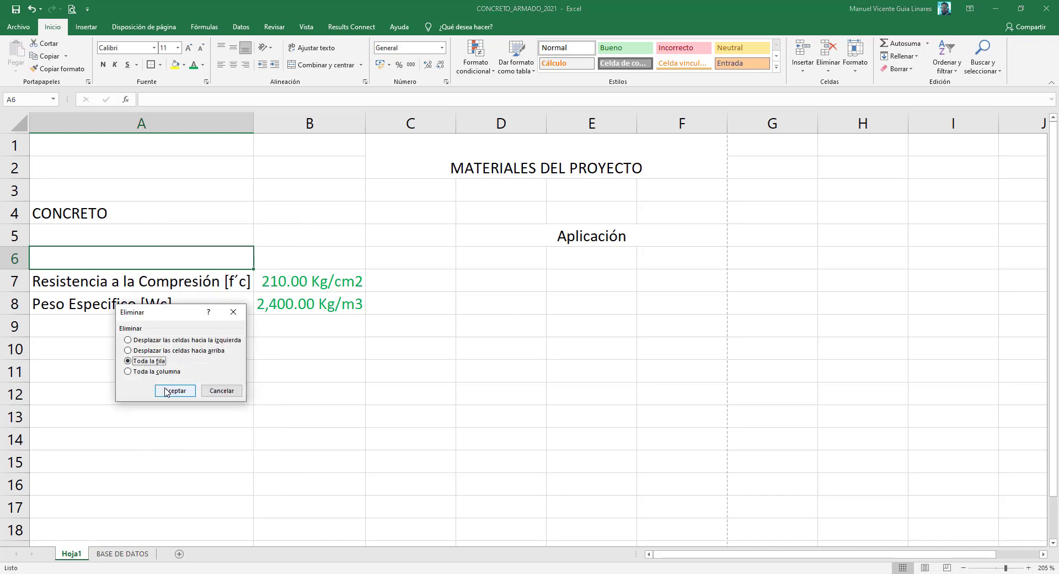
{"action": "left_click", "coordinate": [175, 390]}
- Merge and center the empty cells D6:F7 below the Aplicación label
{"action": "left_click", "coordinate": [507, 258]}
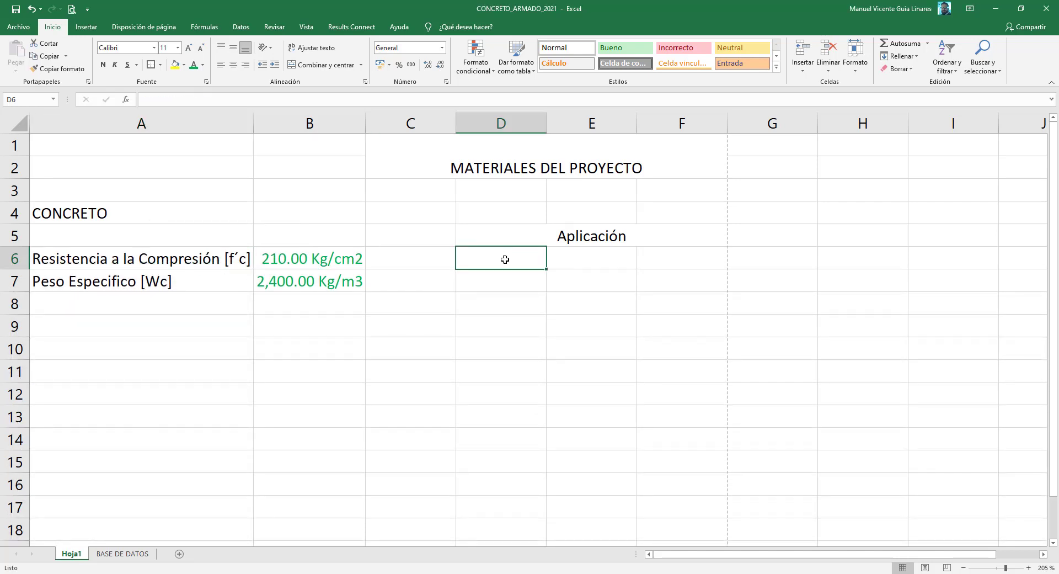
{"action": "left_click_drag", "start_coordinate": [524, 262], "coordinate": [656, 280]}
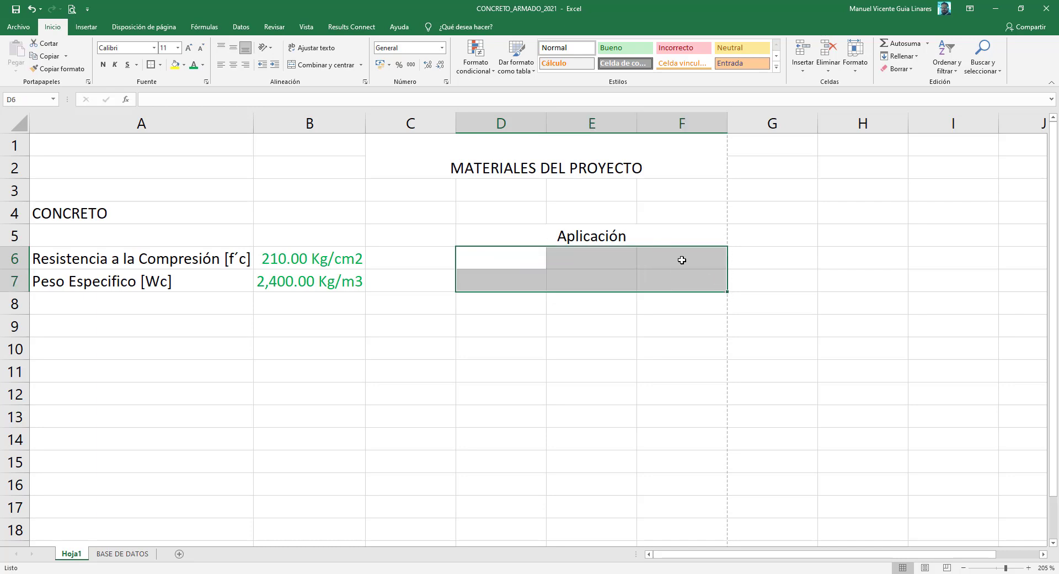
{"action": "left_click", "coordinate": [294, 66]}
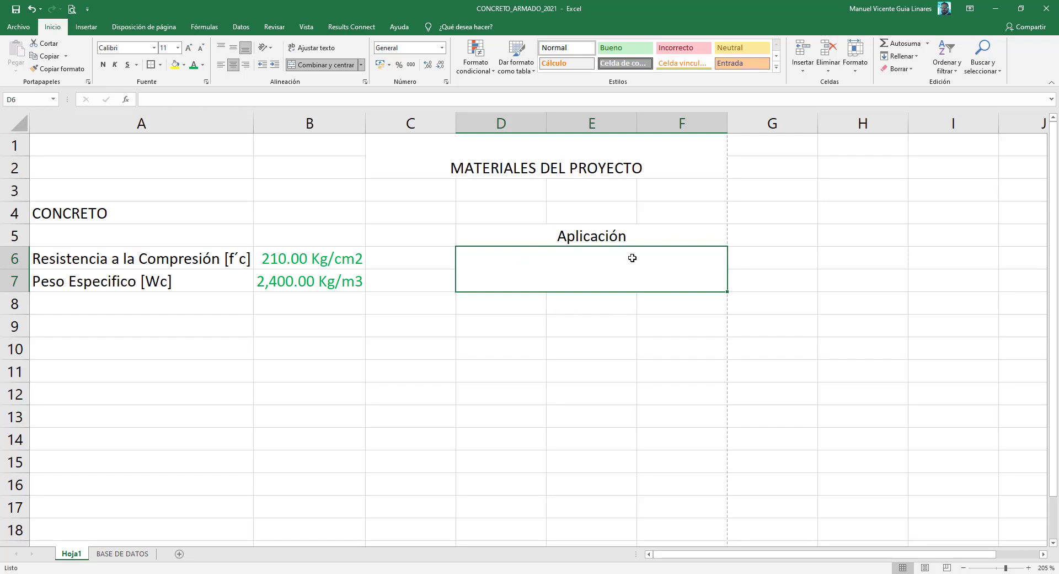
- Open data validation for the merged cell D6:F7 on Hoja1 and set its allowed criterion to Lista
{"action": "left_click", "coordinate": [124, 553]}
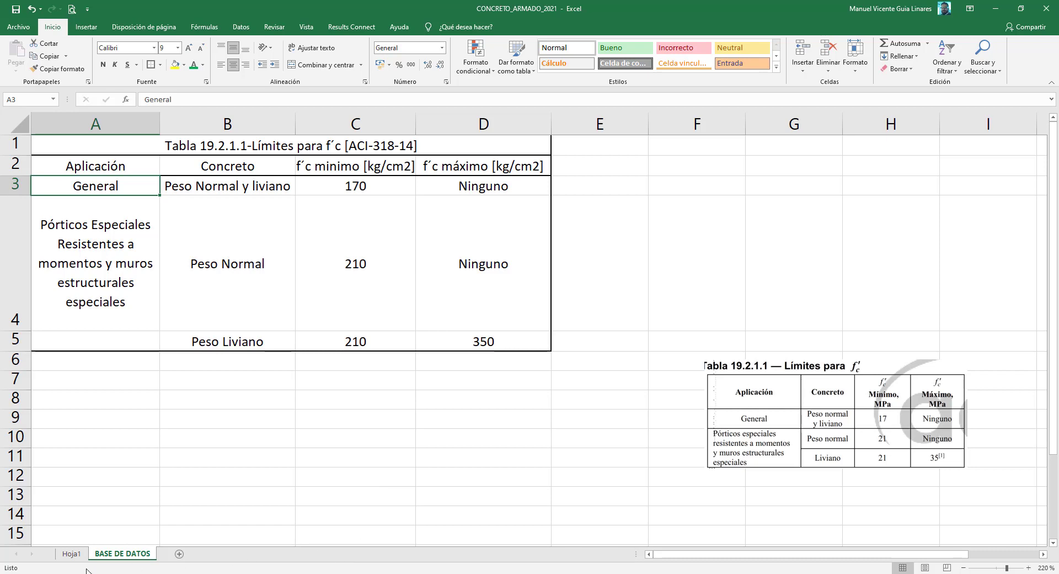
{"action": "left_click", "coordinate": [71, 553]}
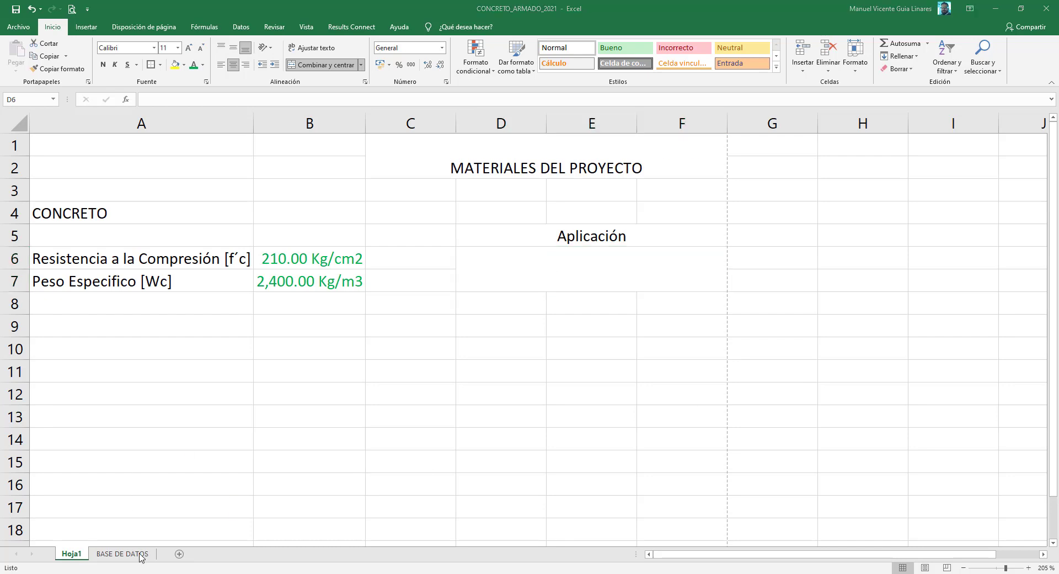
{"action": "left_click", "coordinate": [537, 266]}
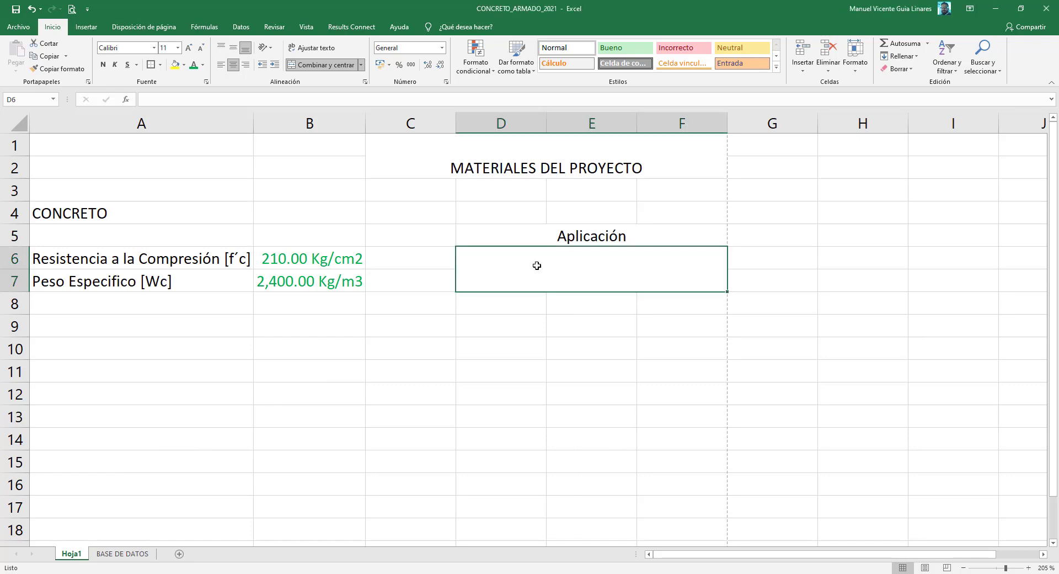
{"action": "left_click", "coordinate": [248, 31]}
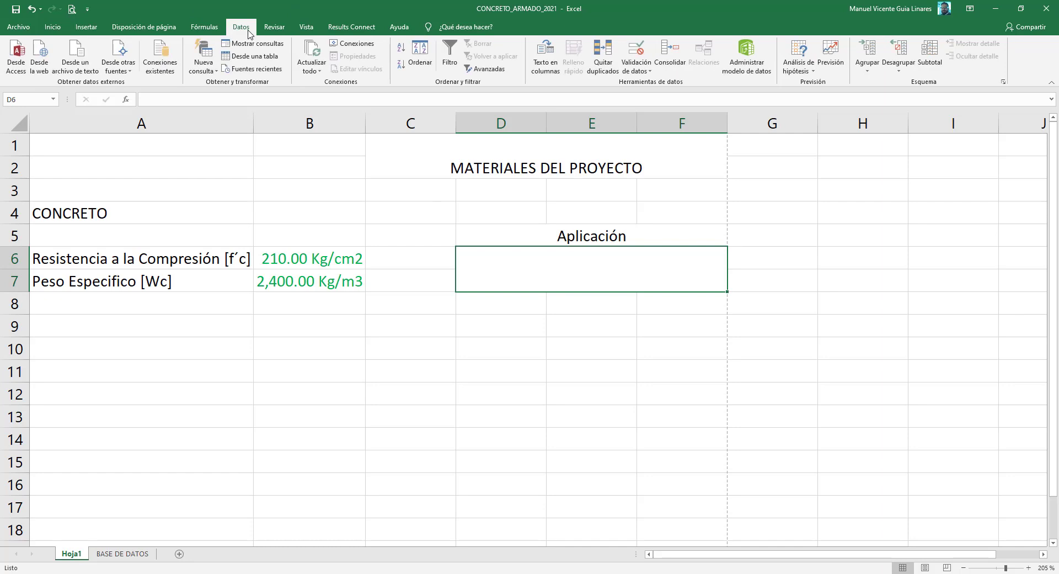
{"action": "left_click", "coordinate": [642, 71]}
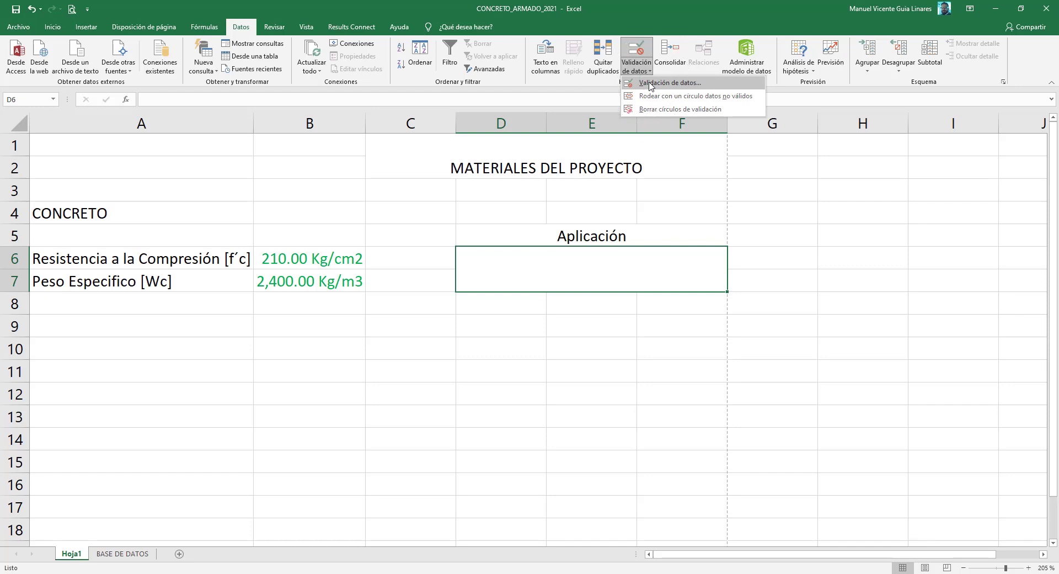
{"action": "left_click", "coordinate": [650, 84]}
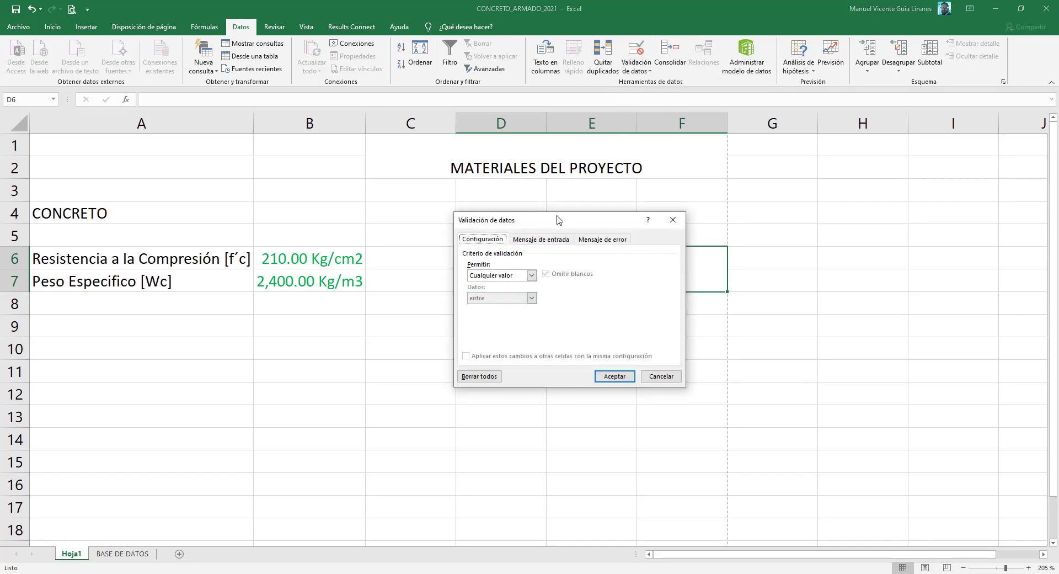
{"action": "left_click", "coordinate": [532, 276]}
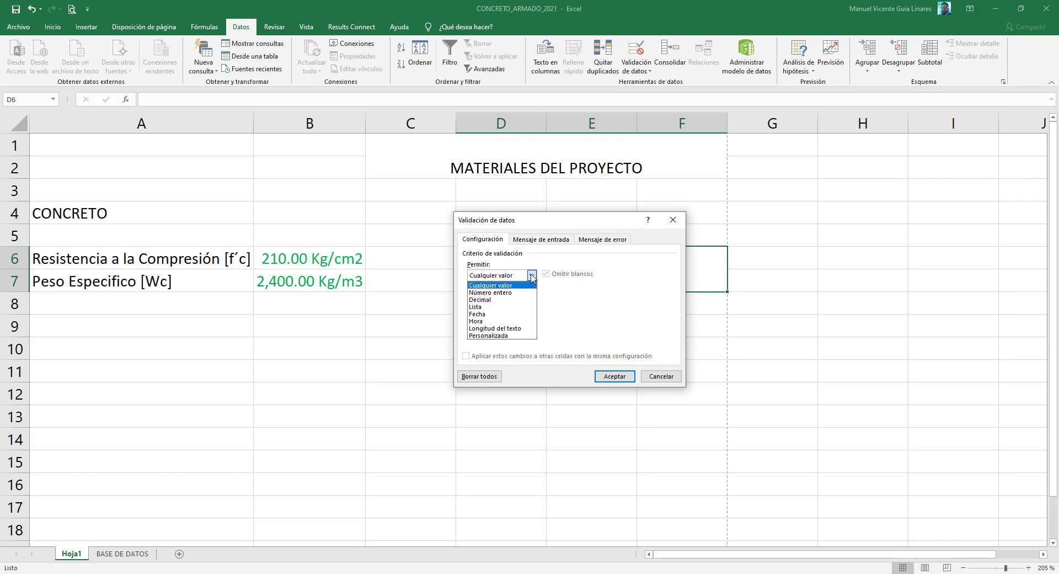
{"action": "left_click", "coordinate": [499, 307]}
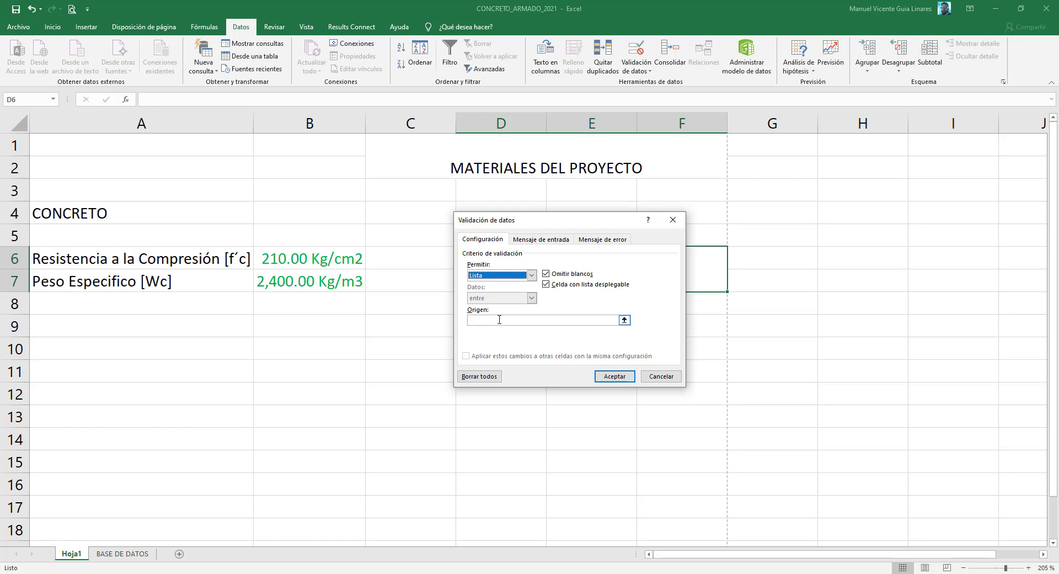
- Set the validation list's source to A3:A4 on the BASE DE DATOS sheet and accept the rule
{"action": "left_click", "coordinate": [499, 319]}
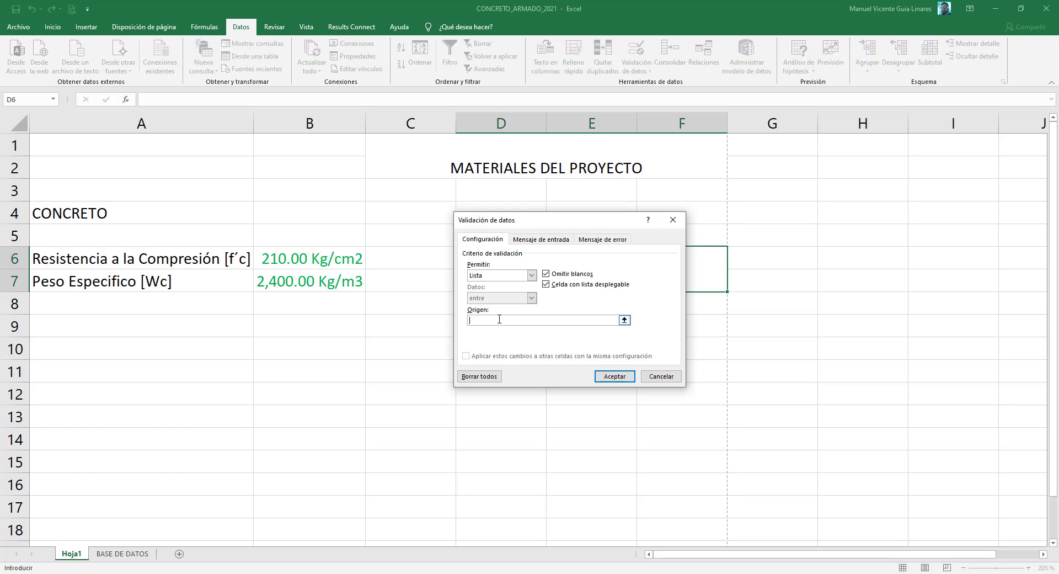
{"action": "left_click", "coordinate": [130, 554]}
{"action": "left_click", "coordinate": [130, 552]}
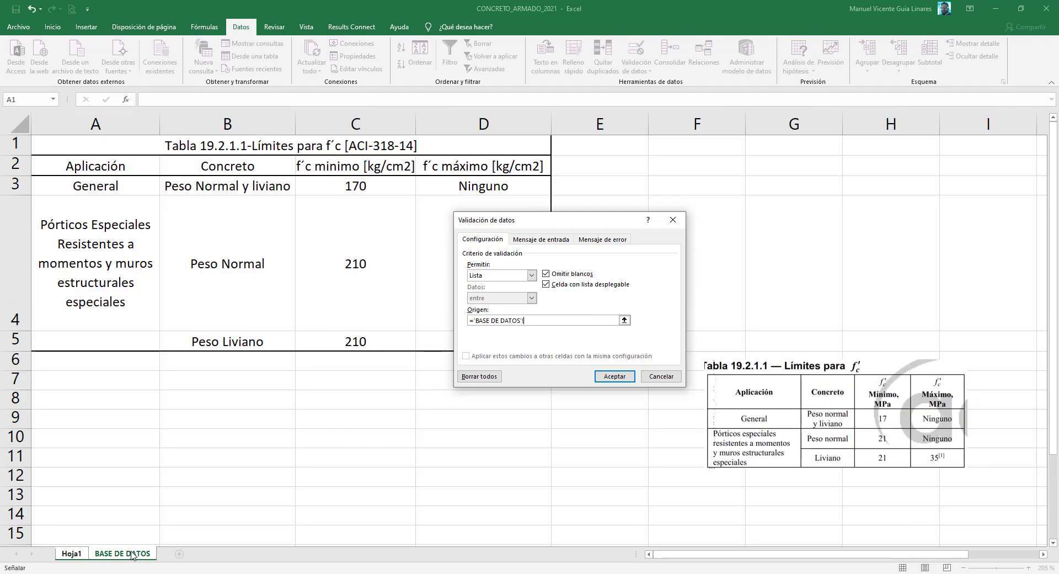
{"action": "left_click_drag", "start_coordinate": [127, 188], "coordinate": [126, 228]}
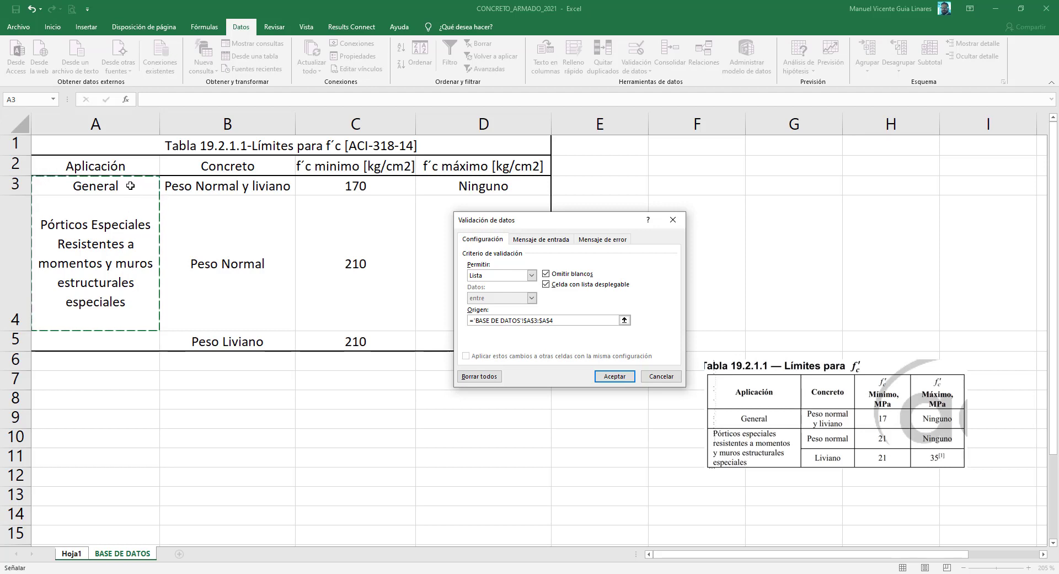
{"action": "left_click", "coordinate": [620, 379]}
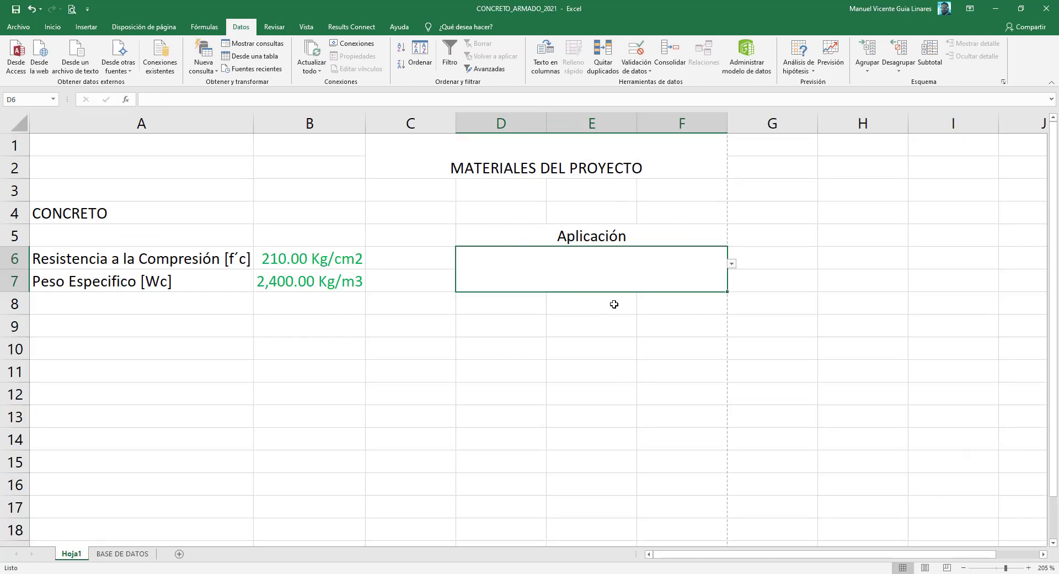
- Test the dropdown in D6 by choosing General and then Pórticos Especiales Resistentes a momentos y muros estructurales especiales
{"action": "key", "text": "ctrl"}
{"action": "key", "text": "ctrl"}
{"action": "key", "text": "ctrl"}
{"action": "key", "text": "ctrl"}
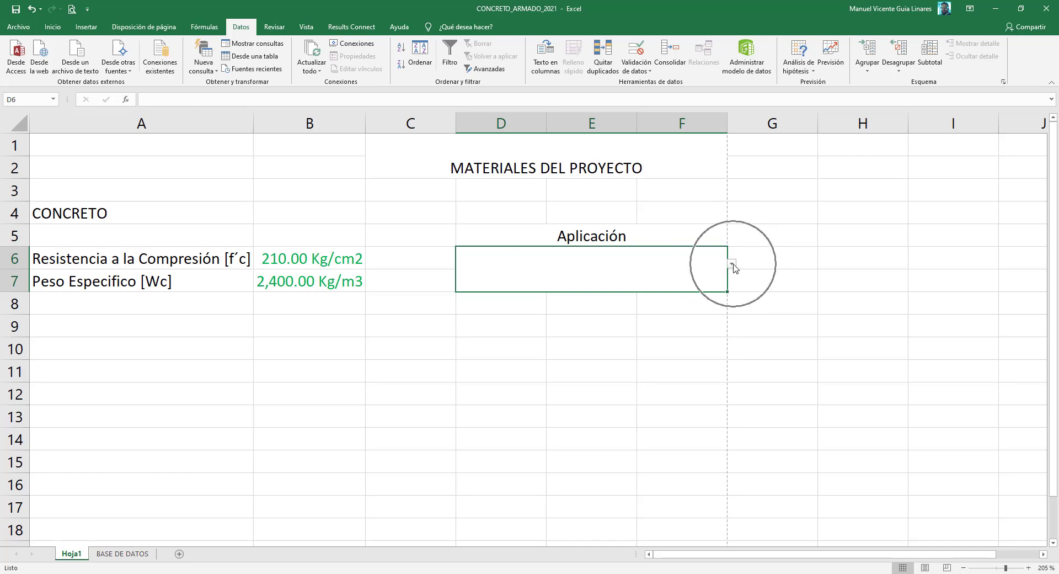
{"action": "left_click", "coordinate": [732, 266]}
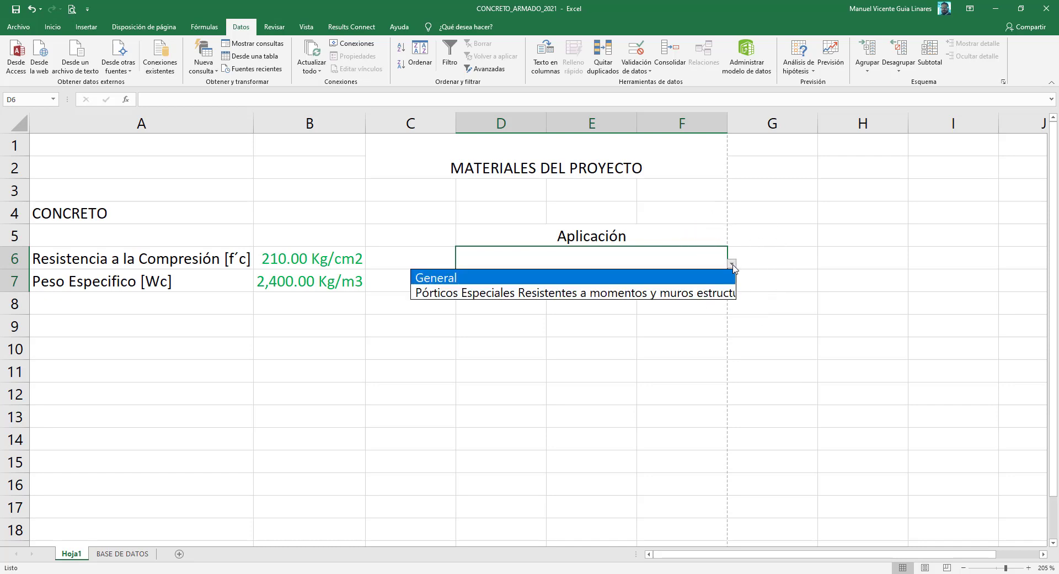
{"action": "left_click", "coordinate": [697, 277]}
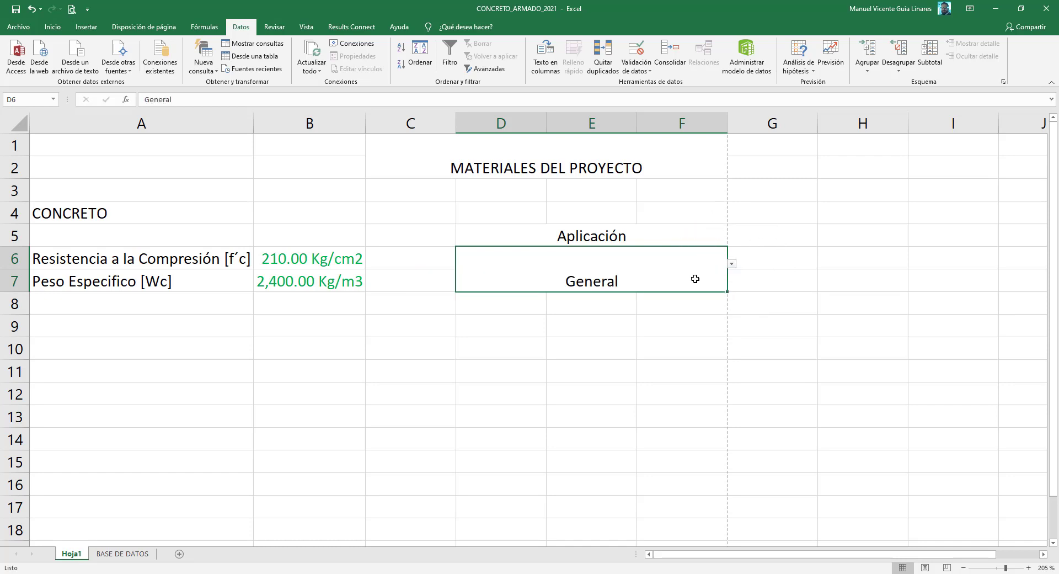
{"action": "left_click", "coordinate": [732, 265]}
{"action": "left_click", "coordinate": [695, 291]}
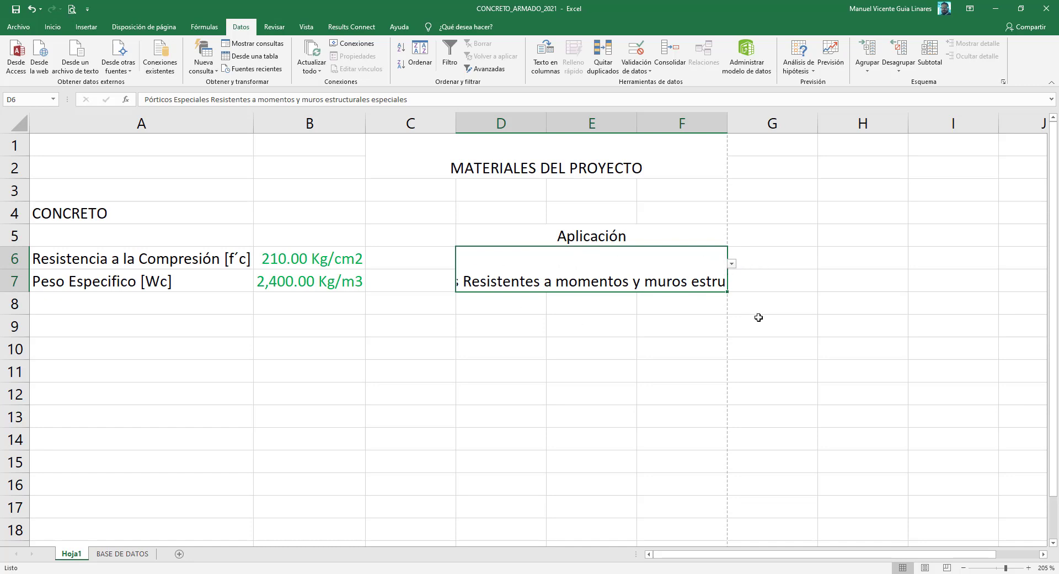
- Enable text wrapping (Ajustar texto) for the merged cell D6 and reduce its font size to 10
{"action": "right_click", "coordinate": [665, 265]}
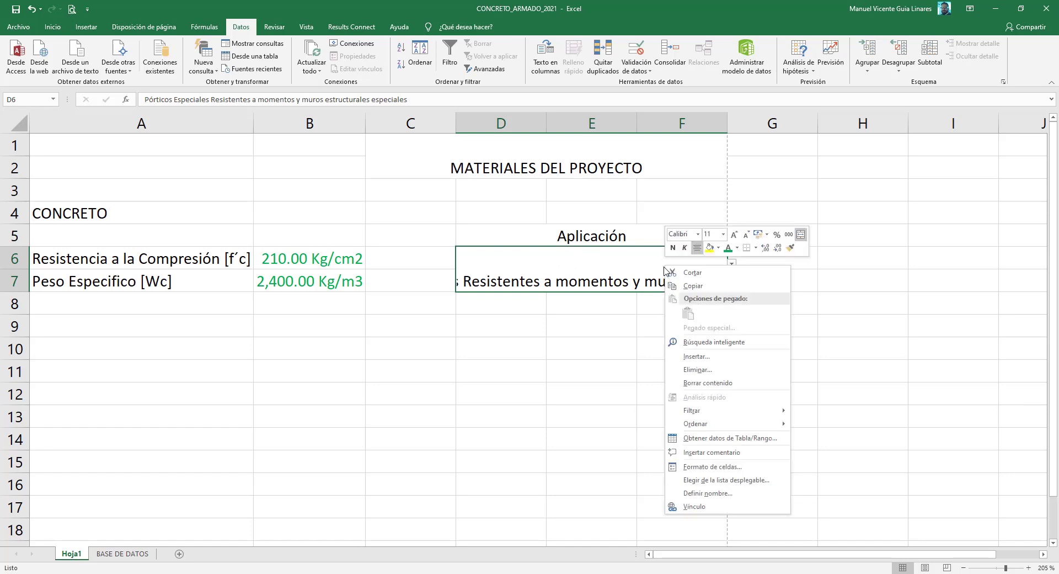
{"action": "left_click", "coordinate": [738, 468]}
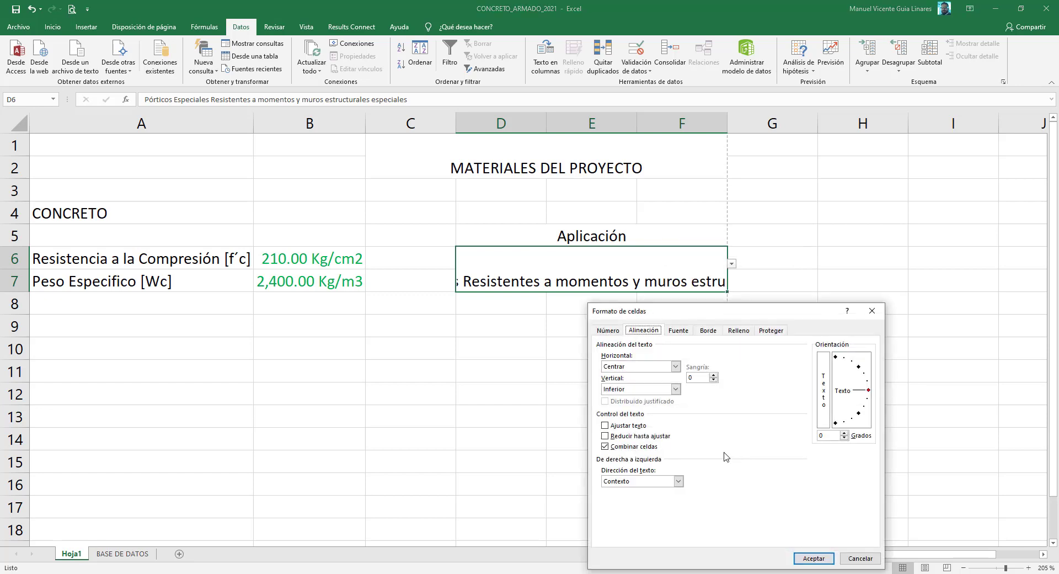
{"action": "left_click", "coordinate": [623, 437]}
{"action": "left_click", "coordinate": [624, 426]}
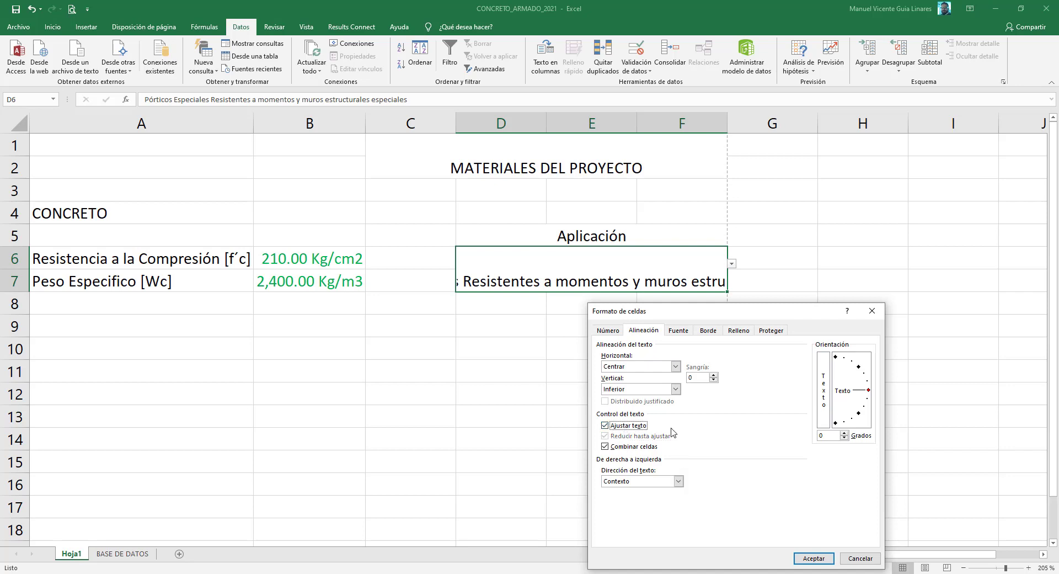
{"action": "left_click", "coordinate": [810, 558]}
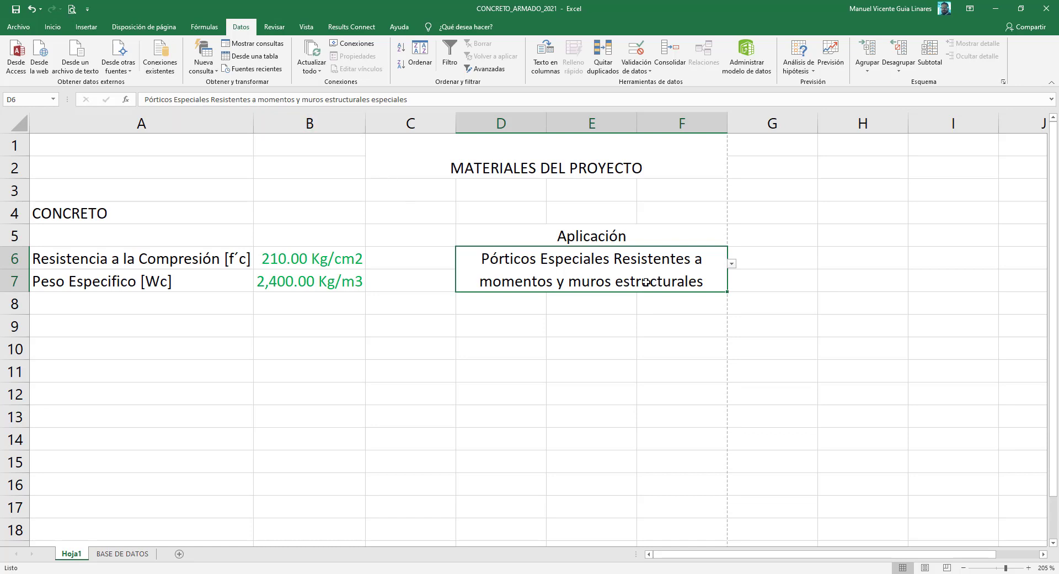
{"action": "left_click", "coordinate": [49, 26]}
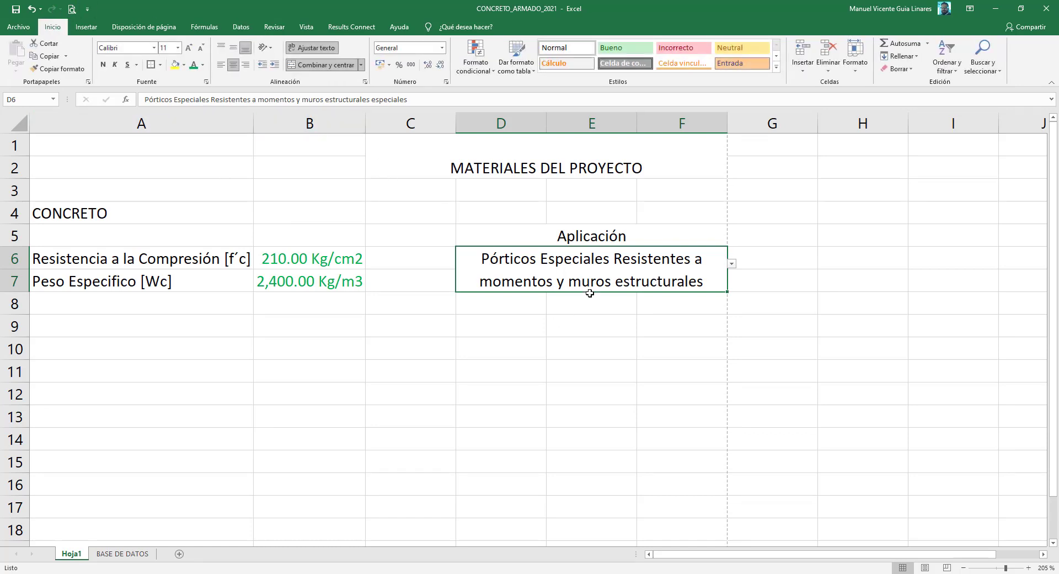
{"action": "left_click", "coordinate": [200, 53]}
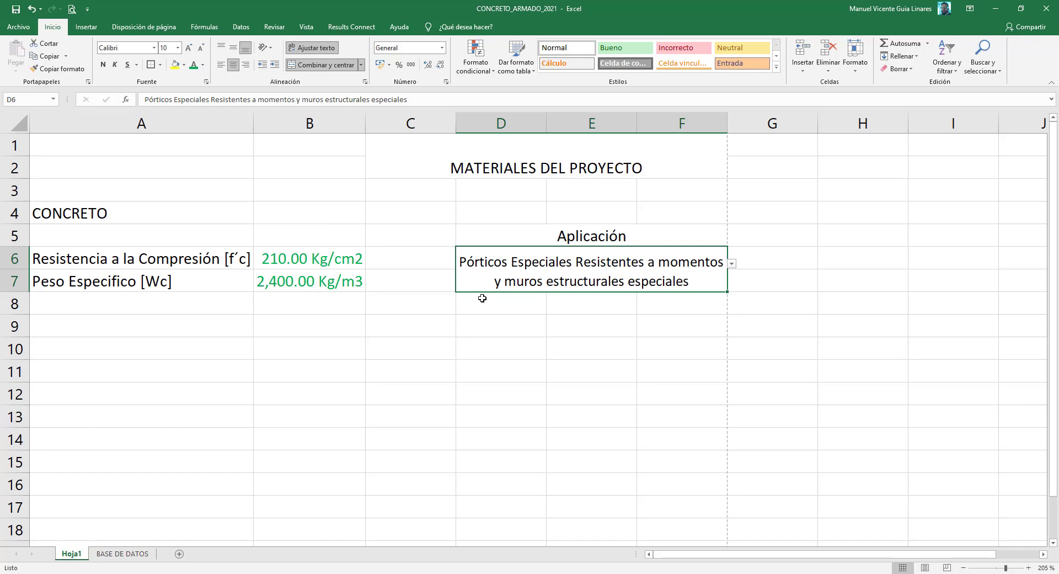
- Choose General in the D6 dropdown and align the cell's text vertically to the middle
{"action": "left_click", "coordinate": [731, 264]}
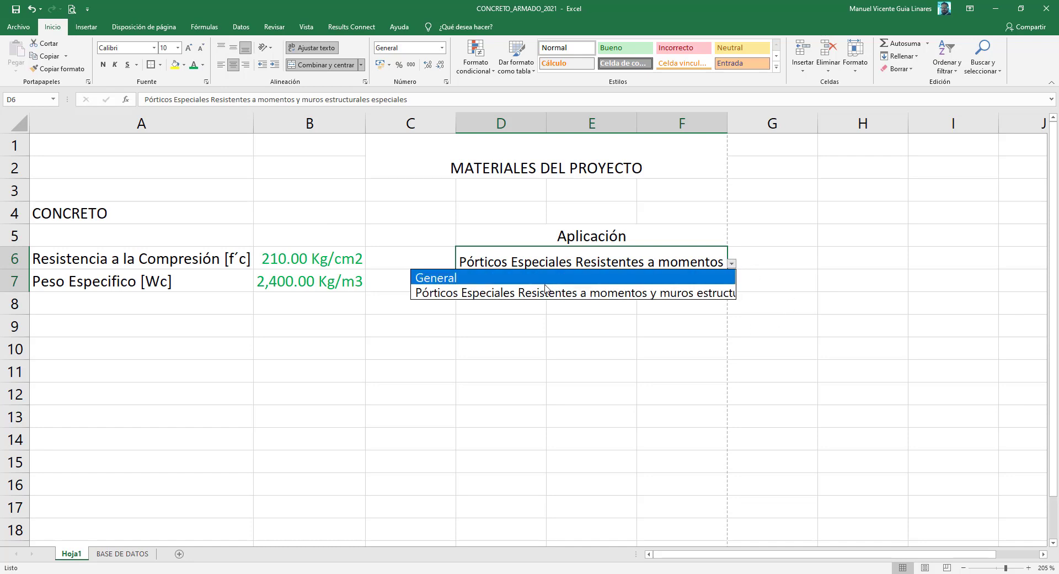
{"action": "left_click", "coordinate": [546, 277]}
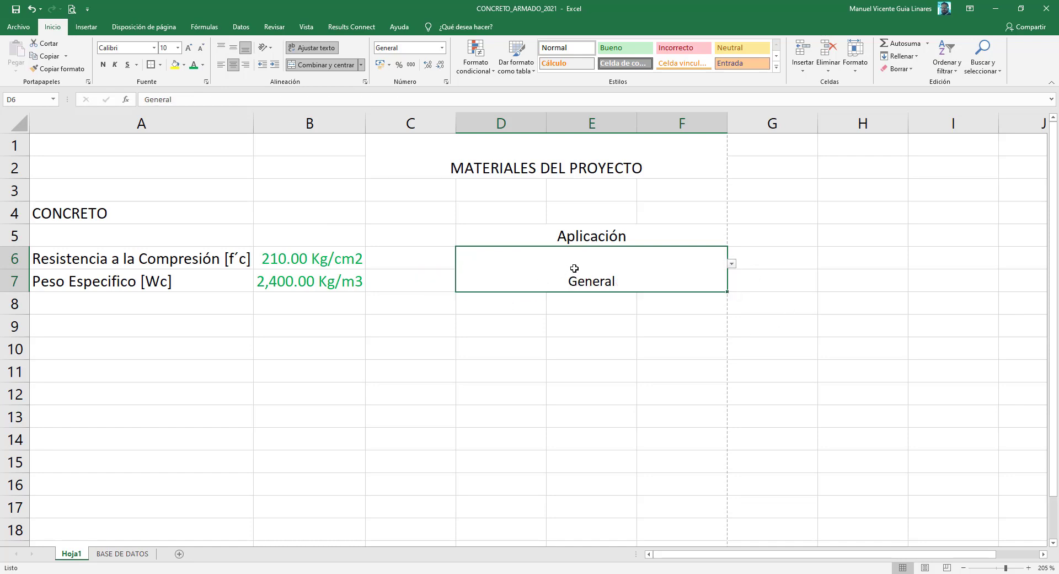
{"action": "left_click", "coordinate": [233, 47]}
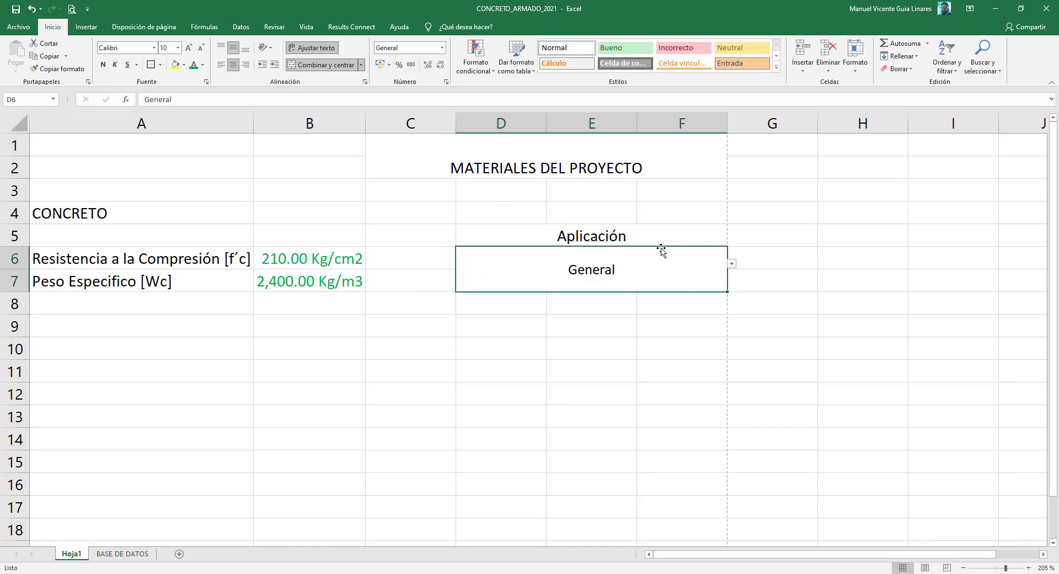
- Retype the heading in D5 in capitals as APLICACIÓN
{"action": "left_click", "coordinate": [638, 233]}
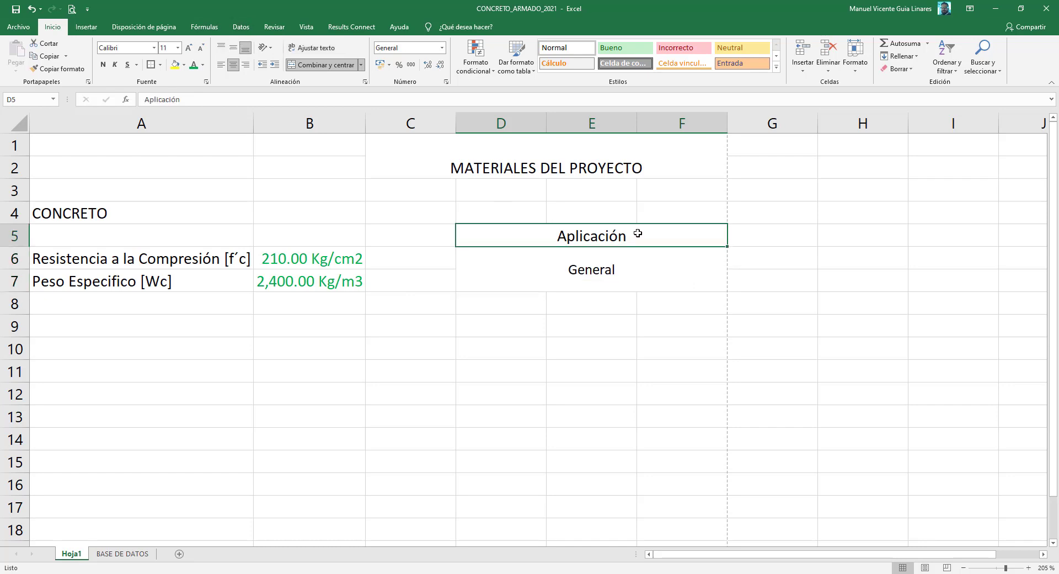
{"action": "type", "text": "APLICSA"}
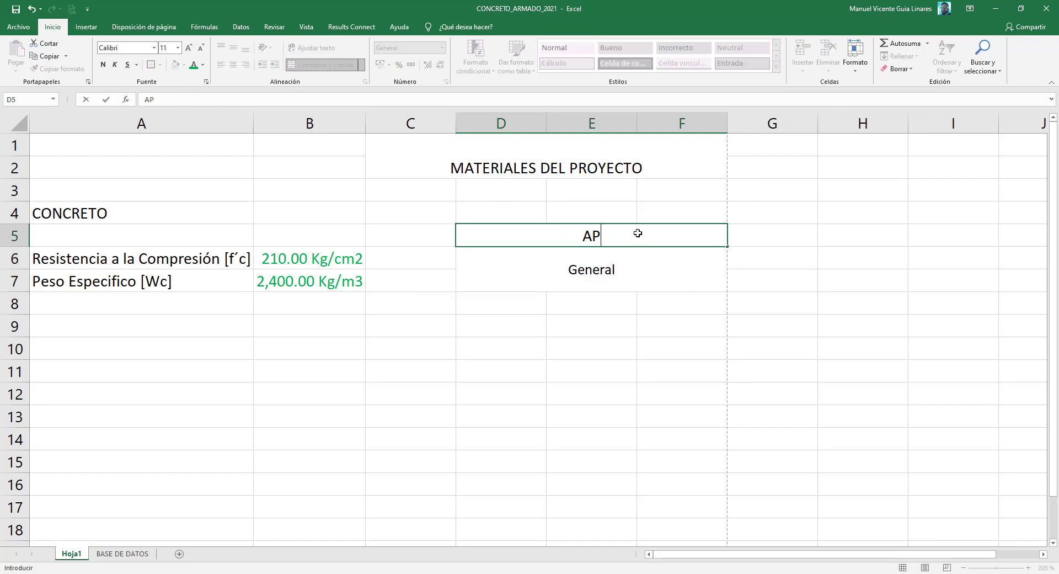
{"action": "key", "text": "BackSpace"}
{"action": "key", "text": "BackSpace"}
{"action": "key", "text": "BackSpace"}
{"action": "type", "text": "CAI"}
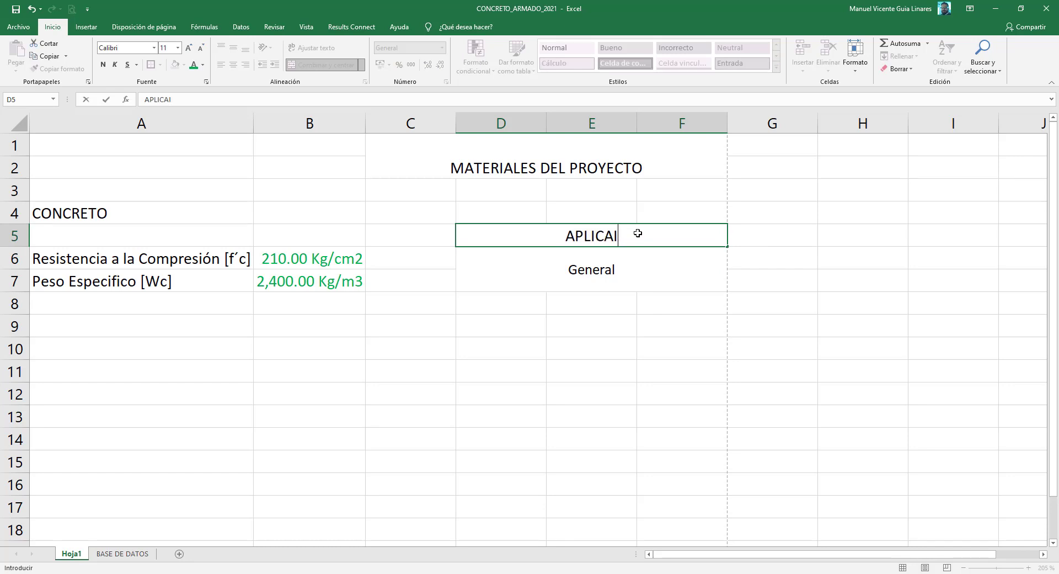
{"action": "key", "text": "BackSpace"}
{"action": "type", "text": "CIÓN"}
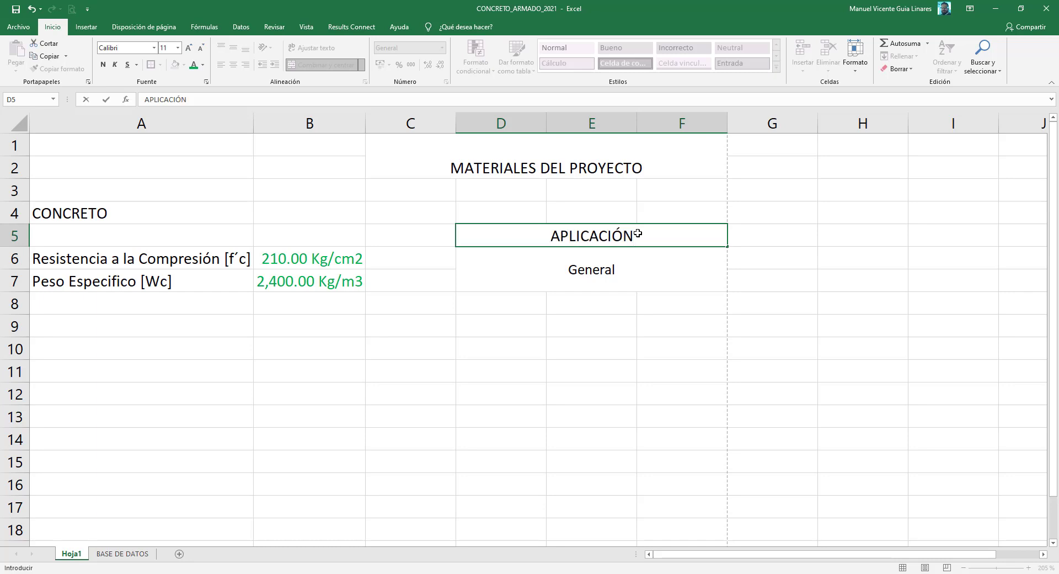
{"action": "key", "text": "Return"}
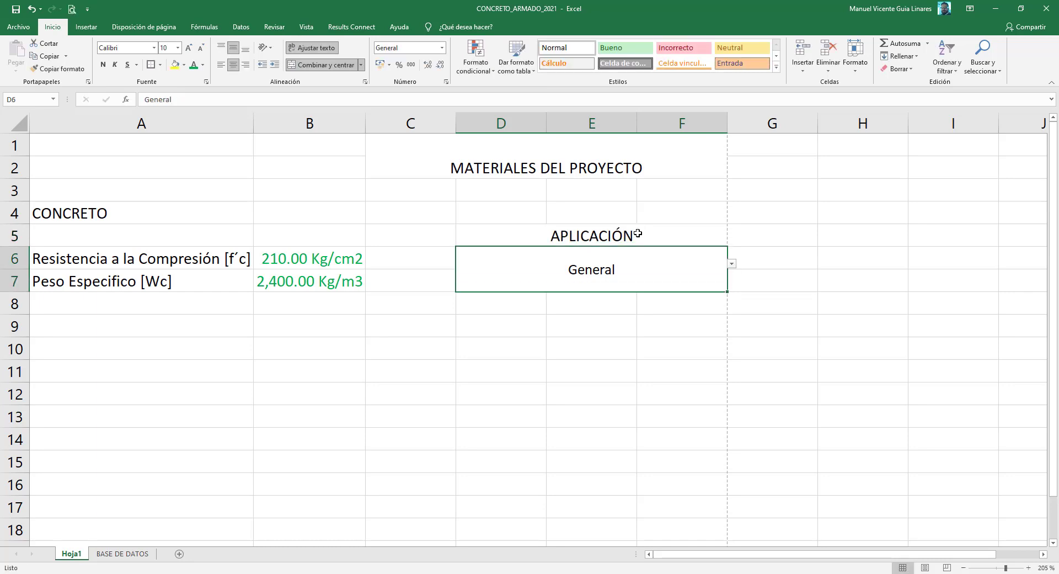
- Set D6 to Pórticos Especiales Resistentes a momentos y muros estructurales especiales, then select the empty cells D8:F8 below it
{"action": "left_click", "coordinate": [733, 265]}
{"action": "left_click", "coordinate": [670, 294]}
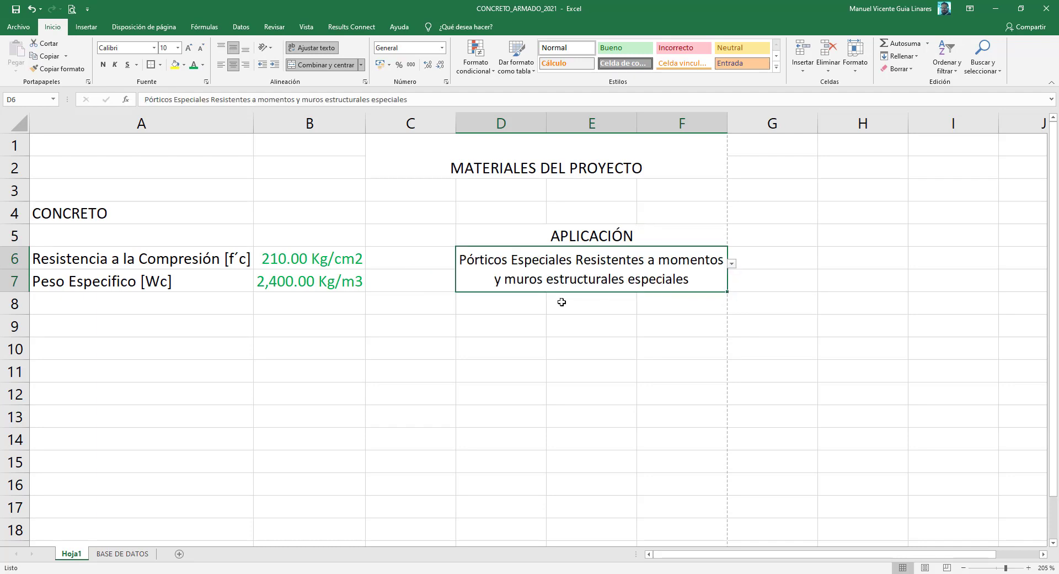
{"action": "left_click_drag", "start_coordinate": [513, 302], "coordinate": [656, 304]}
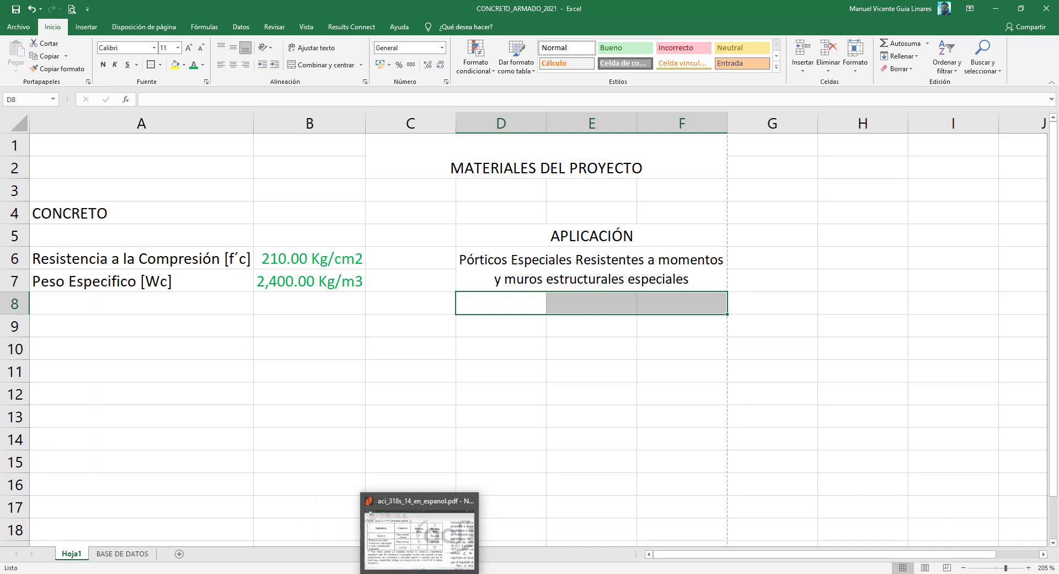
- Check the Concreto column of Tabla 19.2.1.1 in BASE DE DATOS and extend the D5 heading on Hoja1 to APLICACIÓN Y TIPO
{"action": "left_click", "coordinate": [133, 557]}
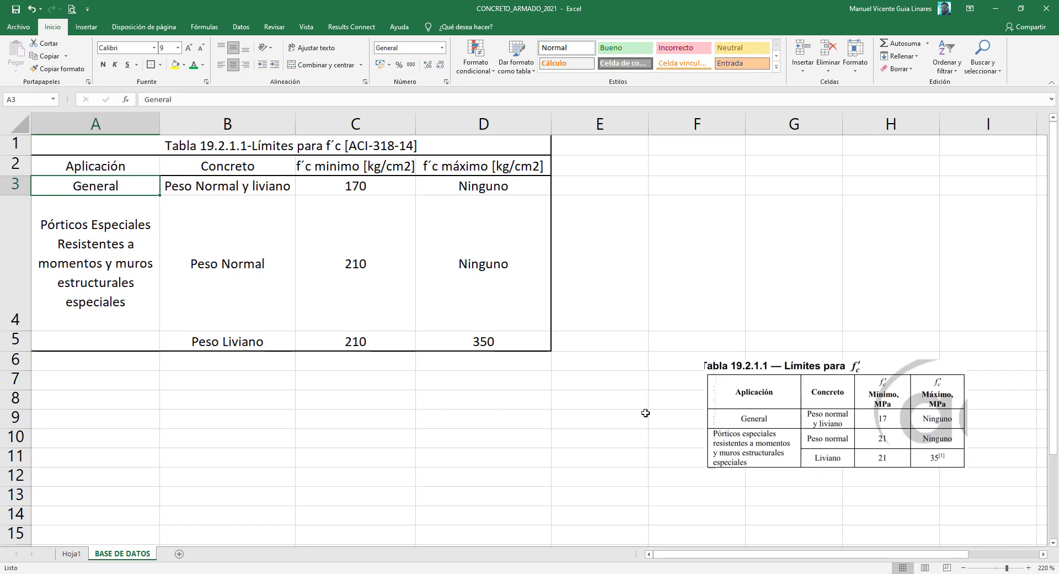
{"action": "left_click", "coordinate": [71, 554]}
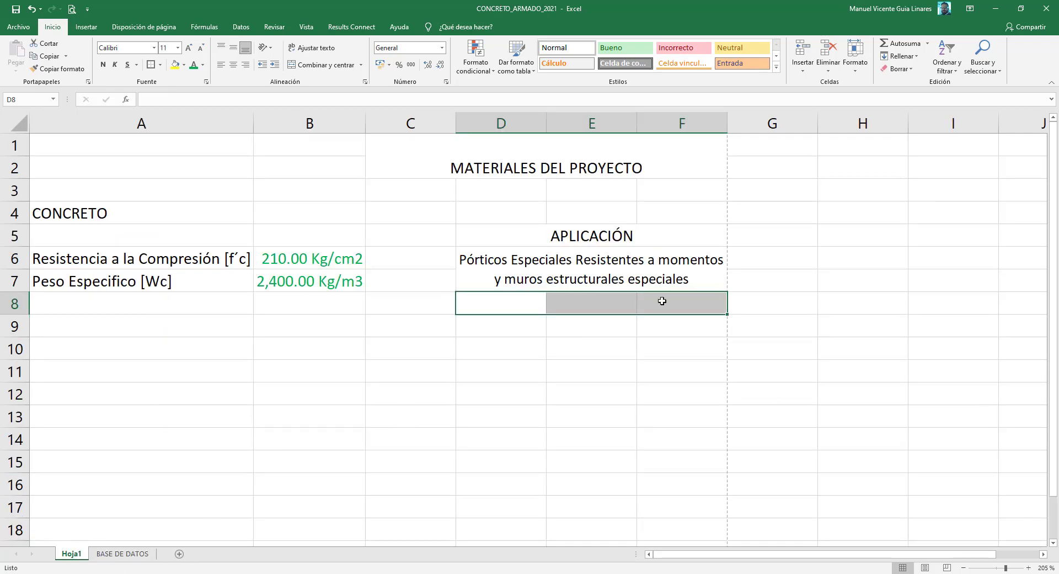
{"action": "left_click", "coordinate": [627, 238]}
{"action": "left_click", "coordinate": [212, 105]}
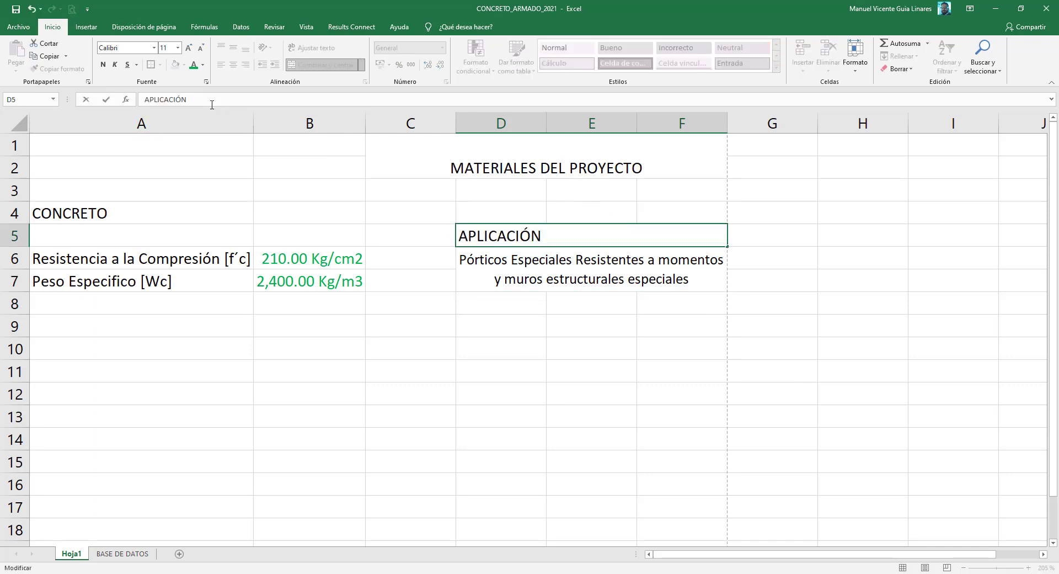
{"action": "type", "text": "Y TIPO"}
{"action": "key", "text": "Return"}
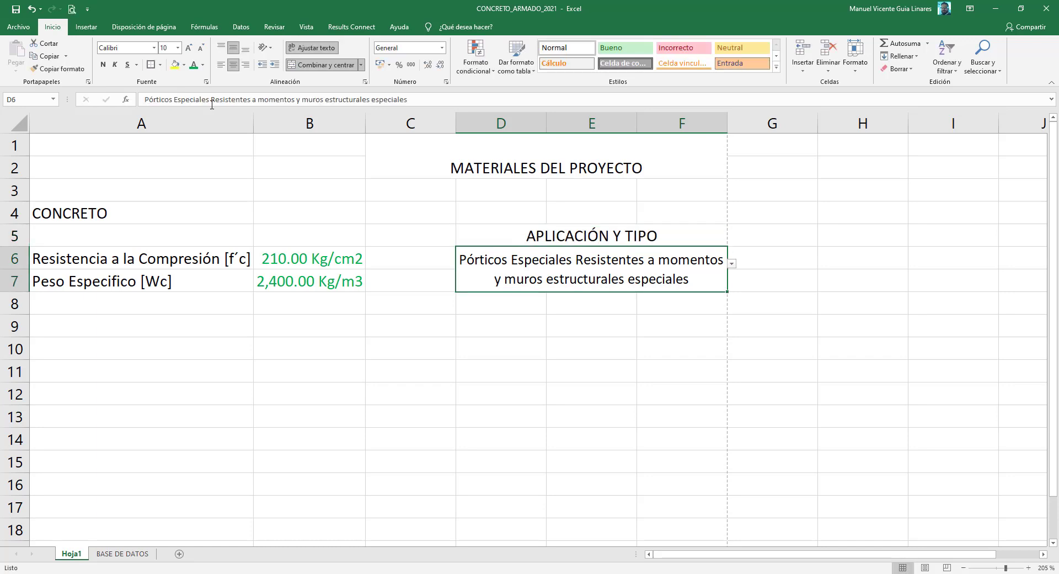
- Merge and center cells D8:F8 and set the merged cell's data validation to allow a list (Lista)
{"action": "left_click_drag", "start_coordinate": [688, 304], "coordinate": [504, 307]}
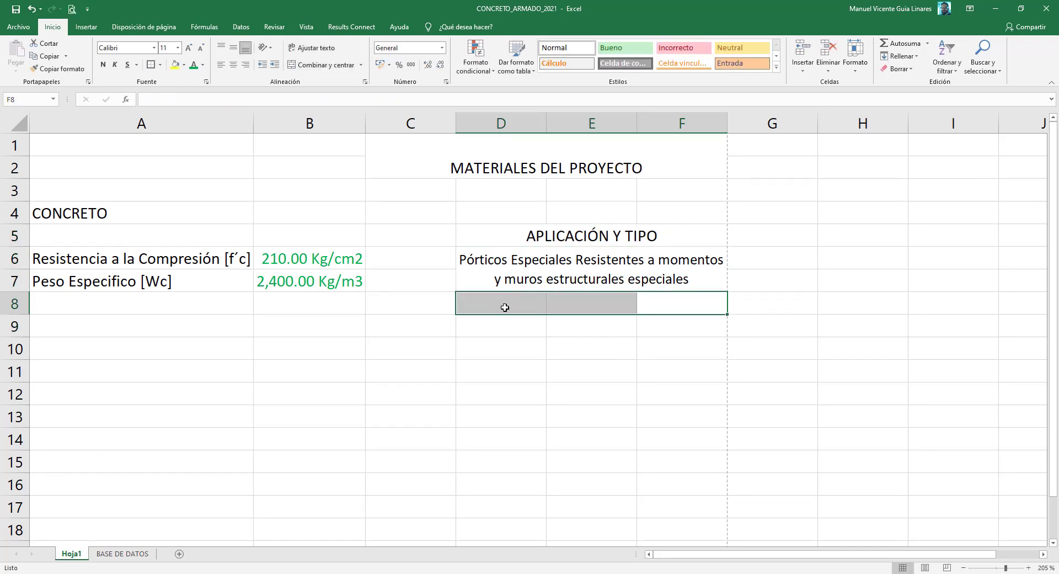
{"action": "left_click", "coordinate": [325, 65]}
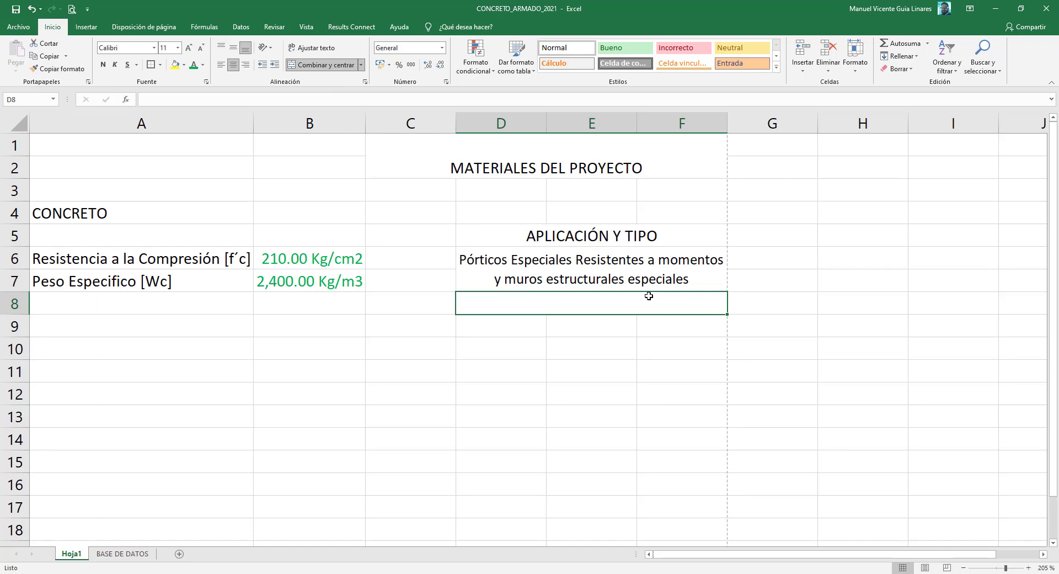
{"action": "left_click", "coordinate": [242, 28]}
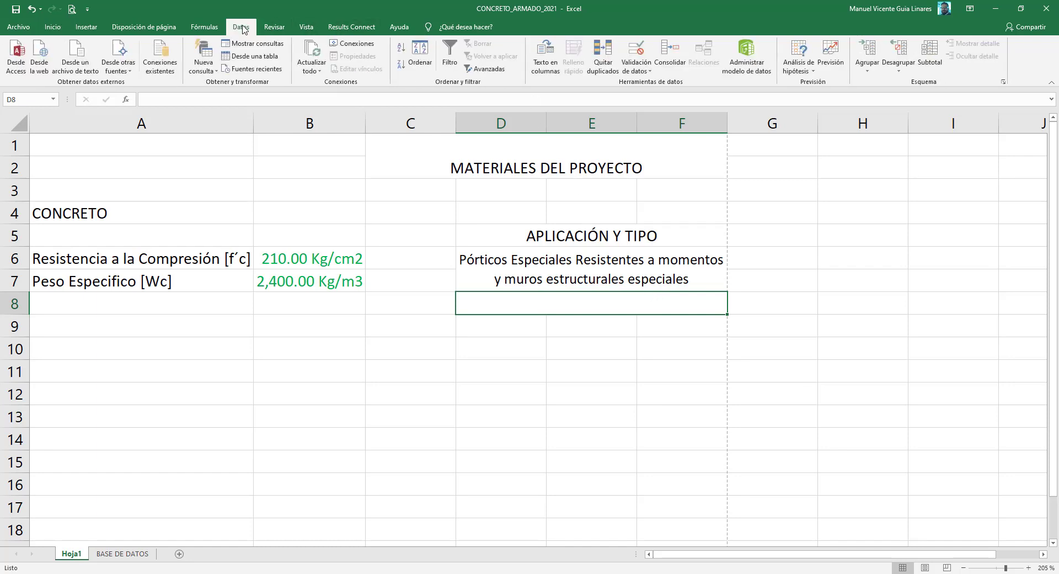
{"action": "left_click", "coordinate": [645, 68]}
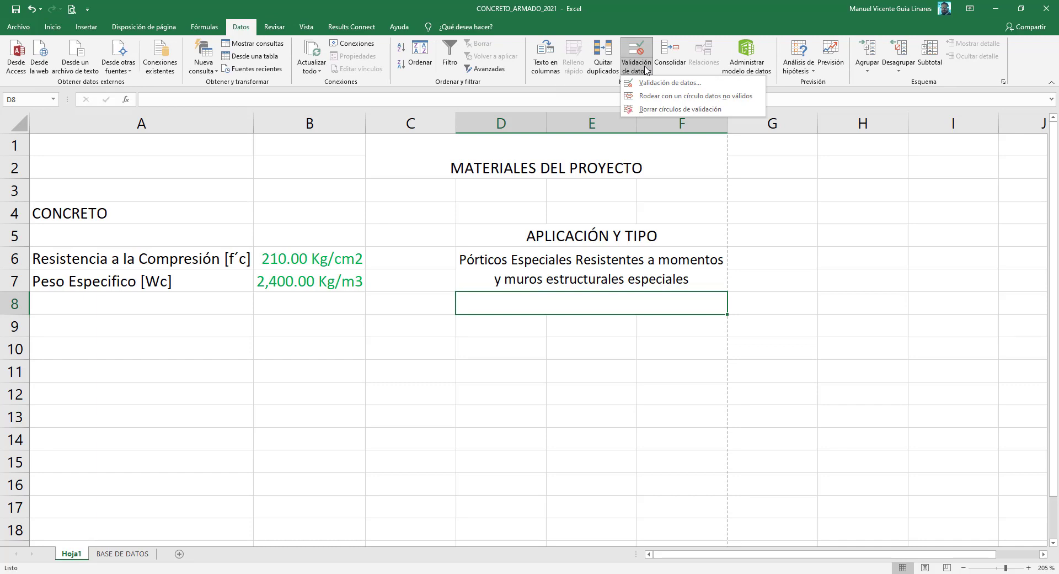
{"action": "left_click", "coordinate": [654, 84]}
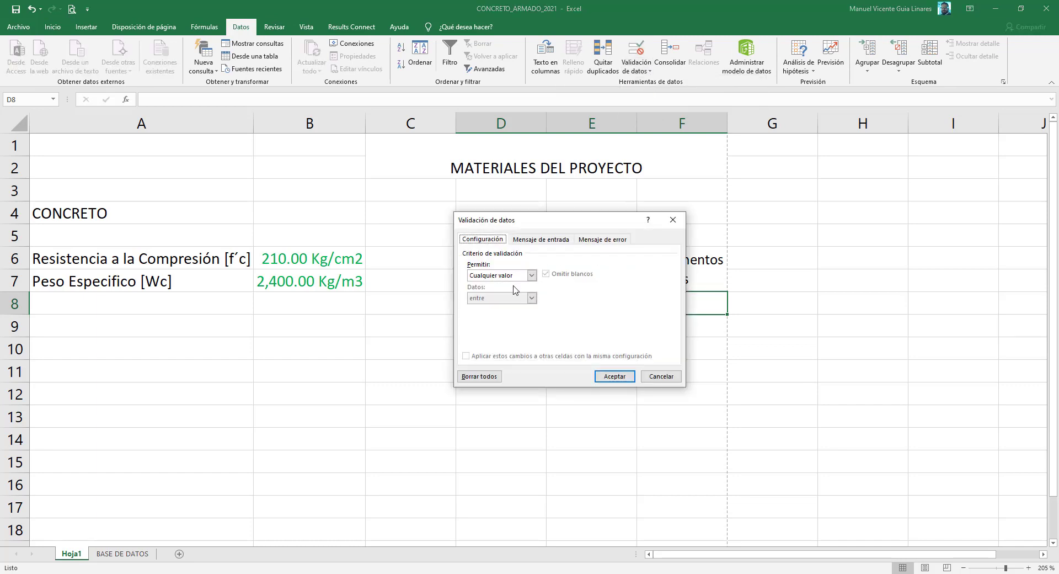
{"action": "left_click", "coordinate": [531, 274]}
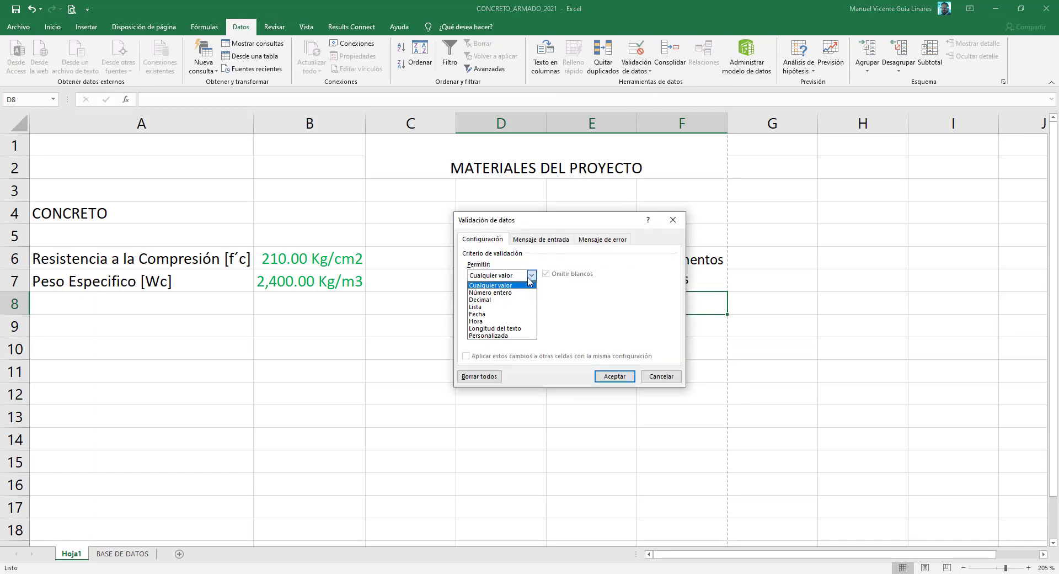
{"action": "left_click", "coordinate": [494, 307]}
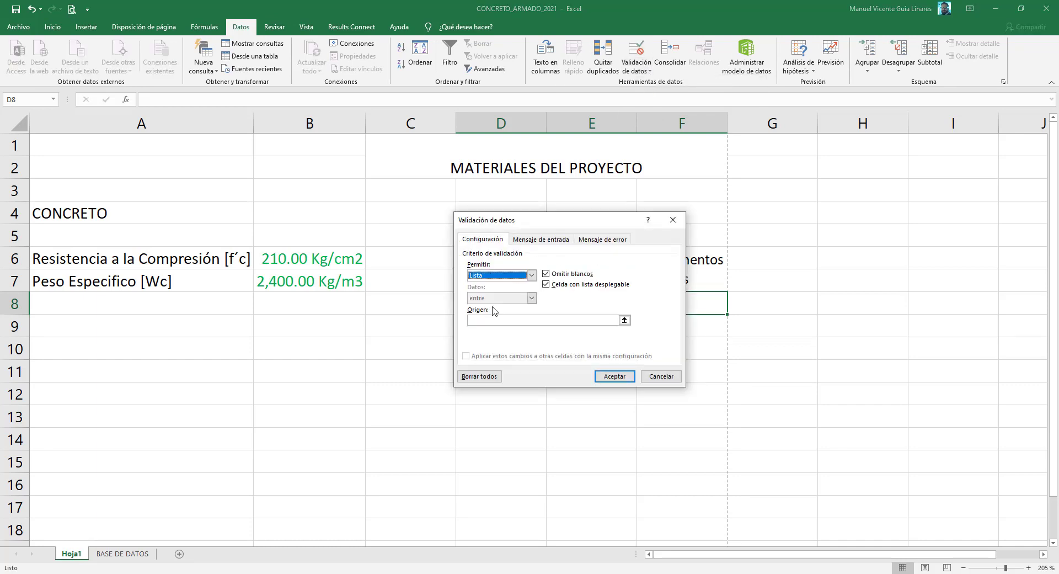
- Use the Concreto types in BASE DE DATOS B3:B5 as the validation list source and apply the validation to D8
{"action": "left_click", "coordinate": [624, 320]}
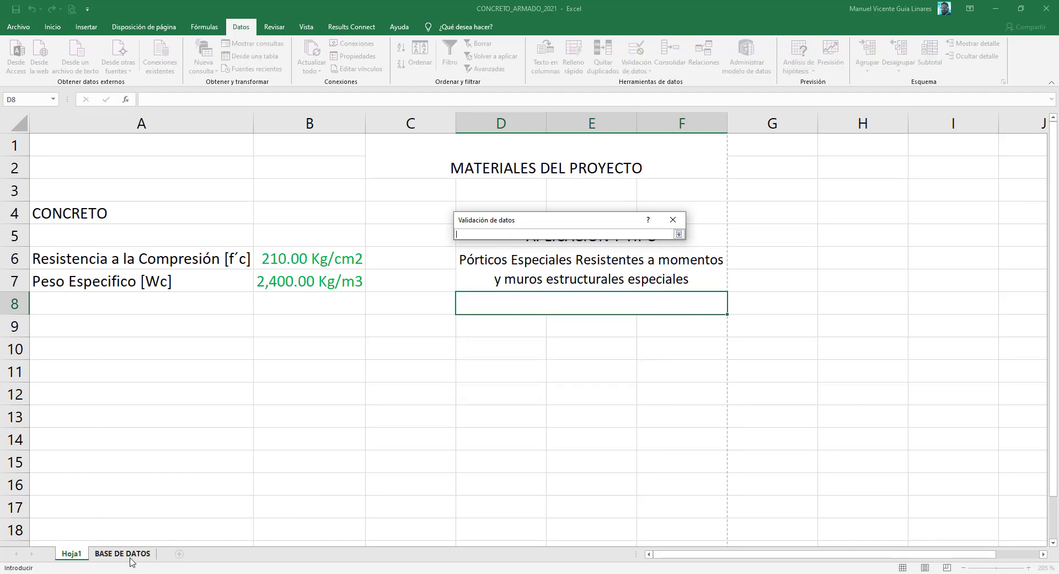
{"action": "left_click", "coordinate": [131, 556]}
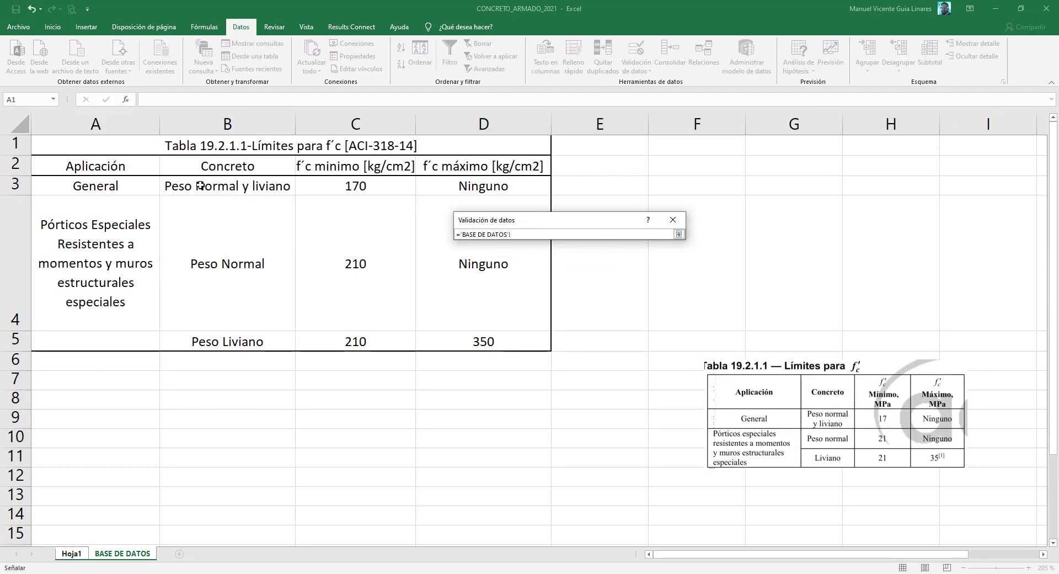
{"action": "left_click_drag", "start_coordinate": [200, 186], "coordinate": [197, 242]}
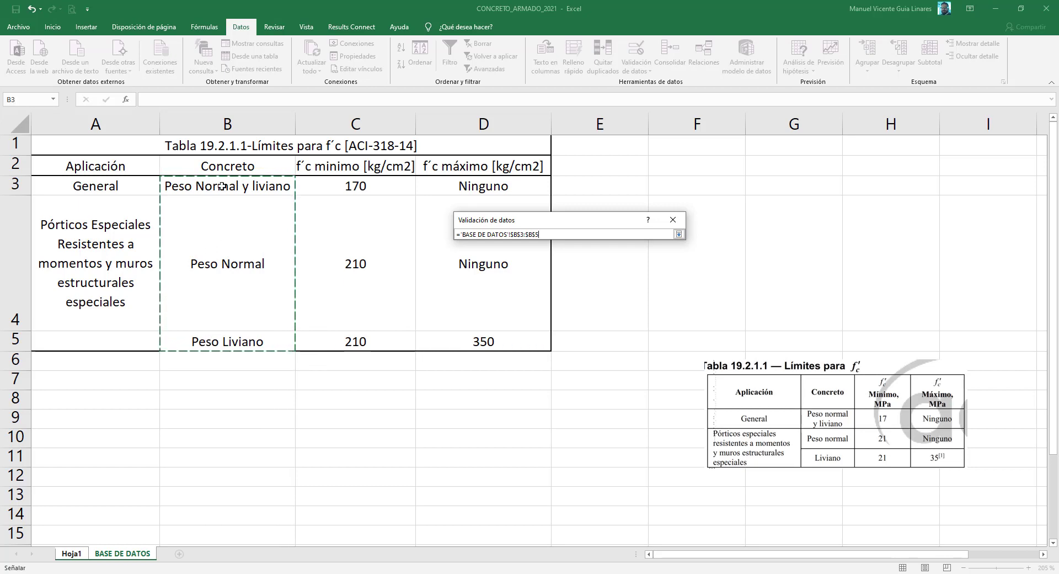
{"action": "key", "text": "Return"}
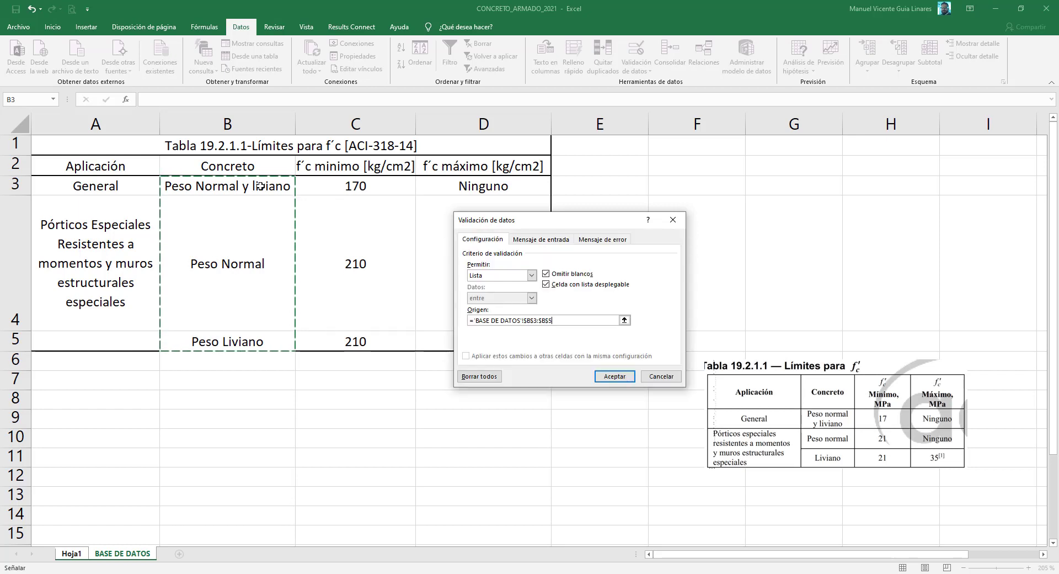
{"action": "left_click", "coordinate": [603, 376]}
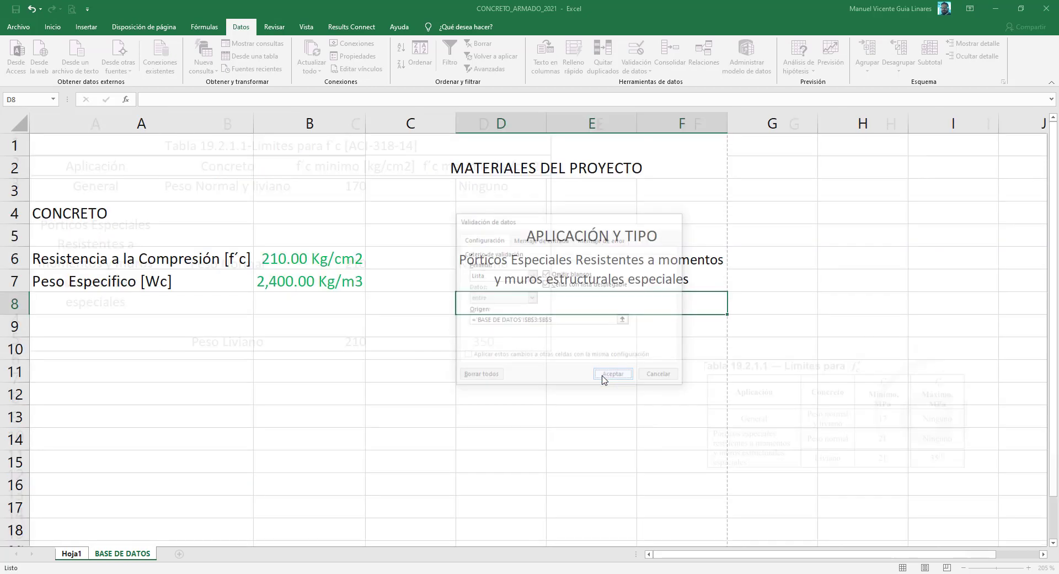
- Try Peso Normal in the D8 dropdown and set the cell to Peso Normal y liviano
{"action": "left_click", "coordinate": [733, 310]}
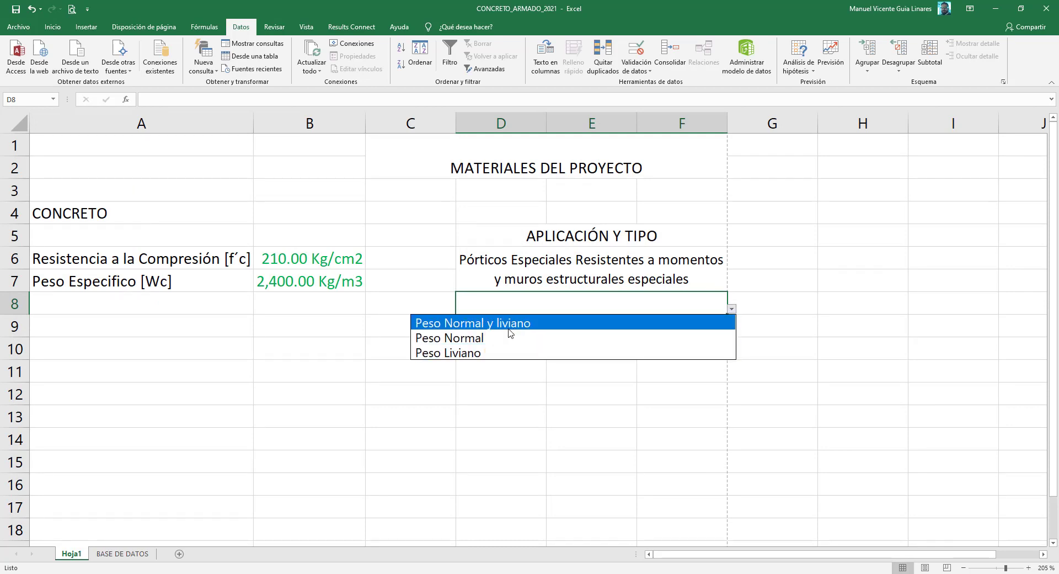
{"action": "left_click", "coordinate": [542, 307]}
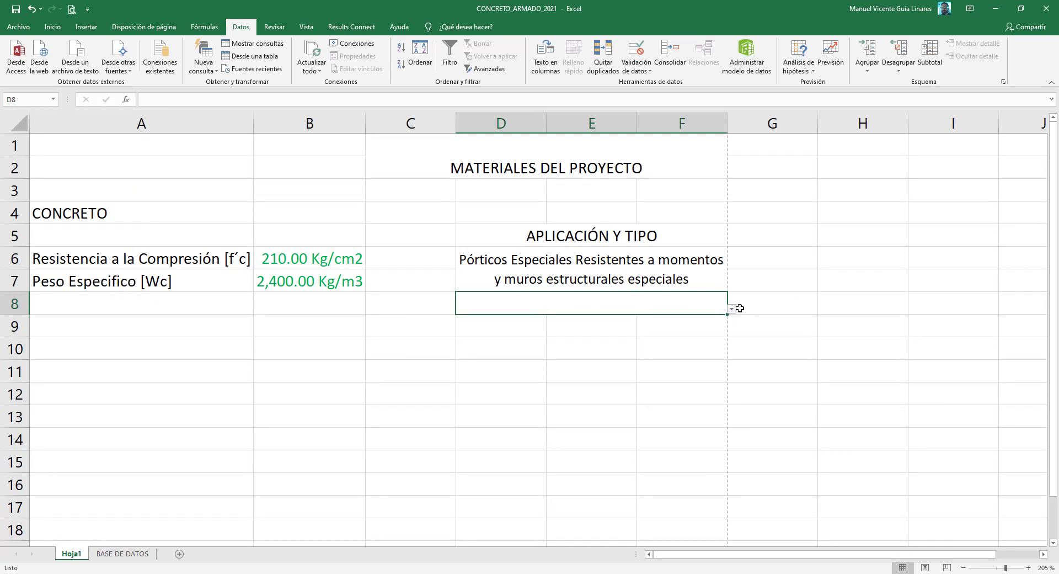
{"action": "left_click", "coordinate": [734, 311]}
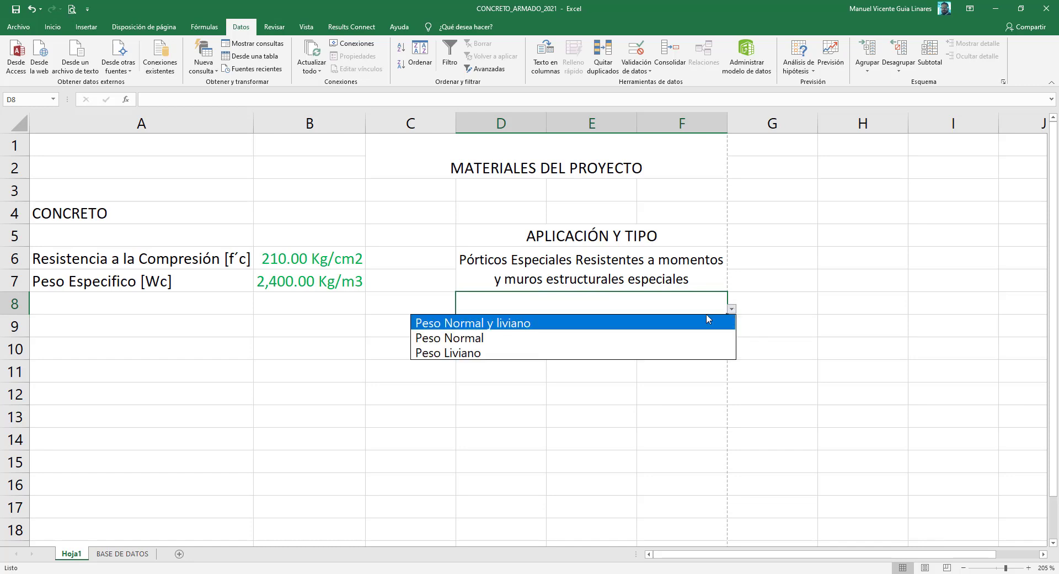
{"action": "left_click", "coordinate": [489, 338]}
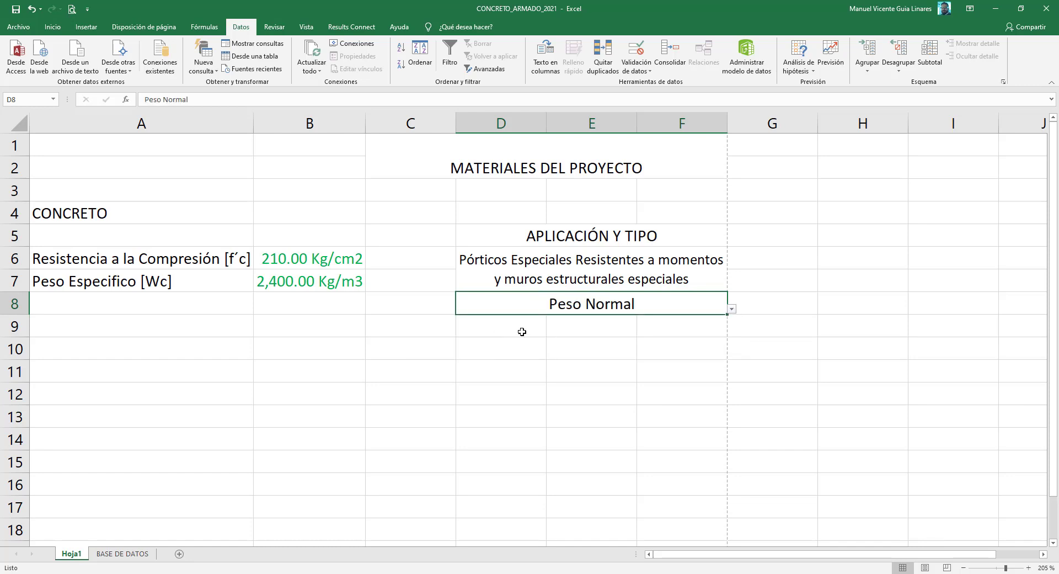
{"action": "left_click", "coordinate": [731, 310]}
{"action": "left_click", "coordinate": [557, 325]}
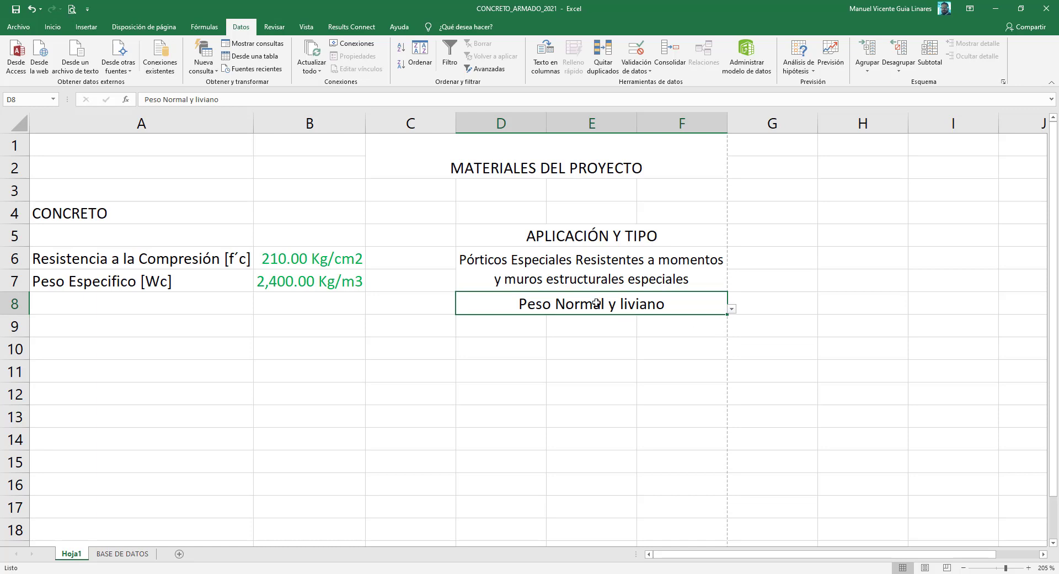
- Reduce the font size of the concrete type in D8 to 10, matching the application cell above it
{"action": "left_click", "coordinate": [576, 270]}
{"action": "left_click", "coordinate": [55, 26]}
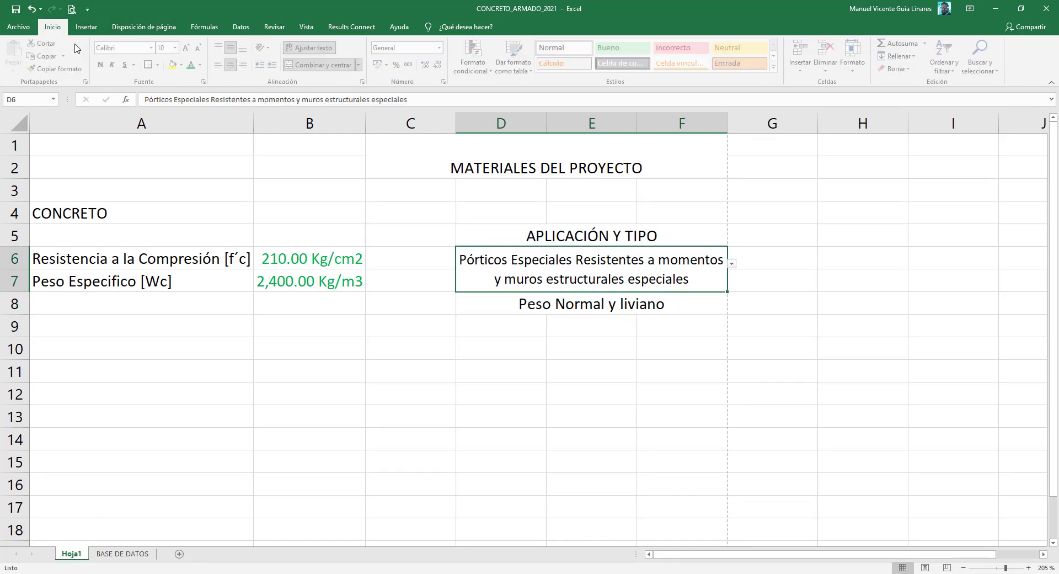
{"action": "left_click", "coordinate": [587, 310]}
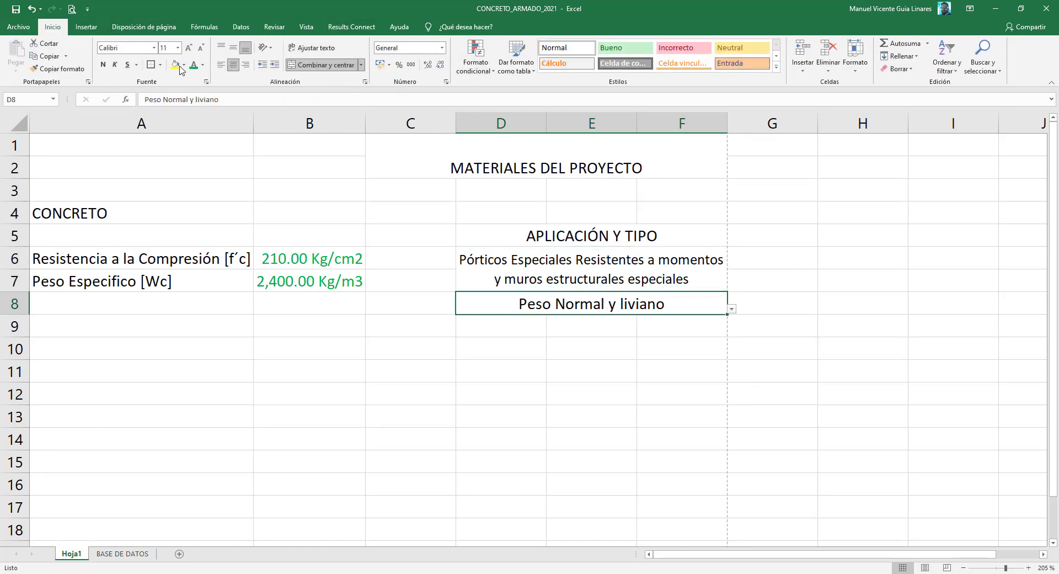
{"action": "left_click", "coordinate": [199, 53]}
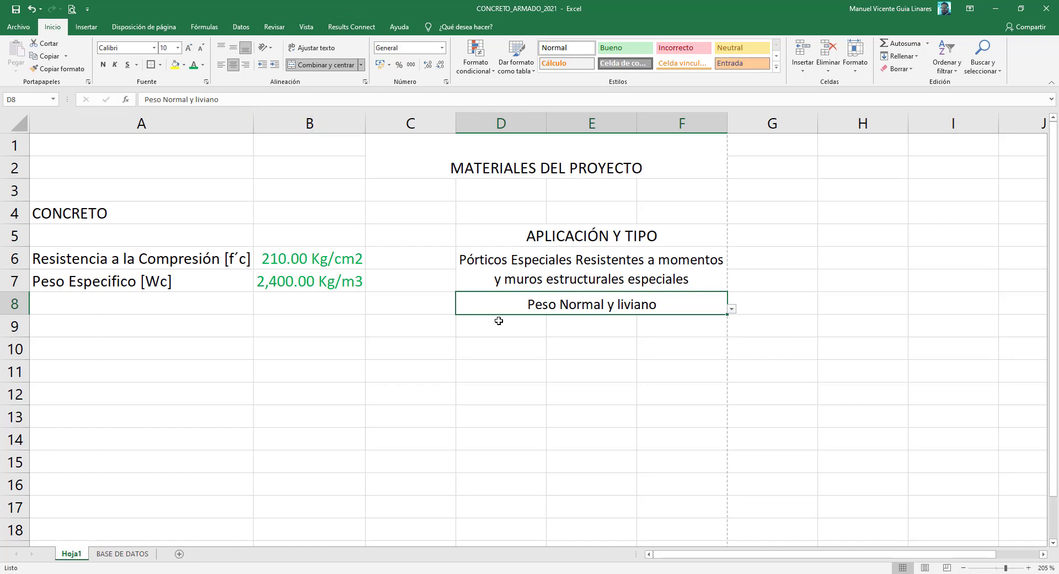
{"action": "left_click", "coordinate": [549, 329]}
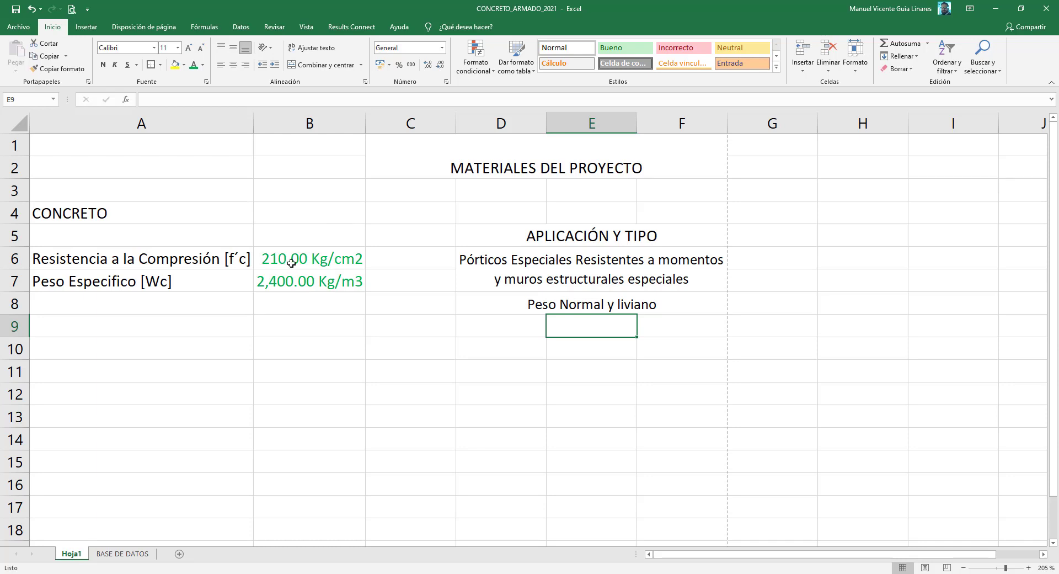
- Move the Resistencia a la Compresión and Peso Especifico rows to A12:B13, and move the unmerged APLICACIÓN Y TIPO heading to A5
{"action": "left_click_drag", "start_coordinate": [102, 253], "coordinate": [281, 419]}
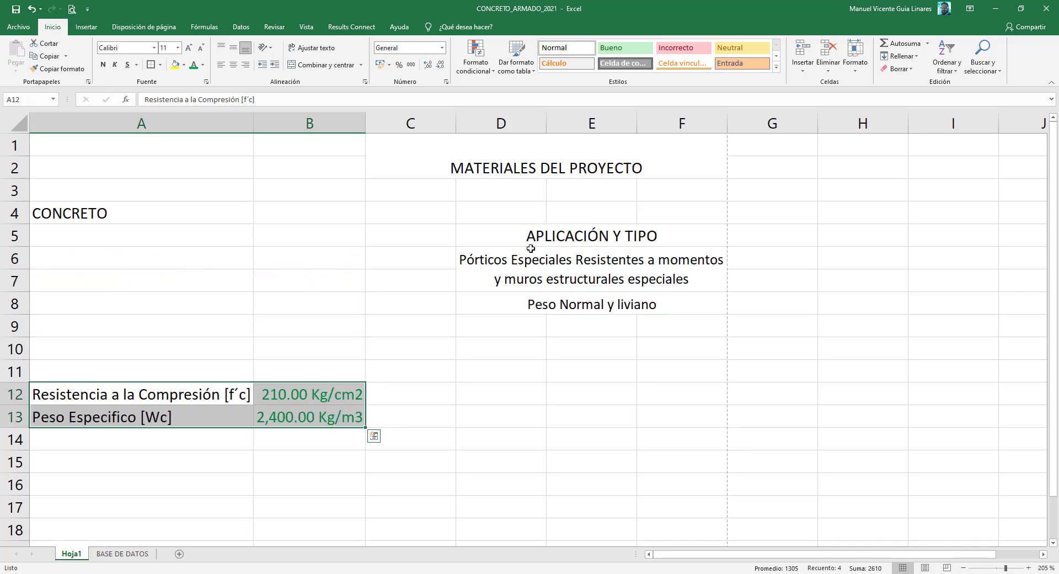
{"action": "left_click", "coordinate": [531, 237]}
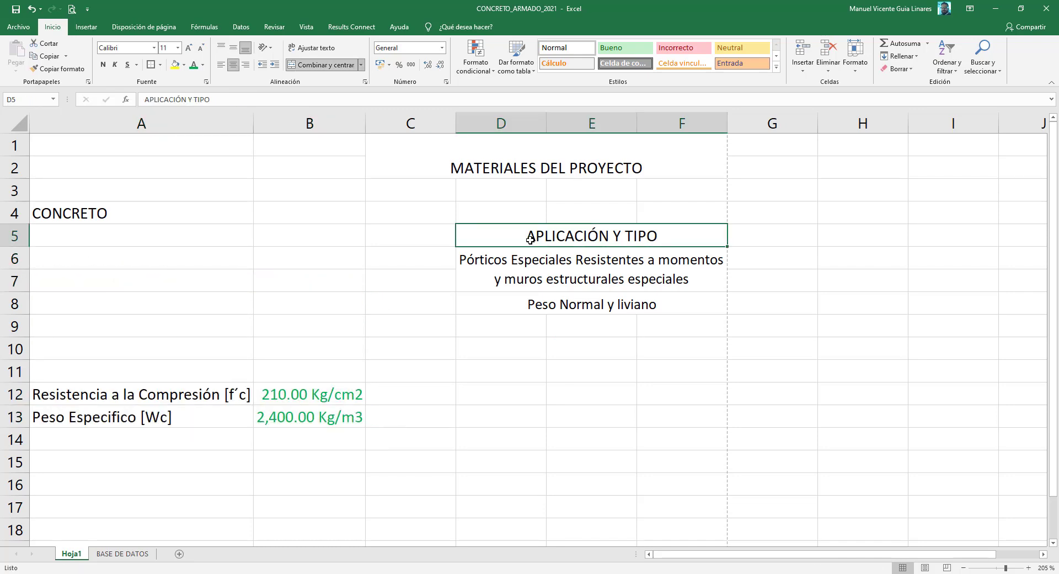
{"action": "left_click_drag", "start_coordinate": [319, 267], "coordinate": [538, 229]}
{"action": "left_click", "coordinate": [296, 65]}
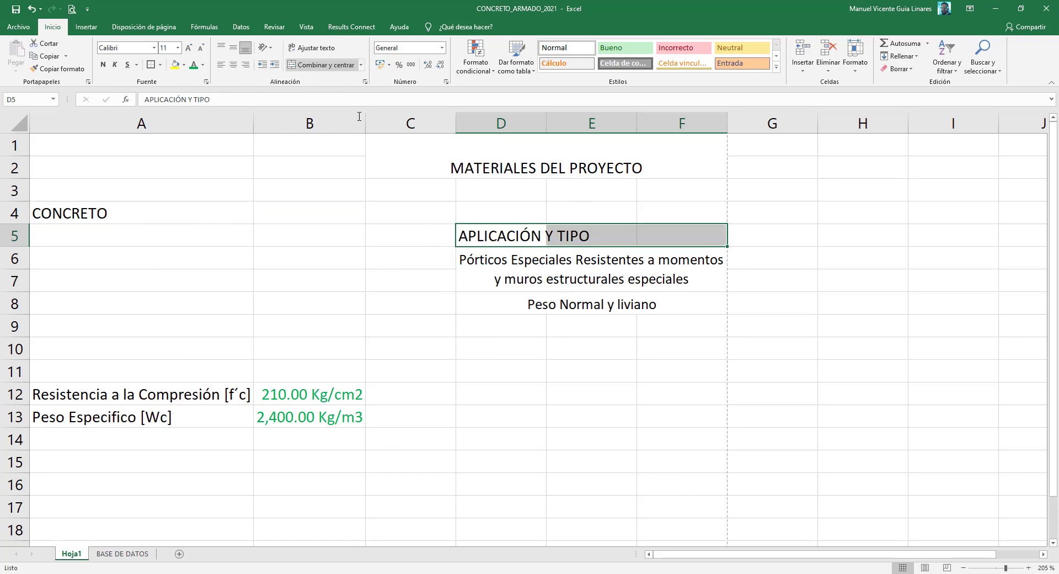
{"action": "left_click", "coordinate": [520, 244]}
{"action": "left_click_drag", "start_coordinate": [527, 225], "coordinate": [130, 237]}
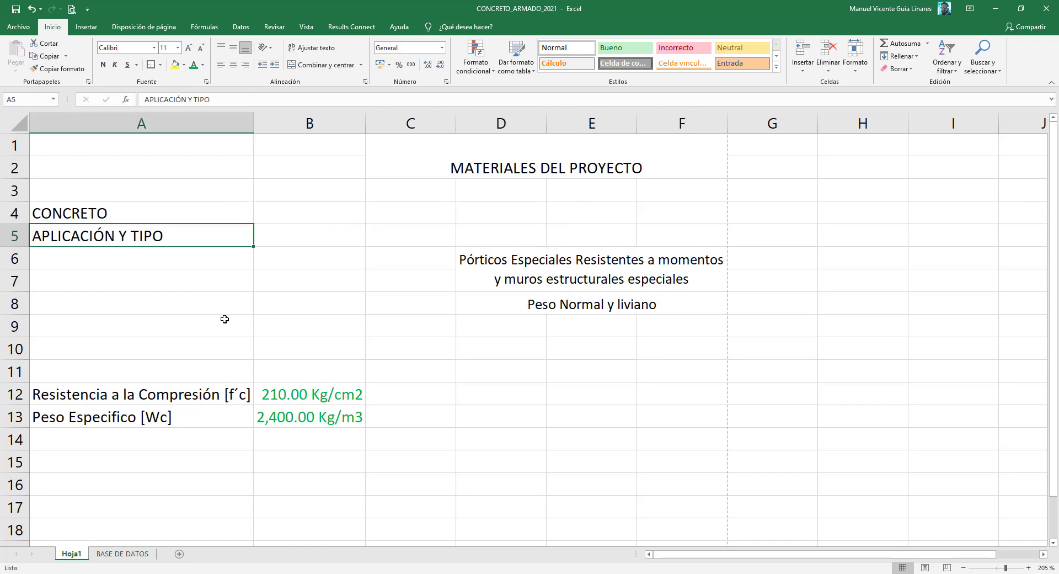
- Unmerge the application cell D6, move its dropdown to B5 beside the heading, and merge and center it across B5:F5
{"action": "left_click", "coordinate": [509, 265]}
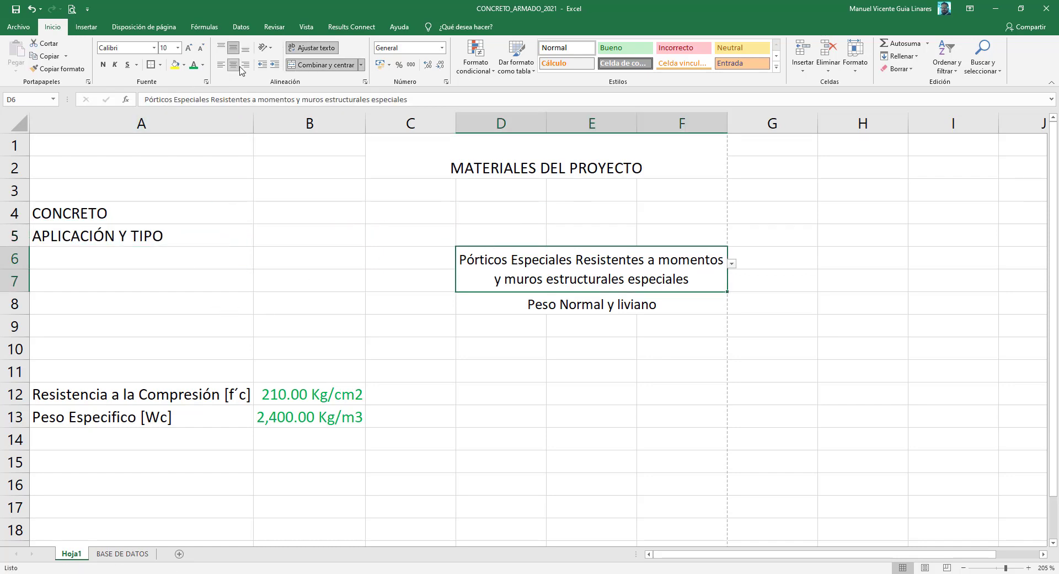
{"action": "left_click", "coordinate": [298, 65]}
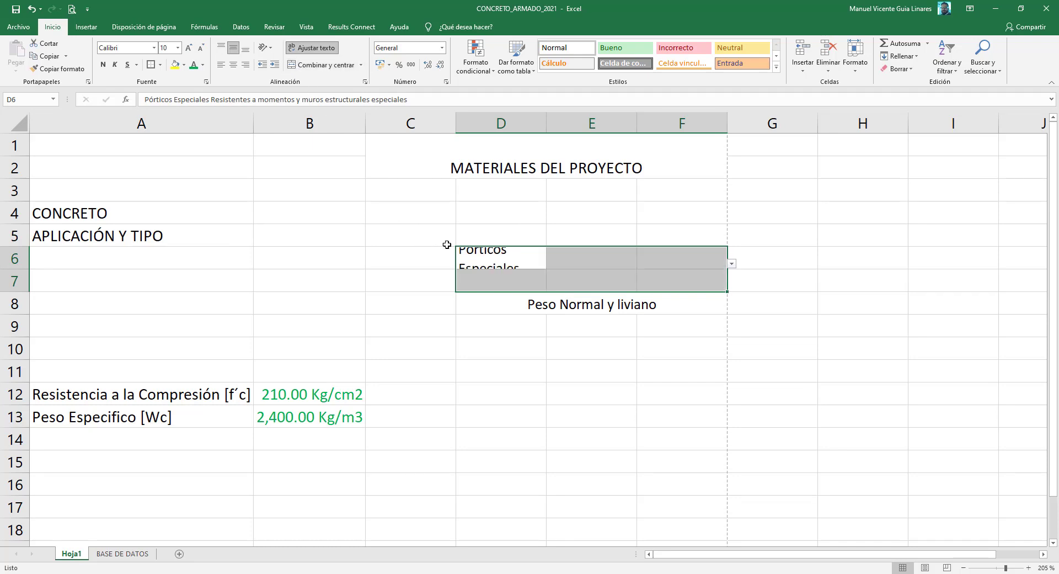
{"action": "left_click", "coordinate": [485, 278]}
{"action": "left_click", "coordinate": [481, 248]}
{"action": "mouse_move", "coordinate": [481, 248]}
{"action": "left_mouse_down"}
{"action": "mouse_move", "coordinate": [393, 251]}
{"action": "mouse_move", "coordinate": [288, 229]}
{"action": "mouse_move", "coordinate": [686, 270]}
{"action": "left_mouse_up"}
{"action": "left_click", "coordinate": [300, 64]}
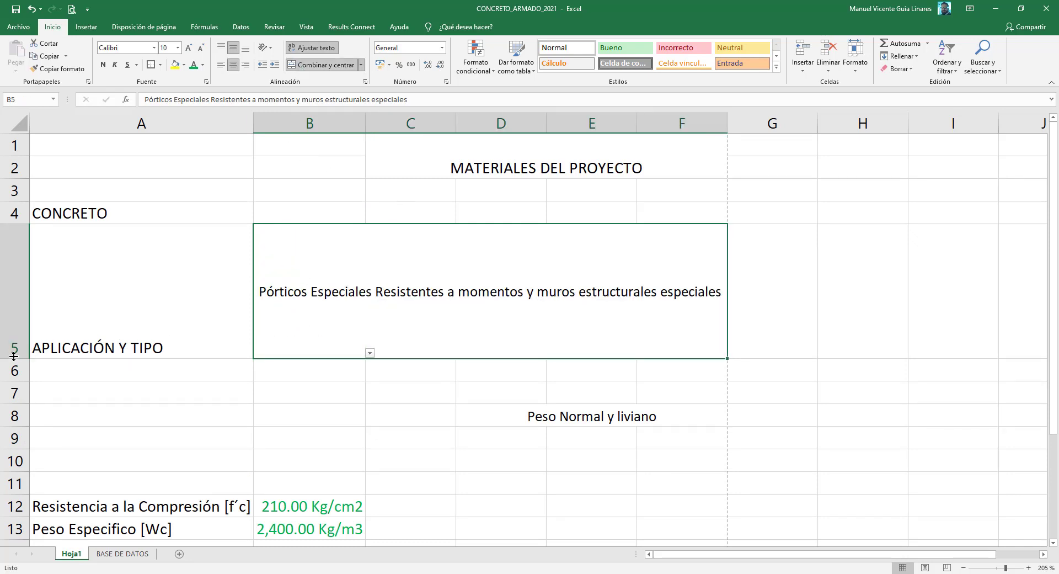
- Reduce the height of row 5 and move the APLICACIÓN Y TIPO label with its application dropdown down to A6:F6
{"action": "left_click_drag", "start_coordinate": [16, 358], "coordinate": [22, 263]}
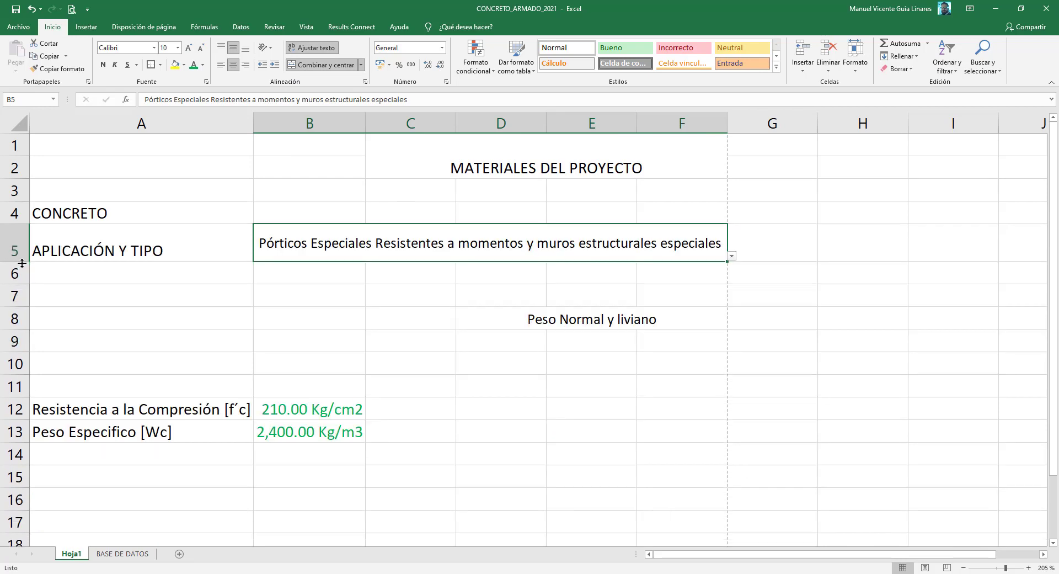
{"action": "left_click", "coordinate": [157, 253]}
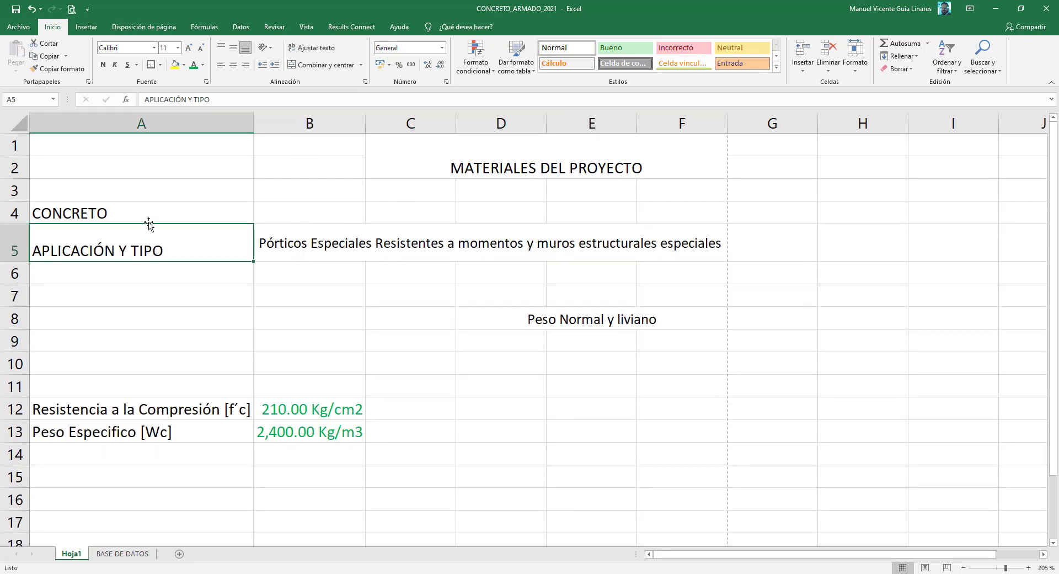
{"action": "mouse_move", "coordinate": [233, 245]}
{"action": "left_mouse_down"}
{"action": "mouse_move", "coordinate": [259, 244]}
{"action": "mouse_move", "coordinate": [230, 277]}
{"action": "left_mouse_up"}
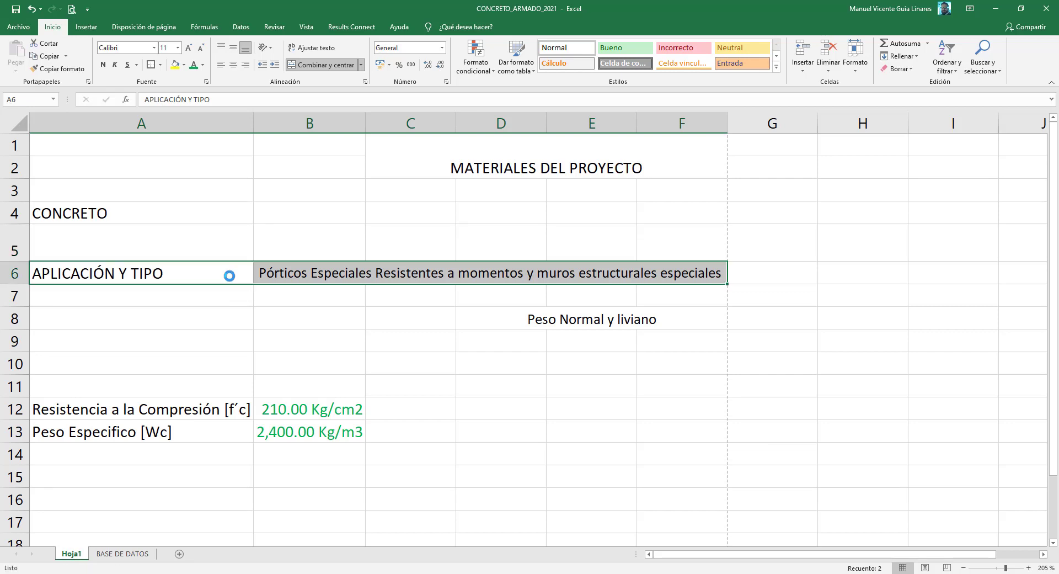
- Rename the label in A6 as "Aplicaciones y Tipo de Concreto"
{"action": "left_click", "coordinate": [142, 275]}
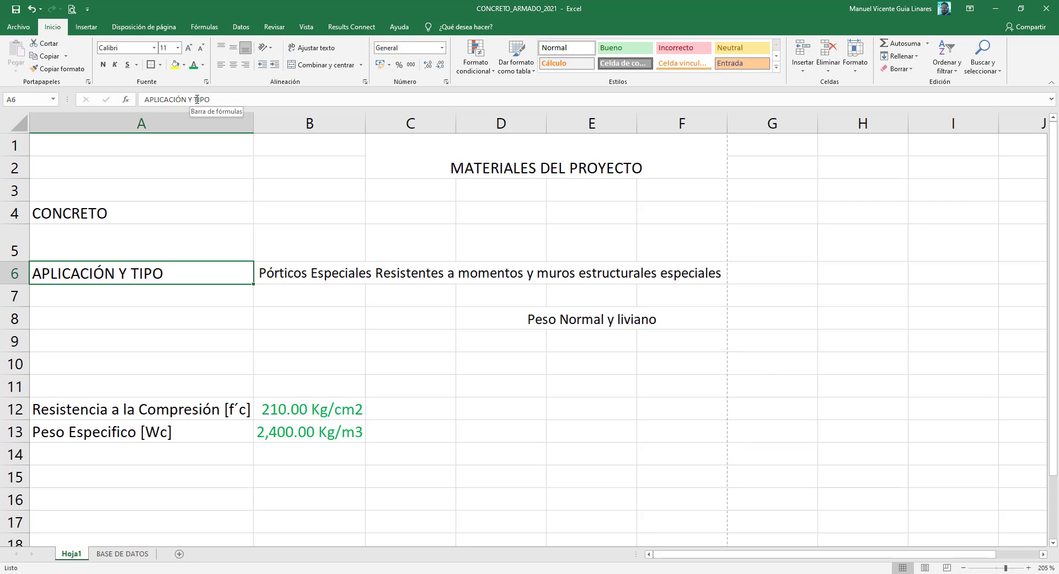
{"action": "left_click_drag", "start_coordinate": [148, 100], "coordinate": [214, 99]}
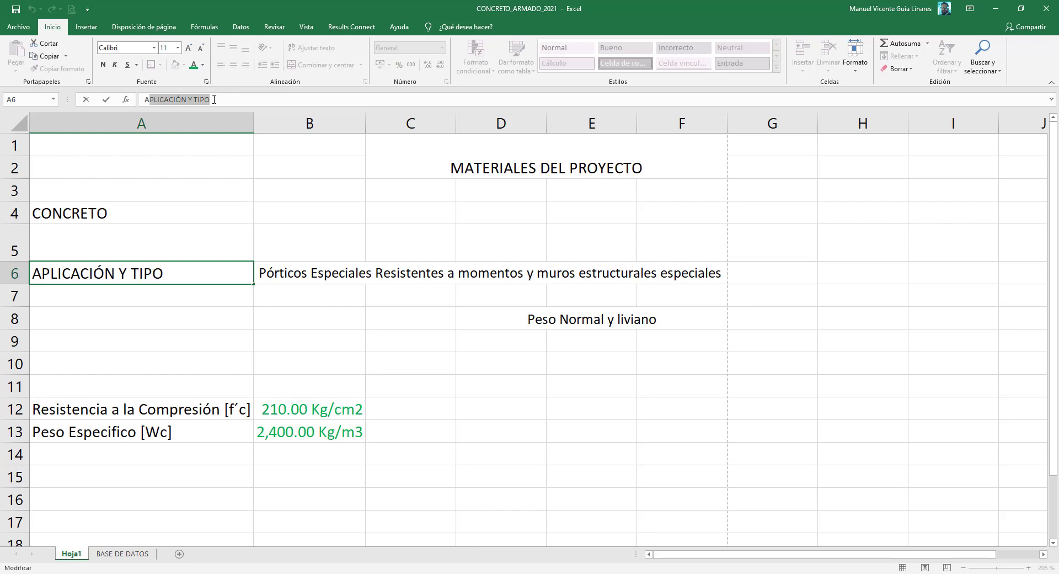
{"action": "type", "text": "plicacio"}
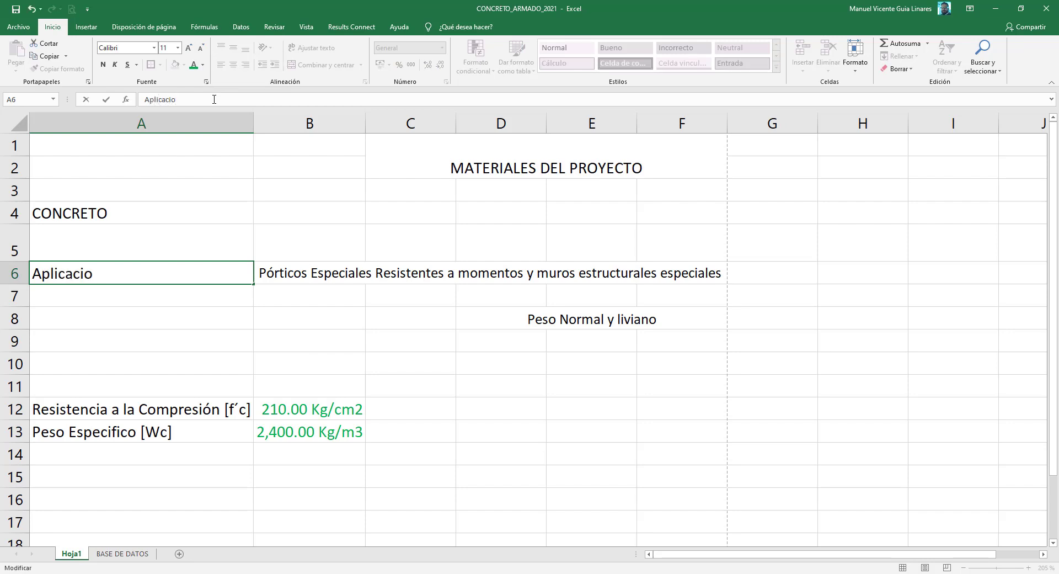
{"action": "type", "text": "nes y Tipo de Concrf"}
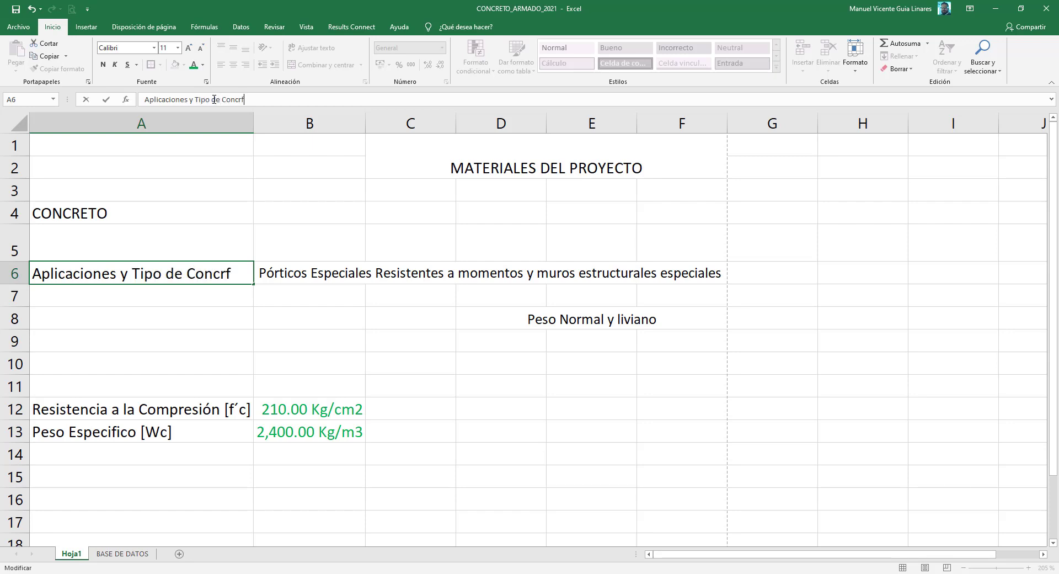
{"action": "key", "text": "BackSpace"}
{"action": "type", "text": "ret"}
{"action": "key", "text": "BackSpace"}
{"action": "key", "text": "BackSpace"}
{"action": "type", "text": "eto"}
{"action": "key", "text": "Return"}
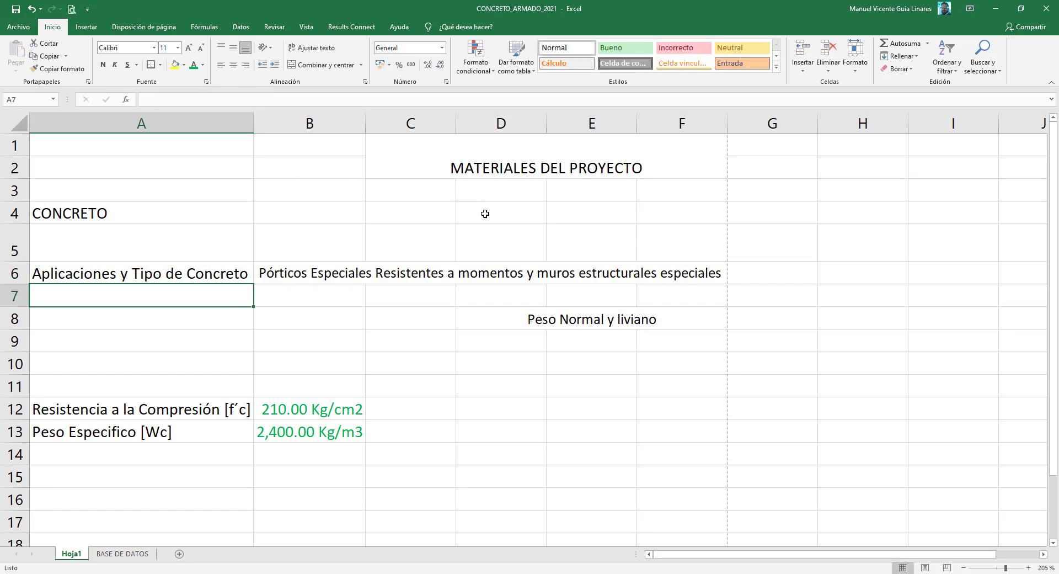
- Unmerge the concrete type cell D8, move its dropdown to B7 below the application, and merge and center it across B7:C7
{"action": "left_click", "coordinate": [553, 319]}
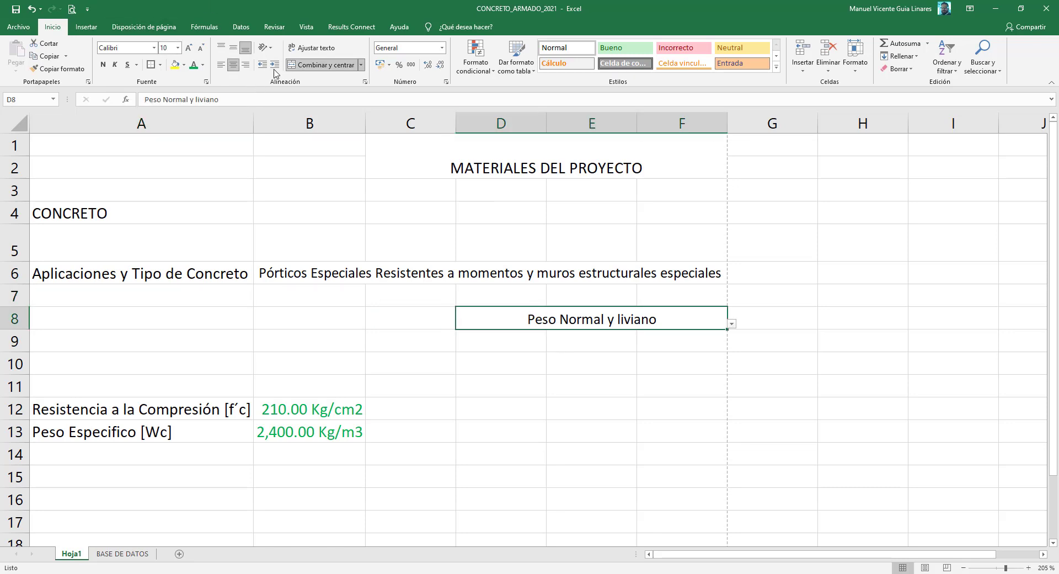
{"action": "left_click", "coordinate": [322, 65]}
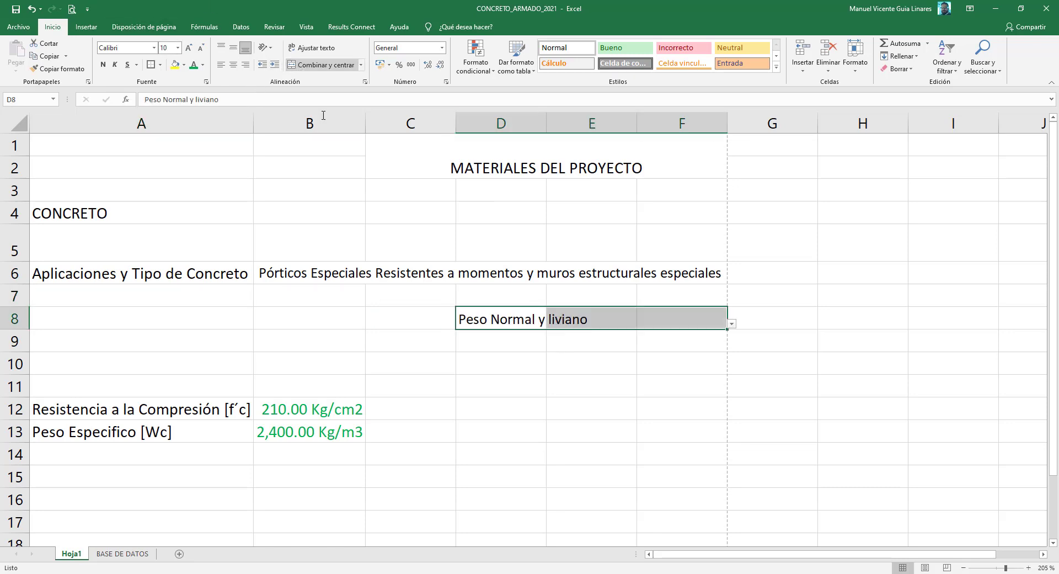
{"action": "left_click", "coordinate": [485, 314]}
{"action": "left_click_drag", "start_coordinate": [487, 307], "coordinate": [417, 297]}
{"action": "left_click", "coordinate": [322, 65]}
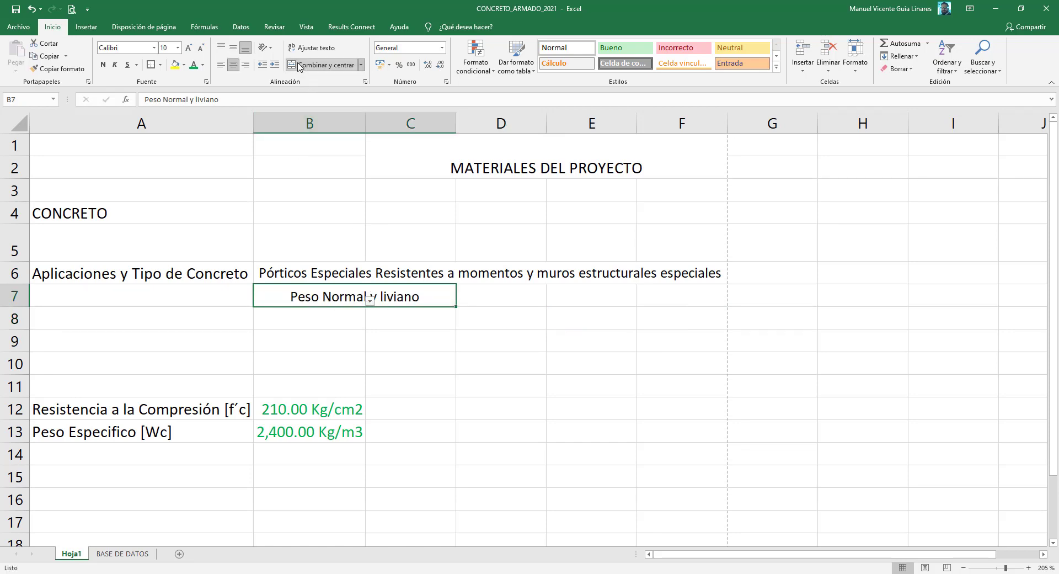
- Left-align the application and concrete type entries in B6 and B7
{"action": "left_click_drag", "start_coordinate": [286, 276], "coordinate": [284, 296]}
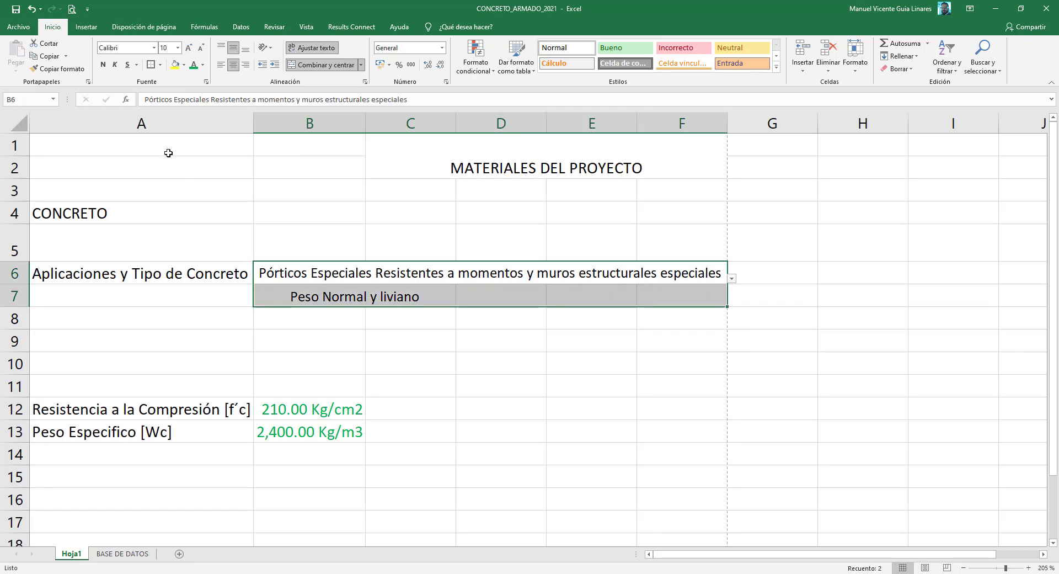
{"action": "left_click", "coordinate": [221, 64]}
{"action": "left_click", "coordinate": [380, 298]}
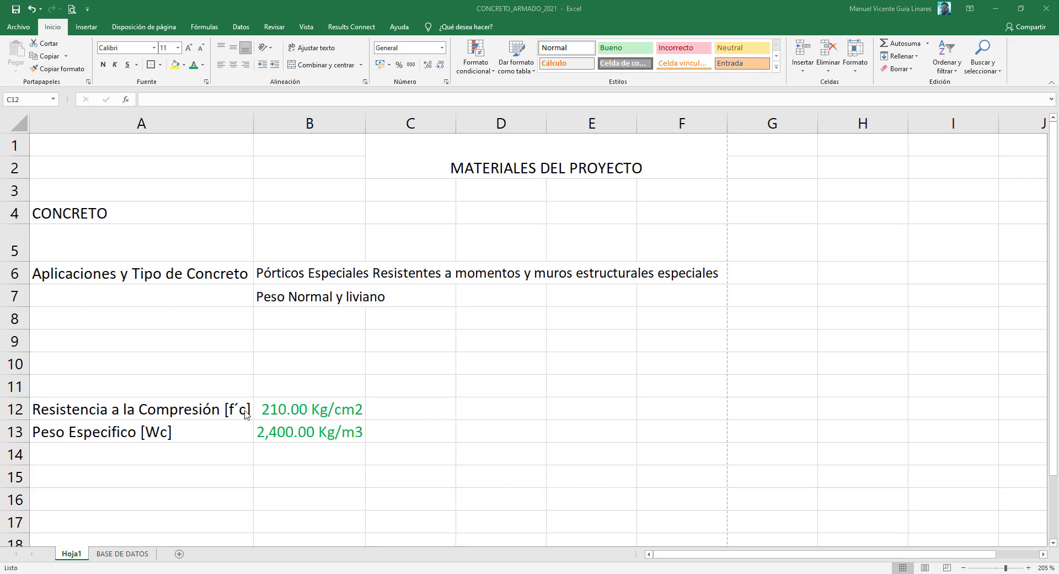
- Enter the check result texts OK in D12 and REVISAR in D13, beside the concrete property rows
{"action": "left_click", "coordinate": [427, 412]}
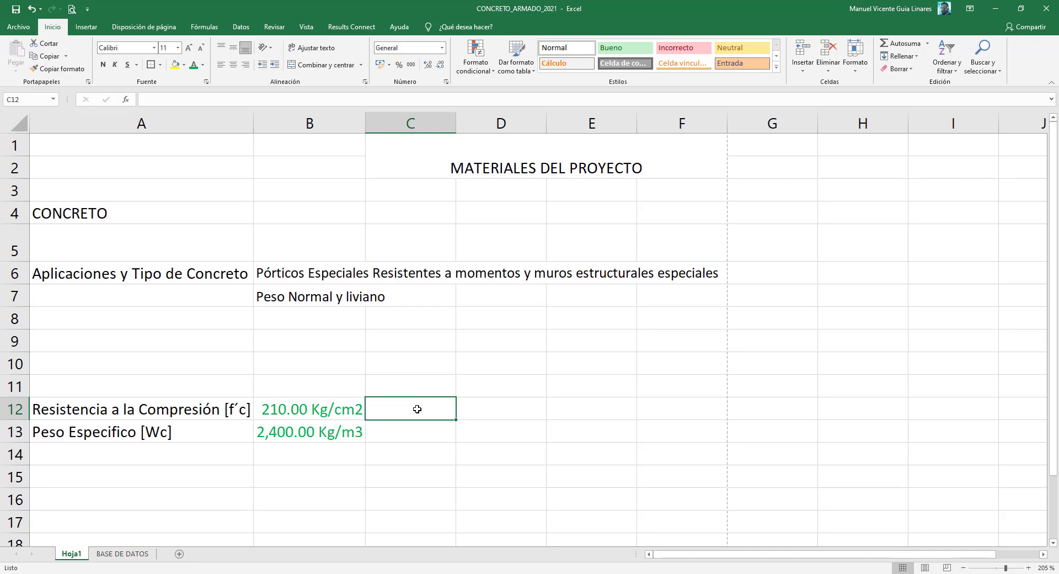
{"action": "left_click", "coordinate": [504, 410]}
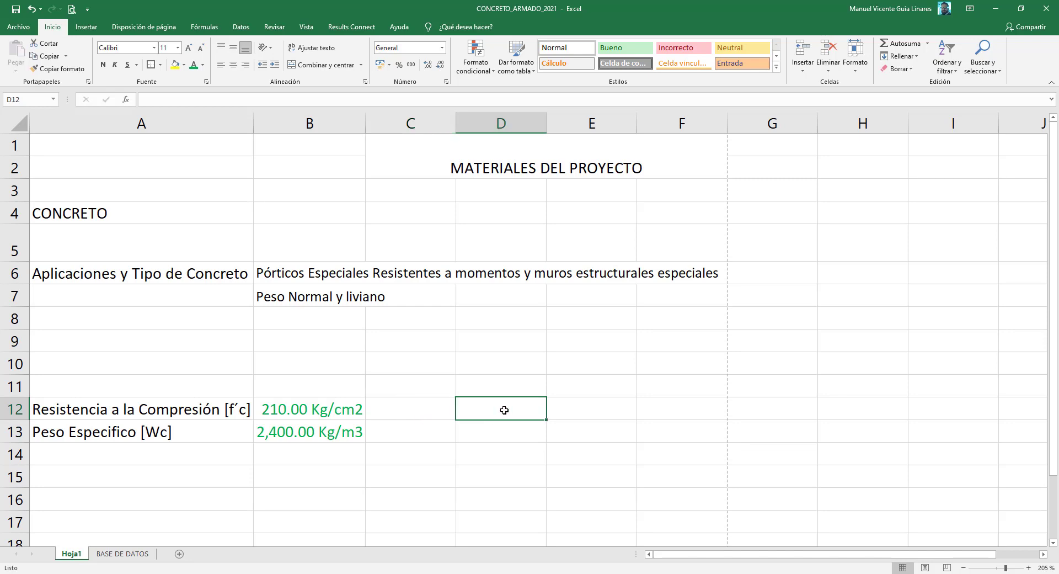
{"action": "type", "text": "OK"}
{"action": "key", "text": "Return"}
{"action": "type", "text": "REVISAR"}
{"action": "key", "text": "Return"}
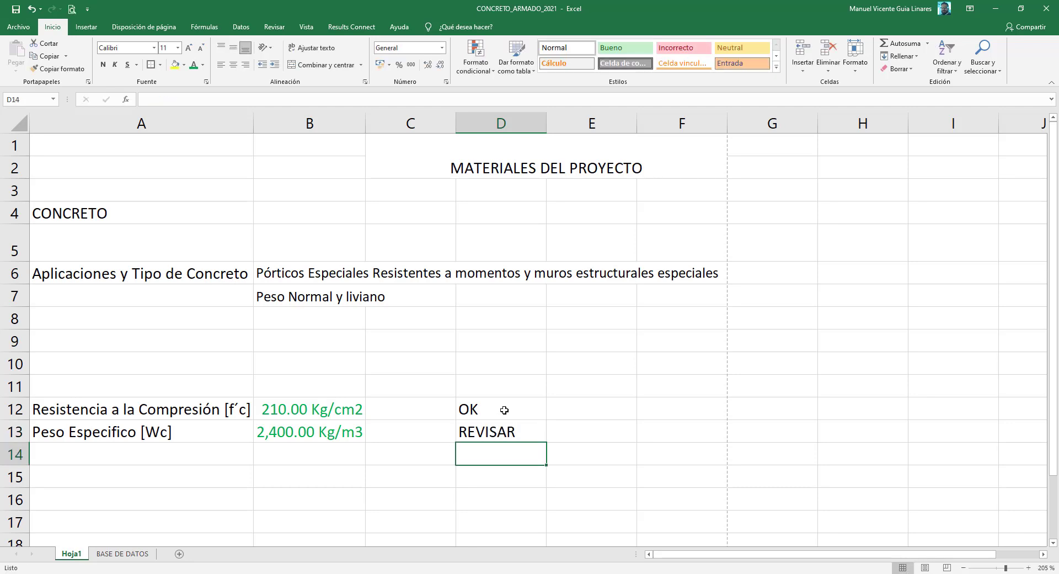
- Choose General as the application in the B6 dropdown
{"action": "left_click", "coordinate": [397, 416]}
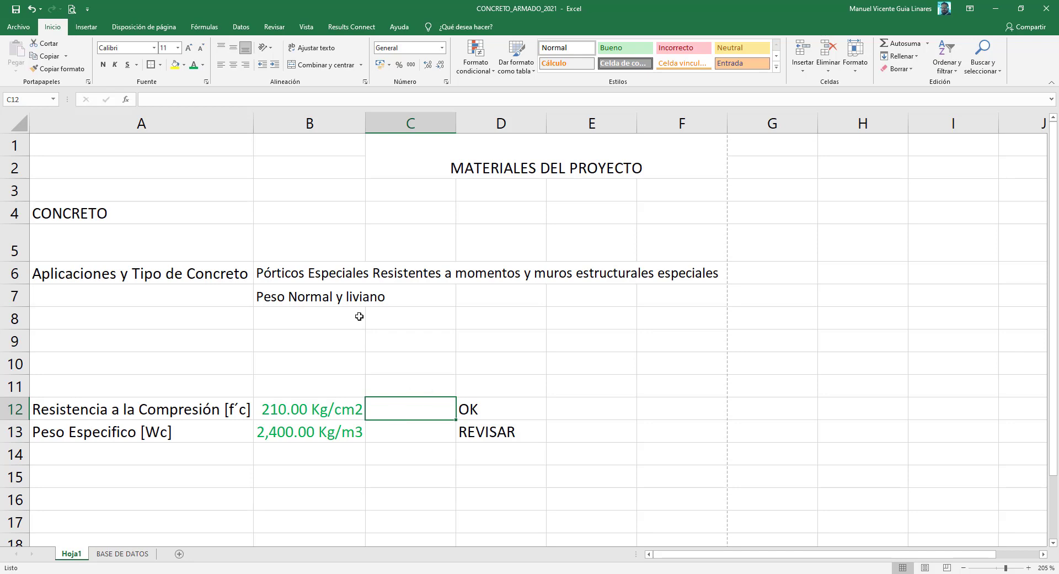
{"action": "left_click", "coordinate": [342, 278]}
{"action": "left_click", "coordinate": [732, 280]}
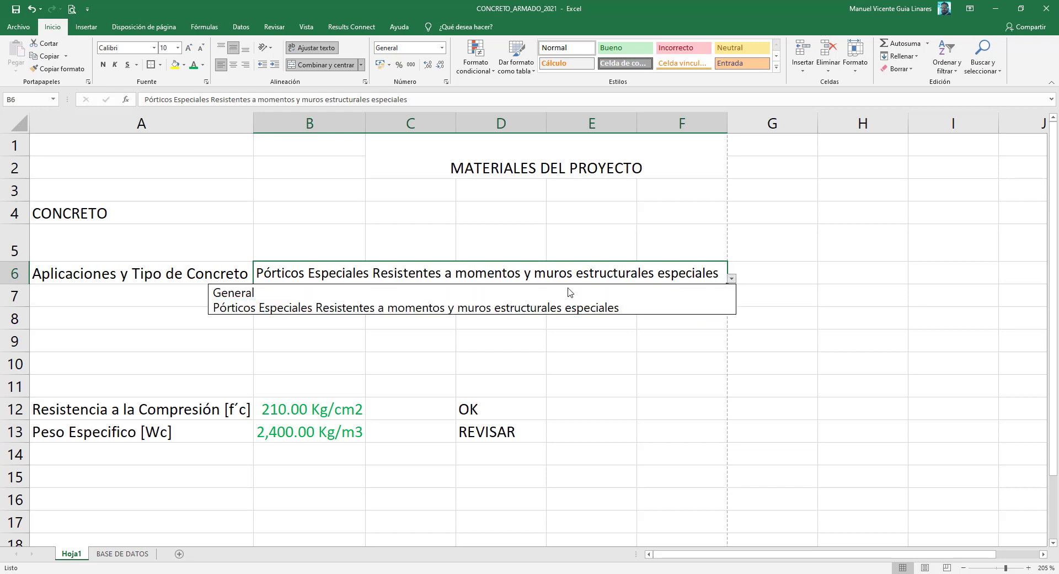
{"action": "left_click", "coordinate": [416, 291]}
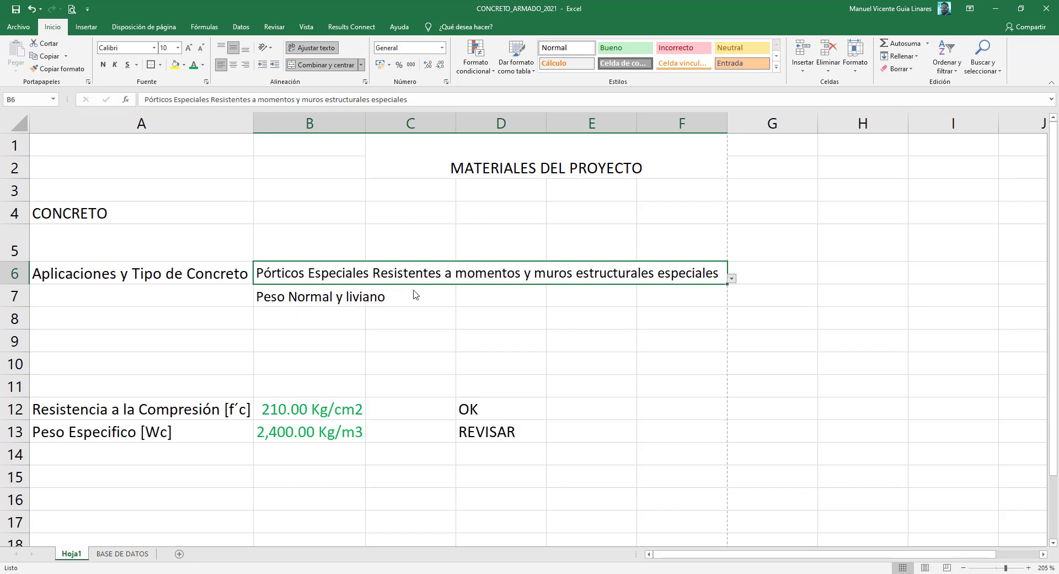
- Set the application in B6 to General and begin an SI formula in C12 with the condition B6="General"
{"action": "left_click", "coordinate": [324, 299]}
{"action": "left_click", "coordinate": [394, 404]}
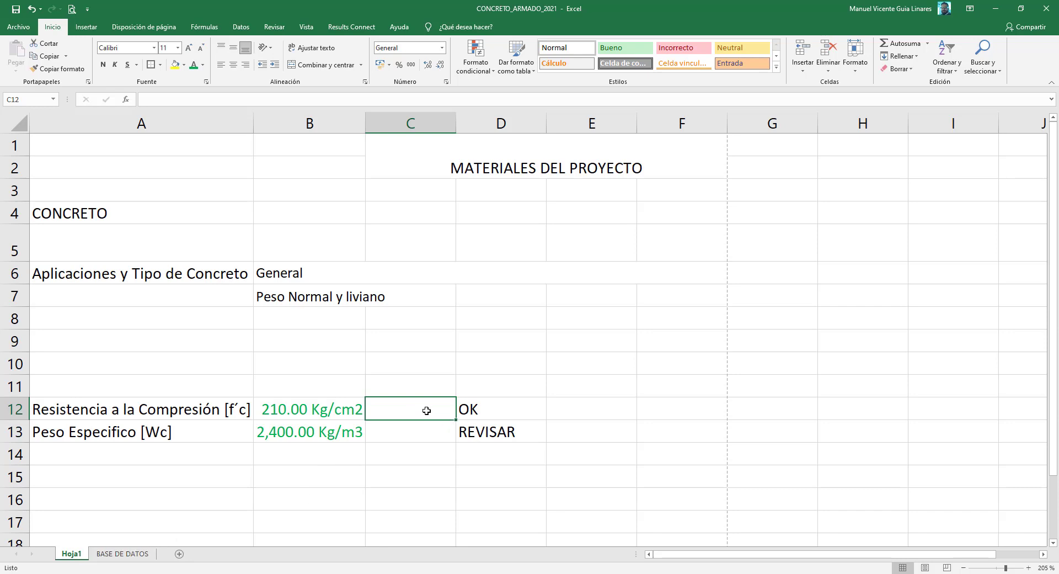
{"action": "type", "text": "="}
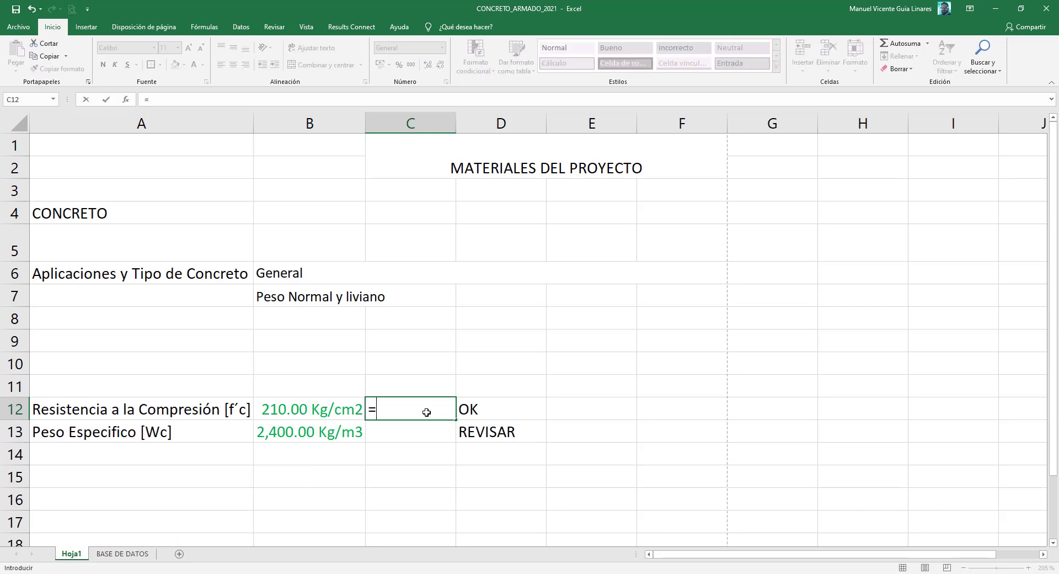
{"action": "type", "text": "SI("}
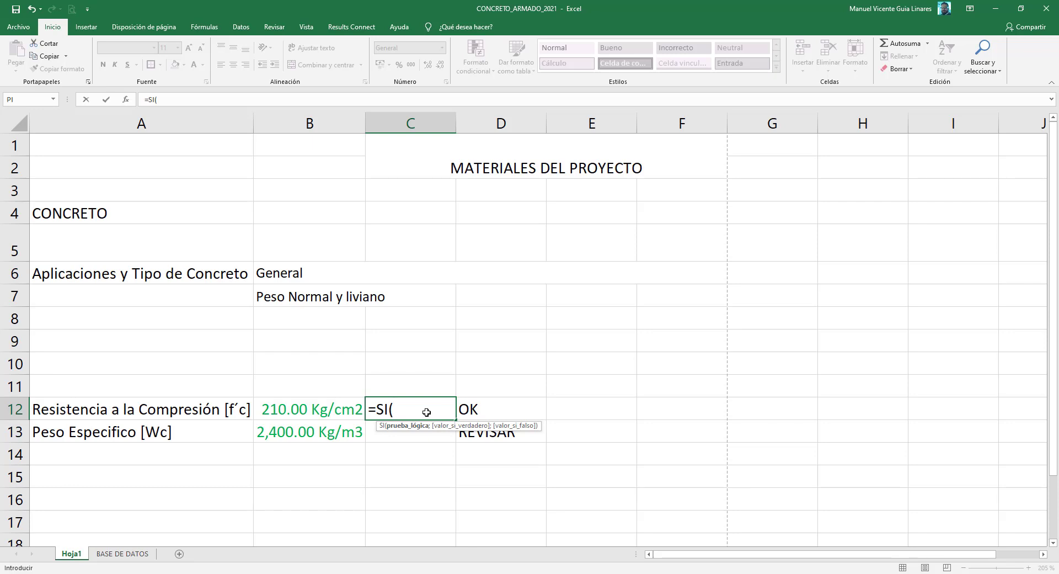
{"action": "left_click", "coordinate": [298, 272]}
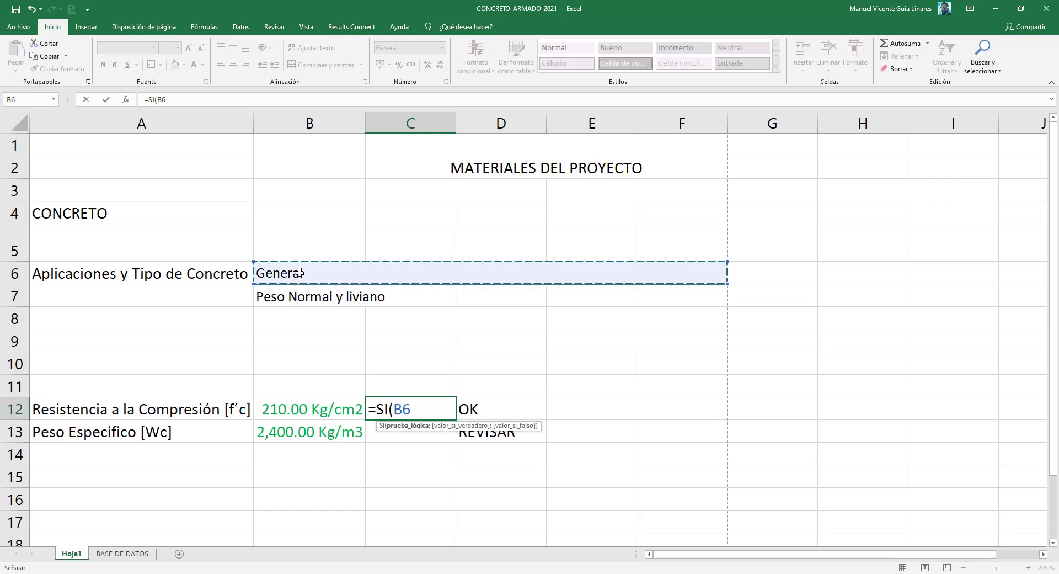
{"action": "type", "text": "="}
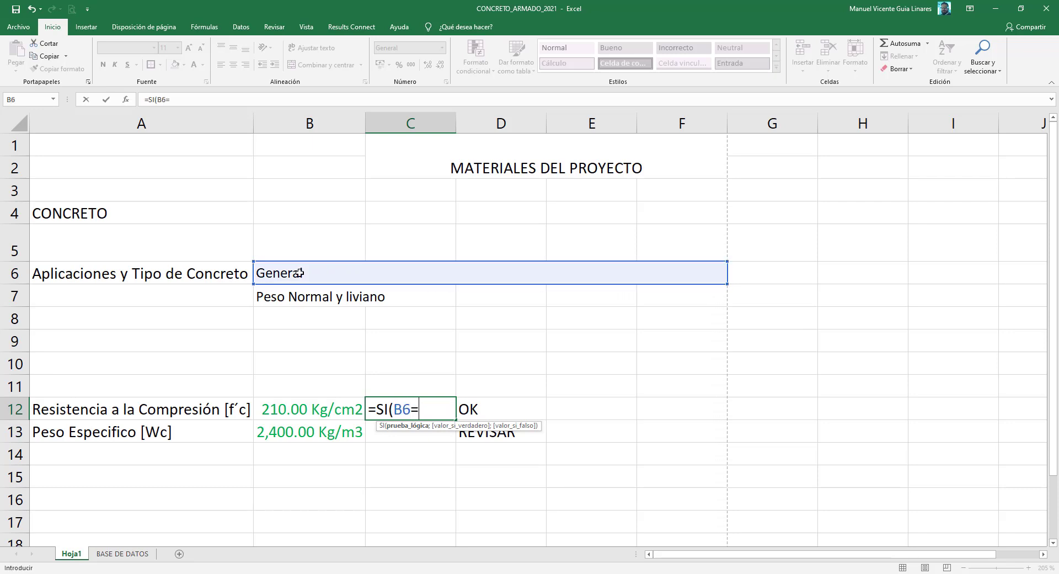
{"action": "type", "text": "\"General"}
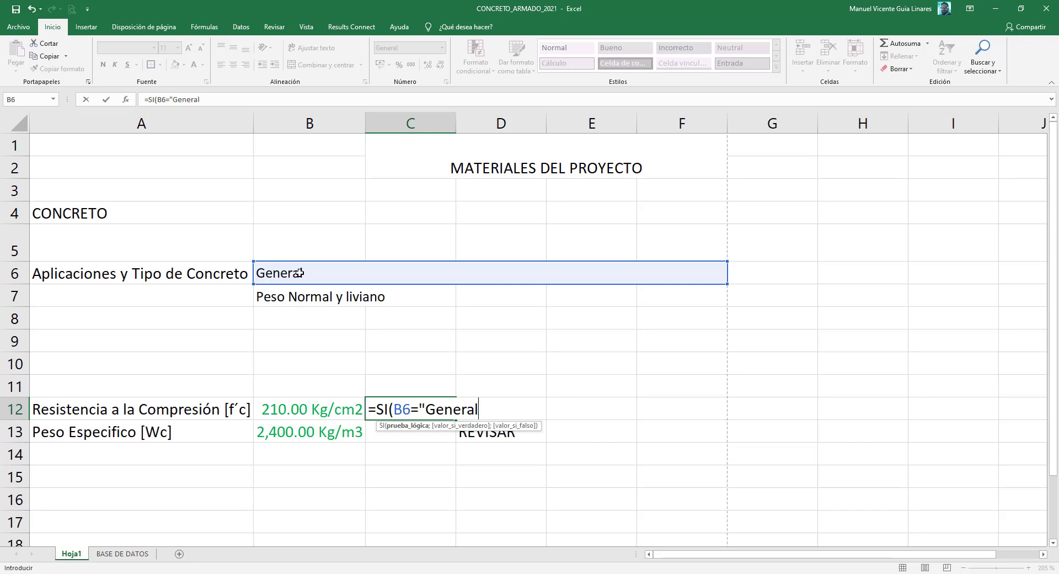
{"action": "type", "text": "\";"}
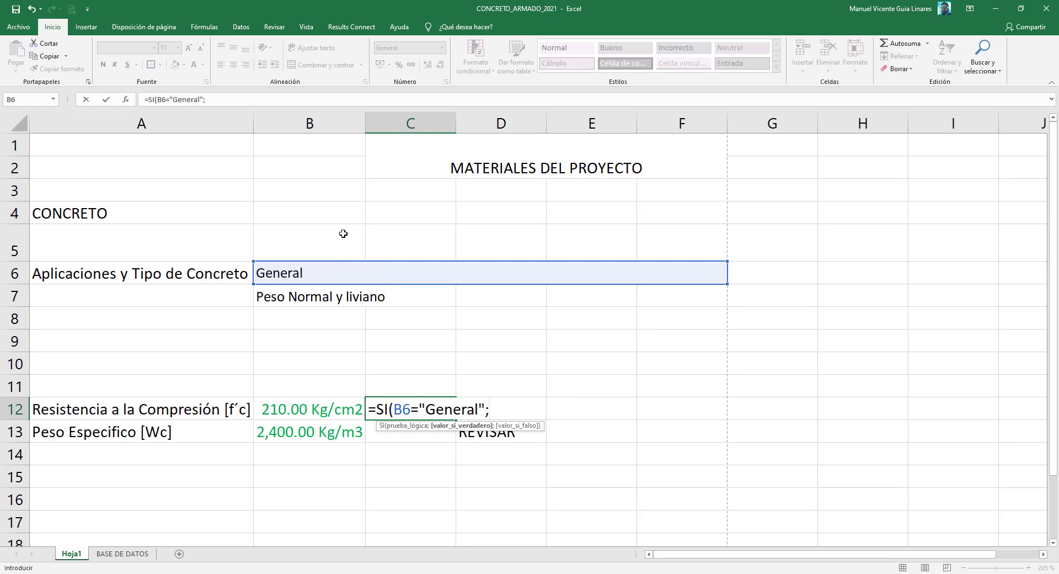
- Complete the C12 formula with BASE DE DATOS cell C3 as the true value and C4 as the false value
{"action": "left_click", "coordinate": [127, 554]}
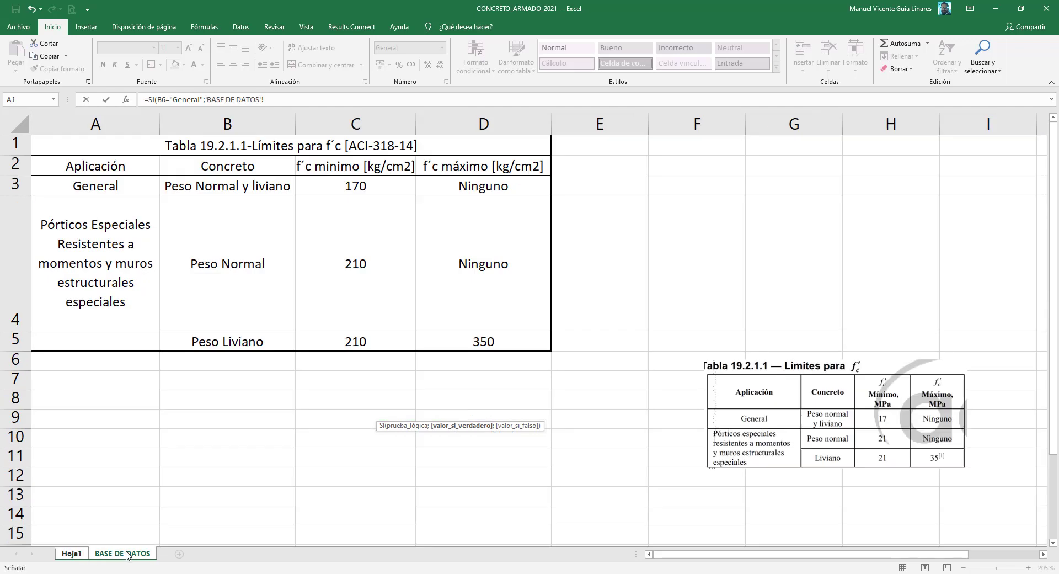
{"action": "left_click", "coordinate": [370, 192]}
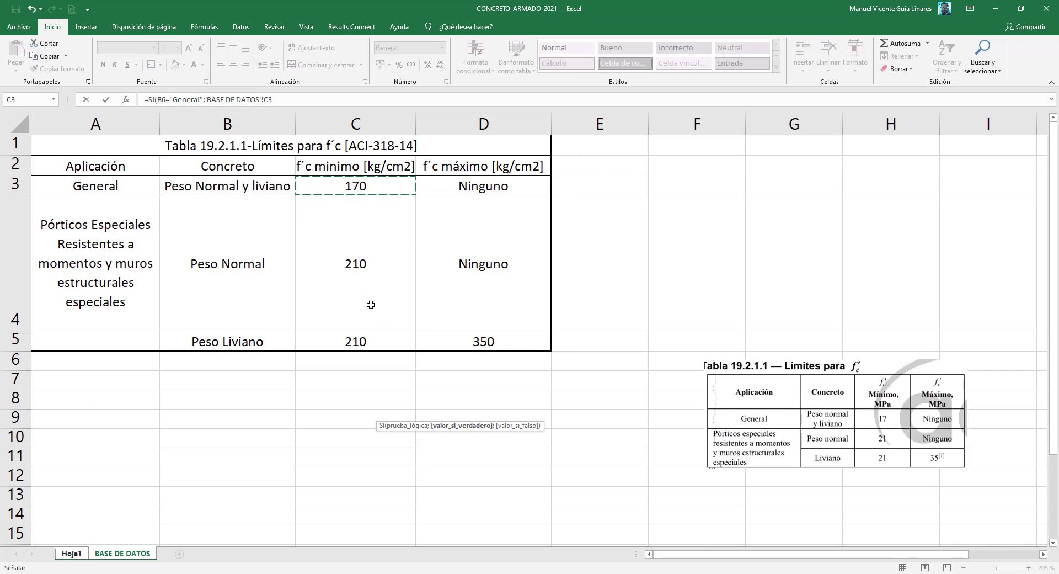
{"action": "left_click", "coordinate": [290, 102]}
{"action": "type", "text": ";"}
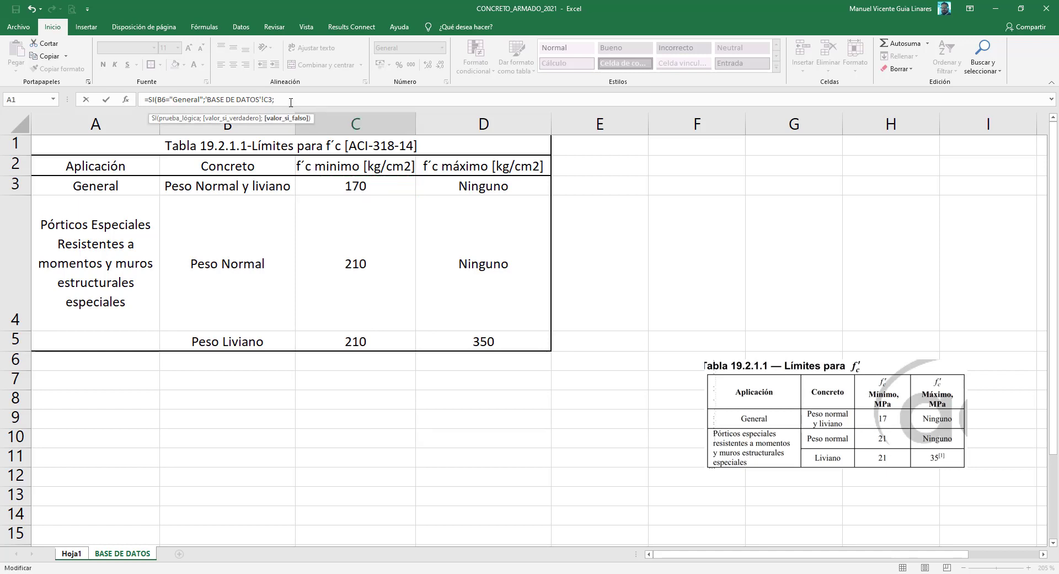
{"action": "left_click", "coordinate": [340, 233]}
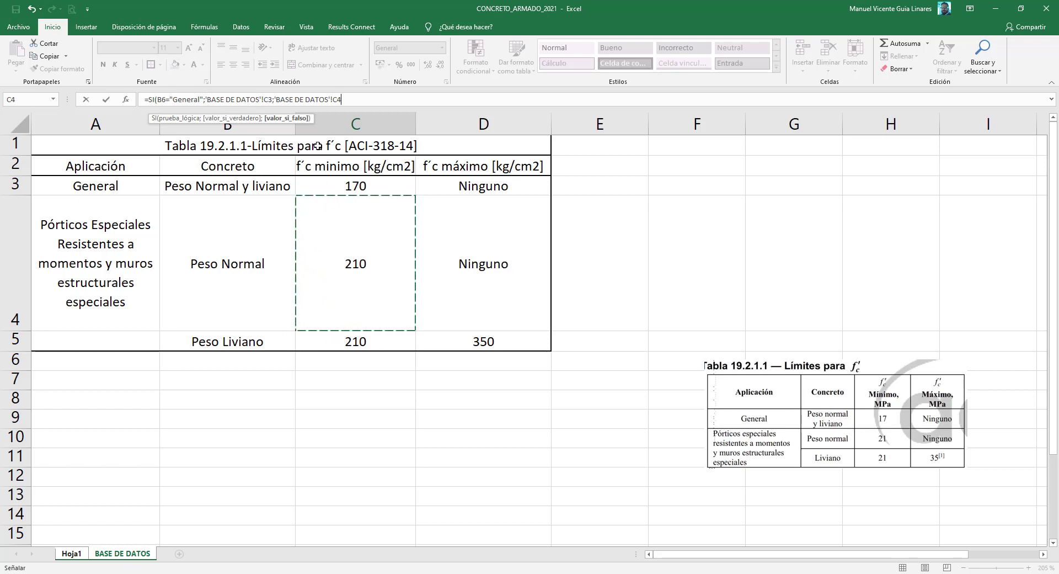
{"action": "type", "text": ")"}
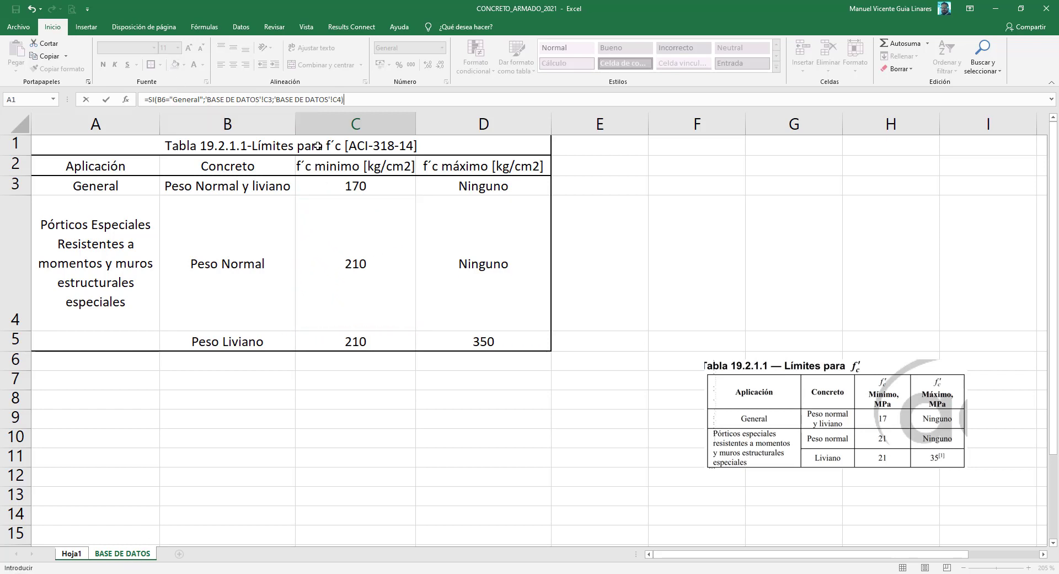
{"action": "key", "text": "Return"}
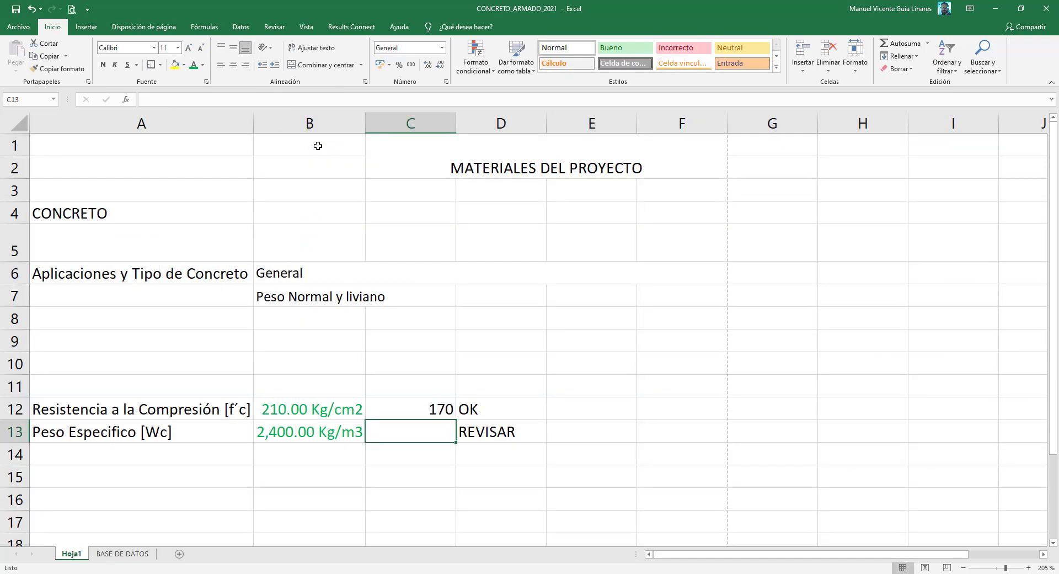
- Clear the OK and REVISAR entries from D12:D13
{"action": "left_click_drag", "start_coordinate": [508, 412], "coordinate": [523, 433]}
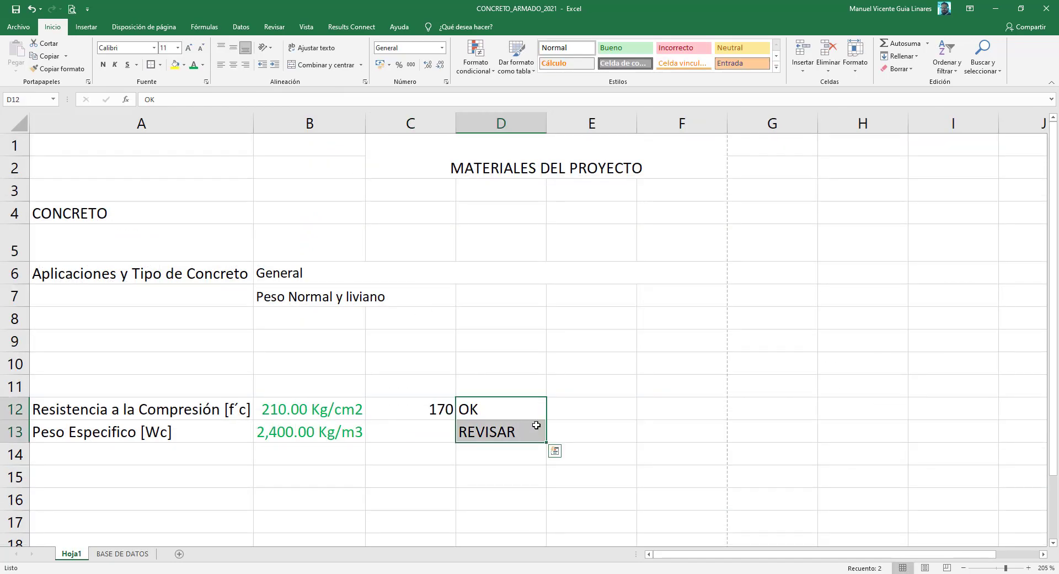
{"action": "key", "text": "Delete"}
{"action": "type", "text": "ç"}
{"action": "key", "text": "Escape"}
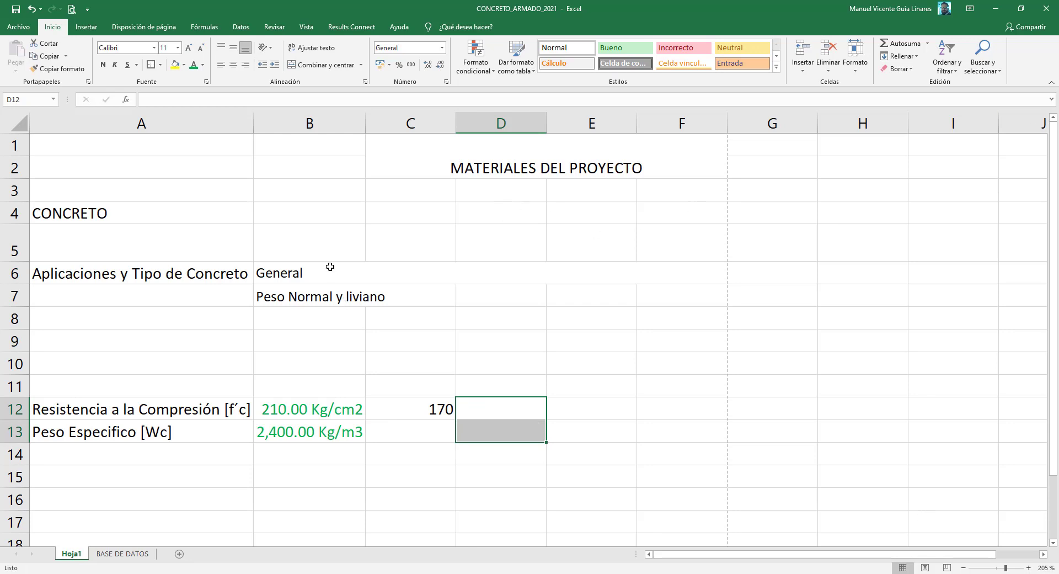
- Set the application in B6 to "Pórticos Especiales Resistentes a momentos y muros estructurales especiales" and check the result in C12
{"action": "left_click", "coordinate": [348, 264]}
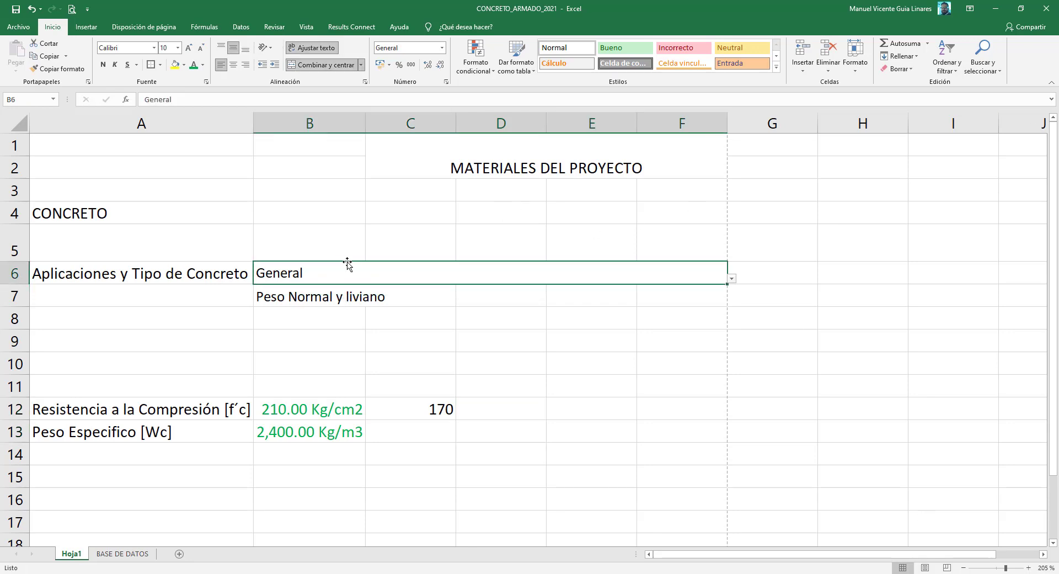
{"action": "left_click", "coordinate": [731, 279]}
{"action": "left_click", "coordinate": [300, 307]}
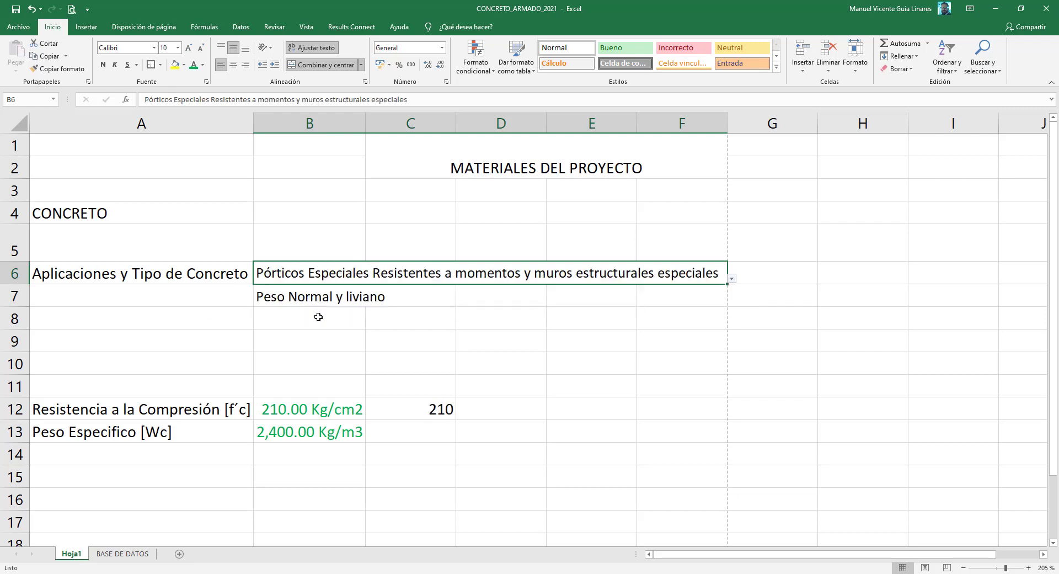
{"action": "left_click", "coordinate": [426, 410]}
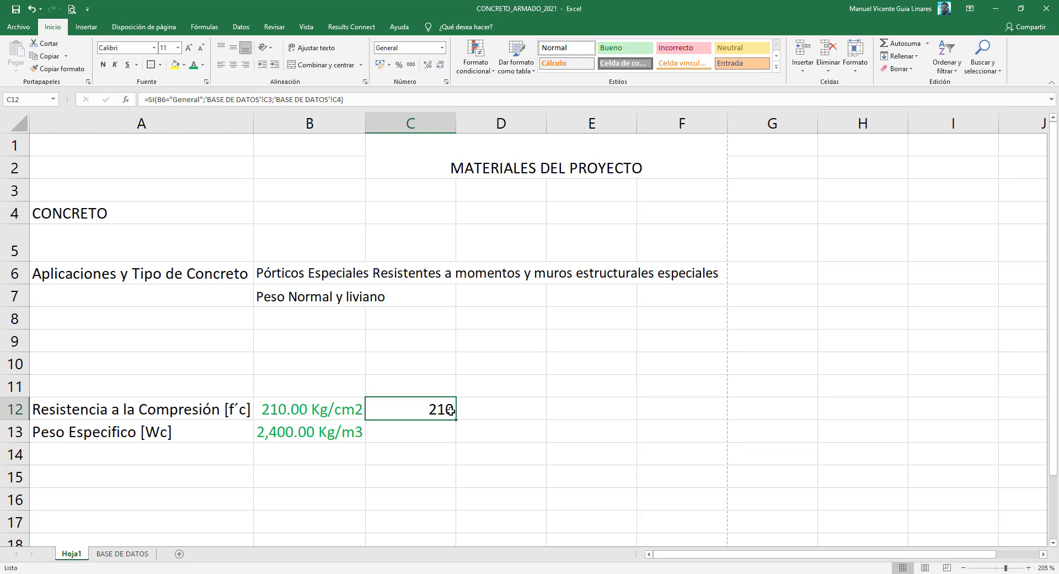
{"action": "left_click", "coordinate": [492, 384]}
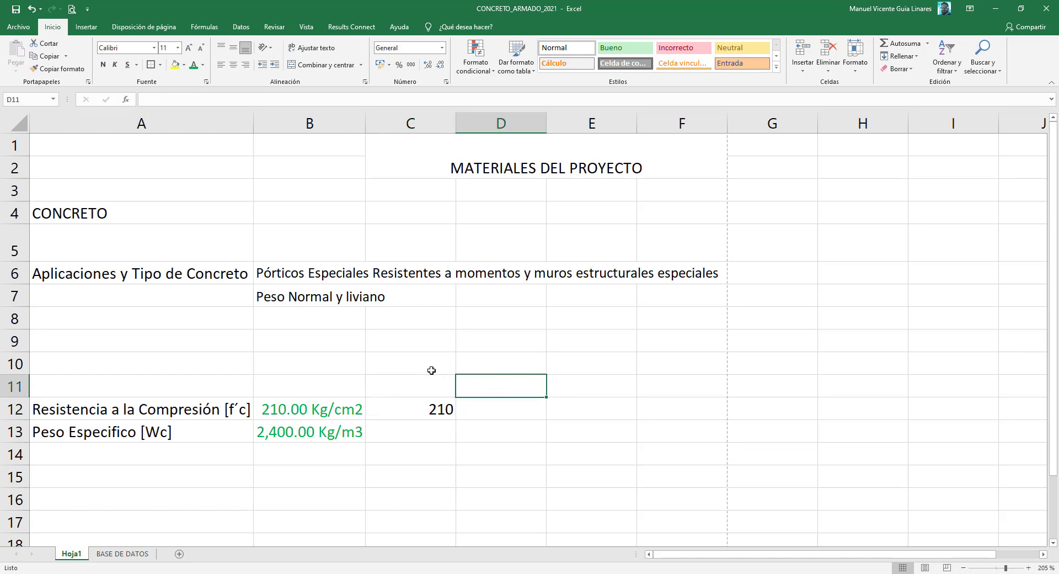
- Copy the text of the SI formula in C12 without its leading equals sign, leaving the cell as it is
{"action": "left_click", "coordinate": [429, 407]}
{"action": "left_click", "coordinate": [357, 101]}
{"action": "left_click_drag", "start_coordinate": [342, 99], "coordinate": [395, 127]}
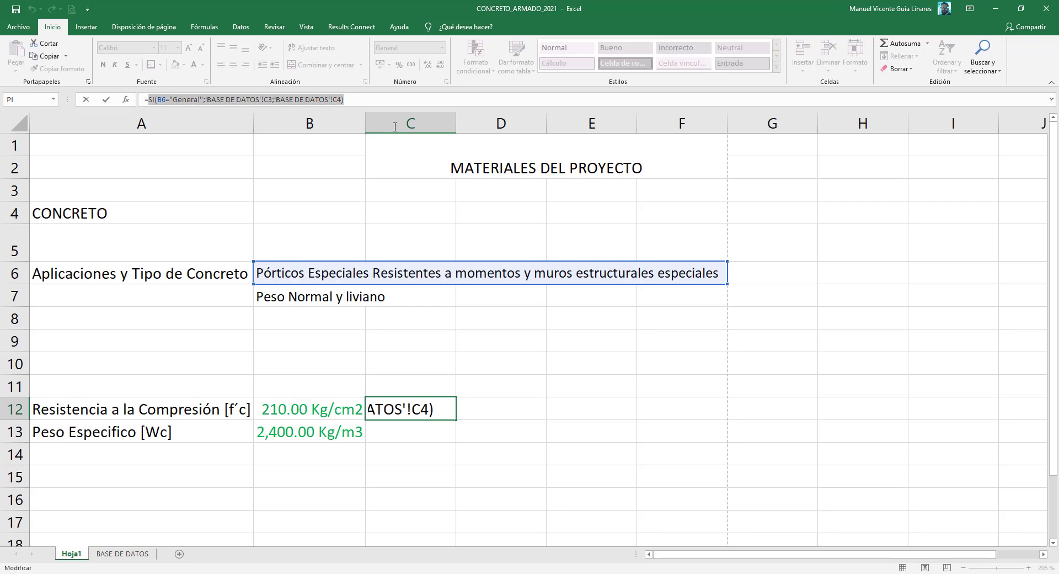
{"action": "right_click", "coordinate": [322, 101]}
{"action": "left_click", "coordinate": [346, 126]}
{"action": "key", "text": "Escape"}
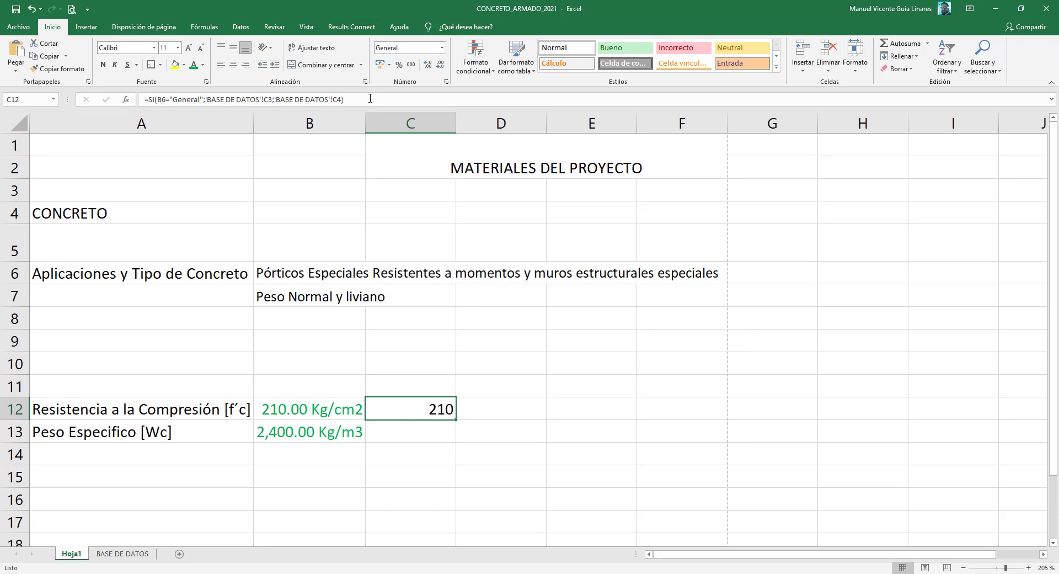
- Replace the C12 content with an outer SI testing whether absolute reference $B$12 is <= the copied SI expression
{"action": "left_click_drag", "start_coordinate": [372, 98], "coordinate": [145, 100]}
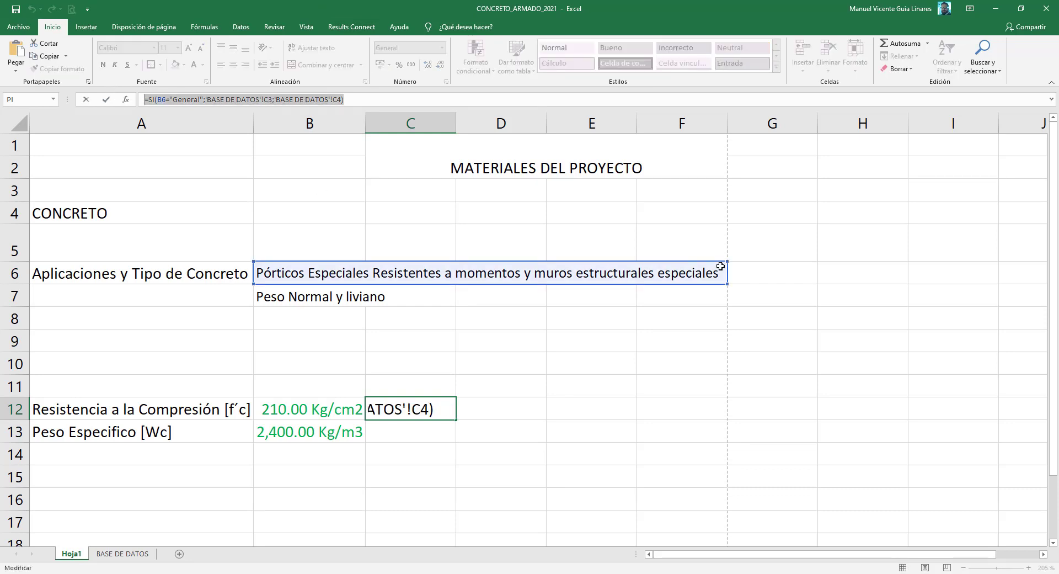
{"action": "type", "text": "=si("}
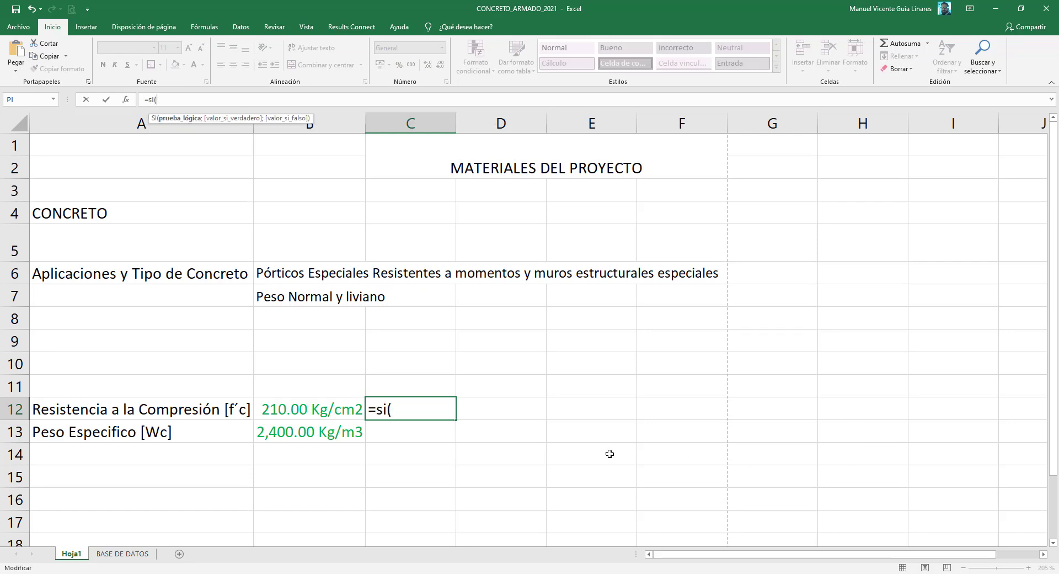
{"action": "left_click", "coordinate": [326, 403]}
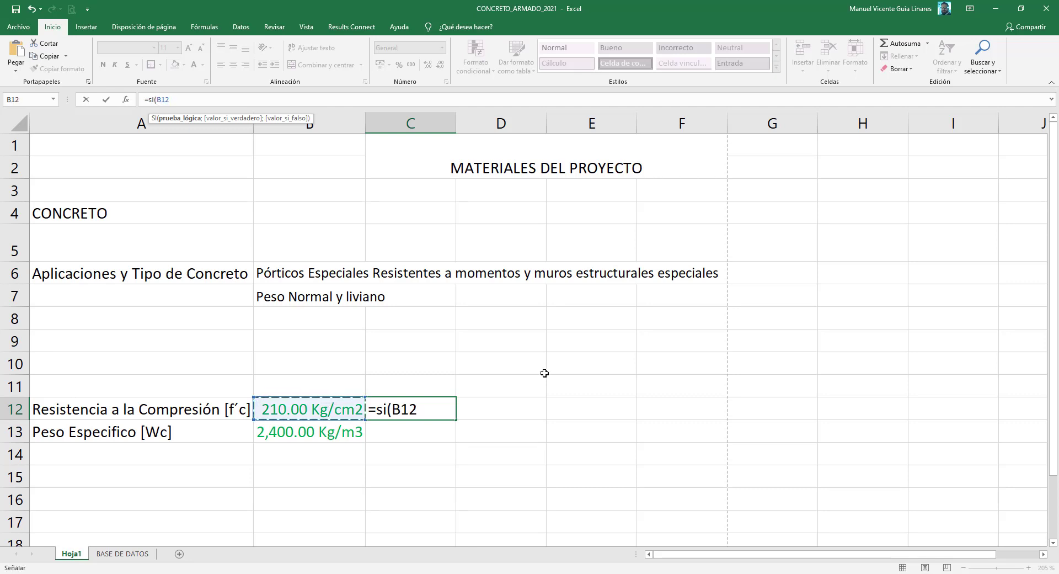
{"action": "key", "text": "F4"}
{"action": "type", "text": "<="}
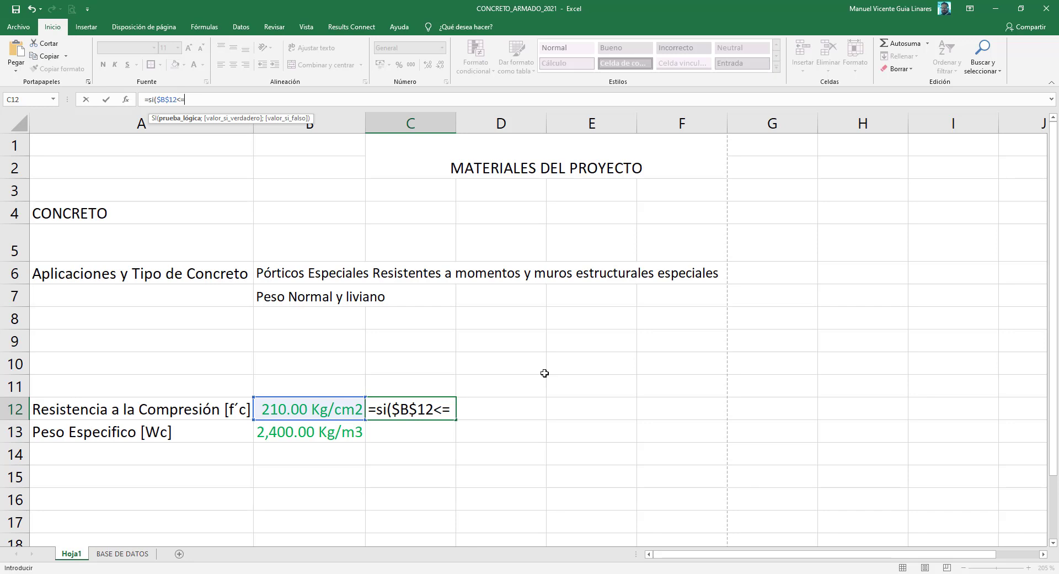
{"action": "key", "text": "ctrl+v"}
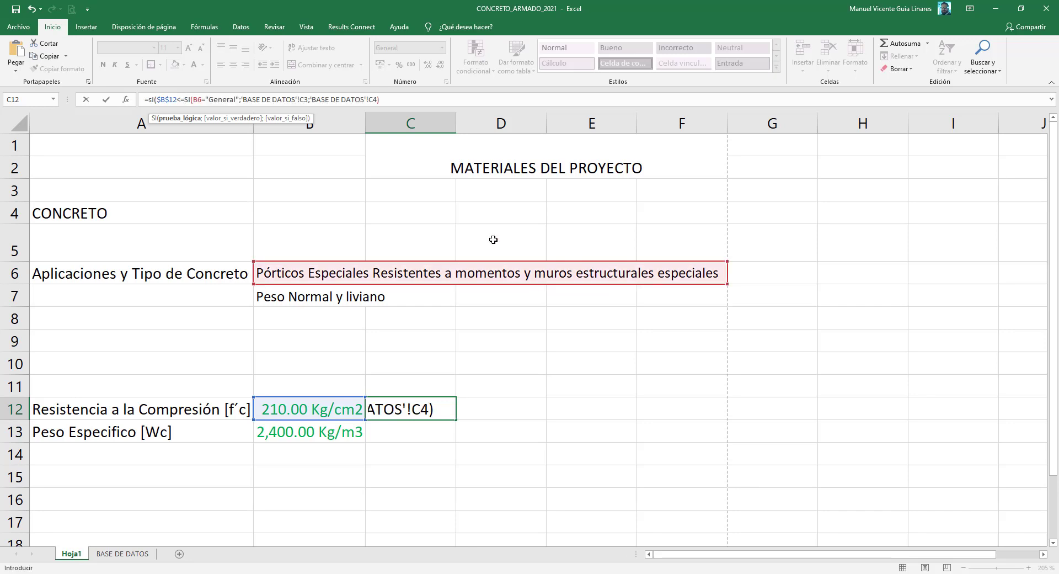
- Change the comparison operator after $B$12 in the C12 formula to <
{"action": "left_click_drag", "start_coordinate": [184, 100], "coordinate": [377, 117]}
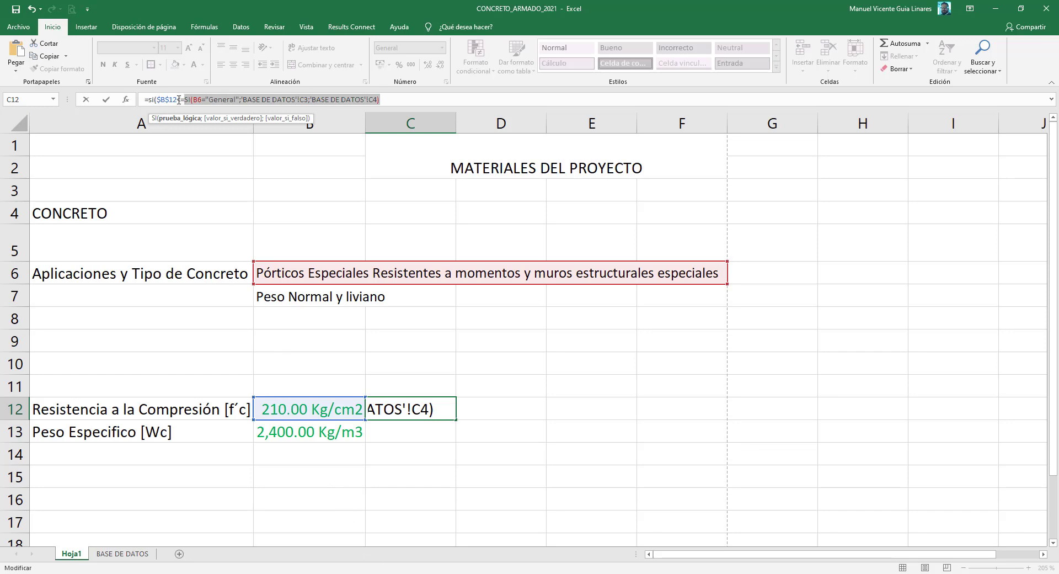
{"action": "type", "text": "<"}
{"action": "left_click", "coordinate": [181, 100]}
{"action": "type", "text": "="}
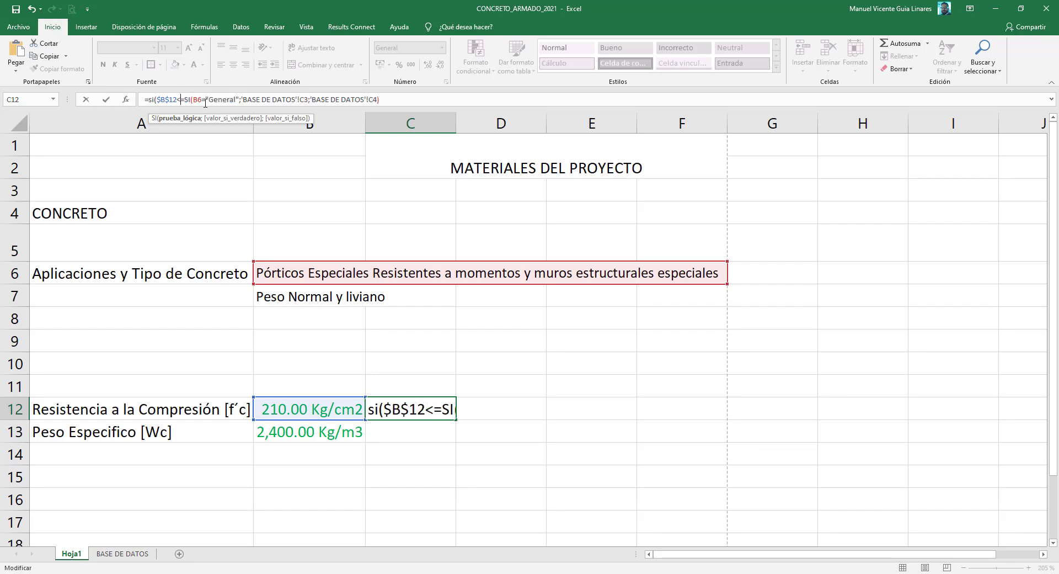
{"action": "key", "text": "Delete"}
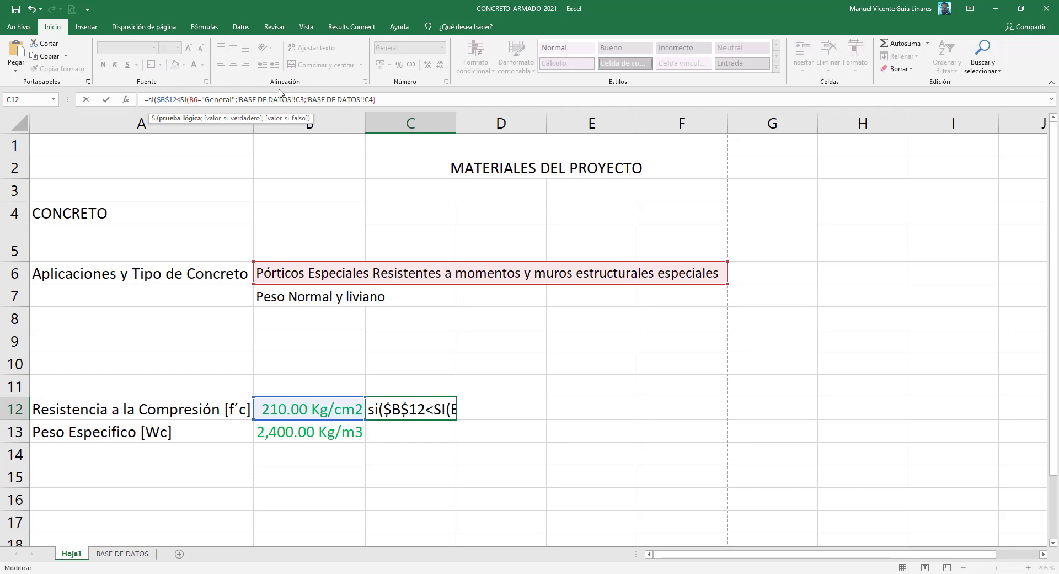
- Complete the outer SI formula in C12 with "REVISAR" as the true result and "OK" as the false result
{"action": "left_click", "coordinate": [385, 100]}
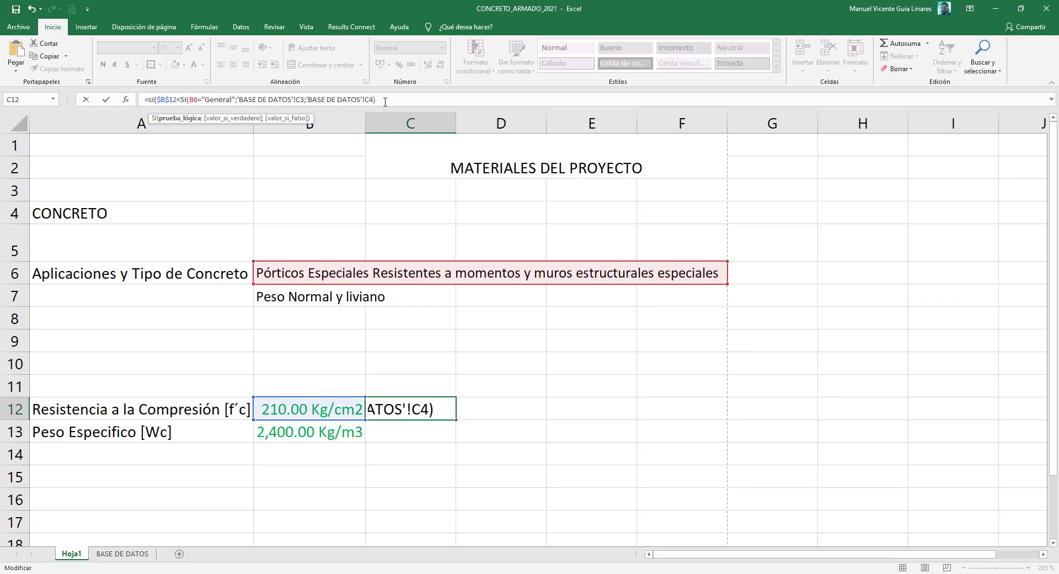
{"action": "type", "text": ";"}
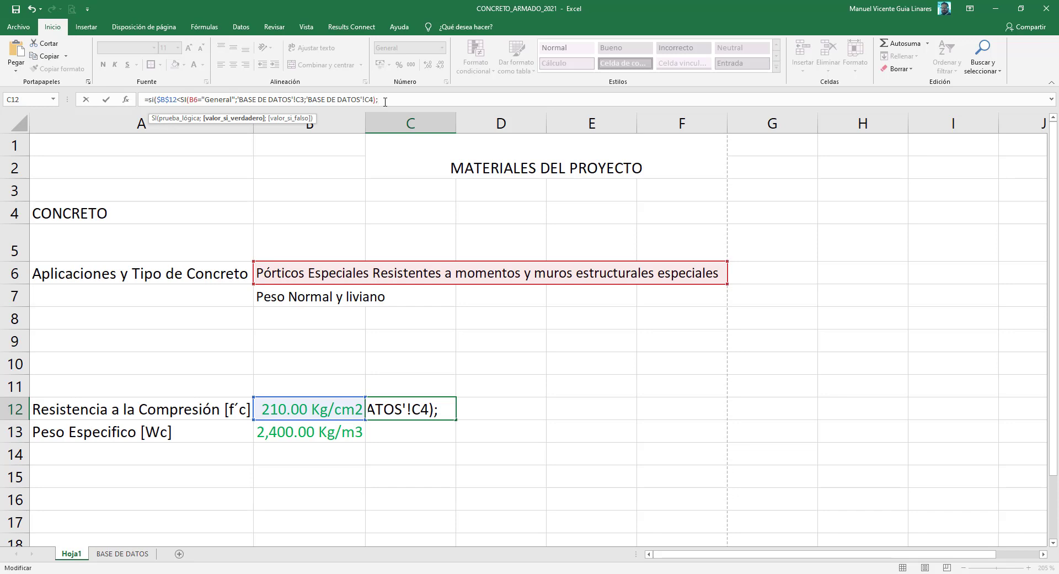
{"action": "type", "text": "\""}
{"action": "type", "text": "RE"}
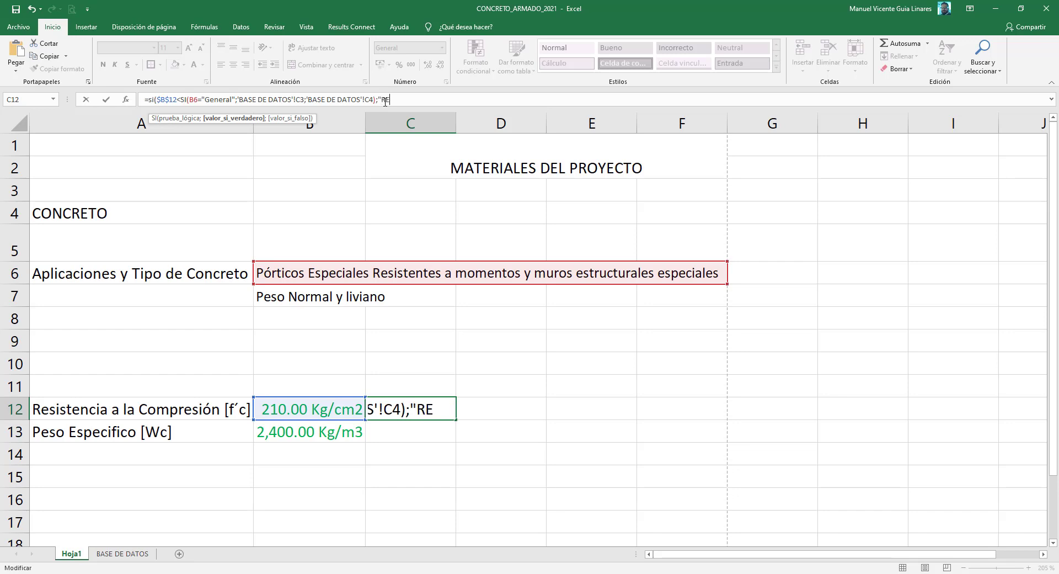
{"action": "type", "text": "VISAR\""}
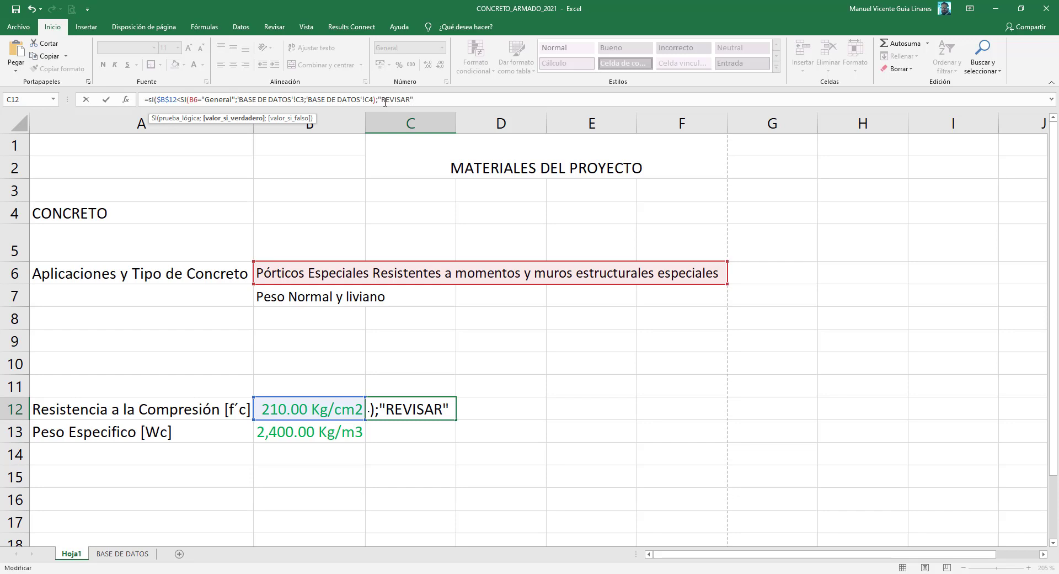
{"action": "type", "text": ";\""}
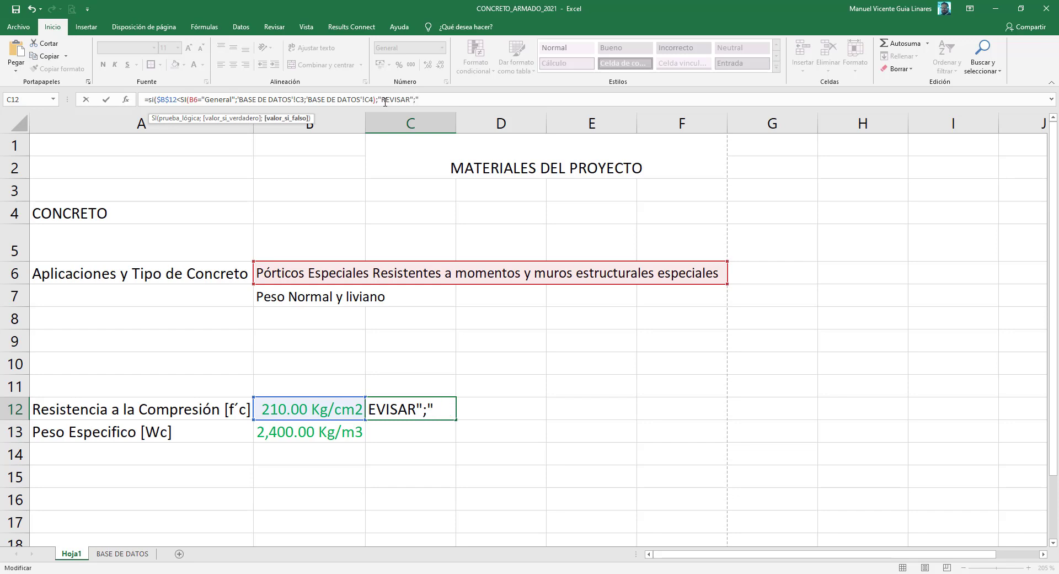
{"action": "type", "text": "OK\""}
{"action": "type", "text": ")"}
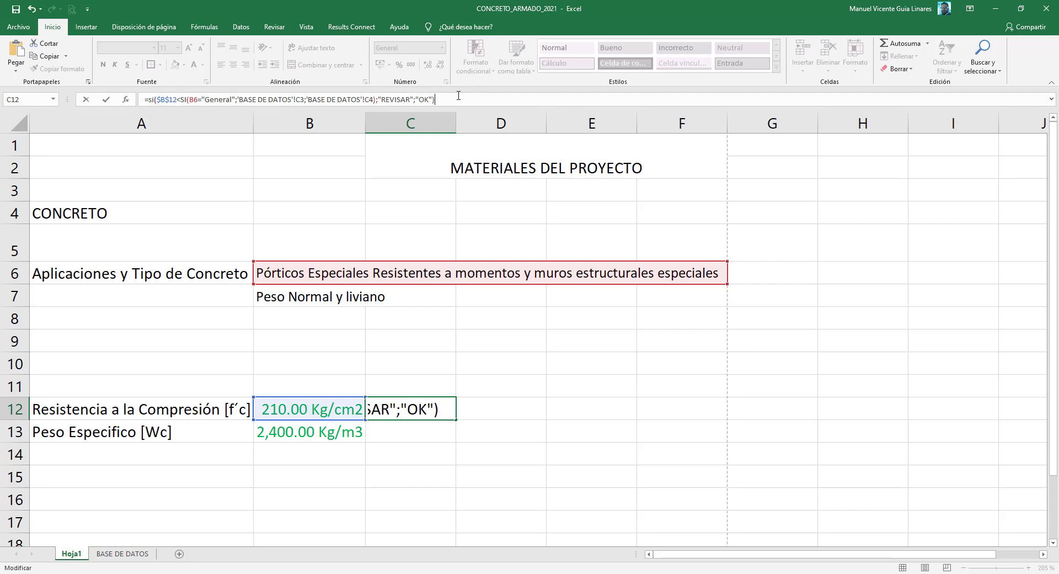
{"action": "key", "text": "Return"}
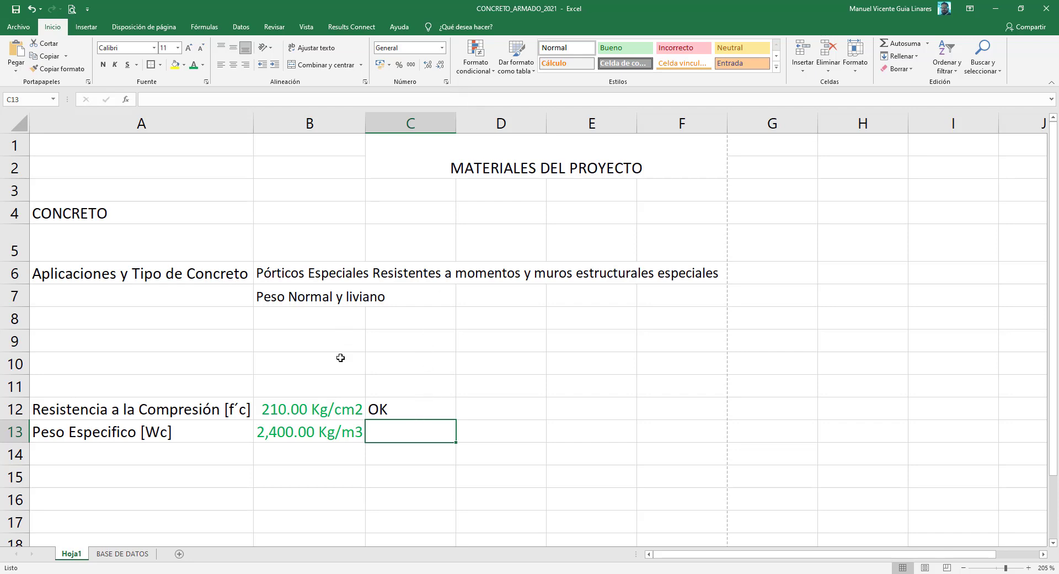
- Set the concrete application in B6 to "General"
{"action": "left_click", "coordinate": [287, 409]}
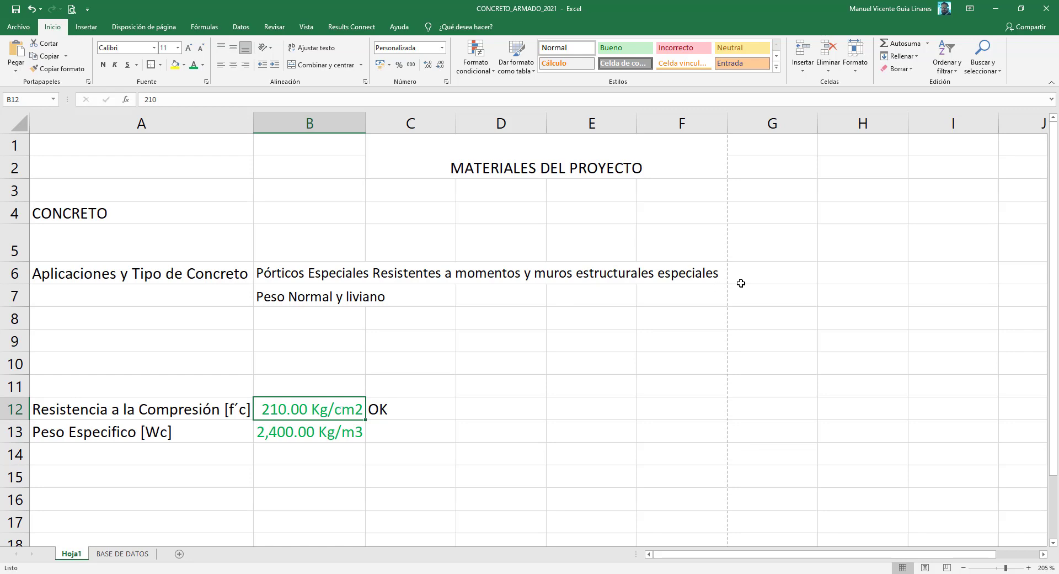
{"action": "left_click", "coordinate": [395, 411]}
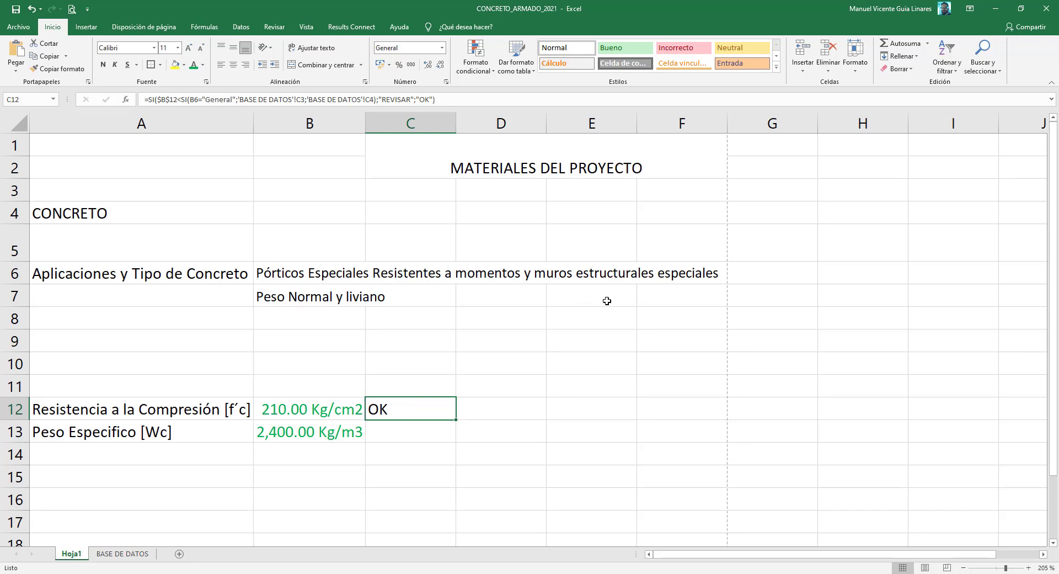
{"action": "left_click", "coordinate": [672, 277]}
{"action": "left_click", "coordinate": [733, 280]}
{"action": "left_click", "coordinate": [401, 292]}
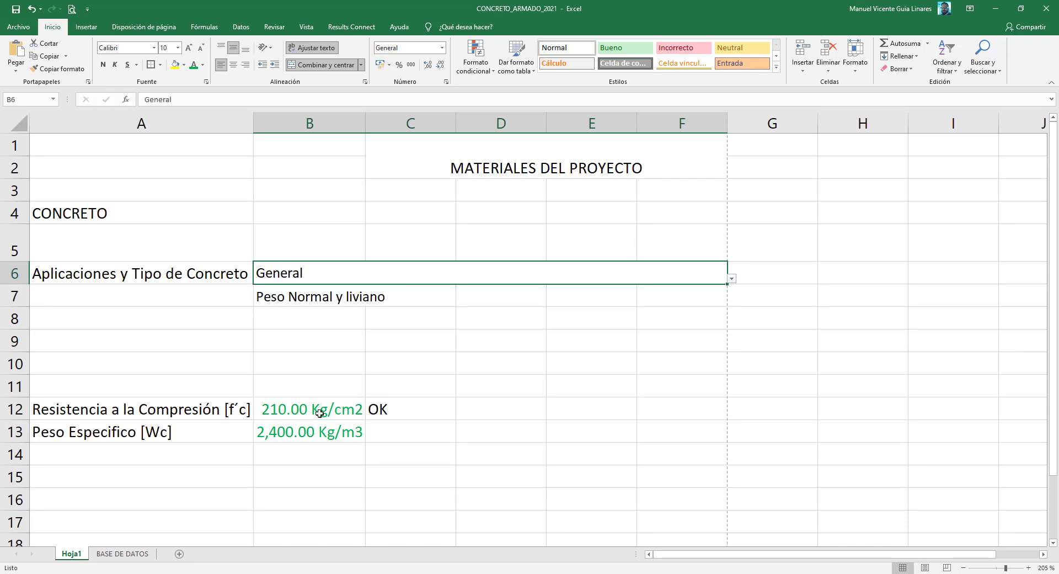
- Set the compressive strength in B12 to 100 and check the result of the C12 formula
{"action": "left_click", "coordinate": [292, 411]}
{"action": "type", "text": "1"}
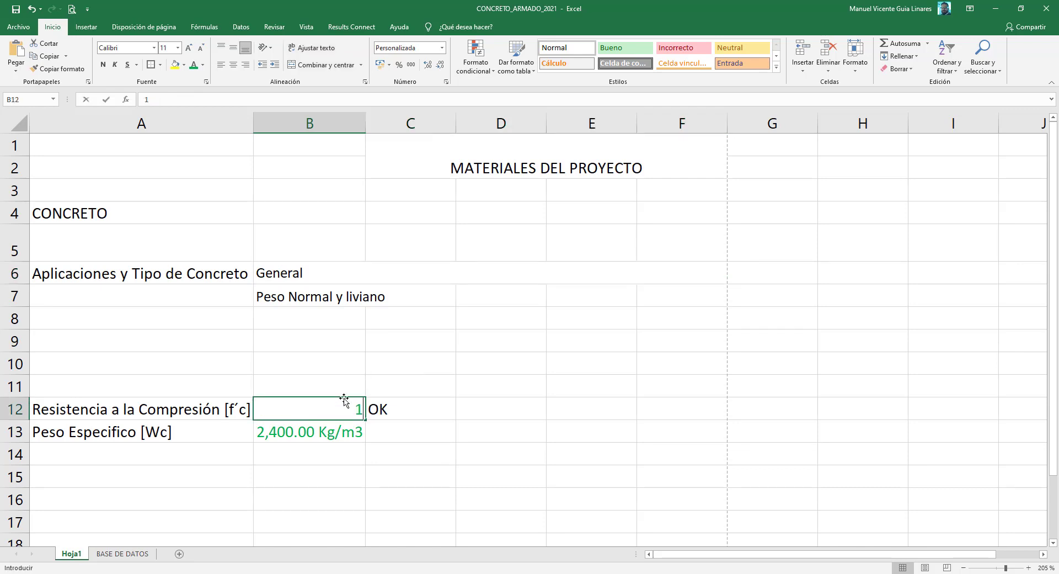
{"action": "type", "text": "00"}
{"action": "key", "text": "Return"}
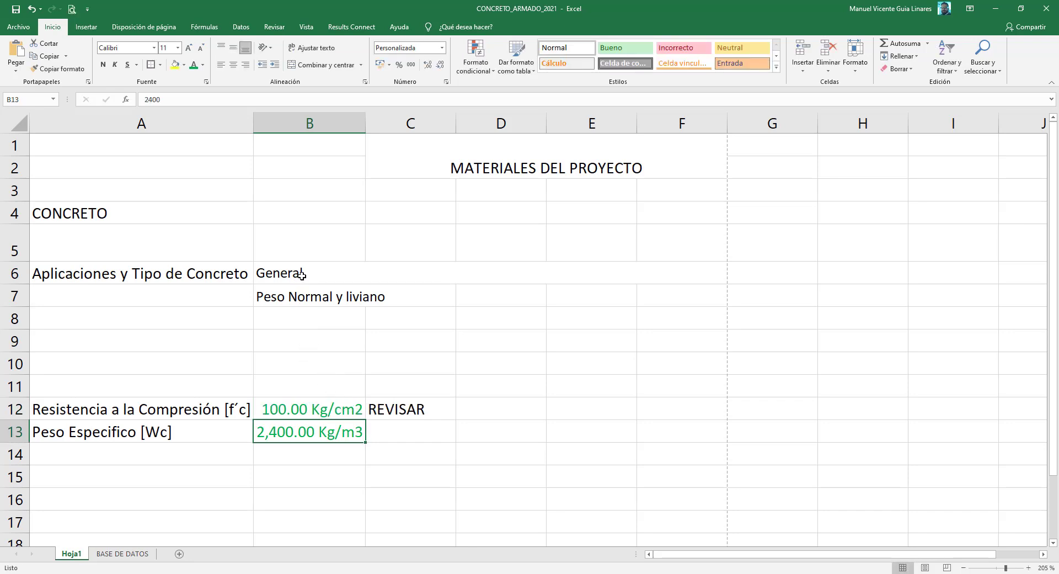
{"action": "left_click", "coordinate": [421, 413]}
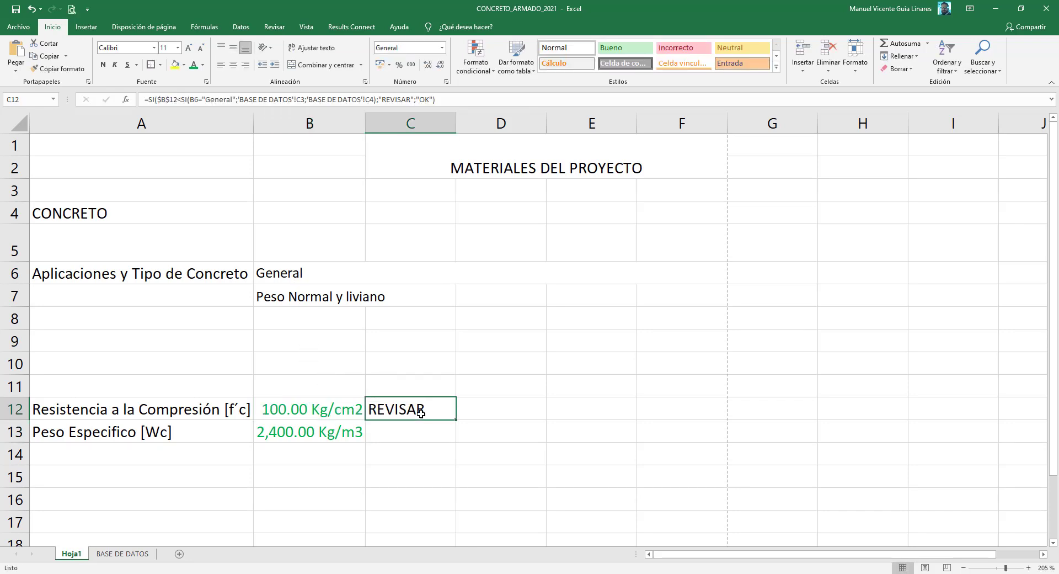
- Set B6 to "Pórticos Especiales Resistentes a momentos y muros estructurales especiales" and the compressive strength in B12 to 180
{"action": "left_click", "coordinate": [680, 275]}
{"action": "left_click", "coordinate": [732, 280]}
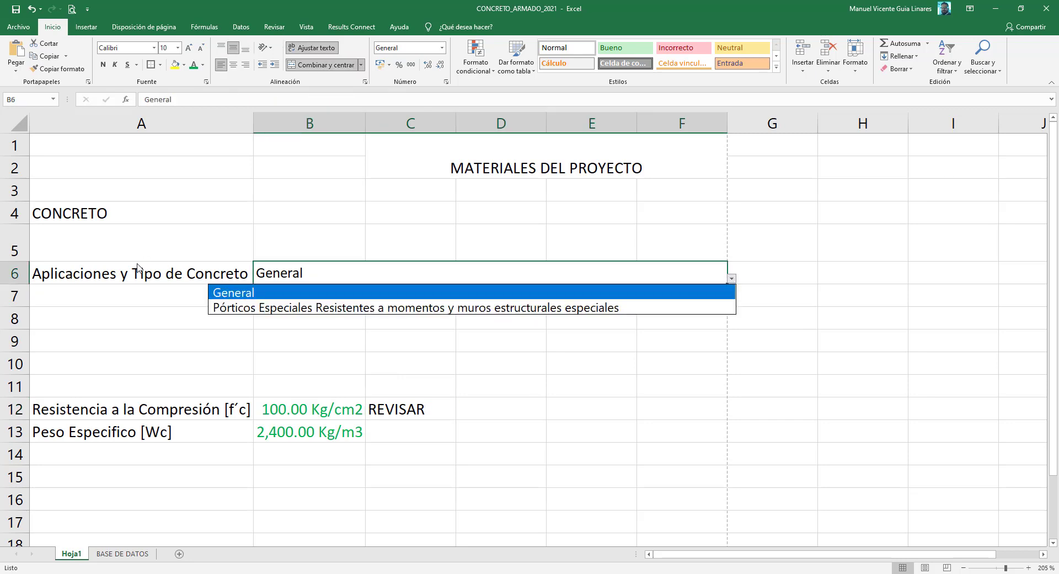
{"action": "left_click", "coordinate": [219, 307]}
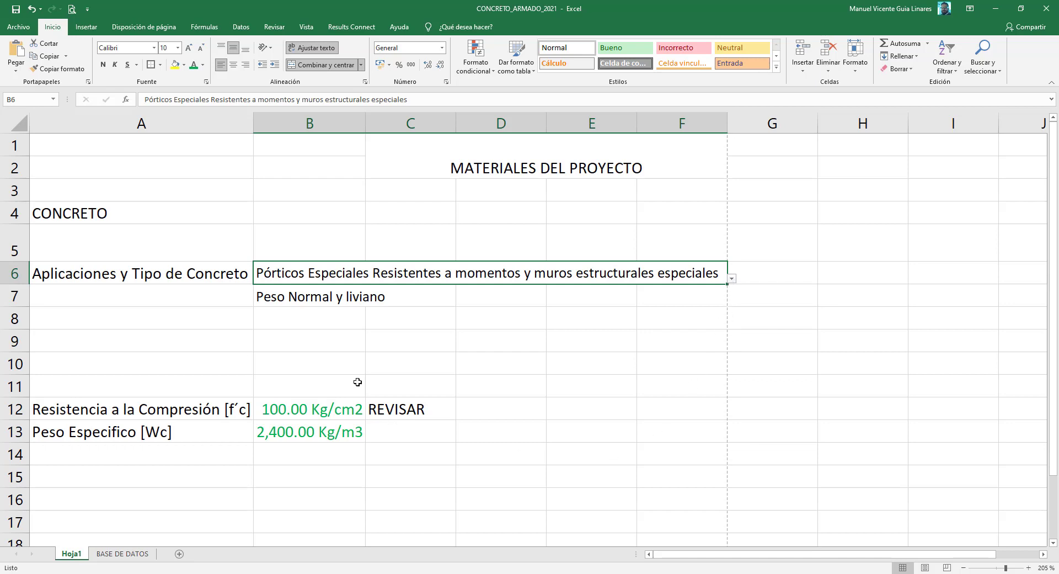
{"action": "left_click", "coordinate": [311, 409]}
{"action": "type", "text": "180"}
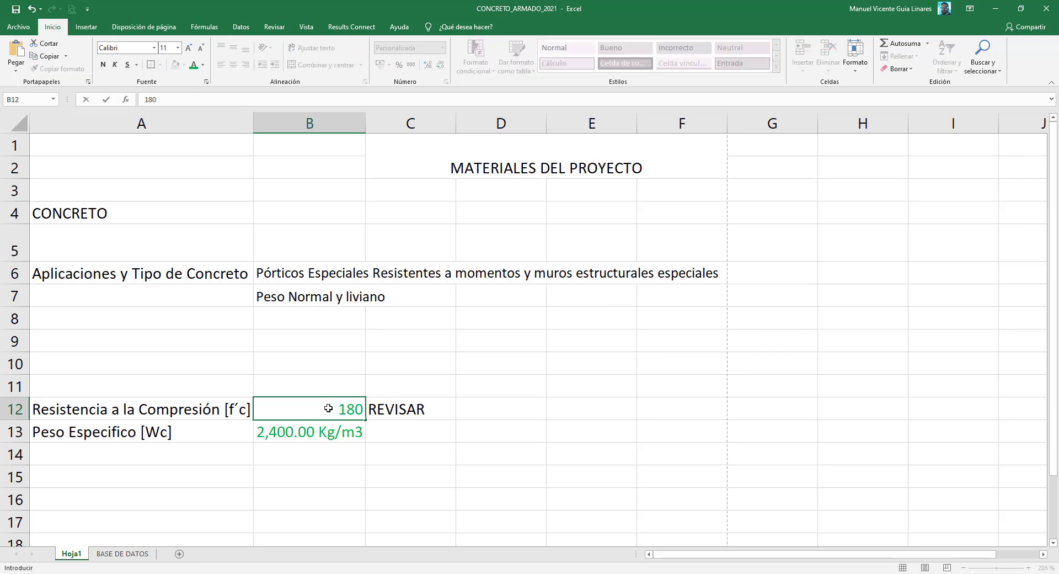
{"action": "key", "text": "Return"}
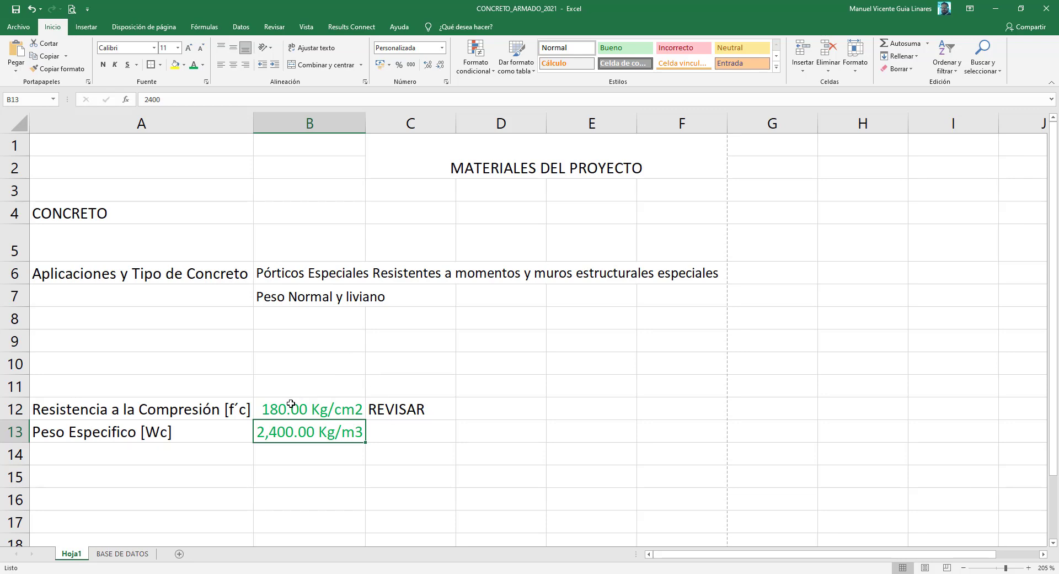
- Change the application in B6 back to "General" and check the result of the C12 formula
{"action": "left_click", "coordinate": [676, 274]}
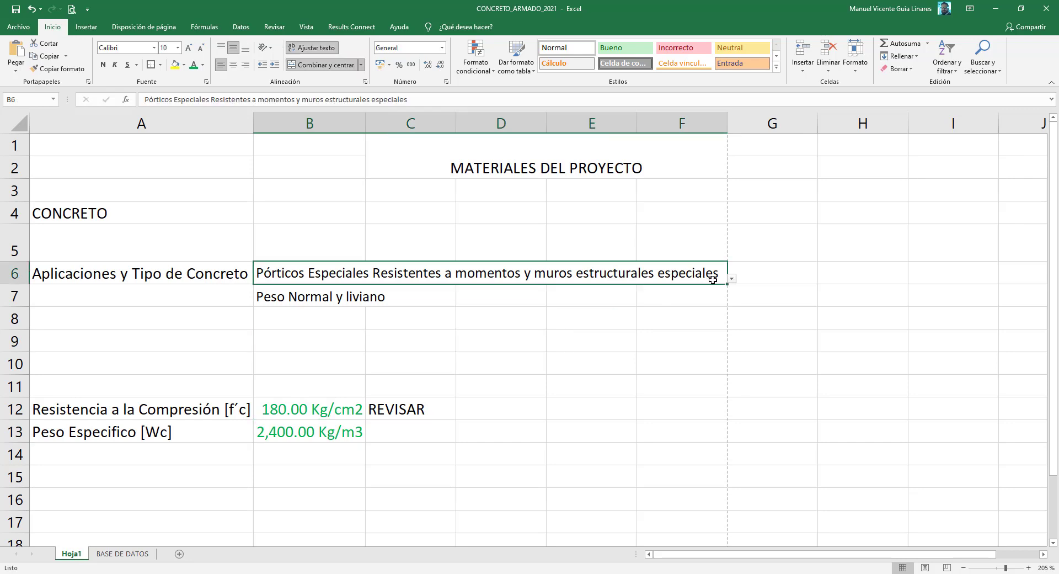
{"action": "left_click", "coordinate": [731, 278]}
{"action": "key", "text": "Escape"}
{"action": "left_click", "coordinate": [352, 294]}
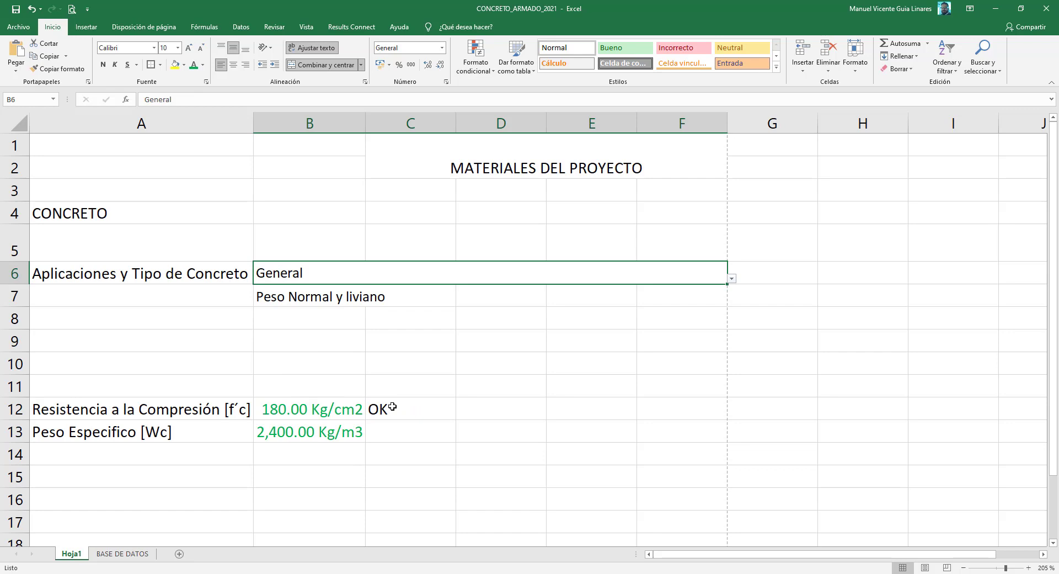
{"action": "left_click", "coordinate": [231, 384]}
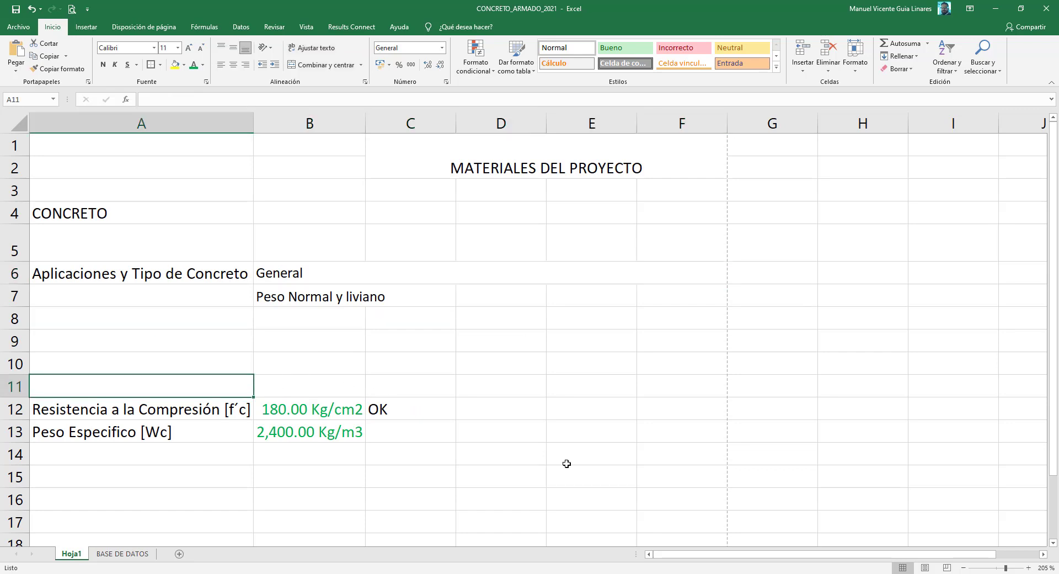
{"action": "left_click", "coordinate": [432, 414]}
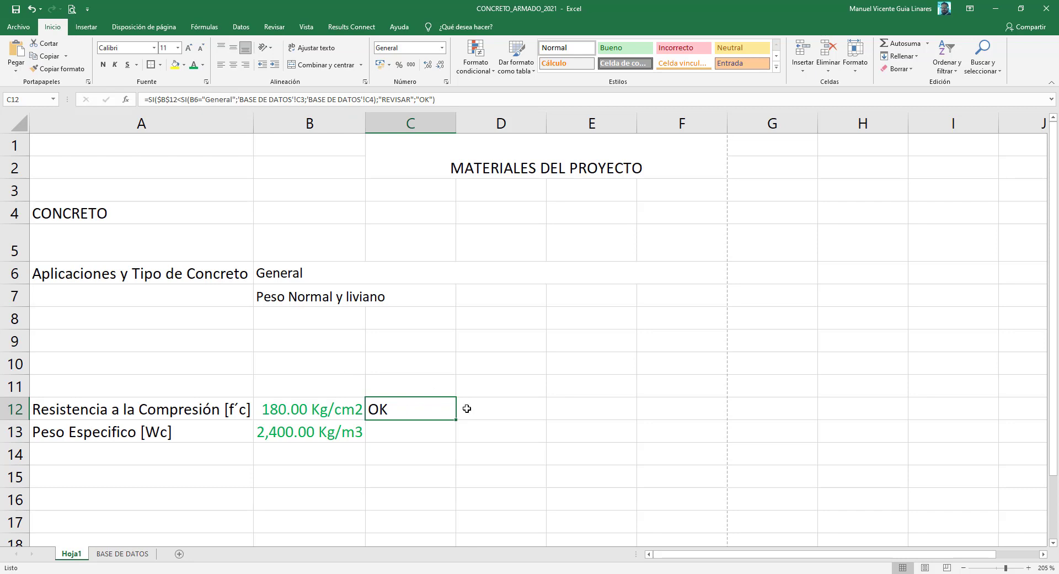
{"action": "left_click", "coordinate": [485, 387]}
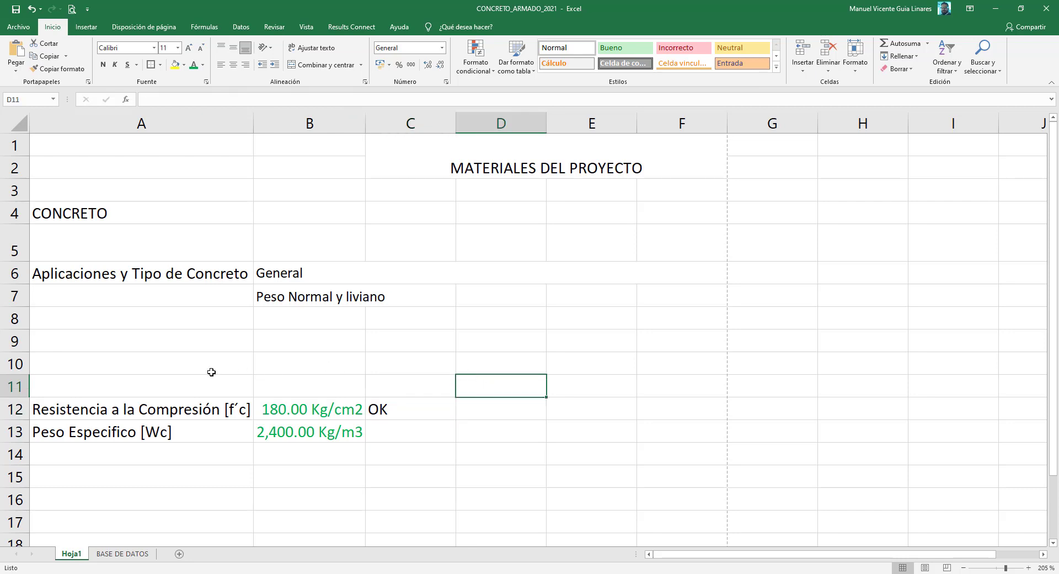
- Delete the entire empty rows 9 to 11 above the compressive strength row
{"action": "left_click_drag", "start_coordinate": [191, 384], "coordinate": [168, 336]}
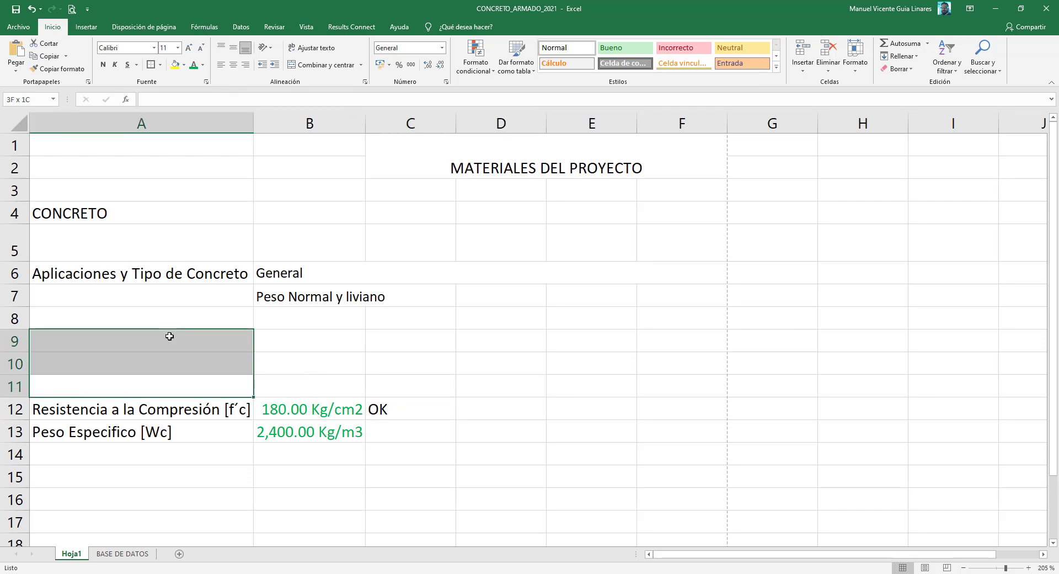
{"action": "right_click", "coordinate": [172, 342]}
{"action": "left_click", "coordinate": [205, 198]}
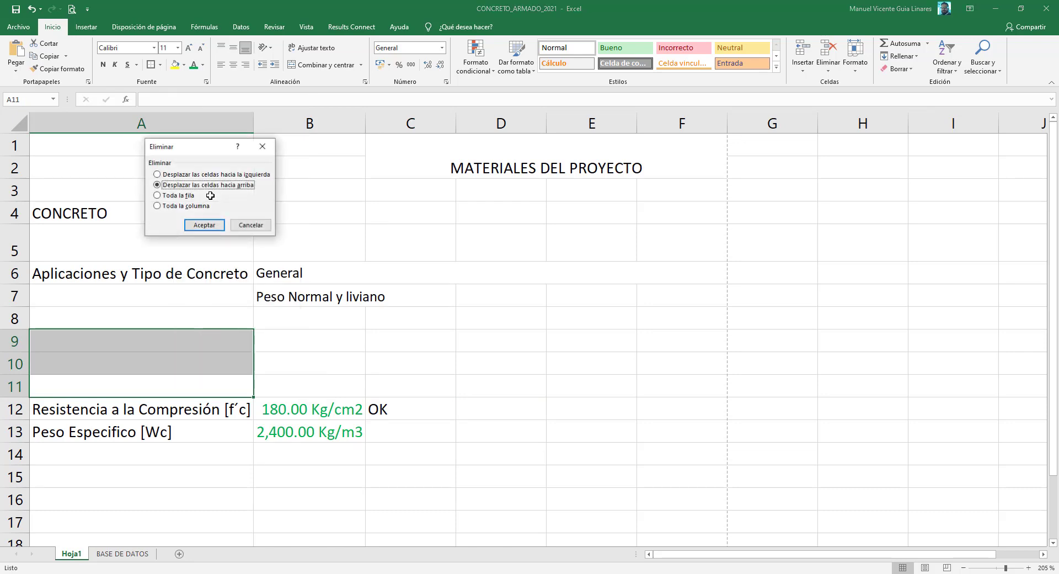
{"action": "left_click", "coordinate": [182, 195]}
{"action": "left_click", "coordinate": [204, 224]}
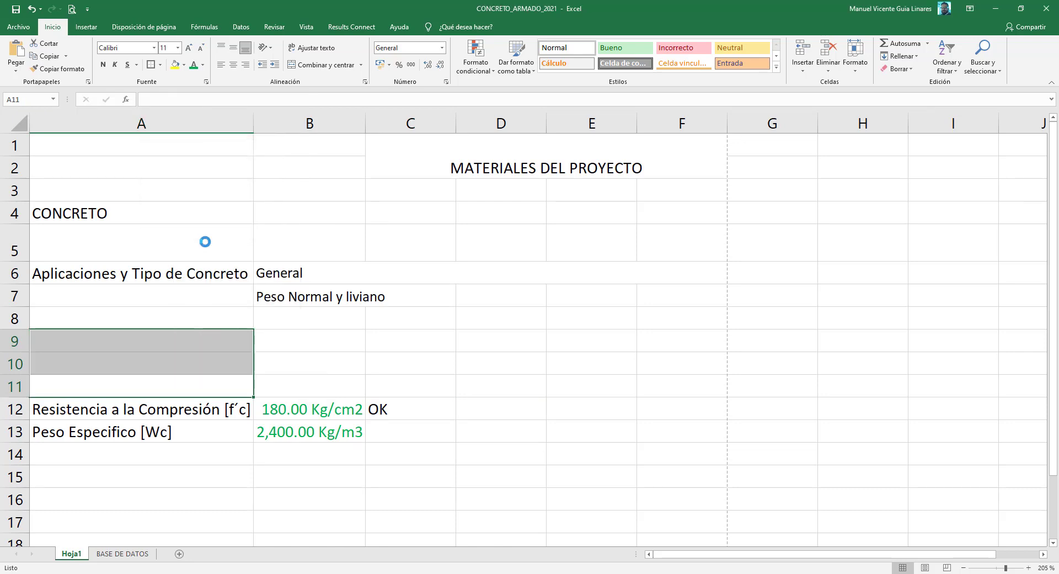
{"action": "left_click", "coordinate": [416, 373]}
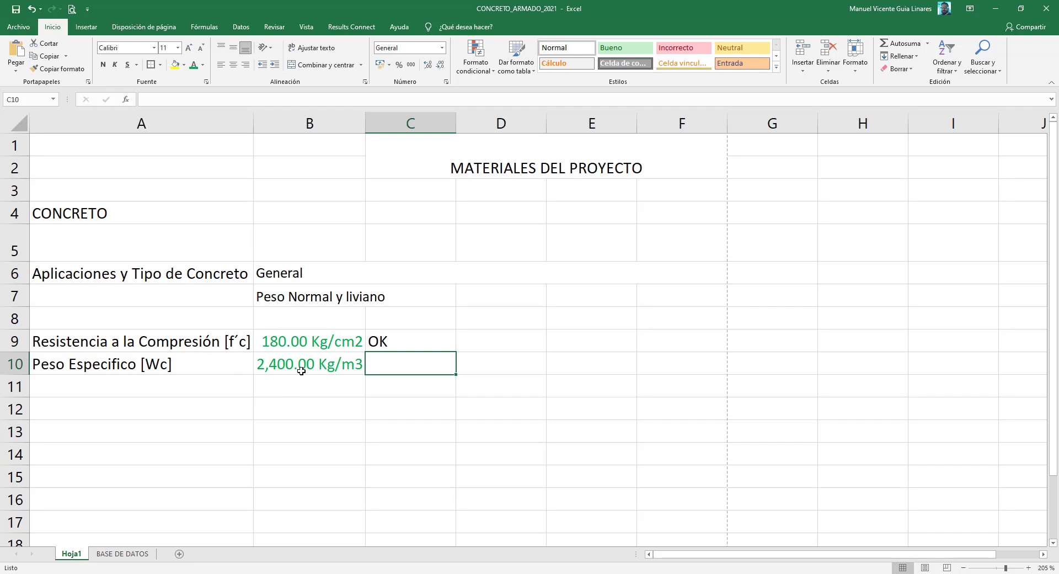
- Switch to the ACI 318S-14 PDF in Nitro Pro and examine the modulus of elasticity provisions in section 19.2.2
{"action": "left_click", "coordinate": [274, 367]}
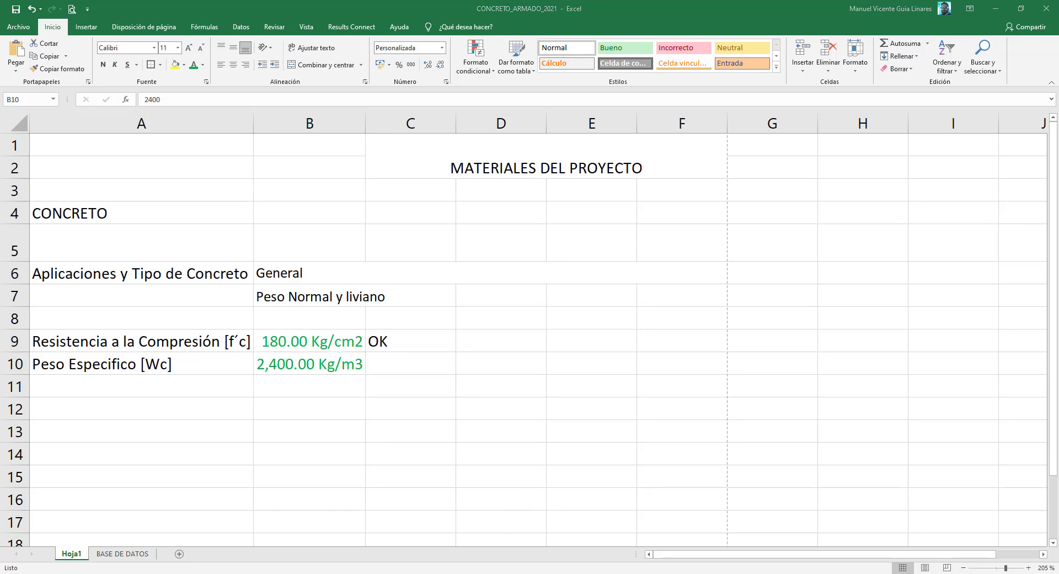
{"action": "left_click", "coordinate": [465, 573]}
{"action": "scroll", "coordinate": [536, 302], "scroll_direction": "down", "scroll_amount": 3}
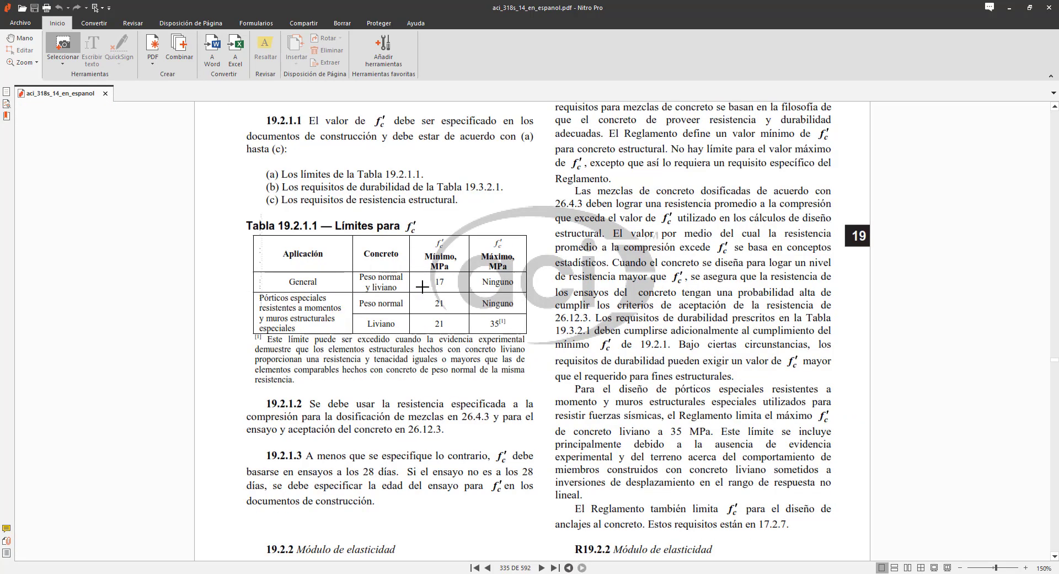
{"action": "scroll", "coordinate": [422, 285], "scroll_direction": "down", "scroll_amount": 6}
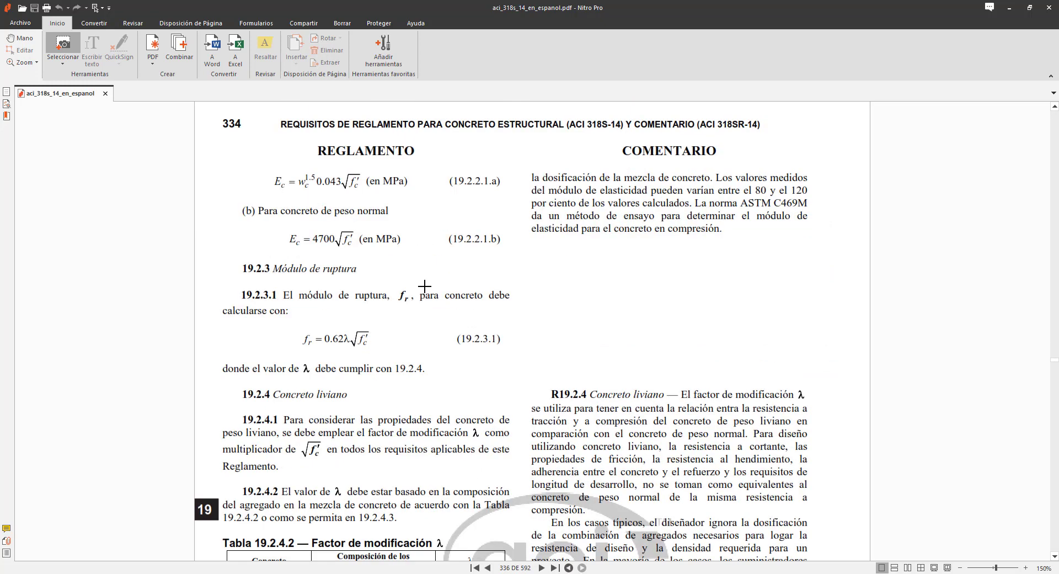
{"action": "scroll", "coordinate": [424, 284], "scroll_direction": "up", "scroll_amount": 1}
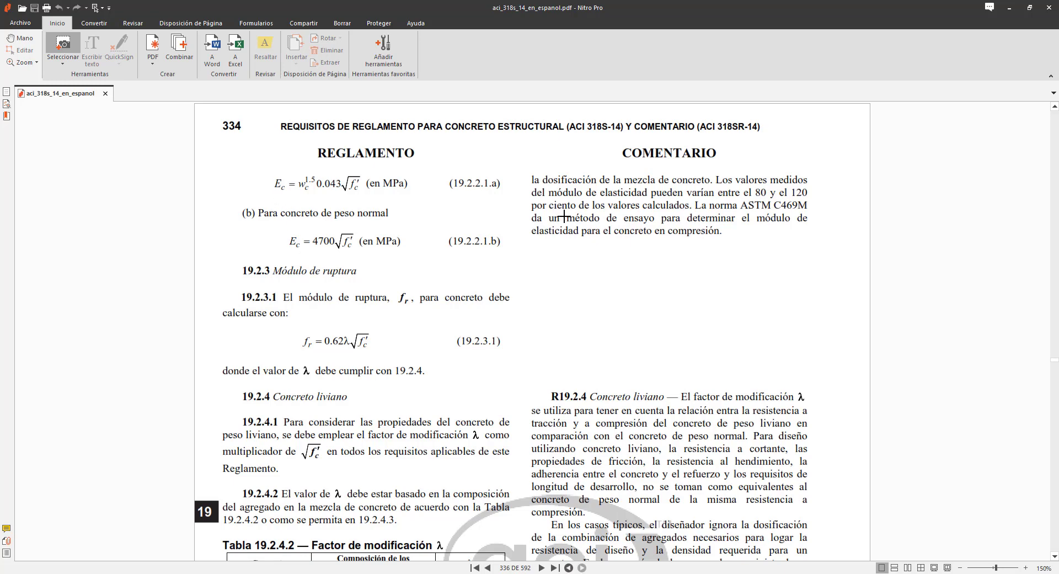
{"action": "scroll", "coordinate": [565, 220], "scroll_direction": "up", "scroll_amount": 10}
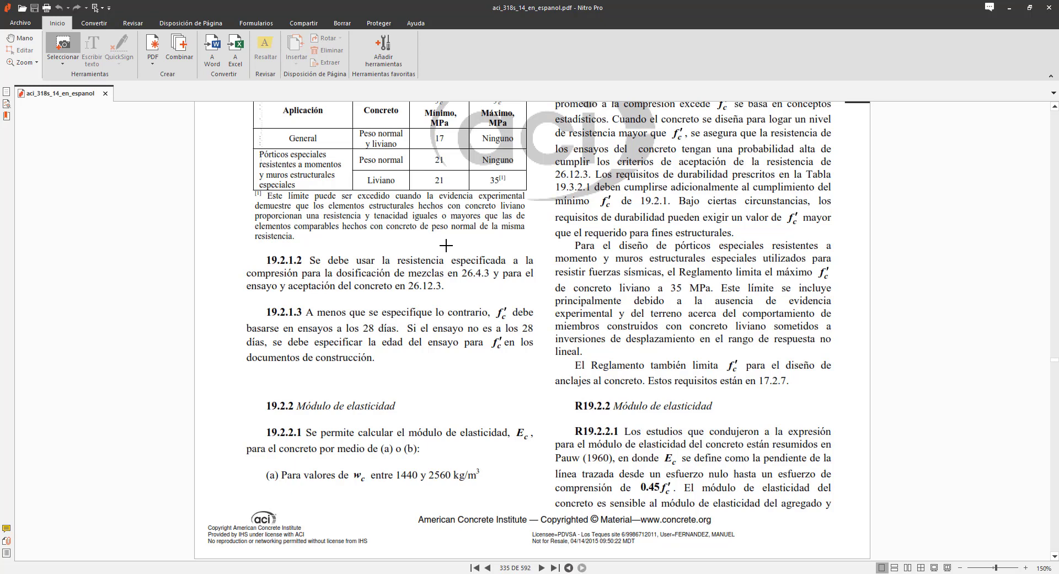
{"action": "scroll", "coordinate": [446, 245], "scroll_direction": "down", "scroll_amount": 2}
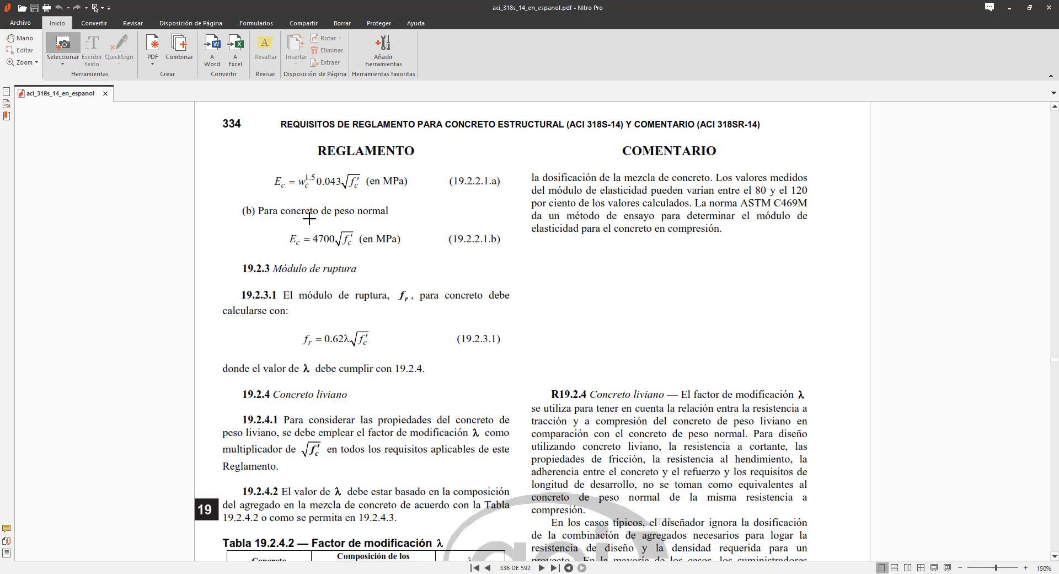
{"action": "scroll", "coordinate": [379, 221], "scroll_direction": "up", "scroll_amount": 1}
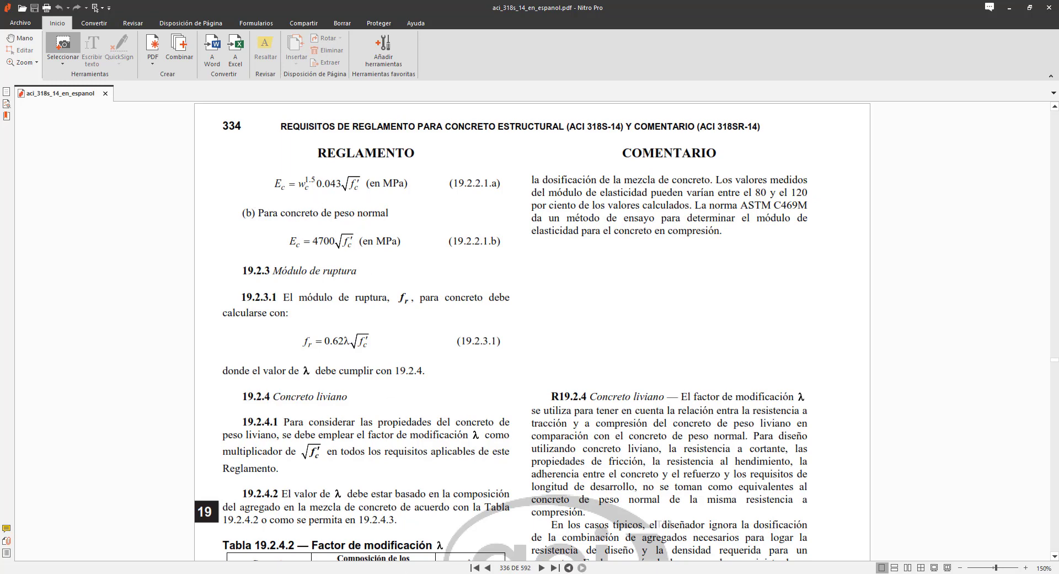
- Switch to the Excel workbook and set the concrete type in B7 to "Peso Normal"
{"action": "left_click", "coordinate": [436, 543]}
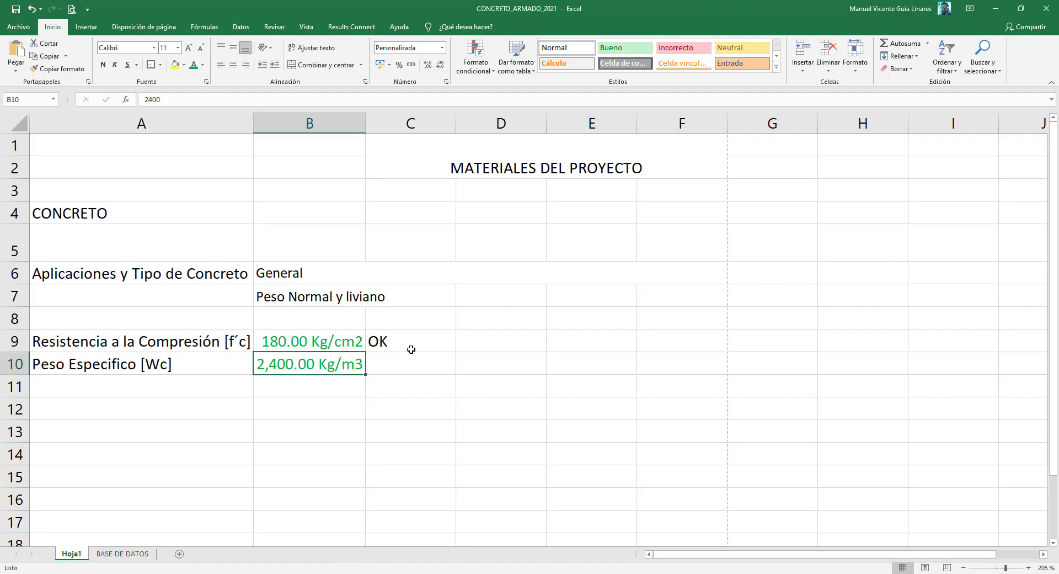
{"action": "left_click", "coordinate": [404, 306]}
{"action": "left_click", "coordinate": [458, 302]}
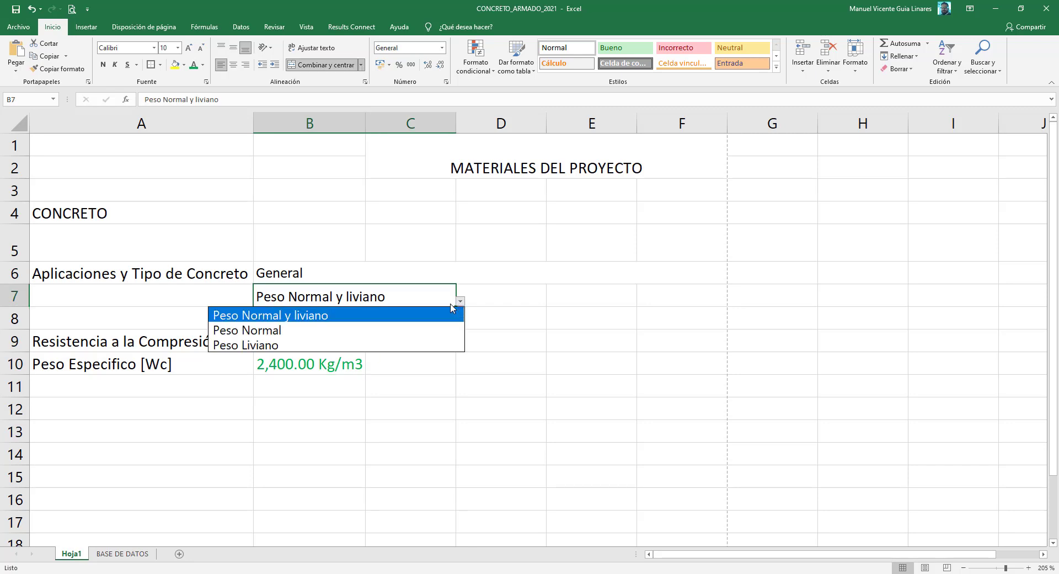
{"action": "left_click", "coordinate": [354, 329]}
{"action": "left_click", "coordinate": [460, 302]}
{"action": "left_click", "coordinate": [314, 345]}
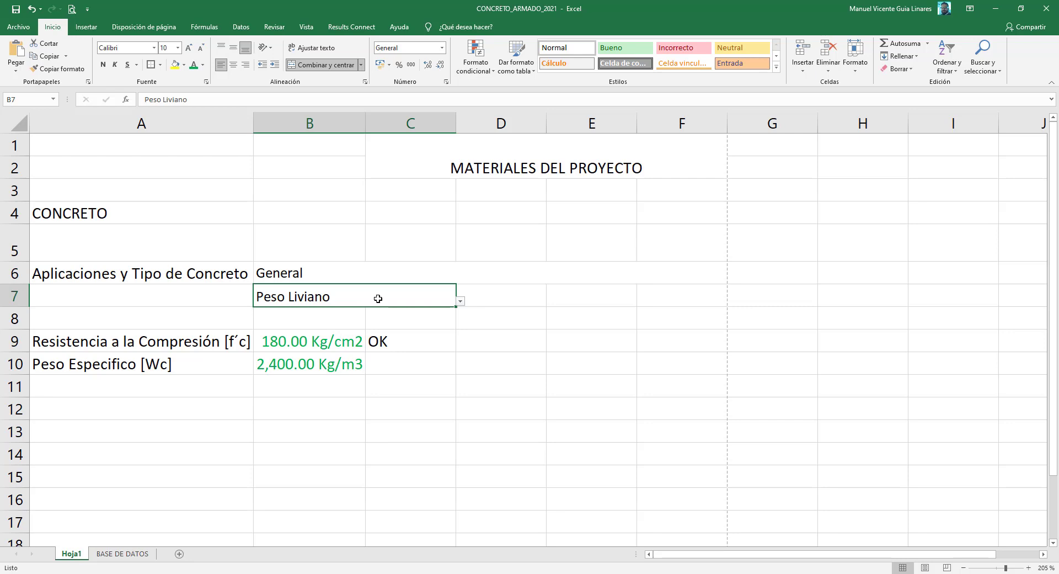
{"action": "left_click", "coordinate": [459, 301]}
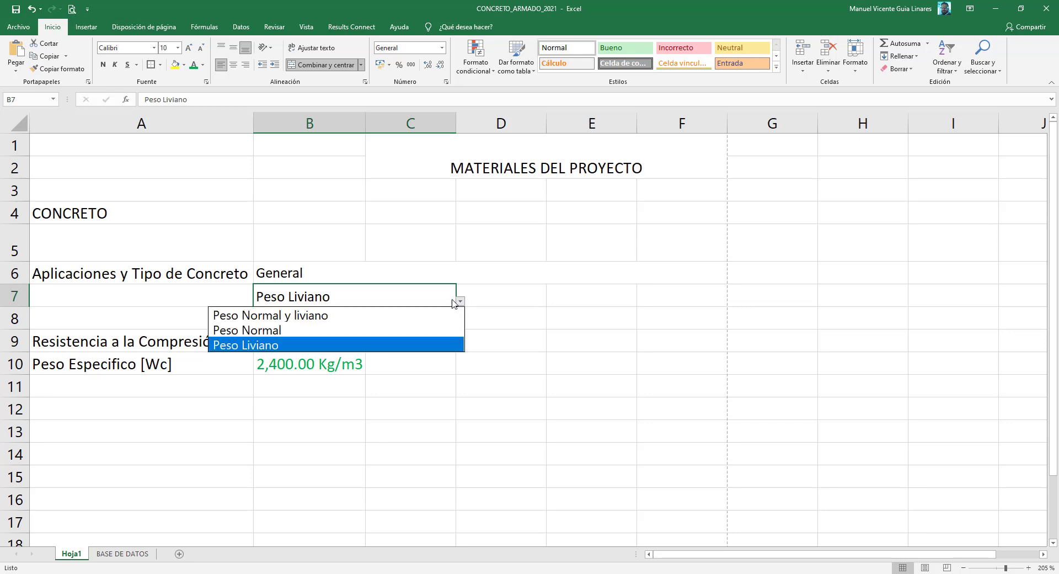
{"action": "left_click", "coordinate": [310, 329]}
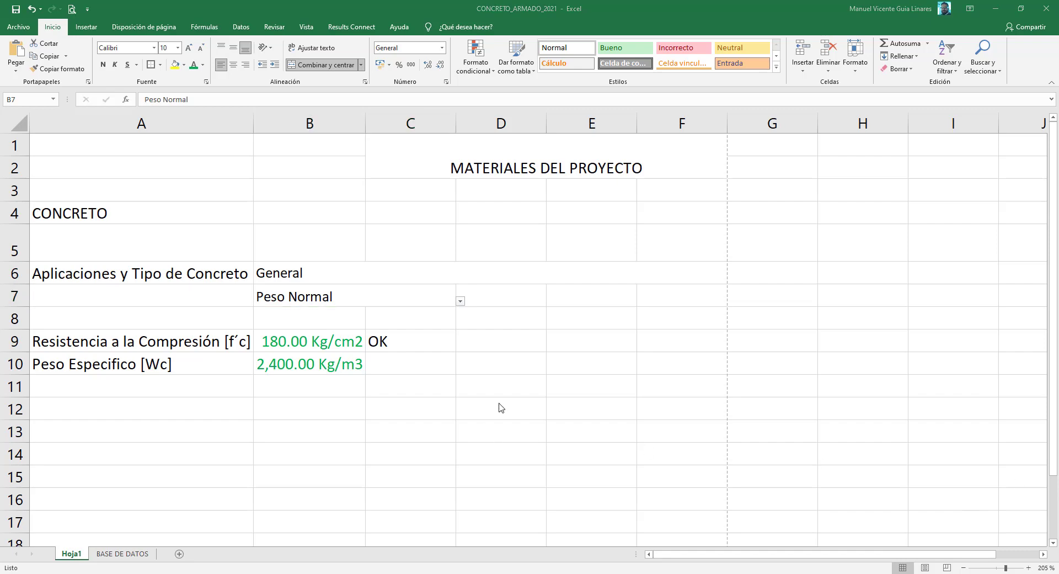
- Switch to the ACI 318S-14 PDF in Nitro Pro and examine the modulus of elasticity equations 19.2.2.1.a and 19.2.2.1.b
{"action": "left_click", "coordinate": [424, 573]}
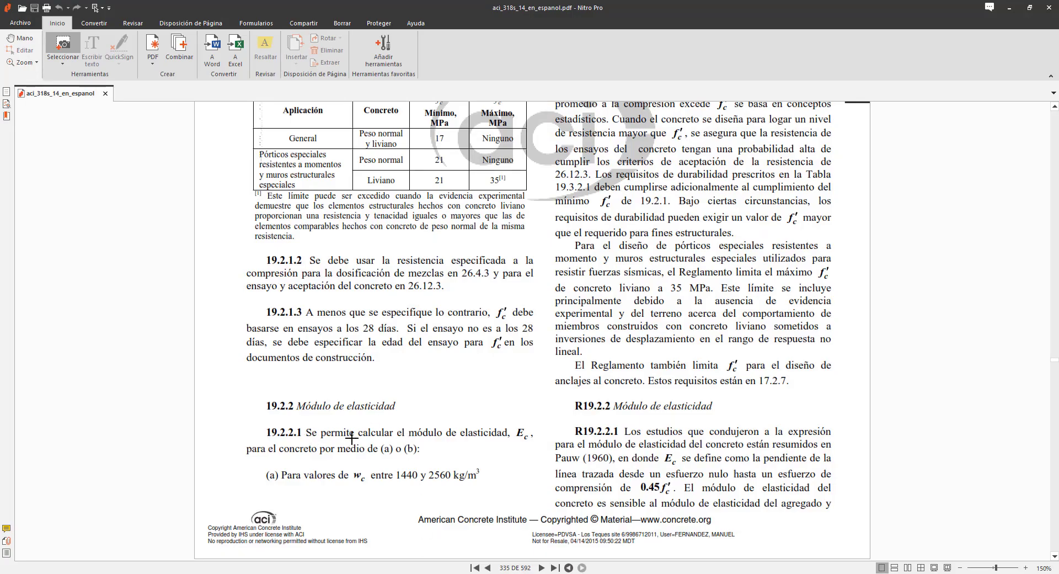
{"action": "scroll", "coordinate": [363, 449], "scroll_direction": "up", "scroll_amount": 1}
{"action": "scroll", "coordinate": [363, 450], "scroll_direction": "up", "scroll_amount": 2}
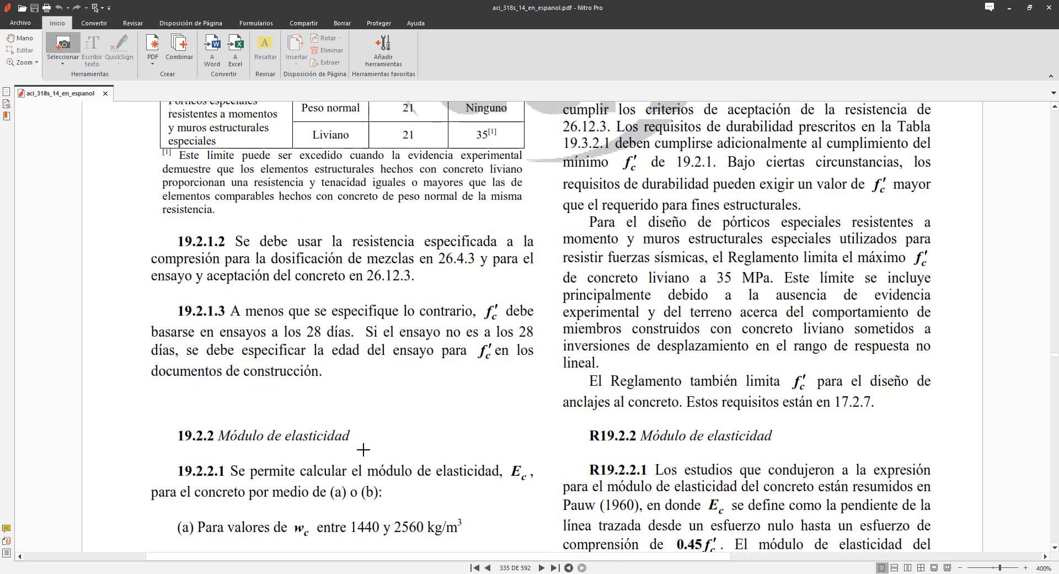
{"action": "scroll", "coordinate": [361, 448], "scroll_direction": "down", "scroll_amount": 1}
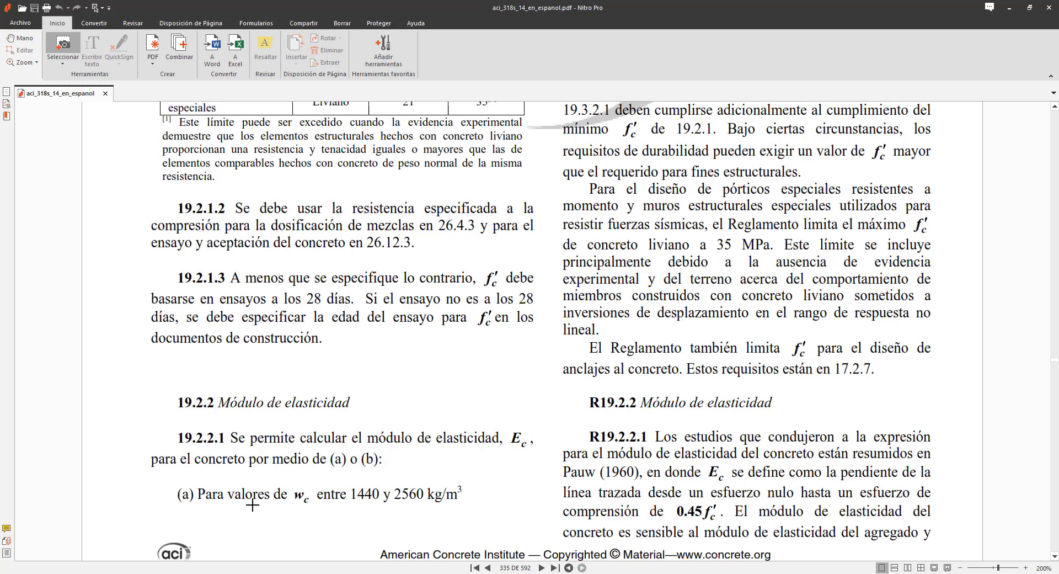
{"action": "scroll", "coordinate": [459, 486], "scroll_direction": "down", "scroll_amount": 5}
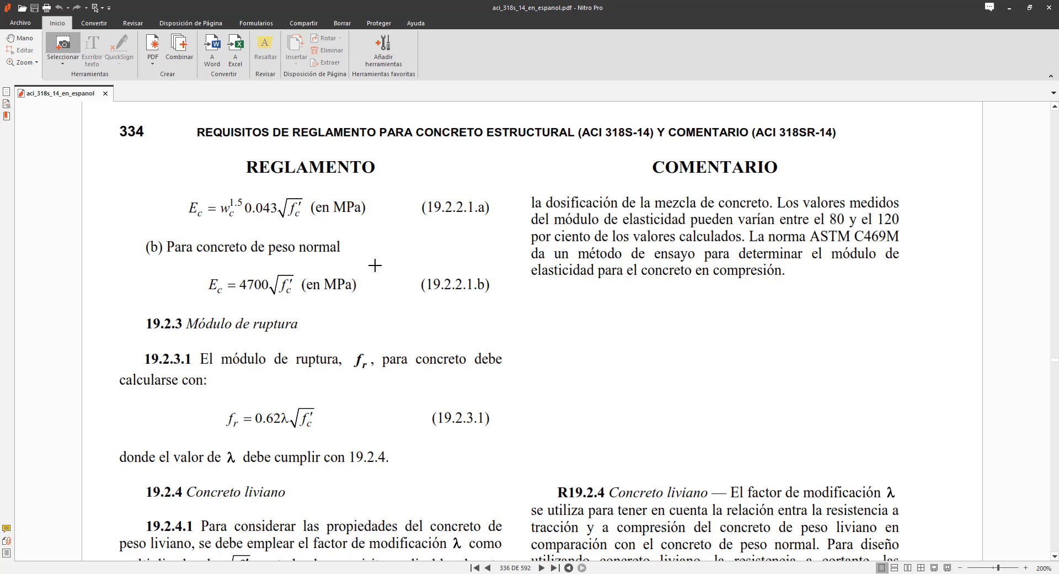
{"action": "scroll", "coordinate": [378, 266], "scroll_direction": "down", "scroll_amount": 1}
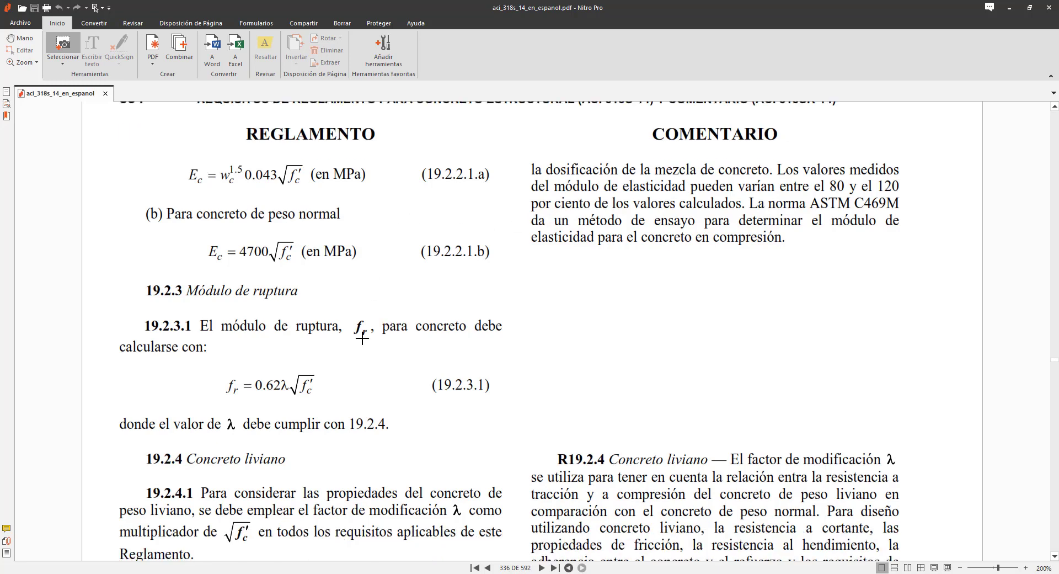
{"action": "scroll", "coordinate": [405, 347], "scroll_direction": "up", "scroll_amount": 1}
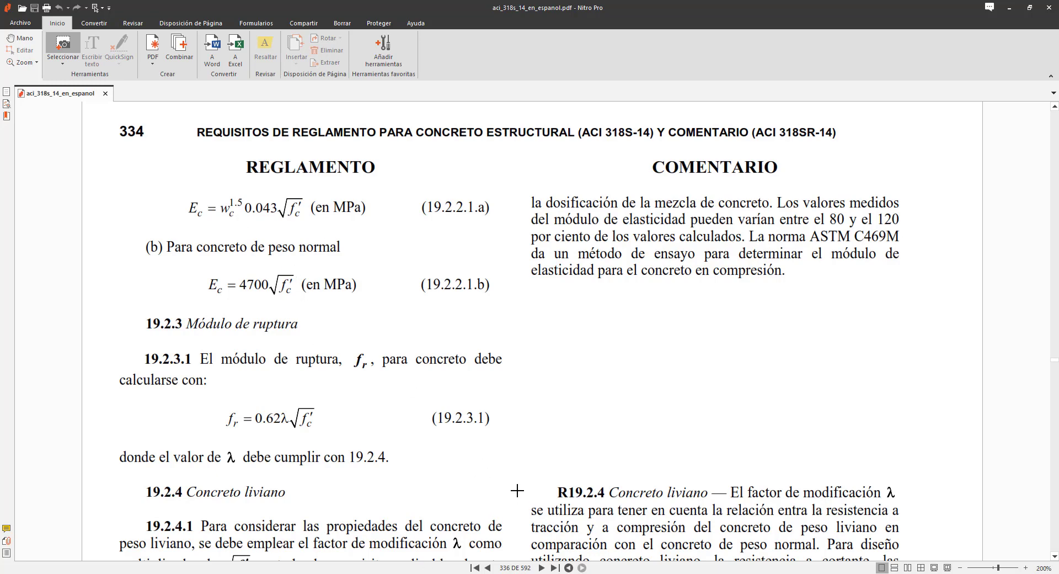
- Return to the Excel workbook and change the label in A10 to "Módulo de Elásticidad [Ec]"
{"action": "left_click", "coordinate": [1009, 8]}
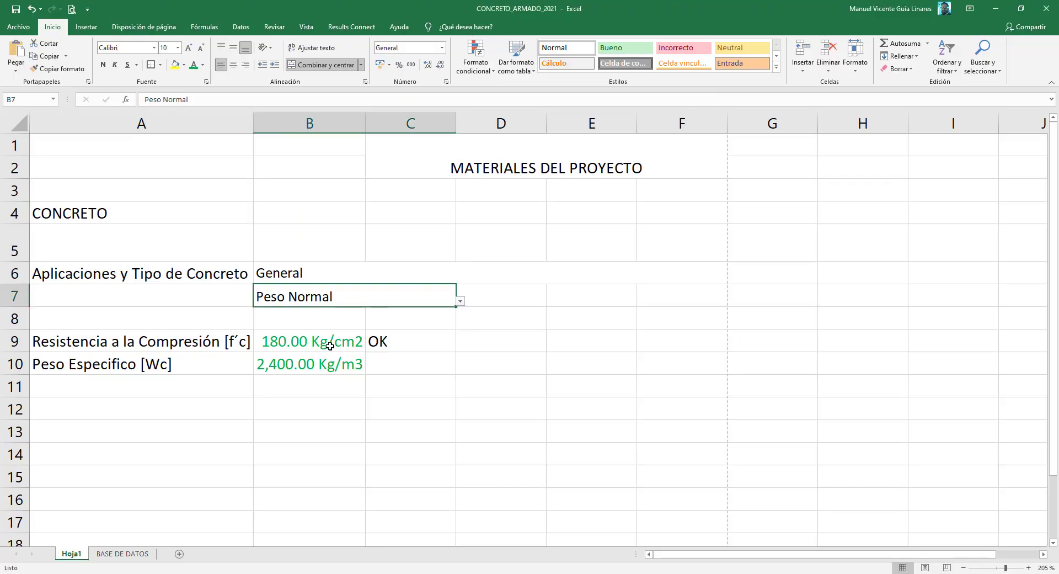
{"action": "left_click", "coordinate": [311, 365]}
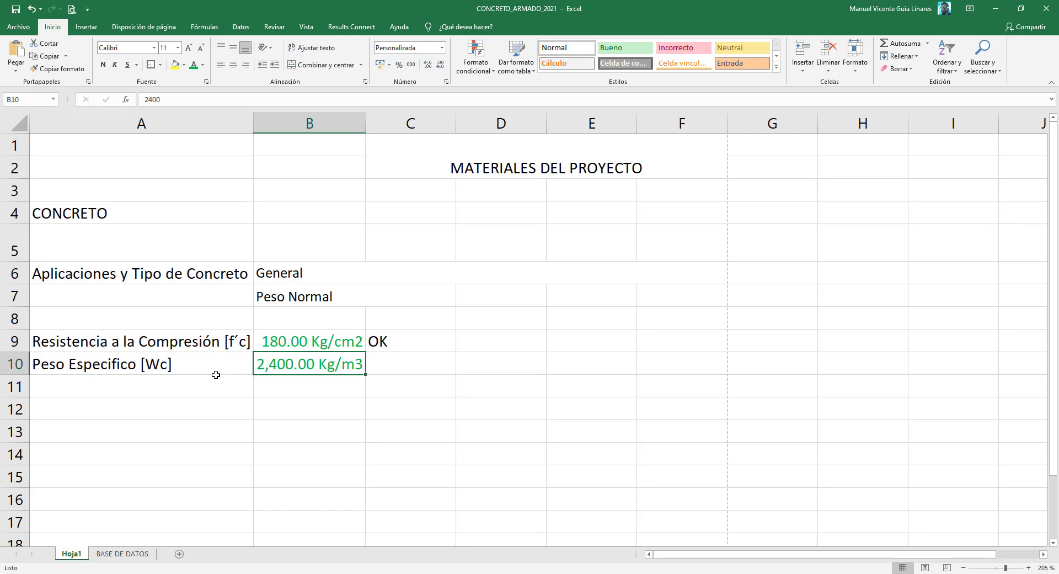
{"action": "left_click_drag", "start_coordinate": [215, 368], "coordinate": [264, 365]}
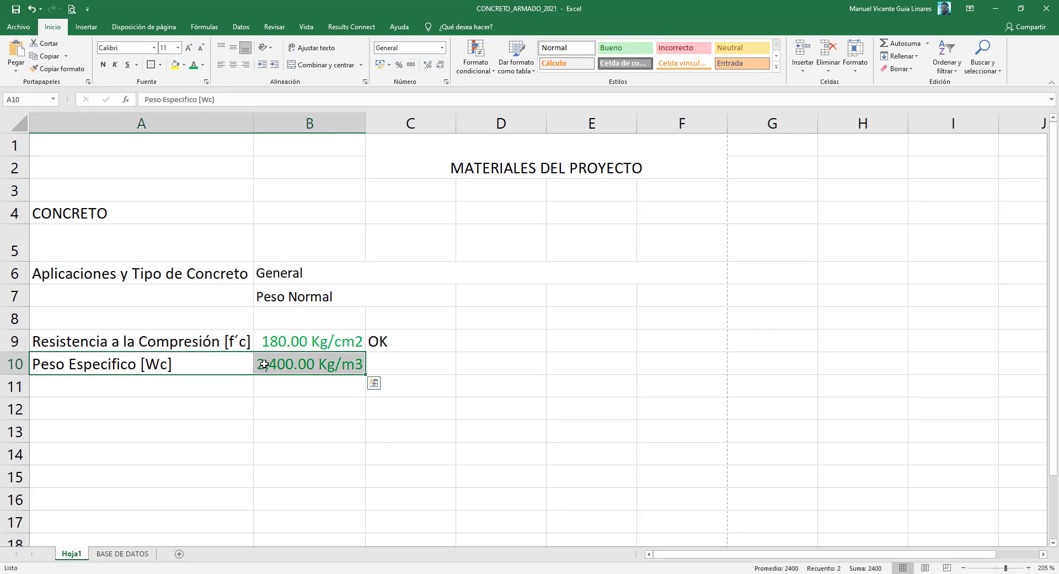
{"action": "left_click", "coordinate": [138, 362]}
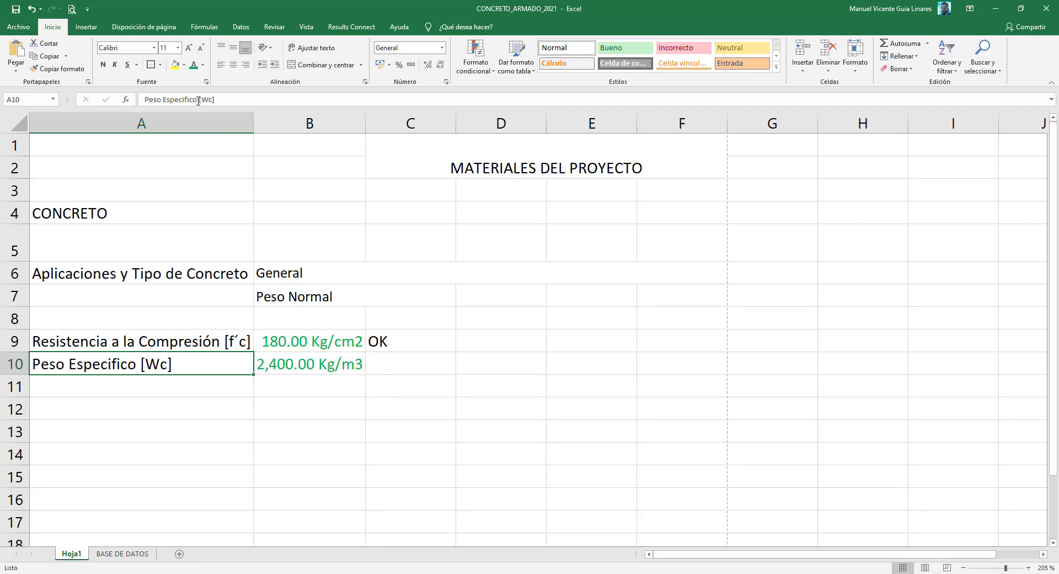
{"action": "left_click_drag", "start_coordinate": [197, 100], "coordinate": [133, 97]}
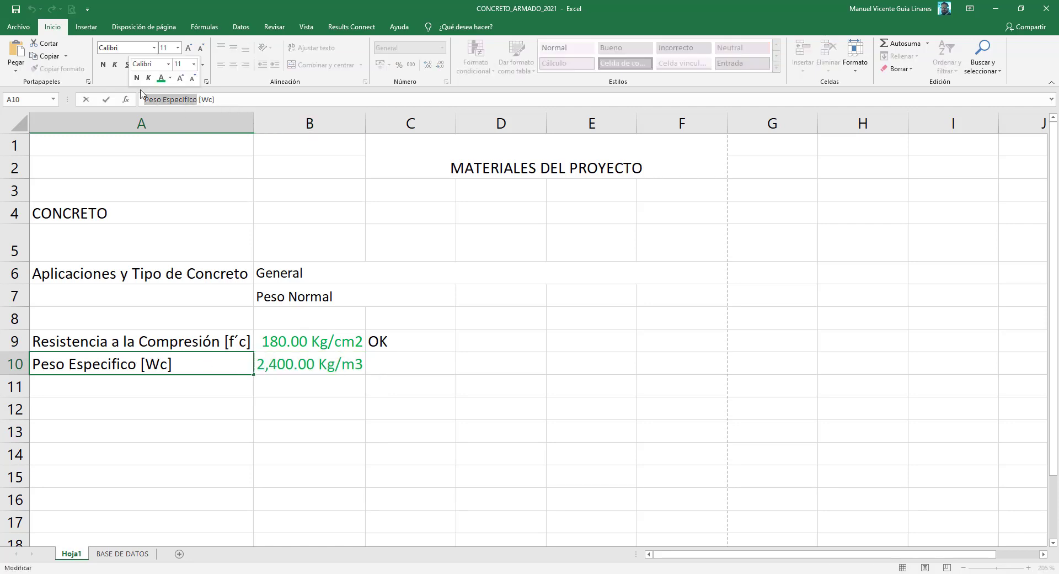
{"action": "type", "text": "Módulo de Ela"}
{"action": "key", "text": "BackSpace"}
{"action": "type", "text": "ásticidd"}
{"action": "key", "text": "BackSpace"}
{"action": "key", "text": "BackSpace"}
{"action": "type", "text": "dad"}
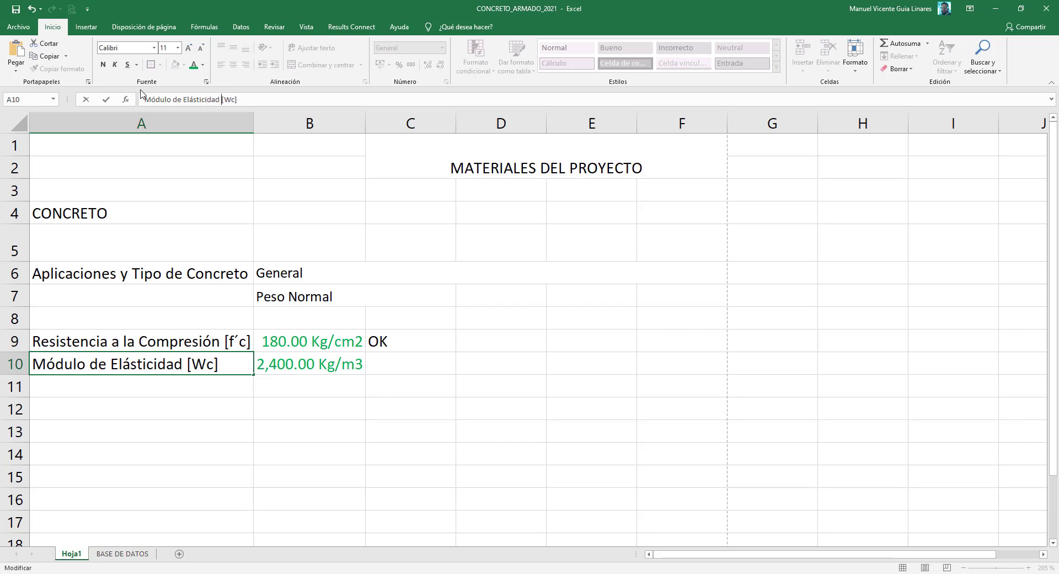
{"action": "key", "text": "shift+Right"}
{"action": "key", "text": "shift+Right"}
{"action": "key", "text": "shift+Left"}
{"action": "type", "text": "E"}
{"action": "key", "text": "Return"}
- Clear the specific weight value from B10
{"action": "key", "text": "Right"}
{"action": "key", "text": "Up"}
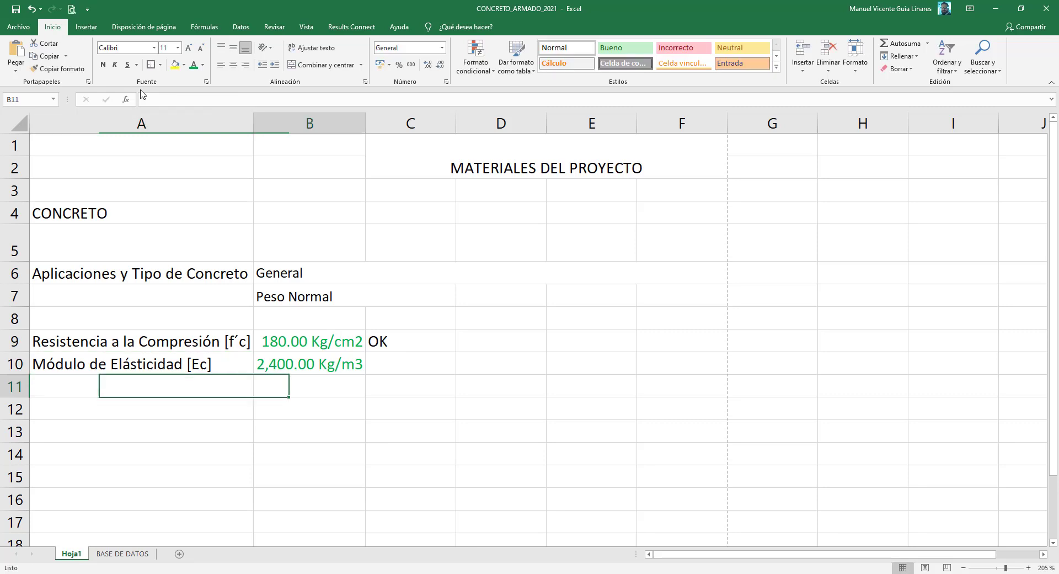
{"action": "key", "text": "Delete"}
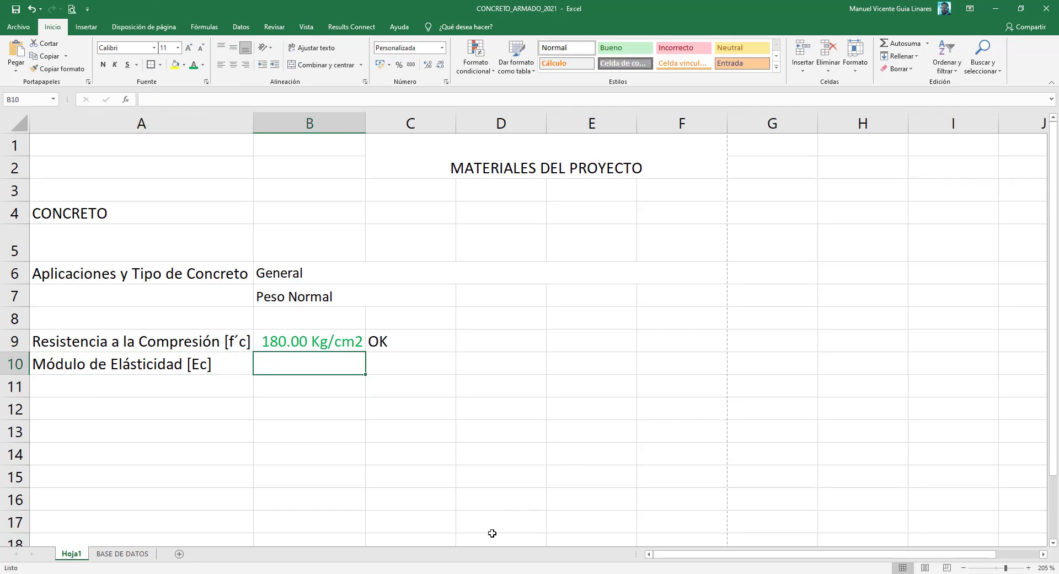
- Switch to the ACI PDF in Nitro Pro and copy a snapshot of the normal-weight equation Ec = 4700√f'c (en MPa)
{"action": "left_click", "coordinate": [385, 573]}
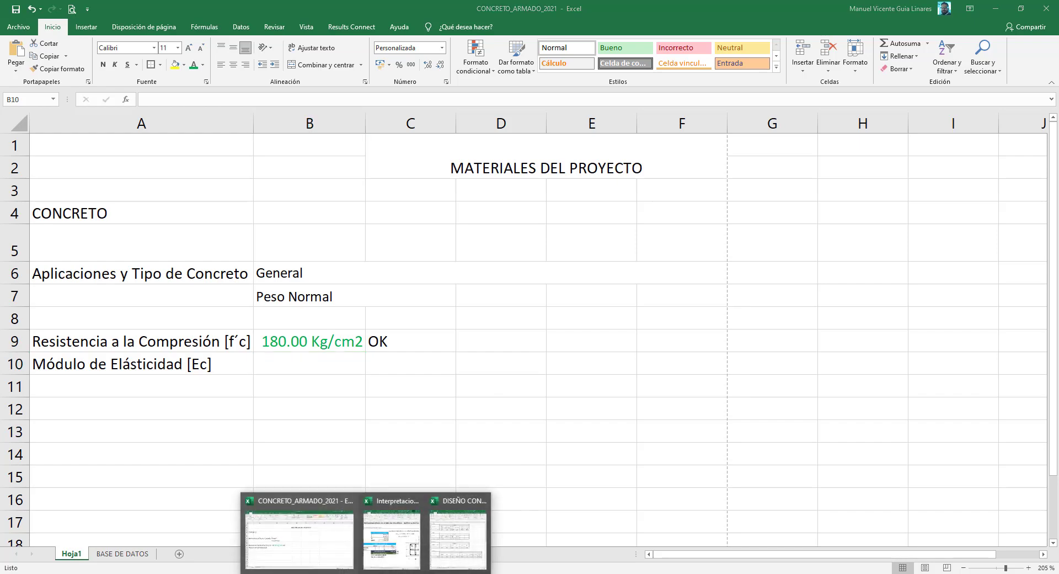
{"action": "left_click", "coordinate": [342, 573]}
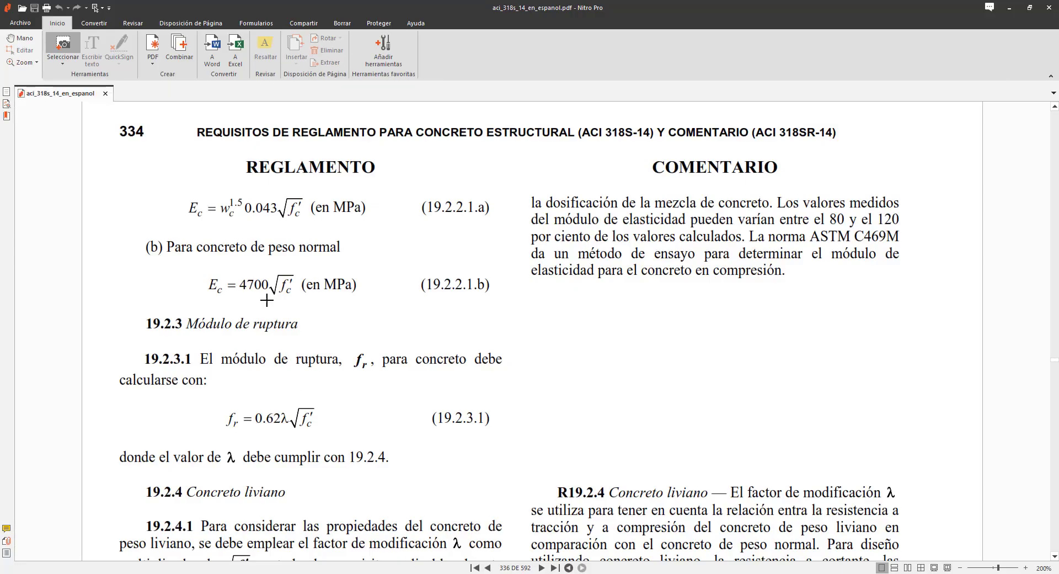
{"action": "left_click_drag", "start_coordinate": [196, 264], "coordinate": [368, 310]}
{"action": "mouse_move", "coordinate": [342, 570]}
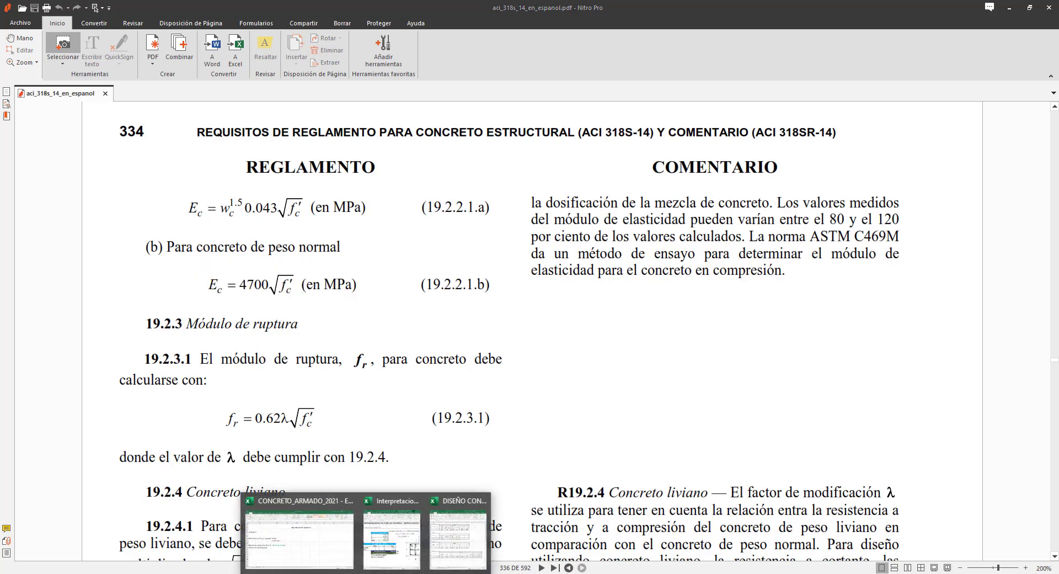
- Paste the equation image into the CONCRETO_ARMADO_2021 workbook at C10 and move it over to start near column D
{"action": "left_click", "coordinate": [322, 555]}
{"action": "left_click", "coordinate": [420, 365]}
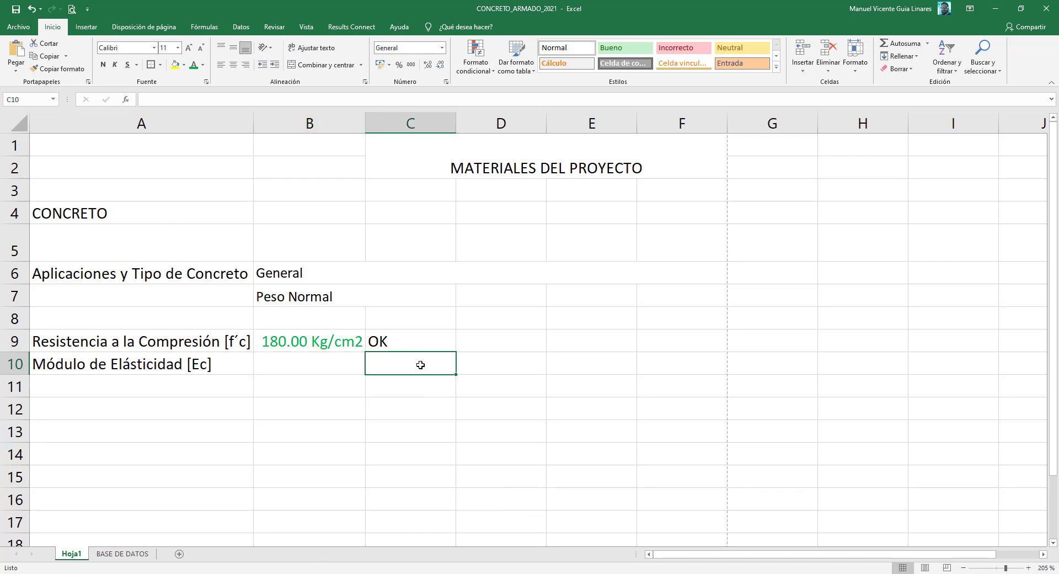
{"action": "right_click", "coordinate": [420, 365]}
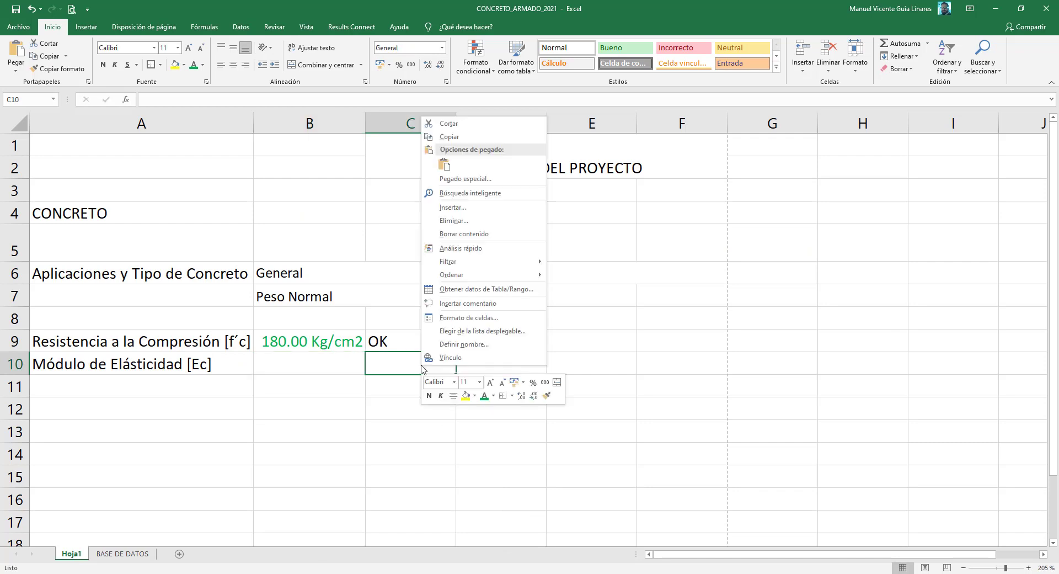
{"action": "left_click", "coordinate": [439, 157]}
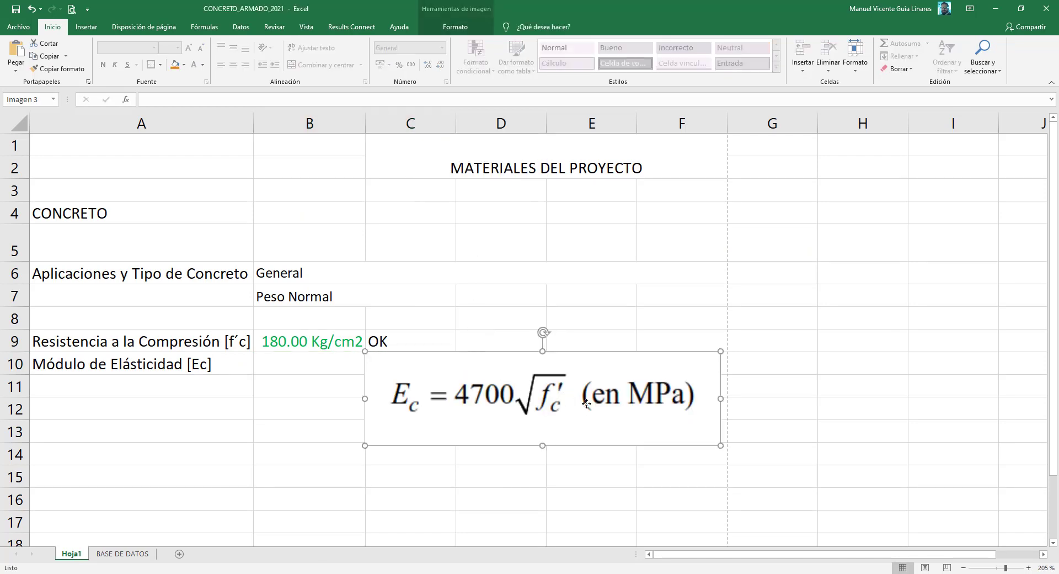
{"action": "left_click_drag", "start_coordinate": [586, 405], "coordinate": [672, 407]}
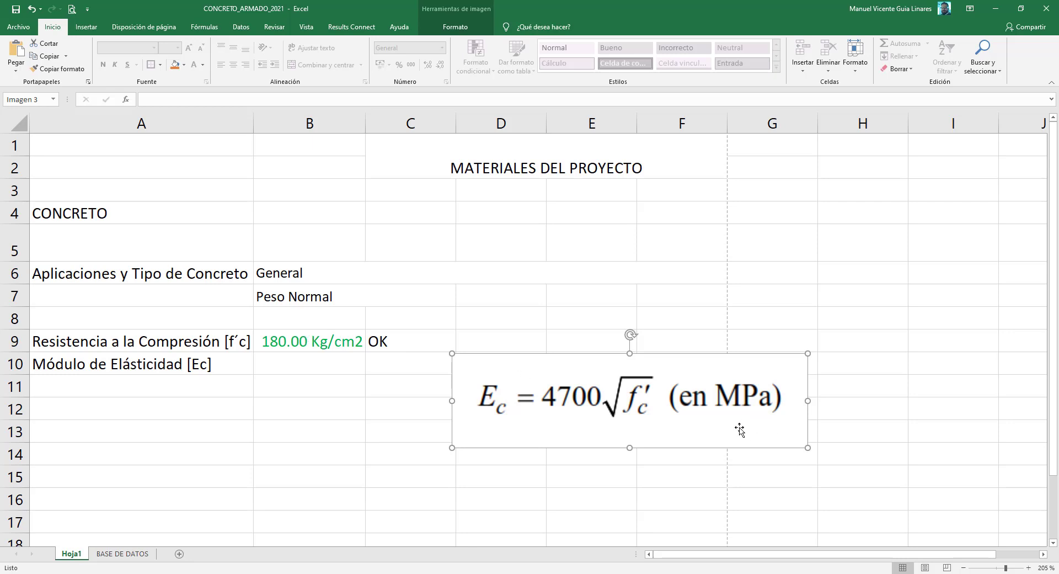
{"action": "left_click", "coordinate": [282, 366]}
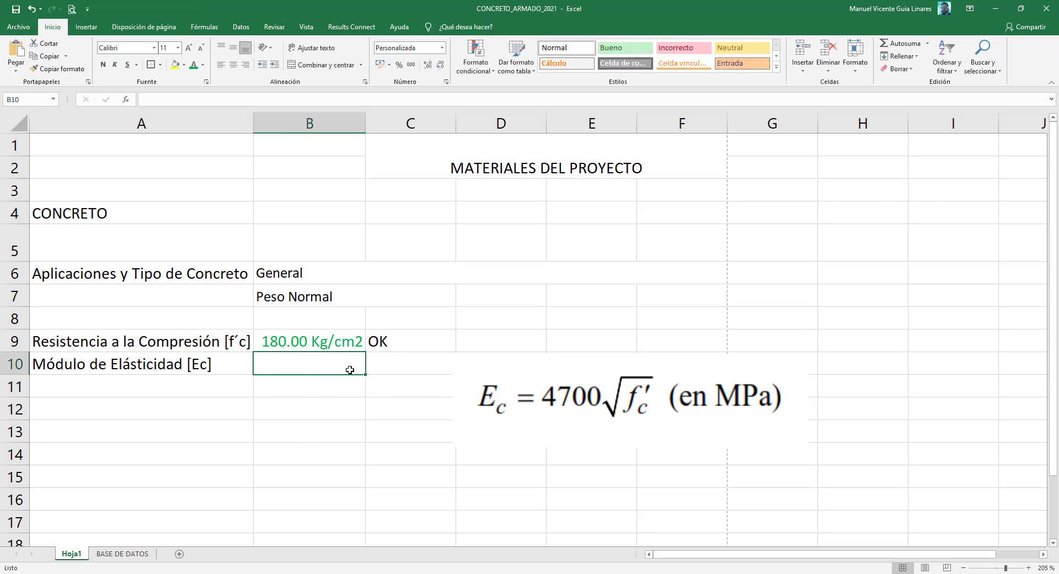
{"action": "type", "text": "="}
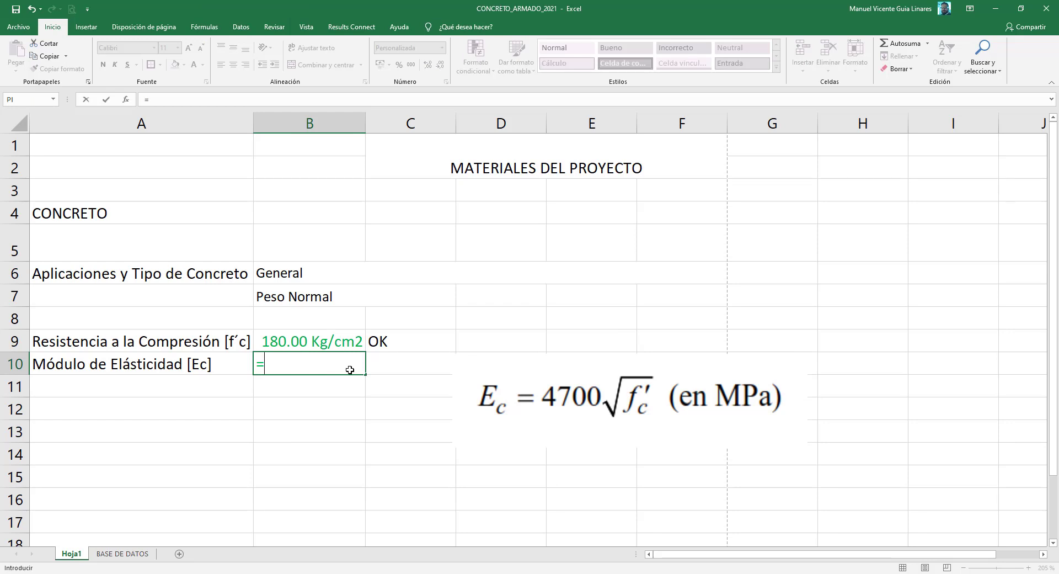
{"action": "type", "text": "4700*r"}
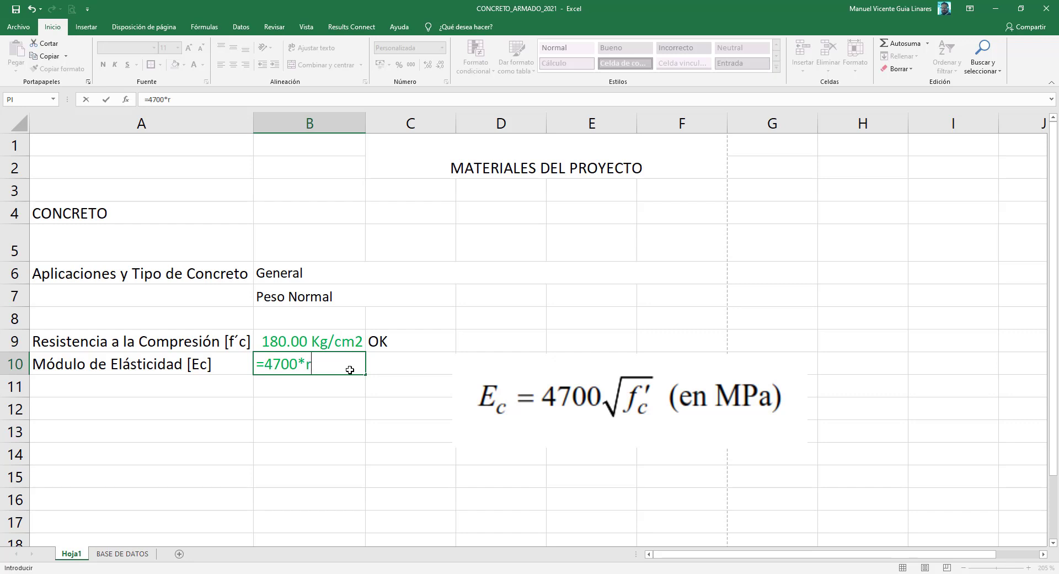
{"action": "type", "text": "aiz"}
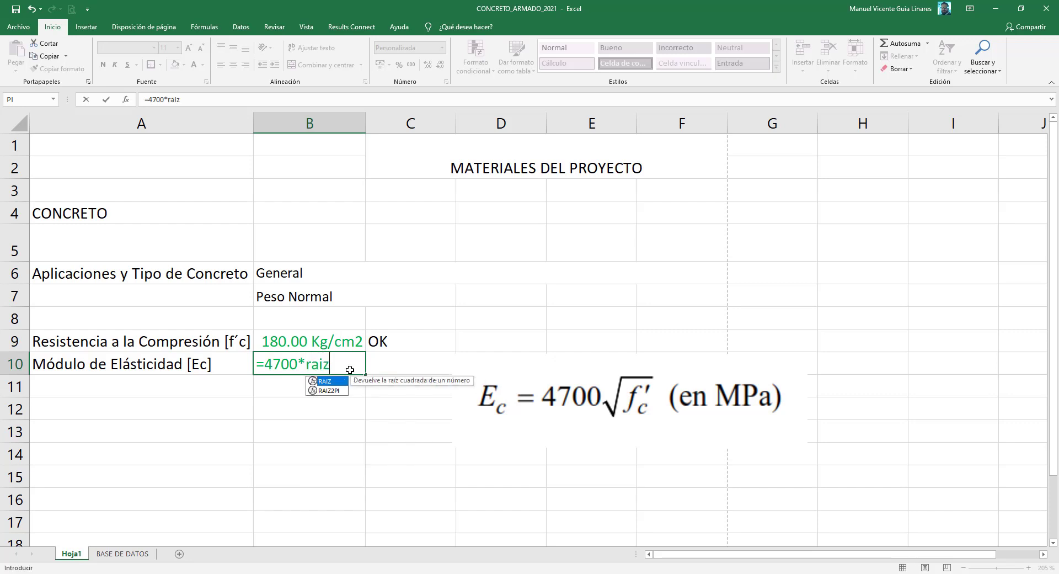
{"action": "type", "text": "("}
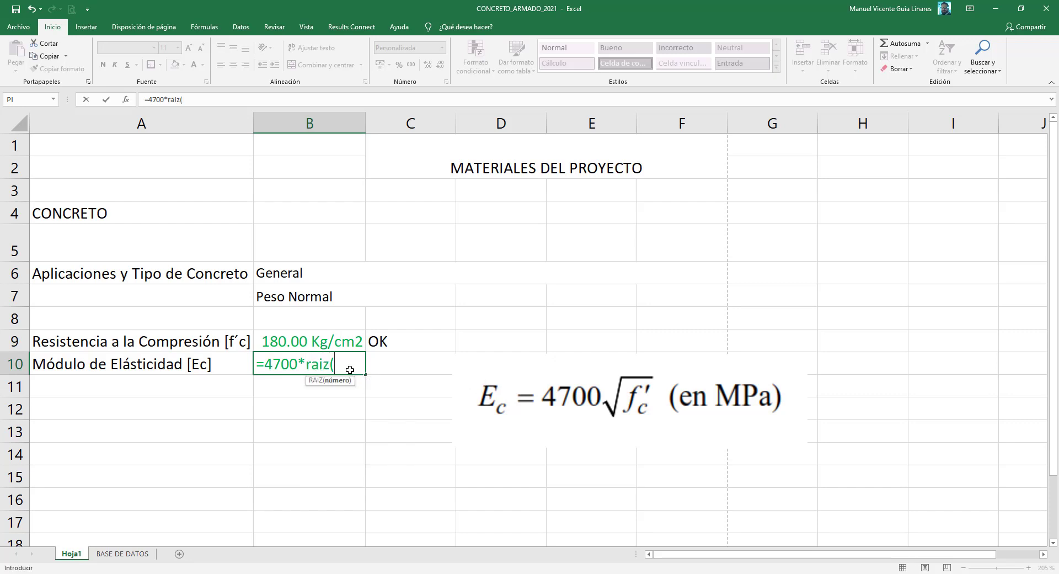
{"action": "key", "text": "Up"}
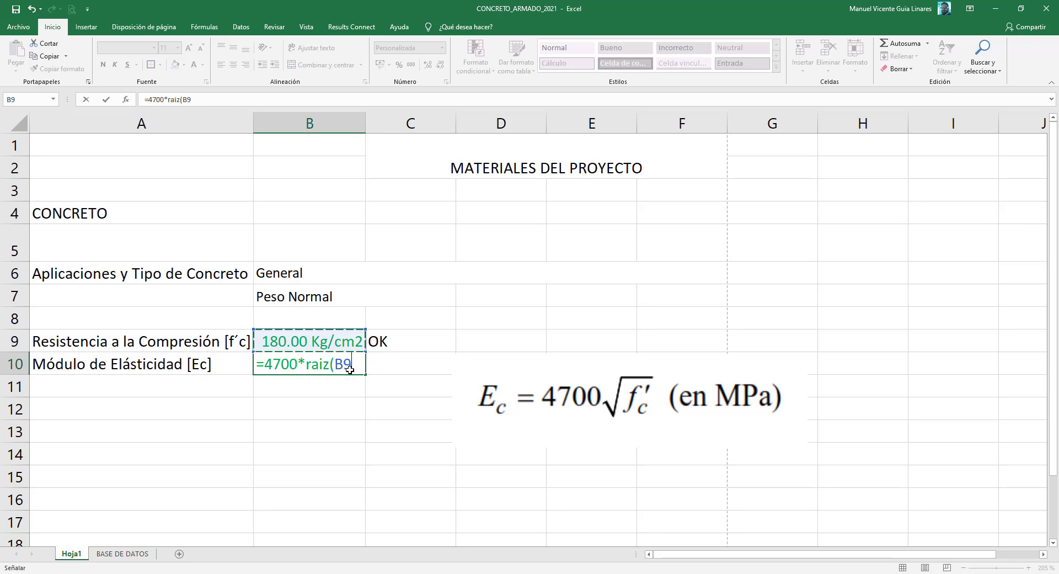
{"action": "key", "text": "Escape"}
- Enter the modulus formula =4700*RAIZ($B$9) in B10 and widen column B to fit the result
{"action": "left_click", "coordinate": [352, 344]}
{"action": "left_click_drag", "start_coordinate": [366, 354], "coordinate": [361, 368]}
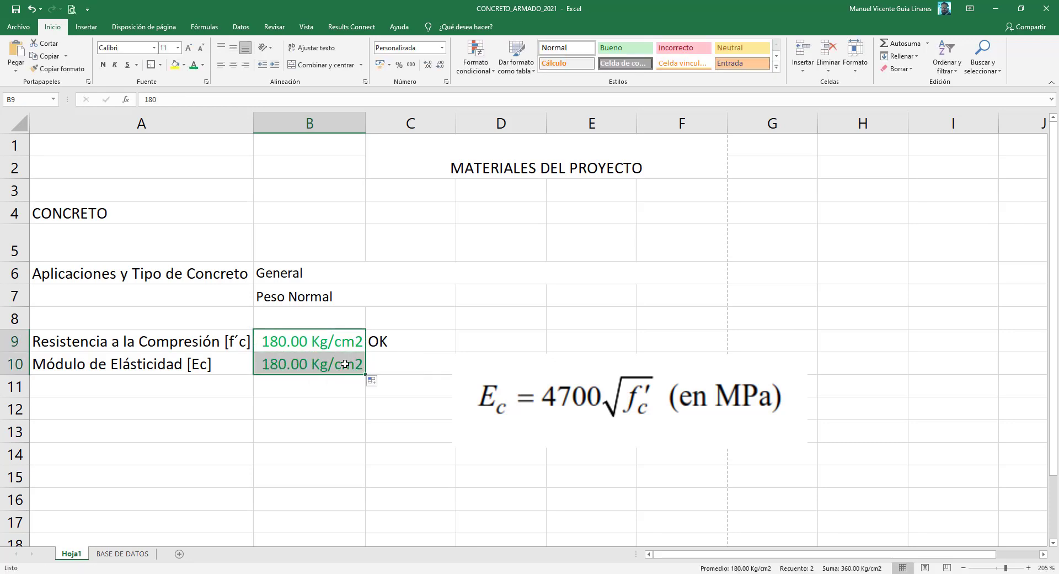
{"action": "left_click", "coordinate": [284, 369]}
{"action": "type", "text": "="}
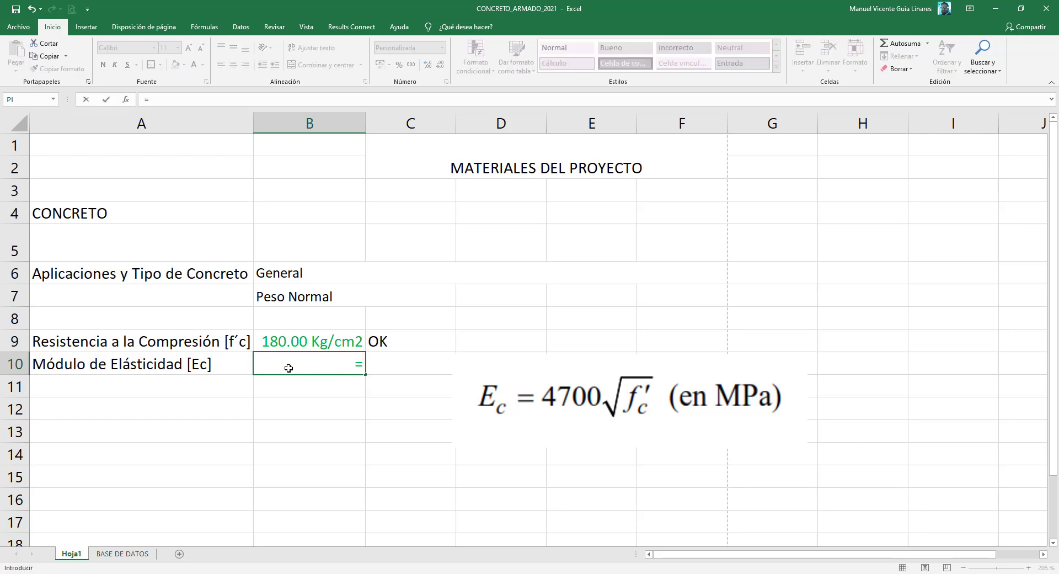
{"action": "type", "text": "4700*raiz"}
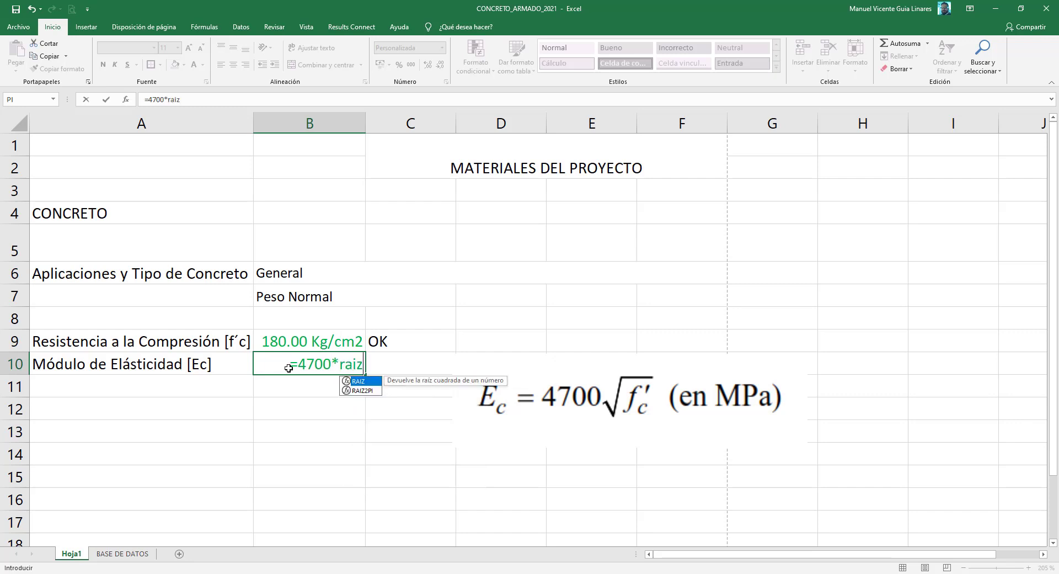
{"action": "type", "text": "("}
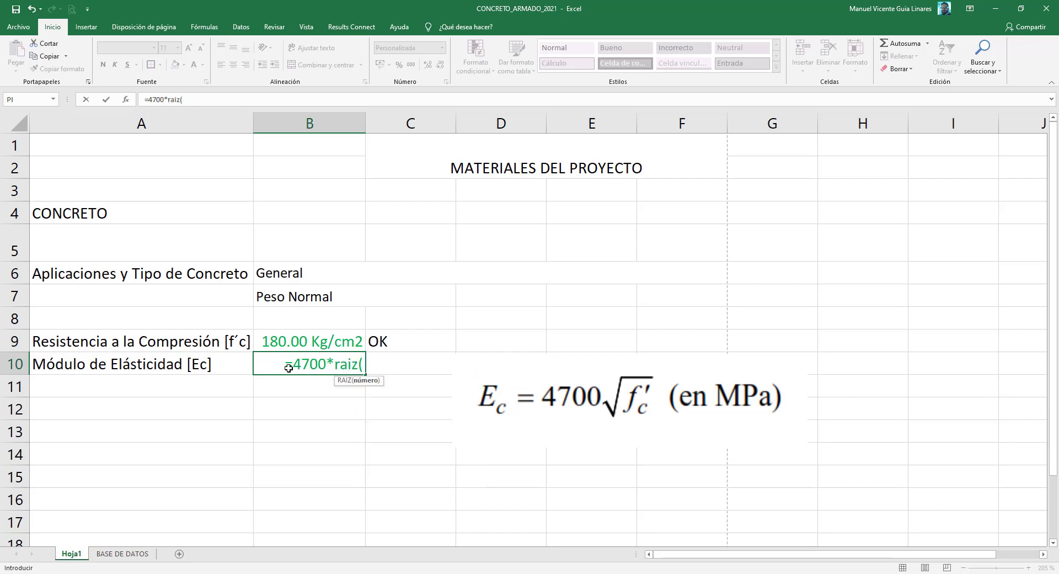
{"action": "key", "text": "Up"}
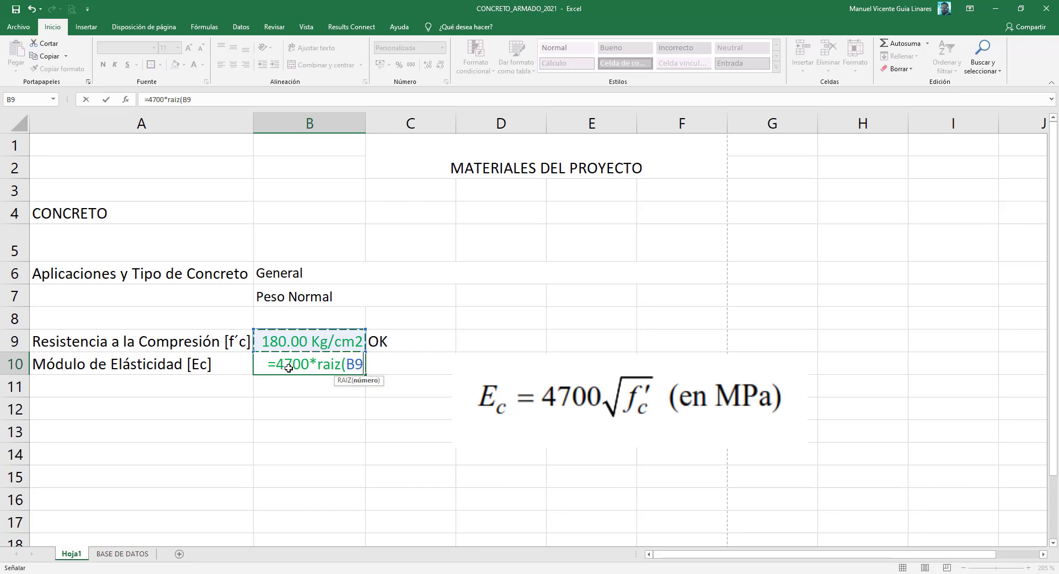
{"action": "key", "text": "F4"}
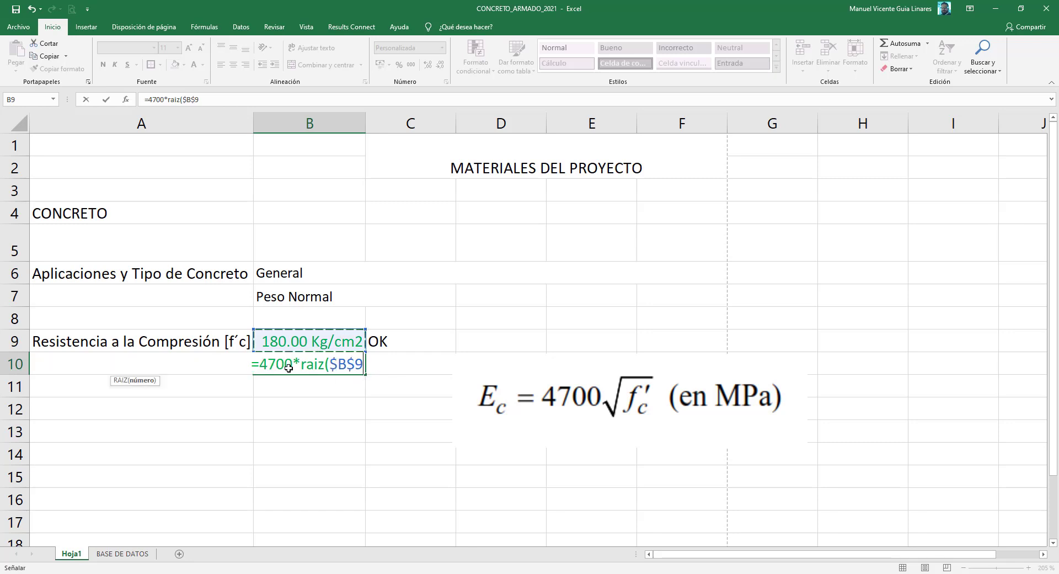
{"action": "type", "text": ")"}
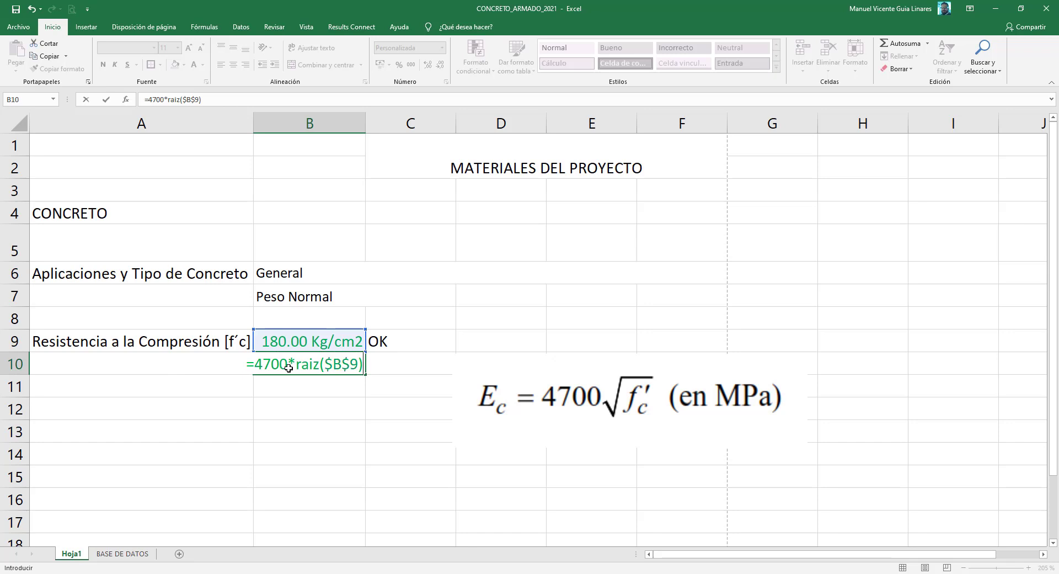
{"action": "key", "text": "Return"}
{"action": "left_click", "coordinate": [288, 368]}
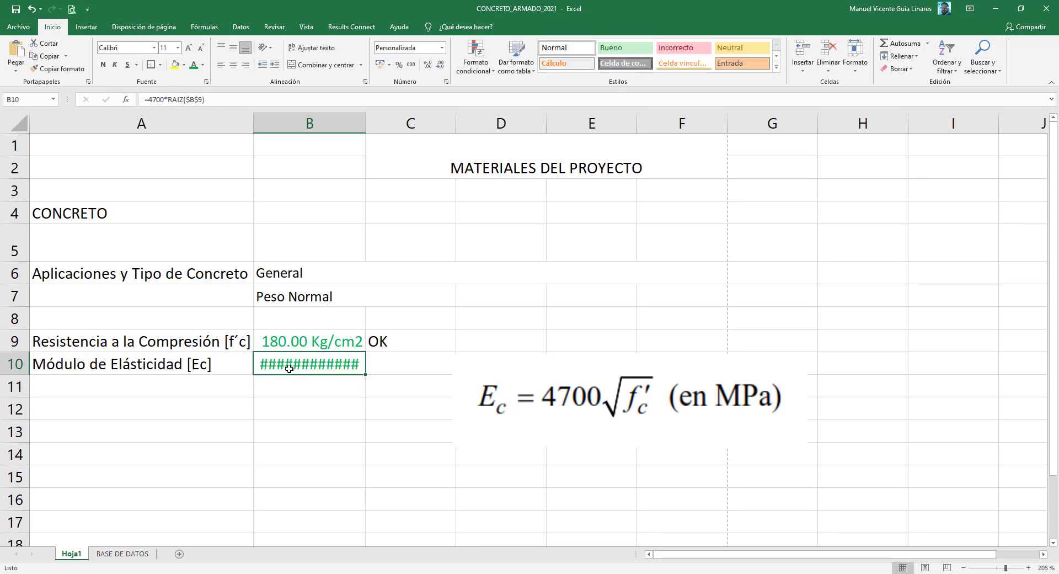
{"action": "left_click_drag", "start_coordinate": [367, 120], "coordinate": [394, 270]}
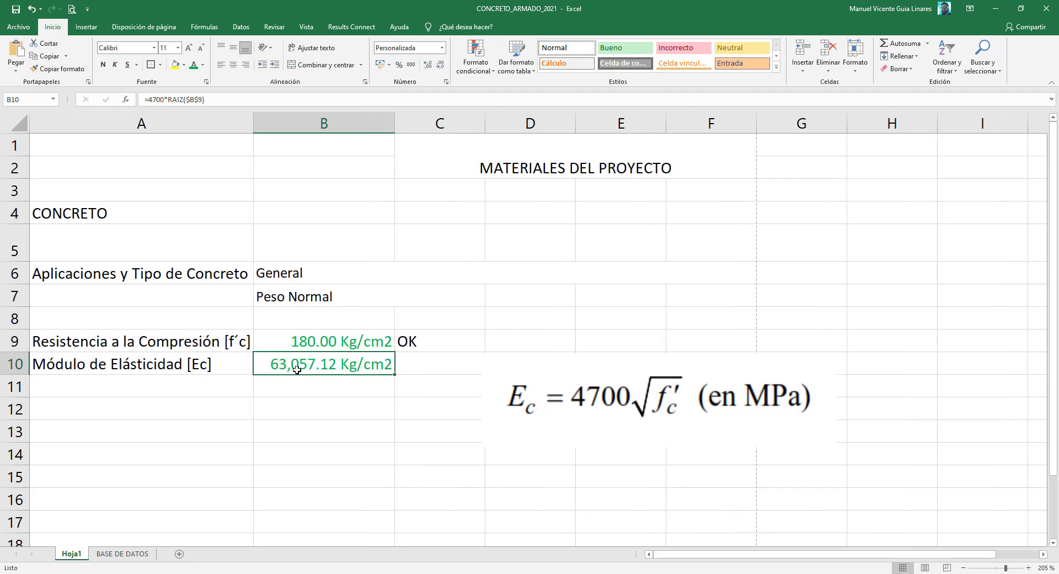
- Enter the check calculation =4700*RAIZ(18)*10 in B11, directly below the modulus result
{"action": "left_click", "coordinate": [343, 391]}
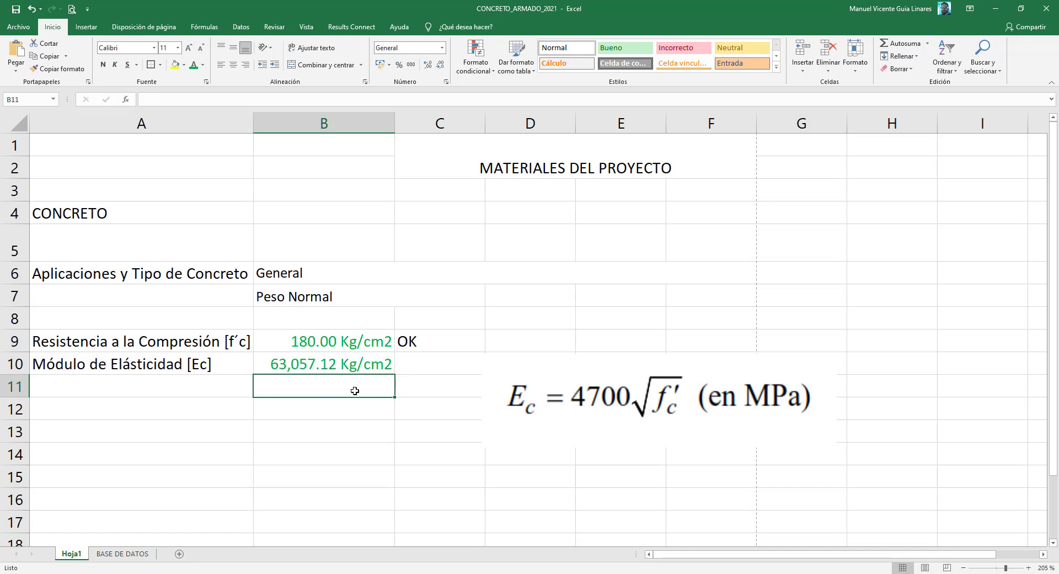
{"action": "type", "text": "="}
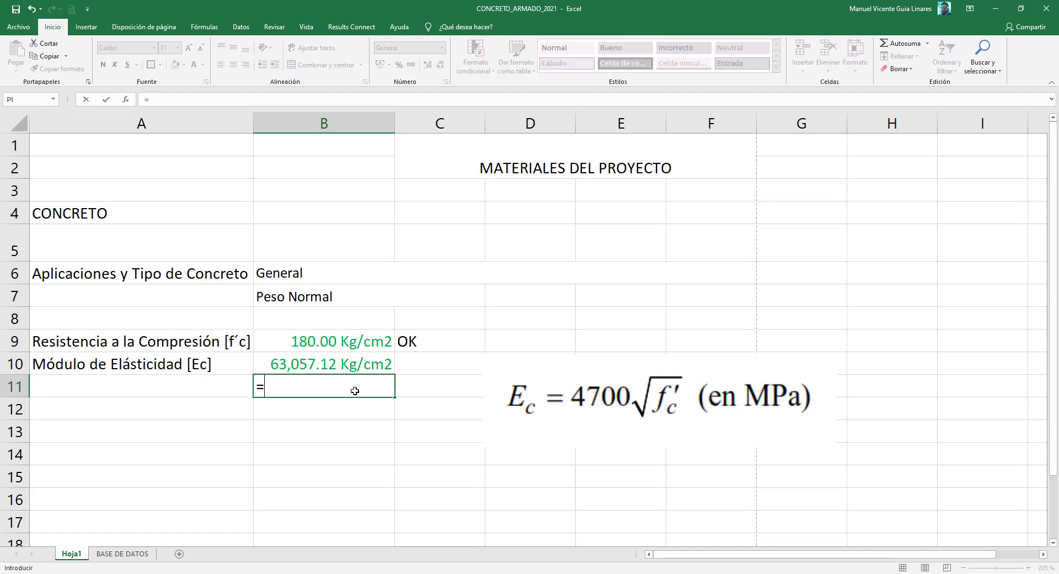
{"action": "type", "text": "4700*ra"}
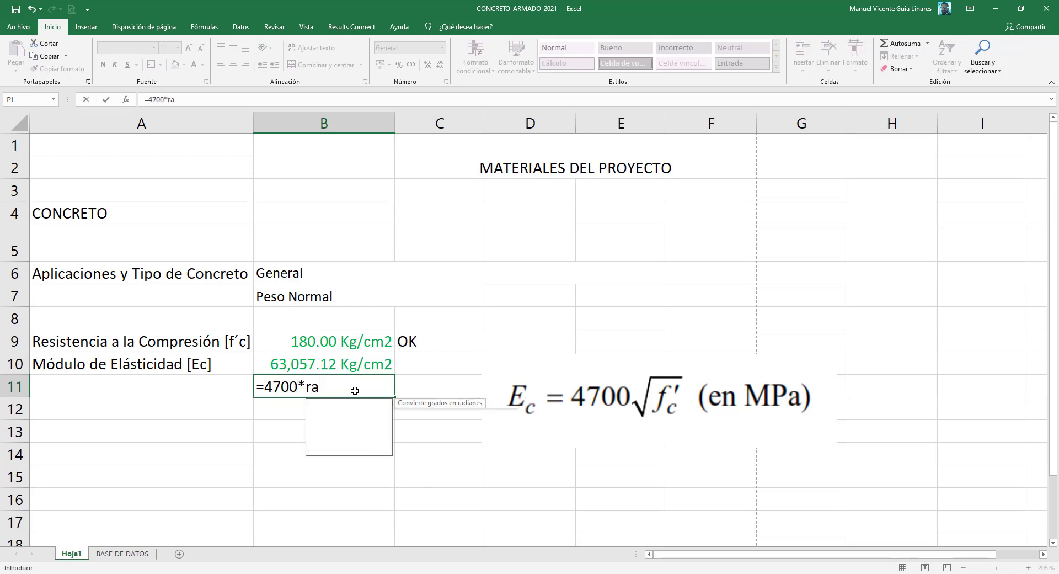
{"action": "type", "text": "iz("}
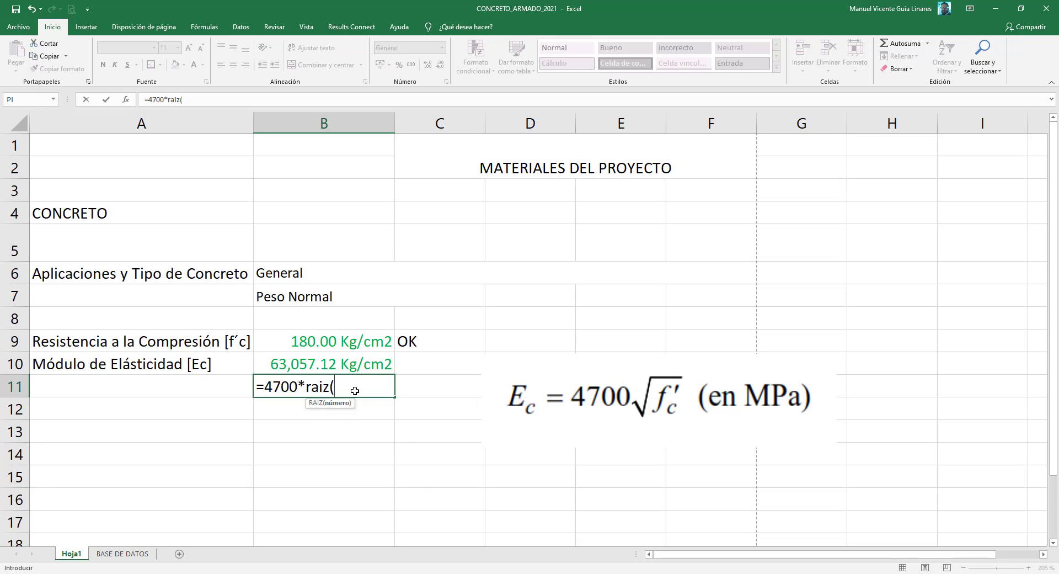
{"action": "type", "text": "18)"}
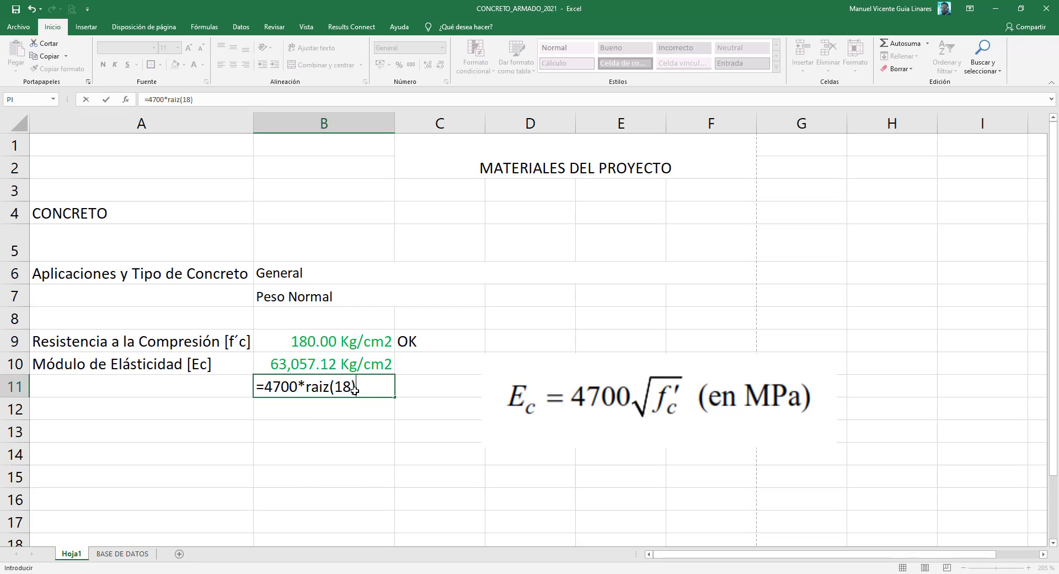
{"action": "type", "text": "*10"}
{"action": "key", "text": "Return"}
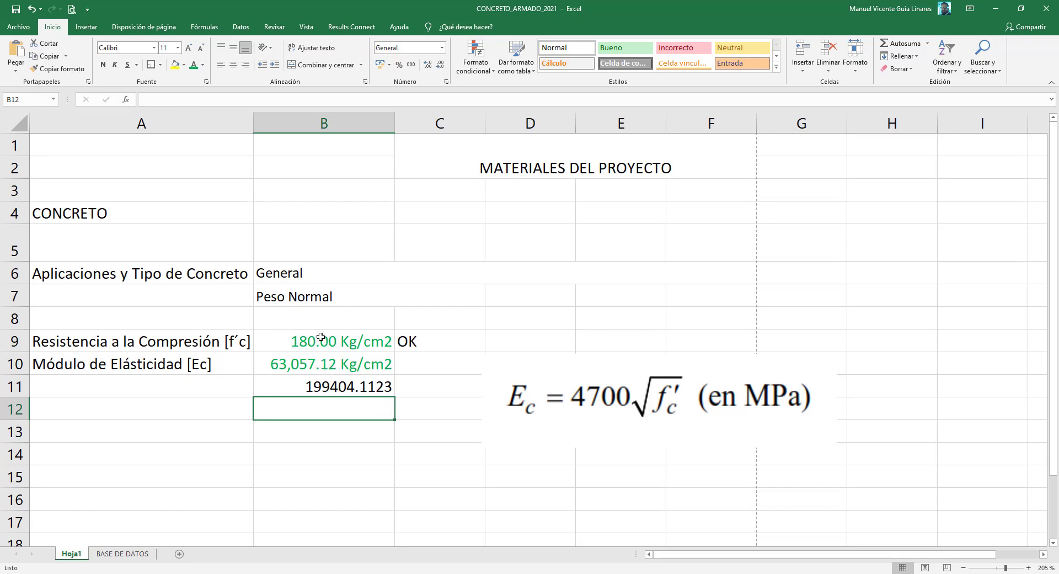
- Edit the modulus formula in B10 to divide f'c by 10 inside the root: =4700*RAIZ($B$9/10)
{"action": "left_click", "coordinate": [324, 383]}
{"action": "left_click", "coordinate": [318, 364]}
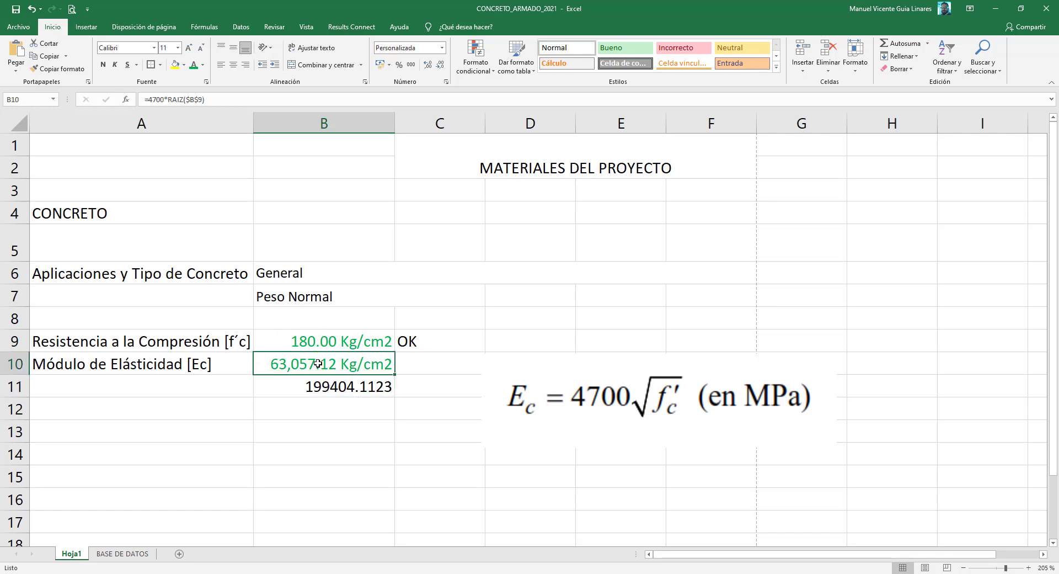
{"action": "left_click", "coordinate": [204, 100]}
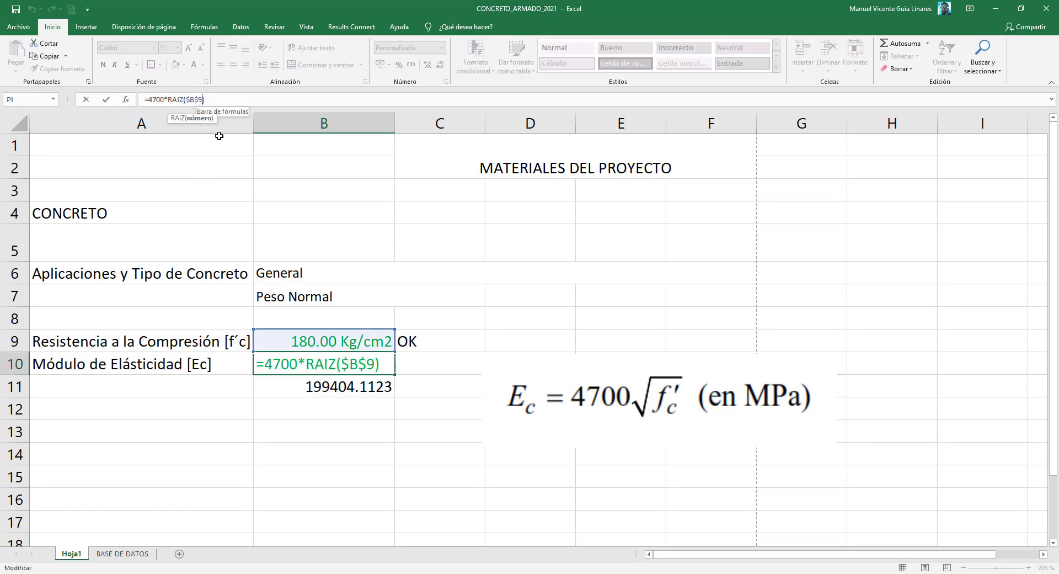
{"action": "type", "text": "/"}
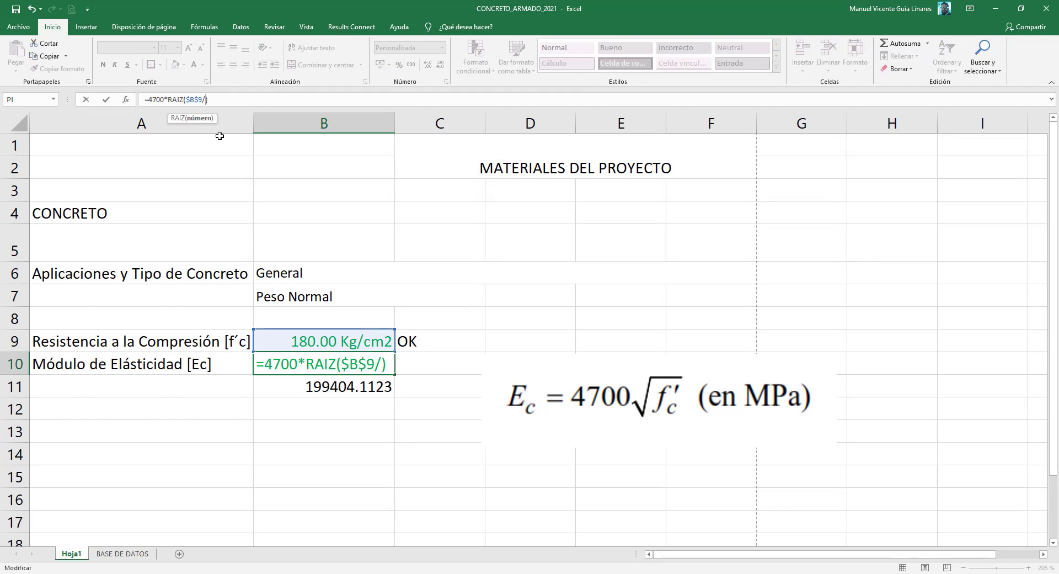
{"action": "type", "text": "10"}
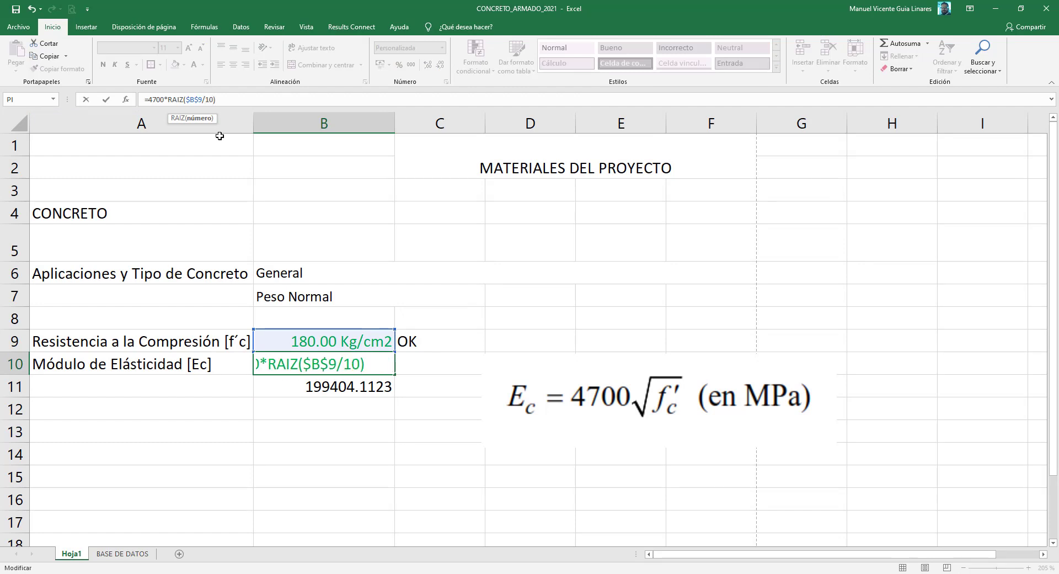
{"action": "key", "text": "Return"}
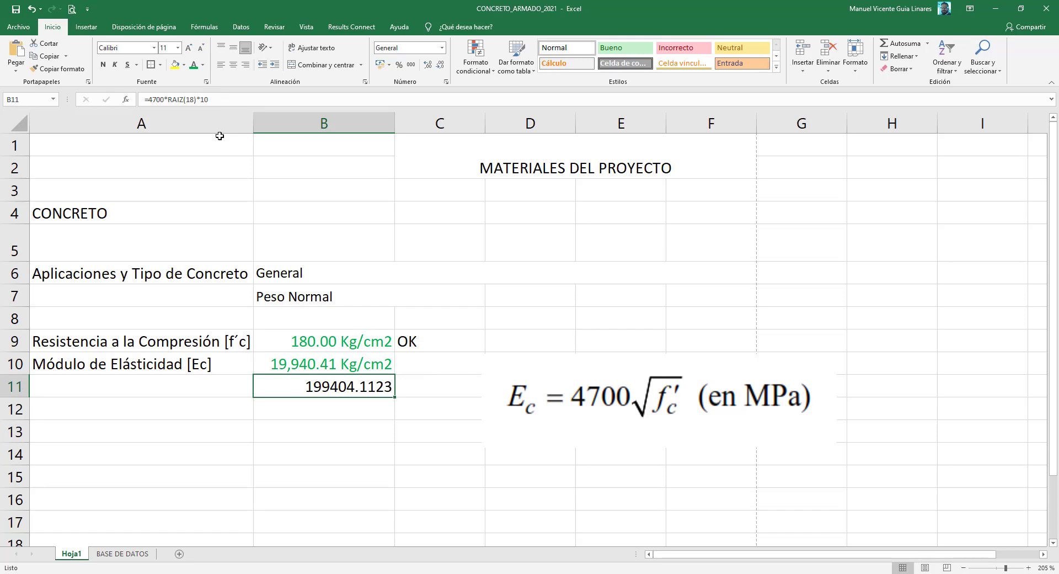
- Multiply the B10 formula by 10, giving =4700*RAIZ($B$9/10)*10, and clear the check calculation from B11
{"action": "left_click", "coordinate": [338, 368]}
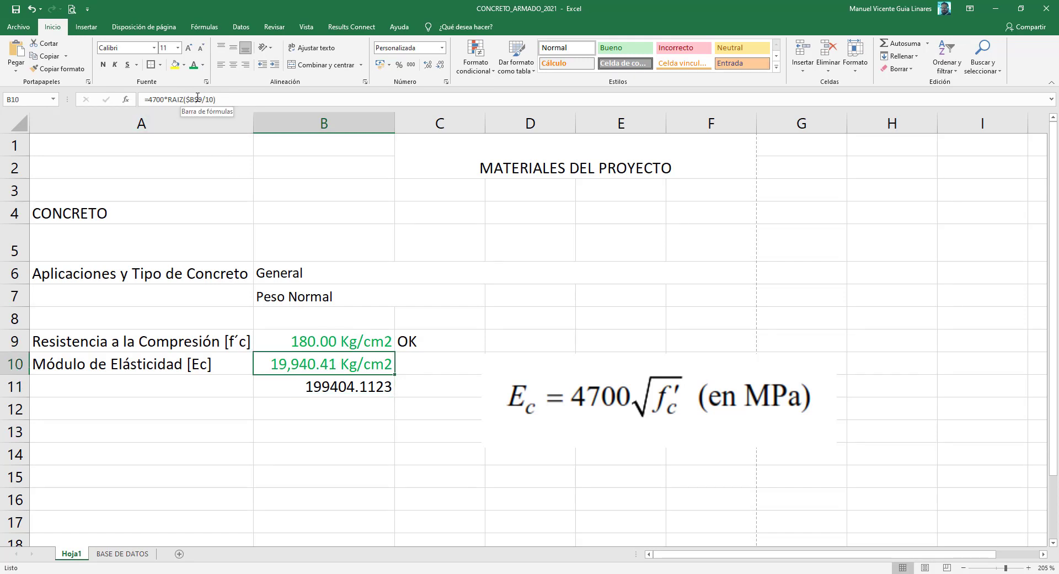
{"action": "key", "text": "F2"}
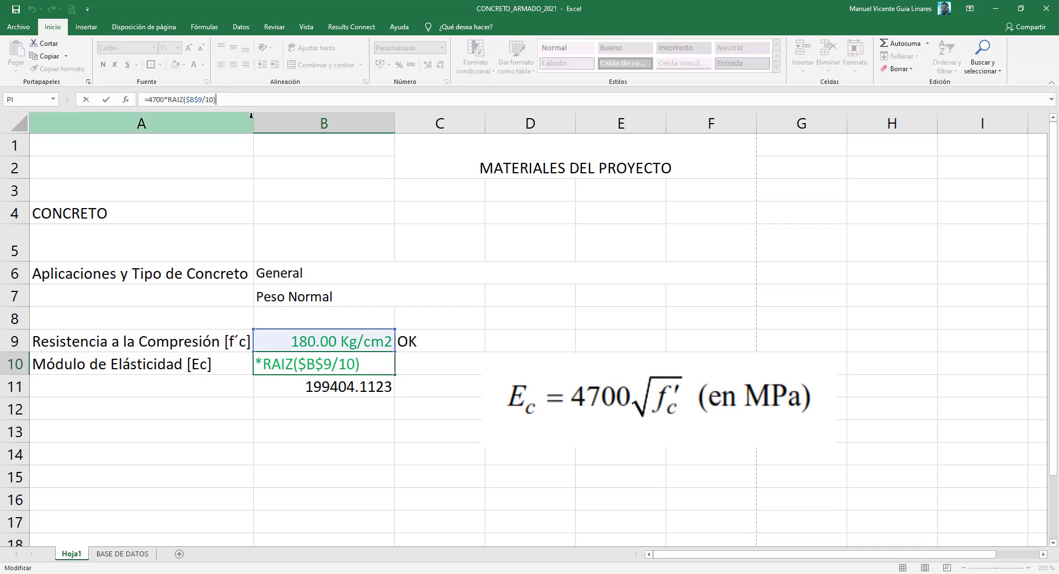
{"action": "type", "text": "*10"}
{"action": "key", "text": "Return"}
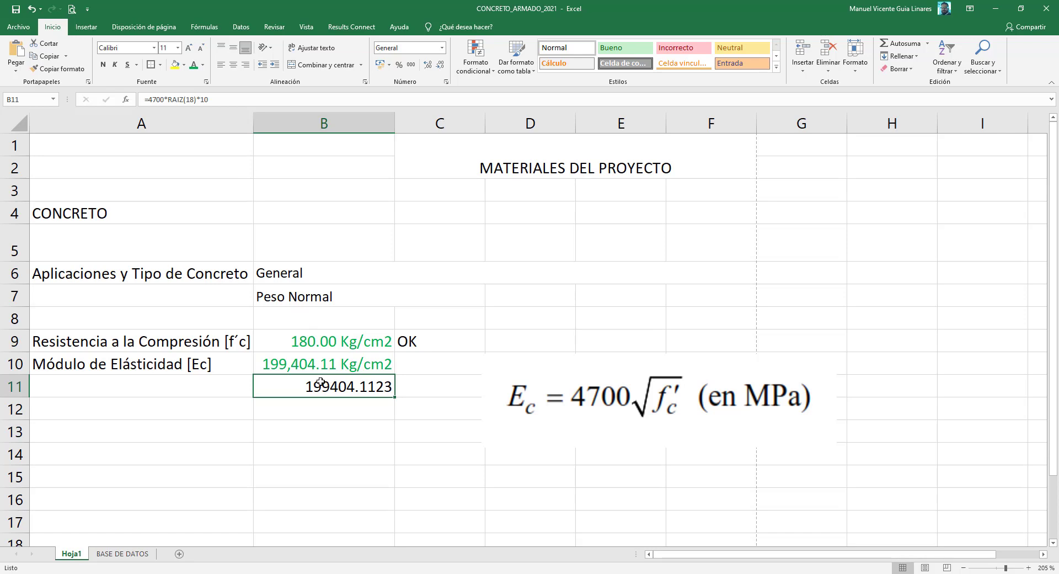
{"action": "key", "text": "Delete"}
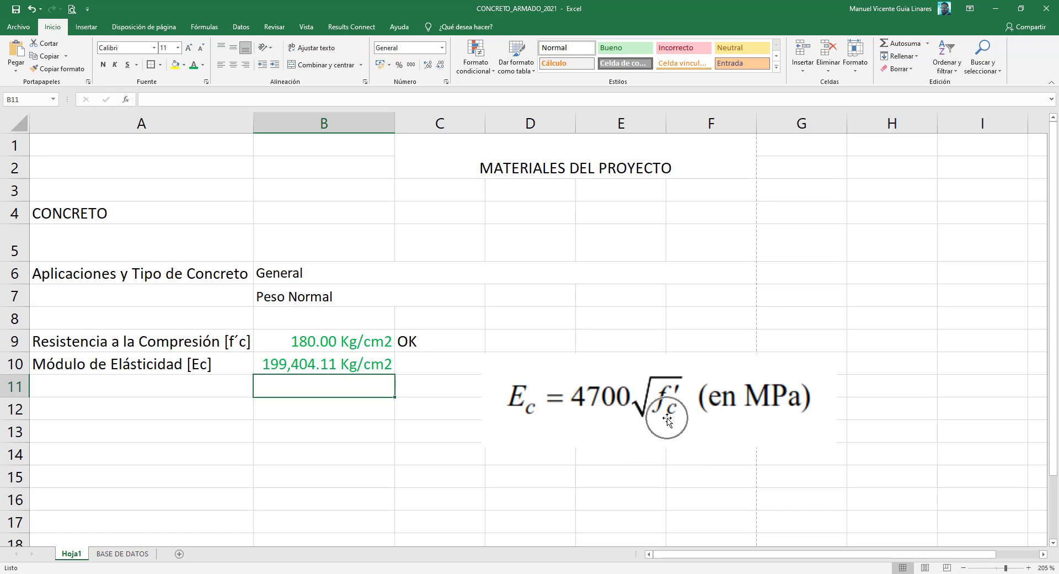
- Set the compressive strength in B9 to 210 and delete the pasted Ec equation image
{"action": "left_click", "coordinate": [305, 336]}
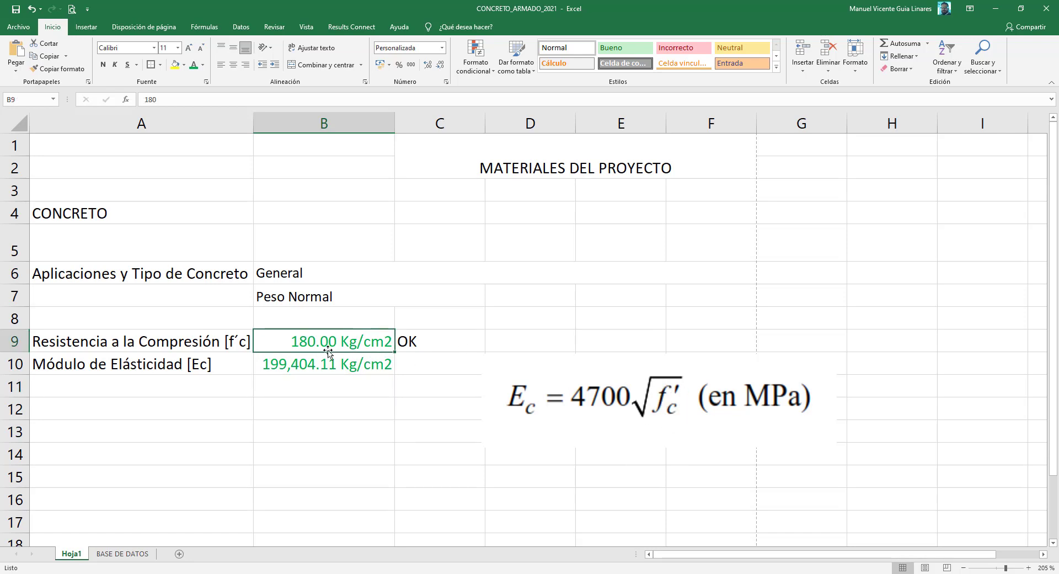
{"action": "type", "text": "210"}
{"action": "key", "text": "Return"}
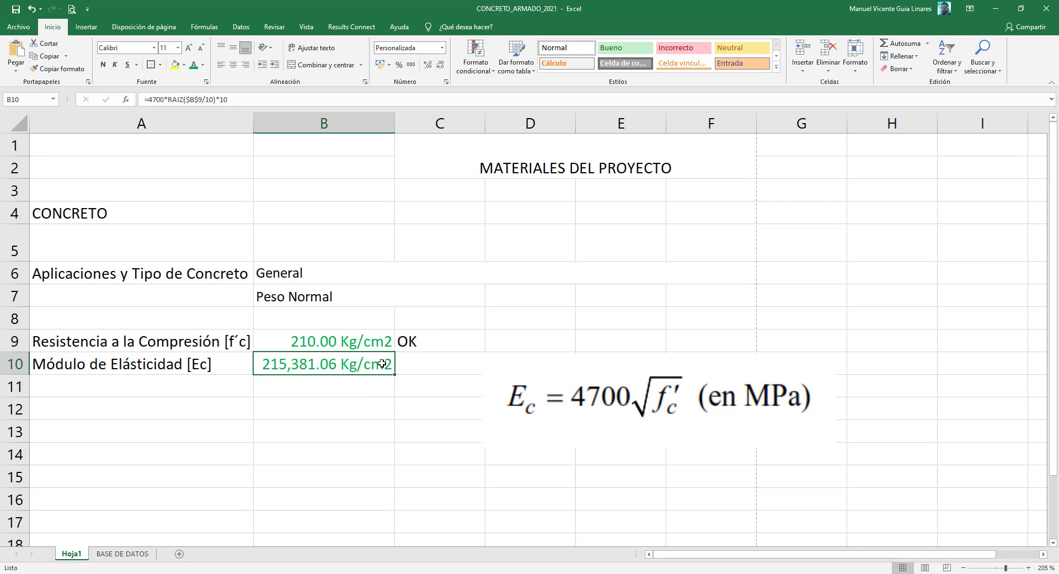
{"action": "left_click", "coordinate": [568, 405]}
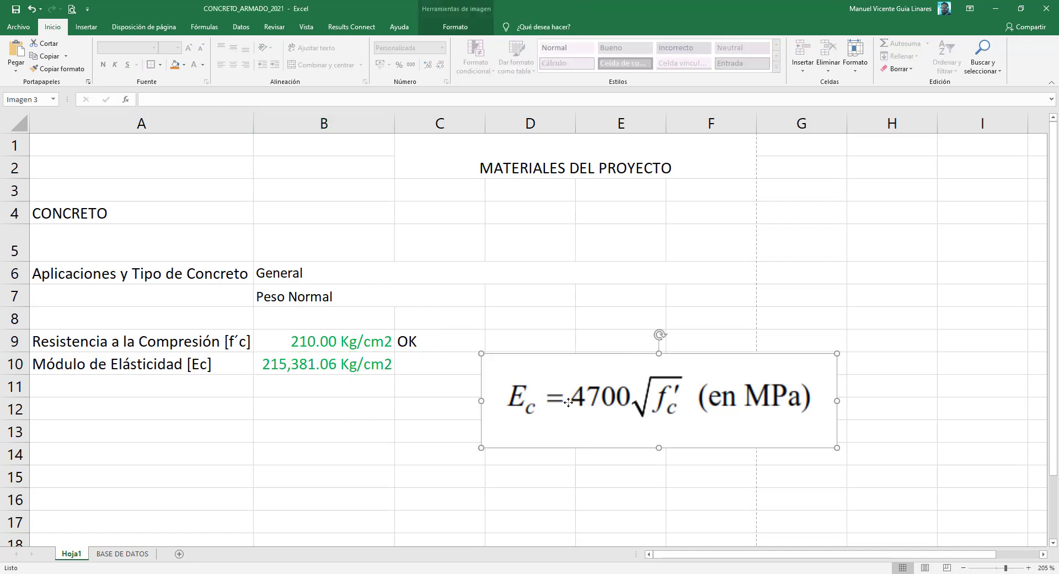
{"action": "key", "text": "Delete"}
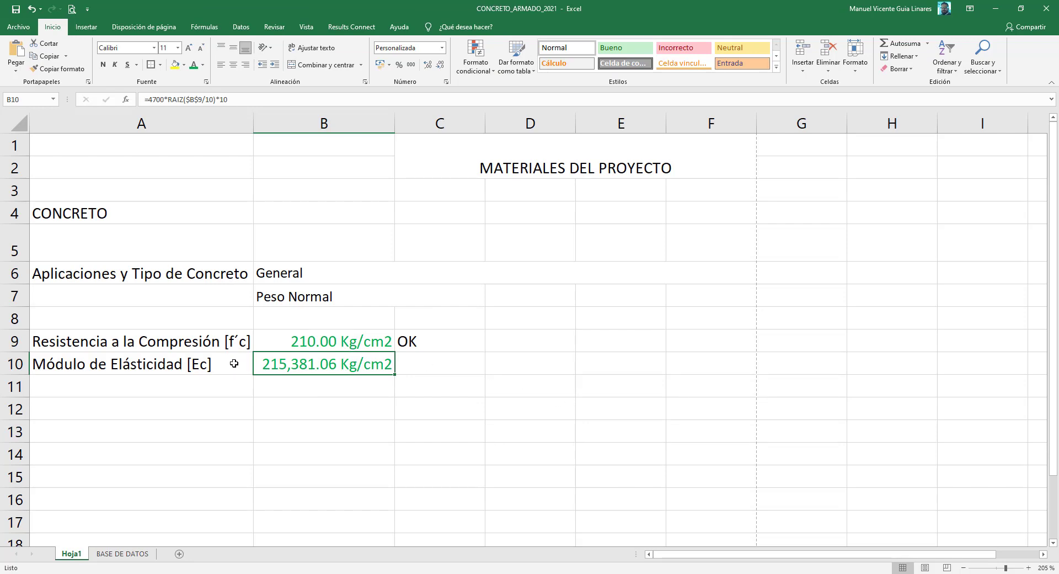
- Color the modulus value in B10 red and move its label and value from row 10 down to row 11
{"action": "left_click_drag", "start_coordinate": [234, 363], "coordinate": [278, 363]}
{"action": "left_click", "coordinate": [280, 362]}
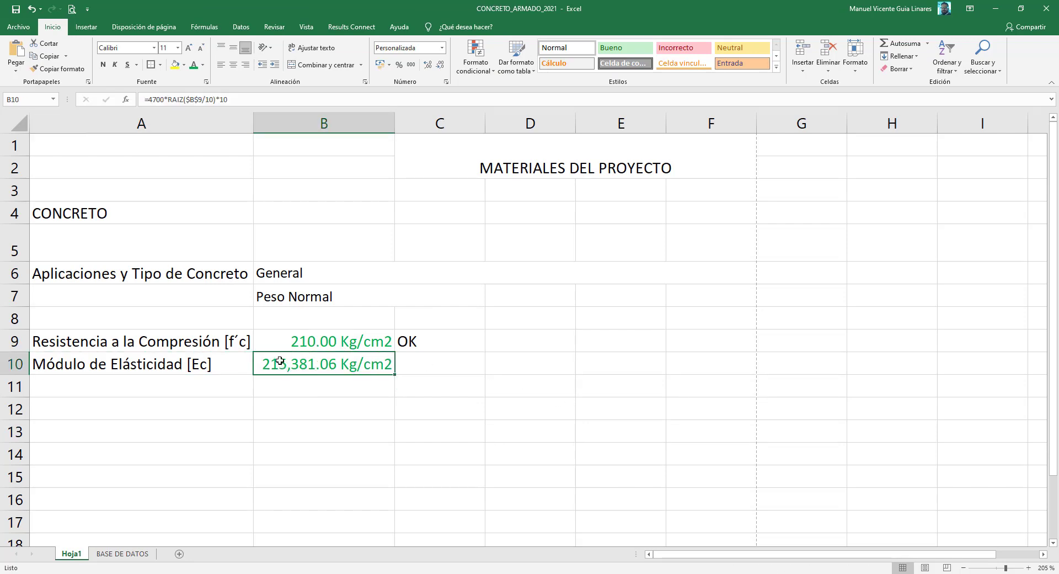
{"action": "left_click", "coordinate": [202, 65]}
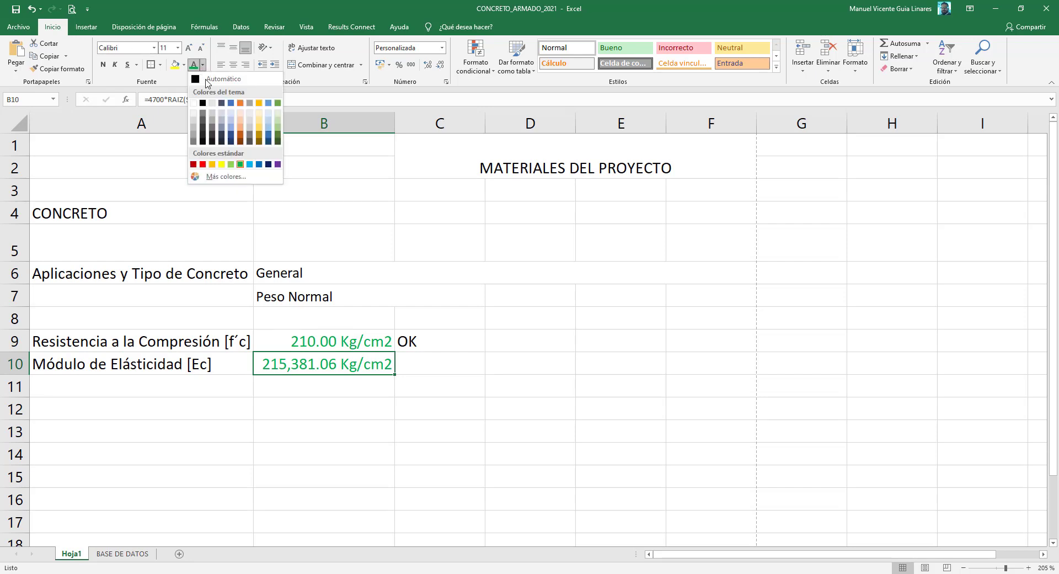
{"action": "left_click", "coordinate": [203, 164]}
{"action": "left_click", "coordinate": [274, 392]}
{"action": "left_click_drag", "start_coordinate": [210, 367], "coordinate": [267, 392]}
- Begin the label in A10 with the text "Módulo de Poisson ["
{"action": "left_click", "coordinate": [229, 363]}
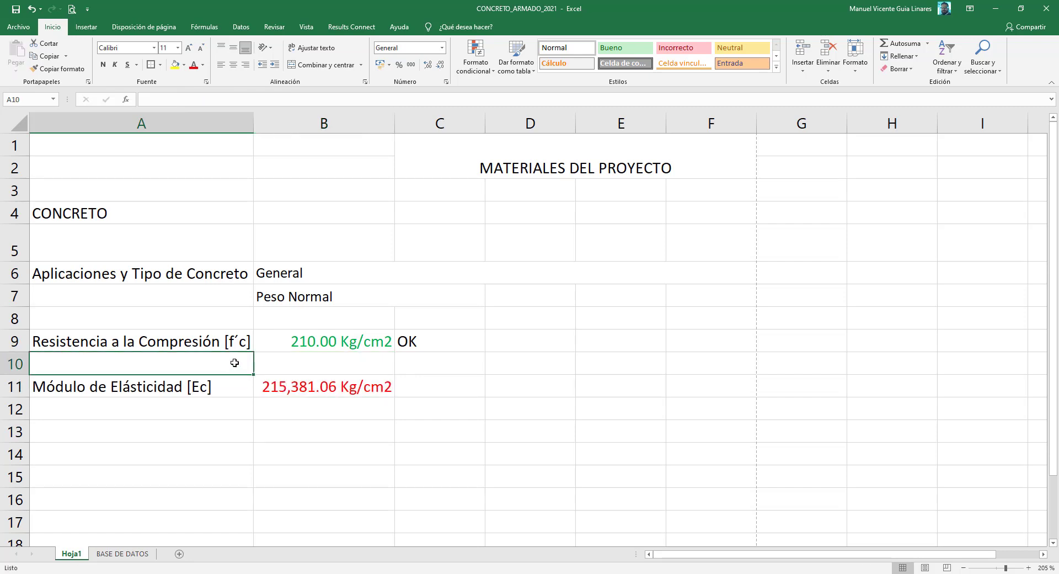
{"action": "type", "text": "Modulo"}
{"action": "key", "text": "BackSpace"}
{"action": "key", "text": "BackSpace"}
{"action": "key", "text": "BackSpace"}
{"action": "key", "text": "BackSpace"}
{"action": "key", "text": "BackSpace"}
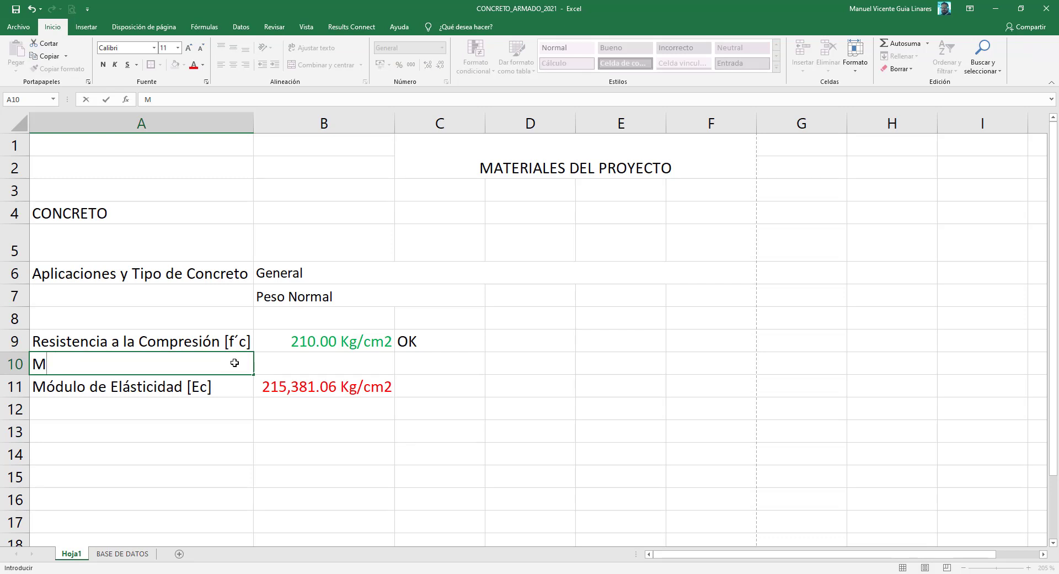
{"action": "type", "text": "ódulo de "}
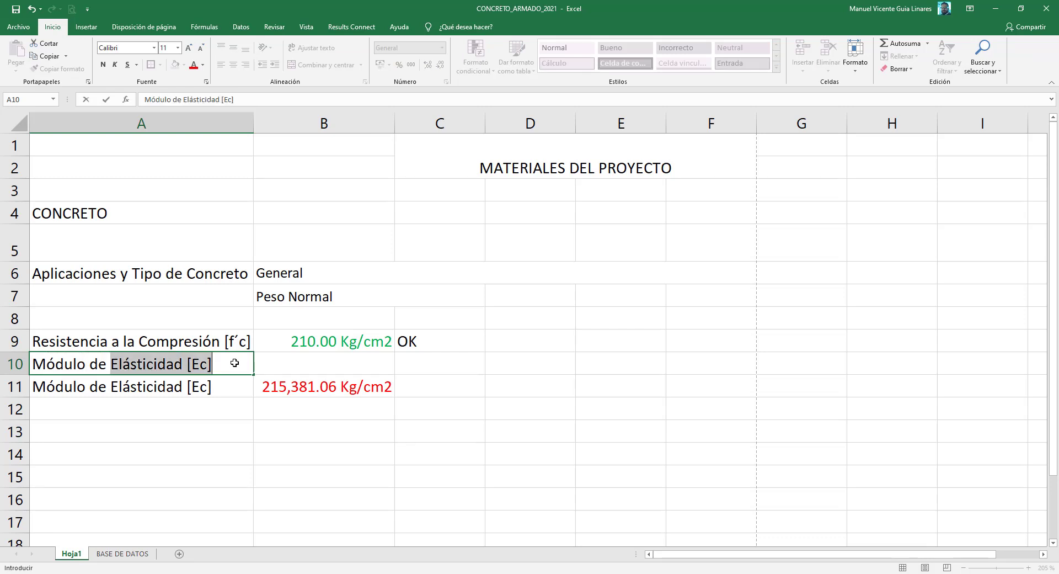
{"action": "type", "text": "Pos"}
{"action": "key", "text": "BackSpace"}
{"action": "type", "text": "isson"}
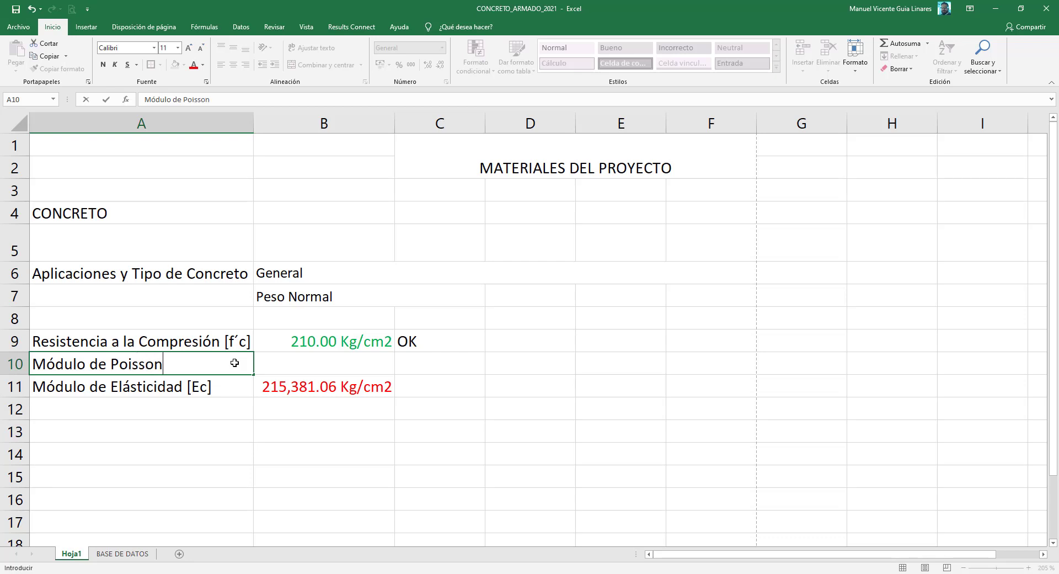
{"action": "type", "text": "e"}
- Insert the Greek small letter µ symbol into the A10 label and close it as "Módulo de Poisson [µ]"
{"action": "left_click", "coordinate": [87, 27]}
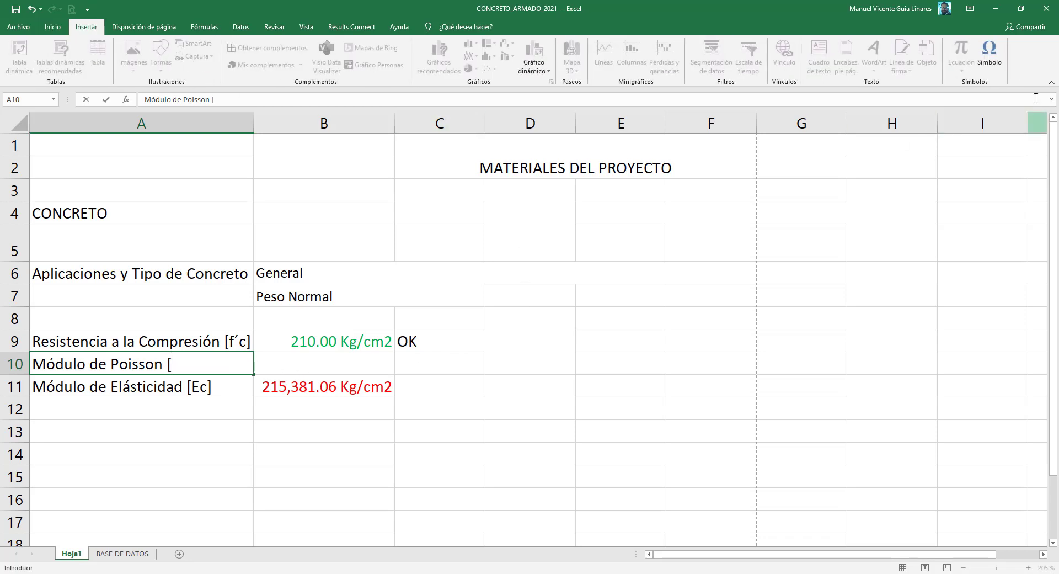
{"action": "left_click", "coordinate": [989, 54]}
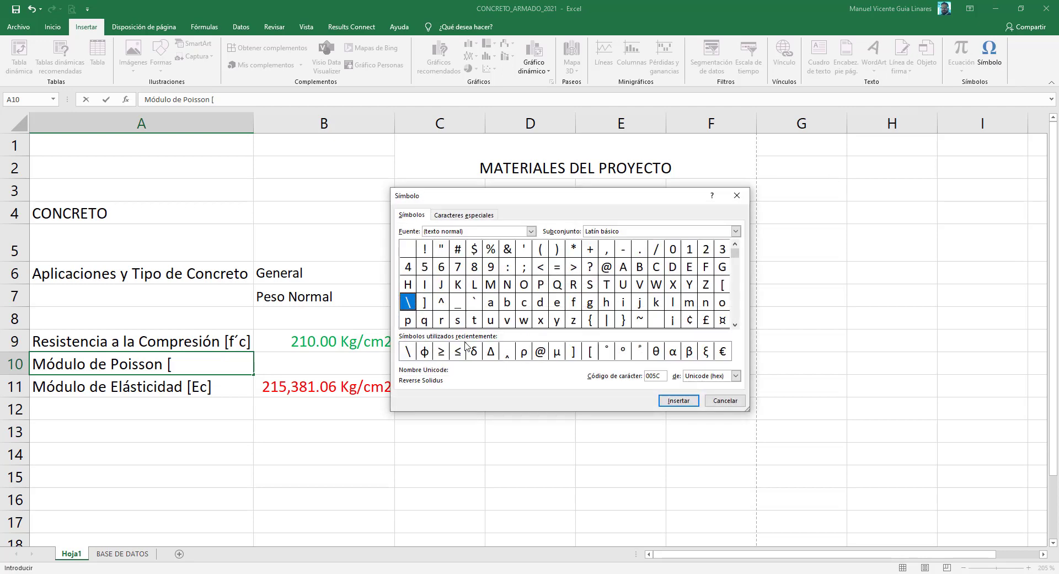
{"action": "left_click", "coordinate": [557, 358]}
{"action": "left_click", "coordinate": [675, 402]}
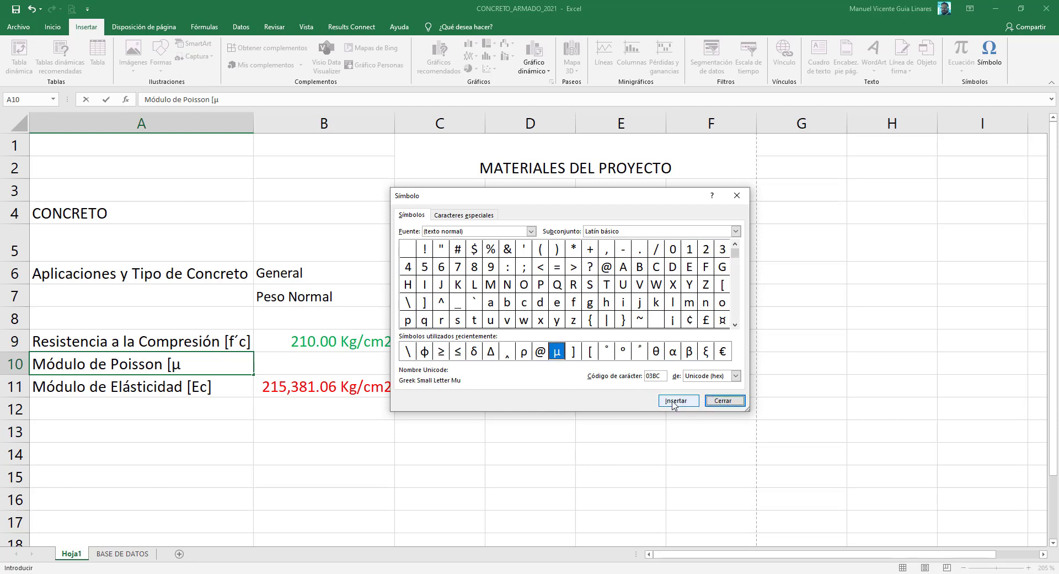
{"action": "left_click", "coordinate": [736, 203]}
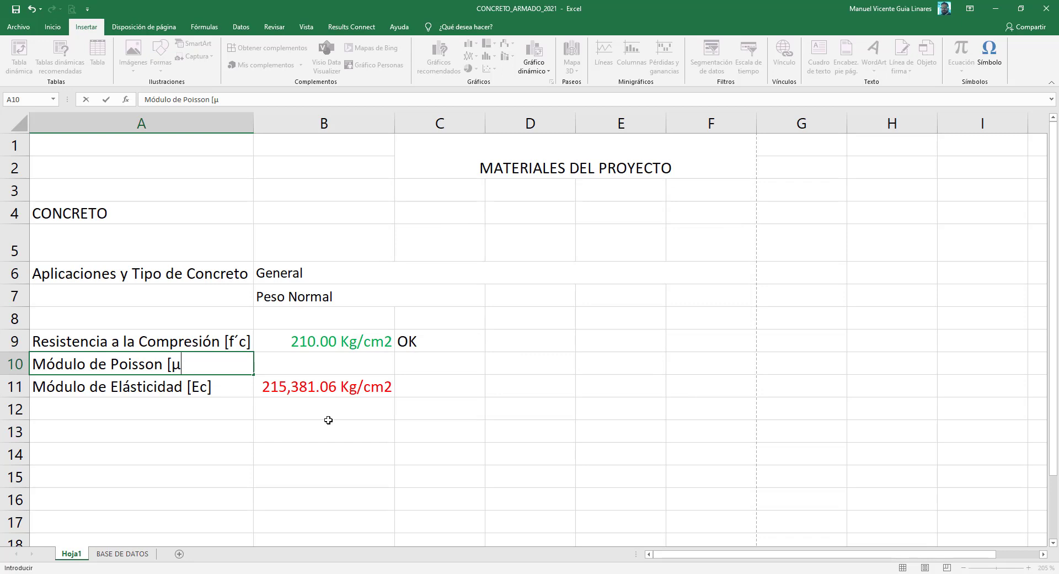
{"action": "type", "text": "]"}
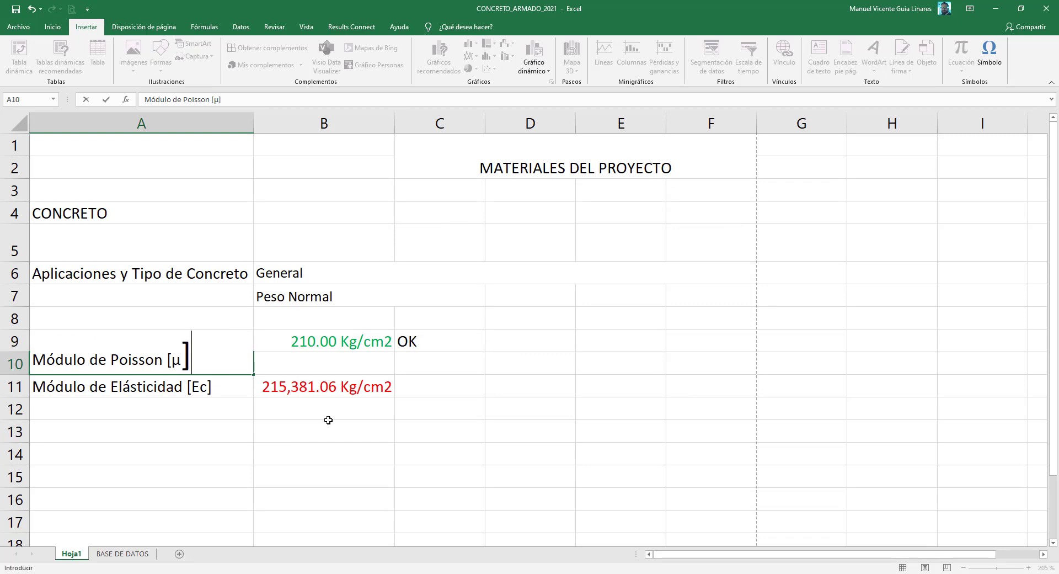
{"action": "key", "text": "BackSpace"}
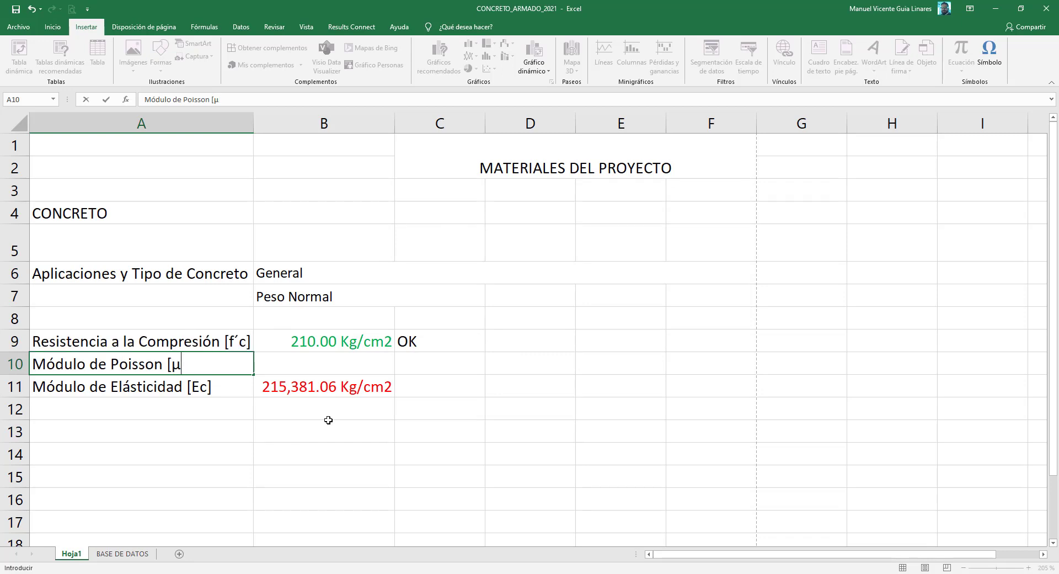
{"action": "type", "text": "]"}
{"action": "key", "text": "Return"}
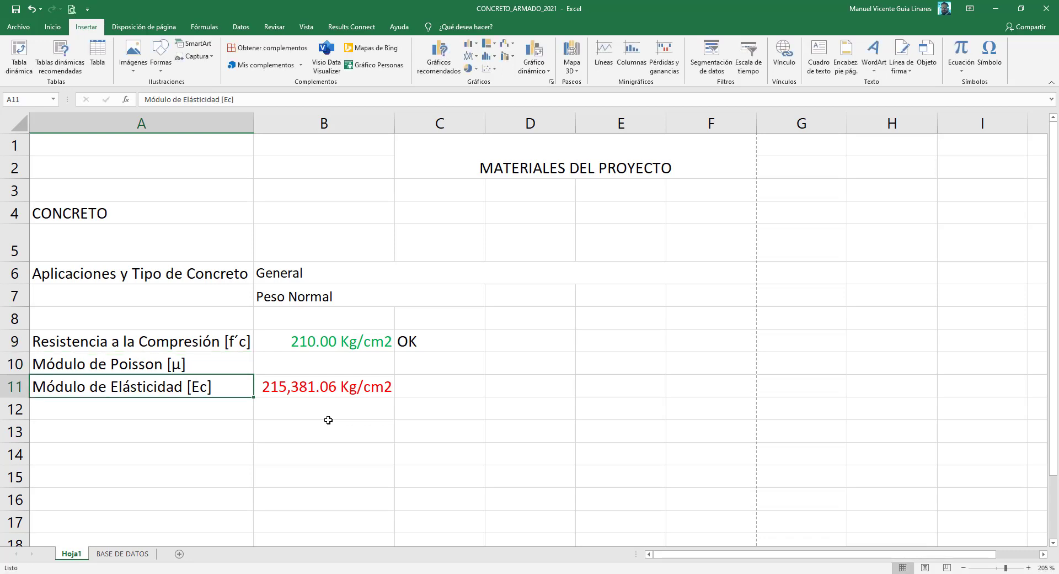
- Enter 0.2 as the Poisson's modulus value in B10 and color it standard green
{"action": "left_click", "coordinate": [306, 374]}
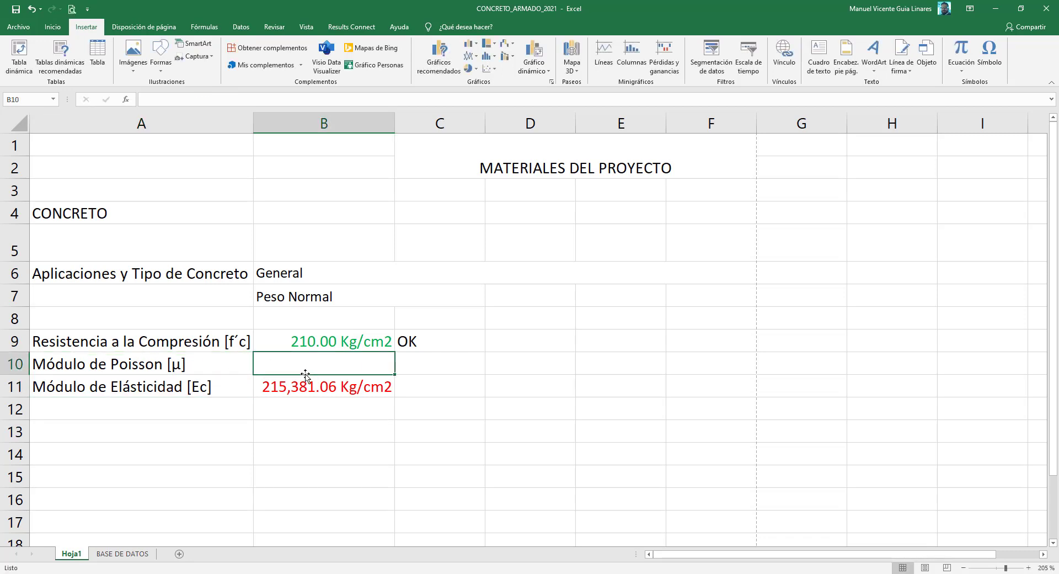
{"action": "type", "text": ".2"}
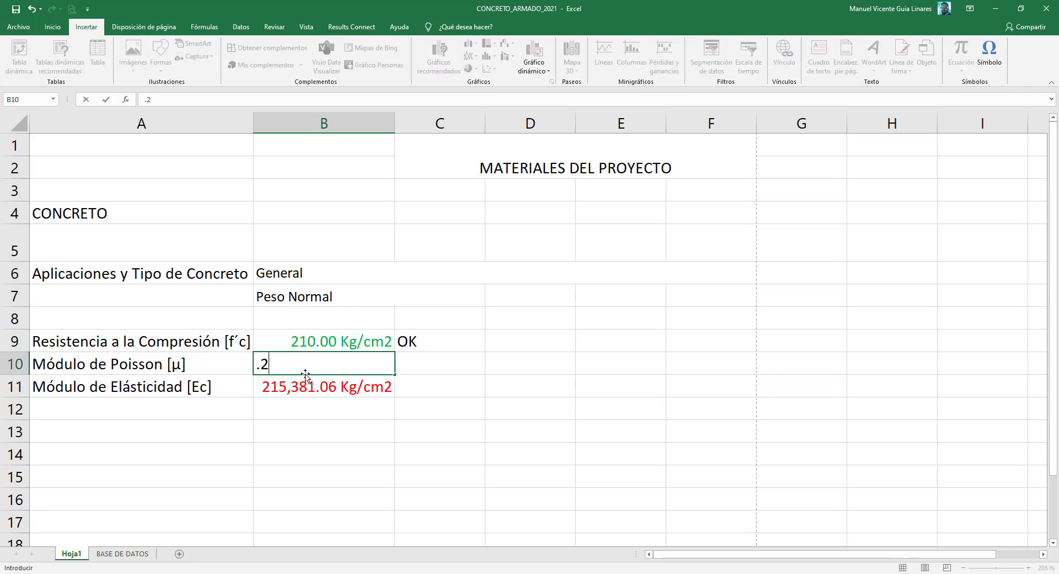
{"action": "key", "text": "Return"}
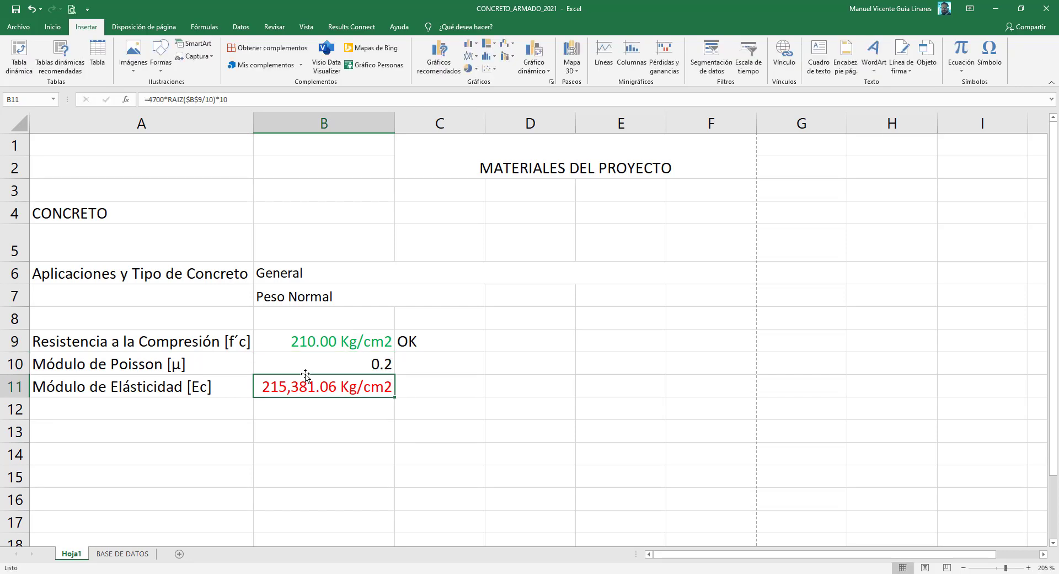
{"action": "left_click", "coordinate": [375, 365]}
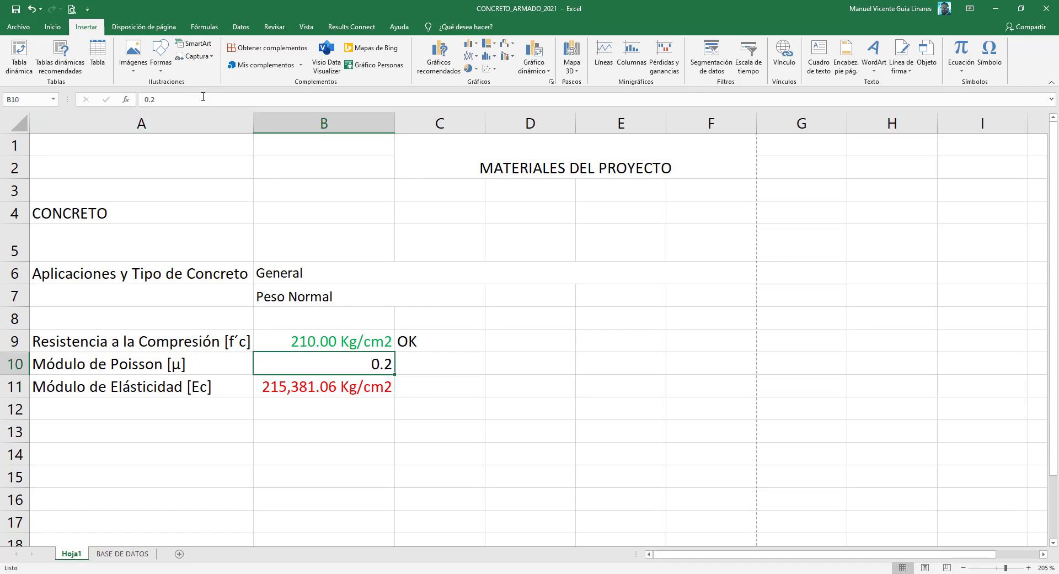
{"action": "left_click", "coordinate": [53, 27]}
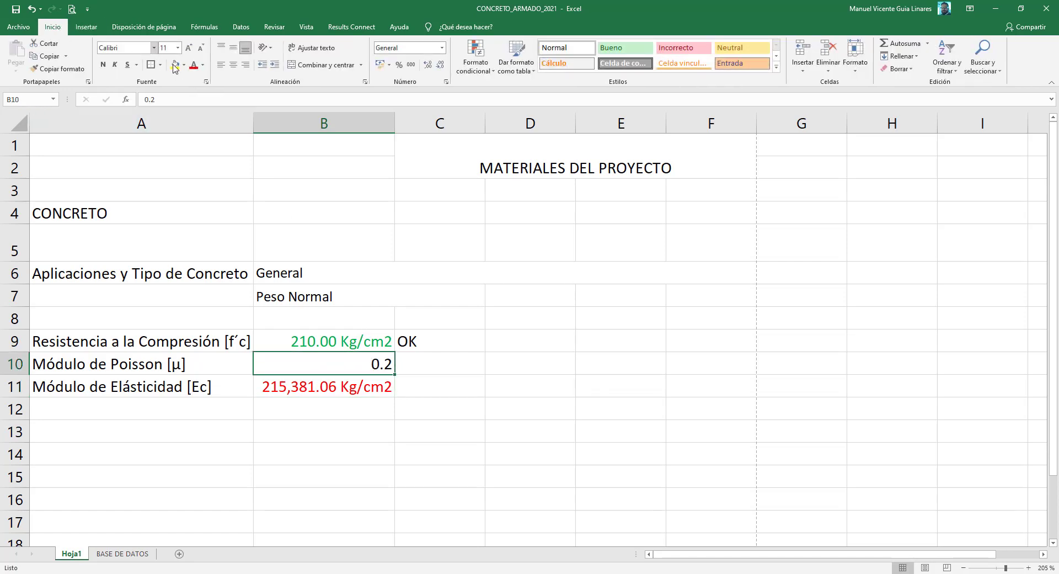
{"action": "left_click", "coordinate": [202, 65]}
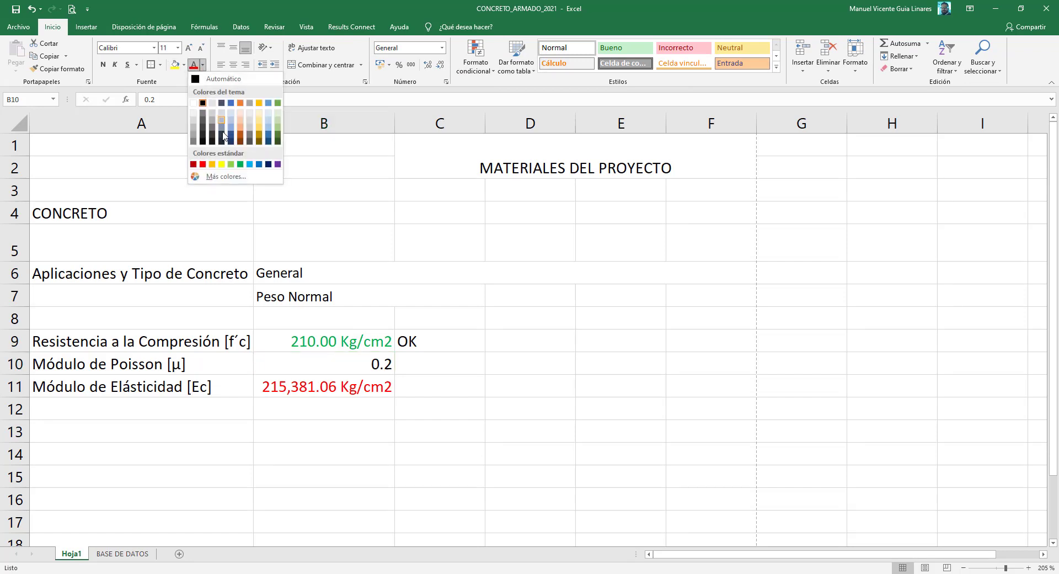
{"action": "left_click", "coordinate": [231, 164]}
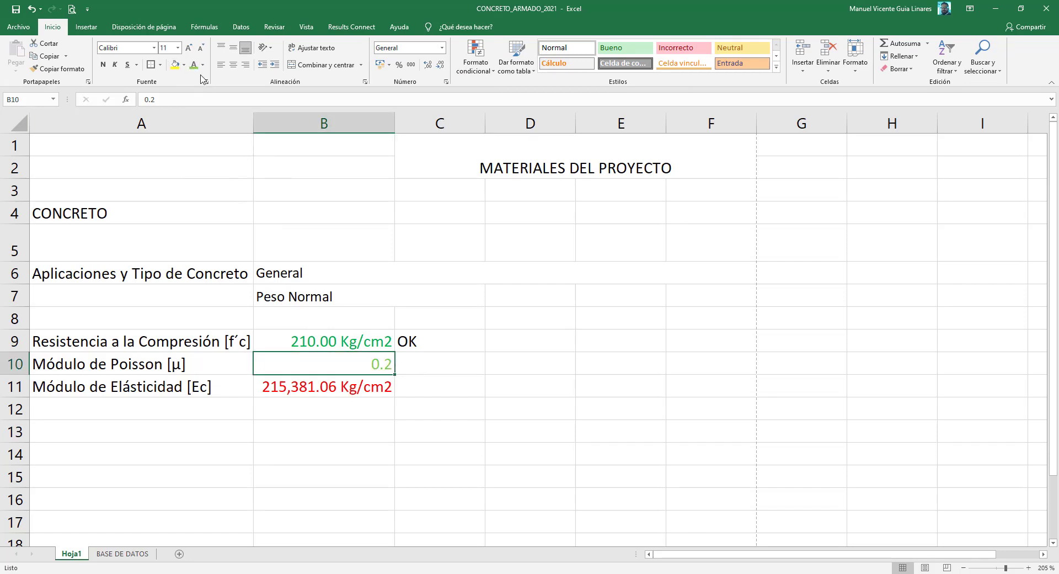
{"action": "left_click", "coordinate": [204, 66]}
{"action": "left_click", "coordinate": [243, 164]}
- Left-align the strength, Poisson and elasticity values in B9:B11
{"action": "left_click", "coordinate": [220, 65]}
{"action": "left_click_drag", "start_coordinate": [274, 342], "coordinate": [270, 388]}
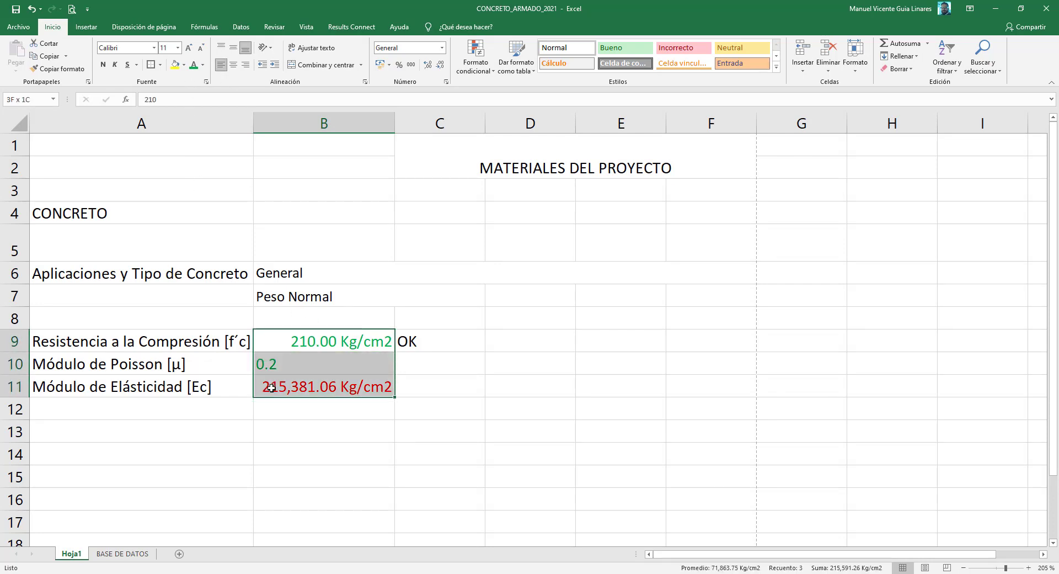
{"action": "left_click", "coordinate": [221, 65]}
{"action": "left_click", "coordinate": [297, 310]}
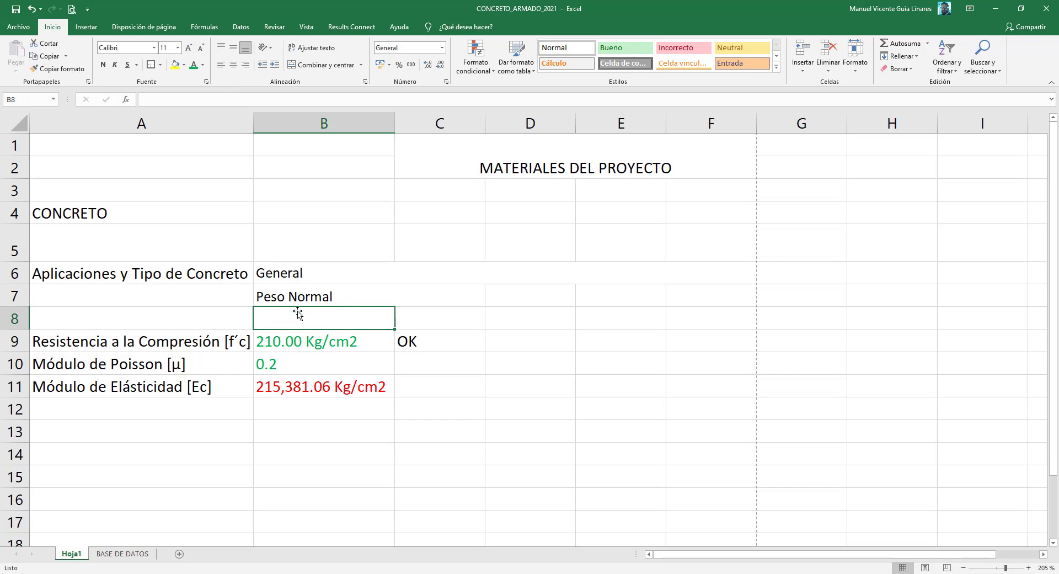
- Enter the label "Módulo de Corte [G]" in A12, below the modulus of elasticity label
{"action": "left_click", "coordinate": [218, 364]}
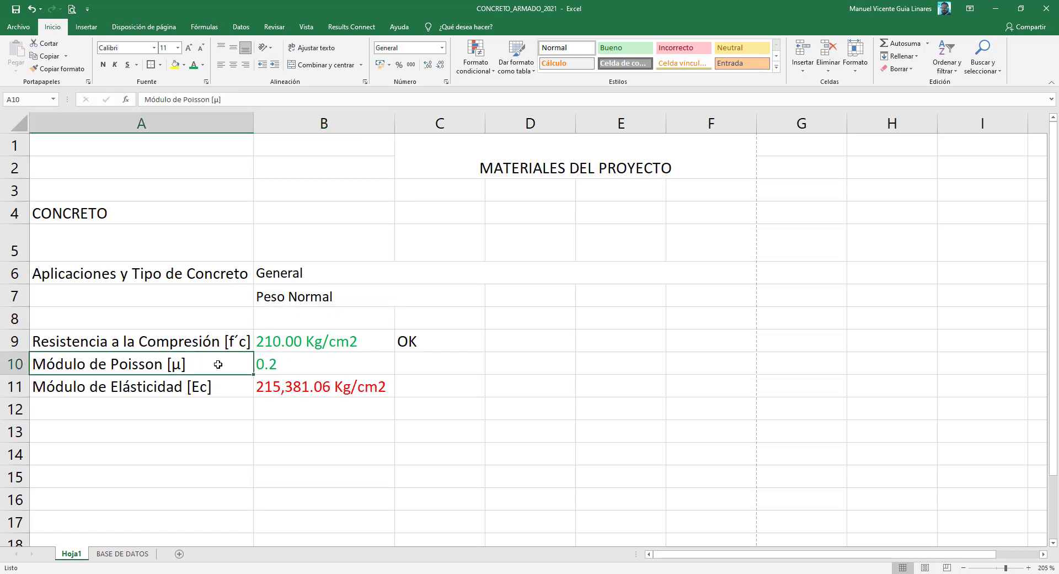
{"action": "scroll", "coordinate": [218, 364], "scroll_direction": "down", "scroll_amount": 1}
{"action": "left_click", "coordinate": [216, 338]}
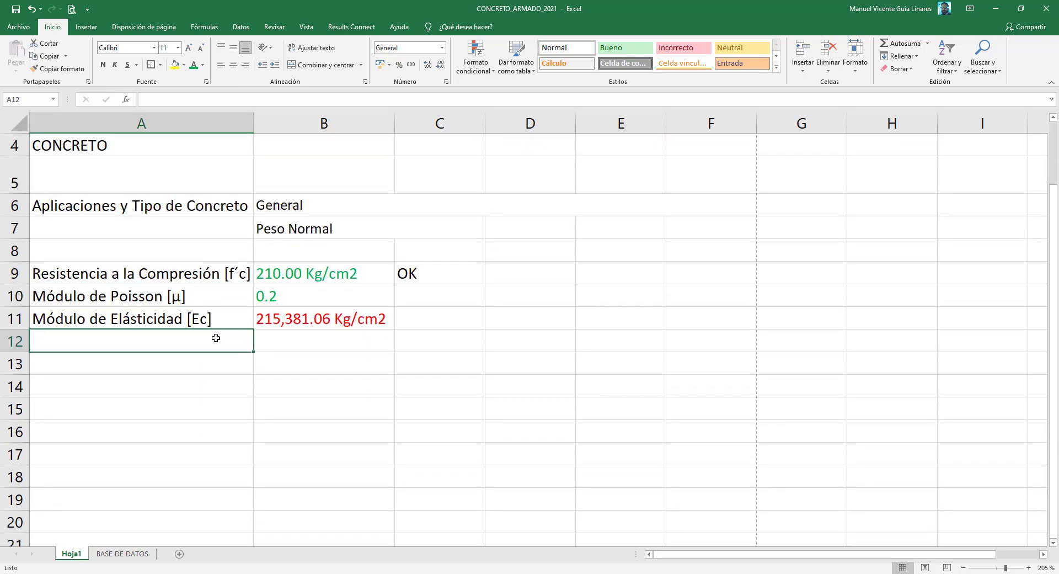
{"action": "type", "text": "Mo"}
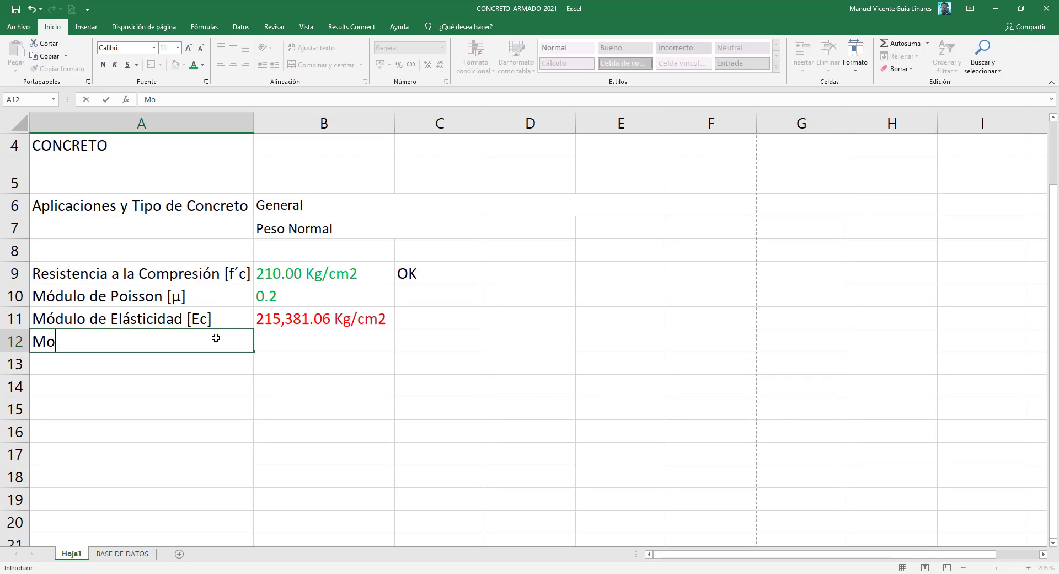
{"action": "key", "text": "BackSpace"}
{"action": "type", "text": "ódulo de Corte "}
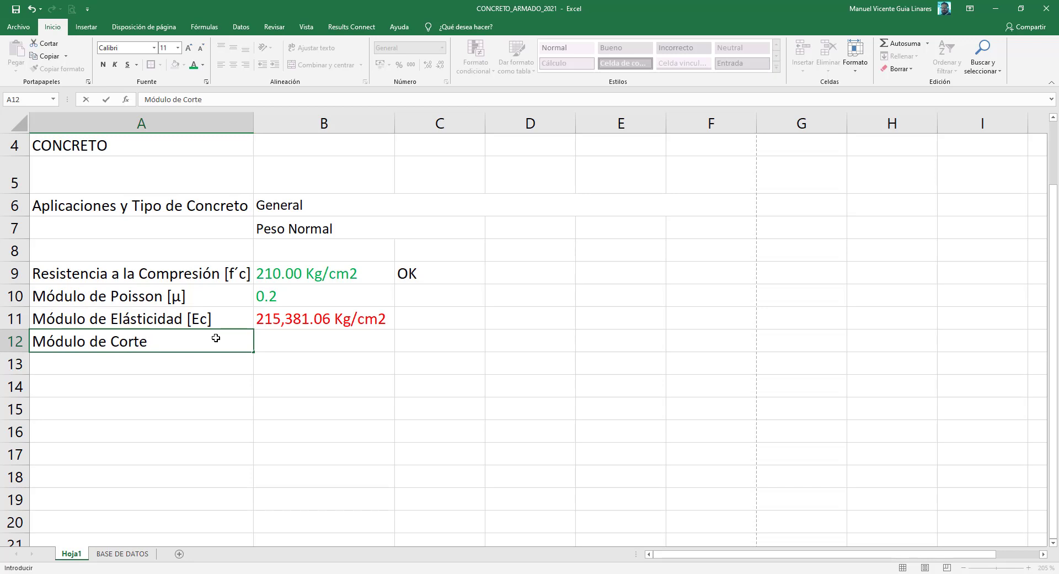
{"action": "type", "text": "<<<<<<<<<<<"}
{"action": "key", "text": "BackSpace"}
{"action": "key", "text": "BackSpace"}
{"action": "key", "text": "BackSpace"}
{"action": "key", "text": "BackSpace"}
{"action": "key", "text": "BackSpace"}
{"action": "key", "text": "BackSpace"}
{"action": "key", "text": "BackSpace"}
{"action": "key", "text": "BackSpace"}
{"action": "key", "text": "BackSpace"}
{"action": "key", "text": "BackSpace"}
{"action": "key", "text": "BackSpace"}
{"action": "type", "text": "[G"}
{"action": "key", "text": "Tab"}
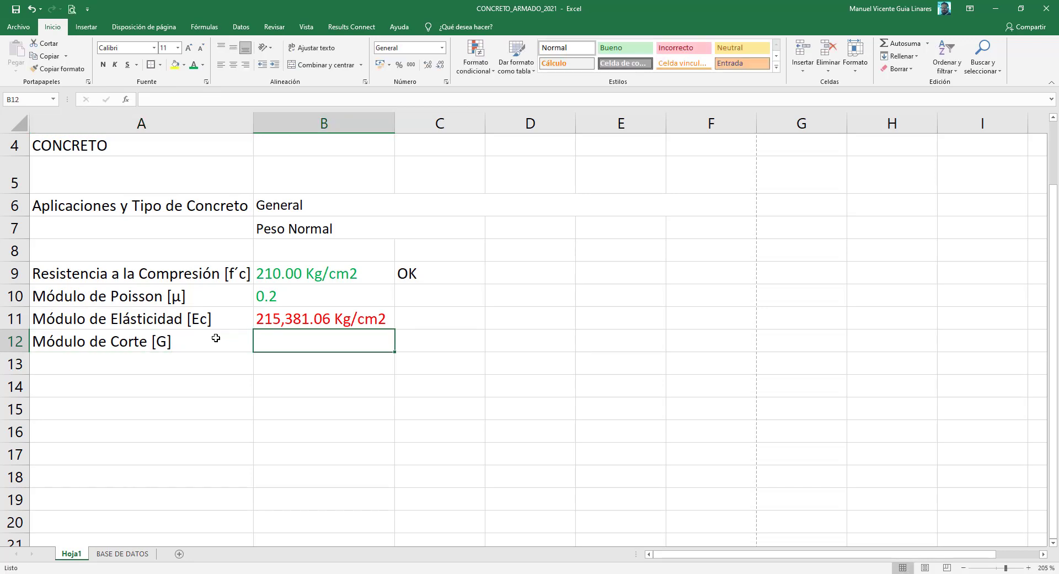
- Calculate the shear modulus in B12 with the formula =$B$11/(2*(1+$B$10))
{"action": "type", "text": "="}
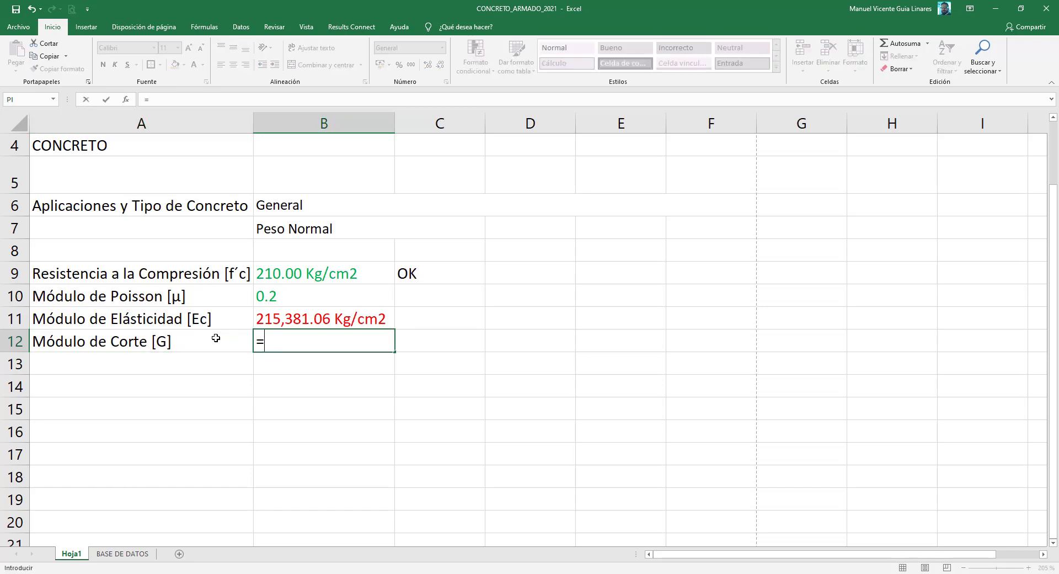
{"action": "key", "text": "Up"}
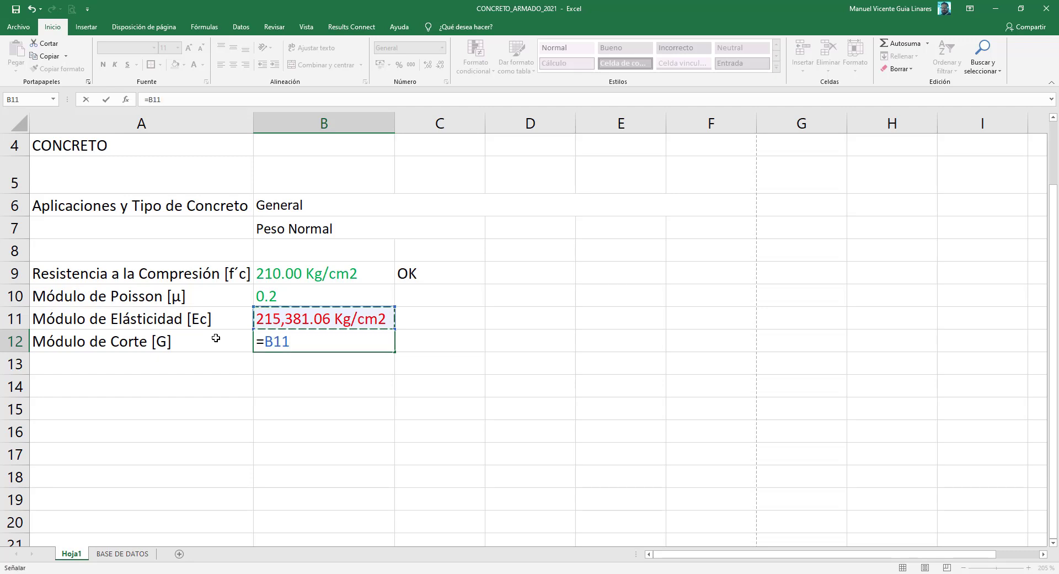
{"action": "key", "text": "F4"}
{"action": "type", "text": "/("}
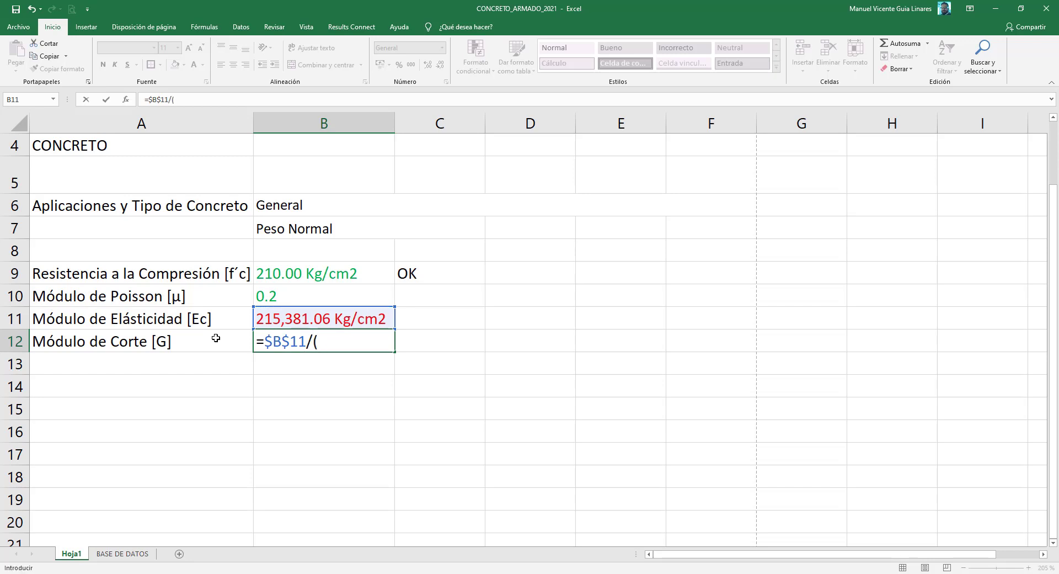
{"action": "type", "text": "2*(1+"}
{"action": "key", "text": "Up"}
{"action": "key", "text": "Up"}
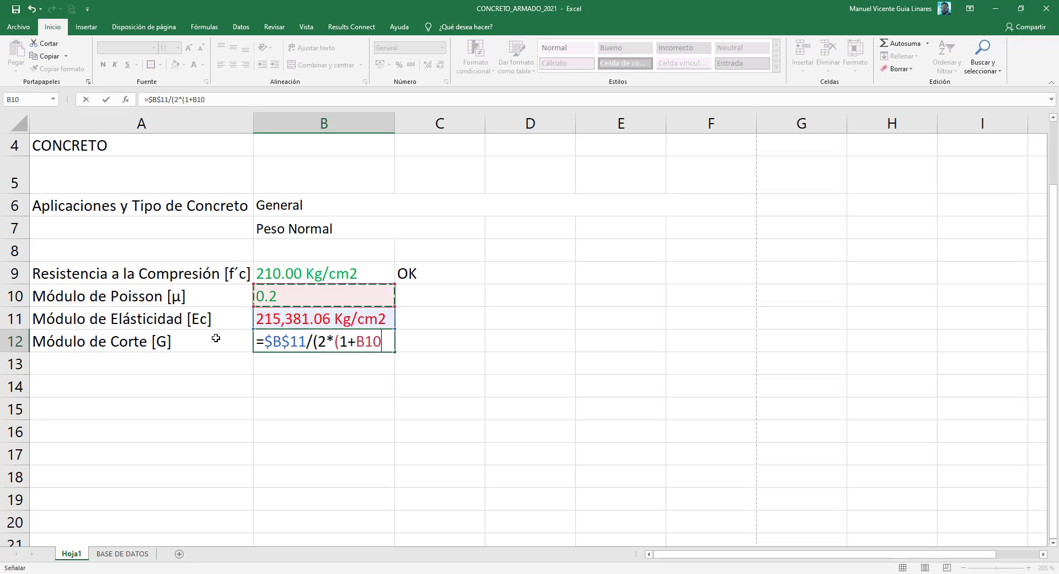
{"action": "key", "text": "F4"}
{"action": "type", "text": "))"}
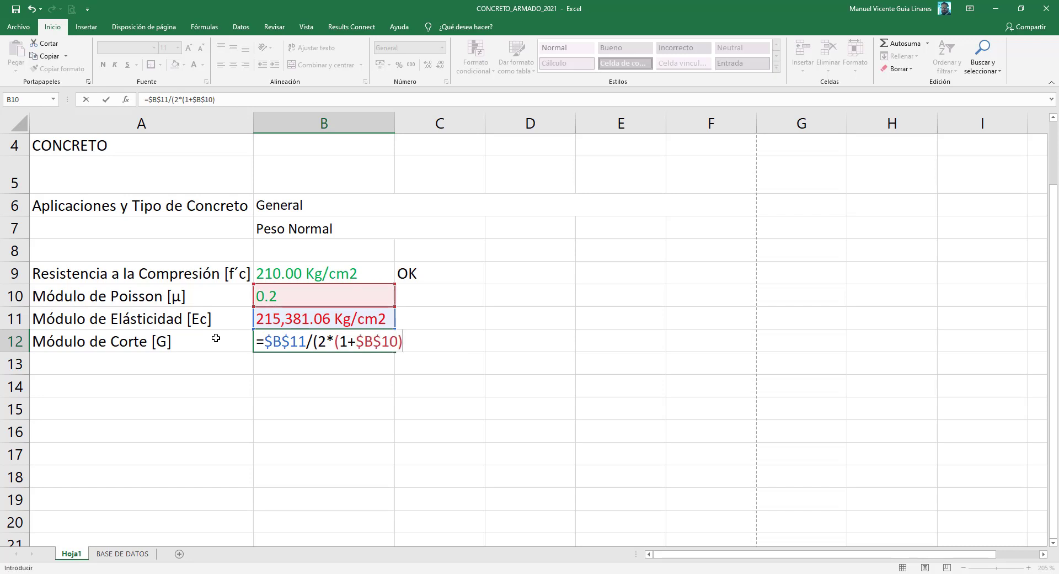
{"action": "key", "text": "Return"}
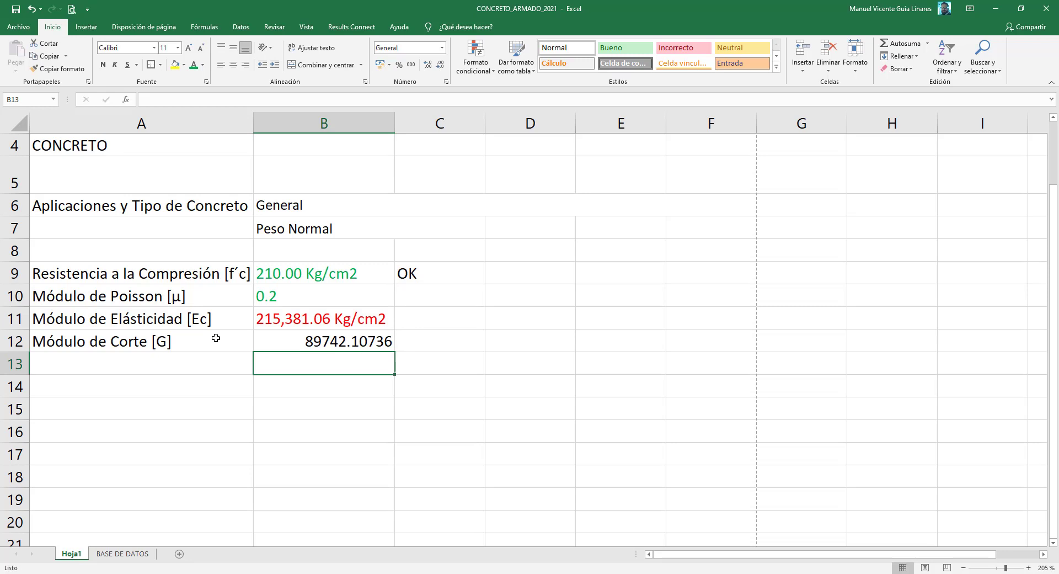
- Copy the shear modulus formula text from B12 and fill B11 down over B12 to carry over its red Kg/cm2 formatting
{"action": "left_click", "coordinate": [328, 339]}
{"action": "left_click_drag", "start_coordinate": [218, 99], "coordinate": [144, 99]}
{"action": "right_click", "coordinate": [162, 100]}
{"action": "left_click", "coordinate": [180, 119]}
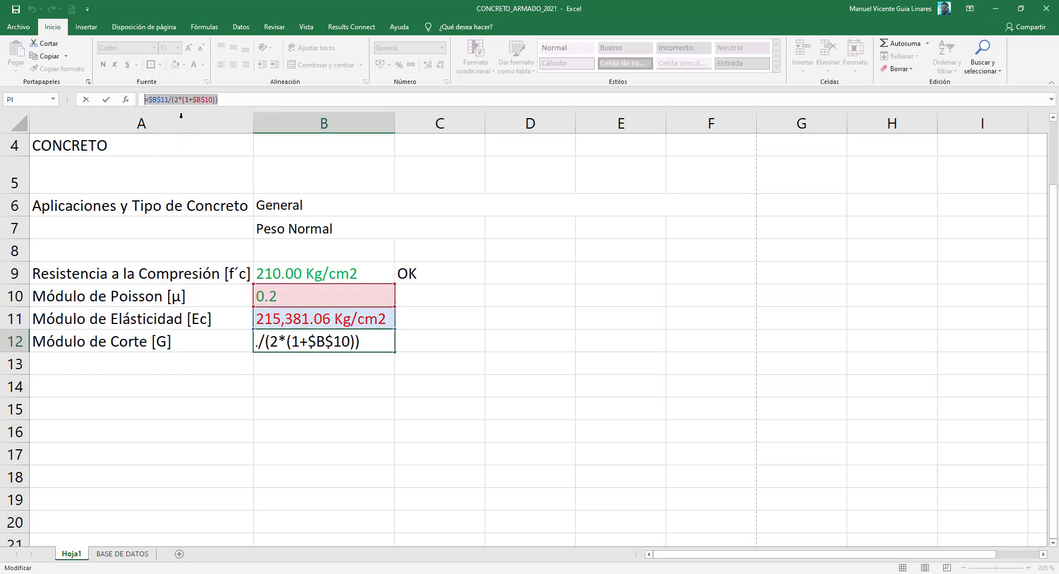
{"action": "key", "text": "Escape"}
{"action": "left_click", "coordinate": [386, 327]}
{"action": "left_click_drag", "start_coordinate": [394, 329], "coordinate": [391, 354]}
- Replace the formula in B12 with the copied shear modulus formula =$B$11/(2*(1+$B$10))
{"action": "left_click", "coordinate": [316, 343]}
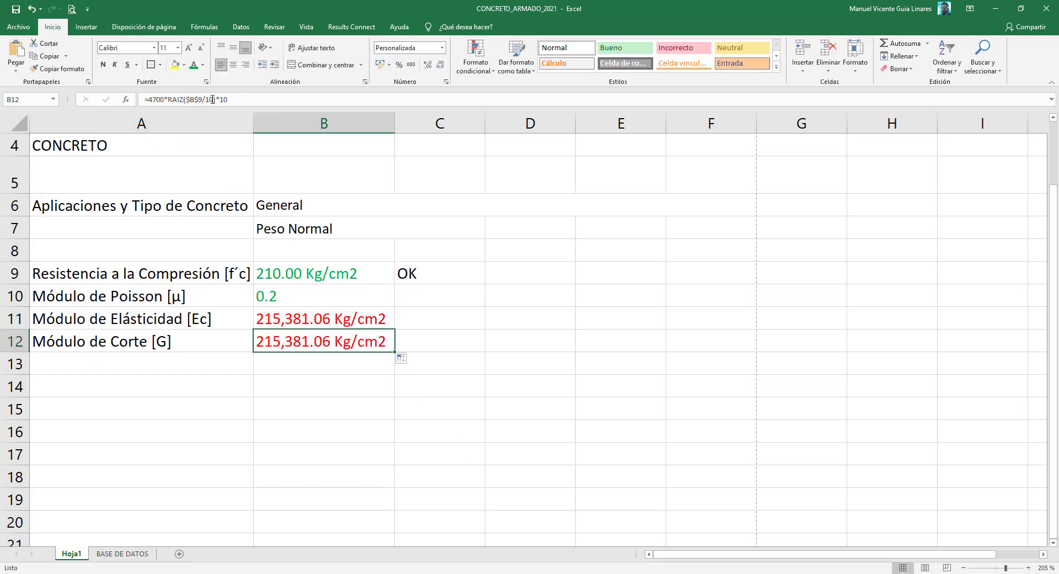
{"action": "left_click_drag", "start_coordinate": [229, 102], "coordinate": [135, 101]}
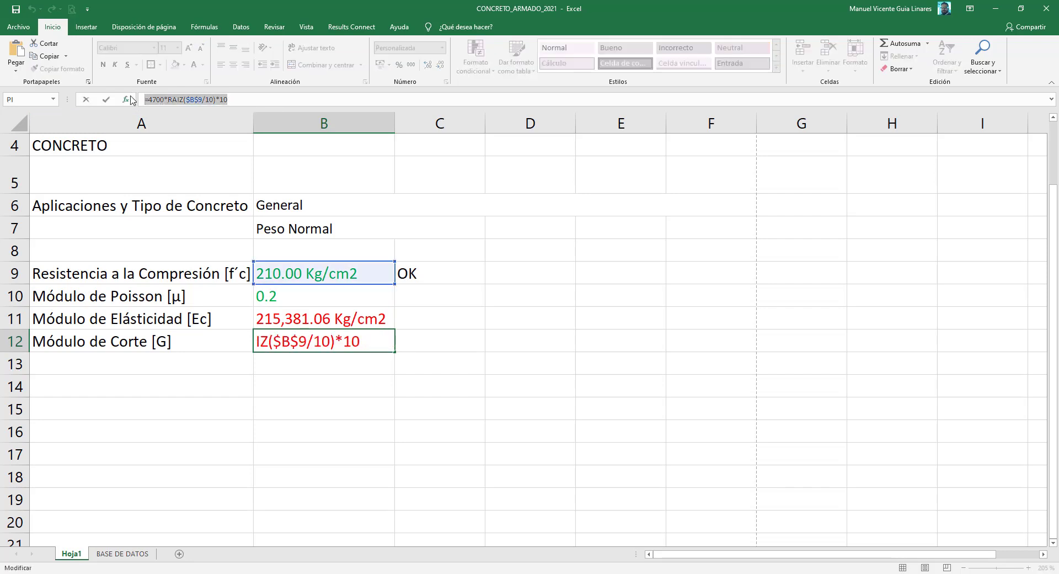
{"action": "key", "text": "ctrl+v"}
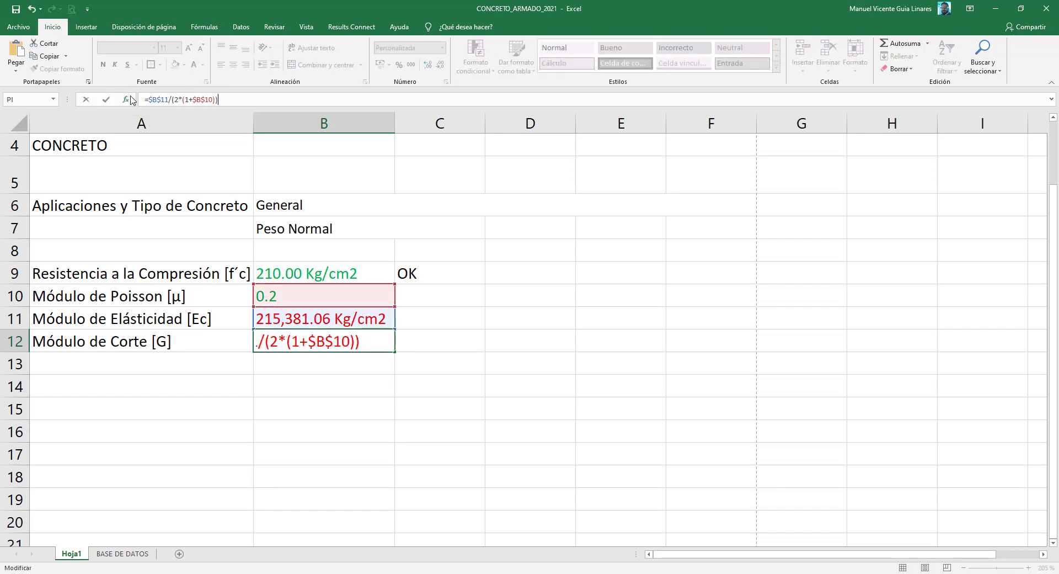
{"action": "key", "text": "Return"}
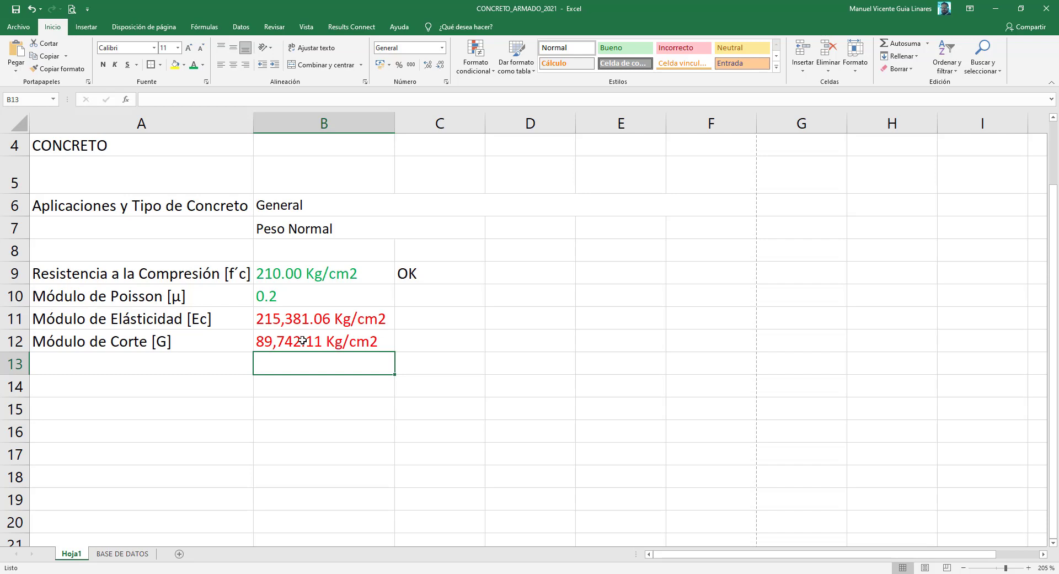
- Set the concrete application in B6 to "Pórticos Especiales Resistentes a momentos y muros estructurales especiales" and check the strength verdict and modulus cells
{"action": "left_click", "coordinate": [327, 205]}
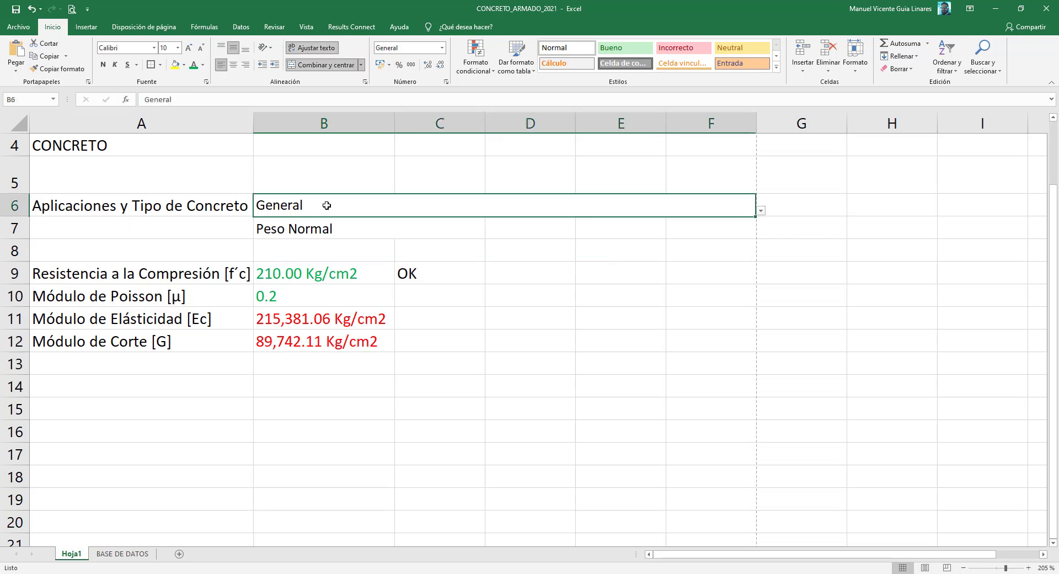
{"action": "left_click", "coordinate": [761, 210]}
{"action": "left_click", "coordinate": [305, 241]}
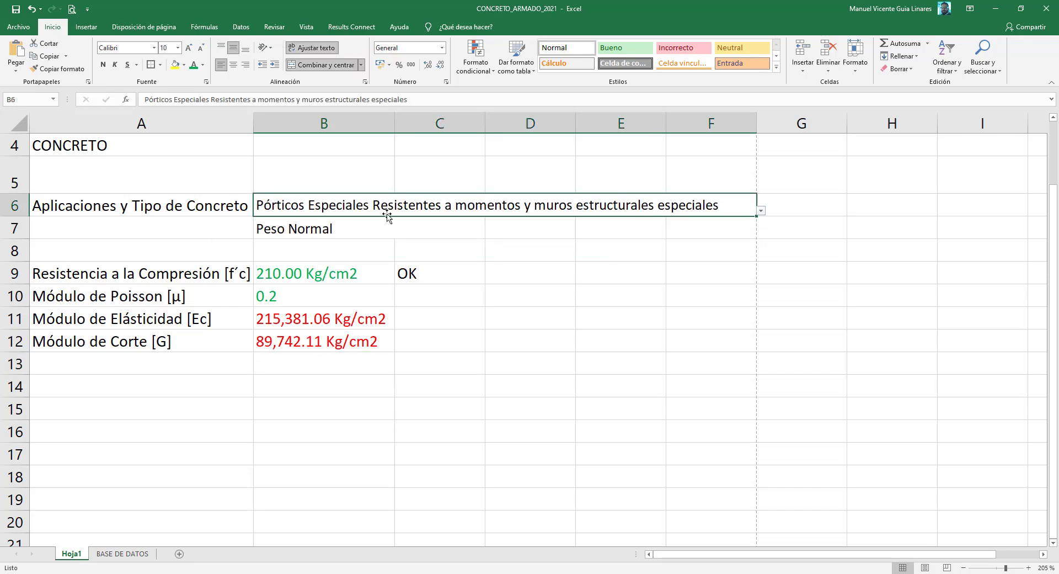
{"action": "left_click", "coordinate": [760, 211]}
{"action": "key", "text": "Escape"}
{"action": "left_click", "coordinate": [310, 312]}
{"action": "left_click", "coordinate": [420, 274]}
{"action": "left_click", "coordinate": [342, 321]}
{"action": "left_click", "coordinate": [346, 339]}
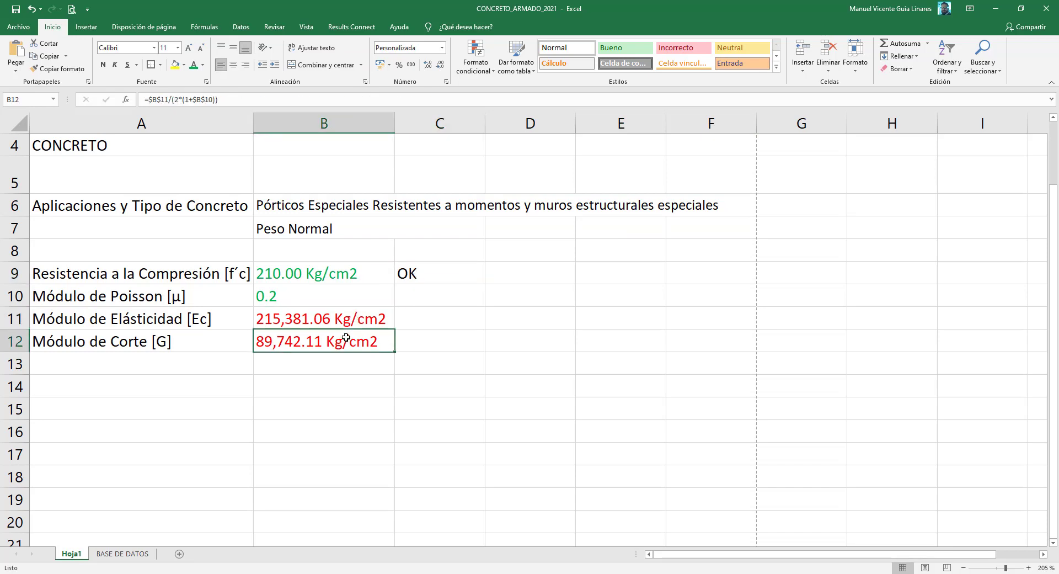
- Delete the reference picture of Tabla 19.2.1.1 from the BASE DE DATOS sheet
{"action": "left_click", "coordinate": [117, 554]}
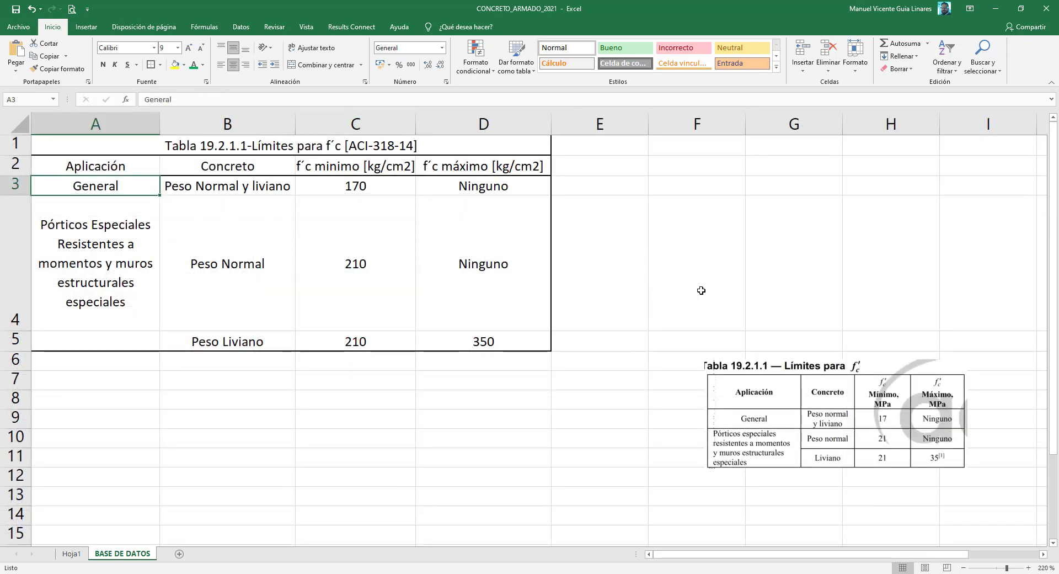
{"action": "left_click", "coordinate": [71, 554]}
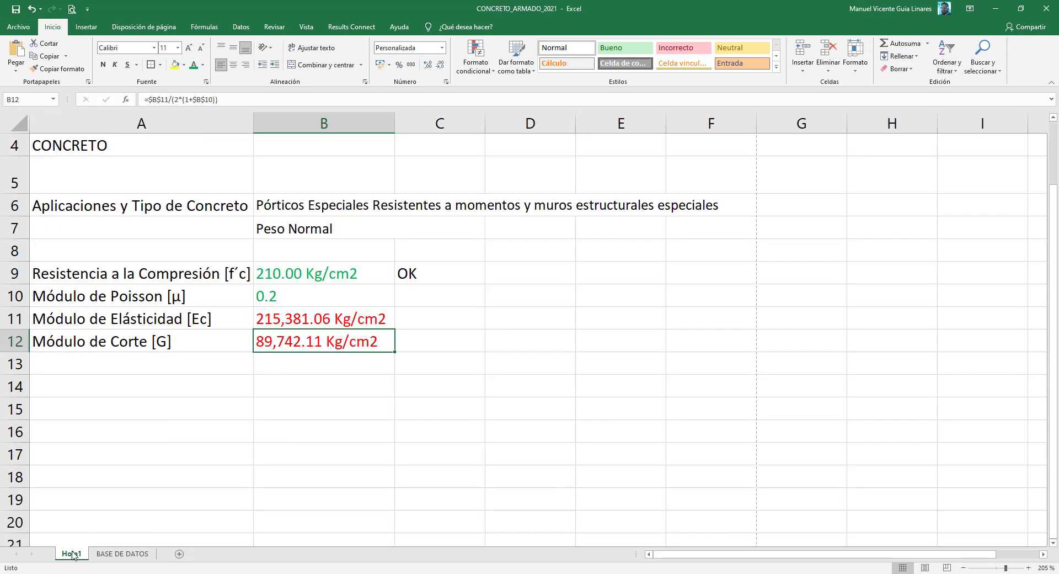
{"action": "left_click", "coordinate": [123, 553]}
{"action": "left_click", "coordinate": [802, 427]}
{"action": "key", "text": "Delete"}
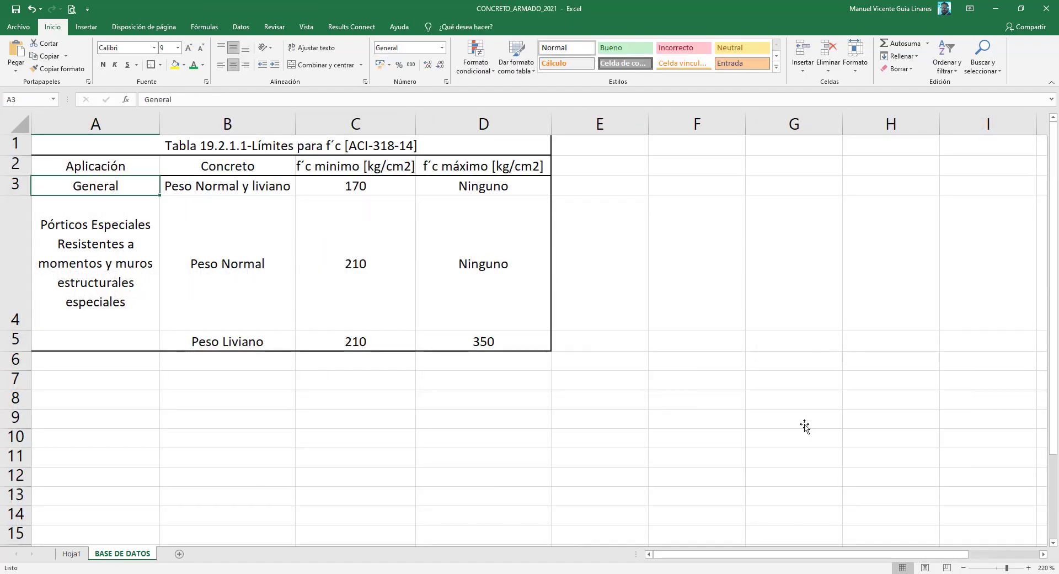
- Reduce the height of row 5, below the CONCRETO heading on Hoja1
{"action": "left_click", "coordinate": [72, 553]}
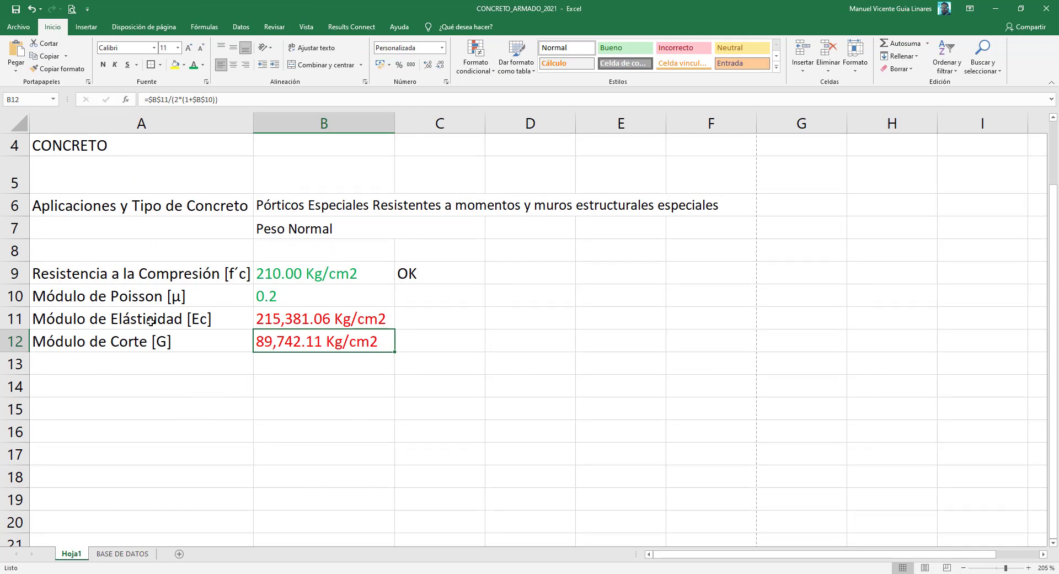
{"action": "scroll", "coordinate": [159, 248], "scroll_direction": "up", "scroll_amount": 1}
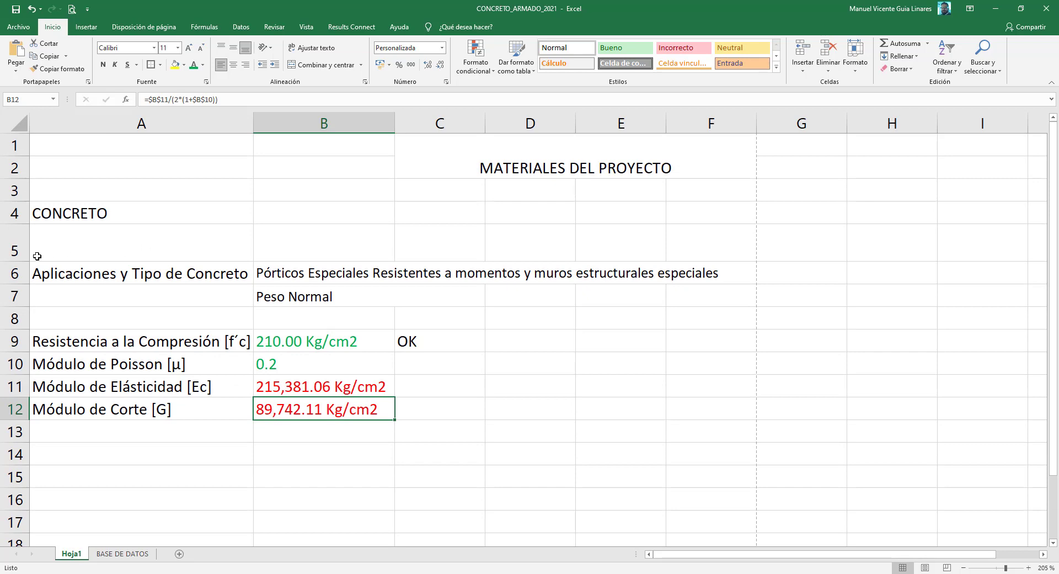
{"action": "left_click_drag", "start_coordinate": [15, 261], "coordinate": [17, 238]}
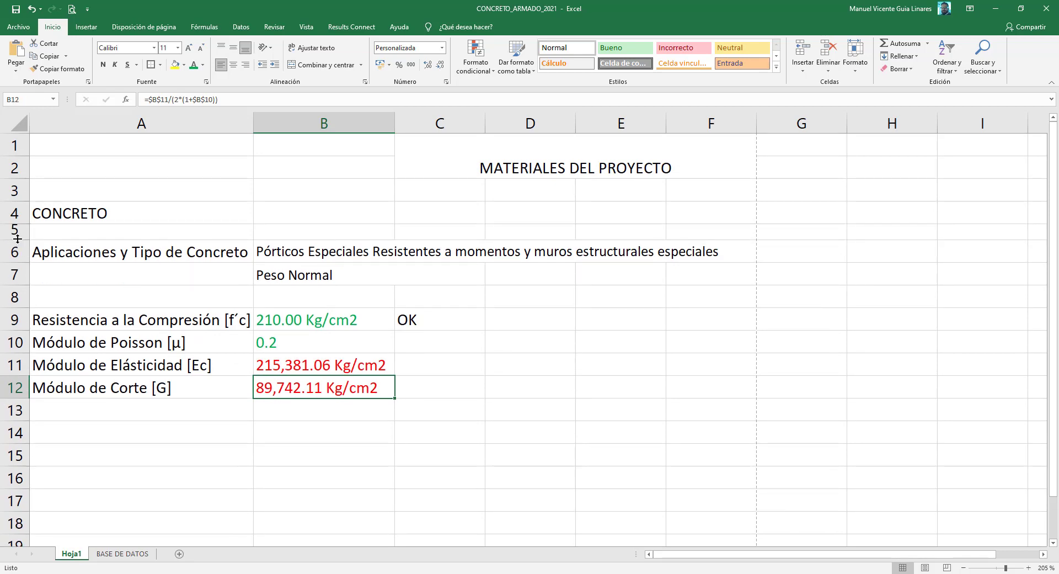
- Enter the section heading "ACERO DE REFUERZO" in A14 of Hoja1
{"action": "left_click", "coordinate": [118, 414]}
{"action": "left_click", "coordinate": [83, 438]}
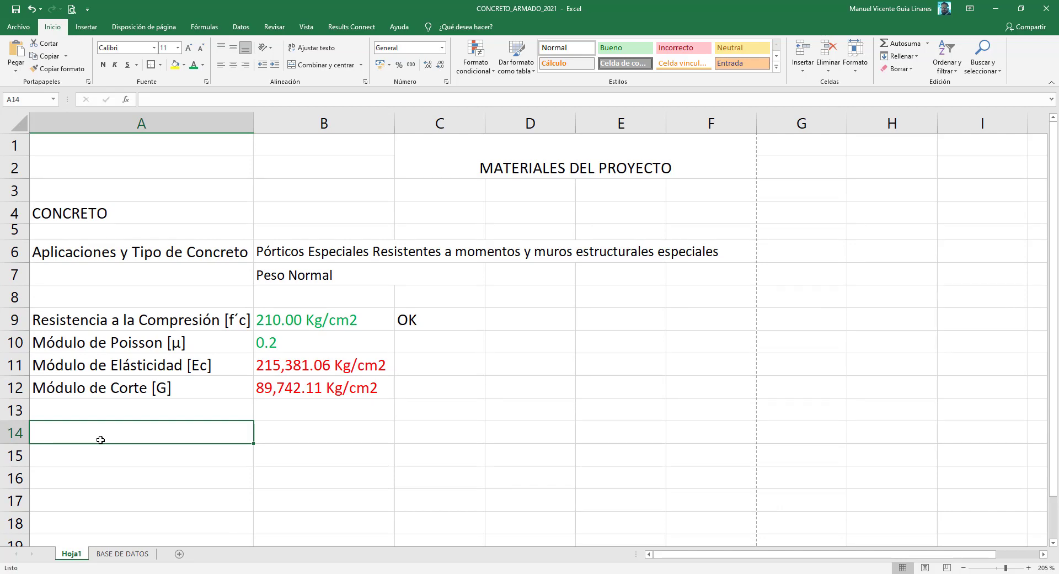
{"action": "type", "text": "ACERO DE REFUR"}
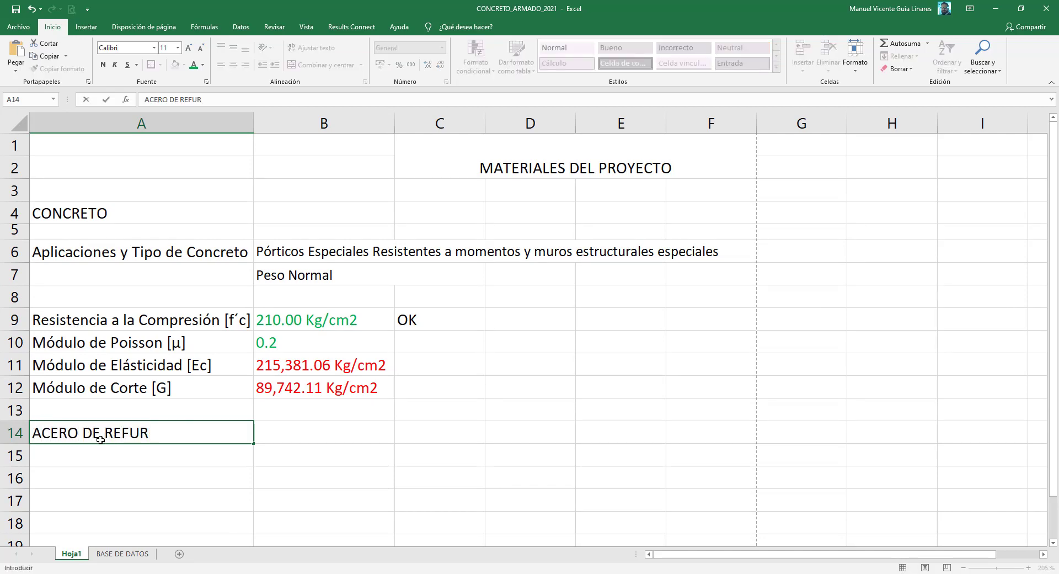
{"action": "key", "text": "BackSpace"}
{"action": "type", "text": "EFUERZO"}
{"action": "key", "text": "Return"}
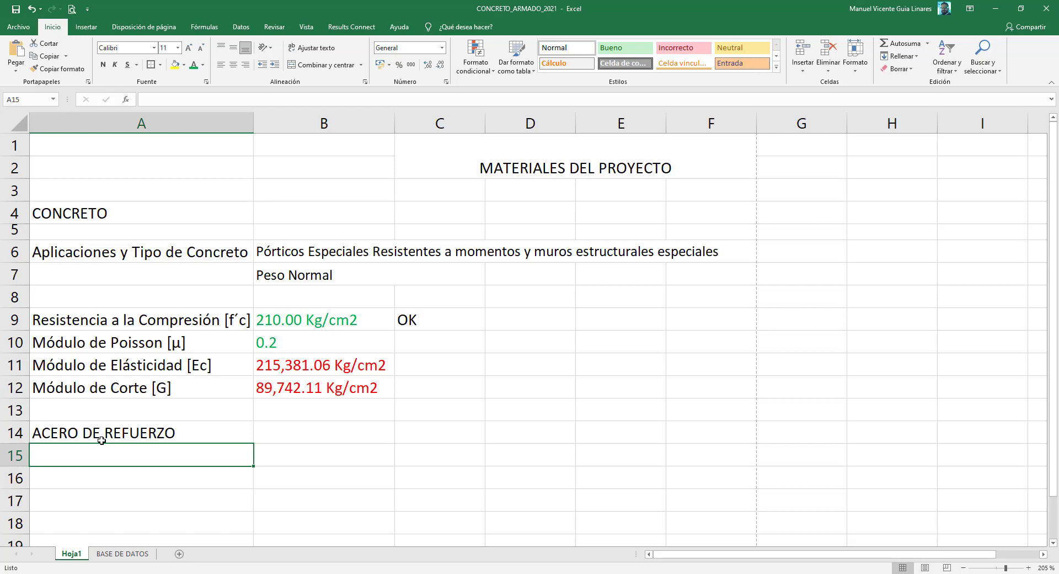
- Enter the column header "Fy[Kg/cm2]" in B14, beside the reinforcing steel heading
{"action": "key", "text": "Up"}
{"action": "key", "text": "Right"}
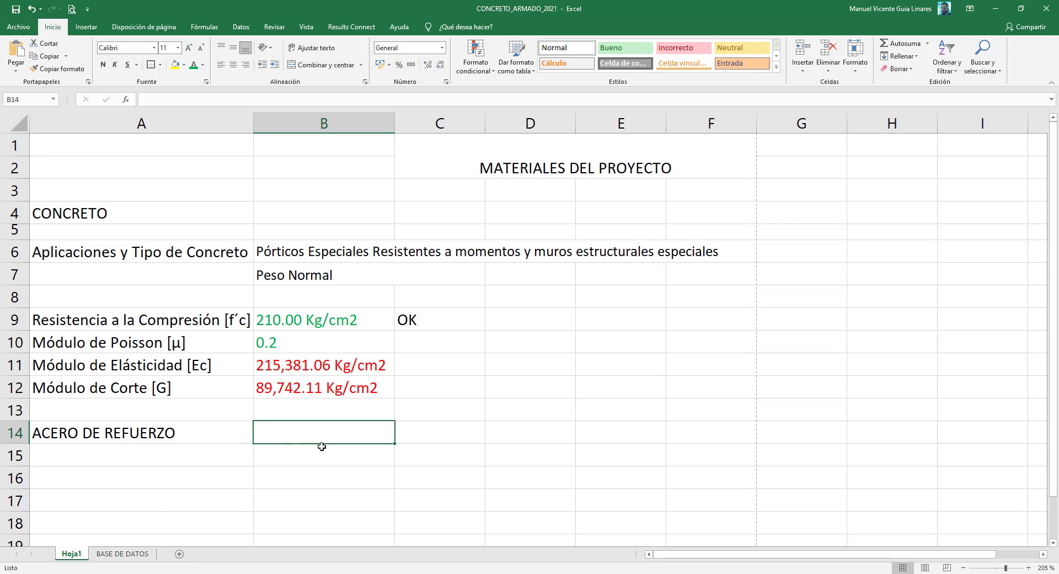
{"action": "left_click", "coordinate": [226, 459]}
{"action": "left_click", "coordinate": [283, 430]}
{"action": "type", "text": "f´"}
{"action": "key", "text": "BackSpace"}
{"action": "key", "text": "BackSpace"}
{"action": "type", "text": "Fy <"}
{"action": "key", "text": "BackSpace"}
{"action": "key", "text": "BackSpace"}
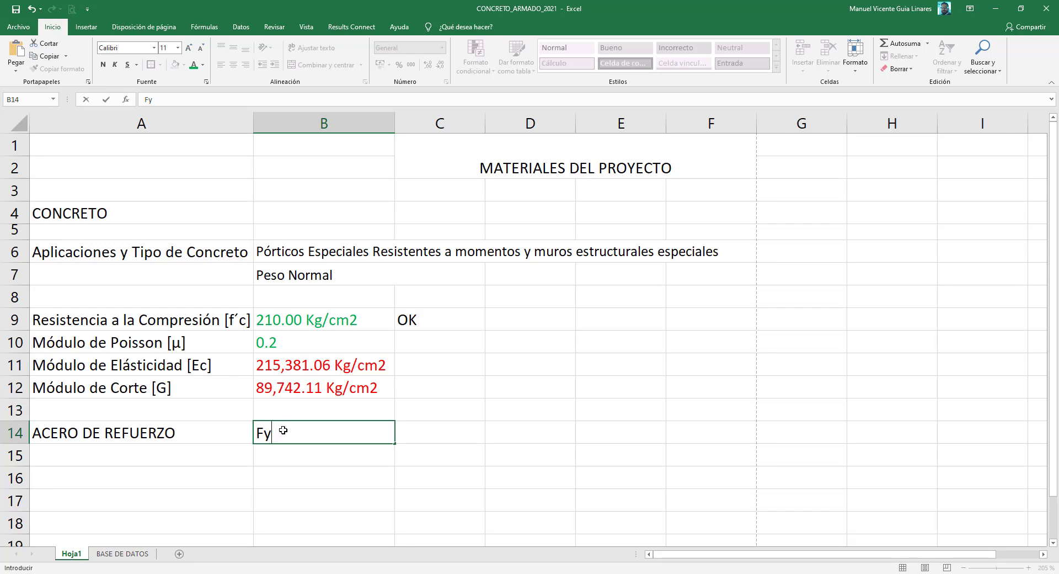
{"action": "type", "text": "[Kg/cm2]"}
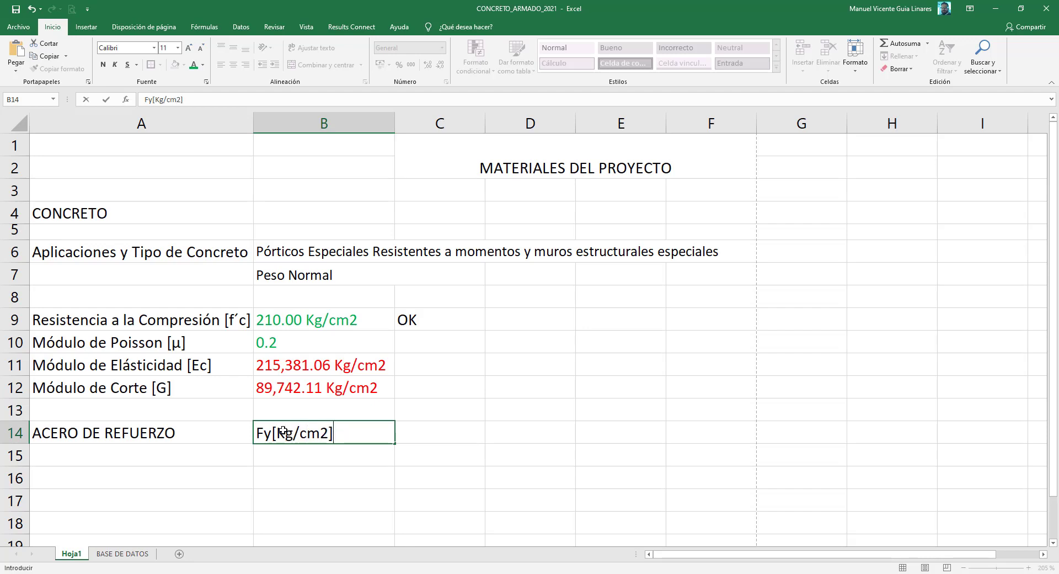
{"action": "key", "text": "Return"}
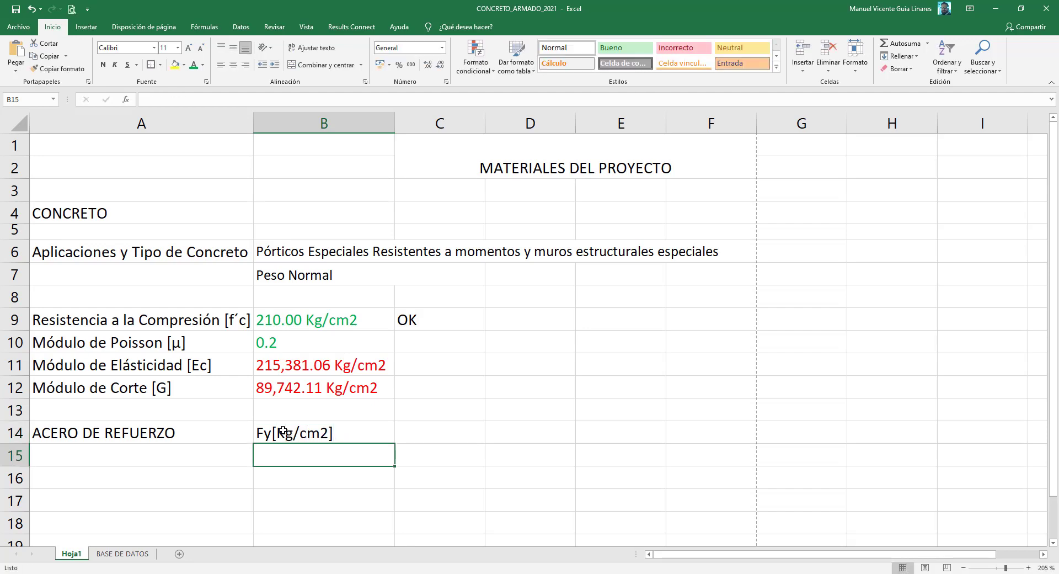
- Copy the Fy header from B14 into C14 and change the copy to "Fu[Kg/cm2]"
{"action": "left_click", "coordinate": [282, 431]}
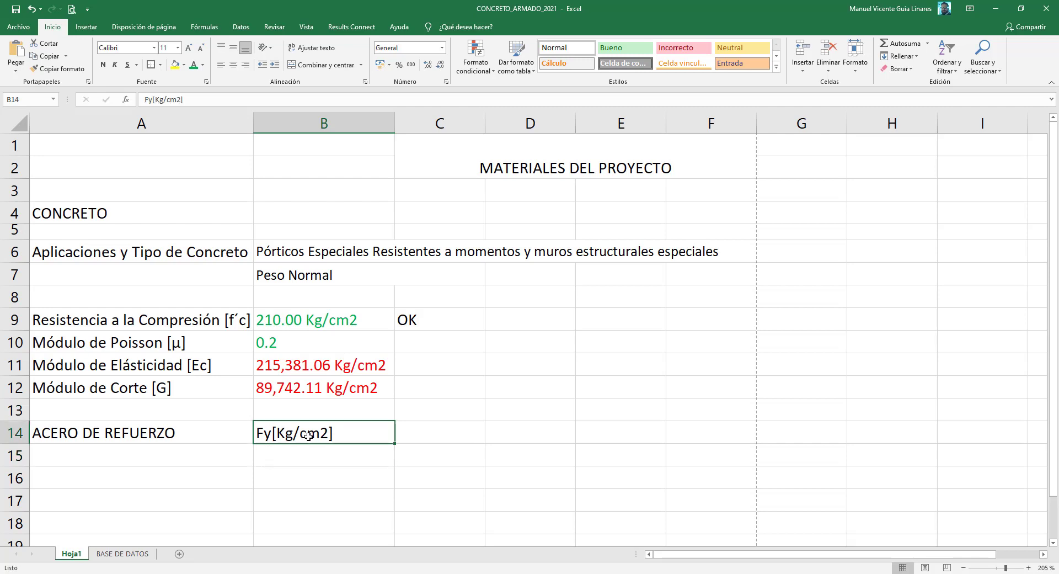
{"action": "right_click", "coordinate": [350, 432]}
{"action": "left_click", "coordinate": [375, 201]}
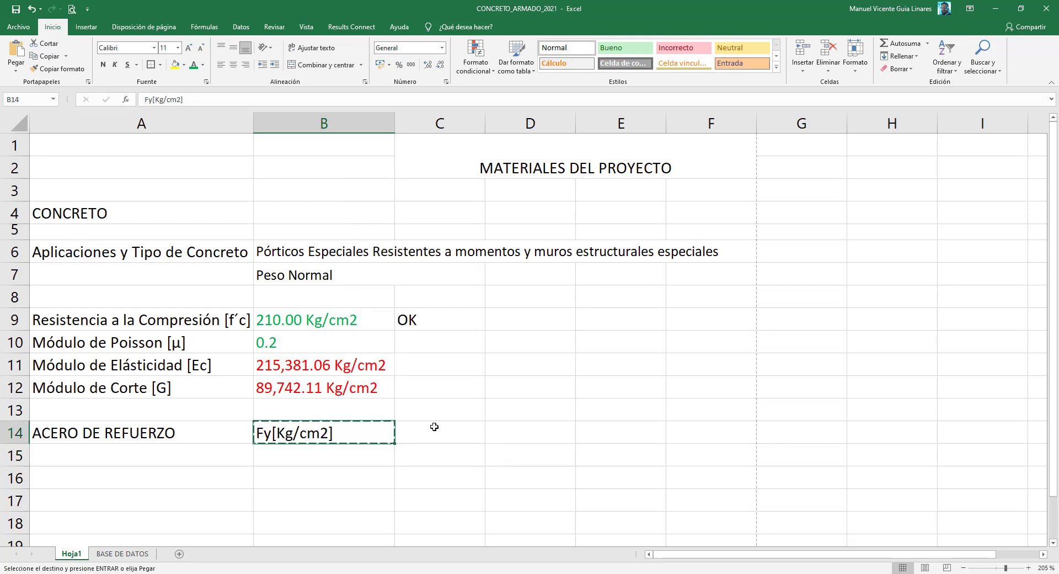
{"action": "right_click", "coordinate": [433, 427]}
{"action": "left_click", "coordinate": [457, 227]}
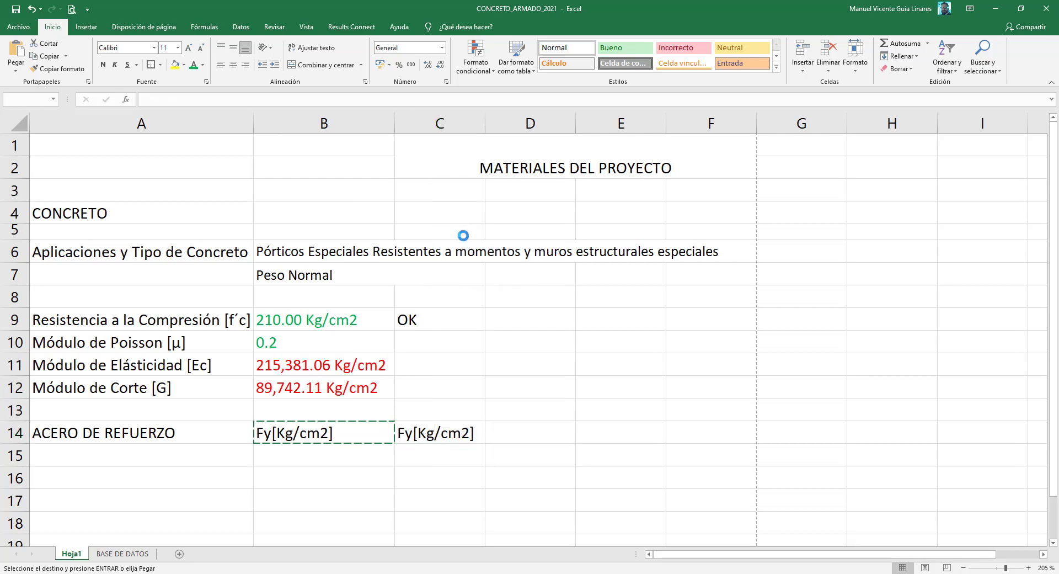
{"action": "left_click", "coordinate": [151, 99]}
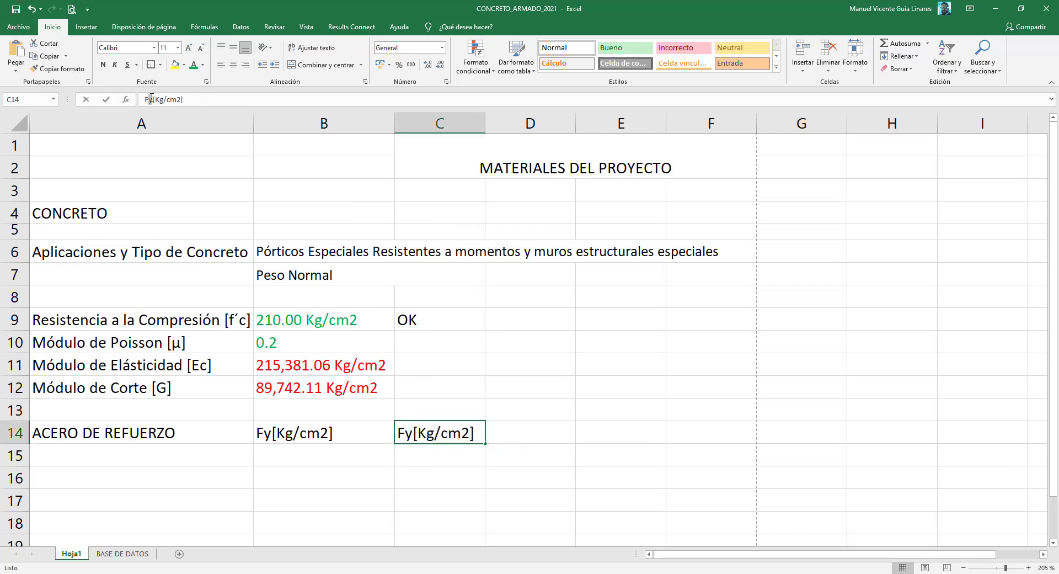
{"action": "key", "text": "Delete"}
{"action": "type", "text": "u"}
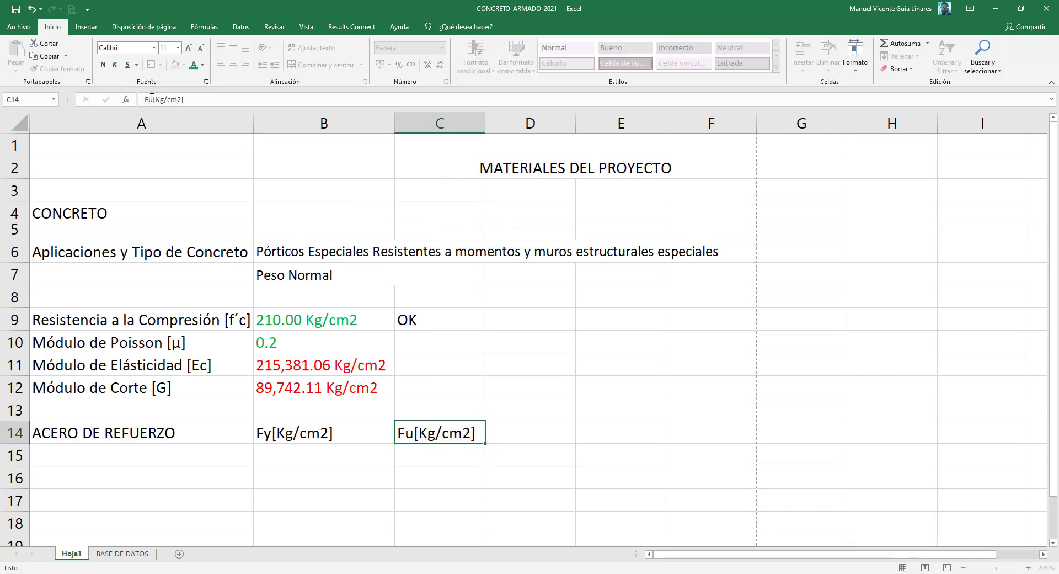
{"action": "key", "text": "Return"}
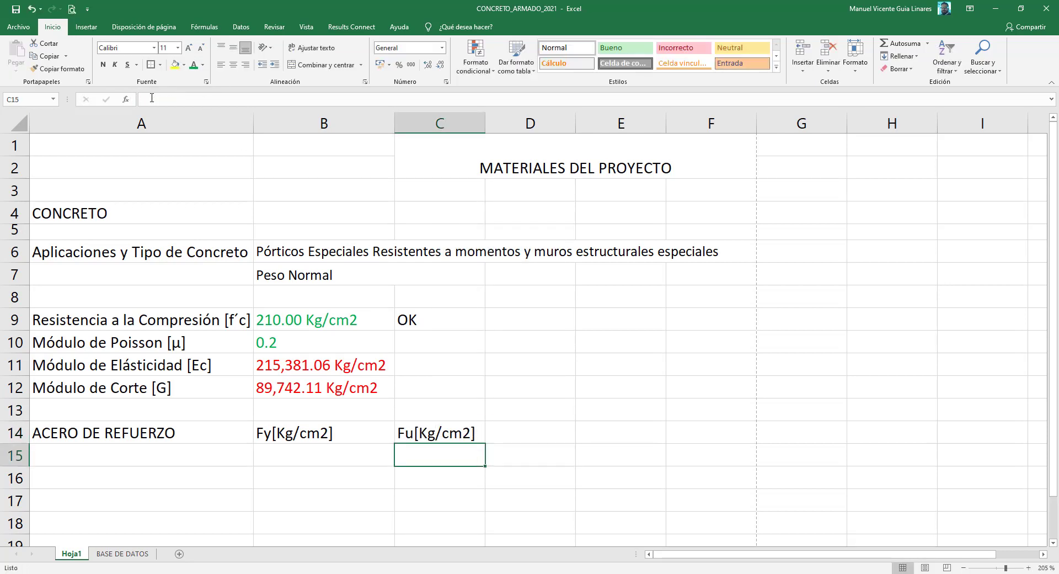
- Enter the heading "ACERO DE REFUERZO" in A8 of the BASE DE DATOS sheet, below the concrete limits table
{"action": "left_click", "coordinate": [303, 449]}
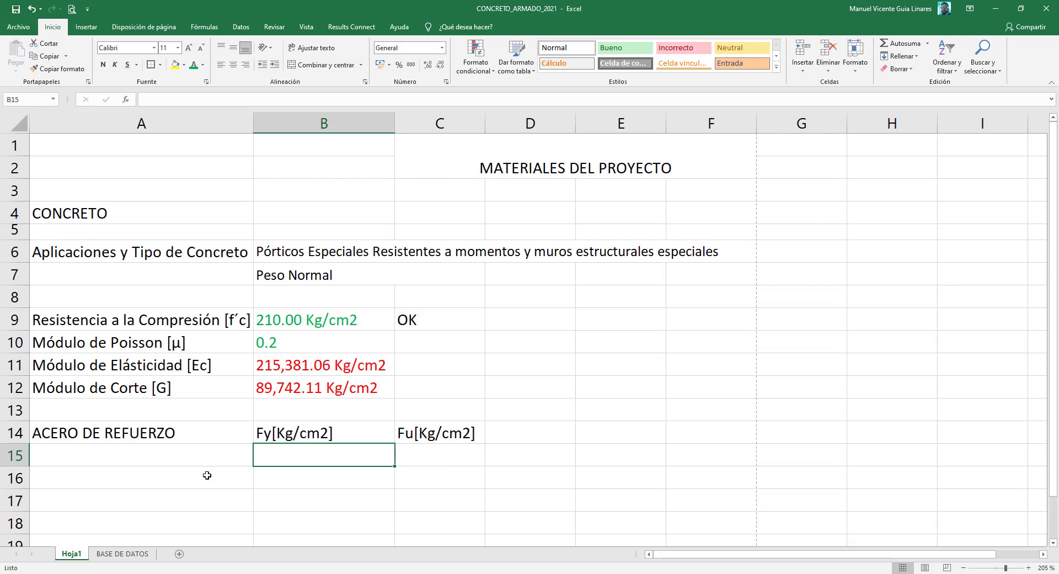
{"action": "left_click", "coordinate": [165, 458]}
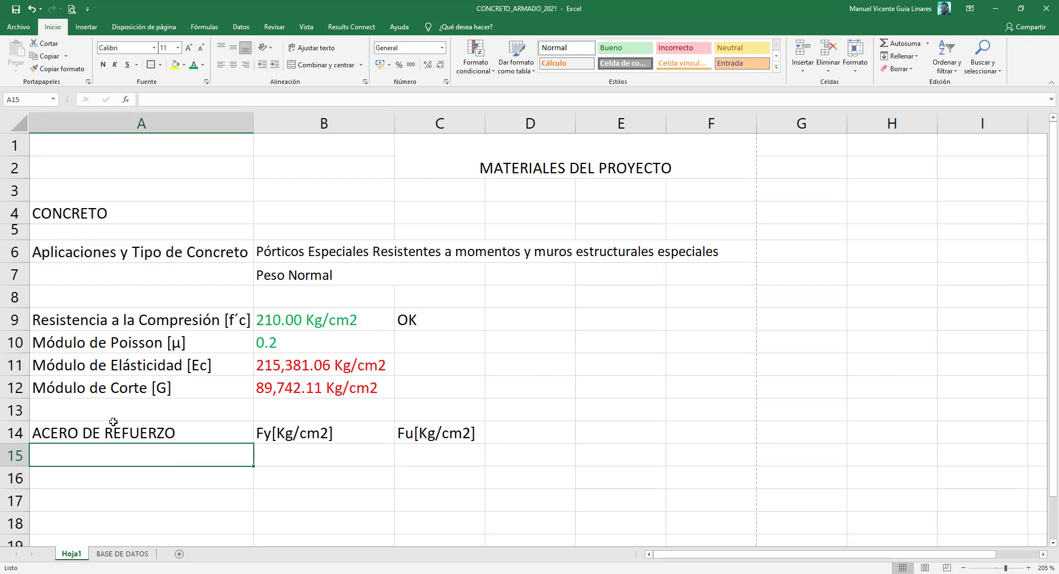
{"action": "left_click", "coordinate": [115, 553]}
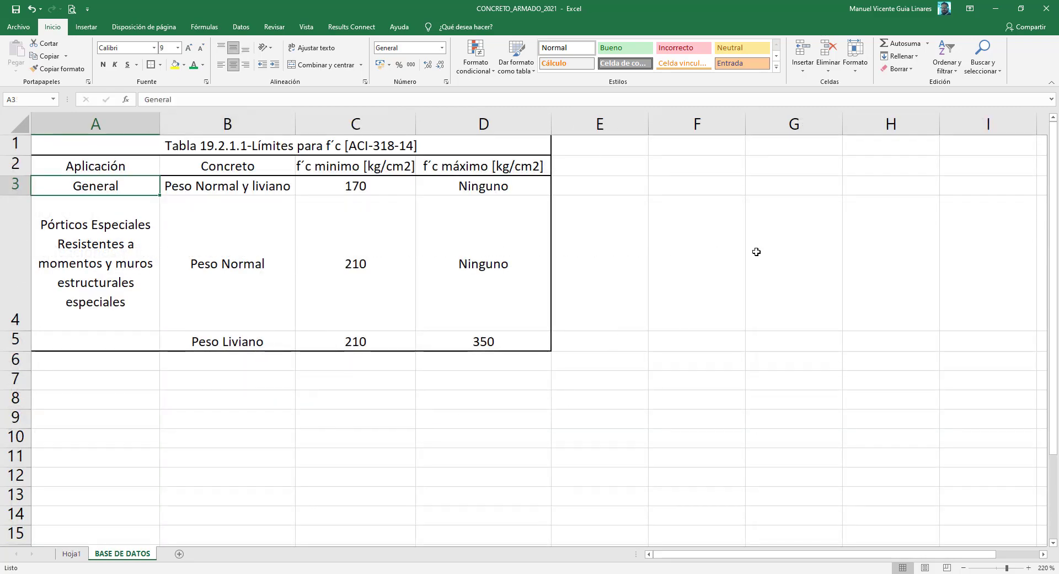
{"action": "scroll", "coordinate": [756, 252], "scroll_direction": "down", "scroll_amount": 2}
{"action": "left_click", "coordinate": [108, 362]}
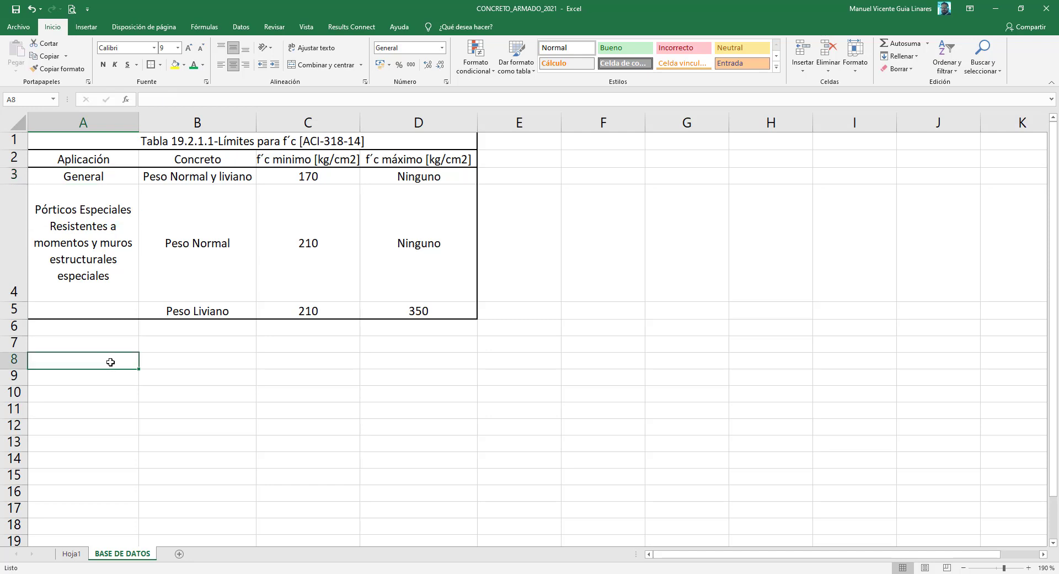
{"action": "type", "text": "ACERO DE REFUERZO"}
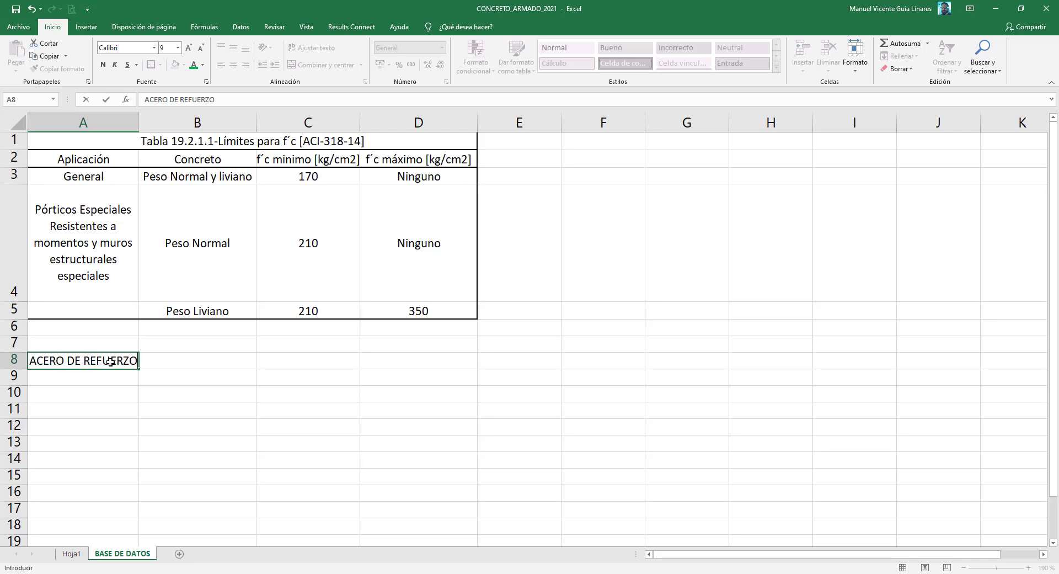
{"action": "key", "text": "Return"}
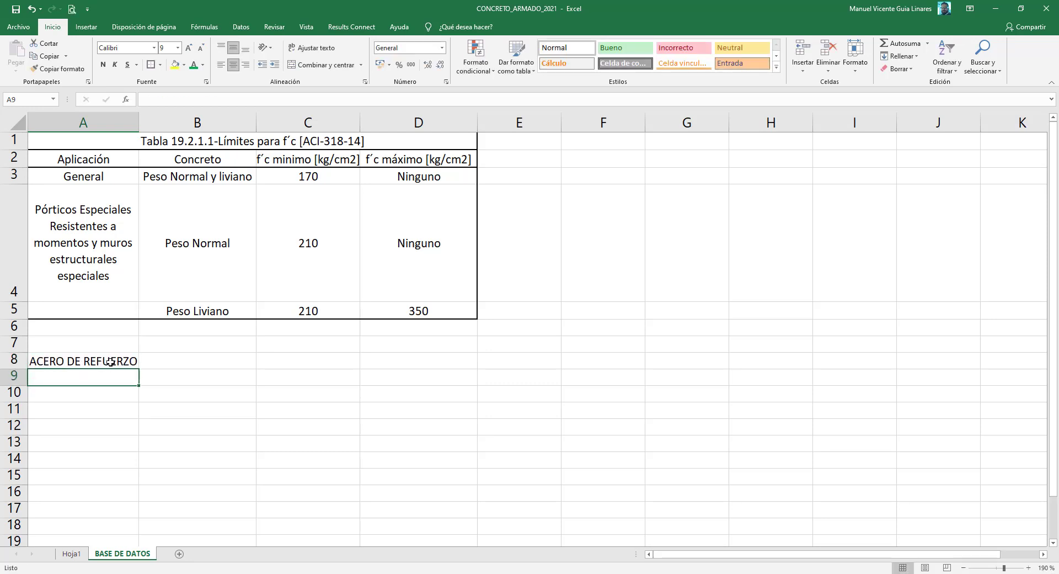
- Add the column header "TIPO" in A9 under the reinforcing steel heading and return to Hoja1
{"action": "type", "text": "TIPO"}
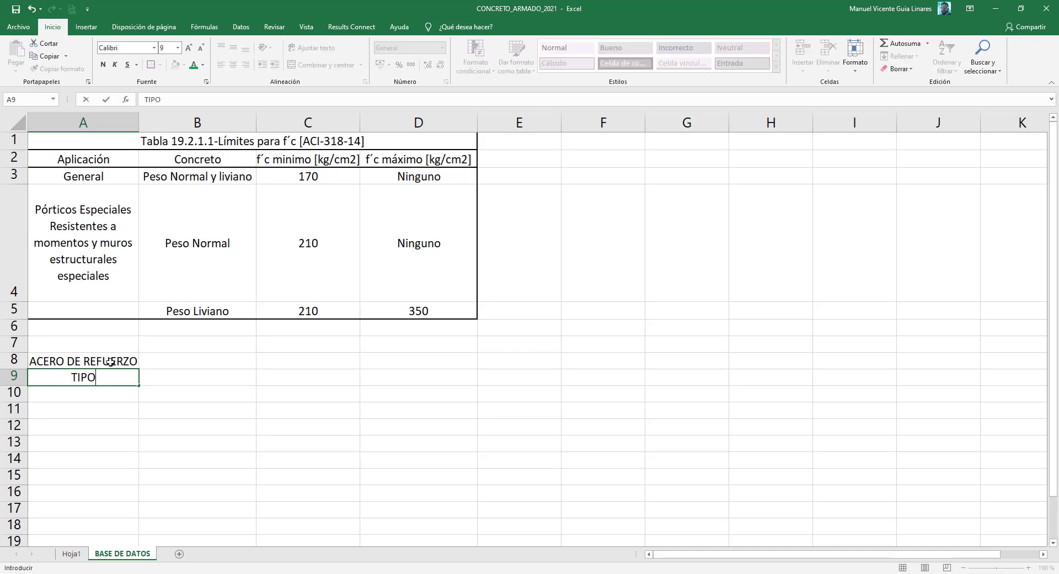
{"action": "key", "text": "Tab"}
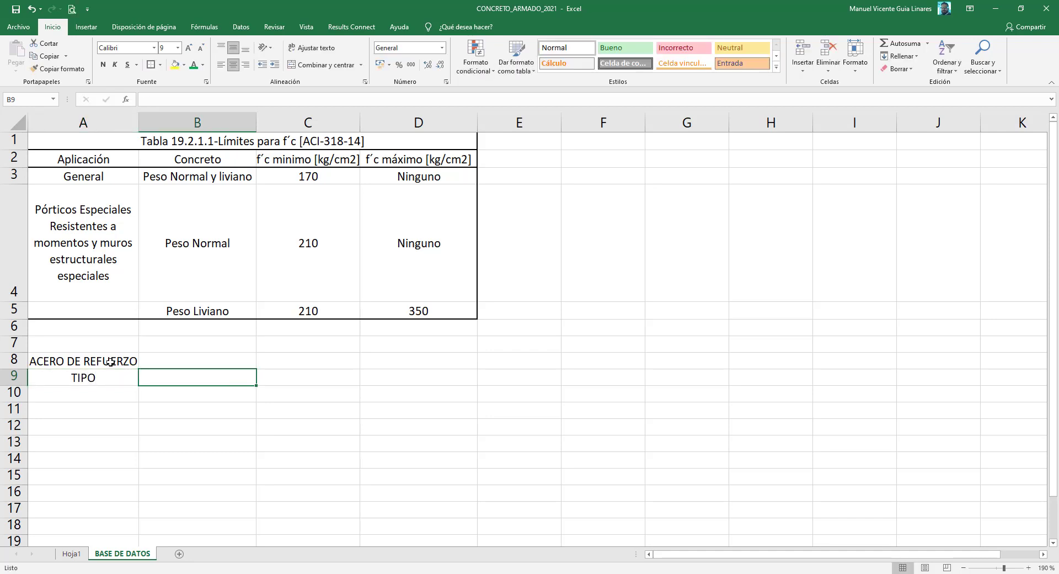
{"action": "type", "text": "FY"}
{"action": "key", "text": "Escape"}
{"action": "left_click", "coordinate": [72, 553]}
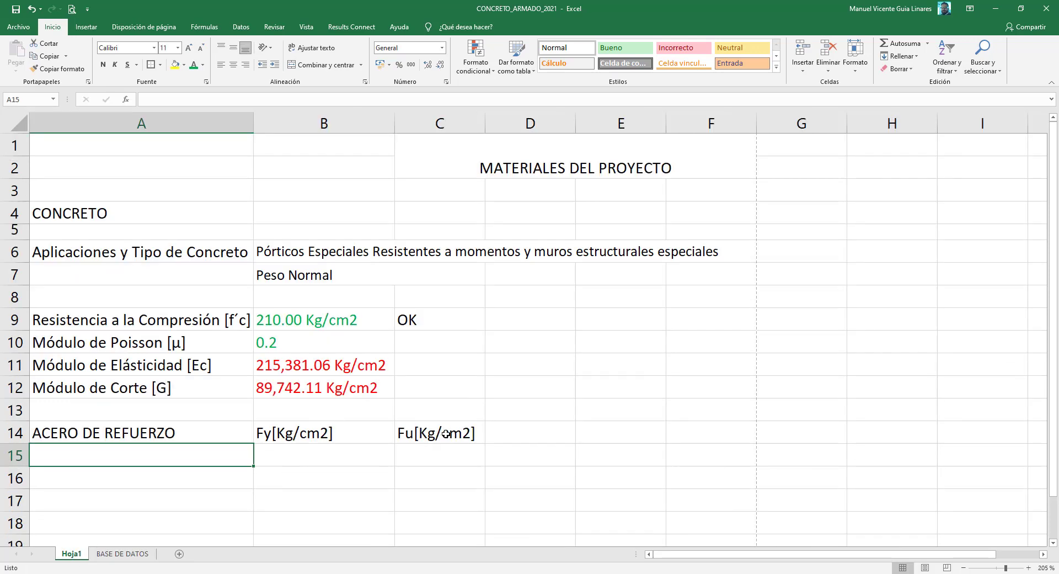
- Copy the Fy and Fu headers from B14:C14 of Hoja1 and paste them as values into B9:C9 of the BASE DE DATOS sheet
{"action": "left_click_drag", "start_coordinate": [450, 433], "coordinate": [366, 440]}
{"action": "right_click", "coordinate": [361, 436]}
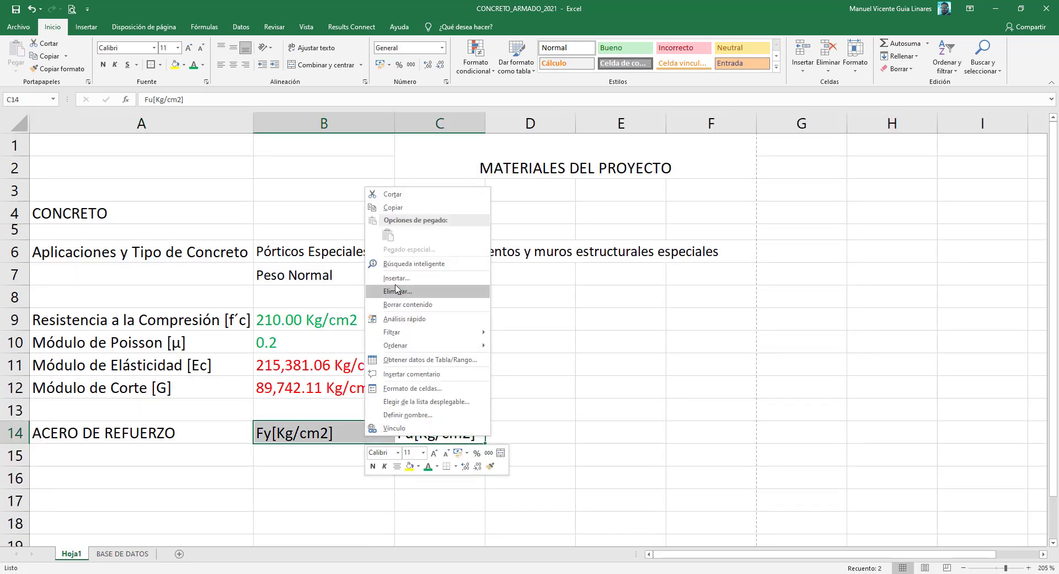
{"action": "left_click", "coordinate": [404, 208]}
{"action": "left_click", "coordinate": [123, 553]}
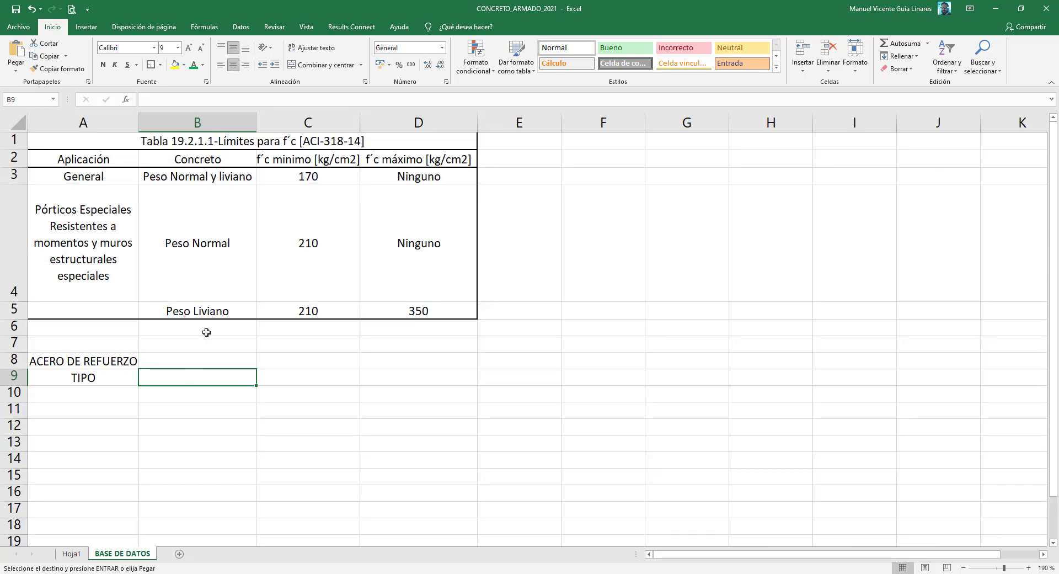
{"action": "right_click", "coordinate": [200, 375]}
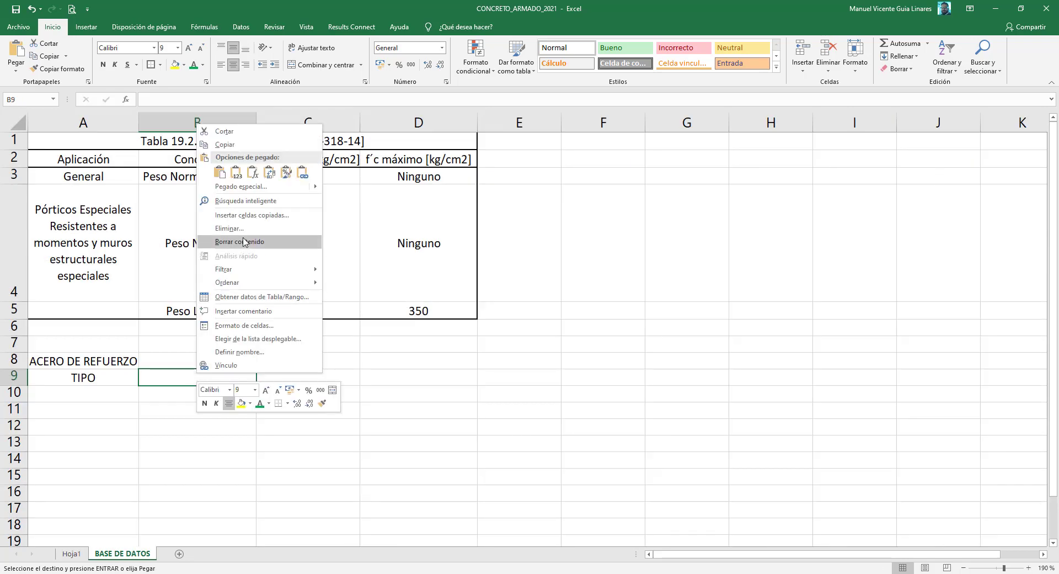
{"action": "left_click", "coordinate": [236, 173]}
- Merge and center the "ACERO DE REFUERZO" heading across A8:C8
{"action": "left_click", "coordinate": [113, 357]}
{"action": "left_click_drag", "start_coordinate": [174, 358], "coordinate": [274, 355]}
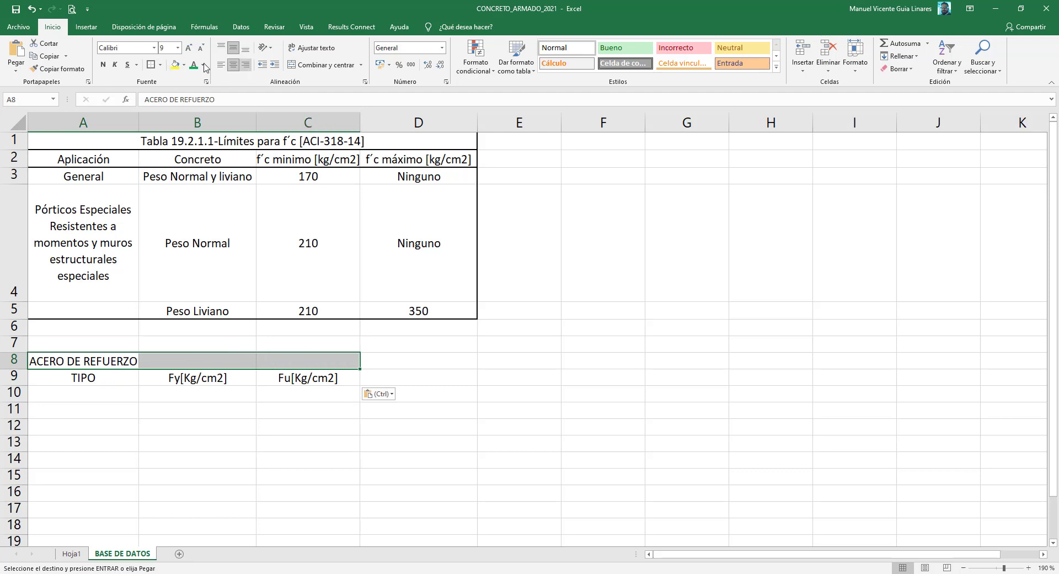
{"action": "left_click", "coordinate": [301, 65]}
- Enter "ASTM615 Gr40" in A10 under TIPO and fill the series down to A13
{"action": "left_click", "coordinate": [105, 394]}
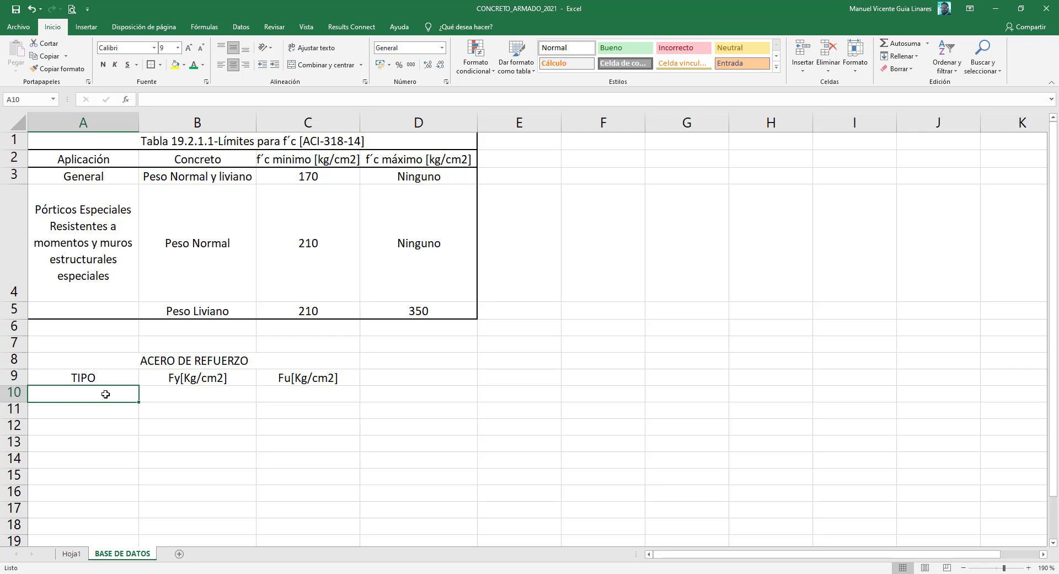
{"action": "type", "text": "ASTM"}
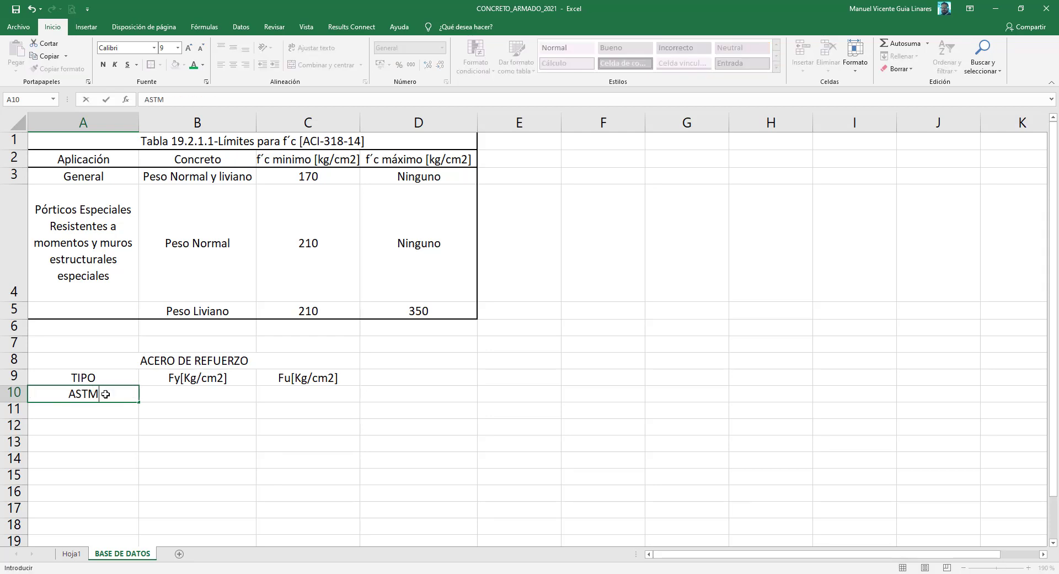
{"action": "type", "text": "615 Gr40"}
{"action": "key", "text": "Return"}
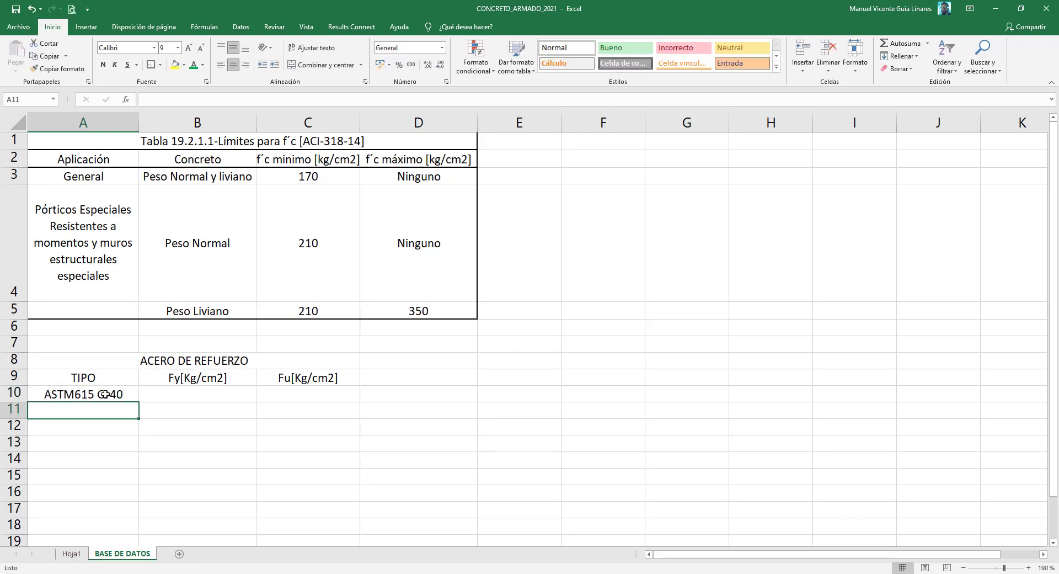
{"action": "left_click", "coordinate": [105, 394]}
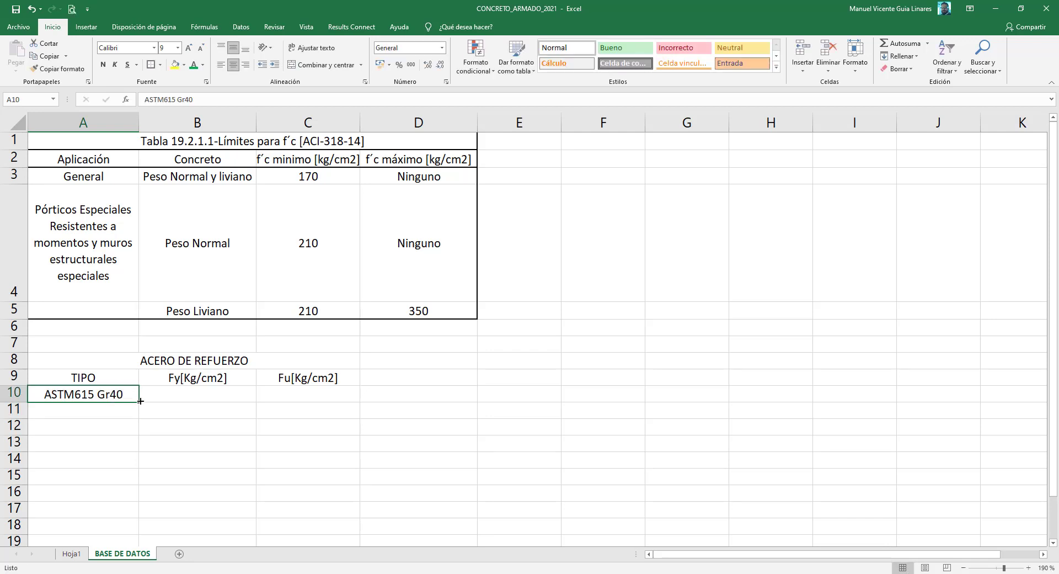
{"action": "left_click_drag", "start_coordinate": [141, 403], "coordinate": [135, 450]}
- Change the steel type in A11 to "ASTM615 Gr60" and the one in A12 to "ASTM615 Gr75"
{"action": "left_click", "coordinate": [113, 409]}
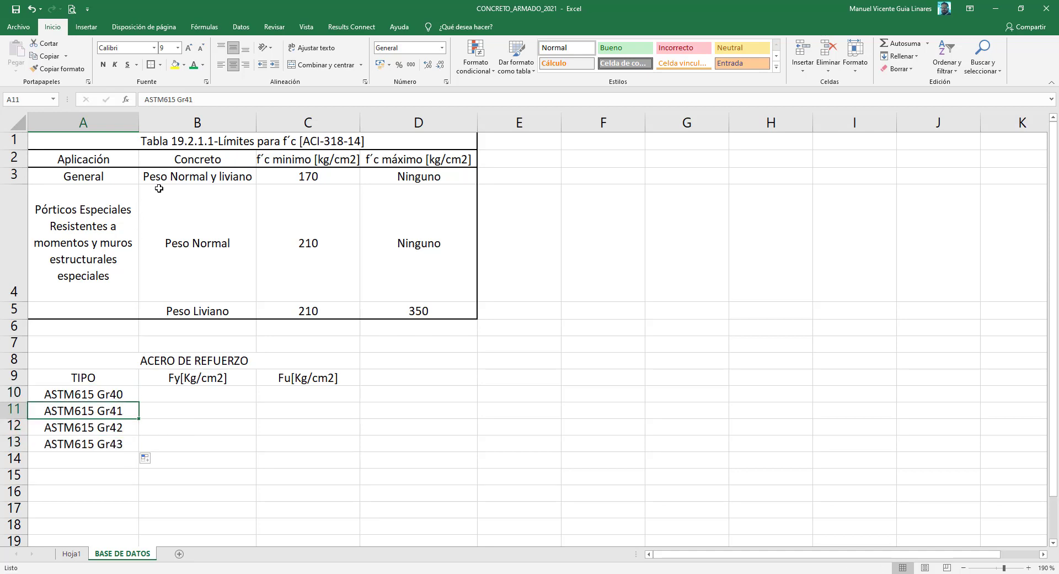
{"action": "left_click", "coordinate": [187, 101]}
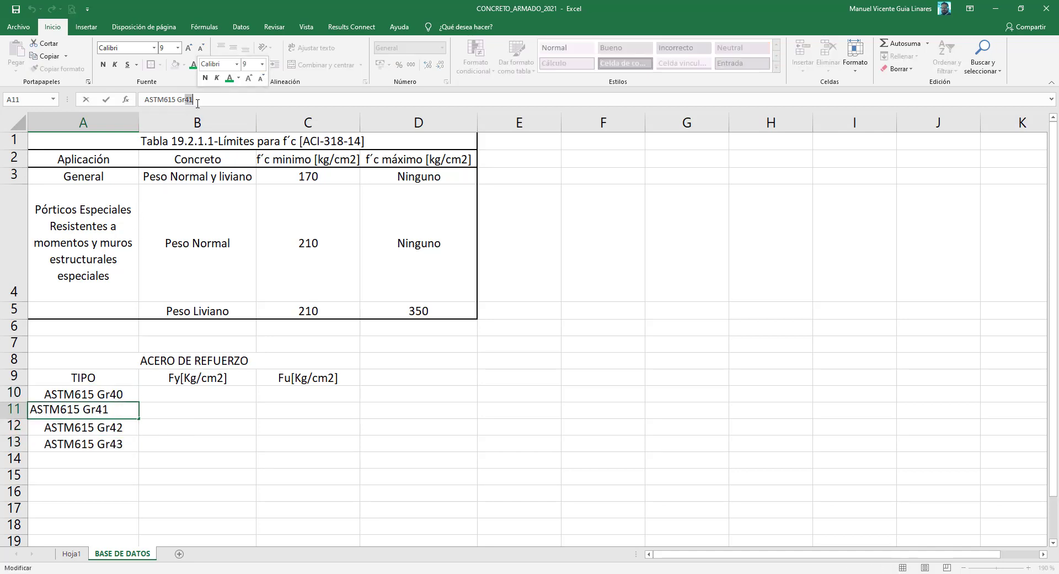
{"action": "key", "text": "BackSpace"}
{"action": "key", "text": "BackSpace"}
{"action": "type", "text": "60"}
{"action": "key", "text": "Return"}
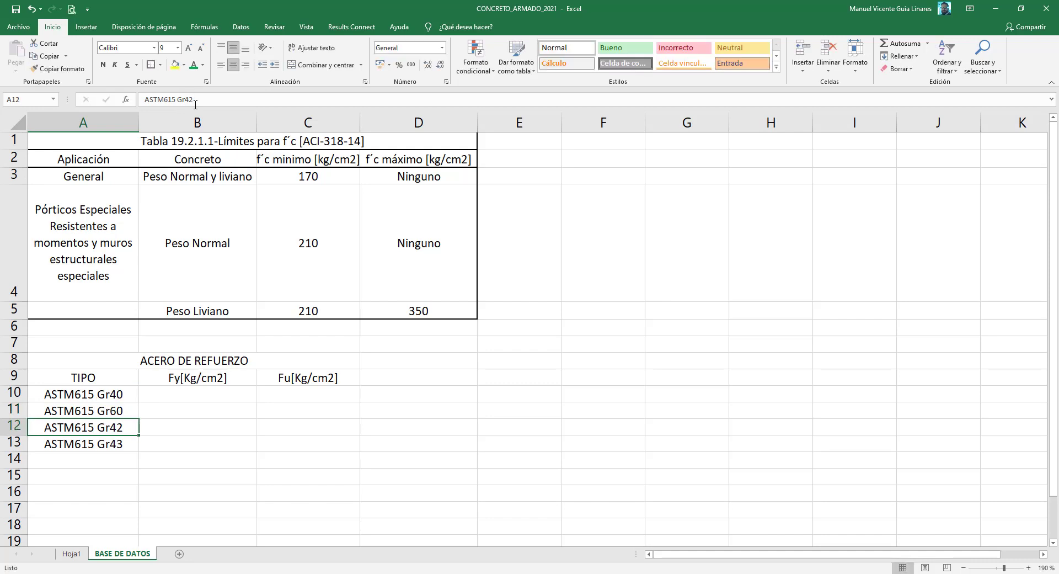
{"action": "left_click_drag", "start_coordinate": [185, 101], "coordinate": [196, 103]}
{"action": "type", "text": "75"}
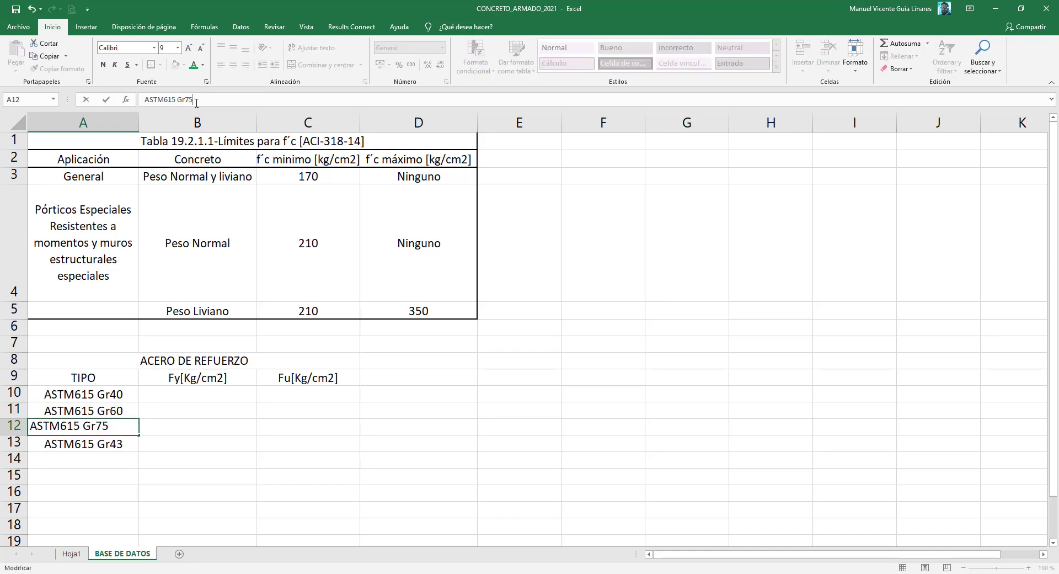
{"action": "key", "text": "Return"}
- Change the steel type in A13 to "ASTM709 Gr60"
{"action": "left_click_drag", "start_coordinate": [164, 101], "coordinate": [176, 100]}
{"action": "type", "text": "709"}
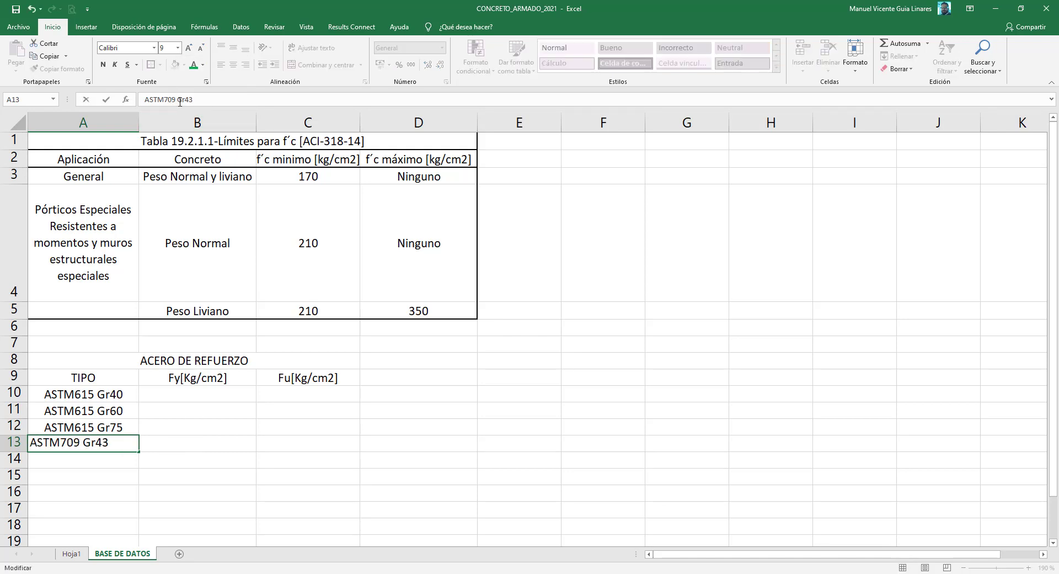
{"action": "key", "text": "BackSpace"}
{"action": "key", "text": "BackSpace"}
{"action": "type", "text": "60"}
{"action": "key", "text": "Return"}
- Enter the Fy value 2812.28 in B10 for ASTM615 Gr40
{"action": "key", "text": "Right"}
{"action": "key", "text": "Up"}
{"action": "key", "text": "Up"}
{"action": "key", "text": "Up"}
{"action": "key", "text": "Up"}
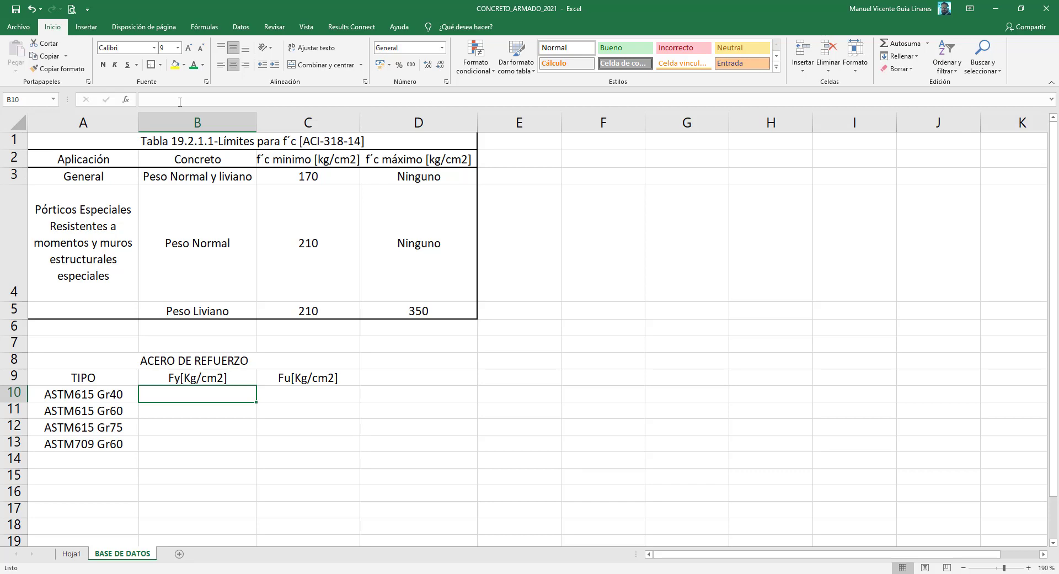
{"action": "type", "text": "2812"}
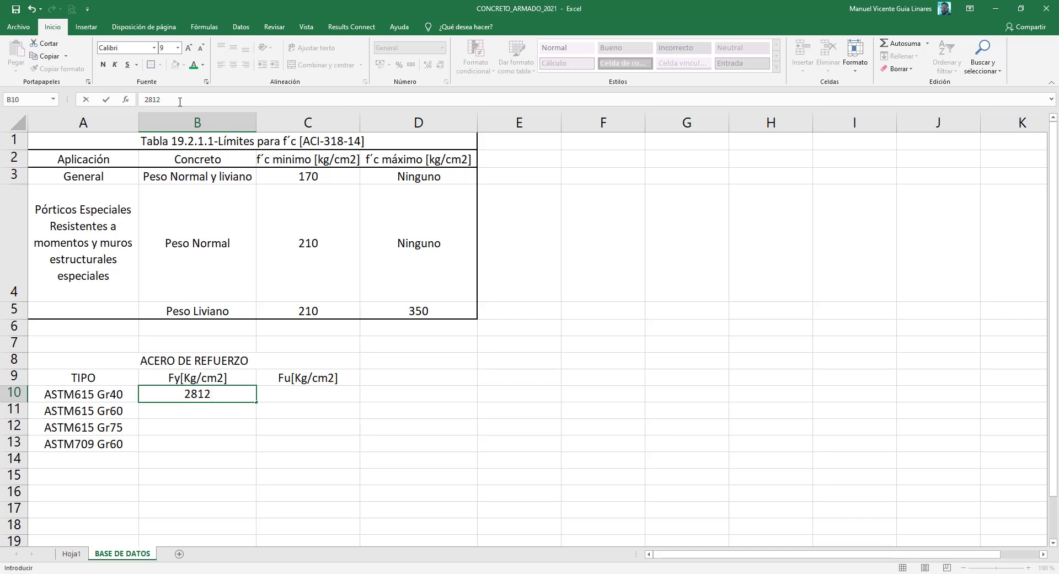
{"action": "type", "text": ".28"}
{"action": "key", "text": "Return"}
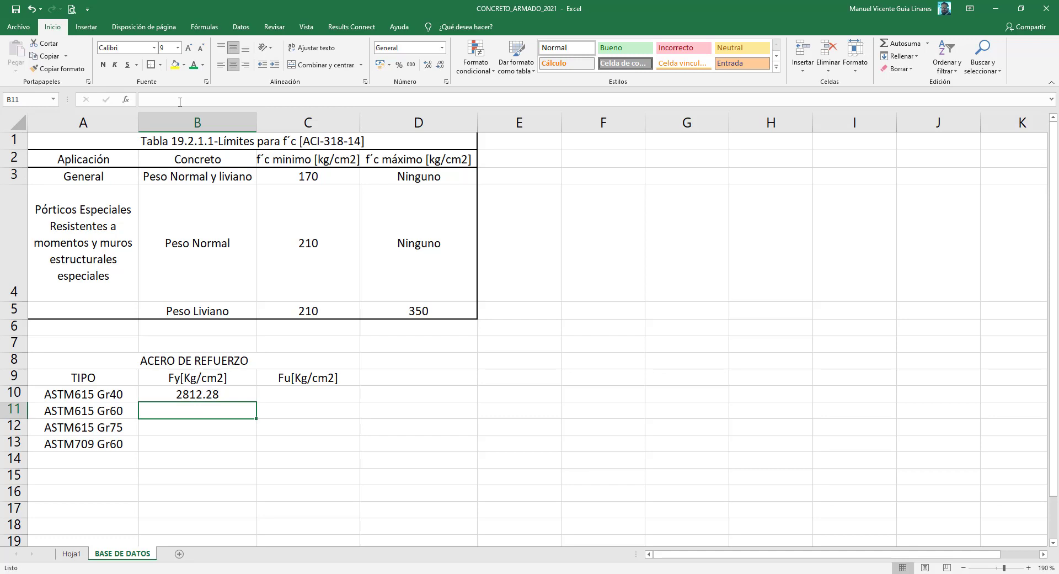
- Format the Fy and Fu cells B10:C13 as numbers with two decimal places
{"action": "left_click_drag", "start_coordinate": [239, 398], "coordinate": [291, 447]}
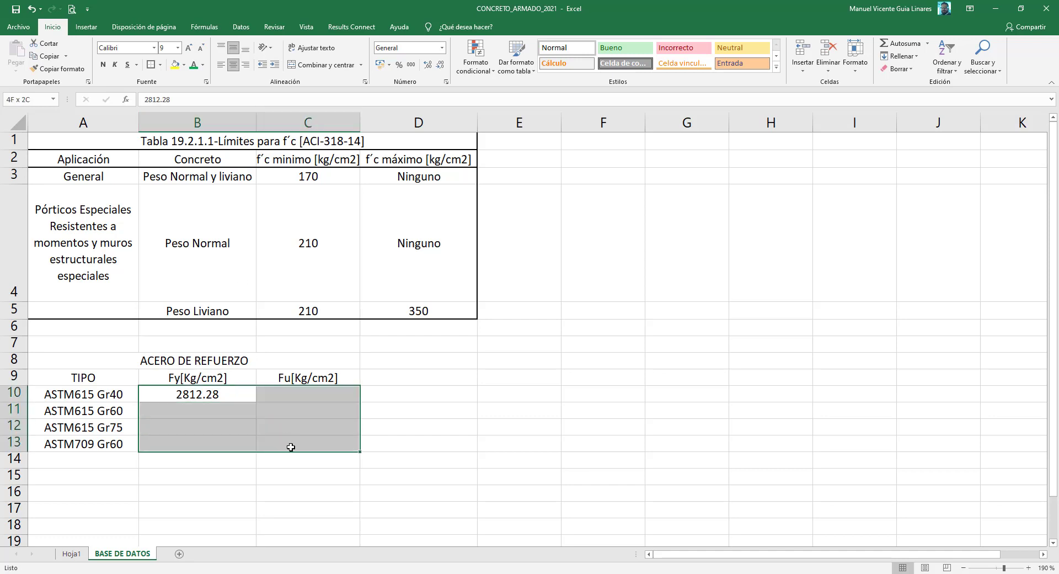
{"action": "left_click", "coordinate": [428, 65]}
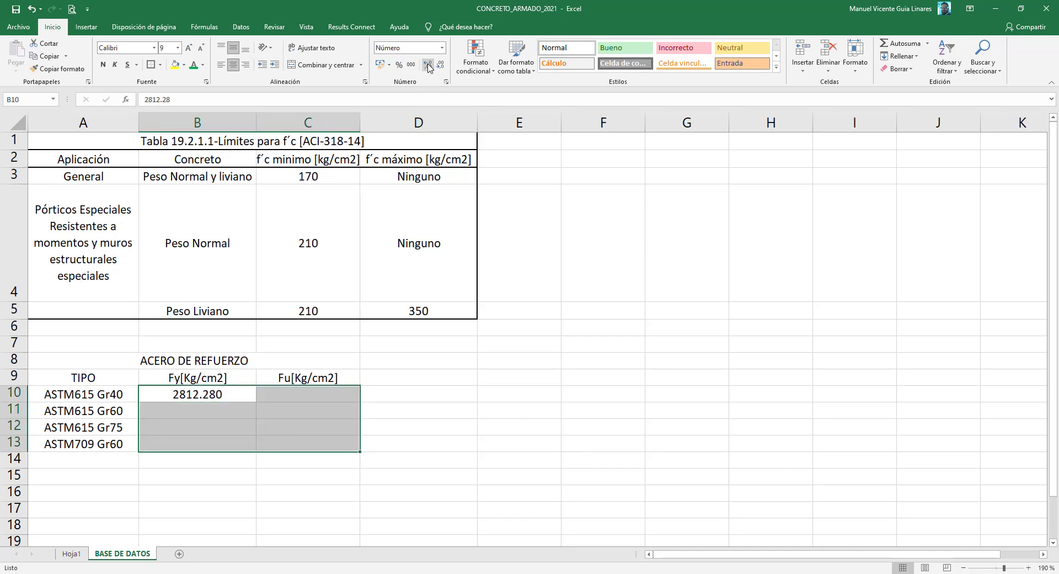
{"action": "left_click", "coordinate": [441, 64]}
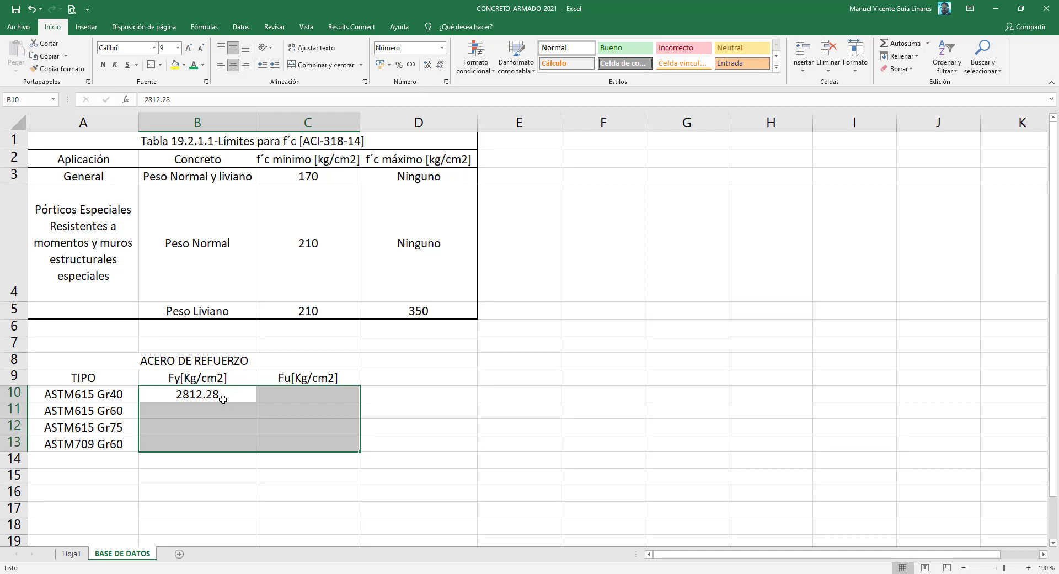
- Enter the Fu value 4218.42 in C10 for ASTM615 Gr40
{"action": "left_click", "coordinate": [295, 392]}
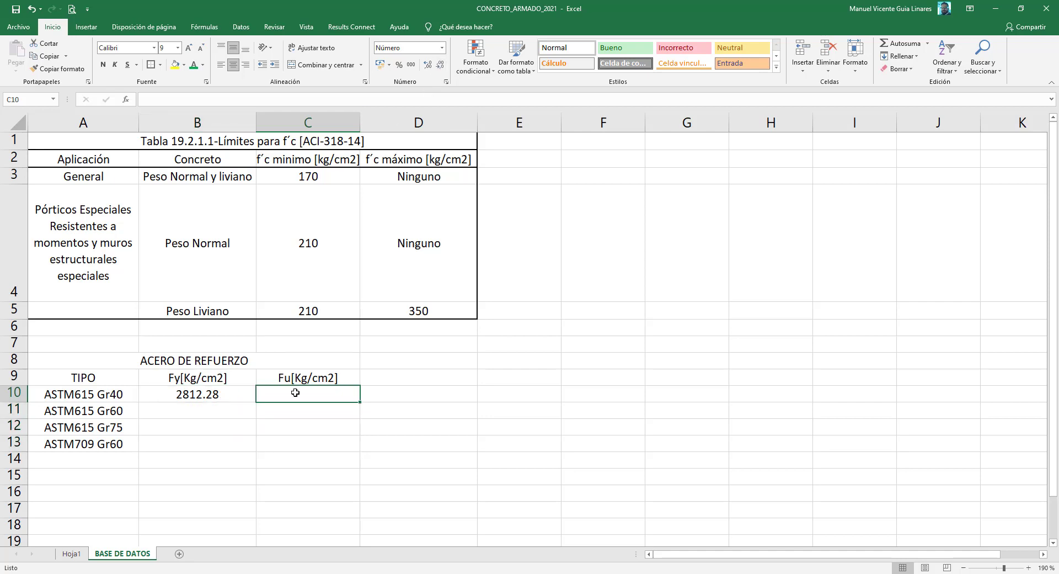
{"action": "type", "text": "4218"}
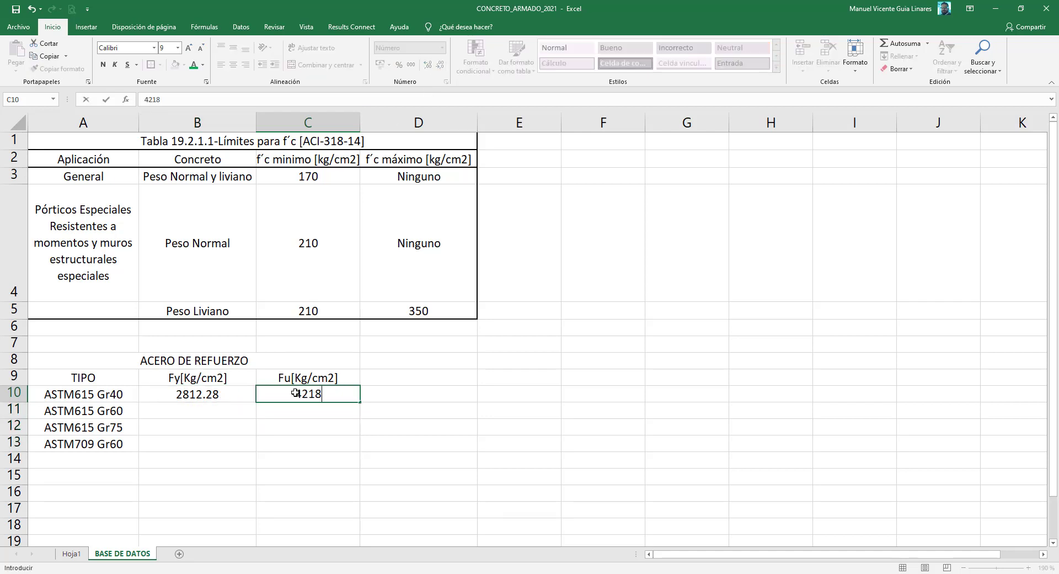
{"action": "type", "text": ".42"}
{"action": "key", "text": "Return"}
- Fill in the ASTM615 Gr60 row with Fy 4218.42 in B11 and Fu 6327.63 in C11
{"action": "key", "text": "Left"}
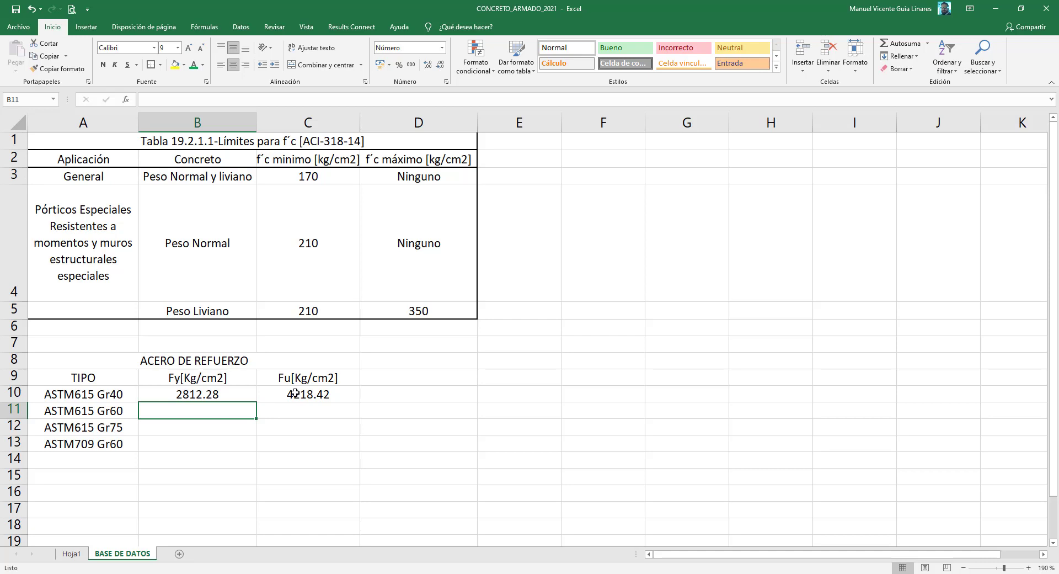
{"action": "type", "text": "4218."}
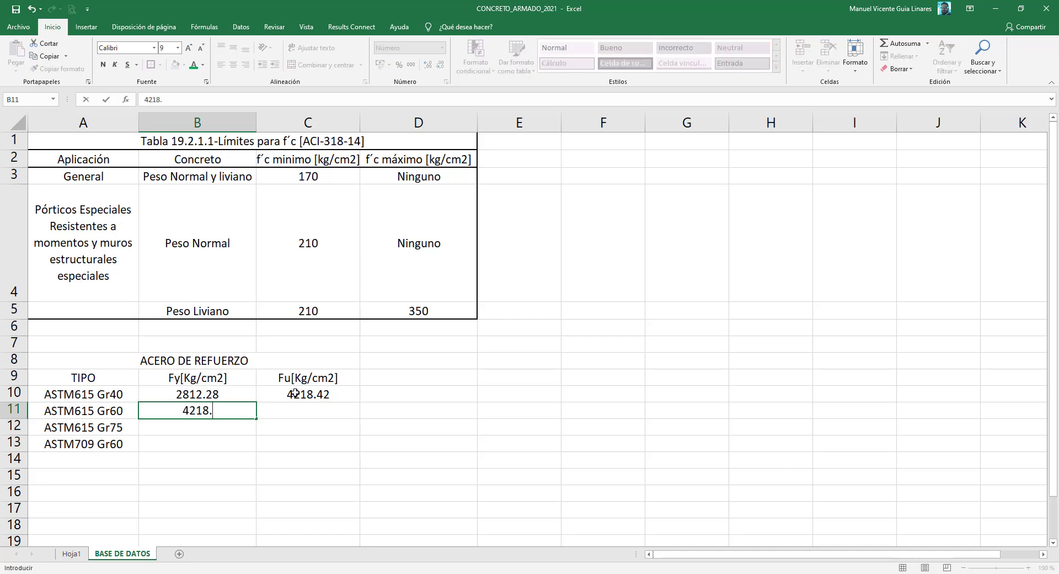
{"action": "type", "text": "42"}
{"action": "key", "text": "Tab"}
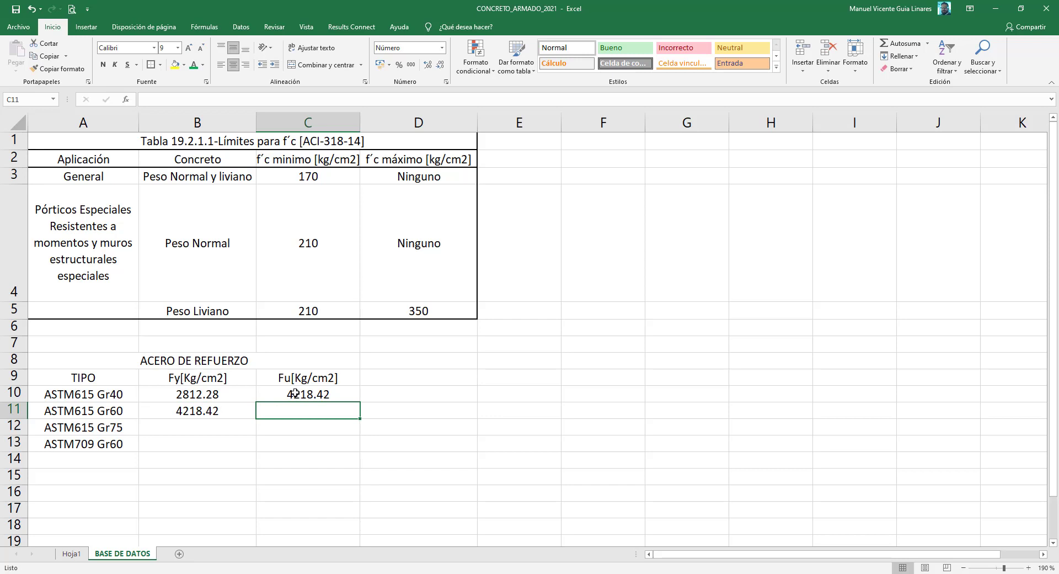
{"action": "type", "text": "6327"}
{"action": "type", "text": ".63"}
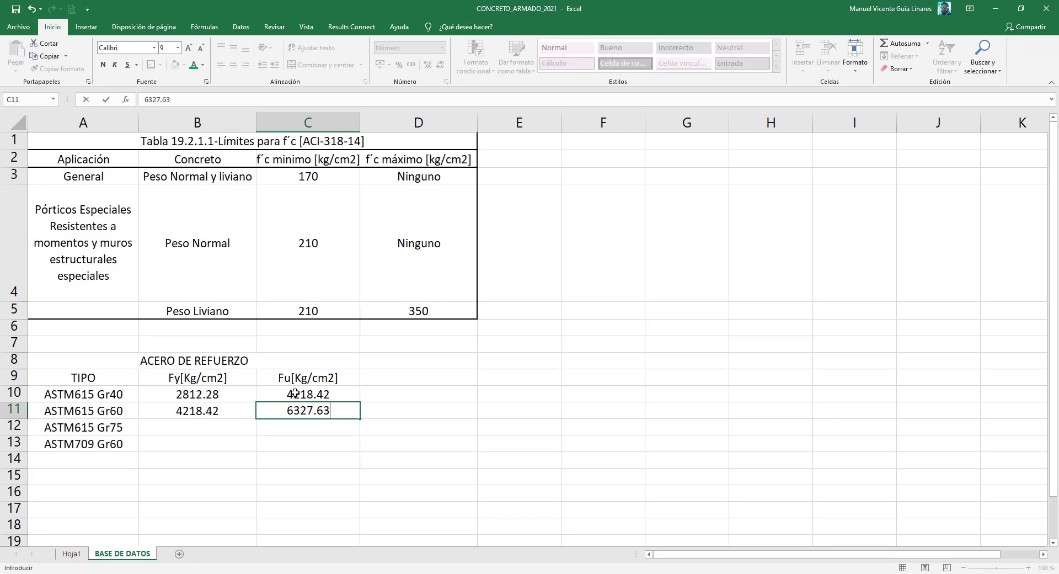
{"action": "key", "text": "Return"}
- Fill in the ASTM615 Gr75 row with Fy 5273.02 in B12 and Fu 7030.70 in C12
{"action": "key", "text": "Left"}
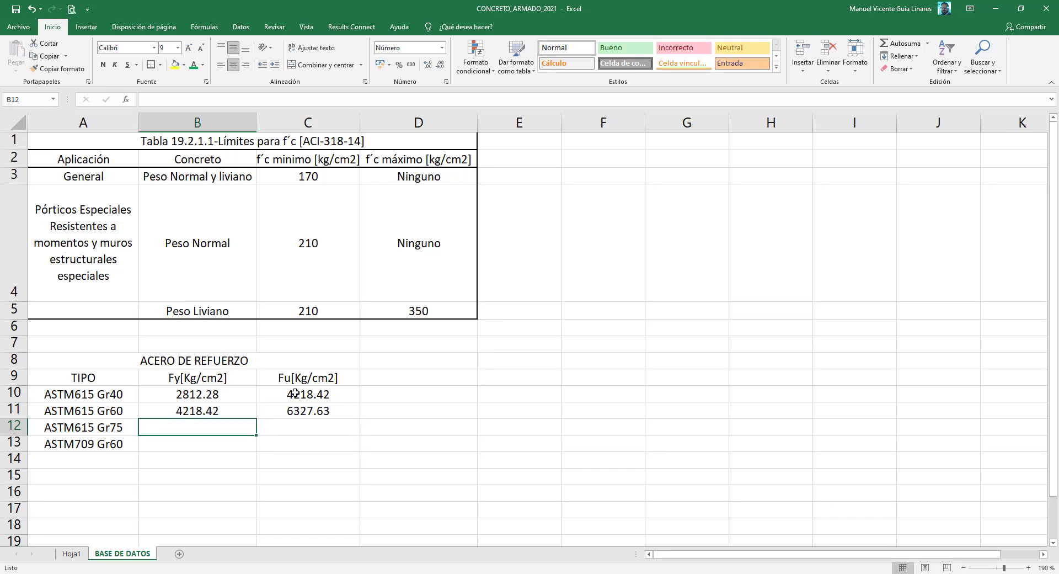
{"action": "type", "text": "52"}
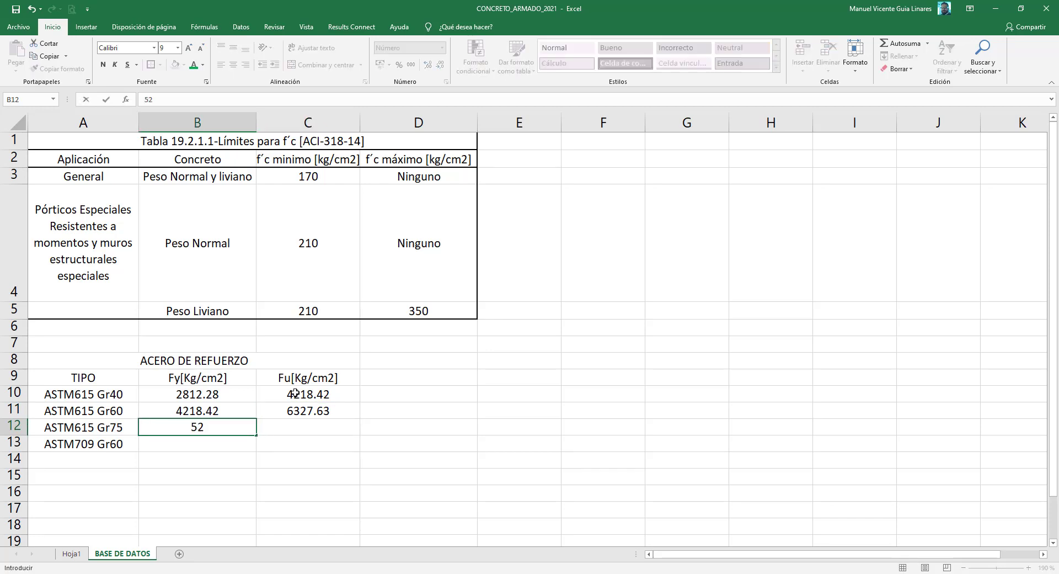
{"action": "type", "text": "73.02"}
{"action": "key", "text": "ctrl+Return"}
{"action": "key", "text": "Right"}
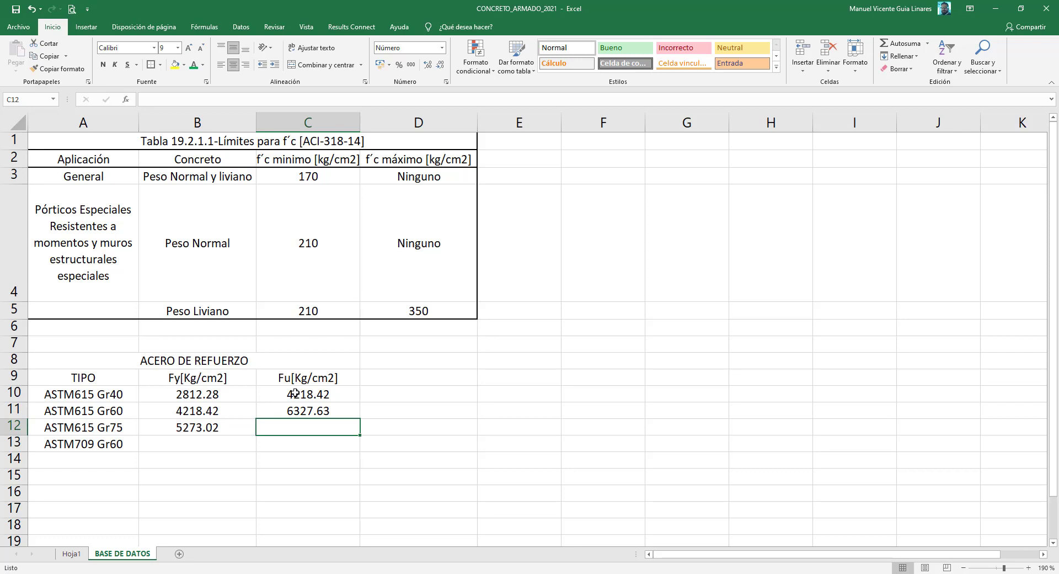
{"action": "type", "text": "70"}
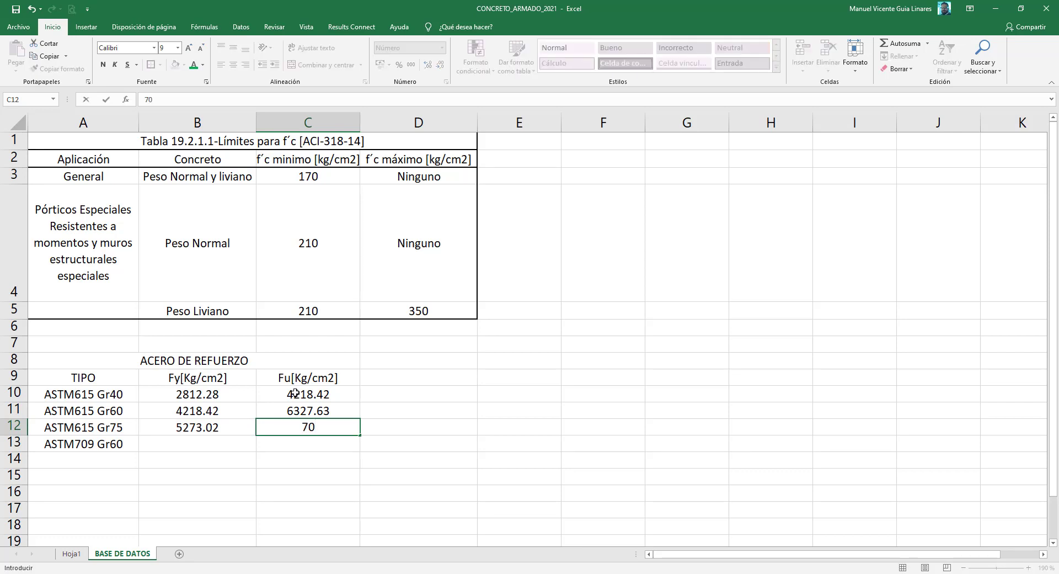
{"action": "type", "text": "30.70"}
{"action": "key", "text": "Return"}
- Fill in the ASTM709 Gr60 row with Fy 4218.42 in B13 and Fu 5624.56 in C13
{"action": "key", "text": "Left"}
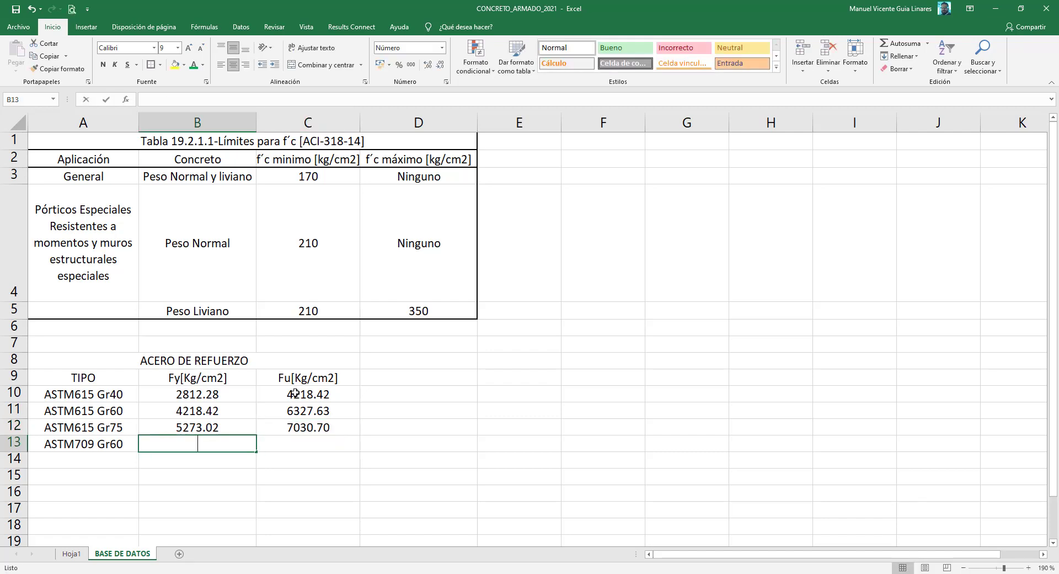
{"action": "type", "text": "4218"}
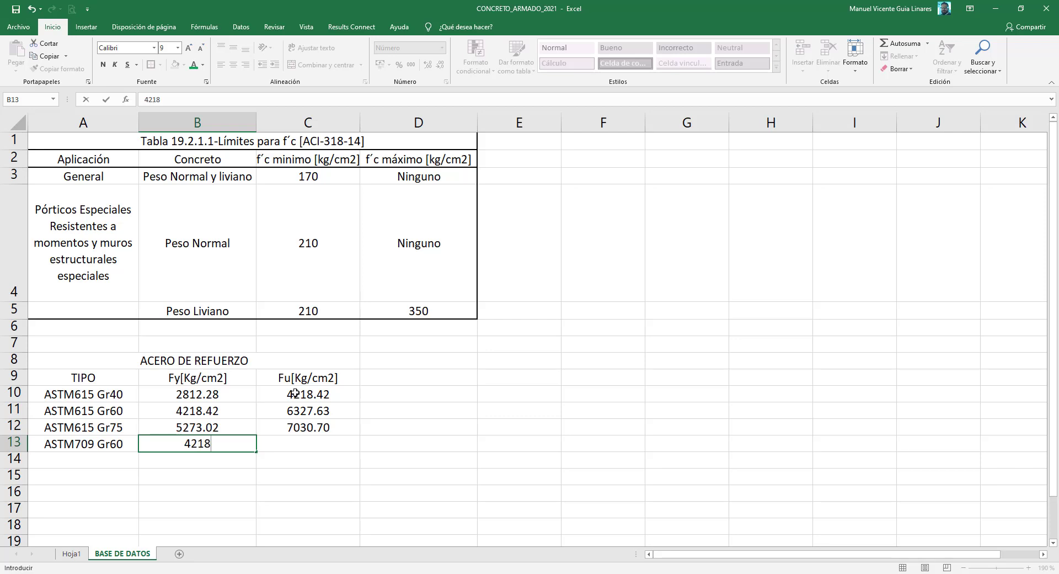
{"action": "type", "text": ".42"}
{"action": "key", "text": "Tab"}
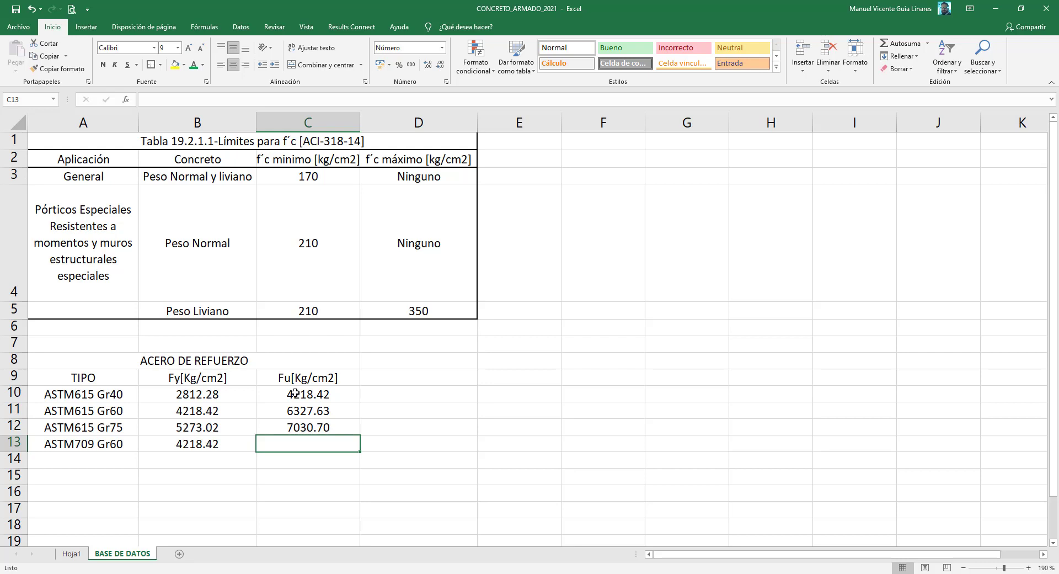
{"action": "type", "text": "562"}
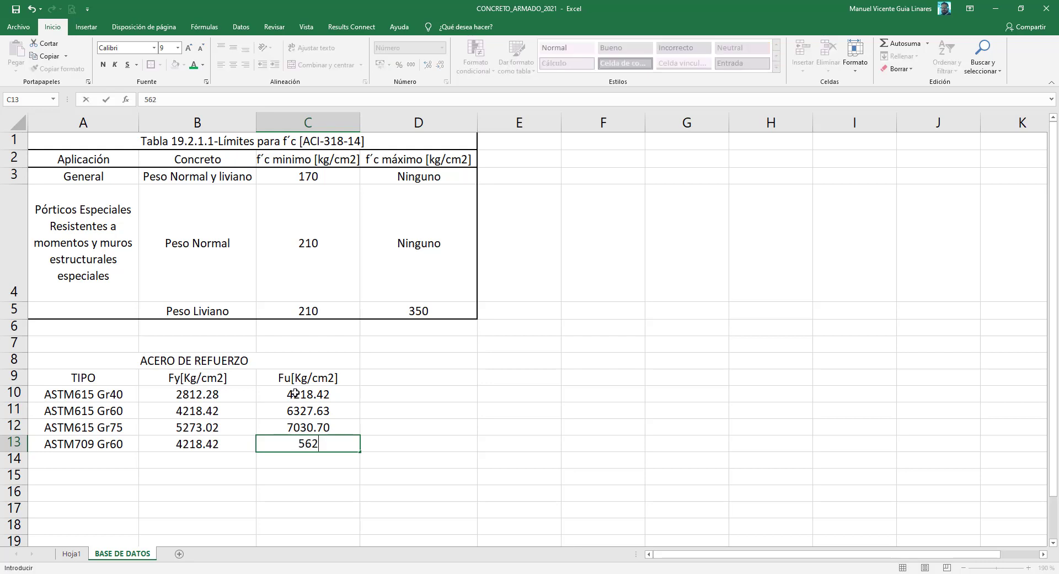
{"action": "type", "text": "4.56"}
{"action": "key", "text": "Return"}
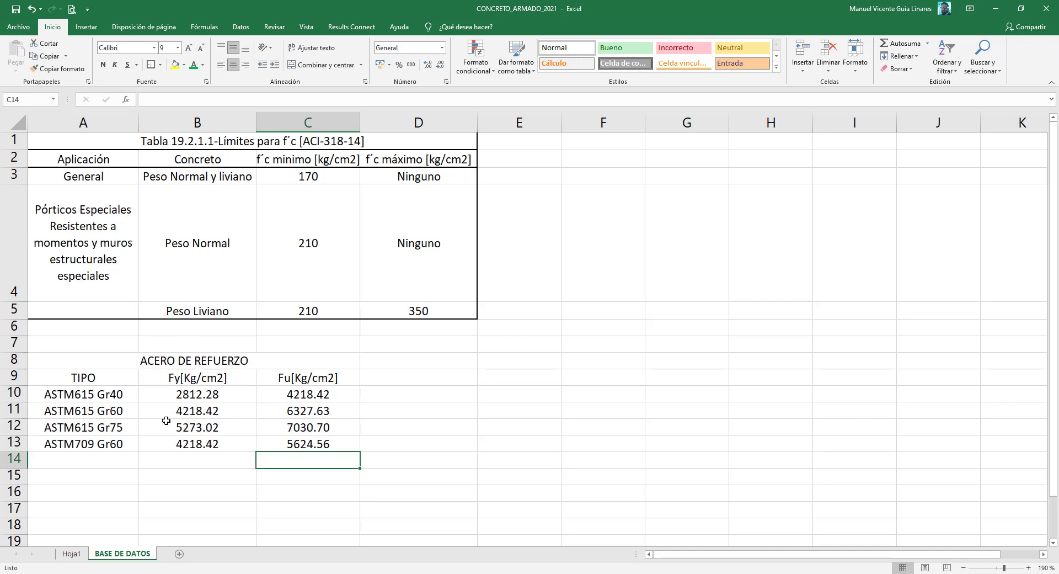
- Apply a border to the reinforcing steel table in A8:C13
{"action": "left_click_drag", "start_coordinate": [112, 362], "coordinate": [215, 446]}
{"action": "left_click", "coordinate": [150, 65]}
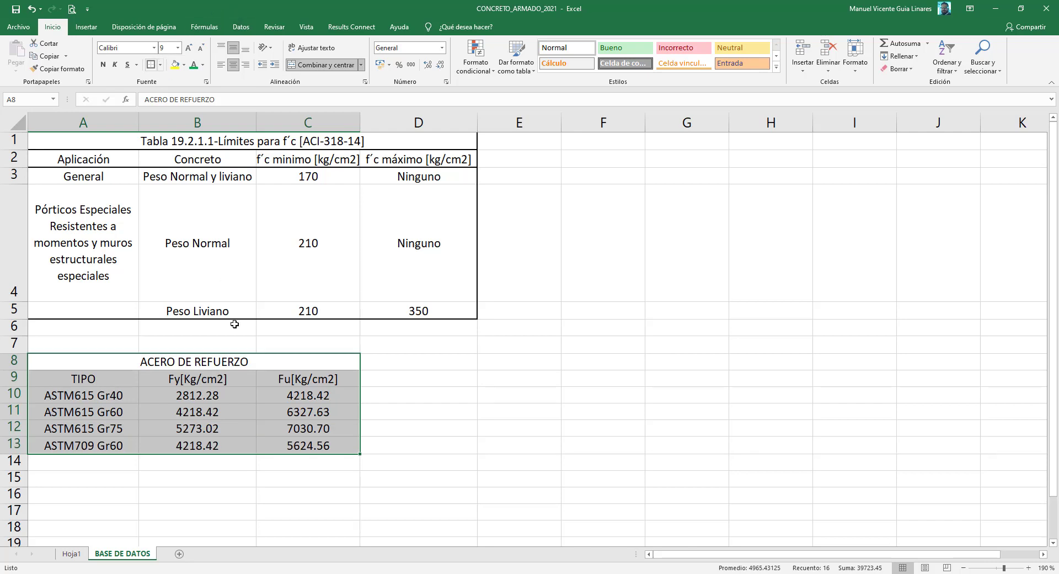
- Outline the ACERO DE REFUERZO title row A8 and the header row A9:C9 with borders
{"action": "left_click", "coordinate": [235, 367]}
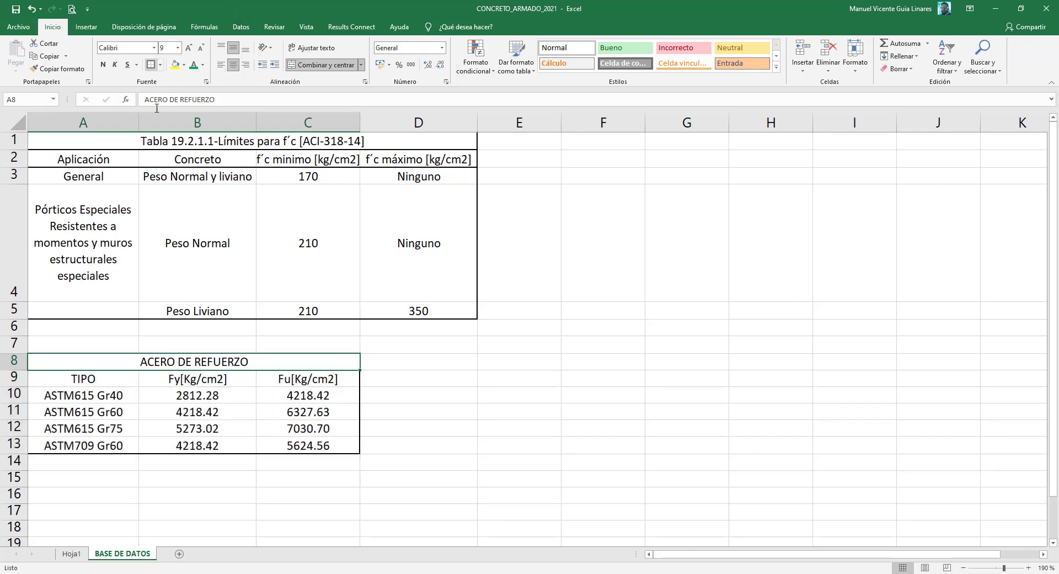
{"action": "left_click", "coordinate": [230, 380]}
{"action": "left_click_drag", "start_coordinate": [86, 377], "coordinate": [265, 379]}
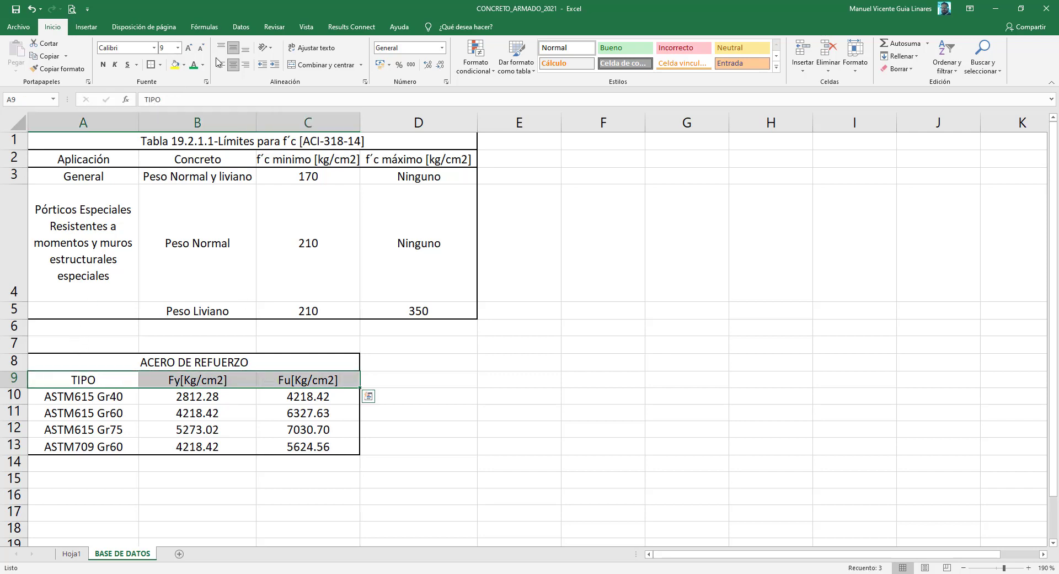
{"action": "left_click", "coordinate": [150, 65]}
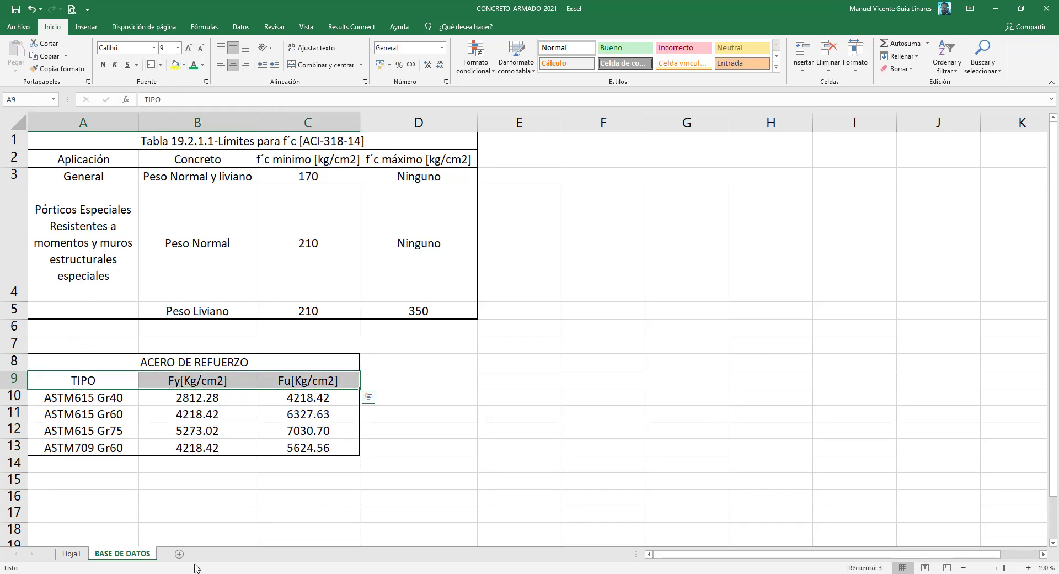
{"action": "left_click_drag", "start_coordinate": [112, 401], "coordinate": [114, 443]}
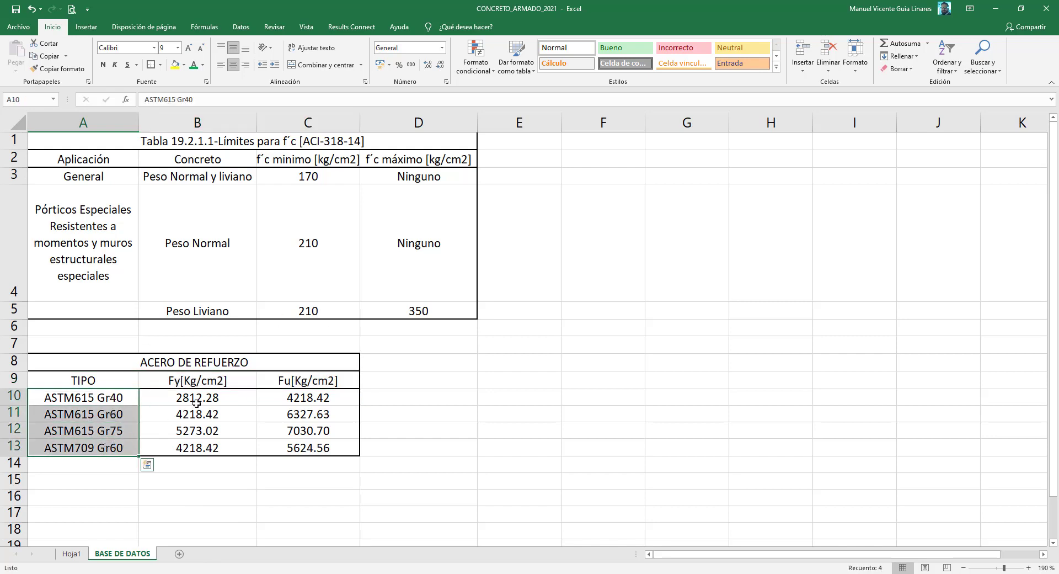
- Add a list data validation to cell A15 of Hoja1, sourced from the steel types in 'BASE DE DATOS'!$A$10:$A$13
{"action": "left_click", "coordinate": [74, 553]}
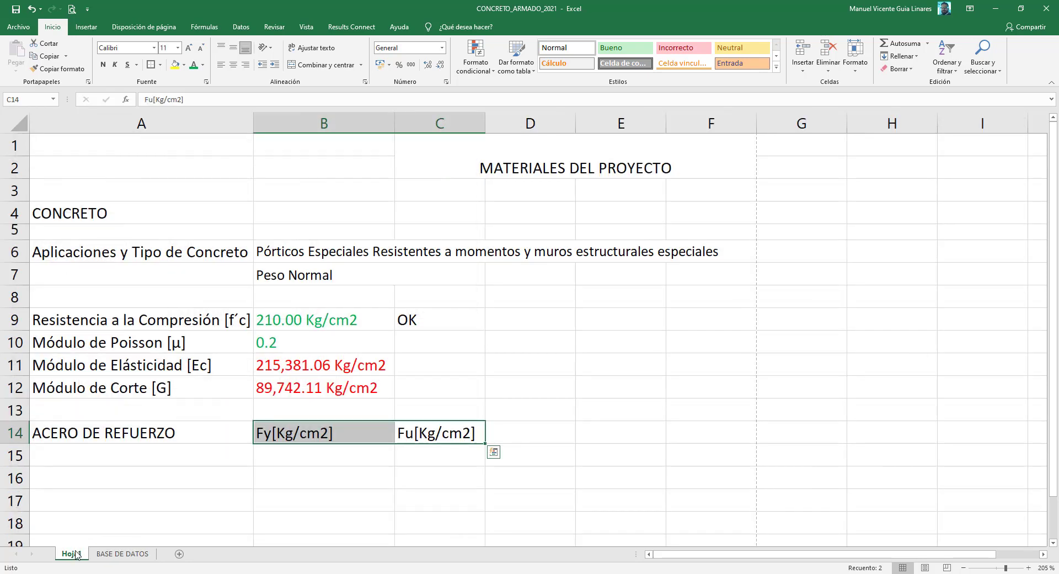
{"action": "left_click", "coordinate": [191, 463]}
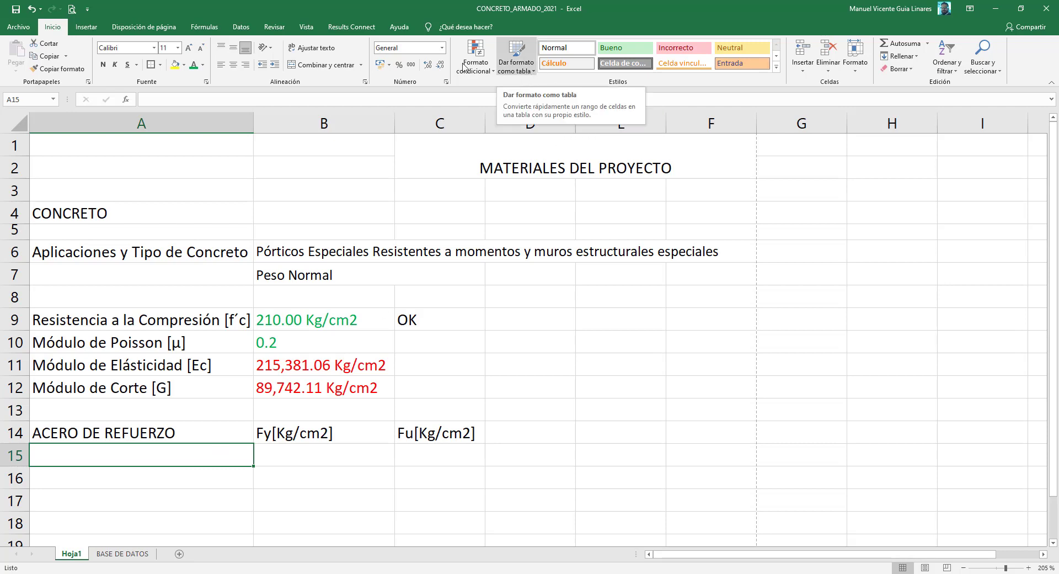
{"action": "left_click", "coordinate": [247, 29]}
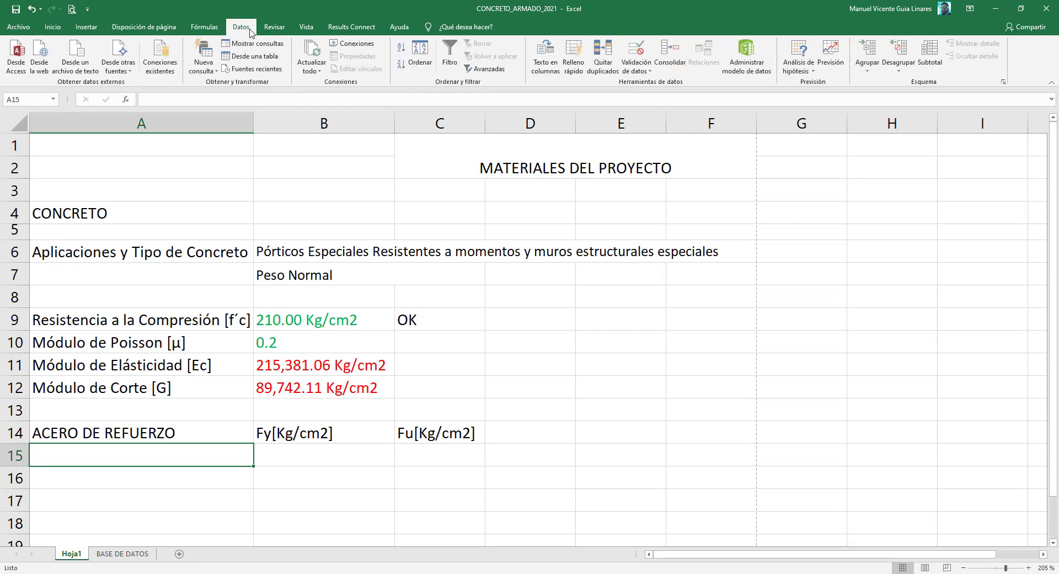
{"action": "left_click", "coordinate": [638, 70]}
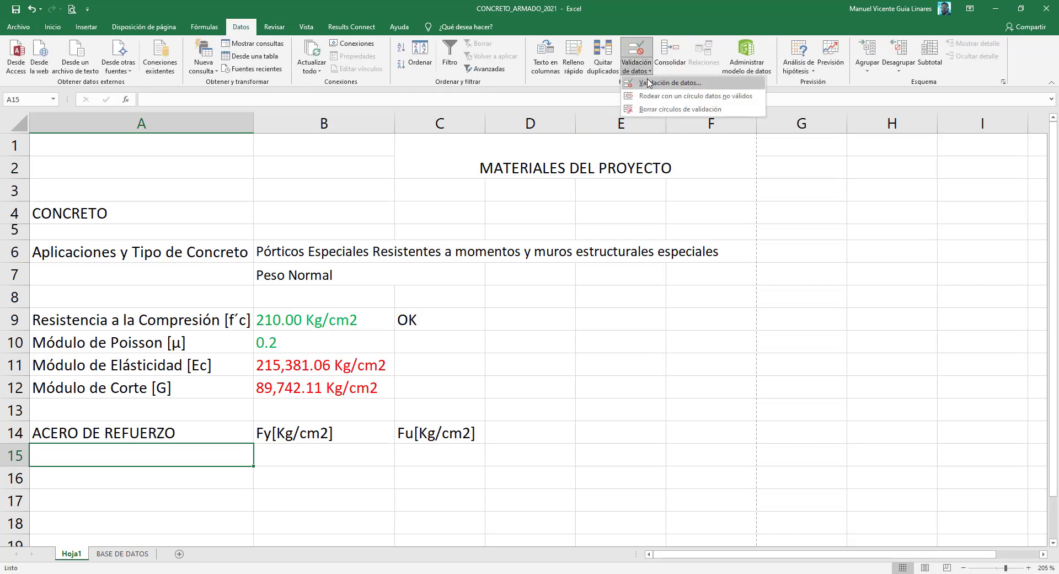
{"action": "left_click", "coordinate": [649, 83]}
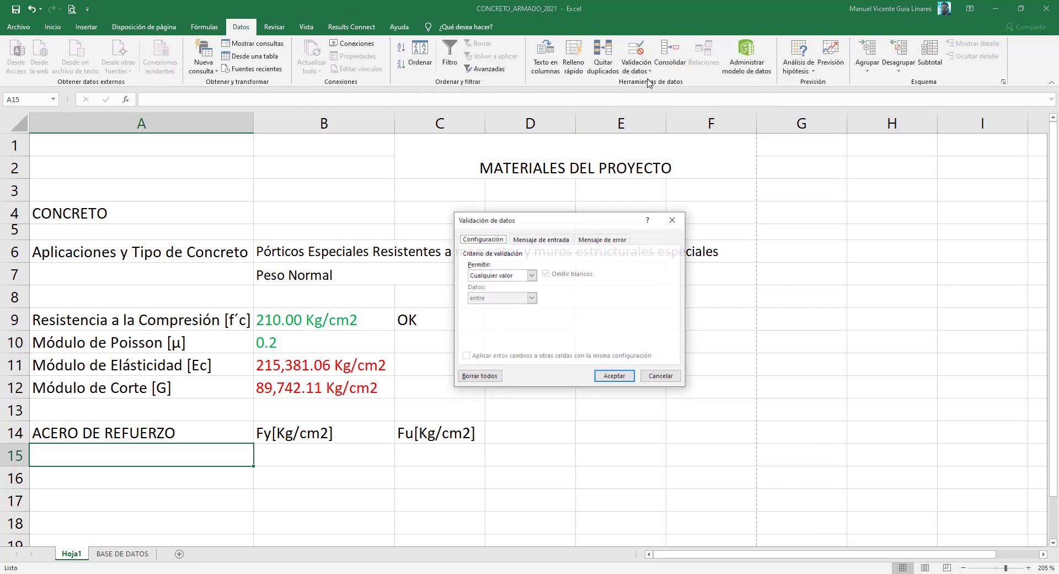
{"action": "left_click", "coordinate": [535, 275]}
{"action": "left_click", "coordinate": [497, 311]}
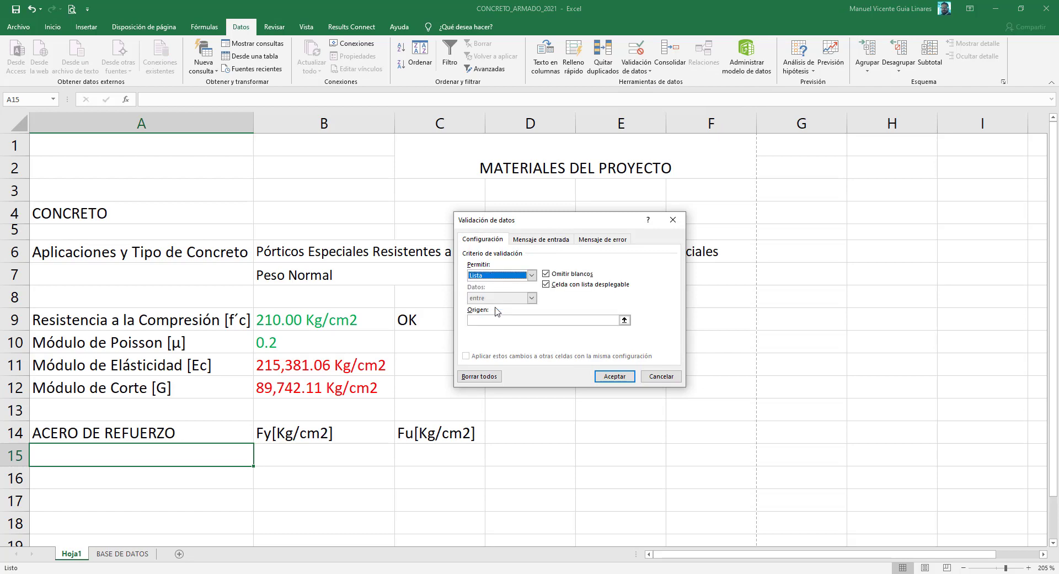
{"action": "left_click", "coordinate": [602, 320]}
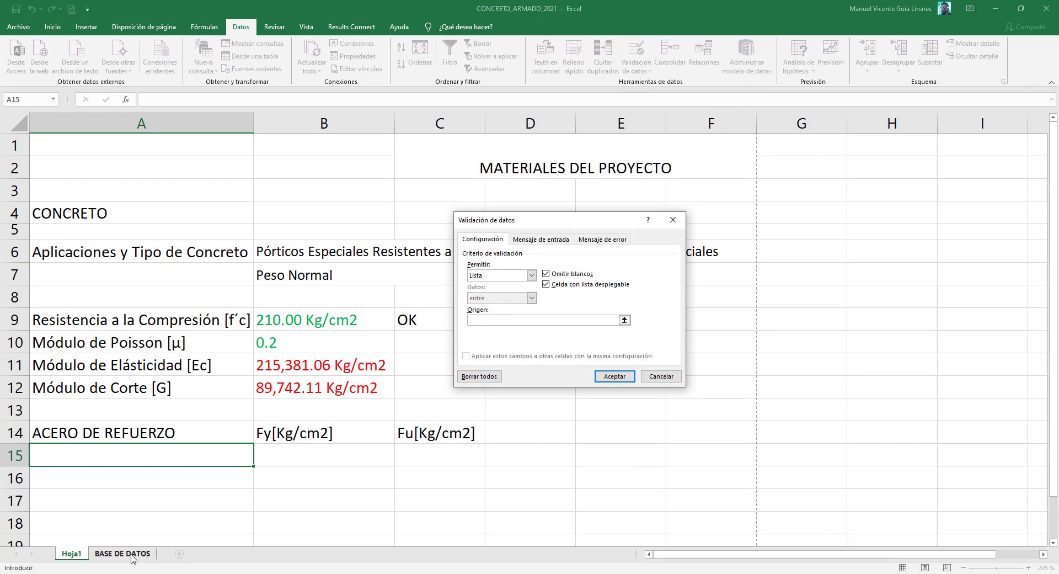
{"action": "left_click", "coordinate": [131, 554]}
{"action": "left_click_drag", "start_coordinate": [93, 399], "coordinate": [97, 445]}
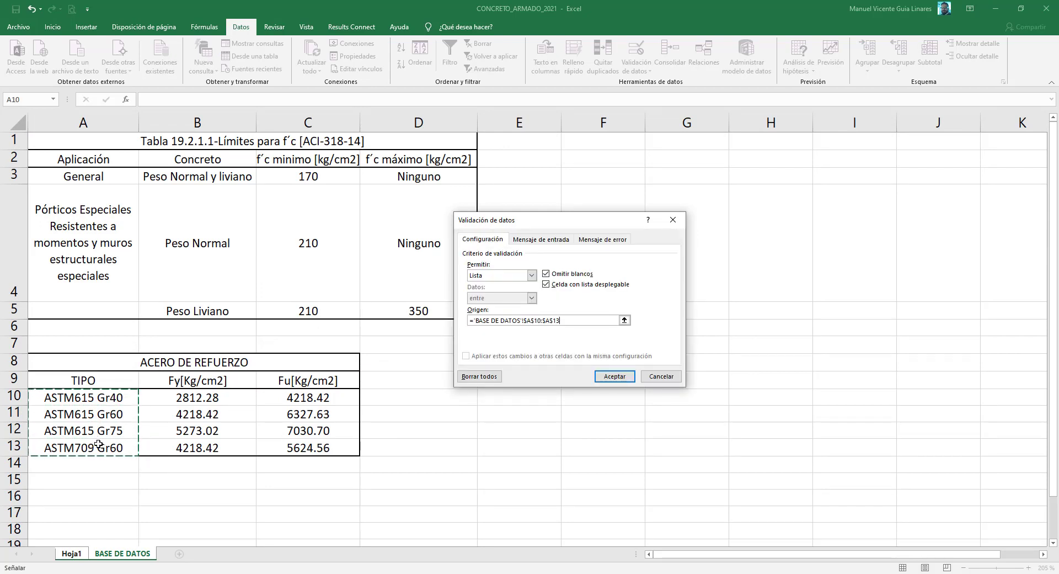
{"action": "left_click", "coordinate": [625, 379]}
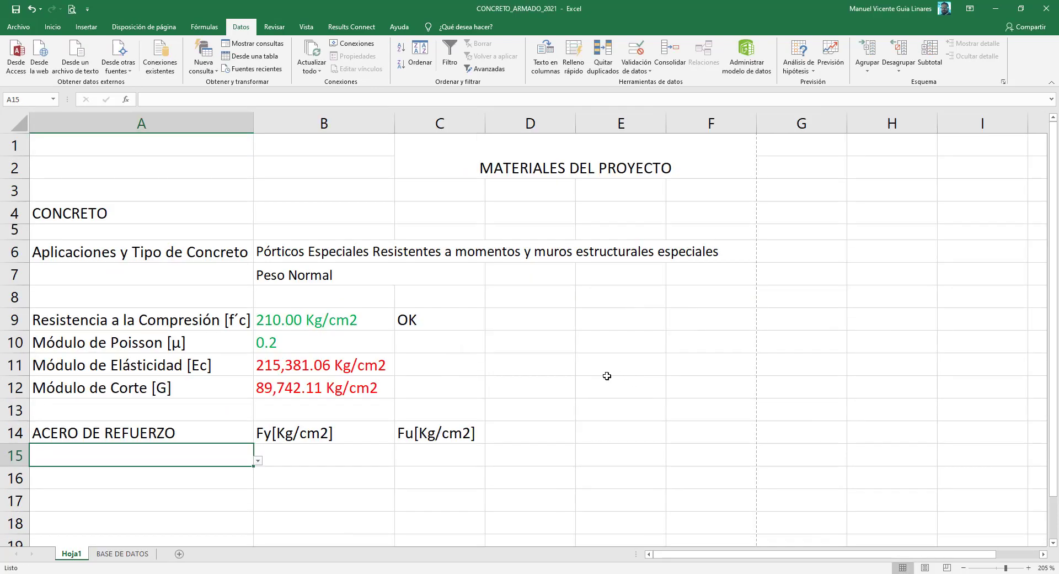
- Choose ASTM615 Gr40 as the reinforcing steel type in A15
{"action": "left_click", "coordinate": [258, 460]}
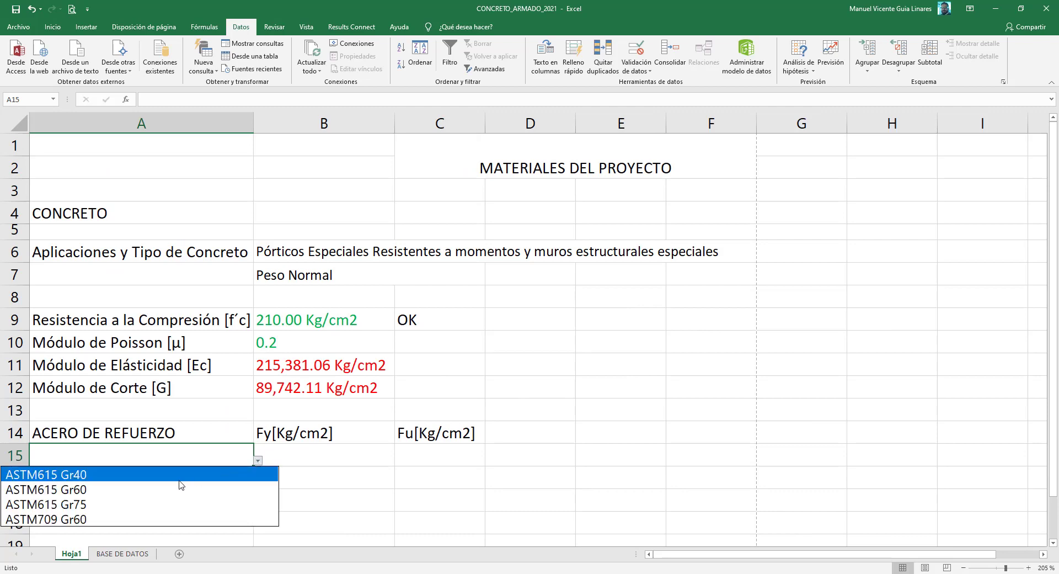
{"action": "left_click", "coordinate": [186, 481]}
{"action": "scroll", "coordinate": [234, 450], "scroll_direction": "down", "scroll_amount": 1}
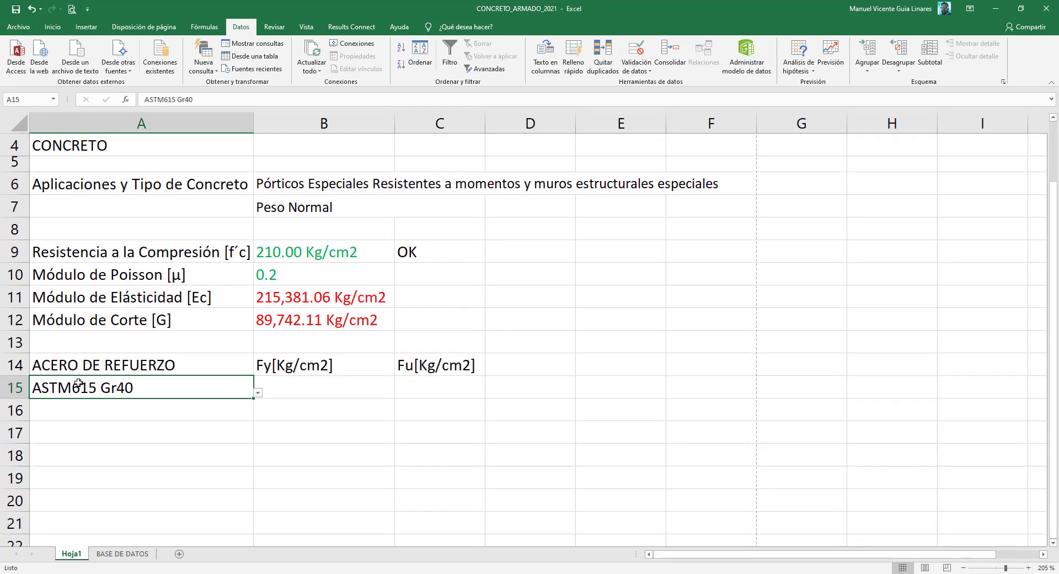
- Rename the first two steel types on the BASE DE DATOS sheet as ASTM-615 Gr40 in A10 and ASTM-615 Gr60 in A11
{"action": "left_click", "coordinate": [123, 554]}
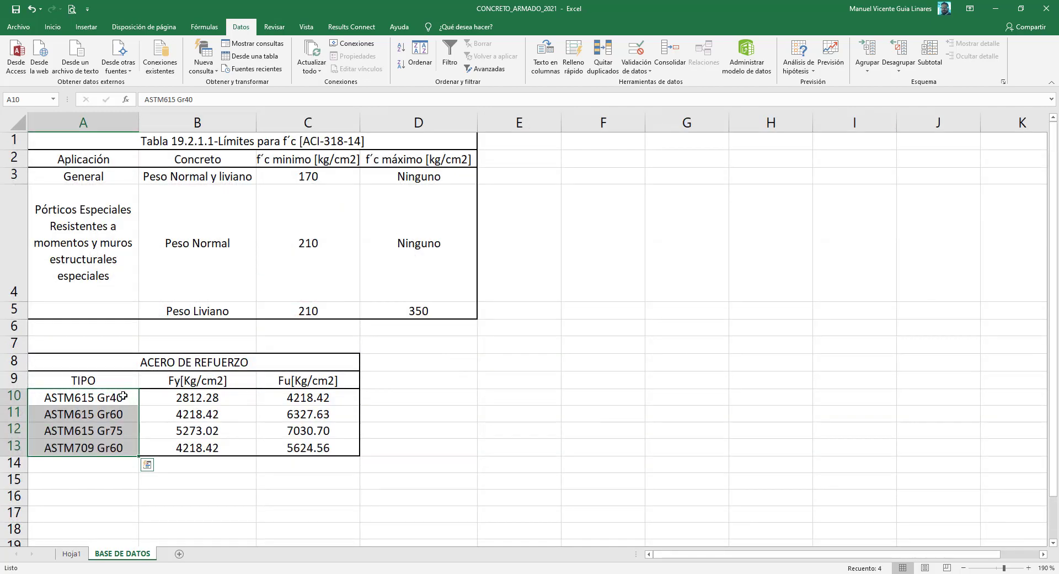
{"action": "left_click", "coordinate": [77, 399]}
{"action": "left_click", "coordinate": [166, 99]}
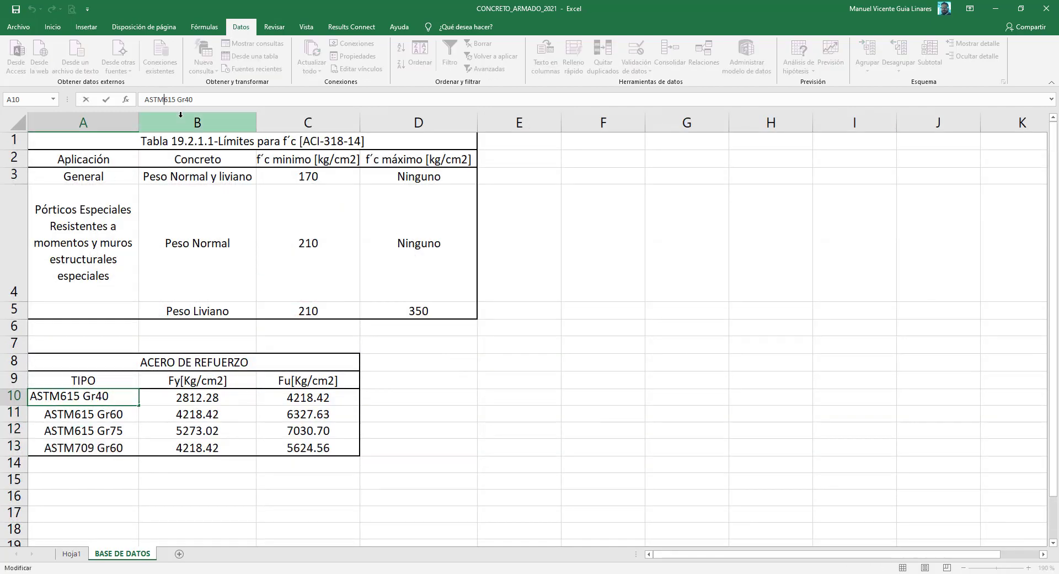
{"action": "type", "text": "-"}
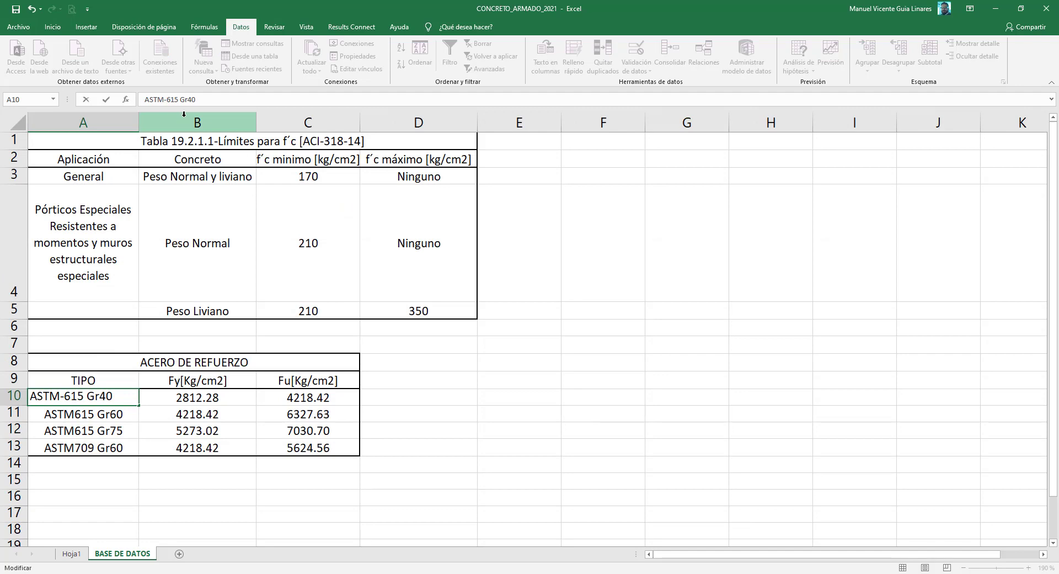
{"action": "key", "text": "Return"}
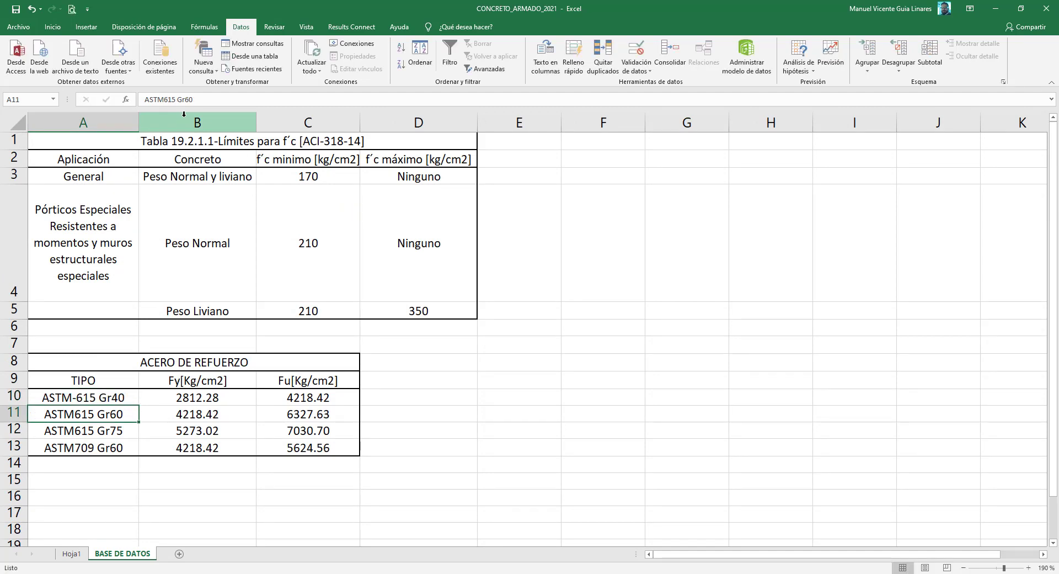
{"action": "left_click", "coordinate": [160, 99]}
{"action": "type", "text": "-"}
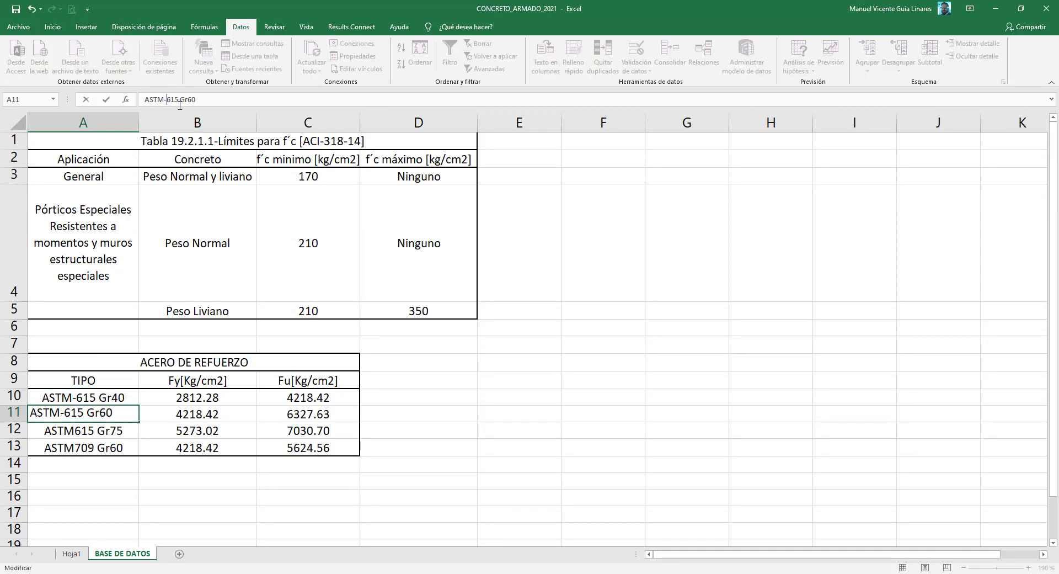
{"action": "key", "text": "Return"}
- Rename the last two steel types as ASTM-615 Gr75 in A12 and ASTM-709 Gr60 in A13
{"action": "left_click", "coordinate": [163, 99]}
{"action": "type", "text": "-"}
{"action": "key", "text": "Return"}
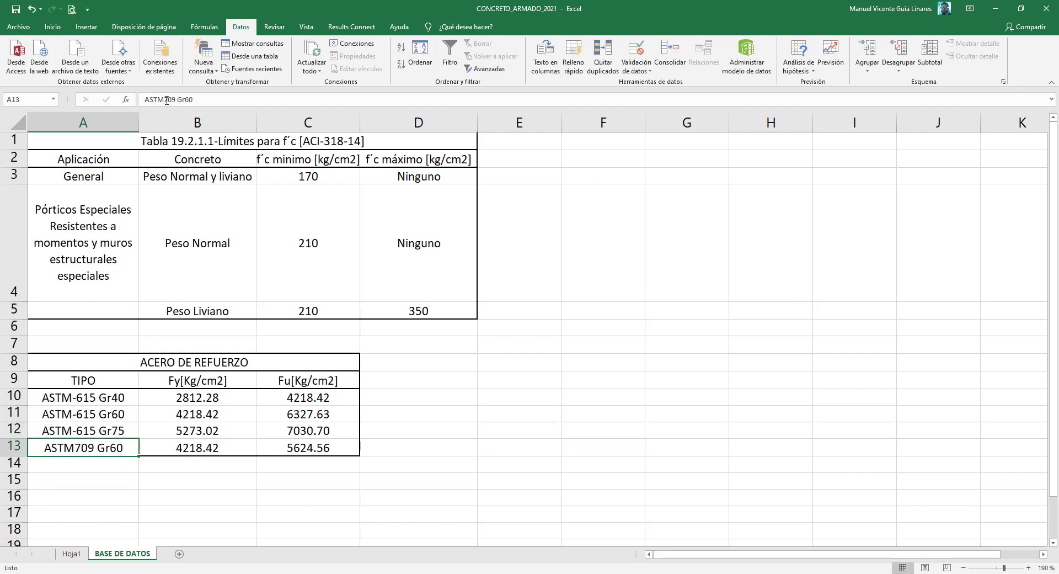
{"action": "left_click", "coordinate": [169, 100]}
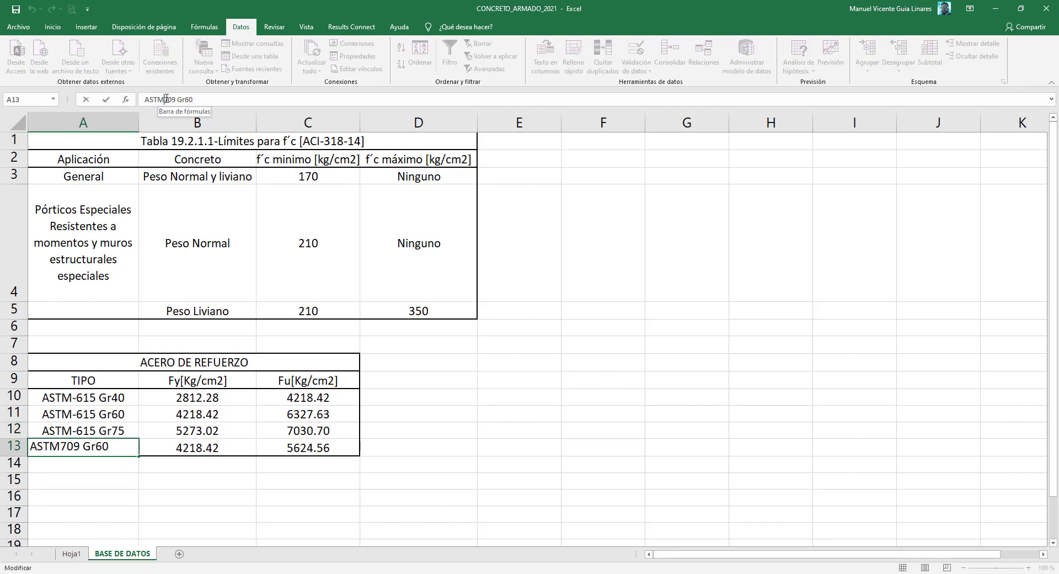
{"action": "type", "text": "-"}
{"action": "key", "text": "Return"}
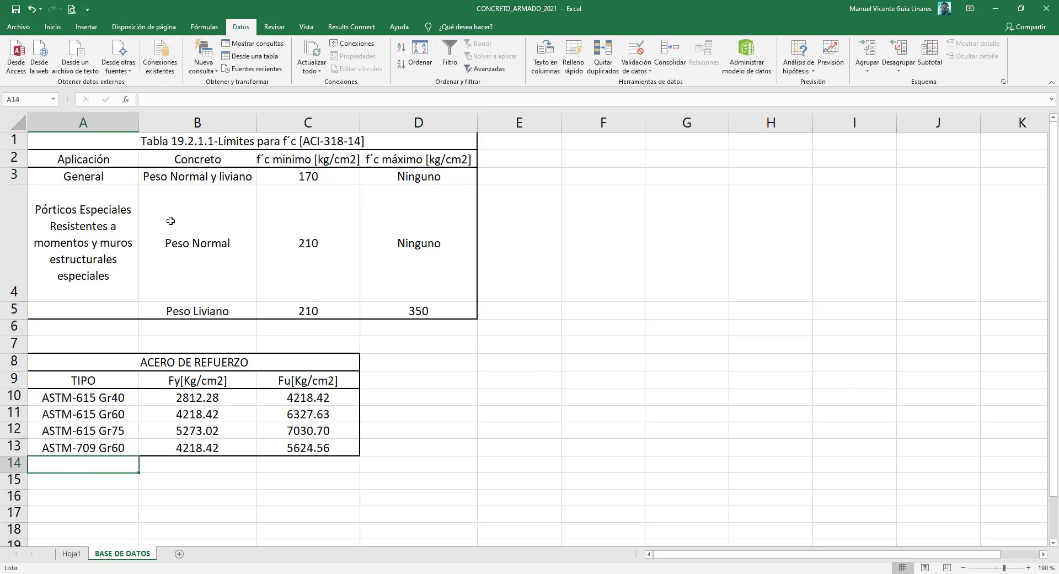
- Set the reinforcing steel type in A15 of Hoja1 to ASTM-615 Gr60
{"action": "left_click", "coordinate": [77, 555]}
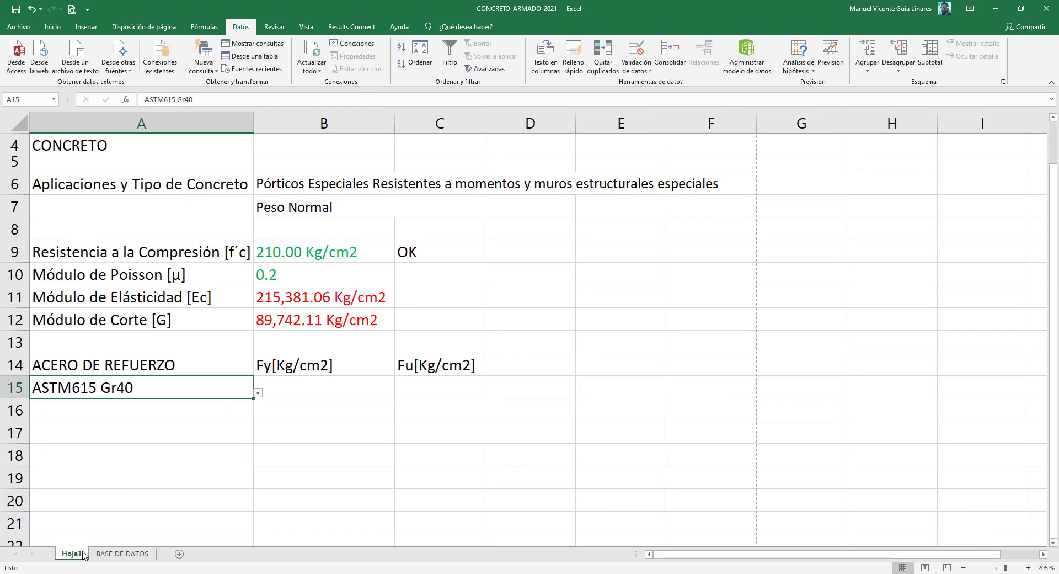
{"action": "left_click", "coordinate": [258, 392]}
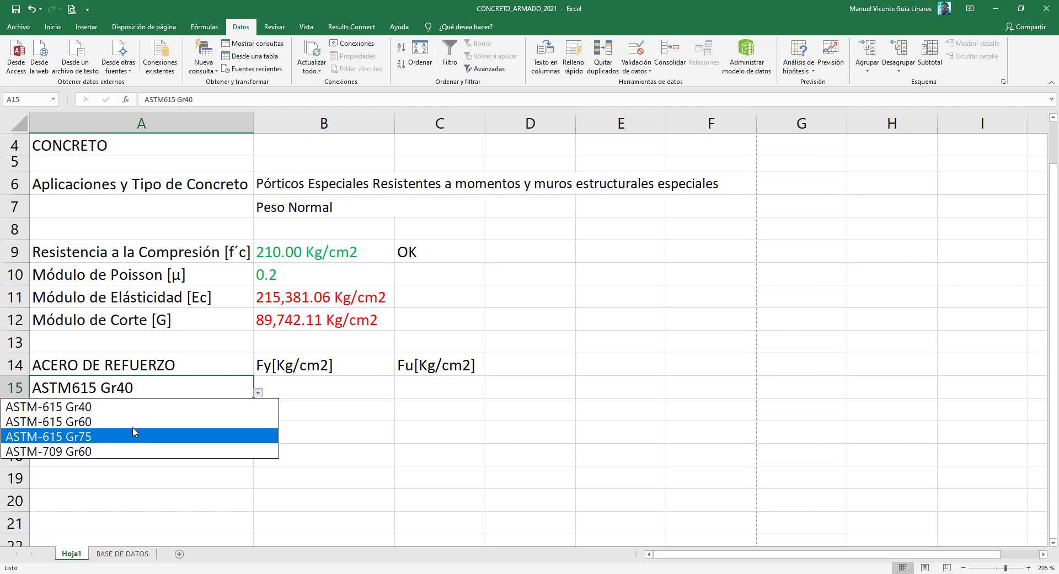
{"action": "left_click", "coordinate": [135, 422]}
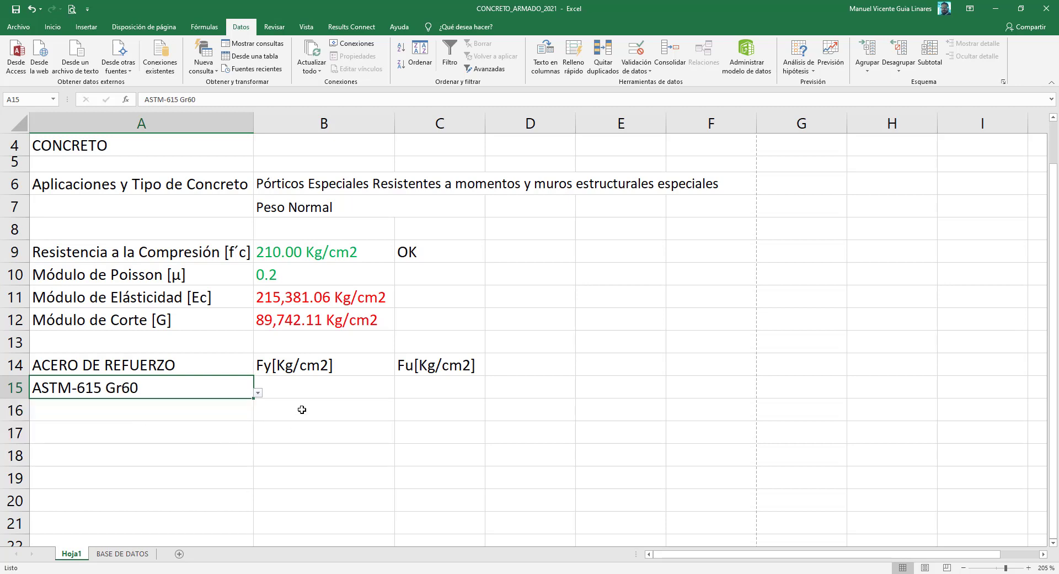
- Check the steel data in A10:C13 of BASE DE DATOS and start a BUSCARV formula for Fy in B15 of Hoja1
{"action": "left_click", "coordinate": [314, 391]}
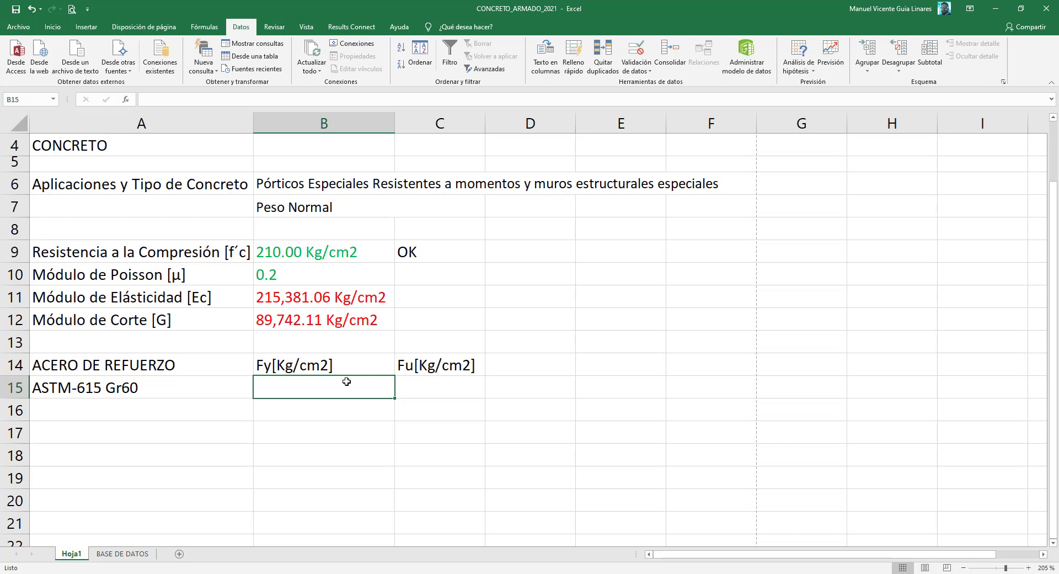
{"action": "left_click", "coordinate": [124, 552]}
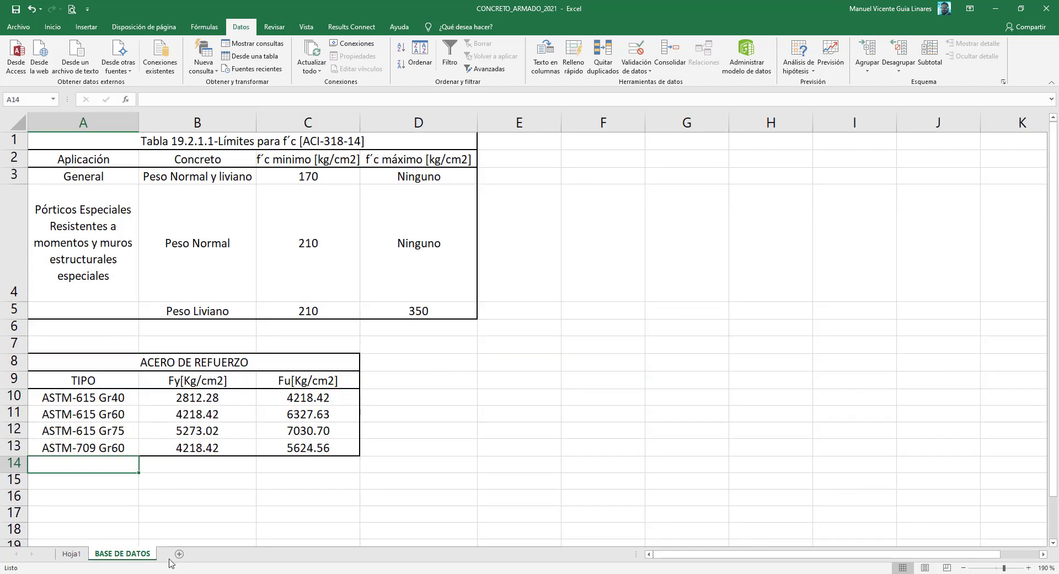
{"action": "left_click_drag", "start_coordinate": [37, 393], "coordinate": [299, 447]}
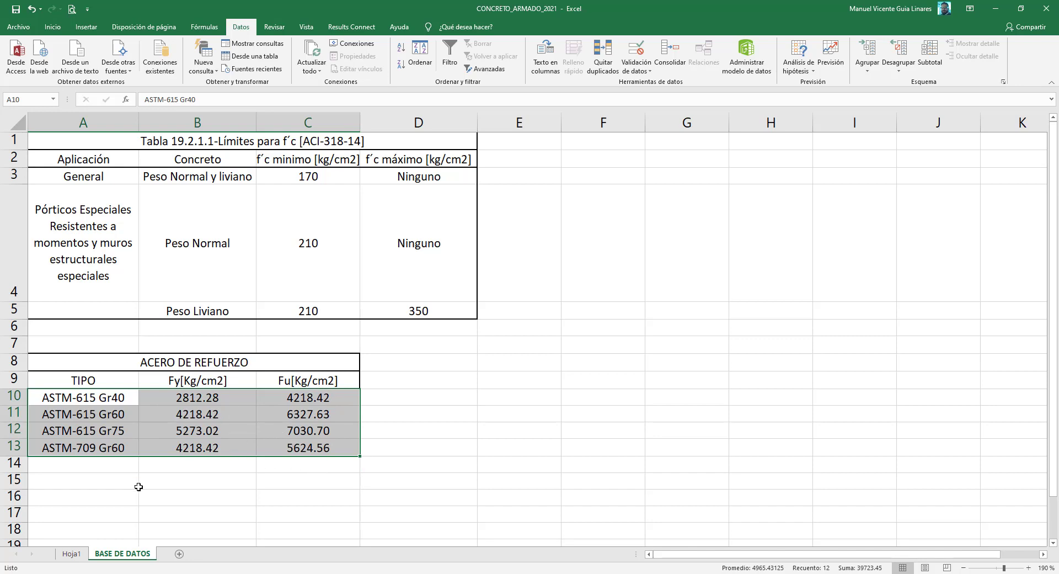
{"action": "left_click", "coordinate": [71, 553]}
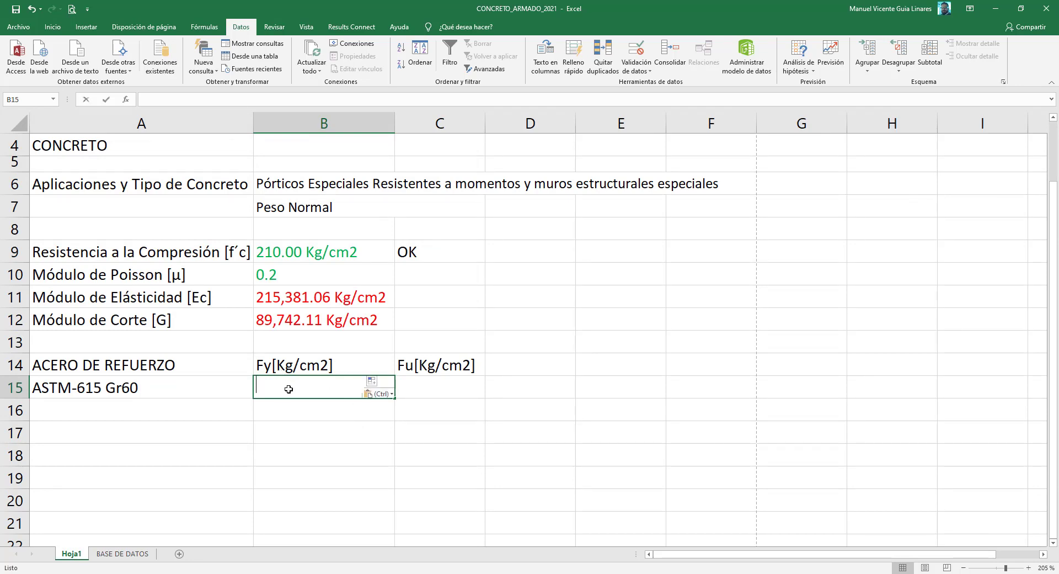
{"action": "type", "text": "="}
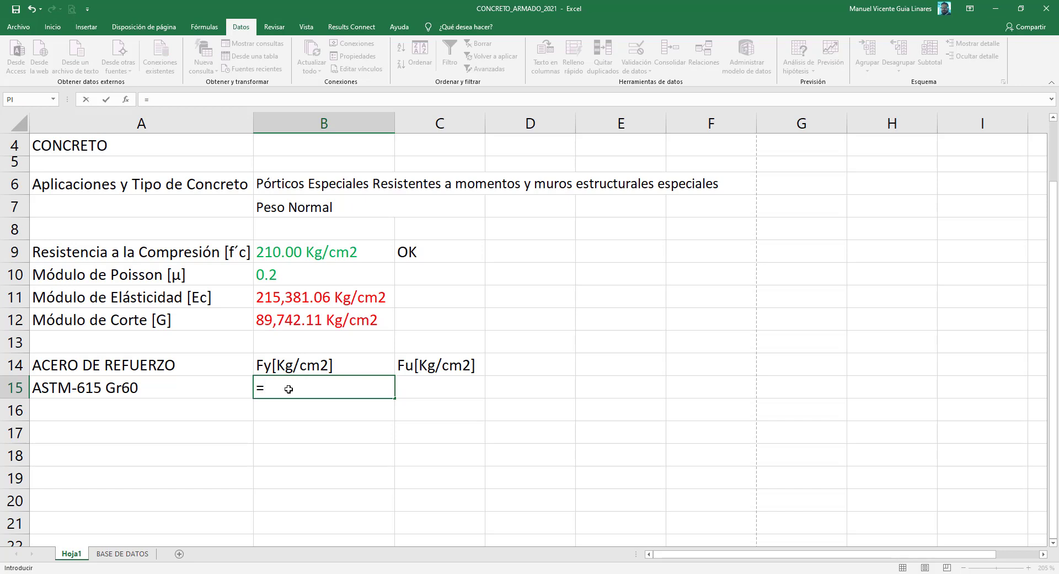
{"action": "type", "text": "BU"}
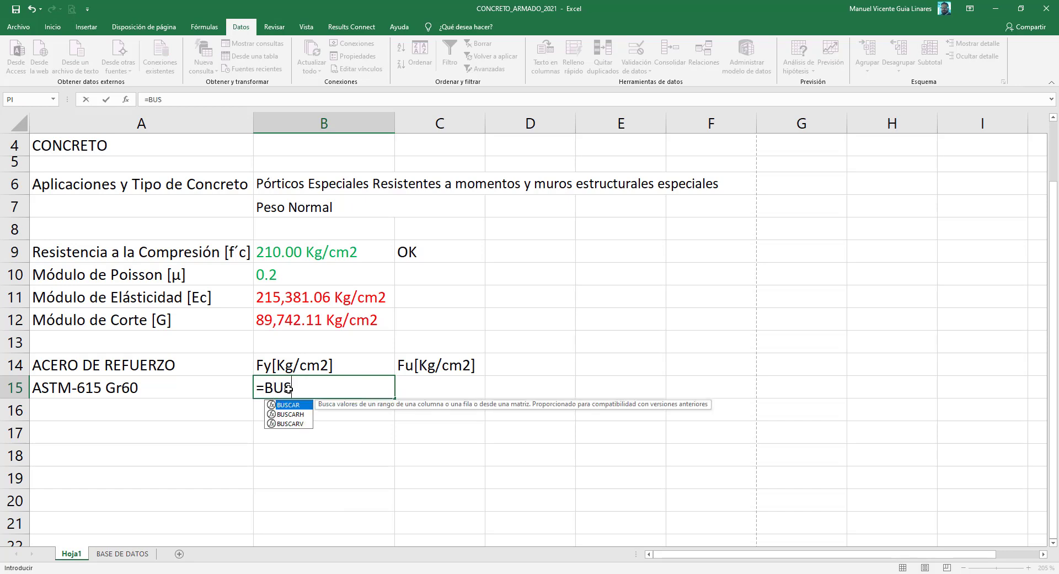
{"action": "type", "text": "S"}
{"action": "double_click", "coordinate": [301, 423]}
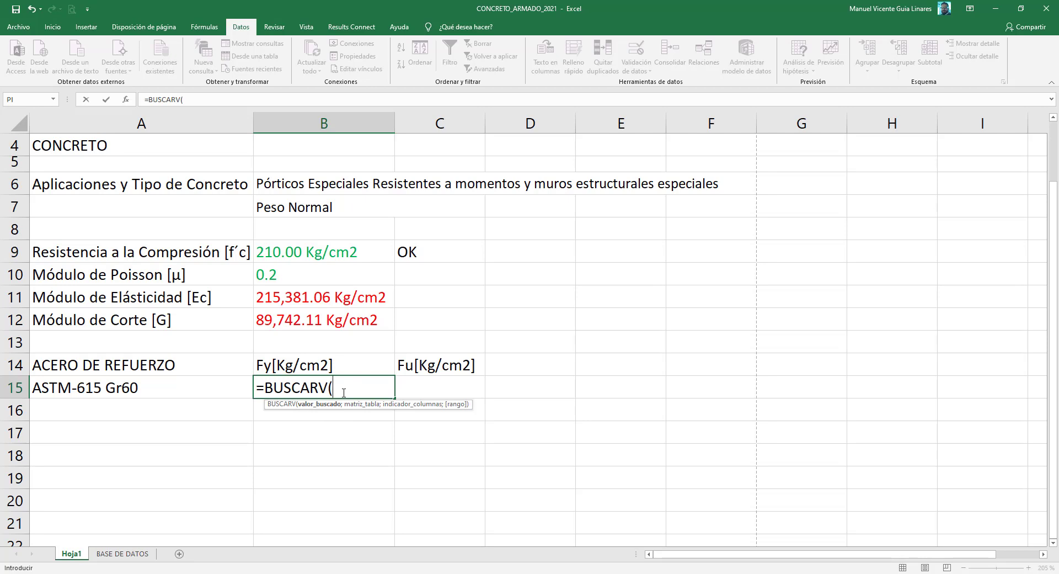
- Use A15 as the absolute lookup value $A$15 in the BUSCARV formula of B15
{"action": "key", "text": "ctrl"}
{"action": "key", "text": "ctrl"}
{"action": "key", "text": "ctrl"}
{"action": "key", "text": "ctrl"}
{"action": "key", "text": "ctrl"}
{"action": "left_click", "coordinate": [132, 389]}
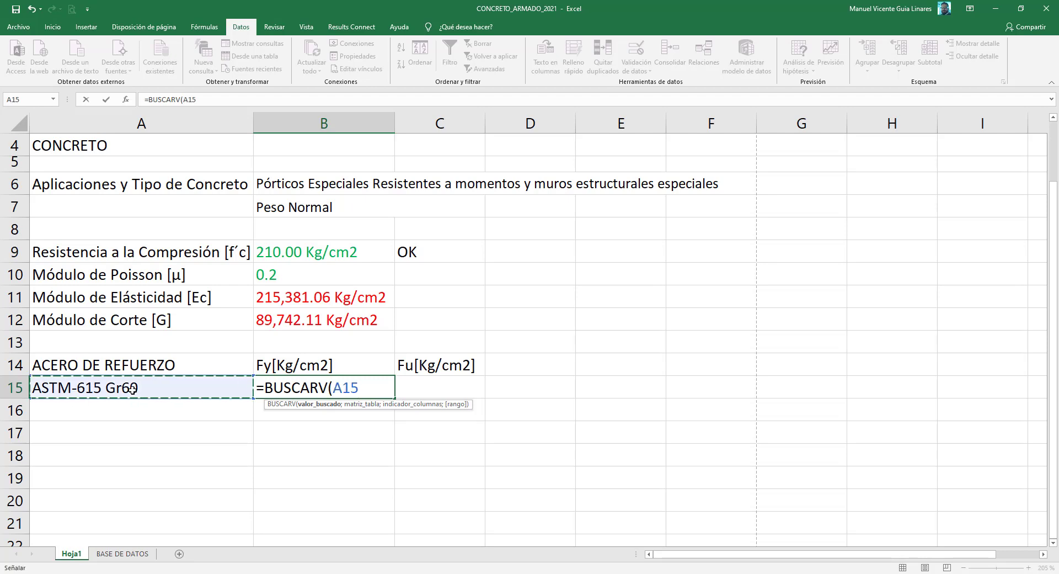
{"action": "key", "text": "F4"}
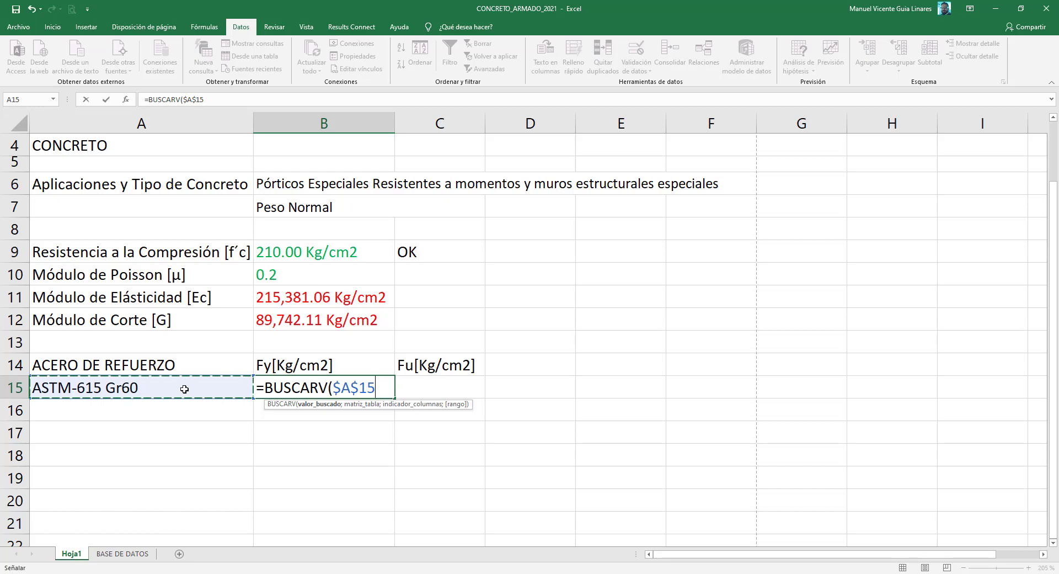
{"action": "type", "text": ";"}
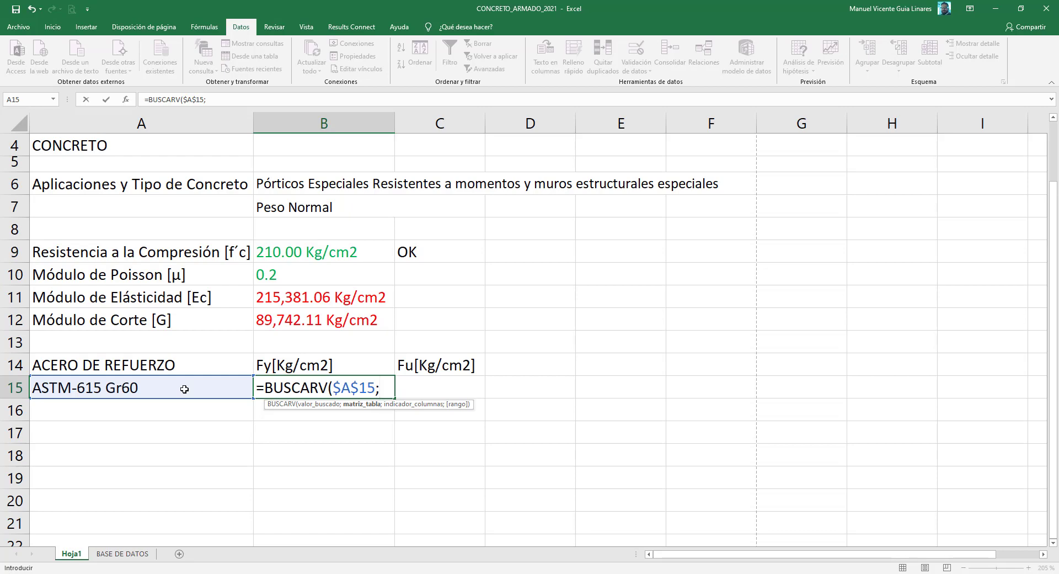
- Complete the Fy lookup with table A10:C13 of BASE DE DATOS, column index 2 and exact match 0
{"action": "left_click", "coordinate": [148, 554]}
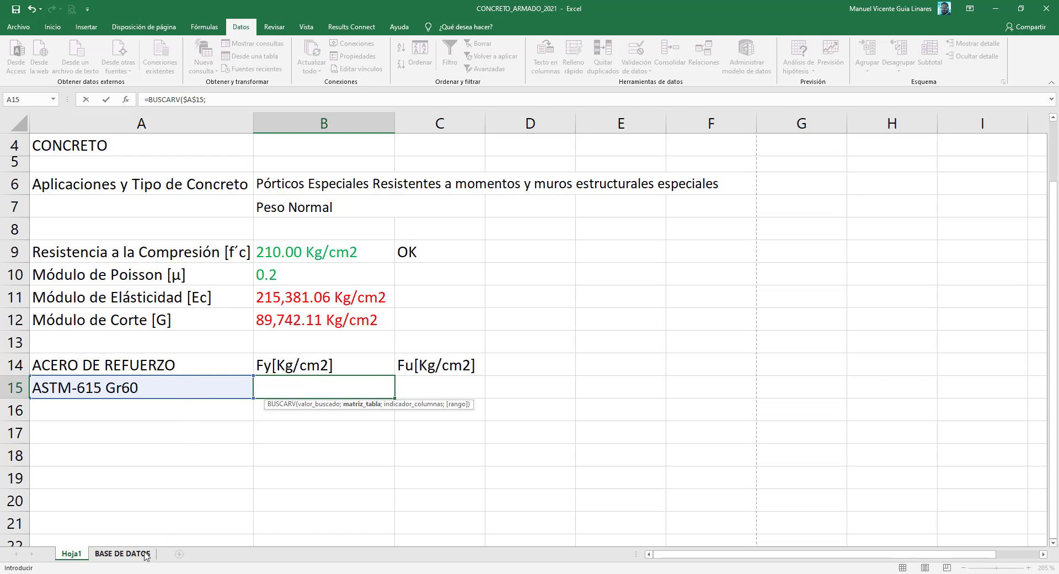
{"action": "left_click_drag", "start_coordinate": [109, 397], "coordinate": [183, 433]}
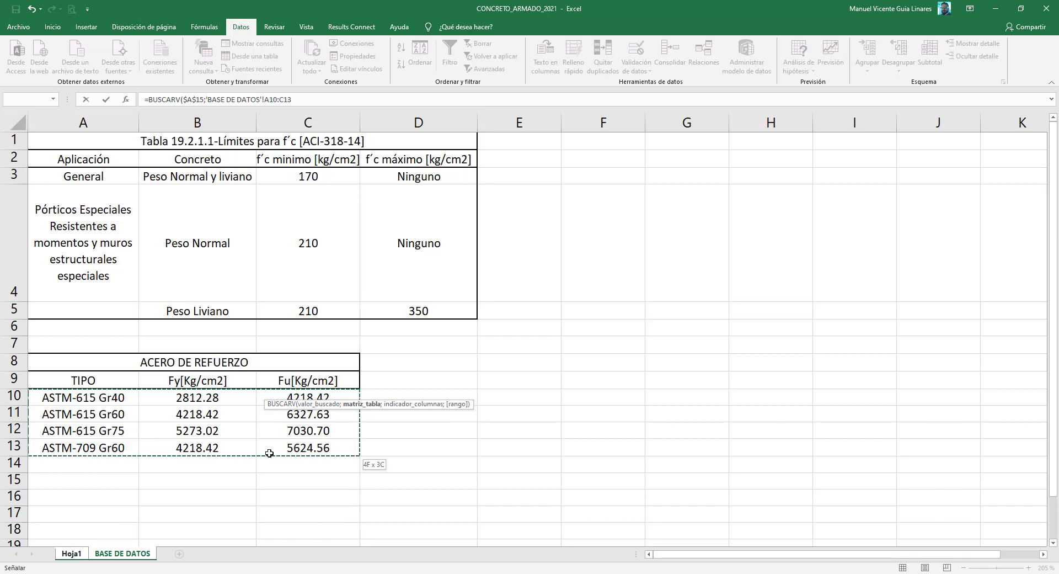
{"action": "left_click_drag", "start_coordinate": [269, 453], "coordinate": [269, 453]}
{"action": "left_click", "coordinate": [302, 101]}
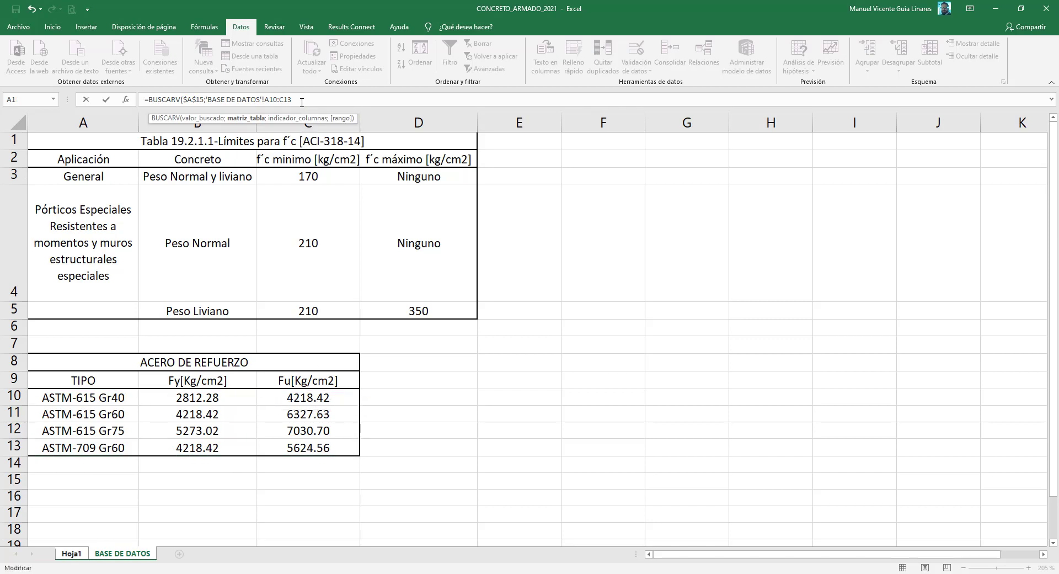
{"action": "type", "text": ";2"}
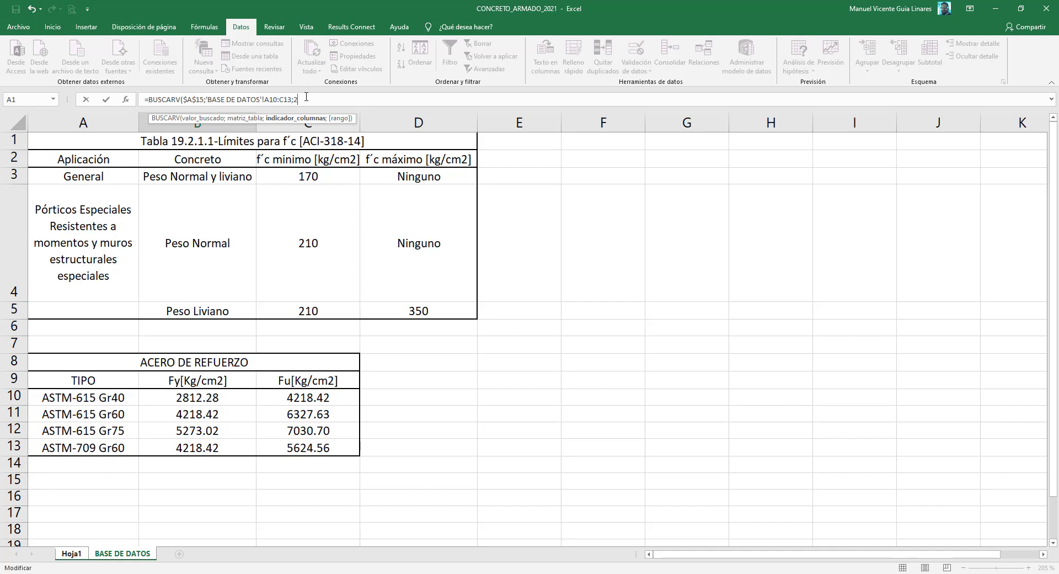
{"action": "type", "text": ";"}
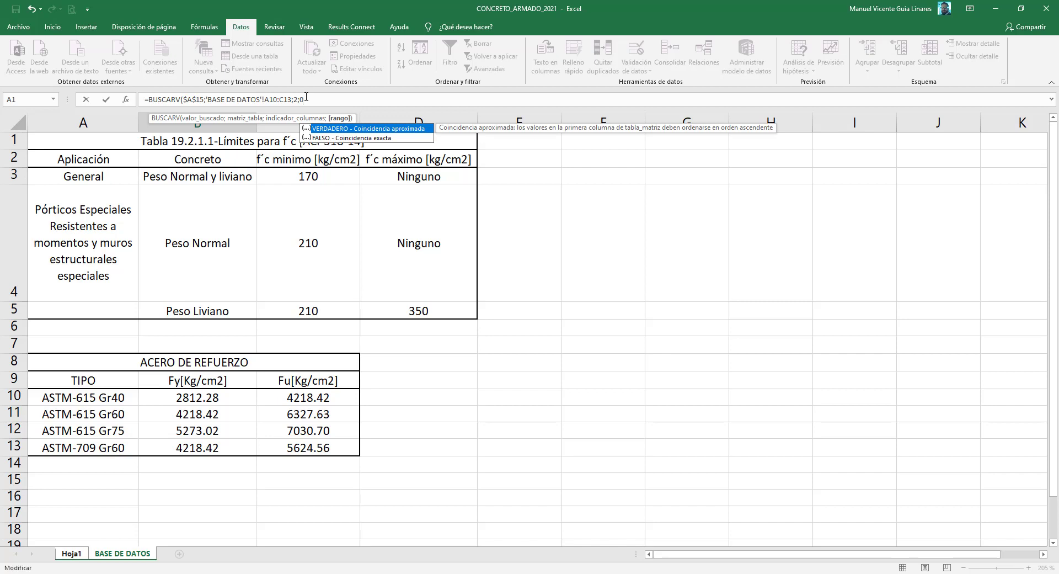
{"action": "type", "text": "0)"}
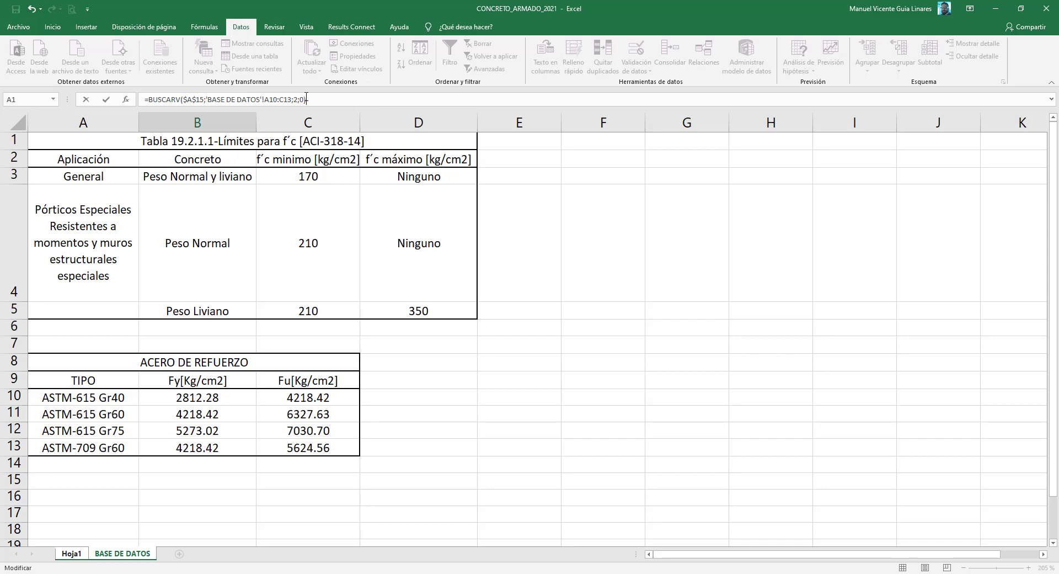
{"action": "key", "text": "Return"}
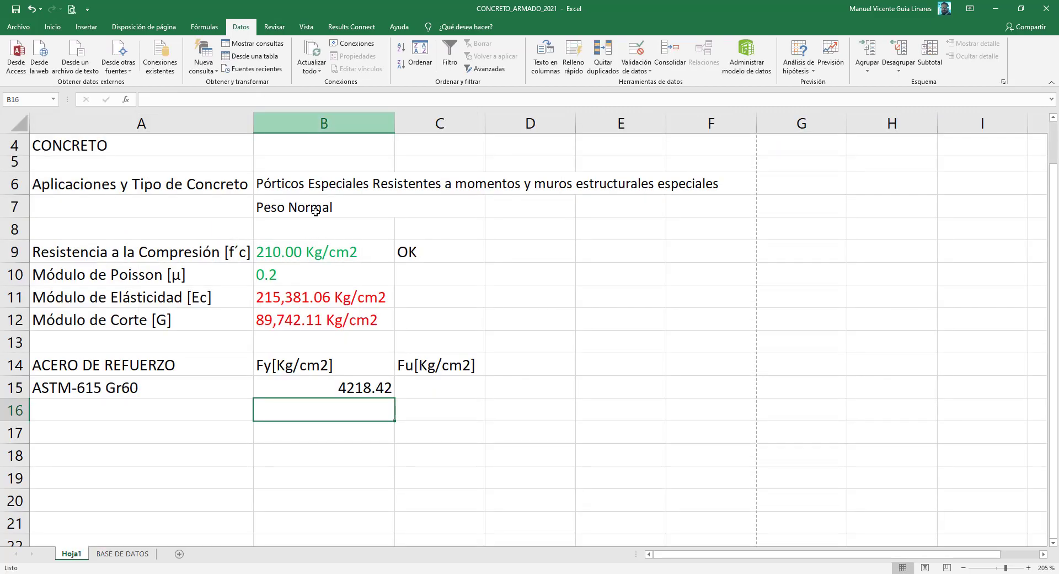
- Center the contents of B15:C15 horizontally and vertically
{"action": "left_click", "coordinate": [331, 389]}
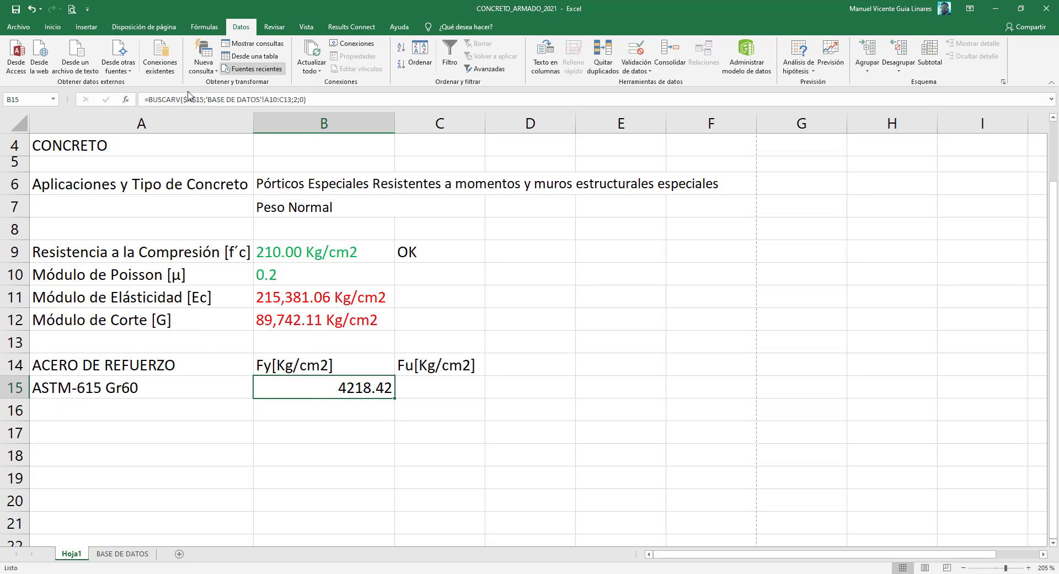
{"action": "left_click_drag", "start_coordinate": [338, 390], "coordinate": [413, 391]}
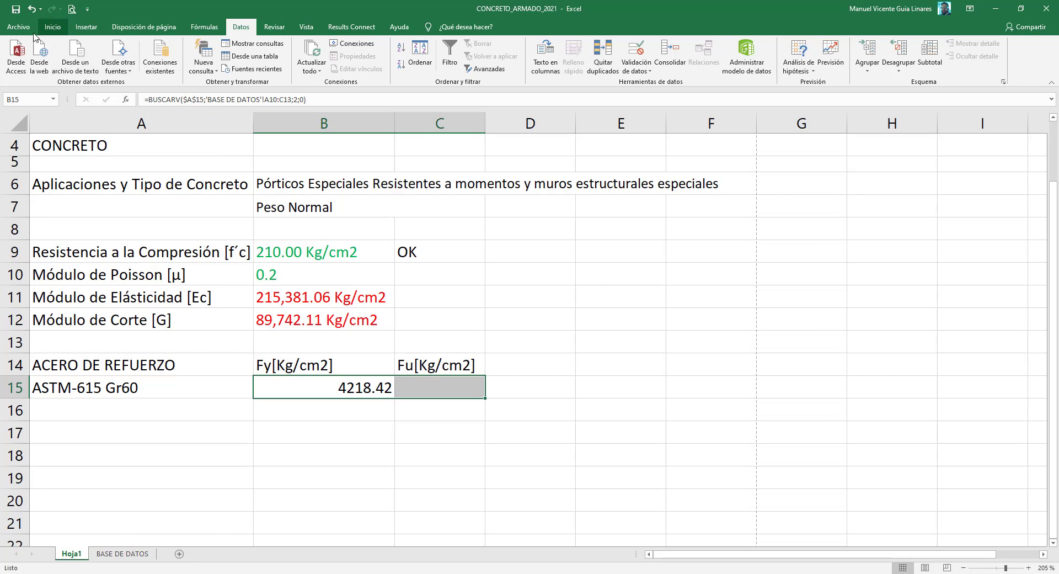
{"action": "left_click", "coordinate": [53, 27]}
{"action": "left_click", "coordinate": [234, 64]}
{"action": "left_click", "coordinate": [234, 47]}
{"action": "left_click", "coordinate": [345, 383]}
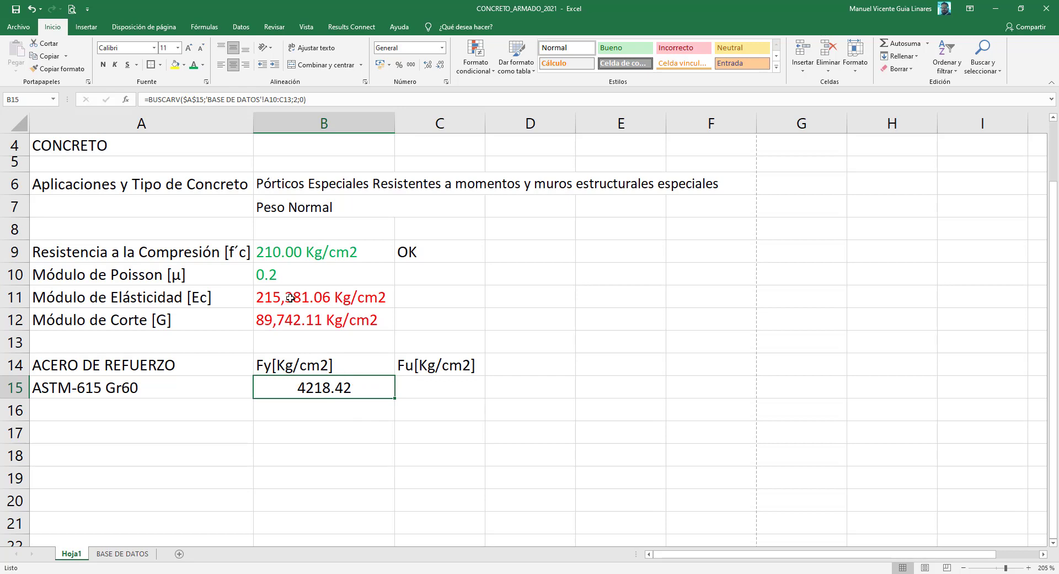
- Format B15:C15 as numbers with two decimals and a thousands separator
{"action": "left_click_drag", "start_coordinate": [438, 393], "coordinate": [369, 388]}
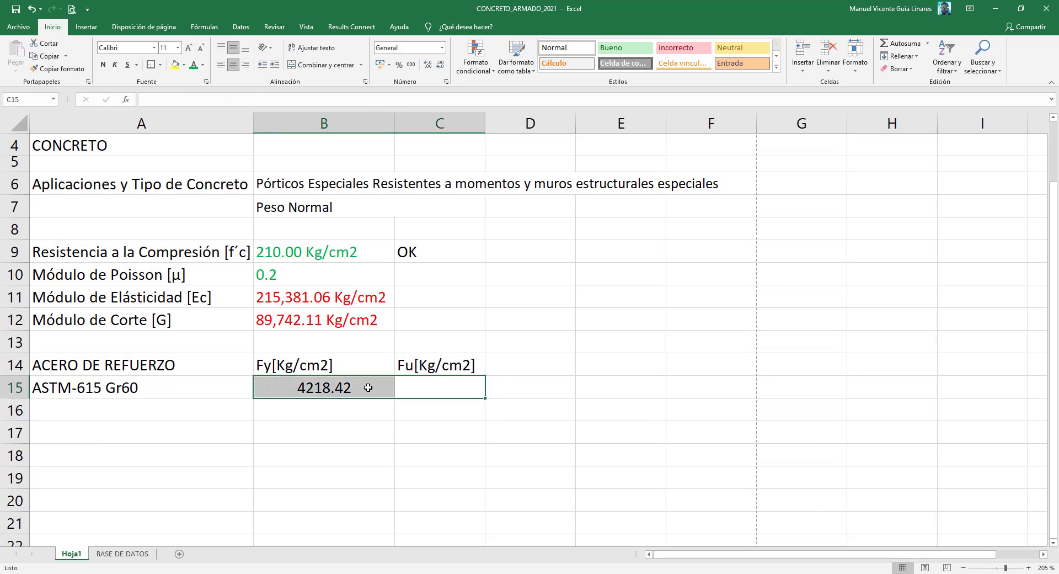
{"action": "right_click", "coordinate": [369, 387]}
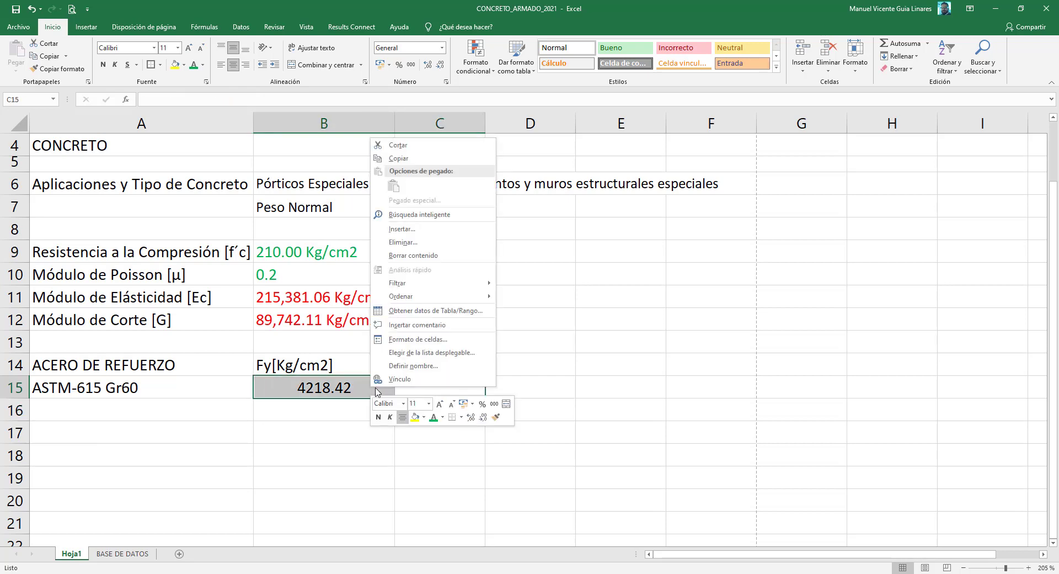
{"action": "left_click", "coordinate": [422, 339]}
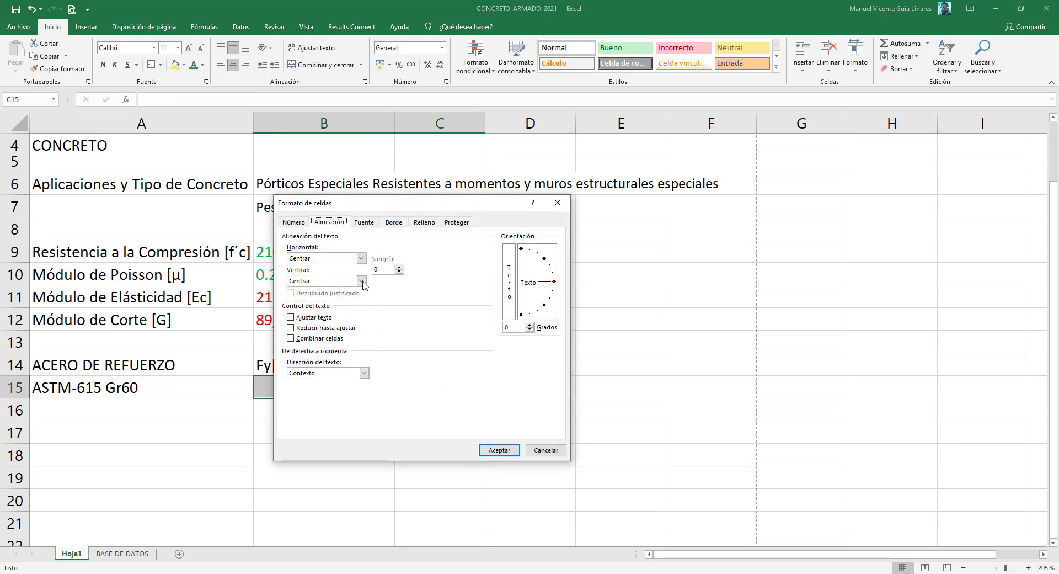
{"action": "left_click", "coordinate": [298, 224]}
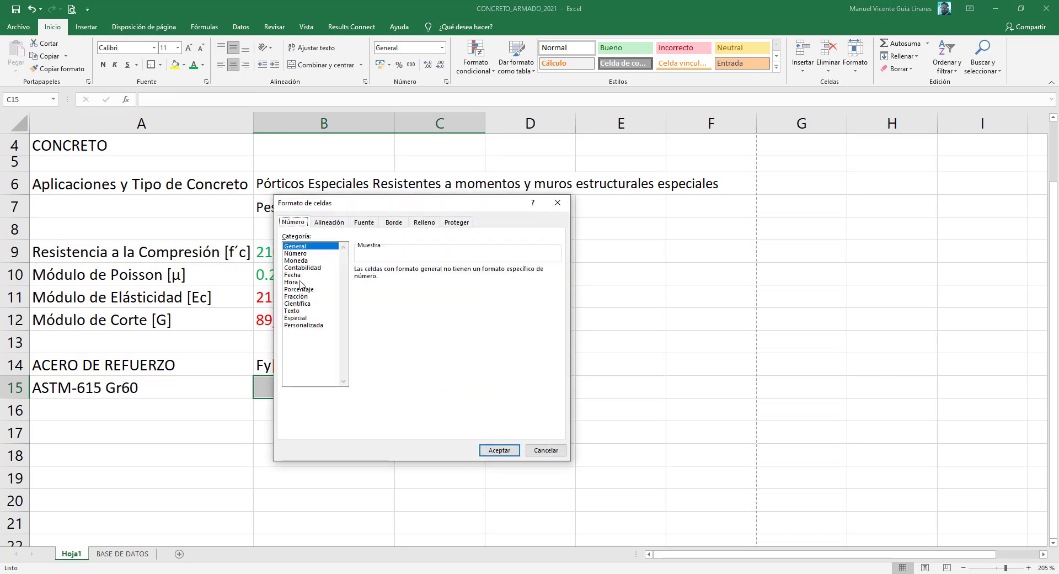
{"action": "left_click", "coordinate": [304, 253]}
{"action": "left_click", "coordinate": [369, 284]}
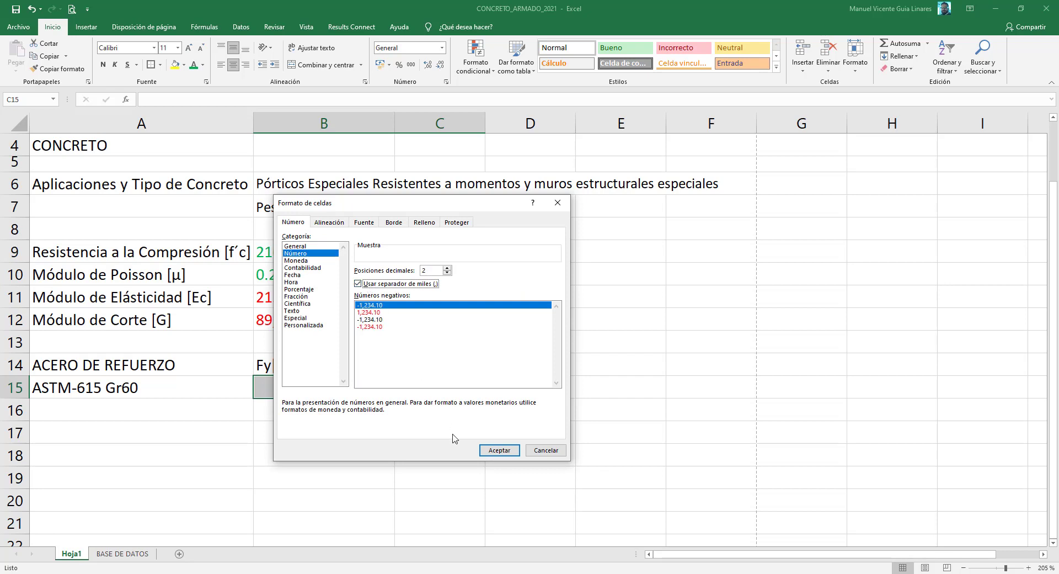
{"action": "left_click", "coordinate": [499, 451]}
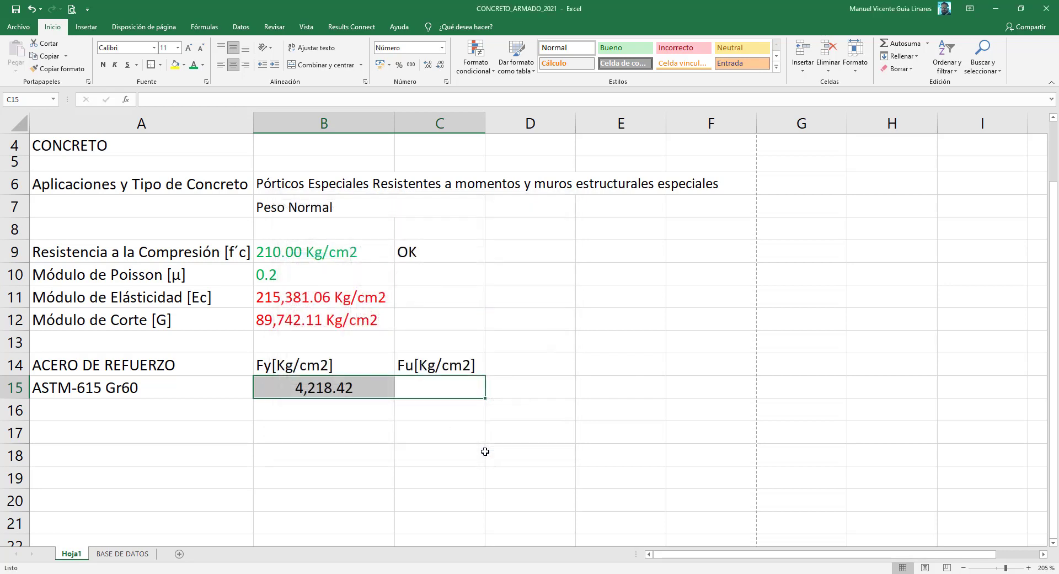
{"action": "left_click", "coordinate": [312, 432]}
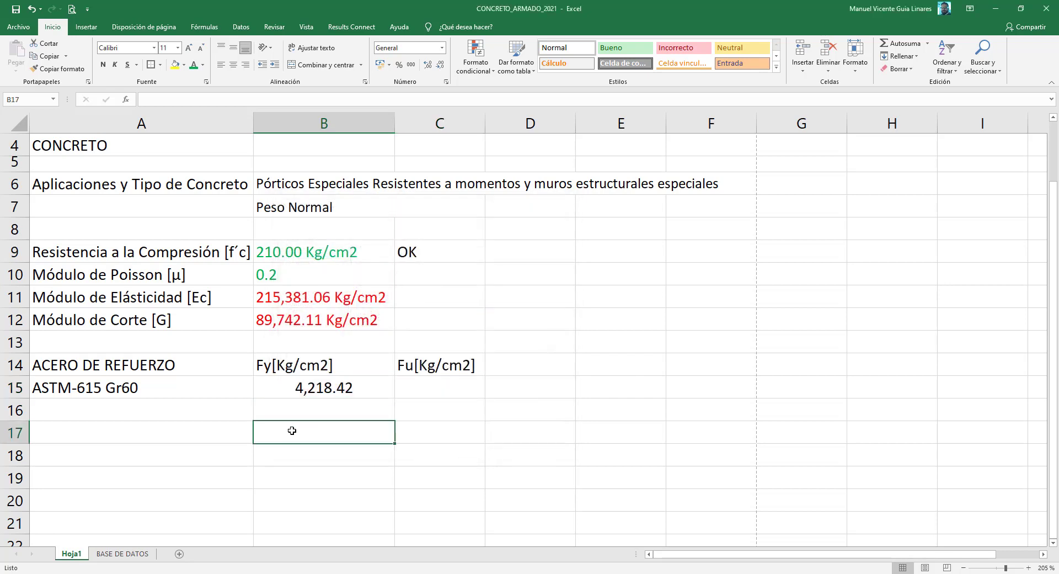
- Try to fill the Fy lookup formula from B15 into C15, and undo the fill
{"action": "left_click", "coordinate": [300, 384]}
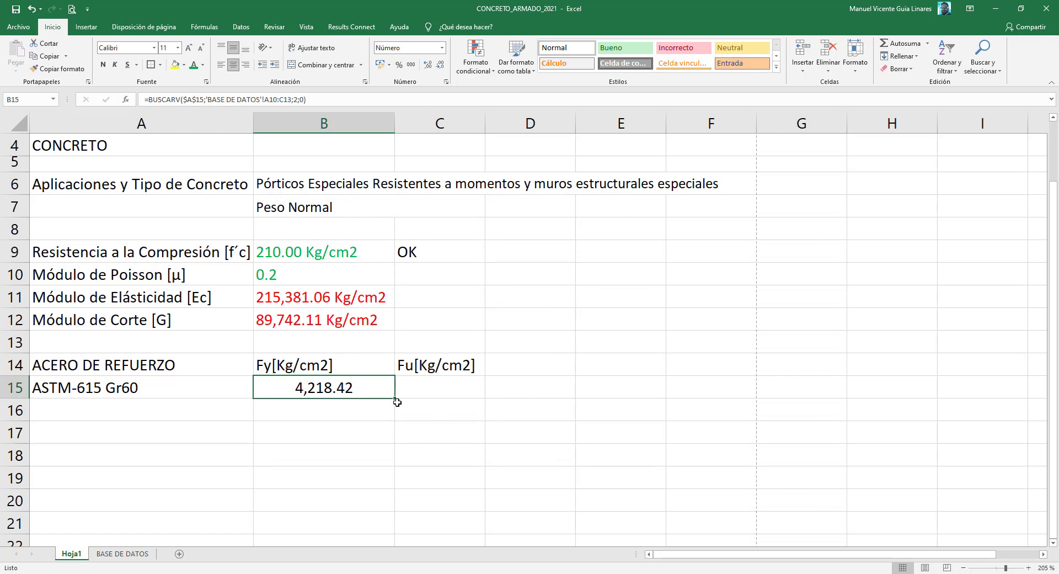
{"action": "left_click_drag", "start_coordinate": [396, 397], "coordinate": [488, 397]}
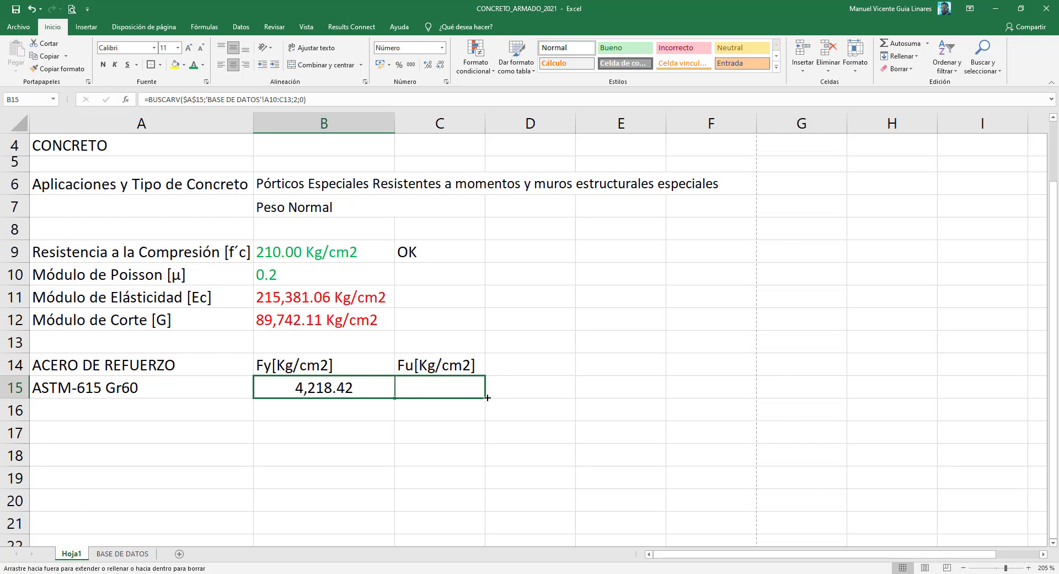
{"action": "left_click_drag", "start_coordinate": [488, 397], "coordinate": [487, 397]}
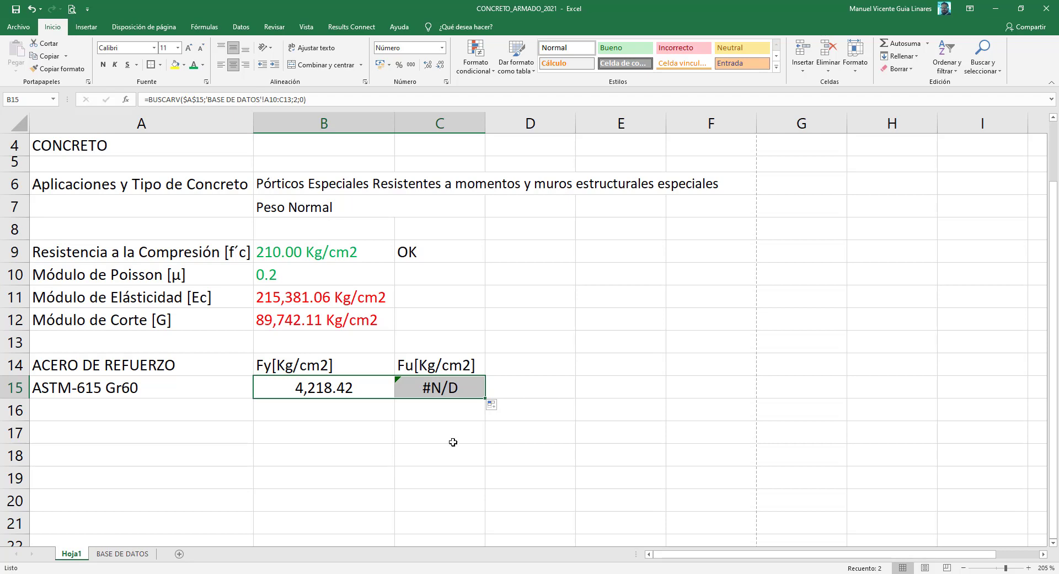
{"action": "key", "text": "ctrl+z"}
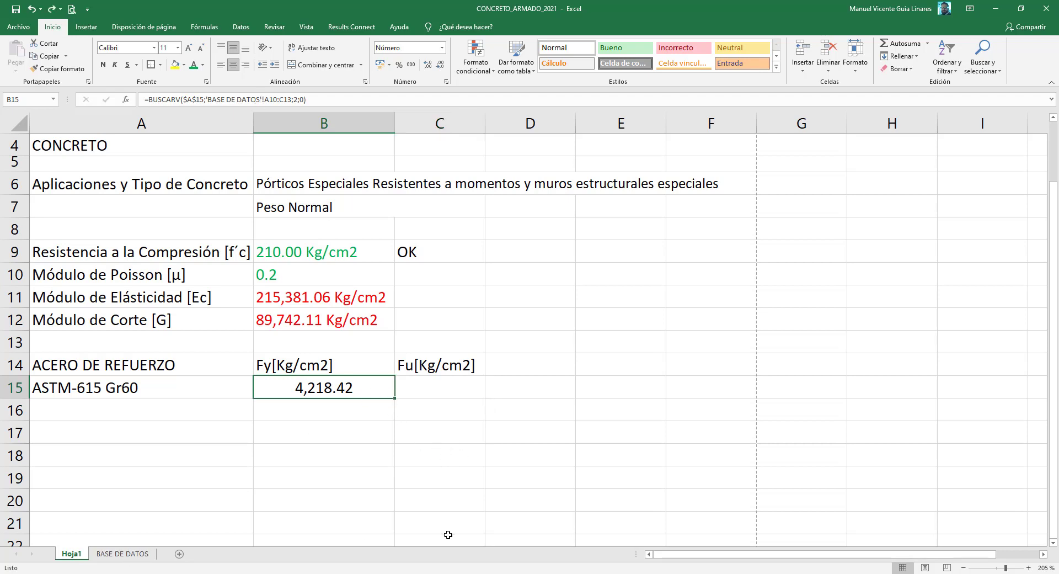
- Make the table range in the B15 lookup formula absolute as $A$10:$C$13
{"action": "left_click", "coordinate": [272, 100]}
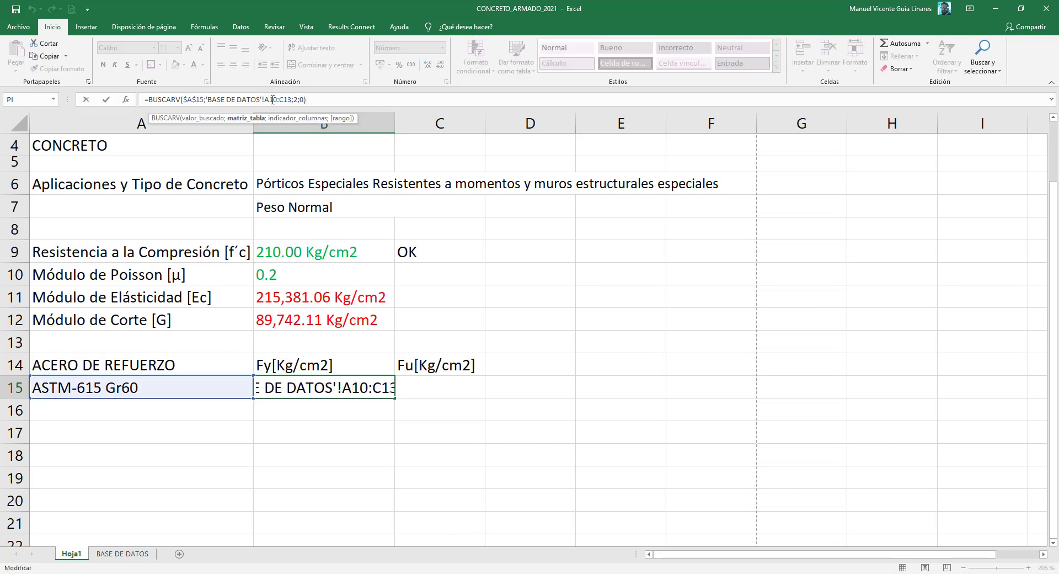
{"action": "key", "text": "F4"}
{"action": "left_click", "coordinate": [292, 100]}
{"action": "key", "text": "F4"}
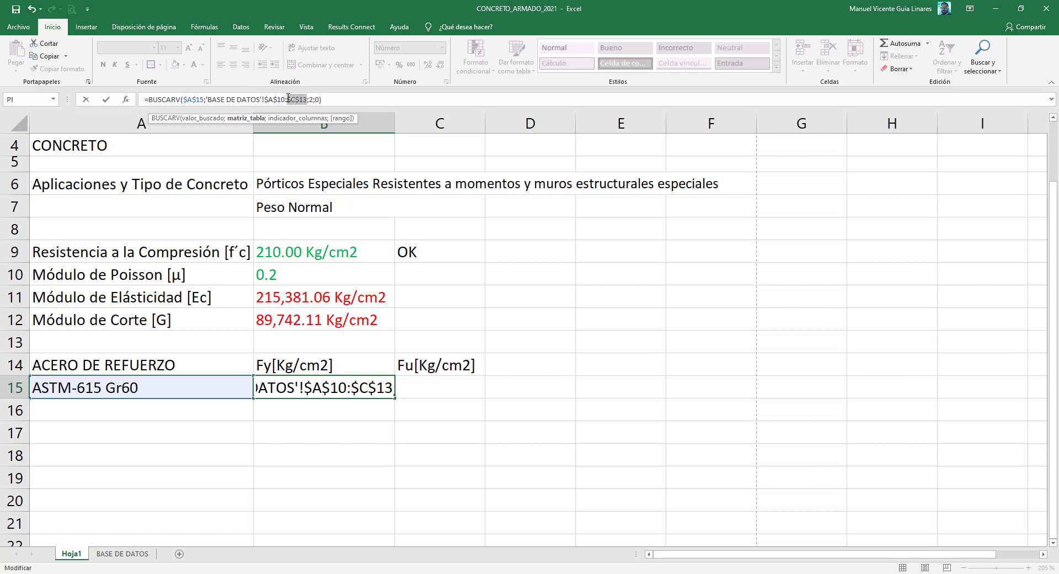
{"action": "key", "text": "Return"}
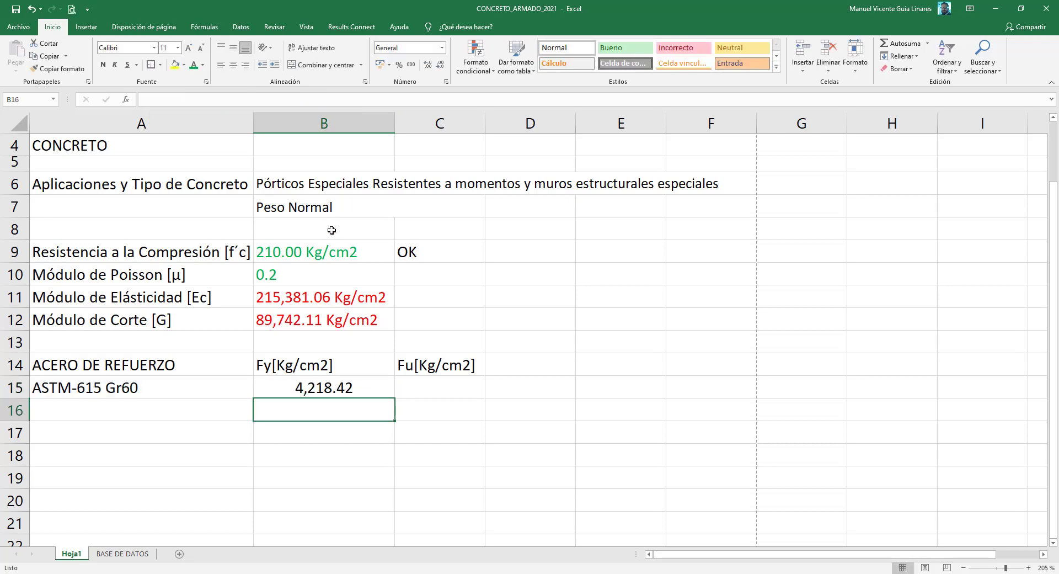
- Fill the lookup formula with absolute references from B15 into C15 under Fu[Kg/cm2]
{"action": "left_click", "coordinate": [369, 389]}
{"action": "left_click_drag", "start_coordinate": [394, 399], "coordinate": [479, 402]}
{"action": "left_click", "coordinate": [458, 387]}
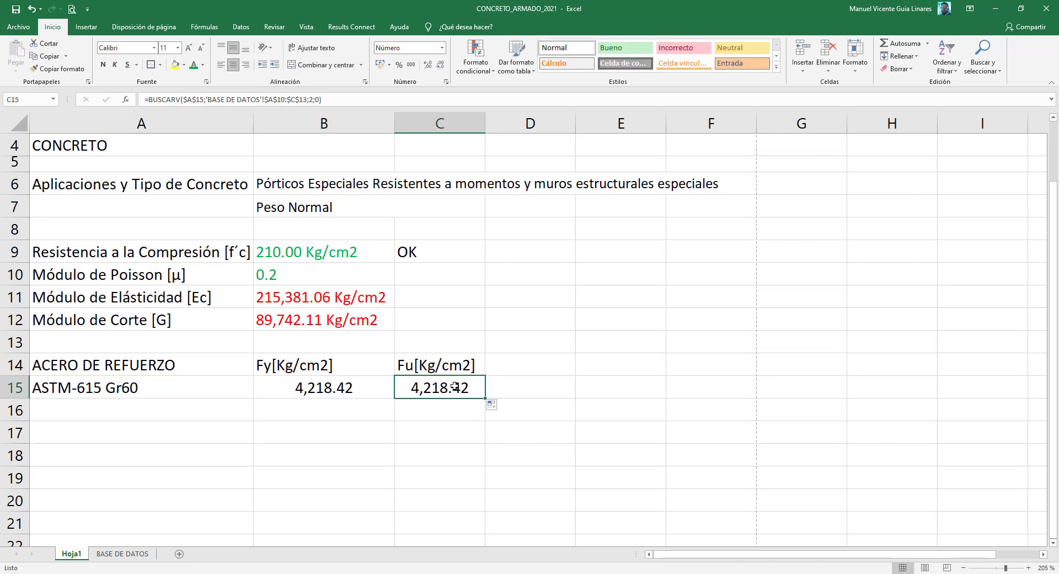
- Change the column index of the BUSCARV formula in C15 to 3 so that it looks up Fu
{"action": "double_click", "coordinate": [455, 387]}
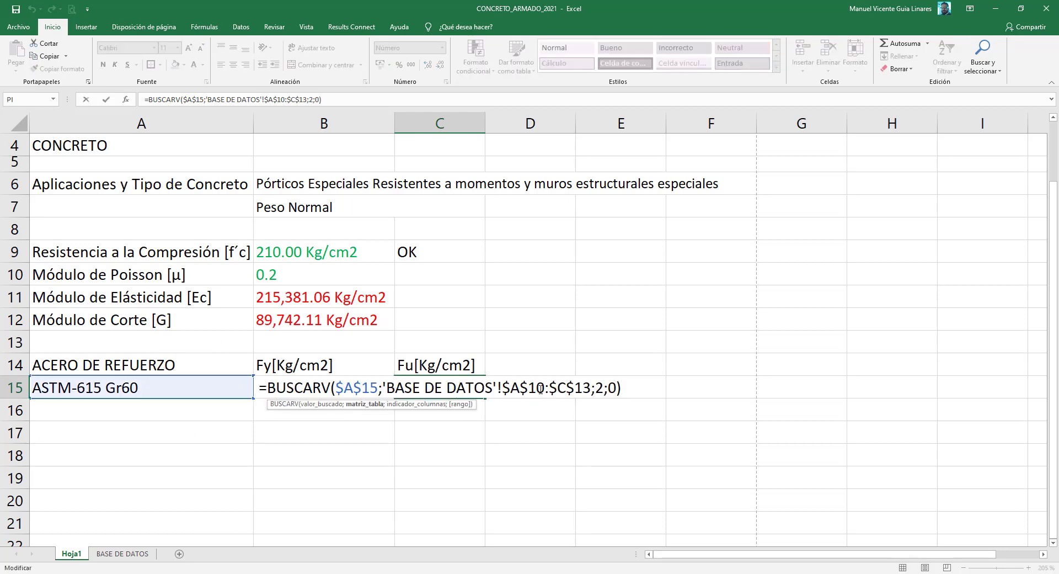
{"action": "key", "text": "Escape"}
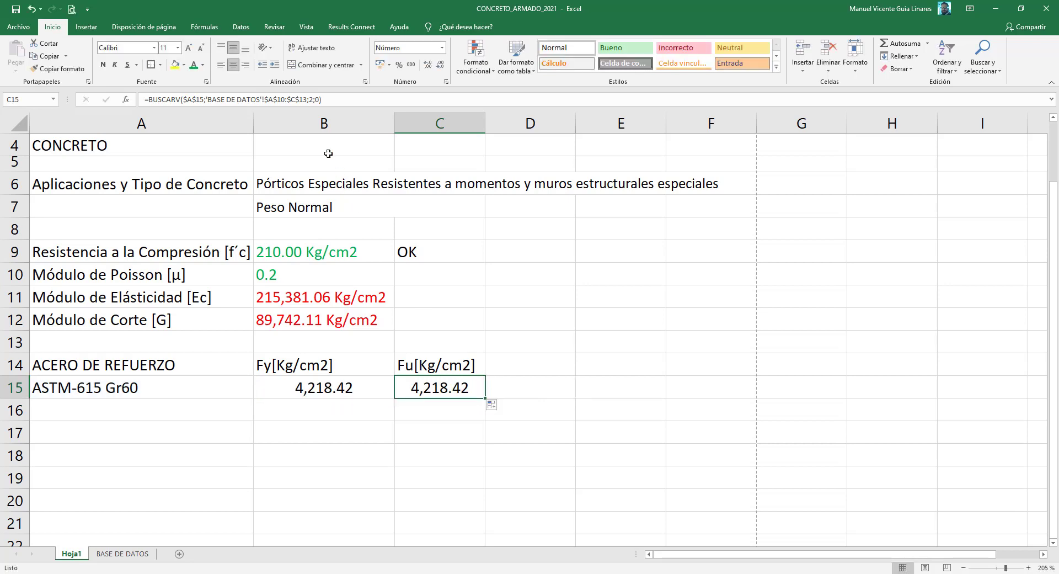
{"action": "left_click", "coordinate": [312, 99]}
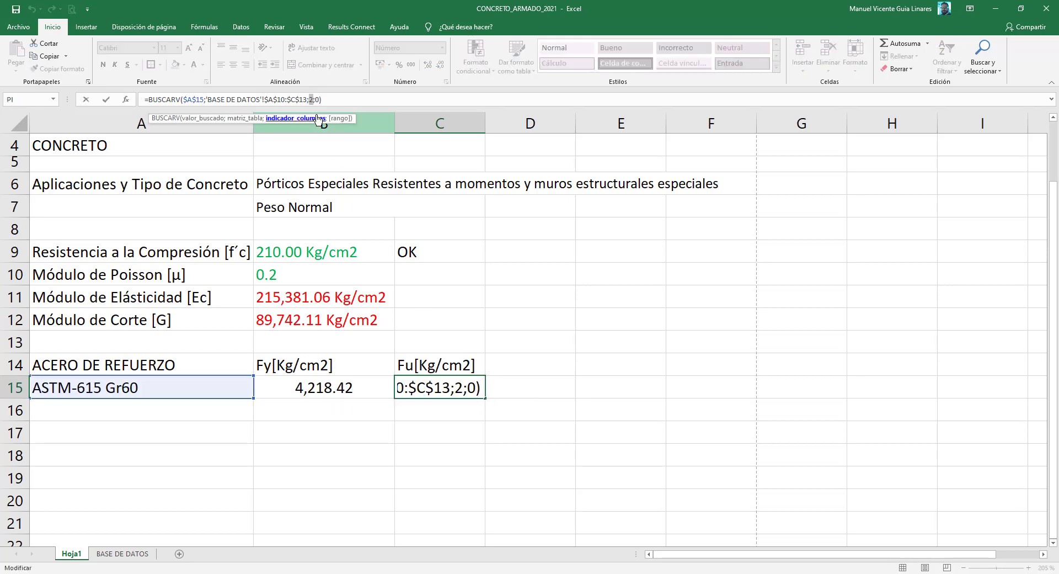
{"action": "left_click", "coordinate": [313, 101]}
{"action": "key", "text": "BackSpace"}
{"action": "type", "text": "3"}
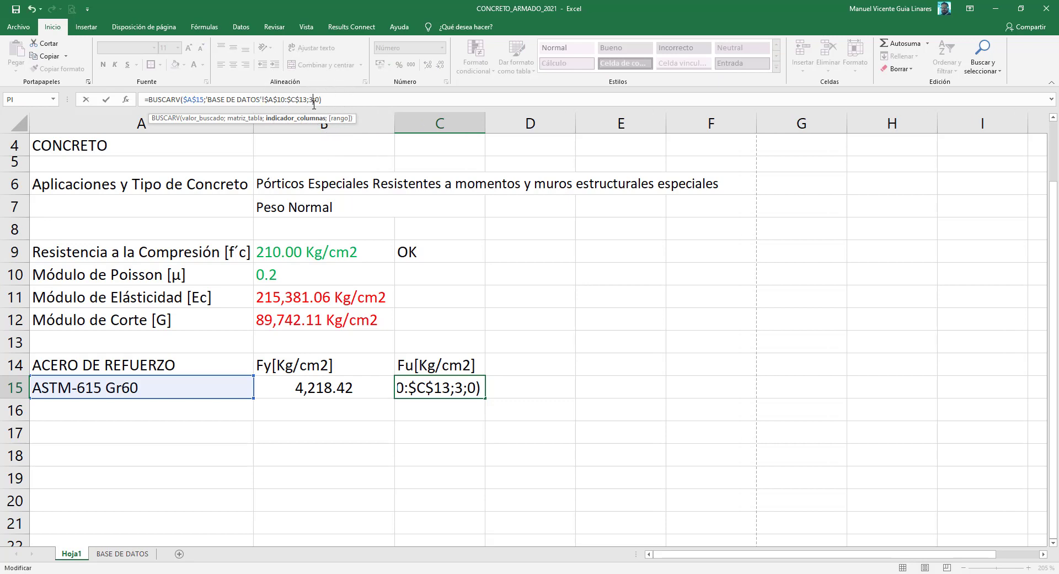
{"action": "key", "text": "Return"}
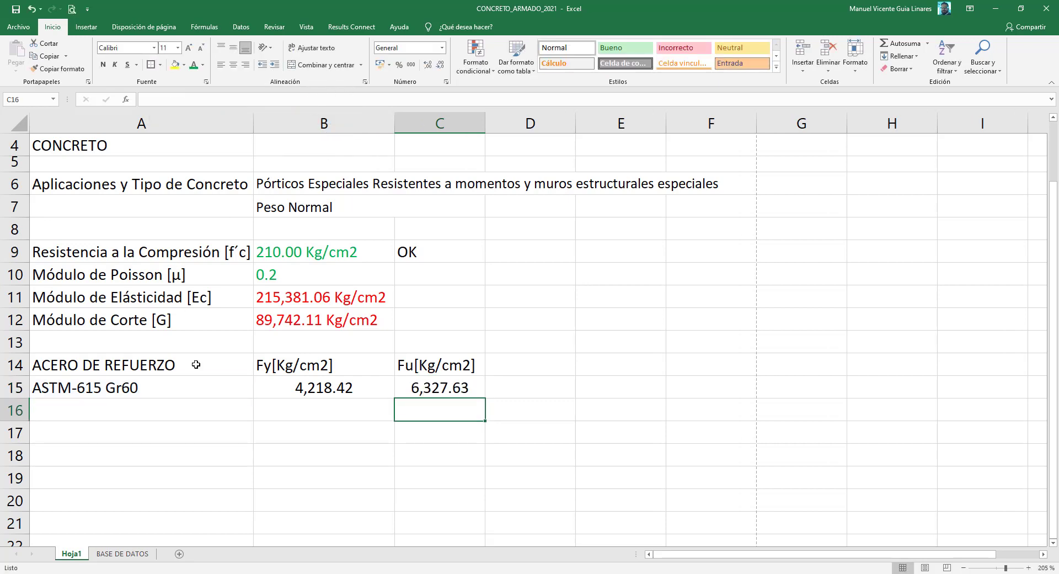
- Test the reinforcing steel selector in A15 with ASTM-615 Gr40 and ASTM-615 Gr60
{"action": "left_click", "coordinate": [196, 381]}
{"action": "left_click", "coordinate": [258, 392]}
{"action": "left_click", "coordinate": [123, 414]}
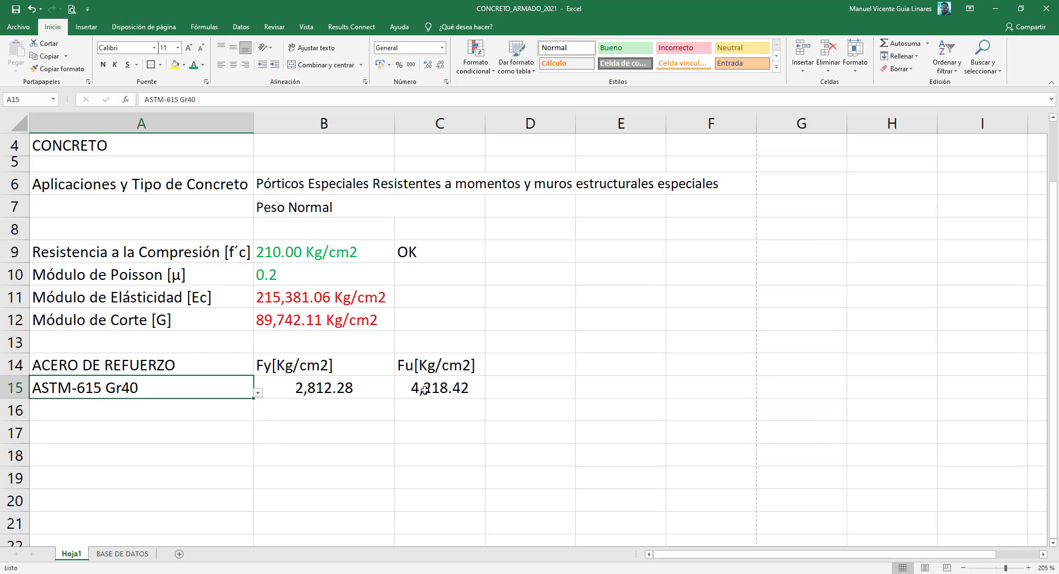
{"action": "left_click", "coordinate": [258, 393]}
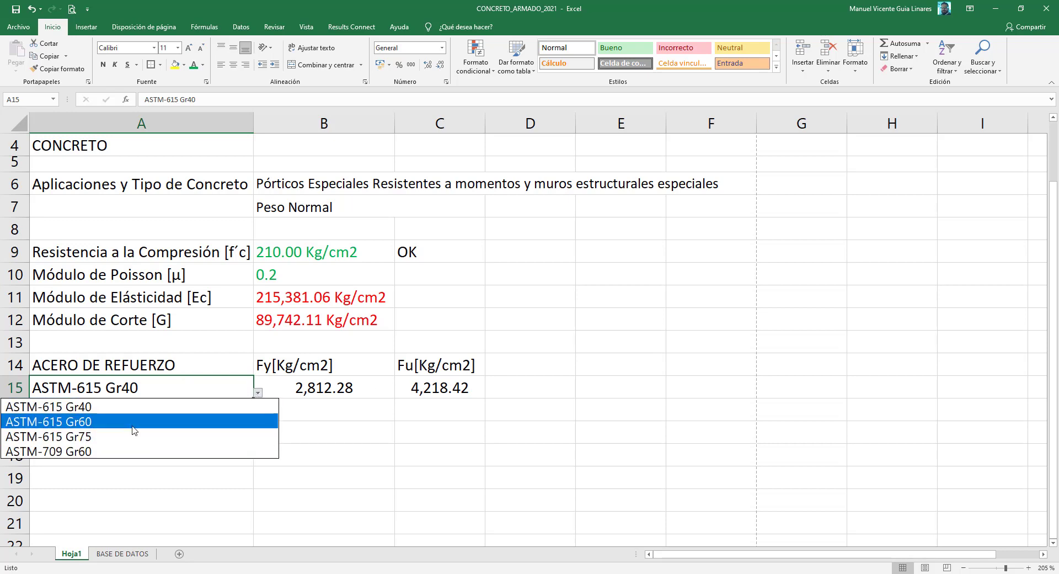
{"action": "left_click", "coordinate": [133, 422]}
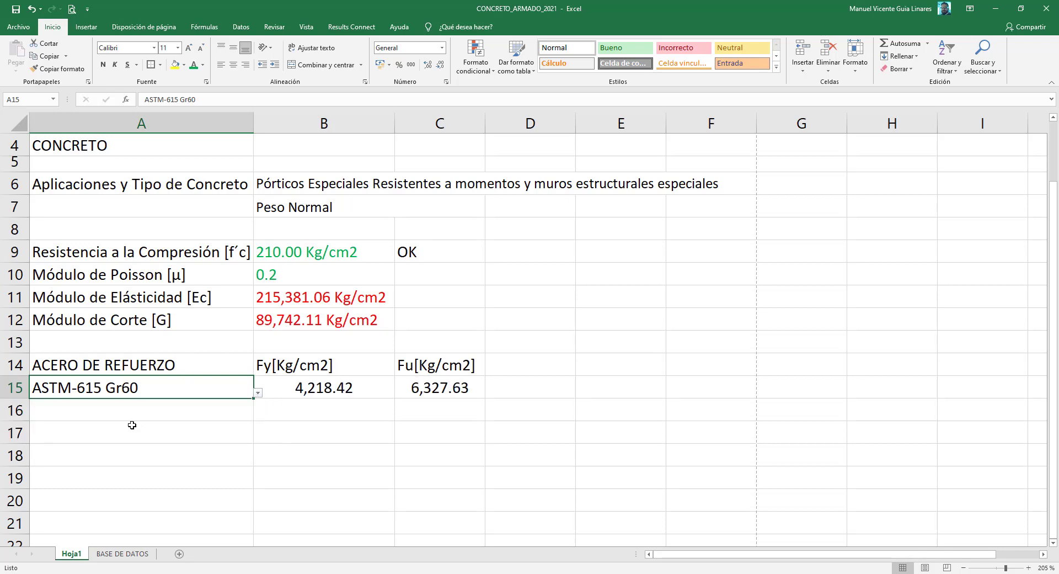
- Try ASTM-615 Gr75 in the A15 steel selector, and set it to ASTM-709 Gr60
{"action": "left_click", "coordinate": [263, 394]}
{"action": "left_click", "coordinate": [251, 395]}
{"action": "left_click", "coordinate": [257, 395]}
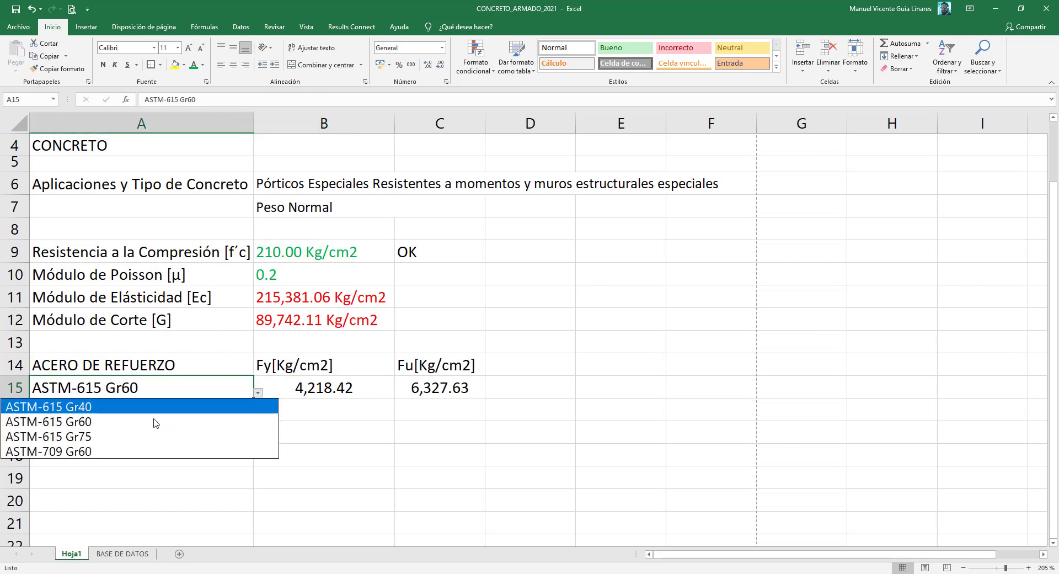
{"action": "left_click", "coordinate": [182, 437]}
{"action": "left_click", "coordinate": [257, 395]}
{"action": "left_click", "coordinate": [85, 451]}
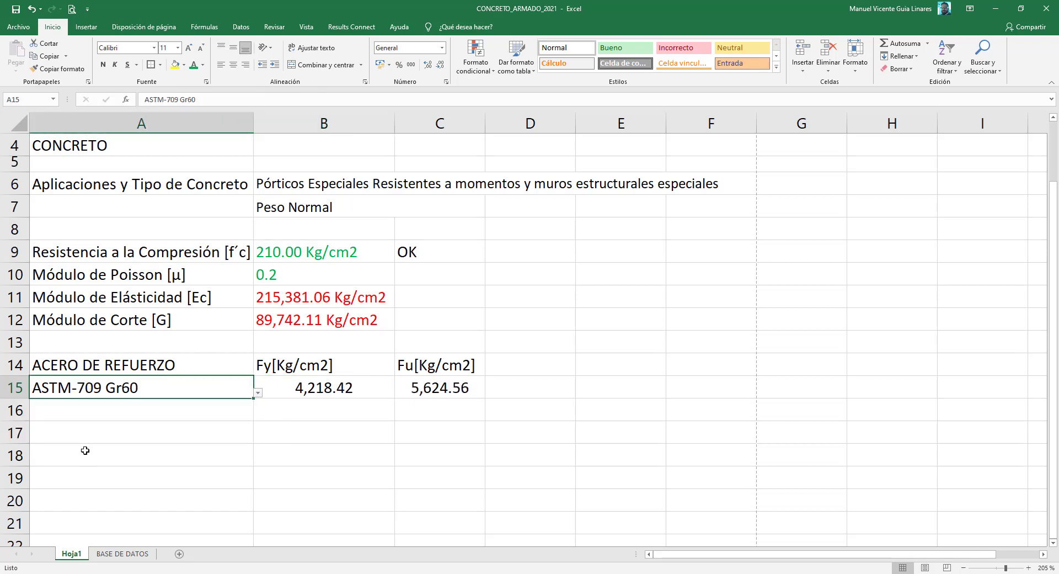
{"action": "left_click", "coordinate": [168, 411]}
- Center the Fy and Fu headings and their values in B14:C15 horizontally
{"action": "scroll", "coordinate": [483, 358], "scroll_direction": "up", "scroll_amount": 1}
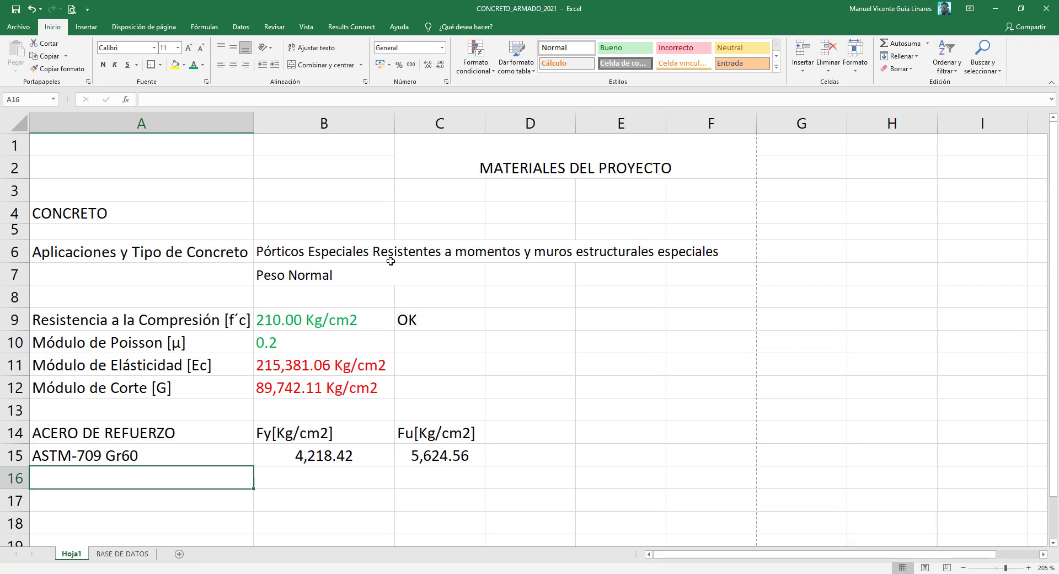
{"action": "left_click", "coordinate": [417, 457]}
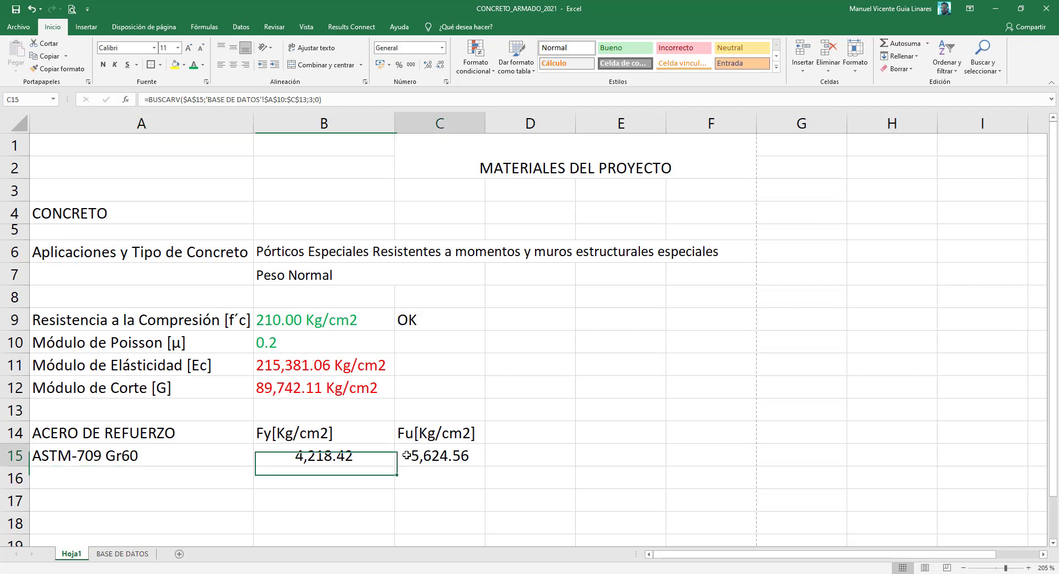
{"action": "left_click_drag", "start_coordinate": [417, 456], "coordinate": [319, 438]}
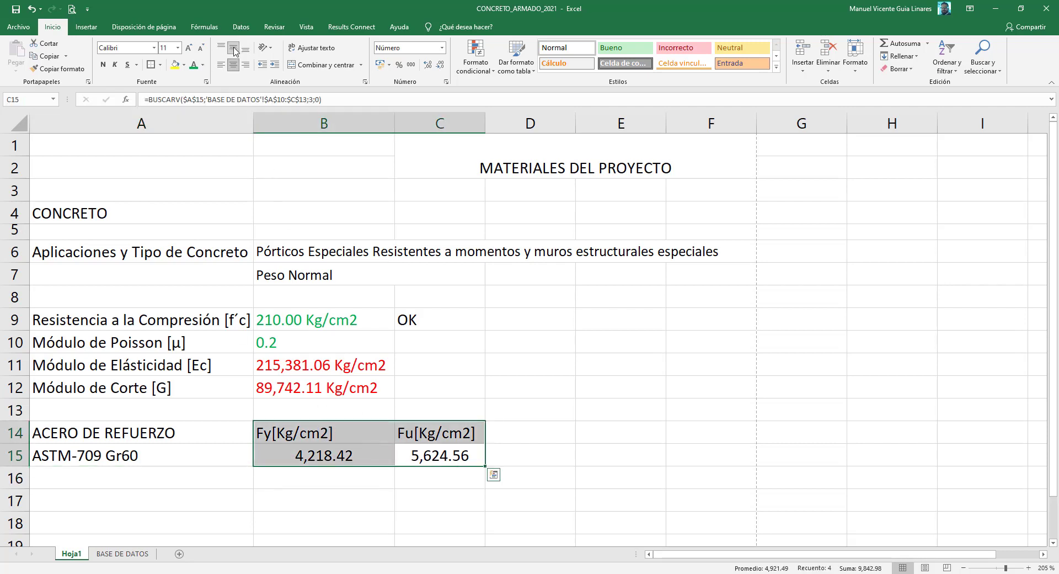
{"action": "key", "text": "Return"}
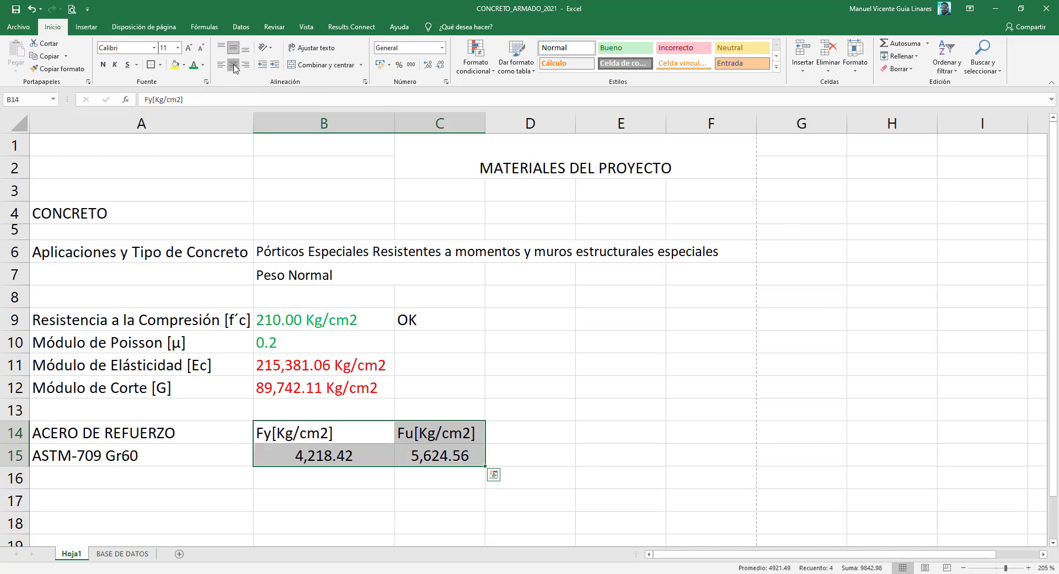
{"action": "left_click", "coordinate": [235, 65]}
{"action": "left_click", "coordinate": [363, 202]}
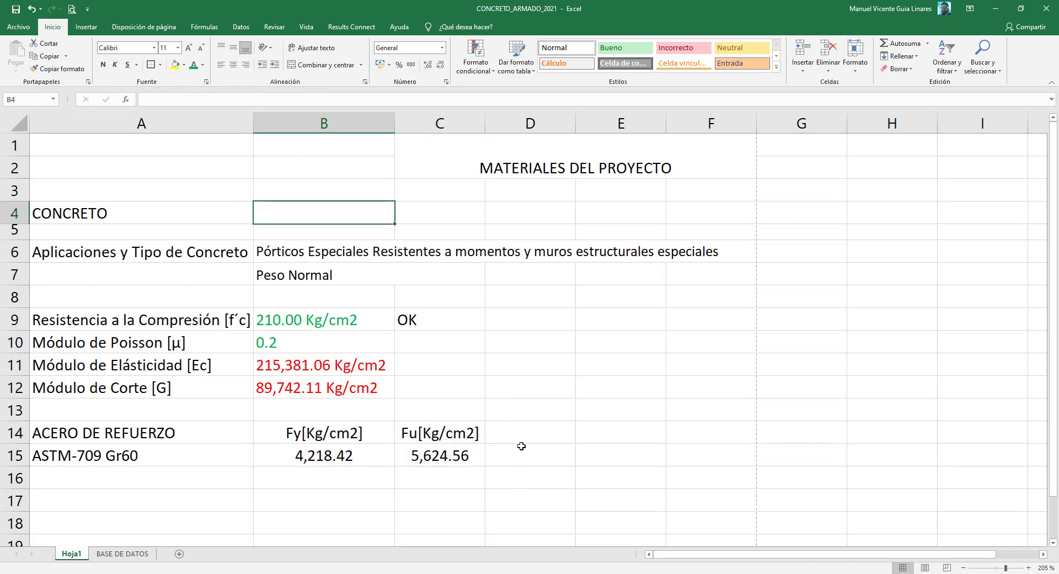
{"action": "left_click", "coordinate": [521, 446]}
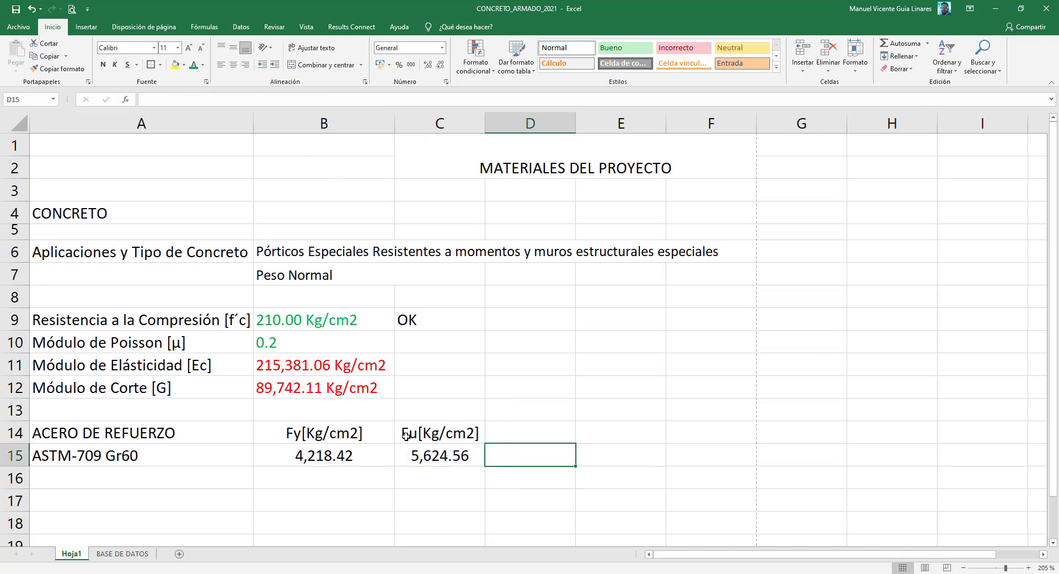
- Narrow column B slightly and select the elastic modulus cell B11
{"action": "left_click_drag", "start_coordinate": [393, 122], "coordinate": [385, 122]}
{"action": "left_click", "coordinate": [395, 123]}
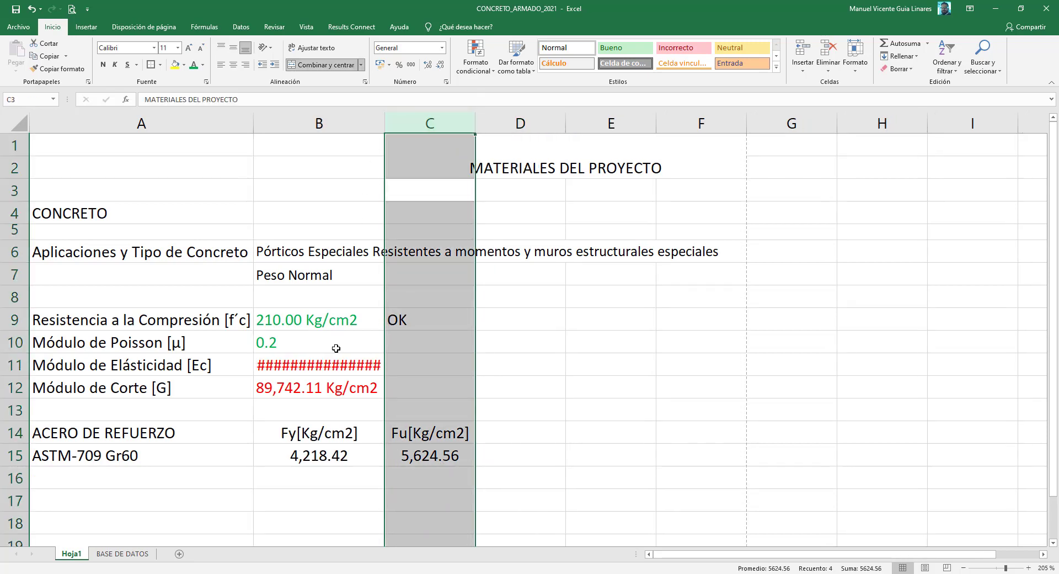
{"action": "left_click", "coordinate": [333, 365]}
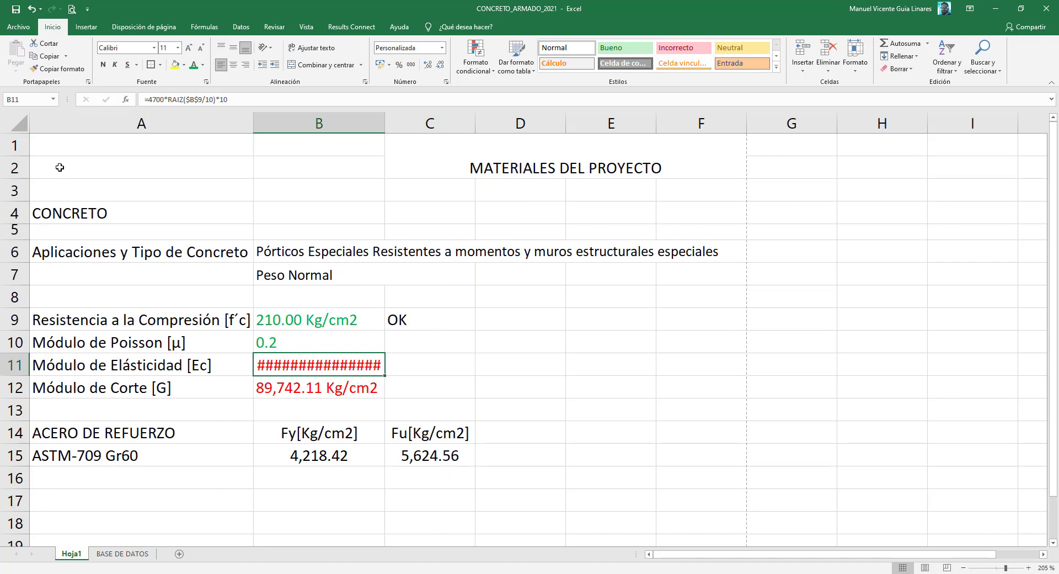
- Reduce the font size of B9:C15 to 10 and narrow column B a little more
{"action": "left_click_drag", "start_coordinate": [327, 319], "coordinate": [415, 455]}
{"action": "left_click", "coordinate": [204, 51]}
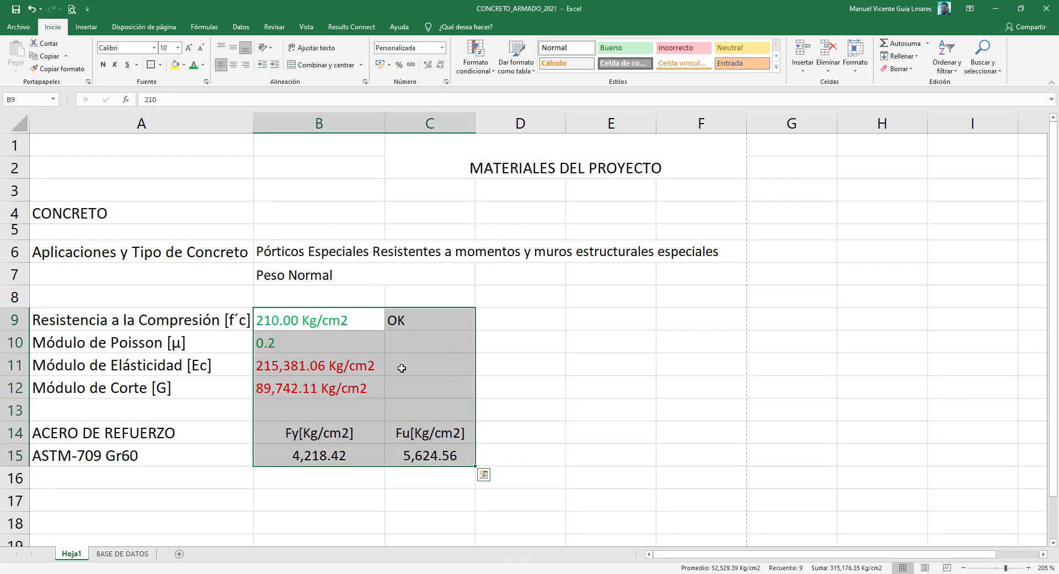
{"action": "left_click", "coordinate": [405, 364]}
{"action": "left_click_drag", "start_coordinate": [384, 119], "coordinate": [379, 118]}
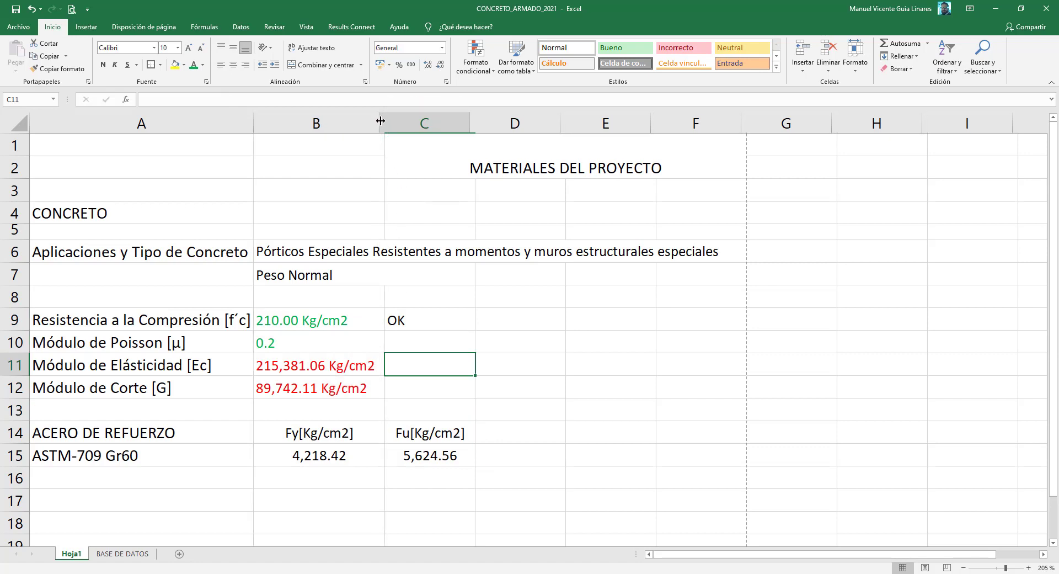
{"action": "left_click", "coordinate": [360, 455]}
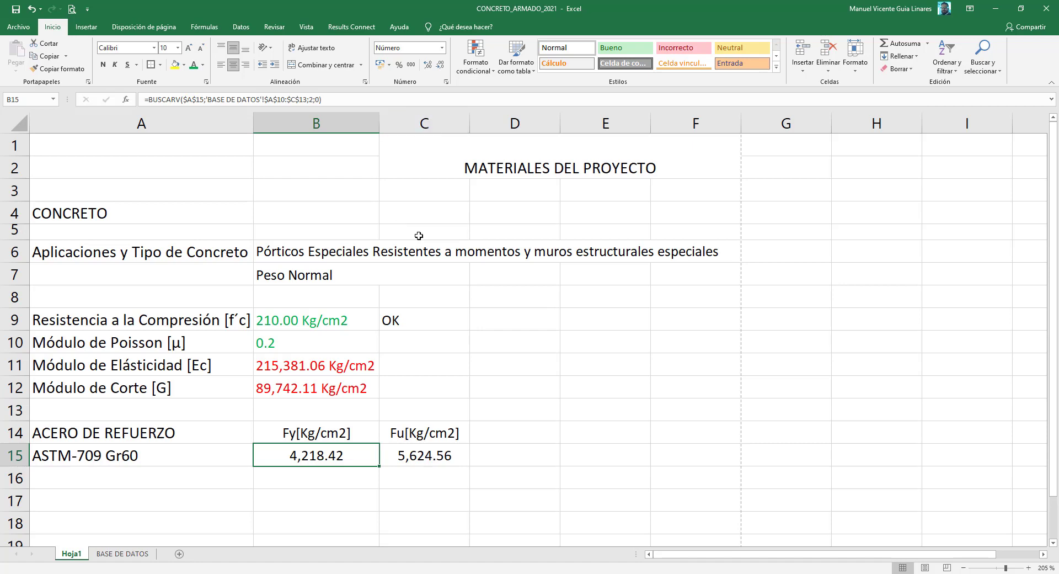
- Merge and center the title MATERIALES DEL PROYECTO across A1:F2 and align it vertically to the middle
{"action": "left_click_drag", "start_coordinate": [226, 151], "coordinate": [443, 151]}
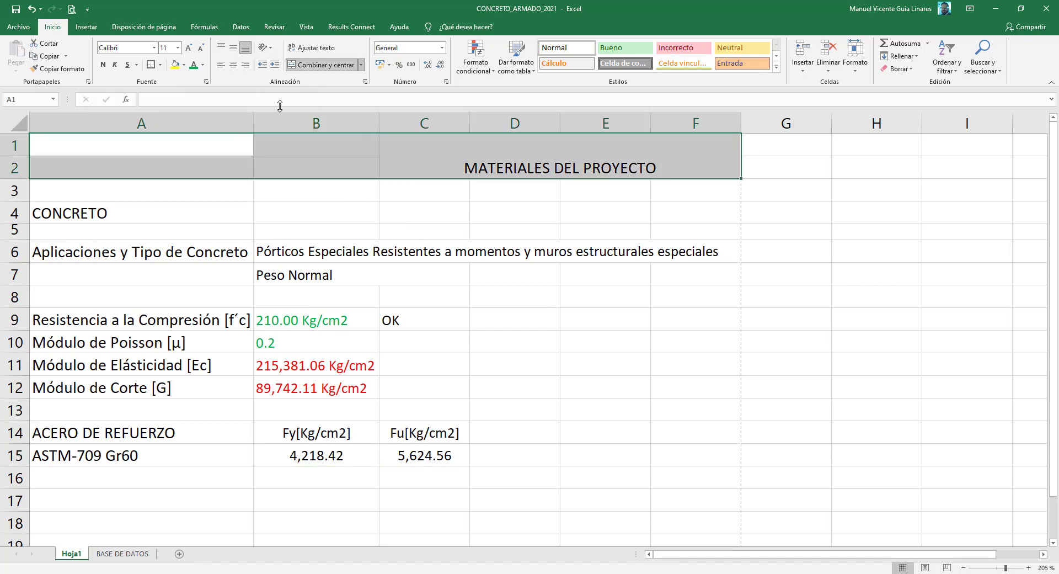
{"action": "left_click", "coordinate": [302, 65]}
{"action": "left_click", "coordinate": [303, 65]}
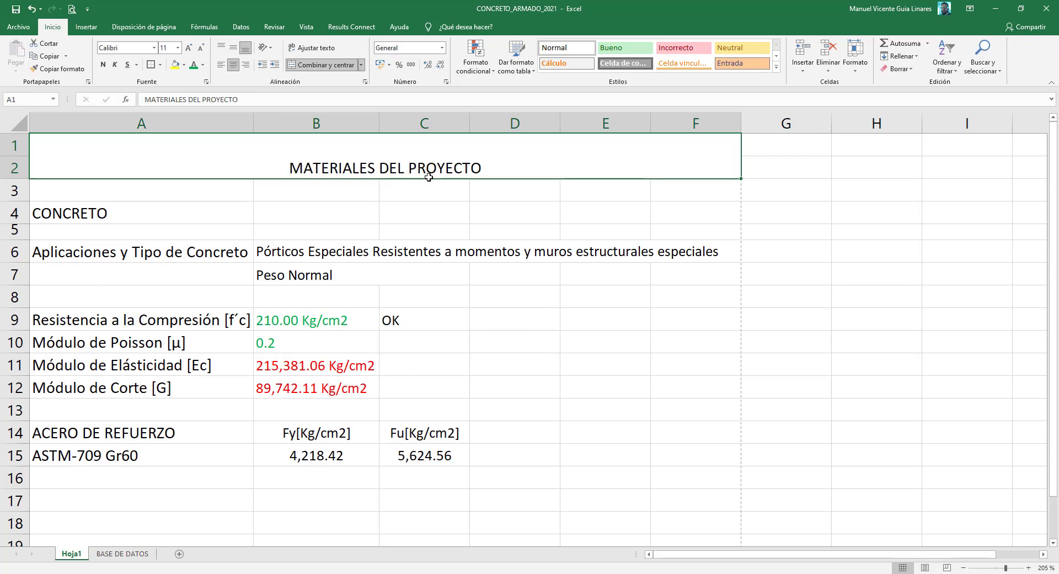
{"action": "left_click", "coordinate": [235, 51]}
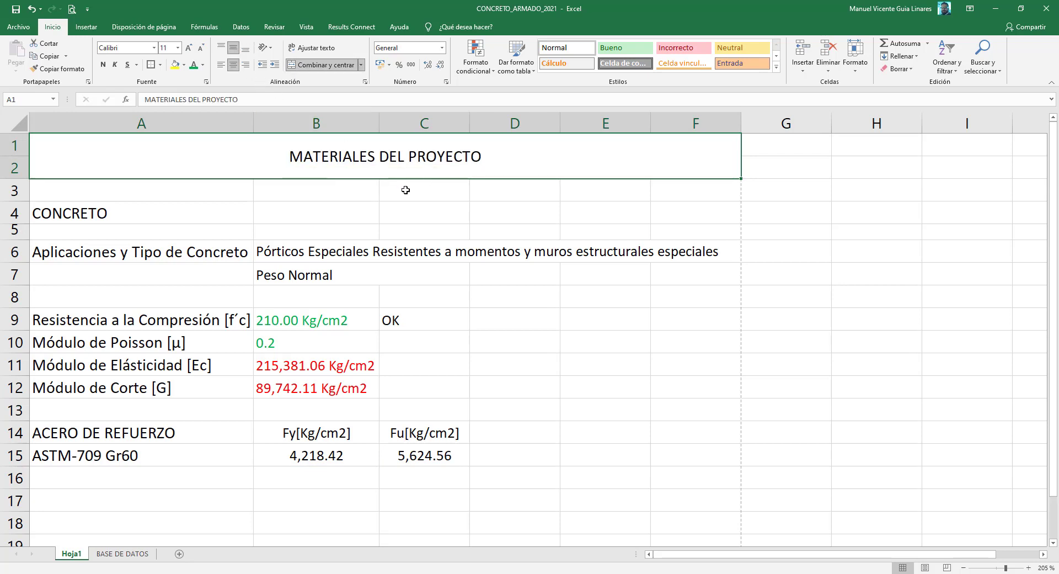
{"action": "left_click", "coordinate": [448, 218]}
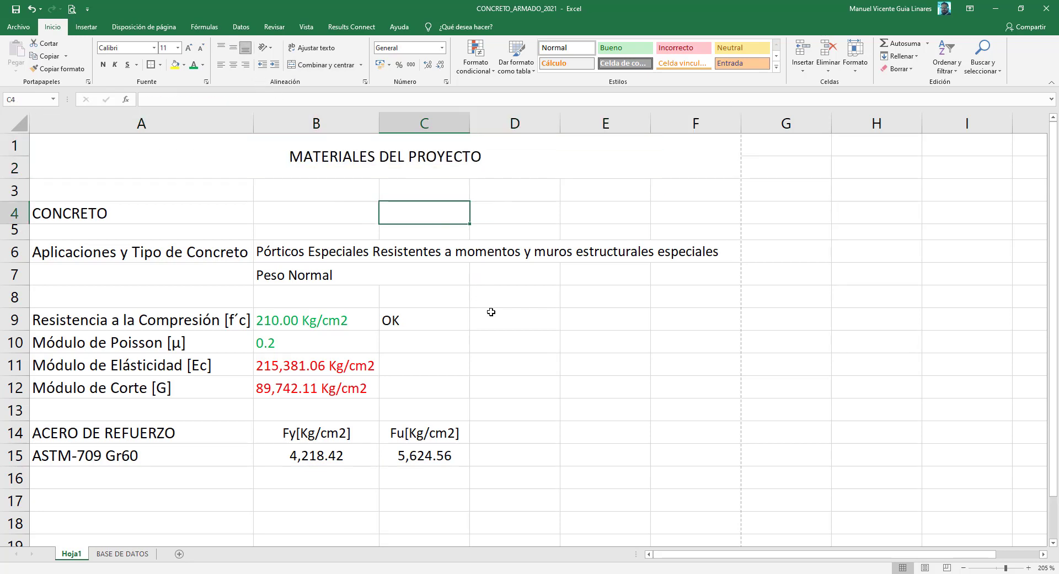